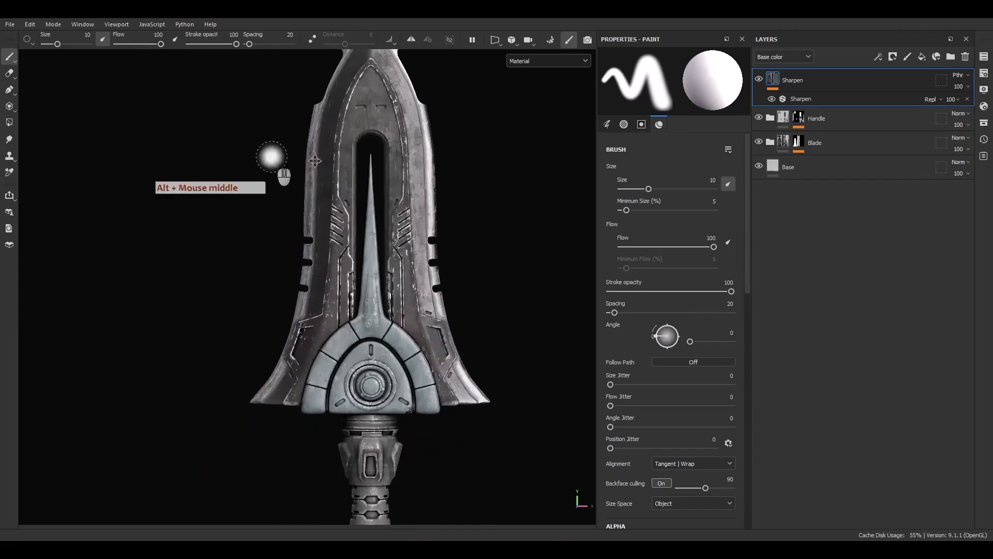
Add a fill layer directly below the Sharpen layer and name it Emmsive.
alt+drag(333, 261, 381, 266)
scroll(336, 197, up, 6)
alt+middle_drag(421, 263, 391, 266)
alt+right_drag(390, 266, 517, 243)
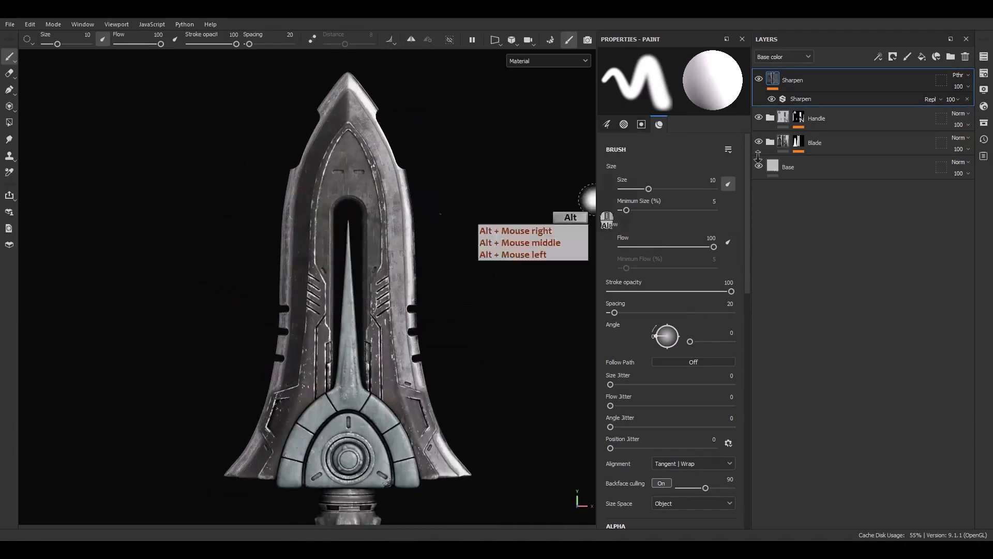
click(921, 56)
drag(837, 90, 834, 128)
double_click(804, 120)
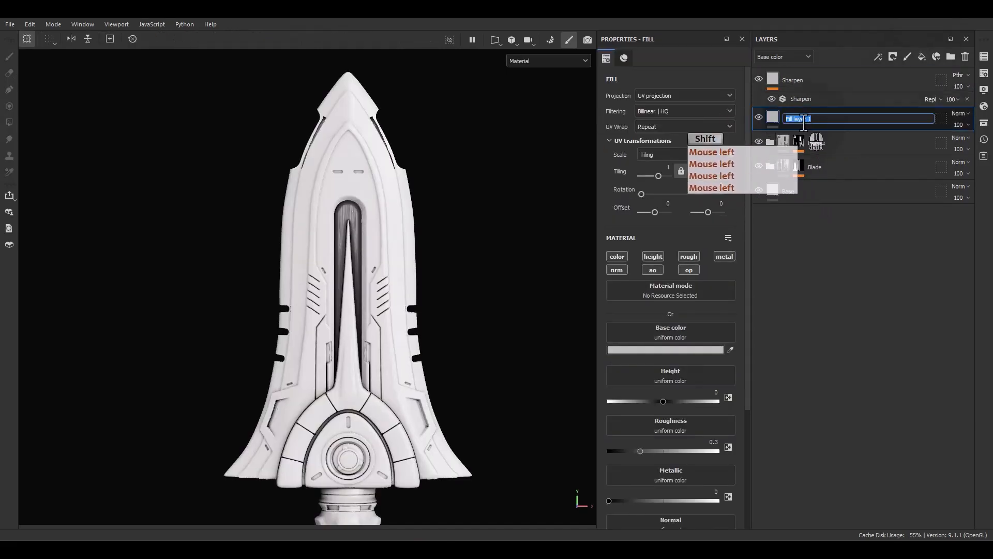
text(Emmsive)
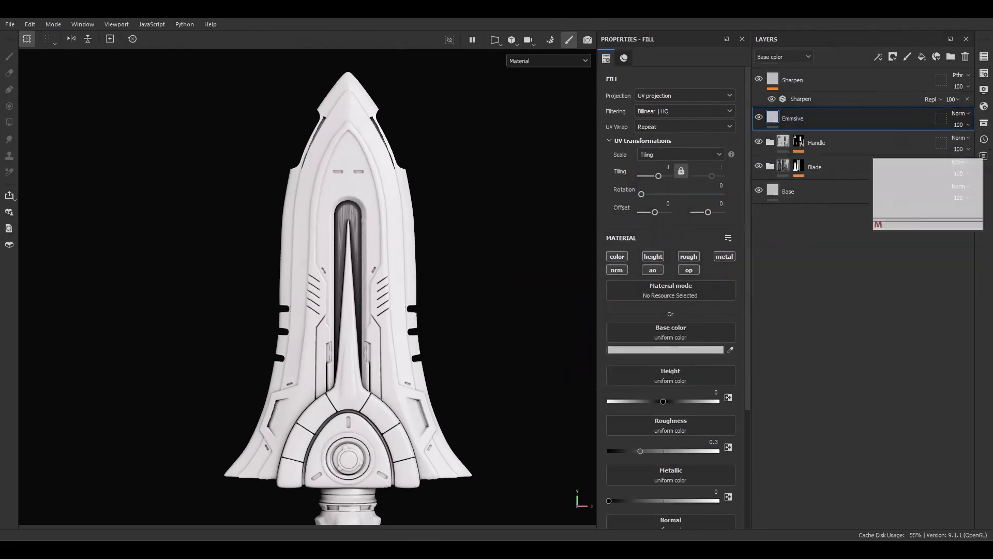
Add an Emissive channel to the Dagger texture set.
click(983, 56)
click(985, 75)
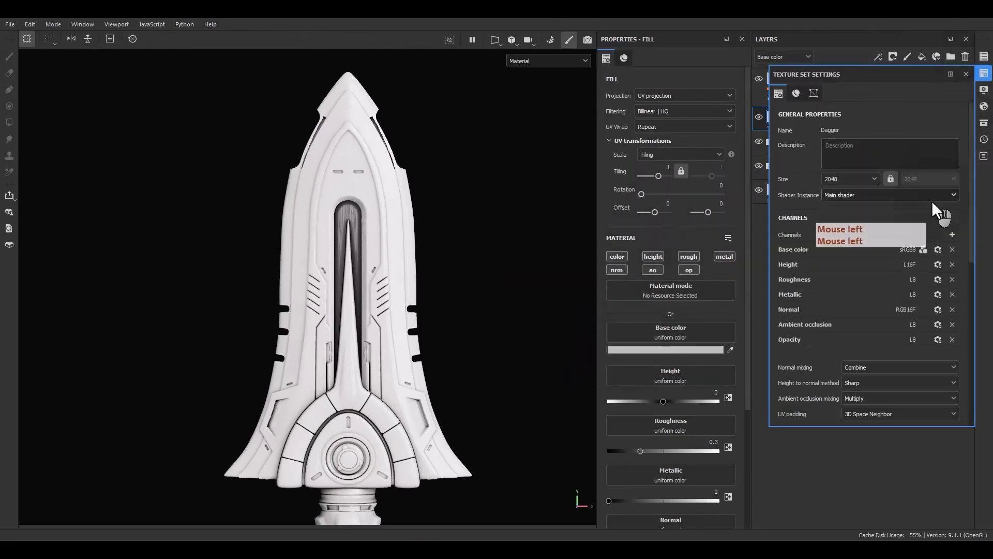
click(952, 235)
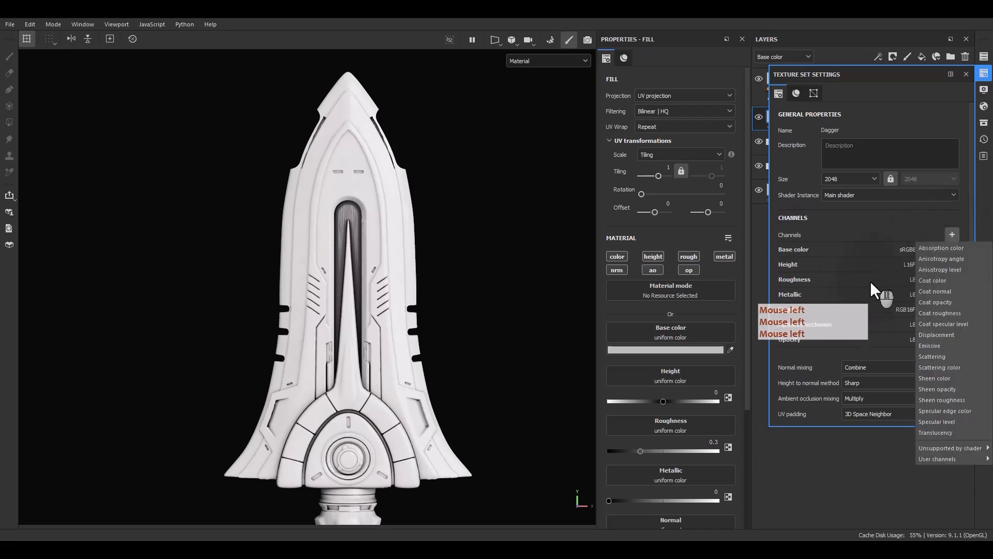
click(926, 349)
click(965, 75)
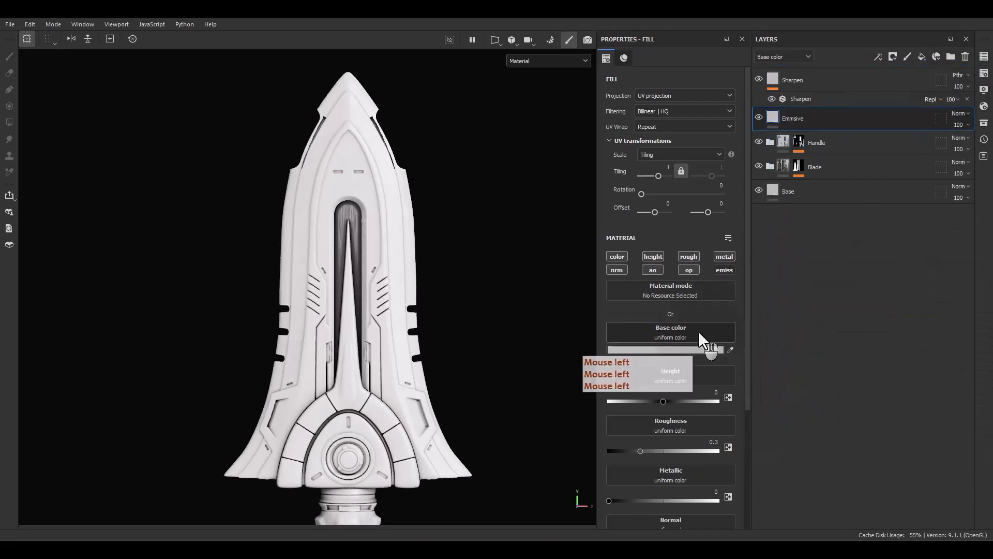
Keep only the emissive channel active on the Emmsive layer, and enable the emissive channel on the Base layer.
alt+click(725, 270)
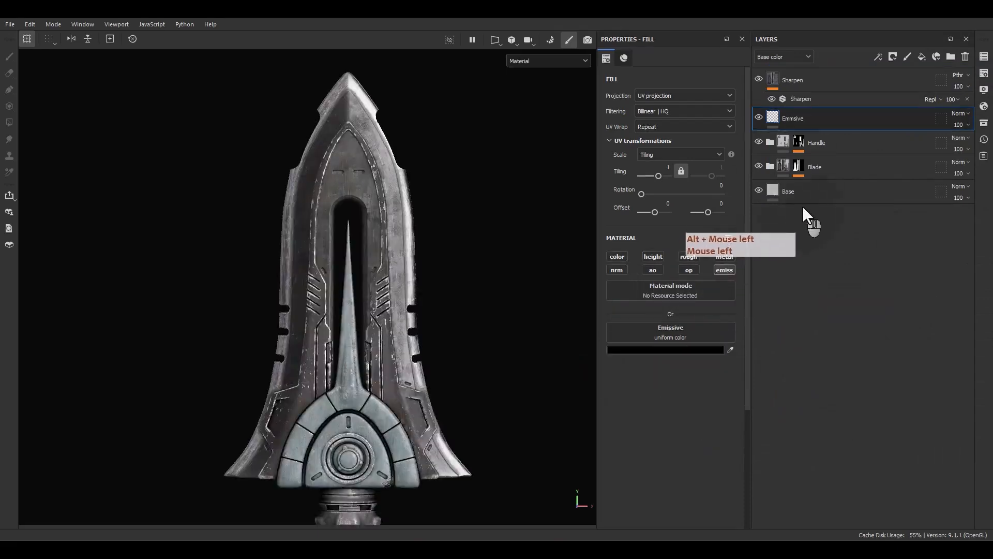
click(801, 197)
click(724, 270)
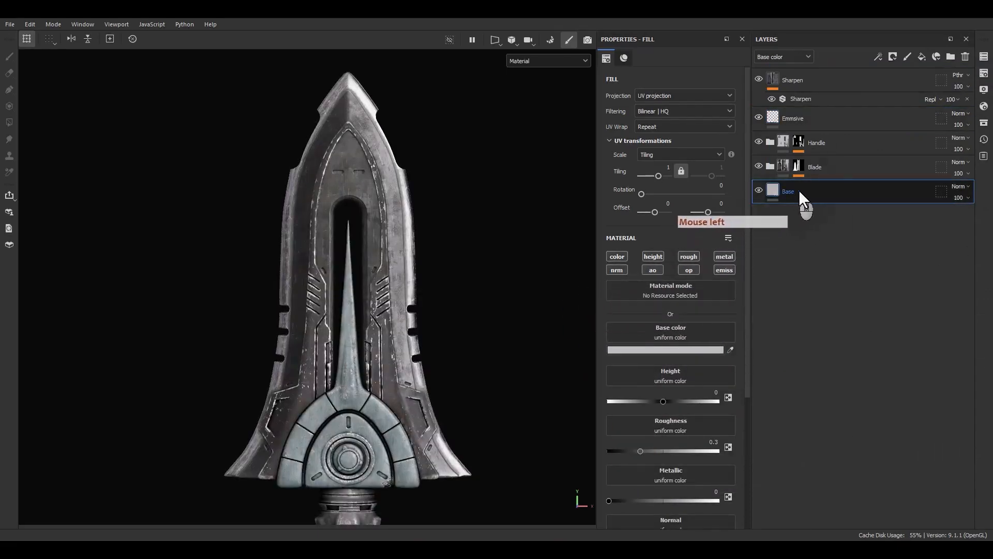
Set the Emmsive layer's emissive color to white (FFFFFF).
click(804, 119)
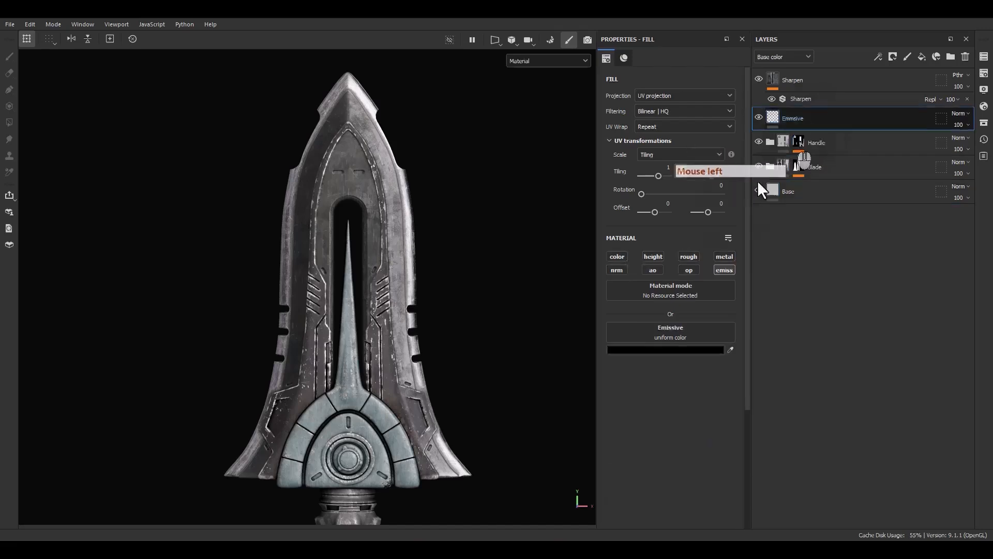
click(668, 351)
drag(684, 412, 593, 330)
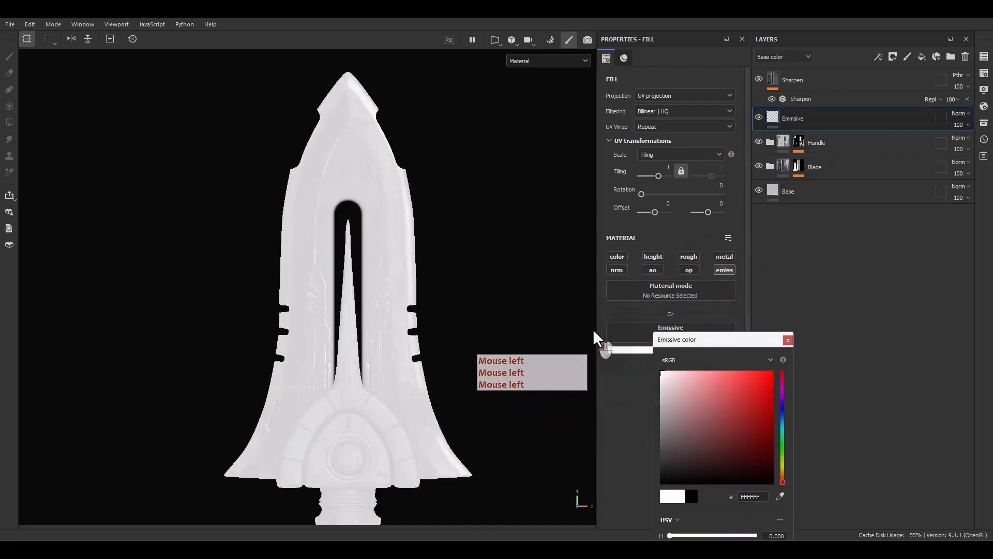
click(787, 339)
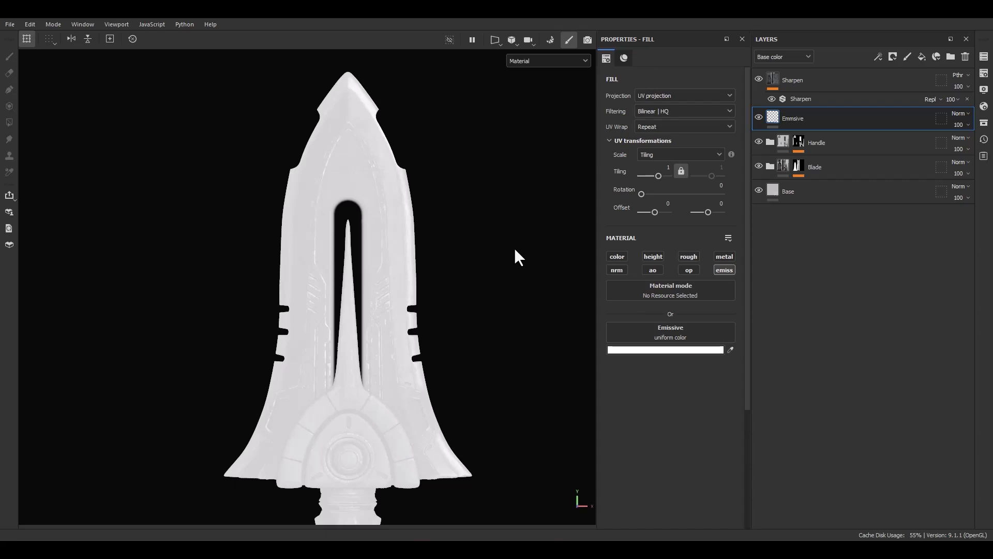
Add a black mask to the Emmsive layer and a paint effect on that mask.
right_click(805, 116)
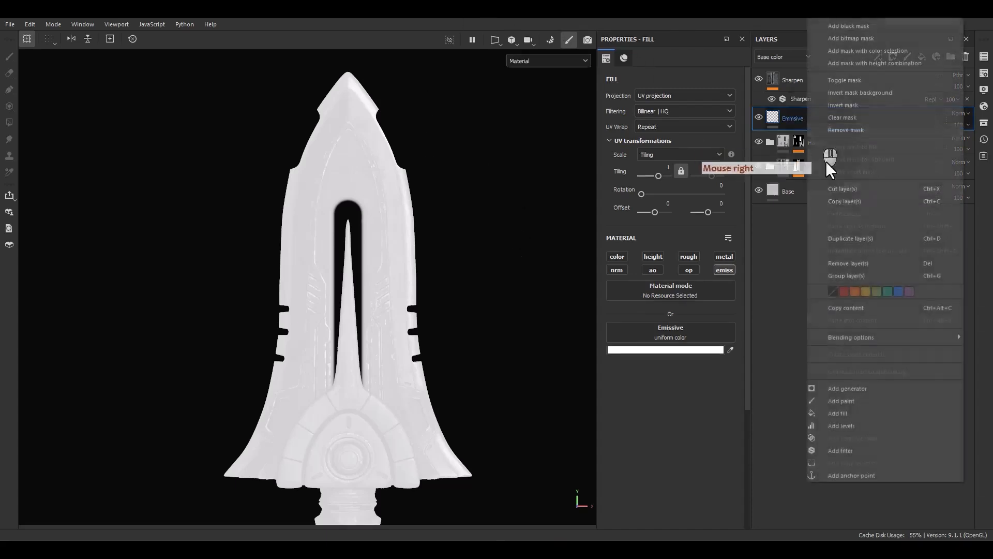
click(845, 31)
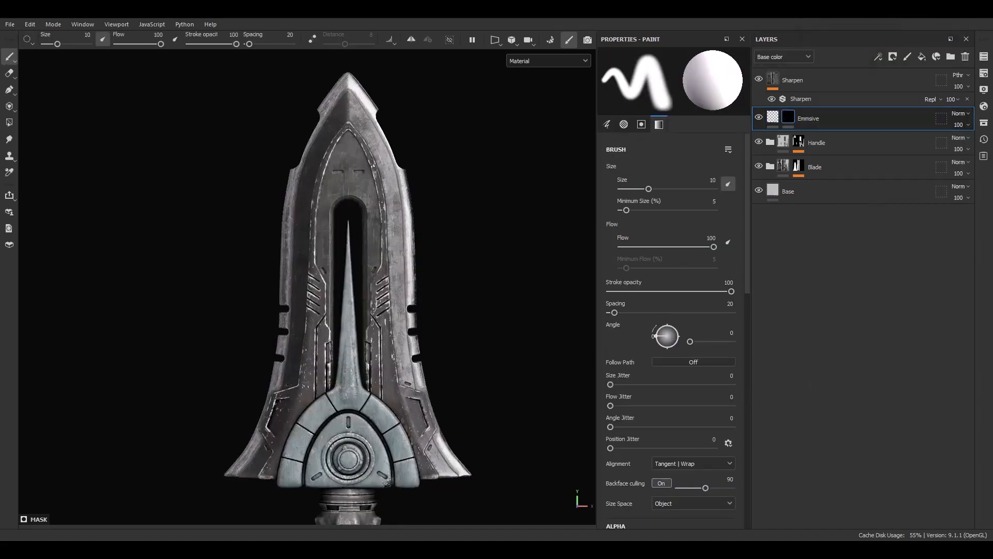
right_click(808, 119)
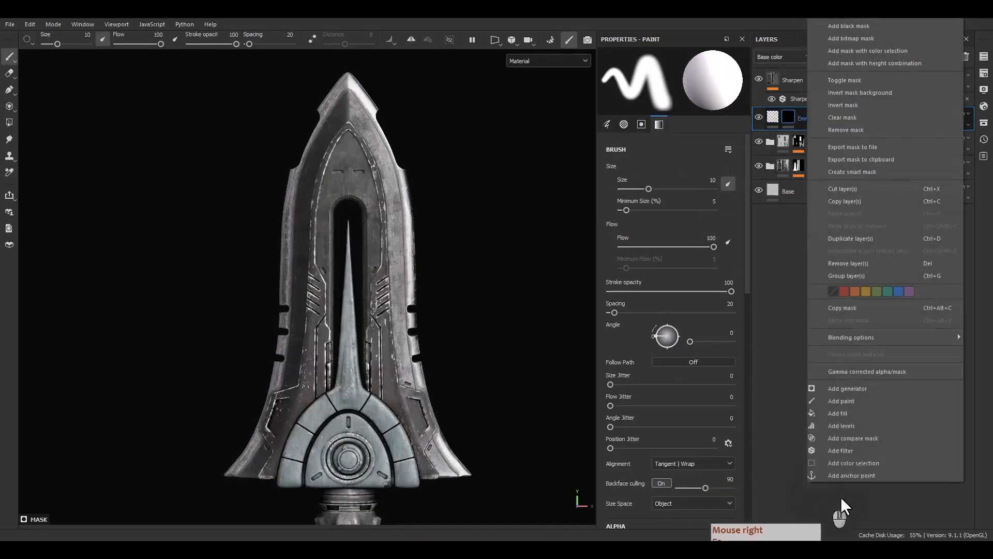
click(834, 402)
Fill the arched groove on the guard white in the mask using Polygon Fill in UV chunk mode.
alt+middle_drag(364, 406, 415, 265)
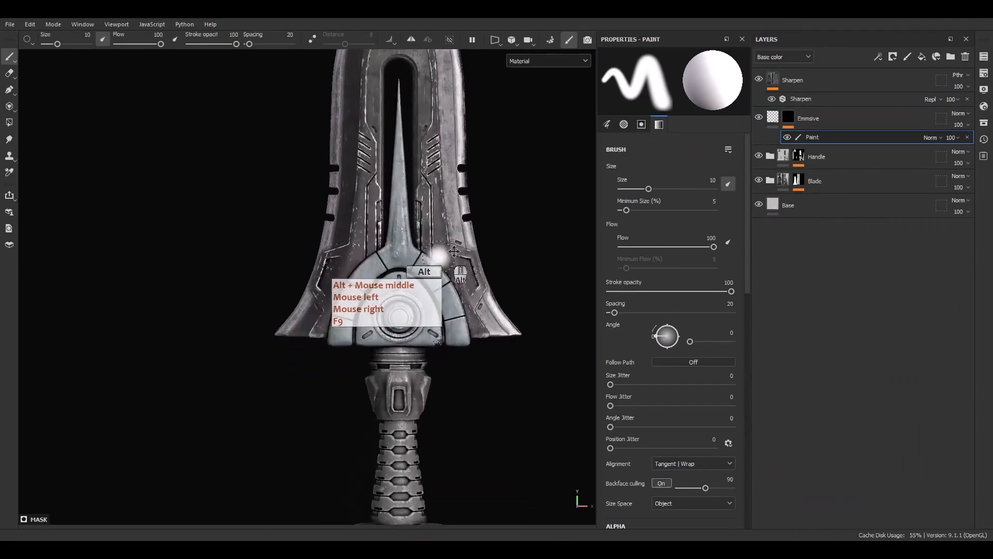
scroll(435, 298, up, 5)
mouse_move(426, 333)
alt+middle_down()
mouse_move(435, 328)
mouse_move(422, 331)
alt+middle_up()
alt+drag(324, 313, 310, 308)
click(9, 122)
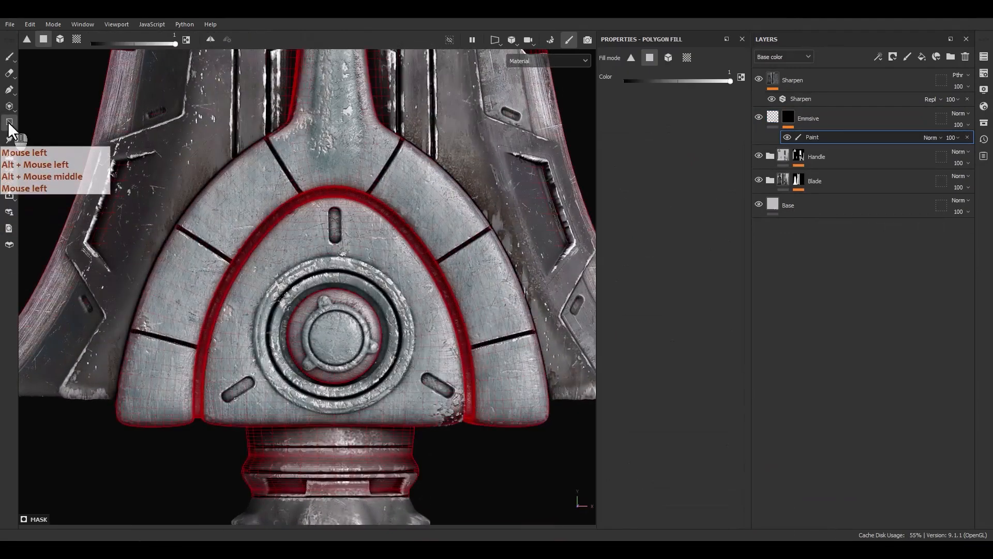
click(75, 40)
scroll(401, 222, up, 5)
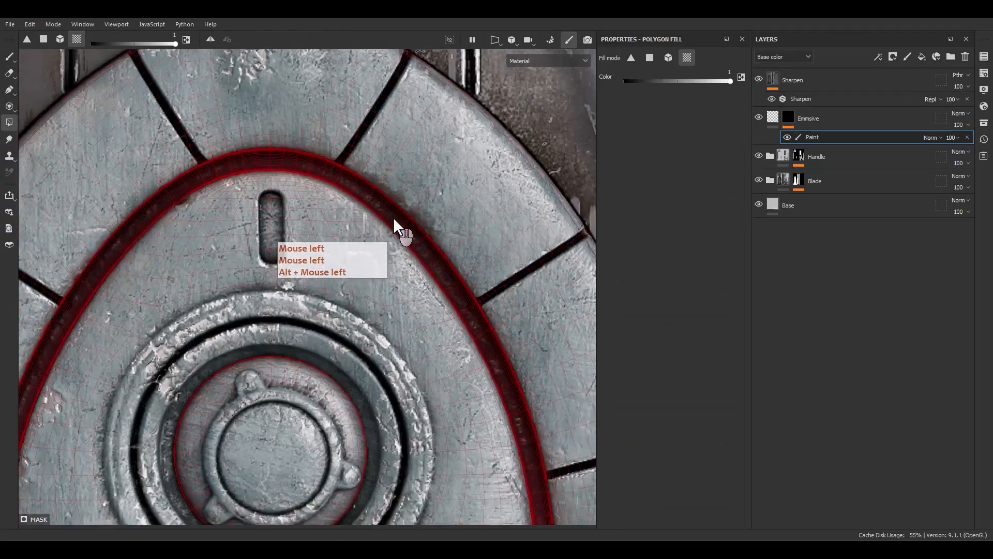
click(393, 220)
Examine the filled arch on the guard from closer and farther views.
scroll(344, 233, down, 5)
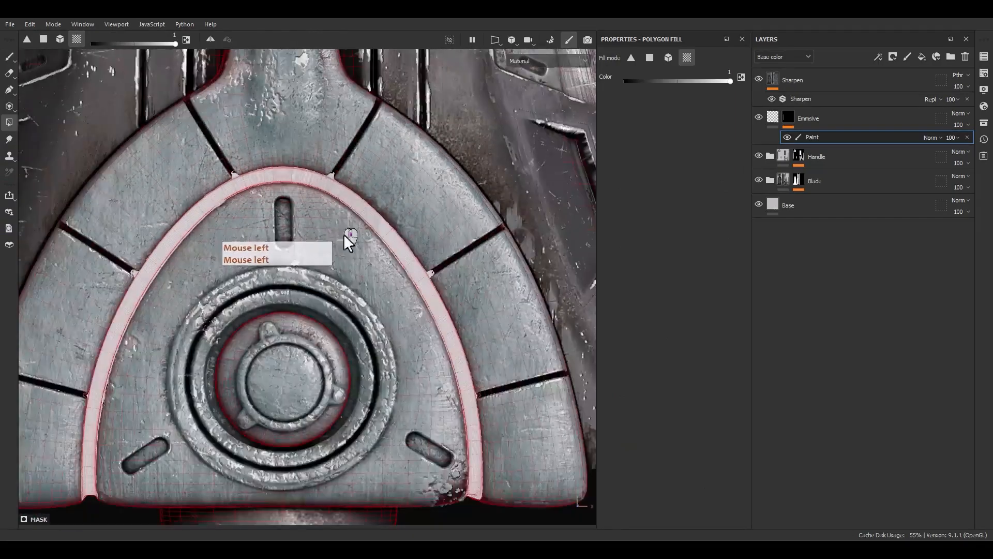
alt+drag(343, 234, 365, 337)
alt+right_drag(406, 284, 433, 225)
alt+middle_drag(433, 225, 474, 287)
alt+drag(474, 287, 383, 278)
click(769, 122)
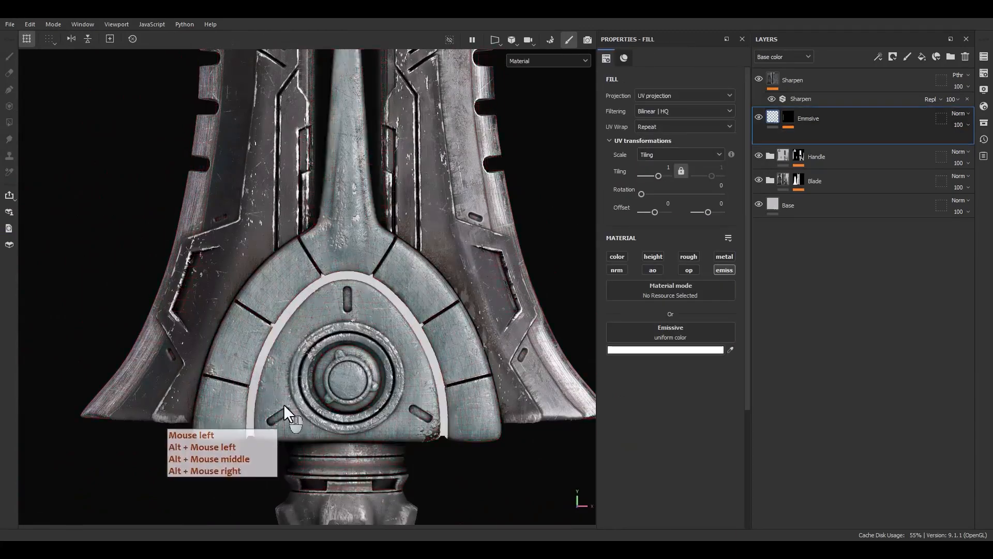
scroll(310, 398, down, 5)
alt+drag(312, 397, 327, 365)
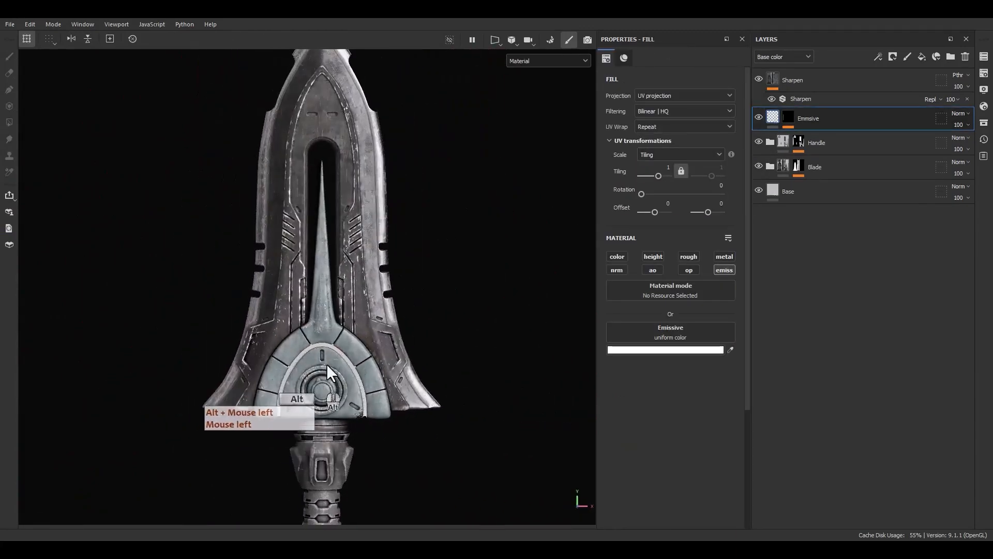
alt+middle_drag(327, 364, 327, 348)
Set the mask's paint effect to Linear dodge (Add) blending at 50 opacity.
click(787, 120)
click(815, 137)
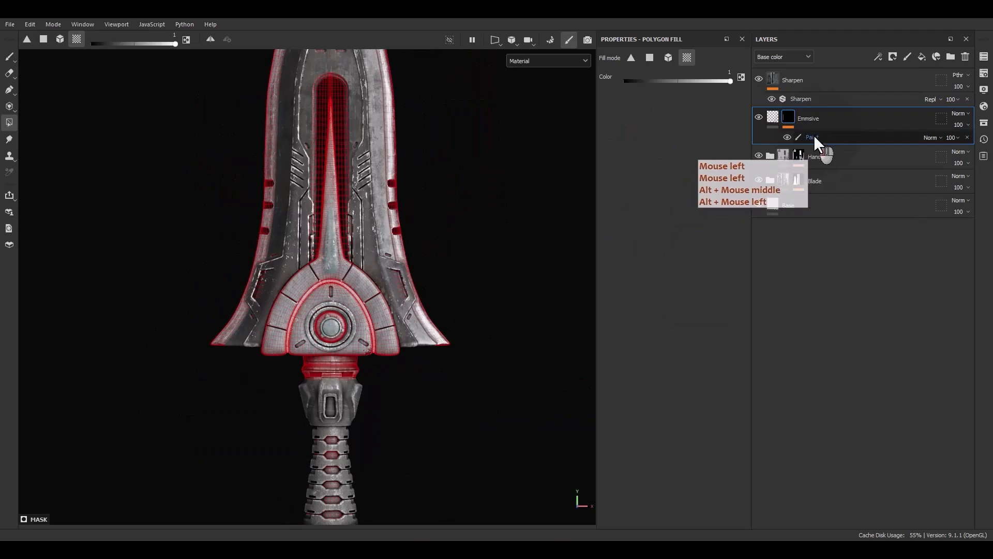
click(933, 137)
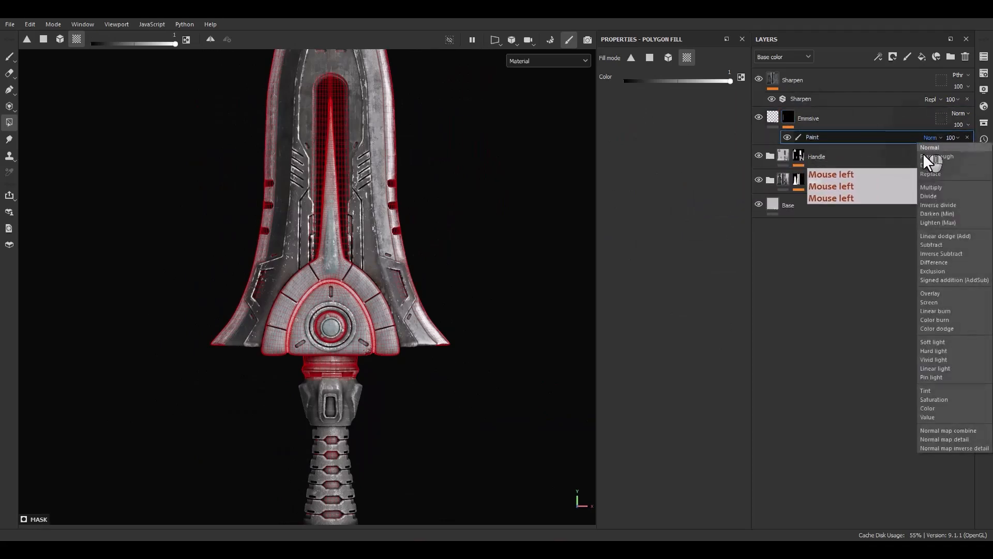
click(953, 237)
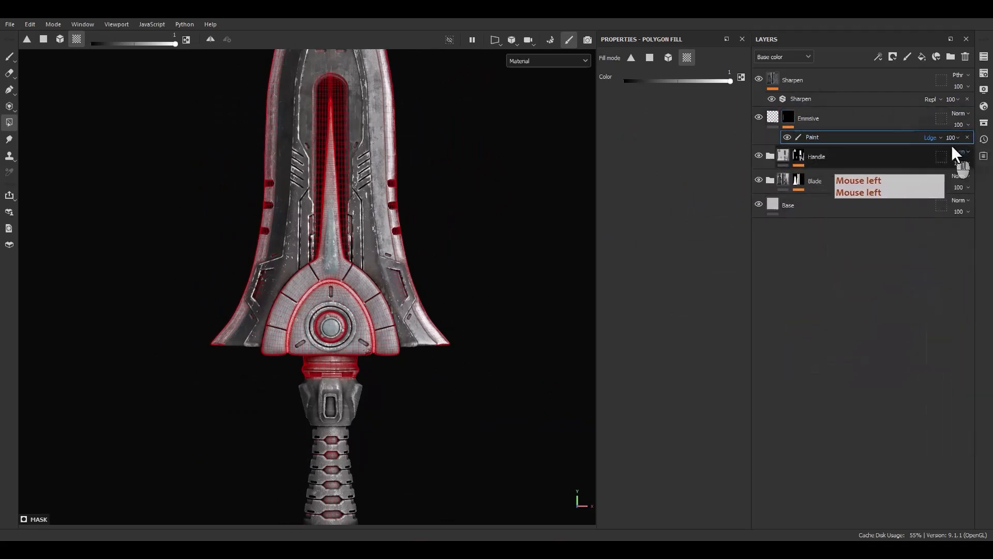
click(953, 138)
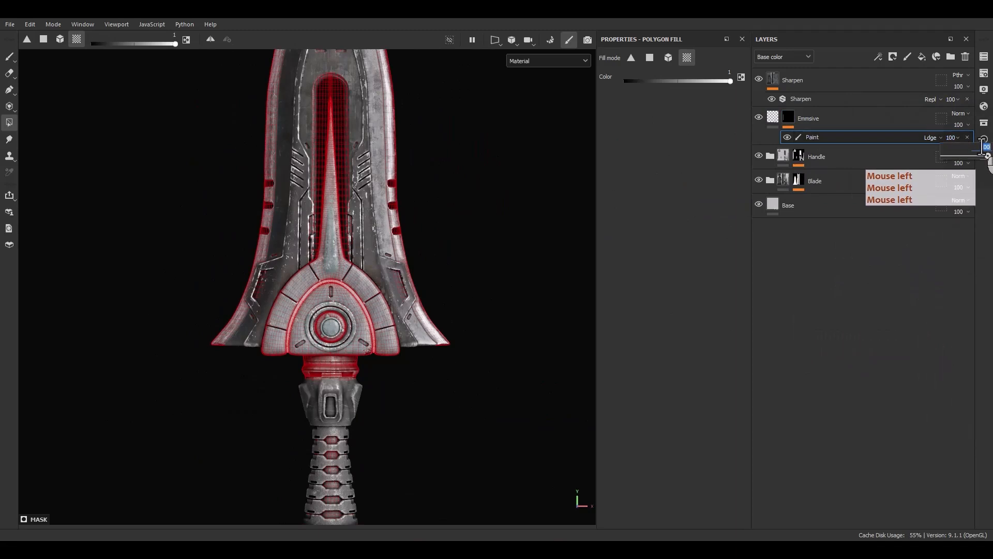
key(Return)
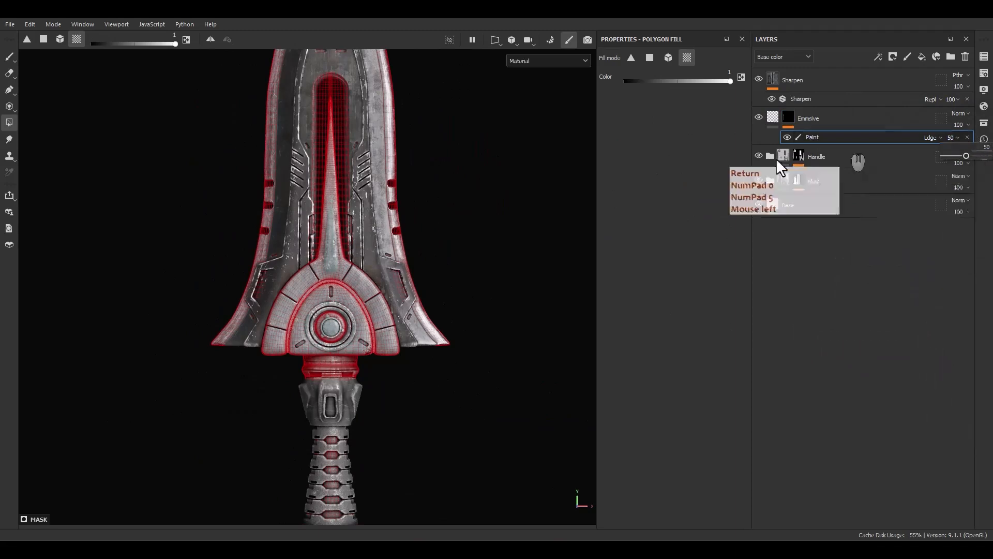
Add a second paint effect to the Emmsive mask with Linear dodge (Add) blending and 60 opacity.
alt+middle_drag(381, 310, 400, 291)
alt+drag(399, 290, 346, 322)
scroll(379, 285, up, 5)
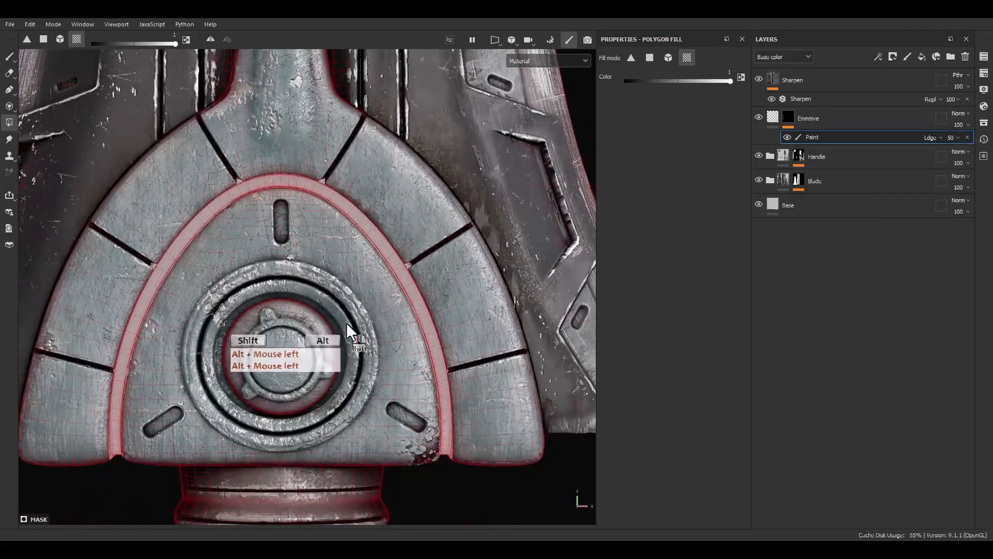
right_click(814, 138)
click(858, 299)
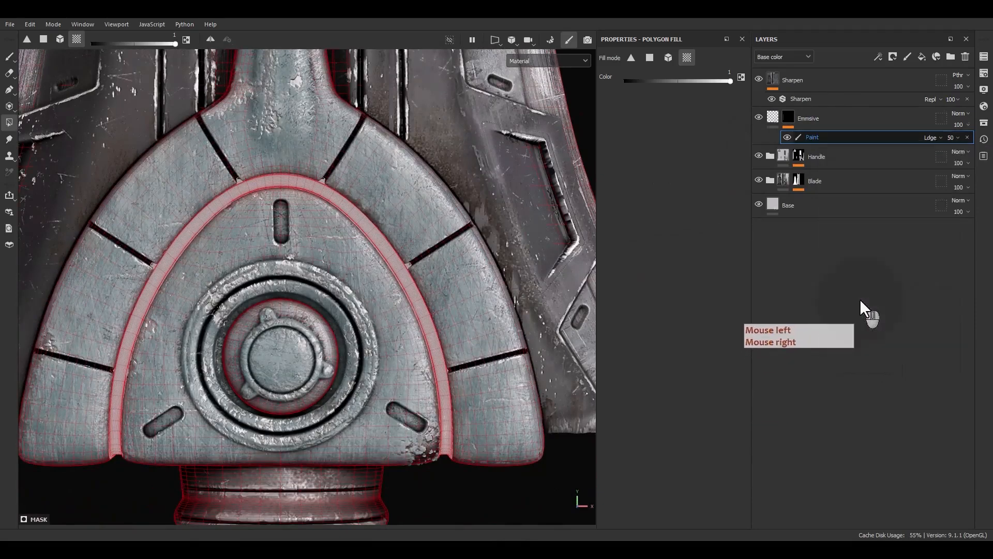
click(929, 137)
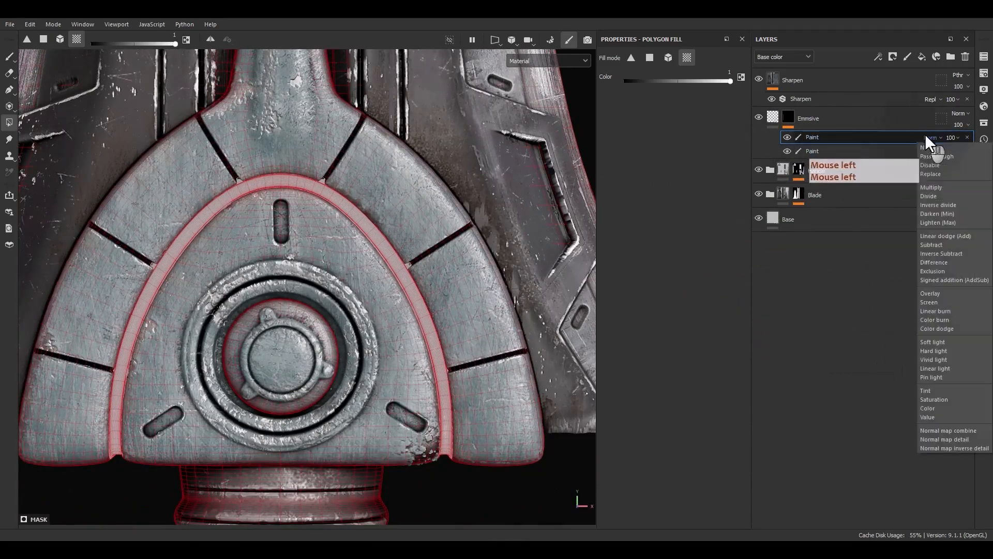
click(941, 237)
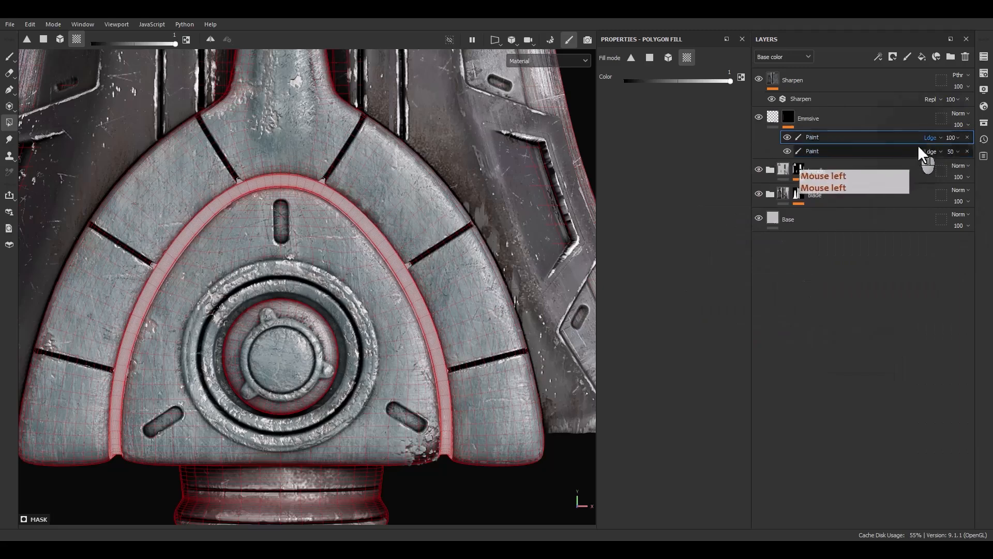
click(949, 137)
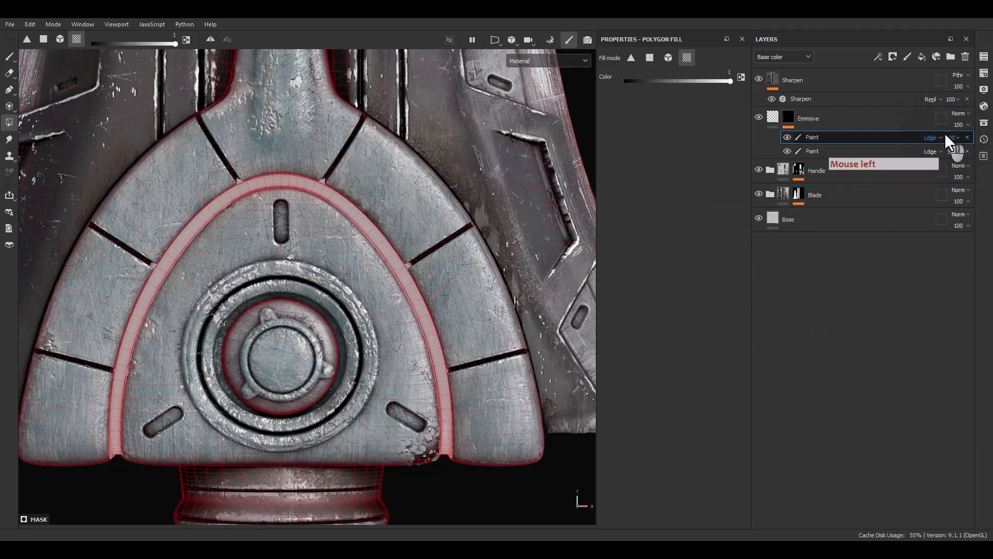
click(973, 148)
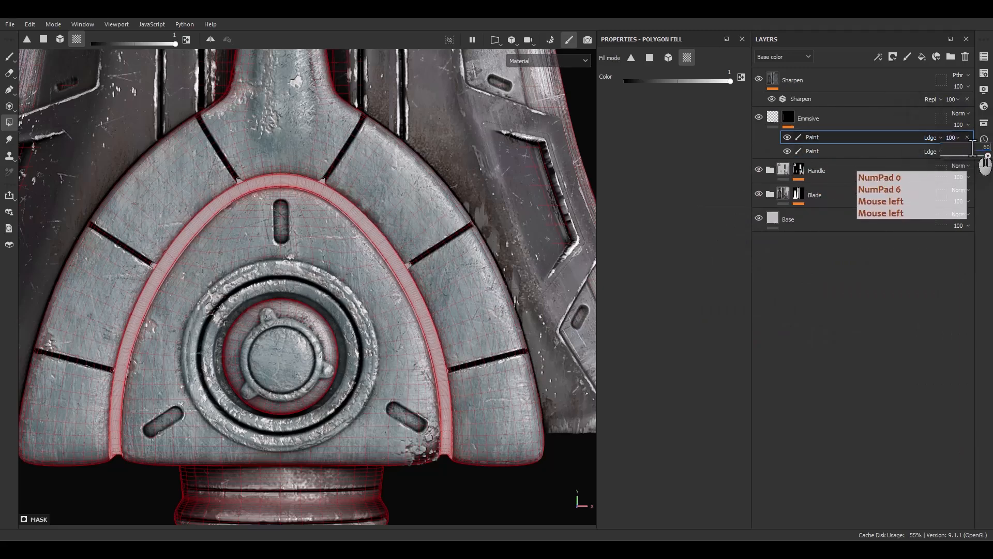
Paint the round disc at the guard's center white in the mask with a size 2.9 brush.
alt+middle_drag(414, 362, 253, 295)
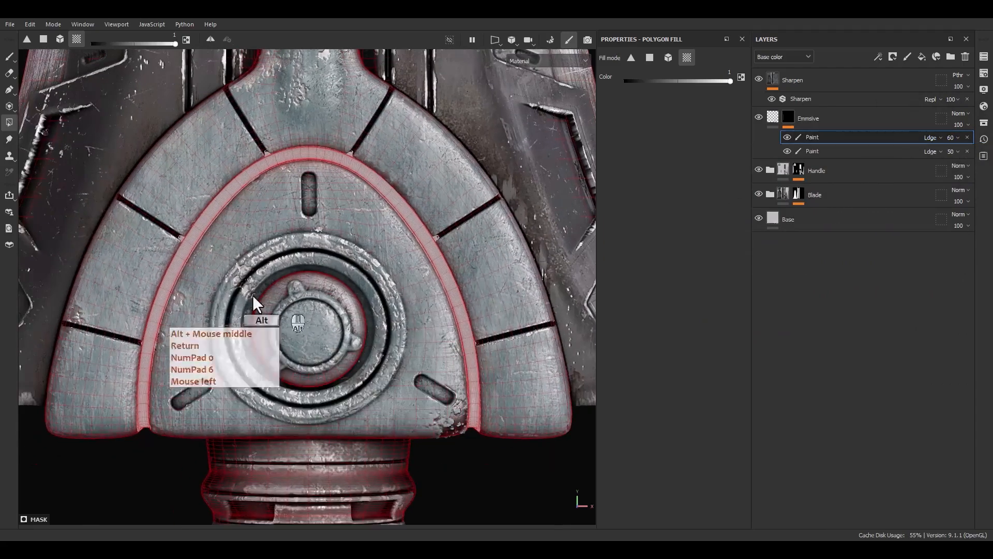
key(1)
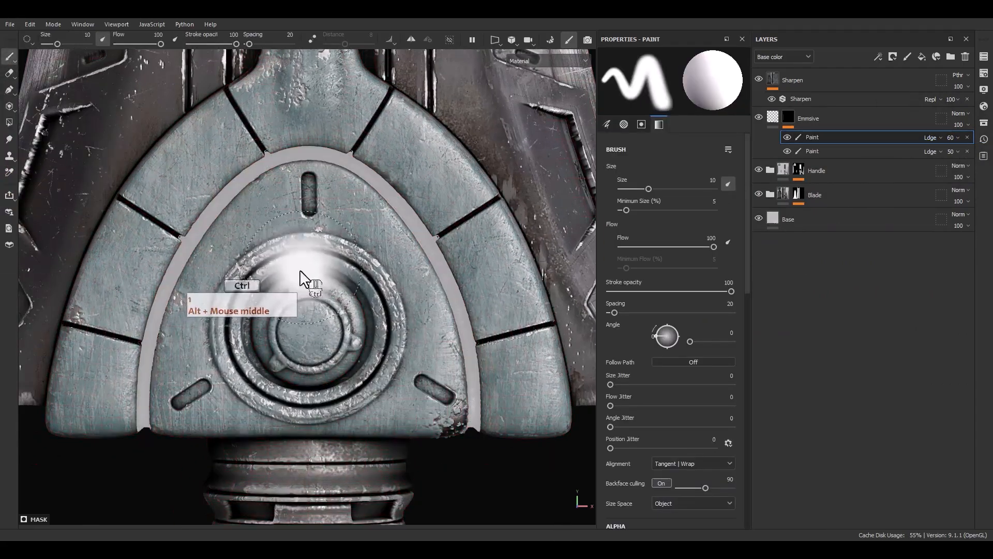
ctrl+right_drag(300, 270, 273, 282)
alt+middle_drag(346, 321, 361, 292)
scroll(333, 290, up, 5)
ctrl+right_drag(361, 317, 346, 322)
mouse_move(344, 325)
mouse_down()
mouse_move(337, 284)
mouse_move(350, 279)
mouse_move(317, 336)
mouse_move(375, 350)
mouse_up()
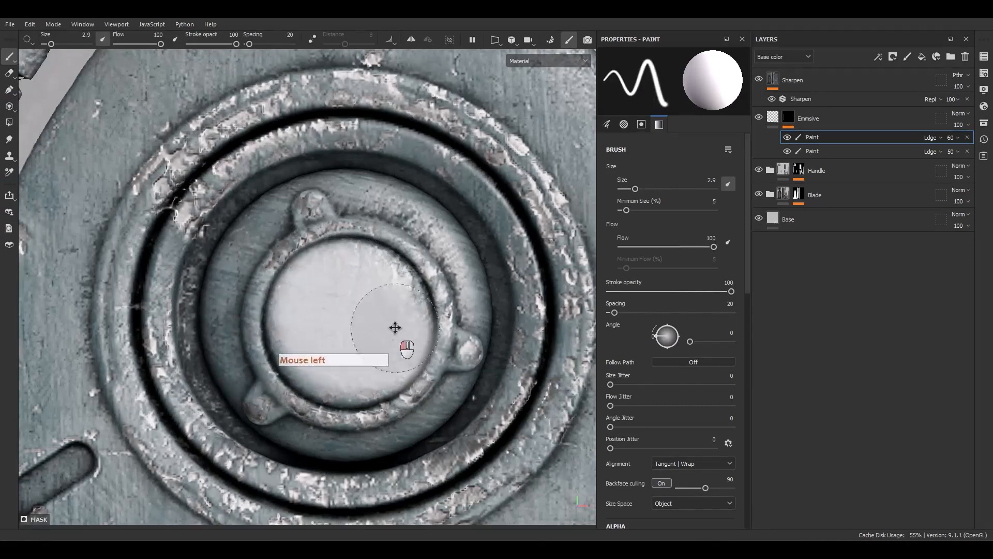
drag(352, 283, 321, 361)
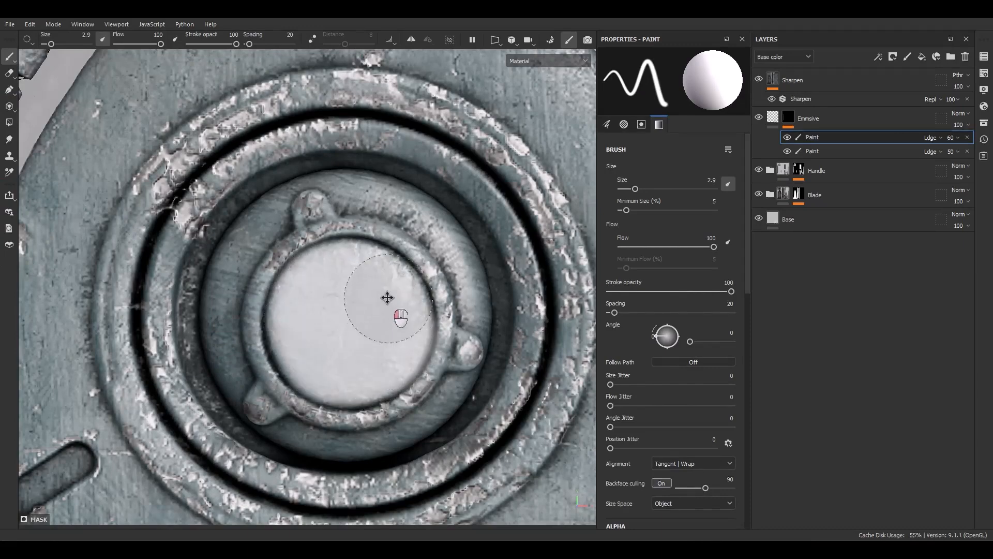
Paint the vertical slot above the guard's central disc white in the Emmsive mask with a size 1.41 brush.
mouse_move(387, 297)
mouse_down()
mouse_move(321, 293)
mouse_move(322, 319)
mouse_up()
alt+middle_drag(359, 274, 350, 450)
alt+middle_drag(370, 155, 363, 360)
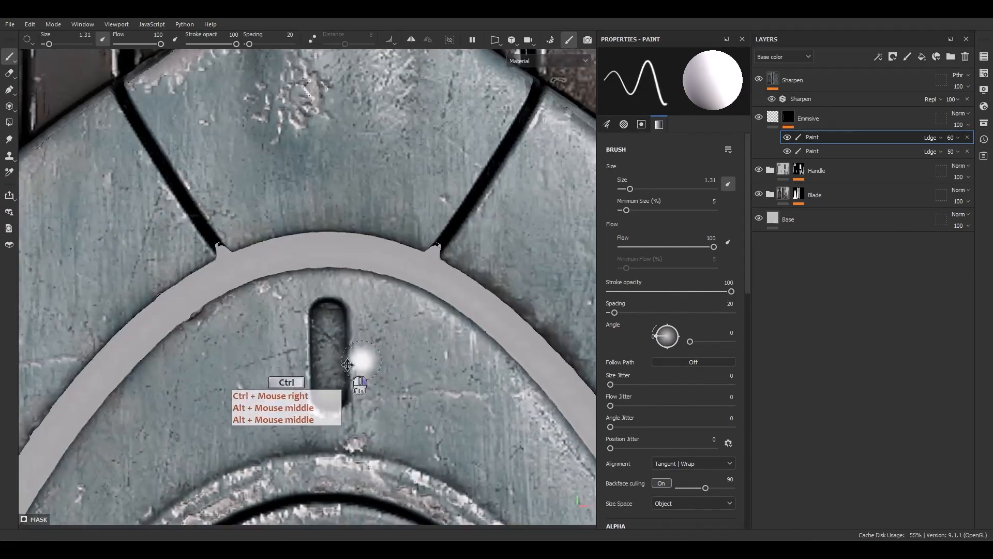
ctrl+right_drag(347, 365, 349, 365)
alt+middle_drag(329, 369, 365, 330)
scroll(366, 332, up, 4)
mouse_move(378, 353)
mouse_down()
mouse_move(377, 229)
mouse_move(368, 275)
mouse_move(379, 354)
mouse_up()
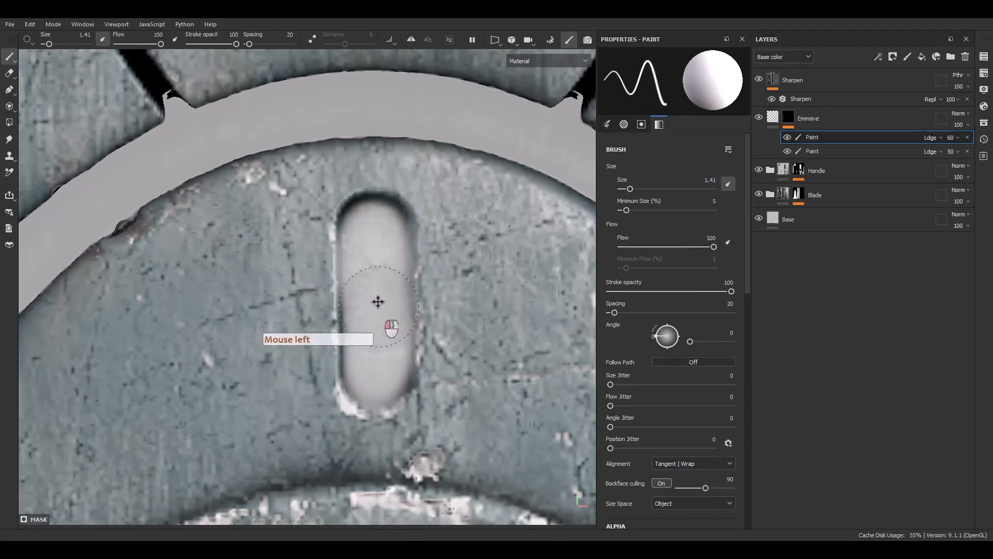
drag(376, 230, 365, 292)
Paint the slanted slot at the guard's lower left white in the mask with the size 1.41 brush.
scroll(350, 333, down, 6)
scroll(279, 491, up, 2)
alt+middle_drag(282, 496, 377, 355)
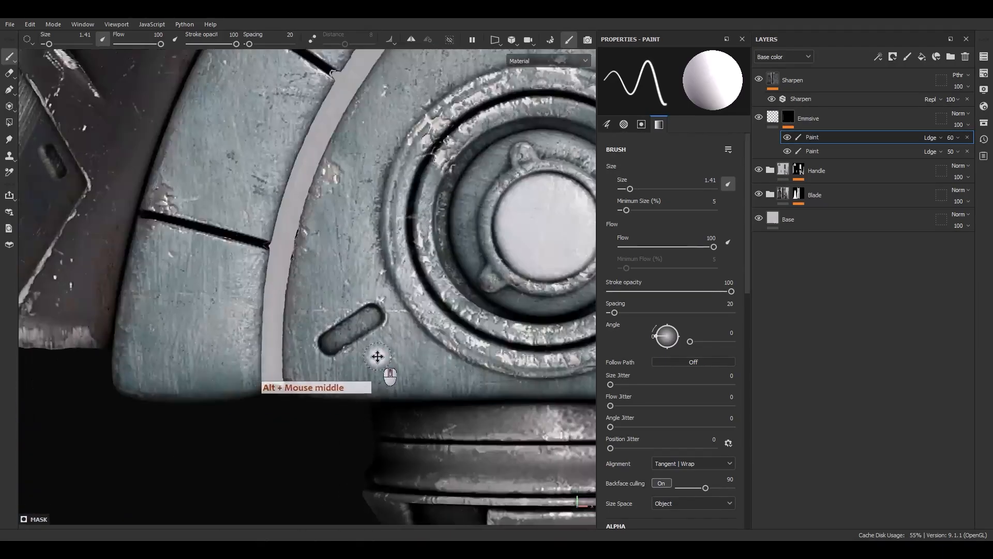
scroll(347, 333, up, 4)
alt+middle_drag(331, 316, 293, 327)
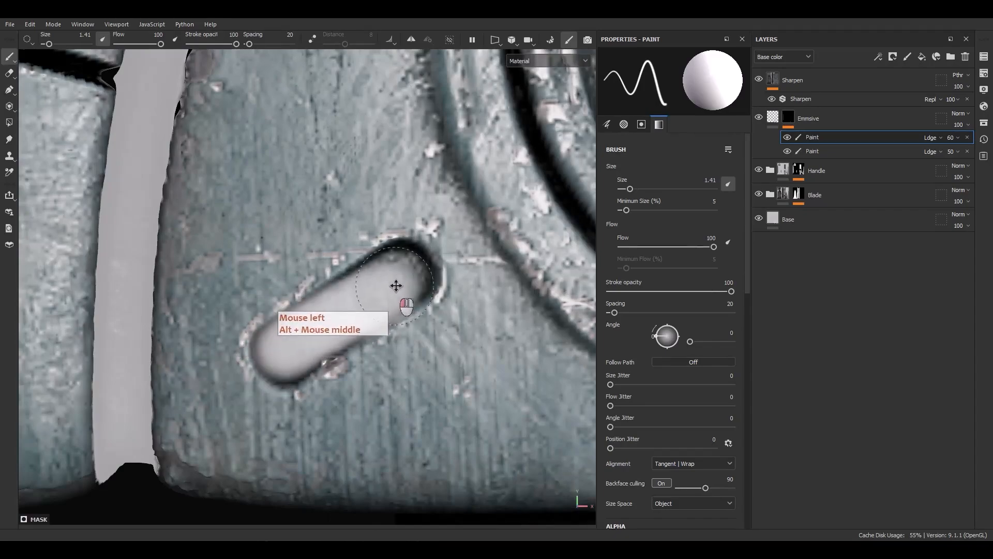
Paint the slanted slot at the guard's lower right white in the mask with the size 1.41 brush.
scroll(343, 306, down, 5)
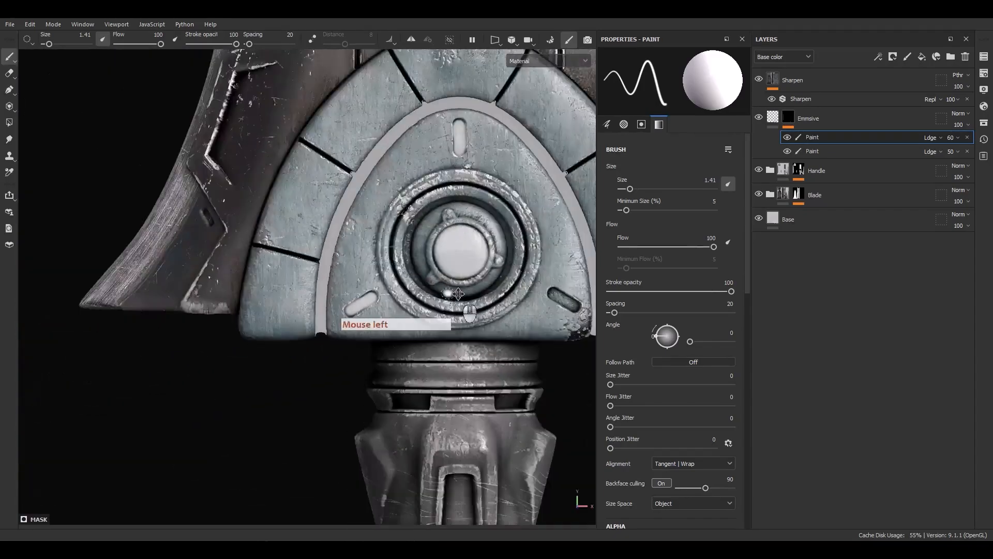
alt+middle_drag(403, 306, 333, 310)
scroll(311, 313, up, 5)
scroll(311, 313, up, 1)
click(313, 300)
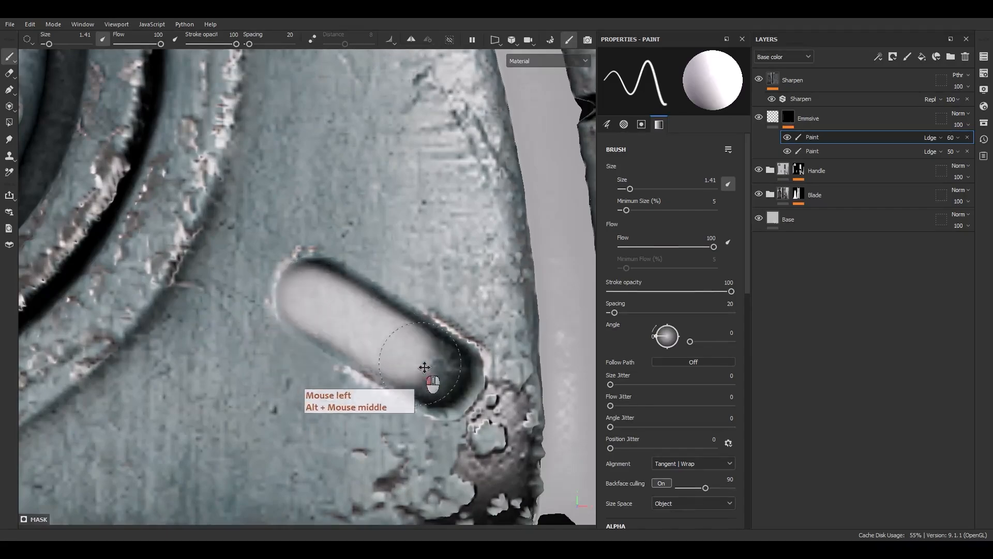
drag(420, 363, 430, 373)
scroll(328, 310, down, 10)
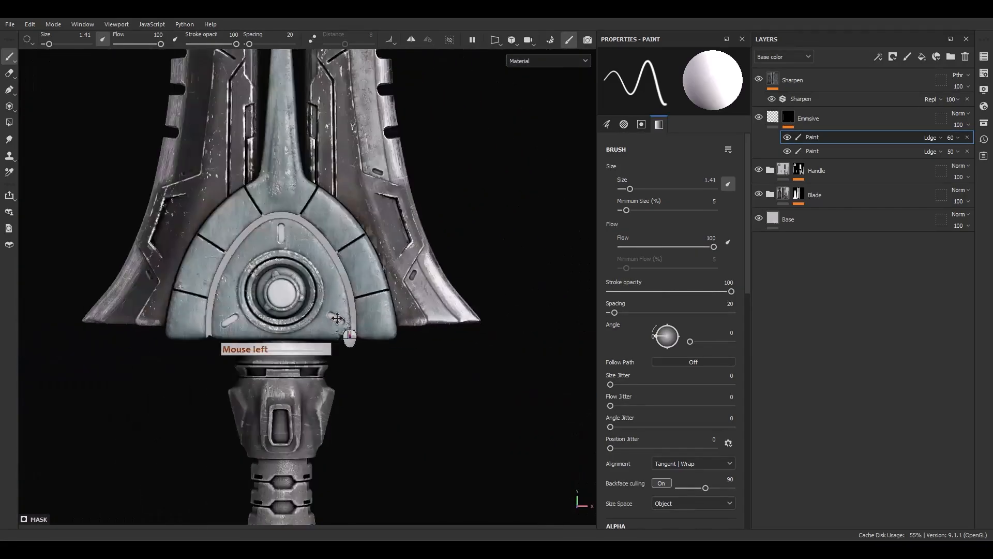
Enable the normal, roughness and metallic channels on the Emmsive fill, with roughness 1 and metallic 0.
alt+middle_drag(277, 256, 386, 317)
scroll(365, 369, up, 7)
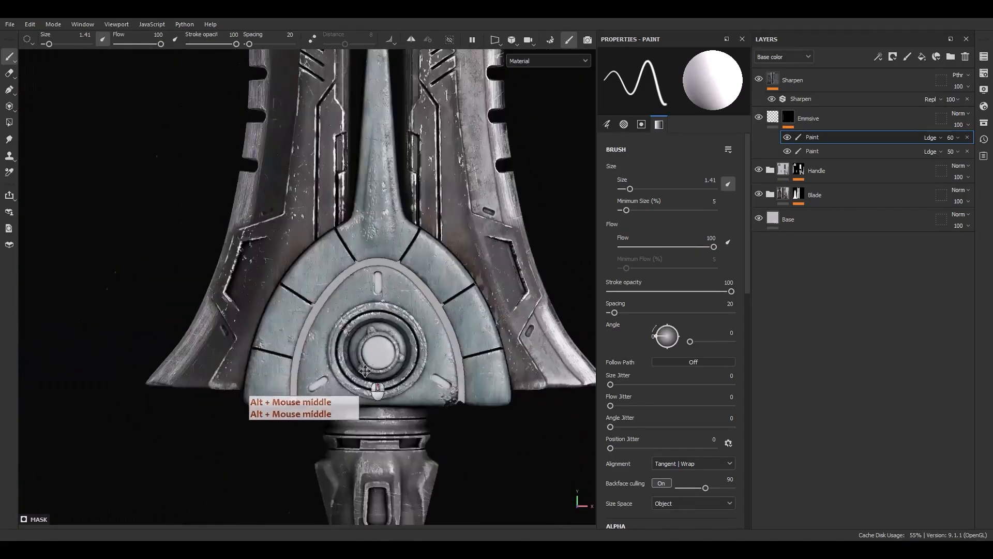
alt+drag(401, 373, 439, 369)
alt+right_drag(439, 369, 718, 179)
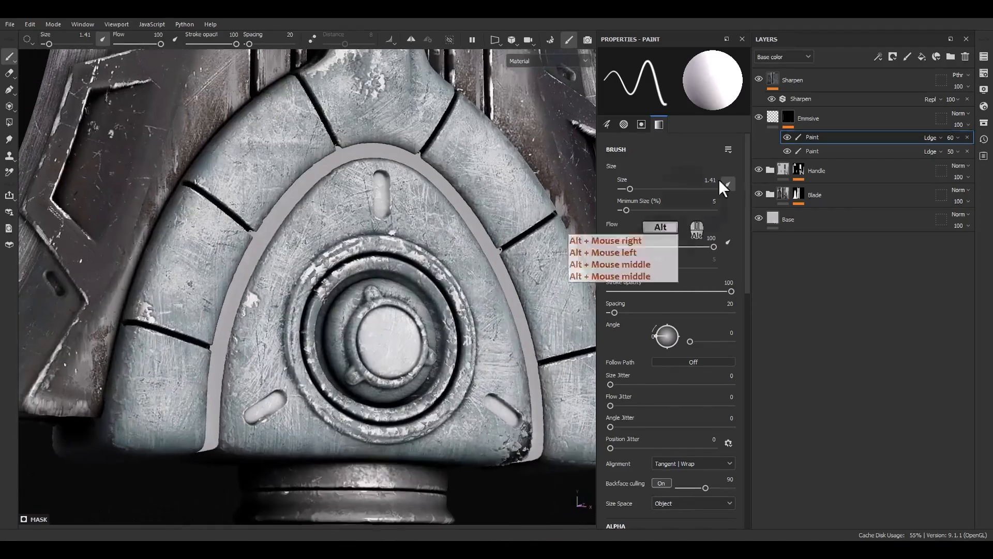
click(774, 116)
click(616, 269)
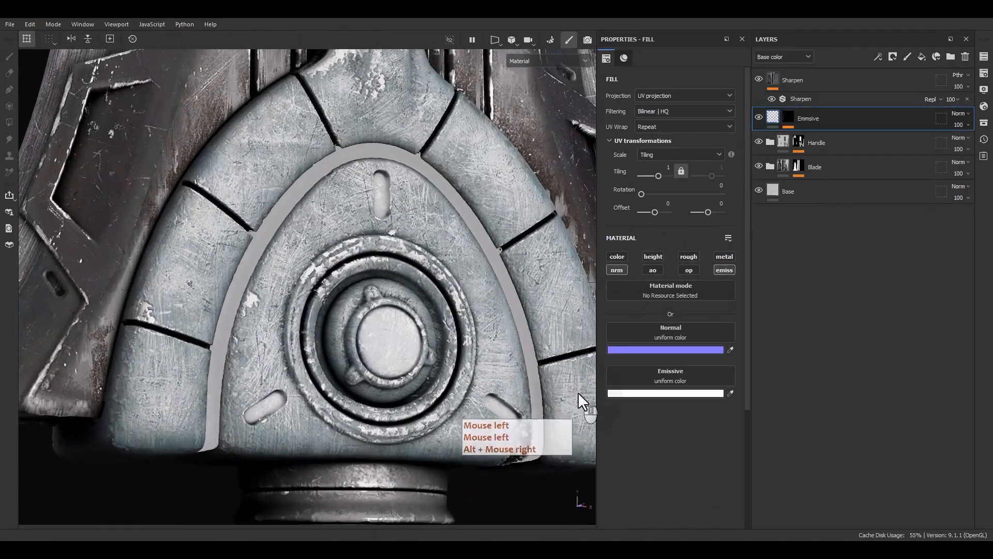
click(682, 256)
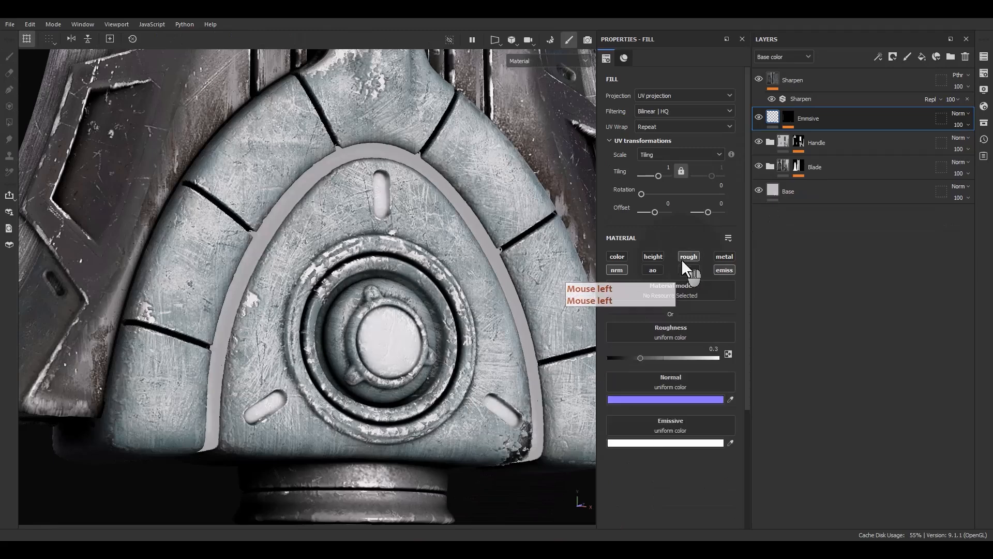
click(724, 256)
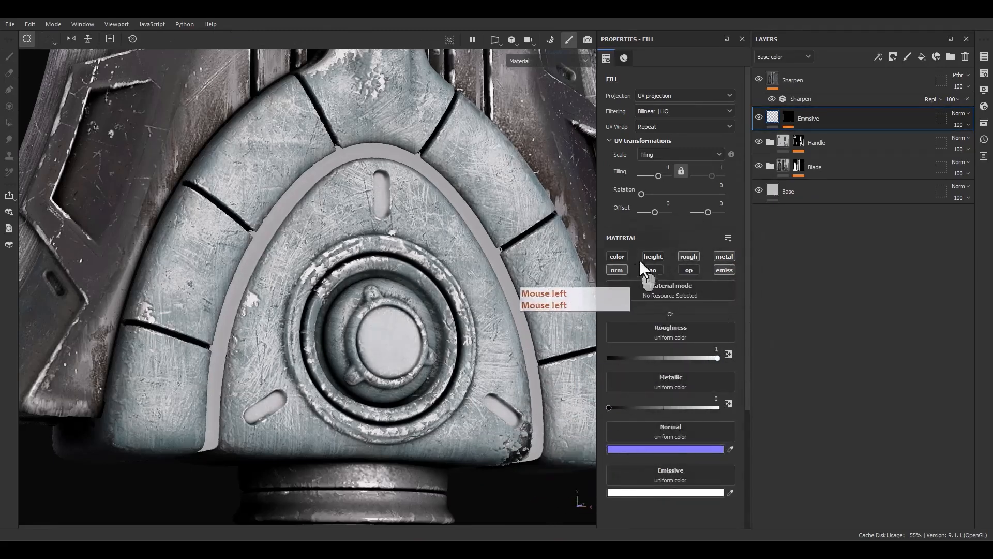
Apply the Emmsive layer's Normal blending mode to all channels and compare the guard with the emissive channel off and on.
right_click(960, 113)
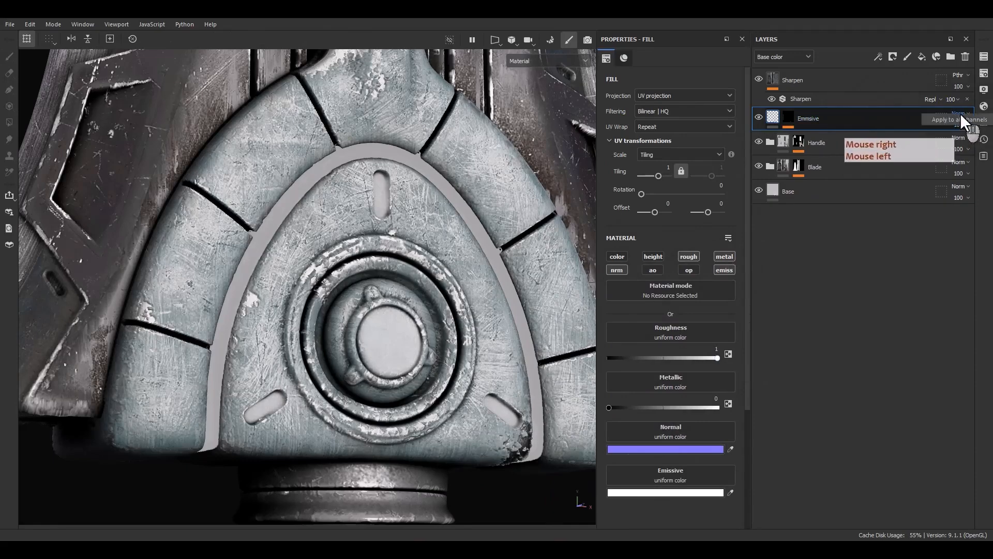
click(959, 120)
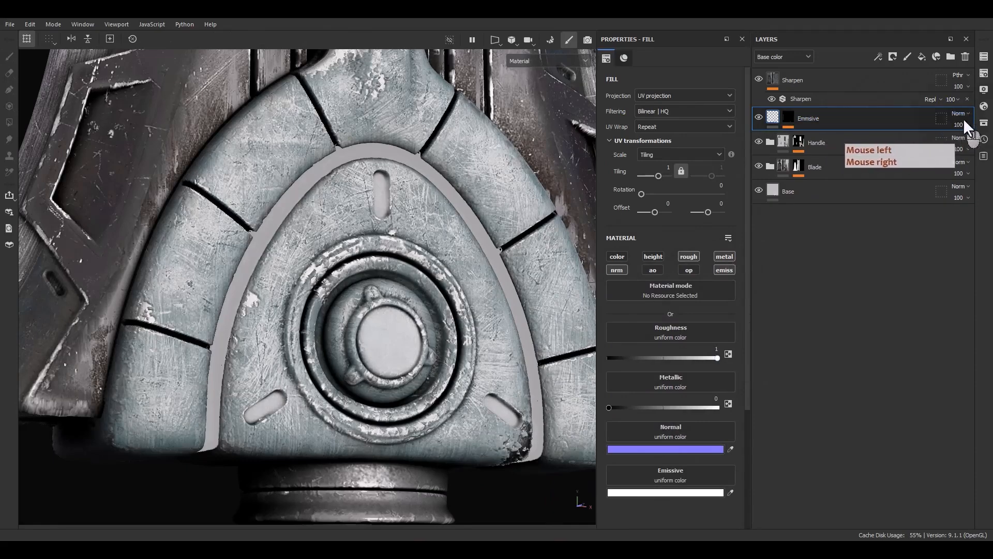
alt+drag(362, 339, 419, 339)
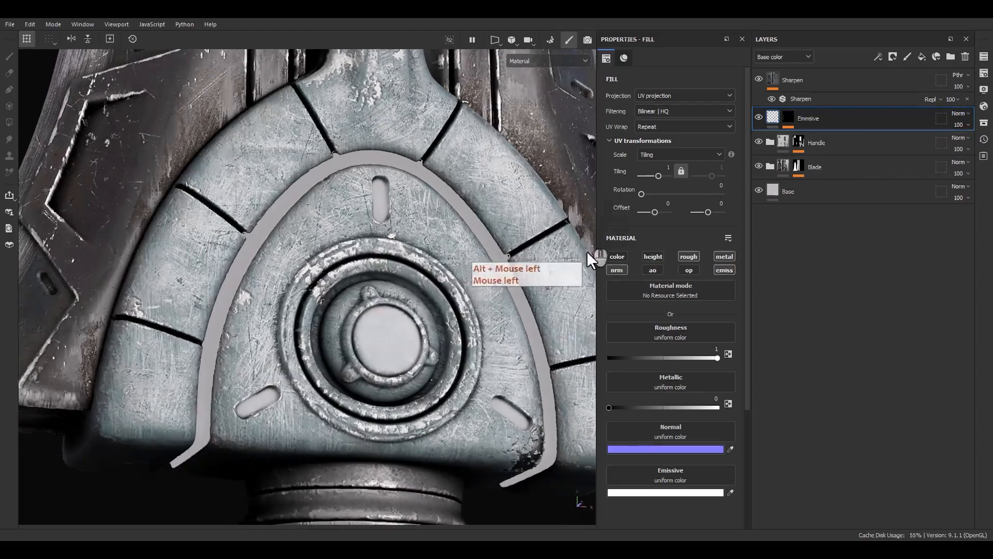
click(724, 269)
click(724, 270)
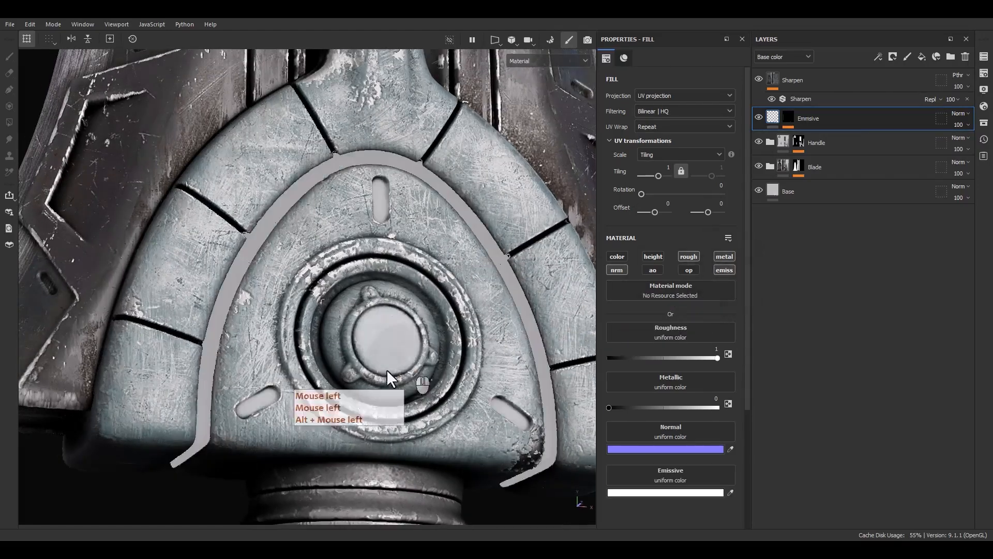
Set the opacity of both paint effects in the Emmsive mask to 100.
scroll(386, 369, up, 8)
alt+right_drag(343, 400, 338, 170)
alt+drag(338, 169, 517, 207)
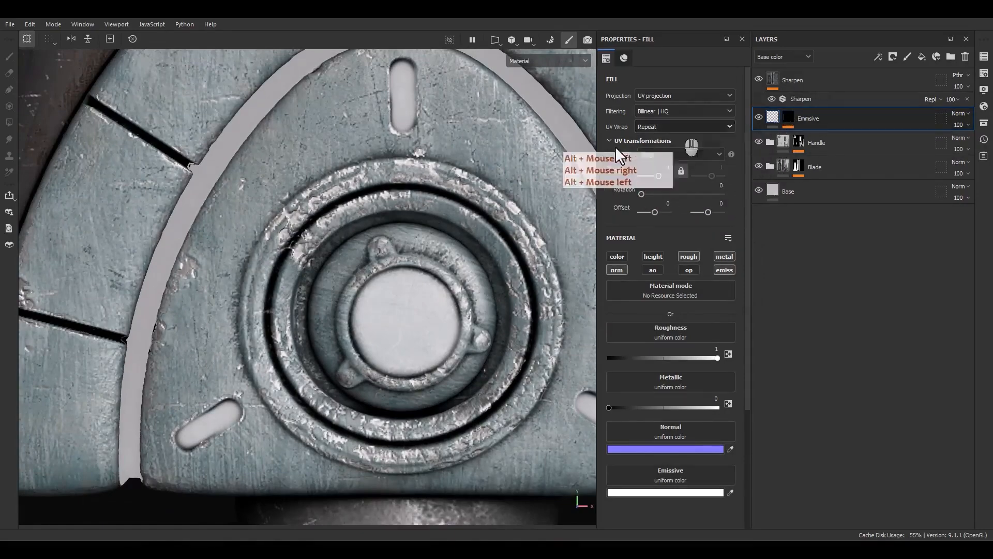
scroll(436, 220, down, 8)
alt+middle_drag(513, 191, 501, 216)
click(788, 116)
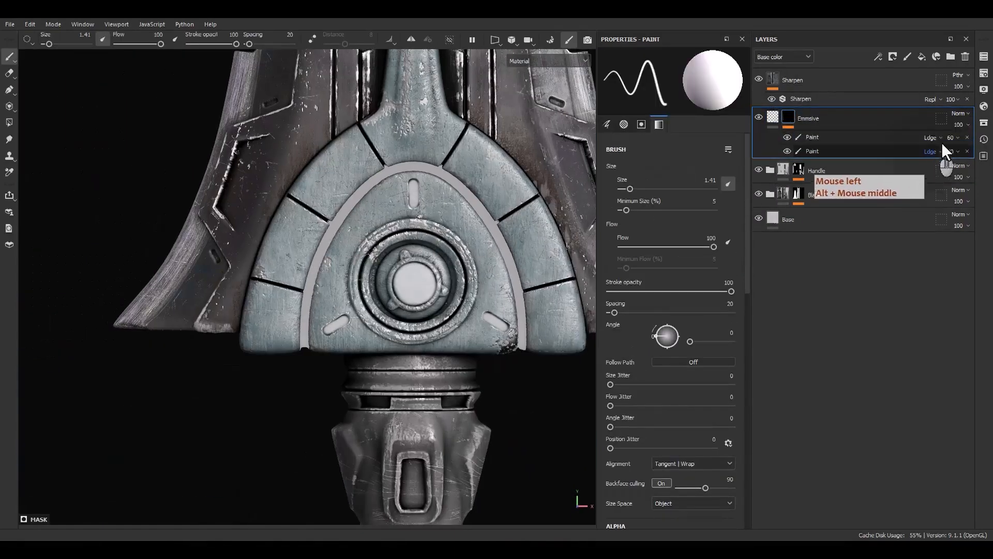
drag(965, 170, 991, 167)
click(950, 139)
Examine the guard's glowing areas and the blade's grooves from closer and farther views.
alt+middle_drag(405, 328, 396, 373)
alt+drag(395, 371, 326, 313)
scroll(407, 350, up, 5)
alt+right_drag(325, 312, 345, 218)
alt+middle_drag(346, 217, 374, 313)
alt+drag(373, 313, 284, 328)
alt+right_drag(284, 328, 266, 107)
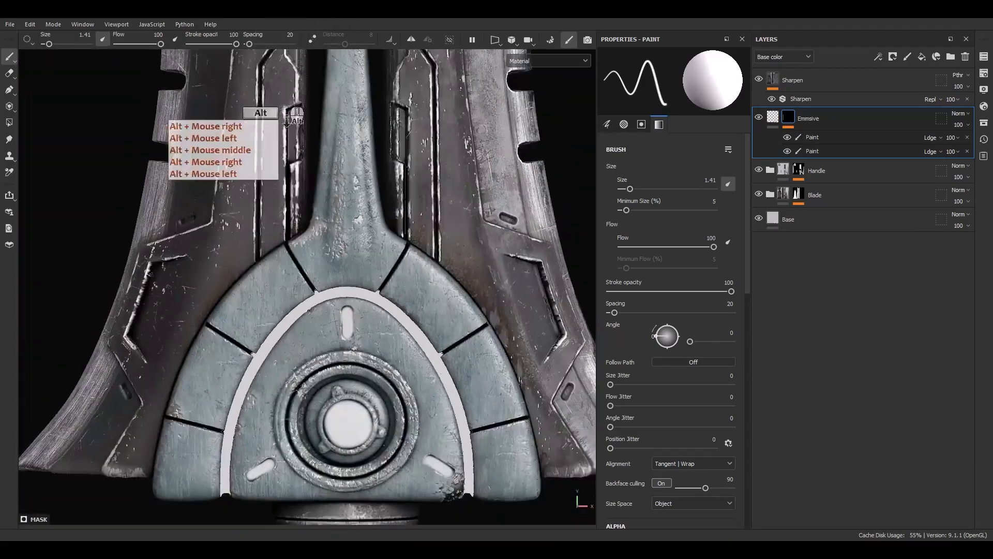
alt+drag(266, 106, 348, 337)
alt+right_drag(348, 337, 306, 52)
alt+middle_drag(306, 52, 364, 292)
alt+right_drag(364, 292, 336, 188)
alt+middle_drag(364, 387, 366, 314)
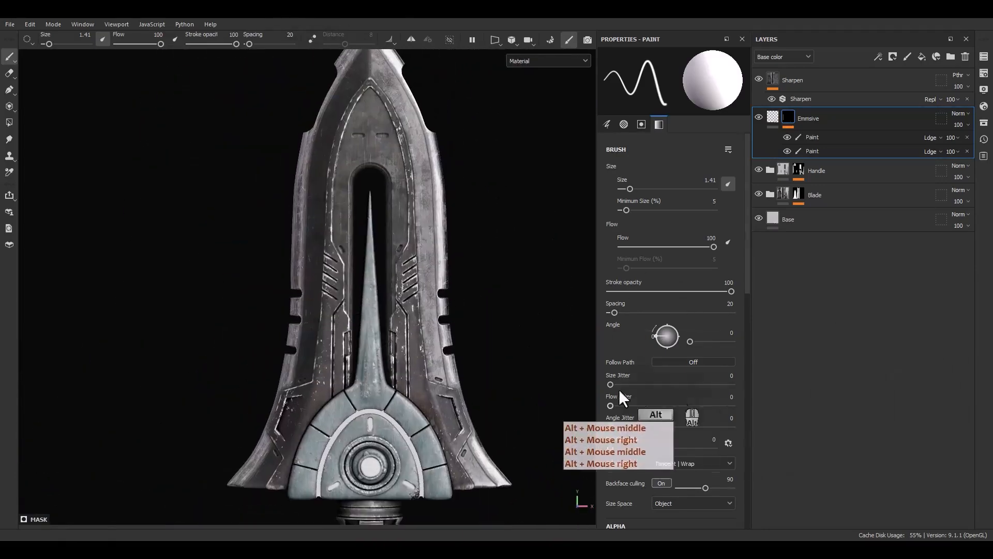
alt+middle_drag(508, 354, 505, 283)
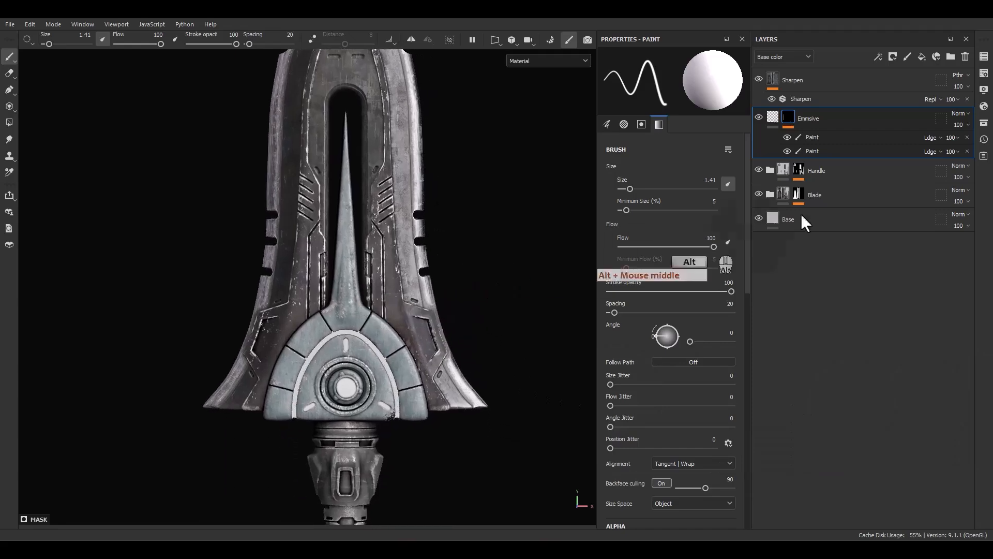
Add a third paint effect at the top of the Emmsive mask's effects.
click(812, 135)
right_click(814, 133)
click(847, 292)
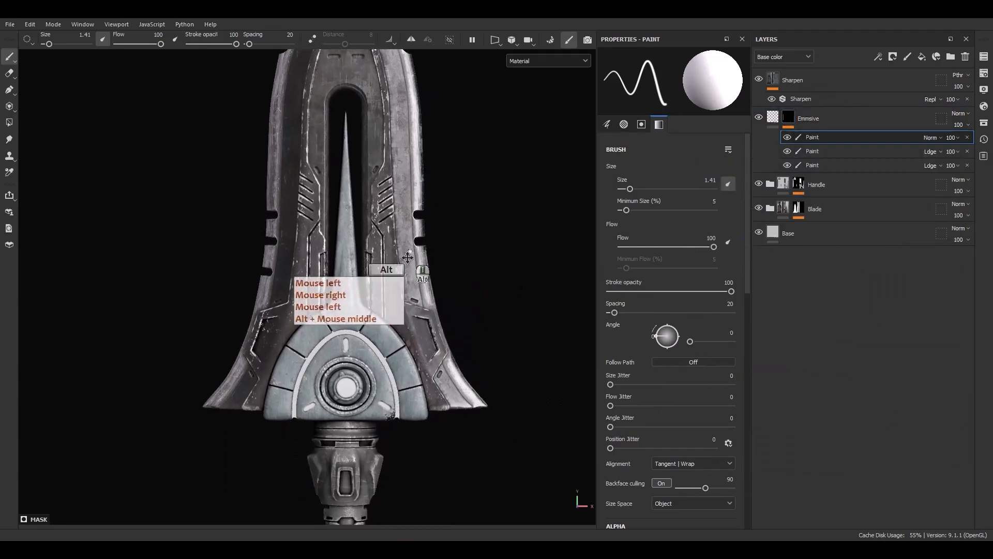
Paint the upper three diagonal slots on the left blade half white with straight strokes of a size 0.56 brush.
alt+middle_drag(351, 164, 389, 288)
scroll(351, 304, up, 7)
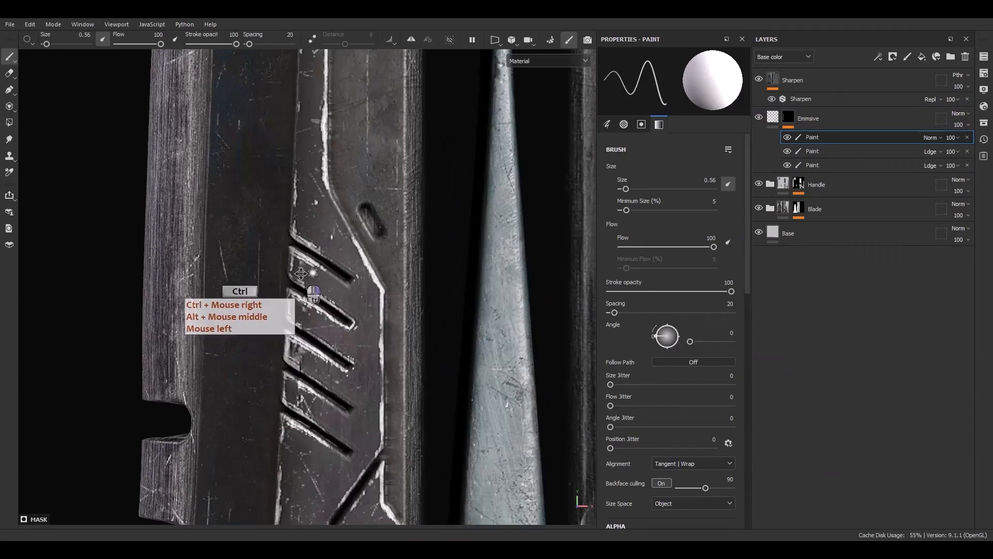
scroll(301, 273, up, 4)
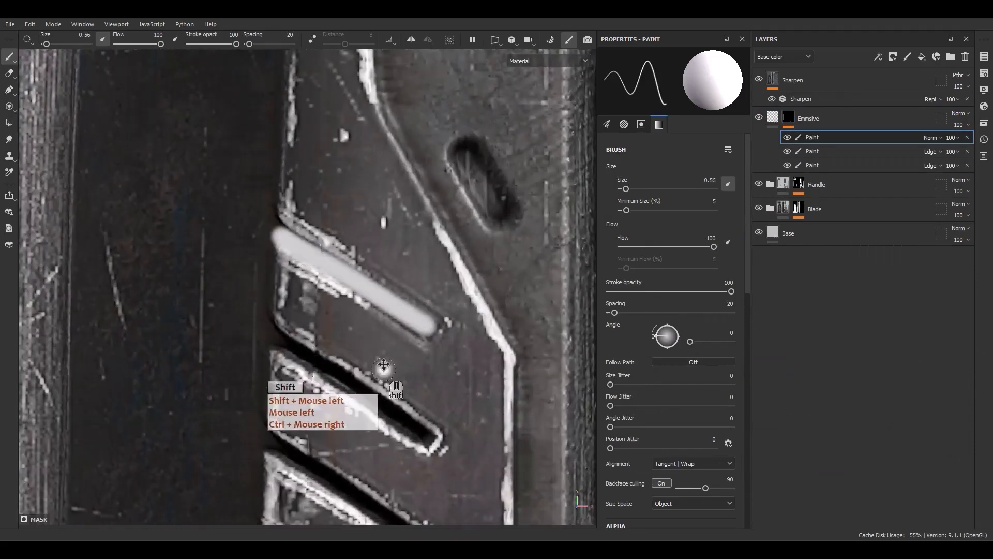
alt+middle_drag(383, 364, 308, 252)
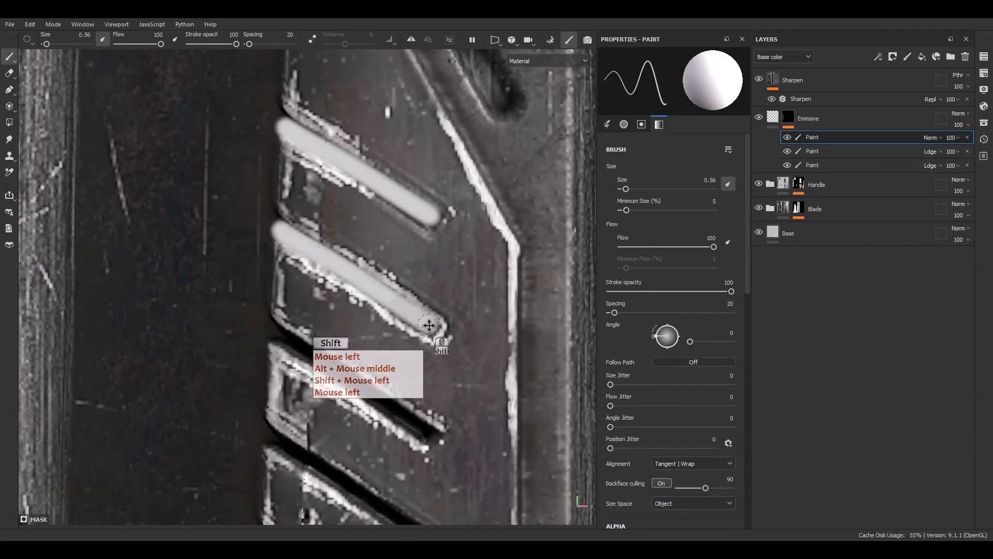
alt+middle_drag(432, 334, 313, 228)
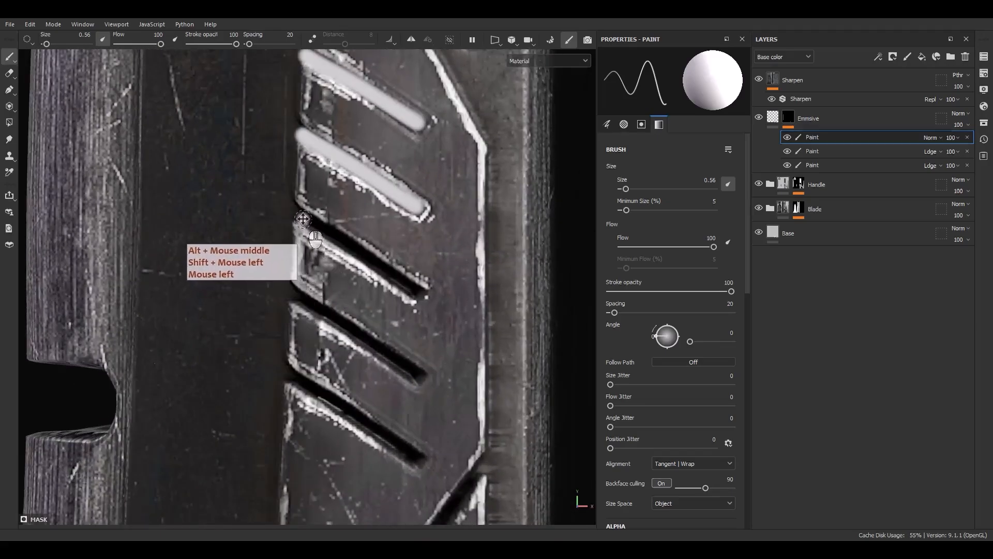
alt+drag(417, 293, 365, 294)
mouse_move(340, 220)
alt+middle_down()
mouse_move(317, 194)
mouse_move(303, 155)
alt+middle_up()
Trim the outer ends of the left blade half's upper three slots with straight black strokes in the mask.
key(x)
click(316, 119)
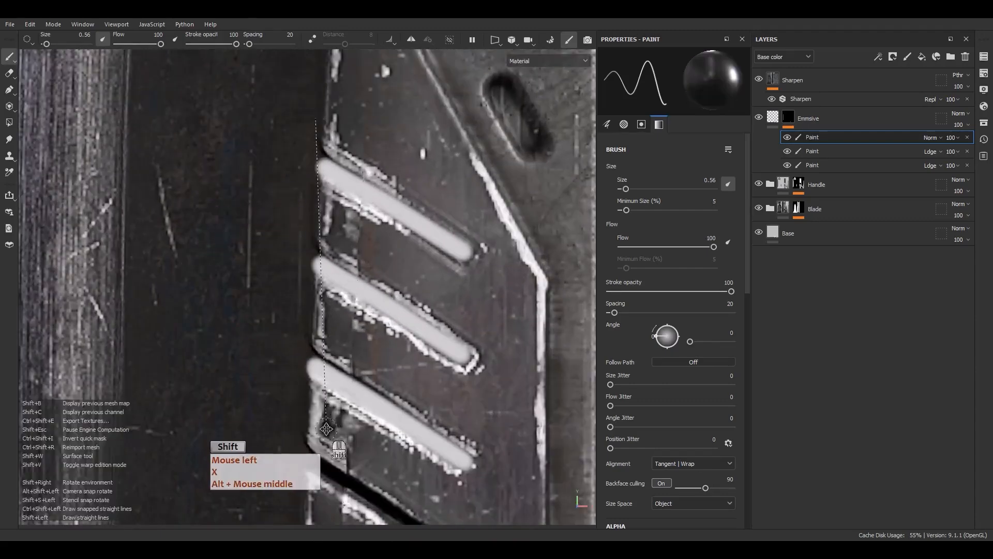
shift+click(310, 439)
click(325, 103)
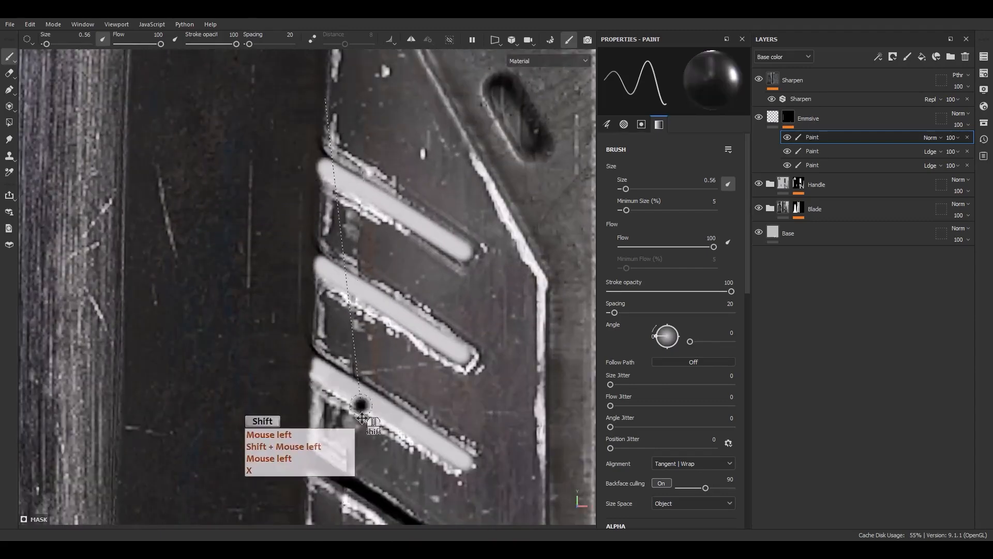
shift+click(319, 429)
scroll(305, 406, down, 5)
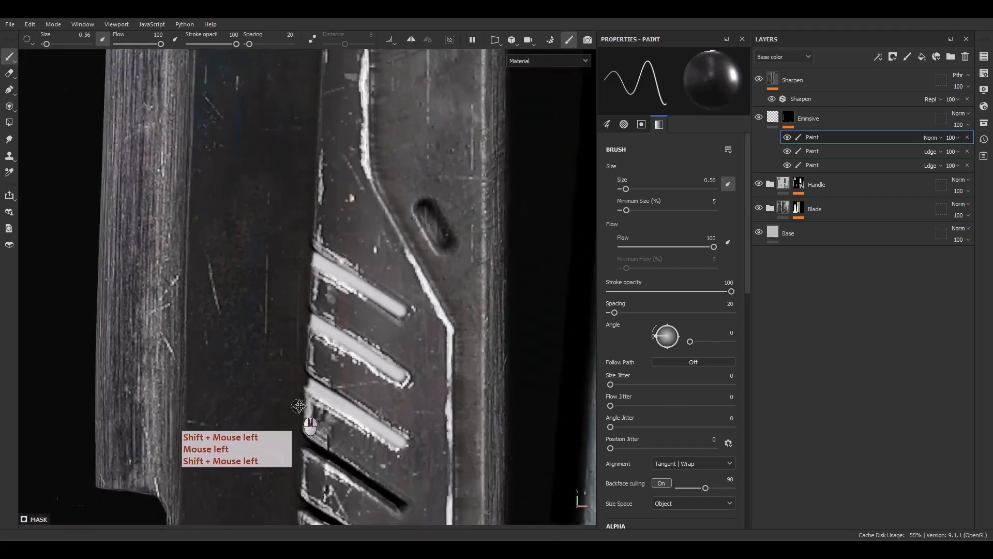
Paint the lower two diagonal slots on the left blade half white in the mask with straight size 0.56 strokes.
alt+middle_drag(323, 352, 339, 259)
scroll(336, 284, up, 6)
scroll(336, 285, up, 1)
key(x)
click(330, 270)
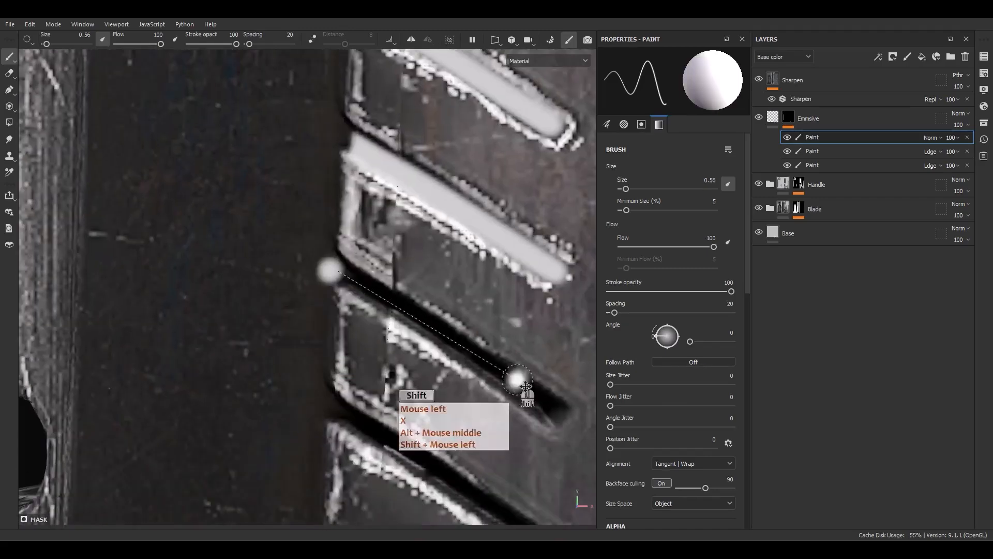
shift+click(555, 415)
mouse_move(488, 365)
alt+middle_down()
mouse_move(473, 243)
mouse_move(451, 178)
alt+middle_up()
click(288, 217)
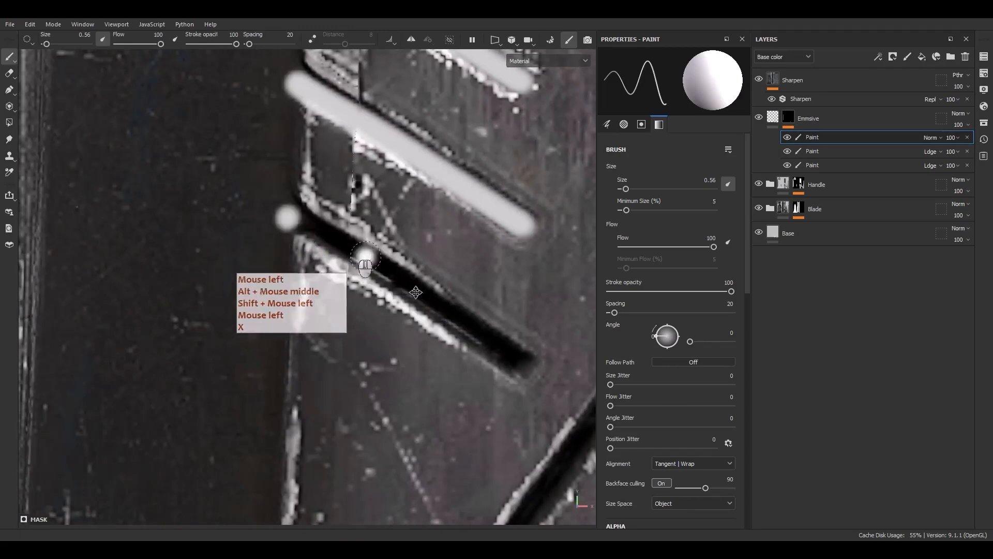
shift+click(530, 365)
Paint black over the white spill at the outer ends of the left blade half's lower two slots.
scroll(363, 228, down, 3)
key(x)
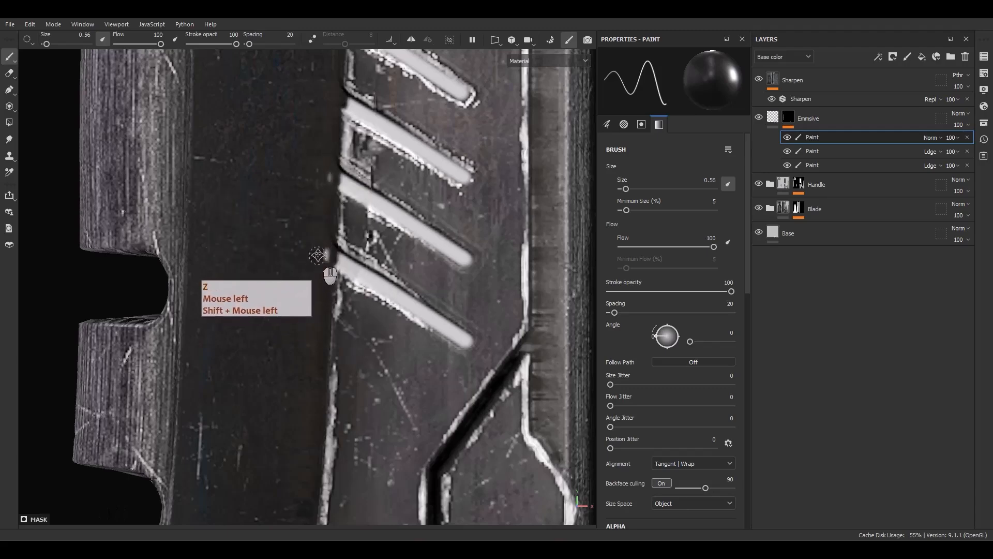
drag(318, 255, 337, 130)
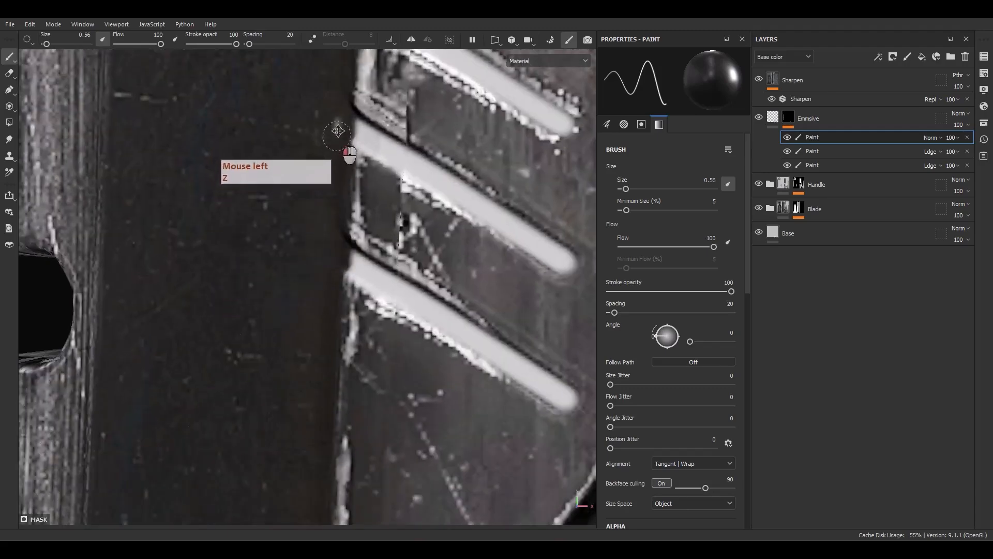
scroll(341, 289, down, 10)
Paint the upper two diagonal slots on the right blade half white in the mask with straight size 0.56 brush strokes.
alt+middle_drag(371, 319, 463, 153)
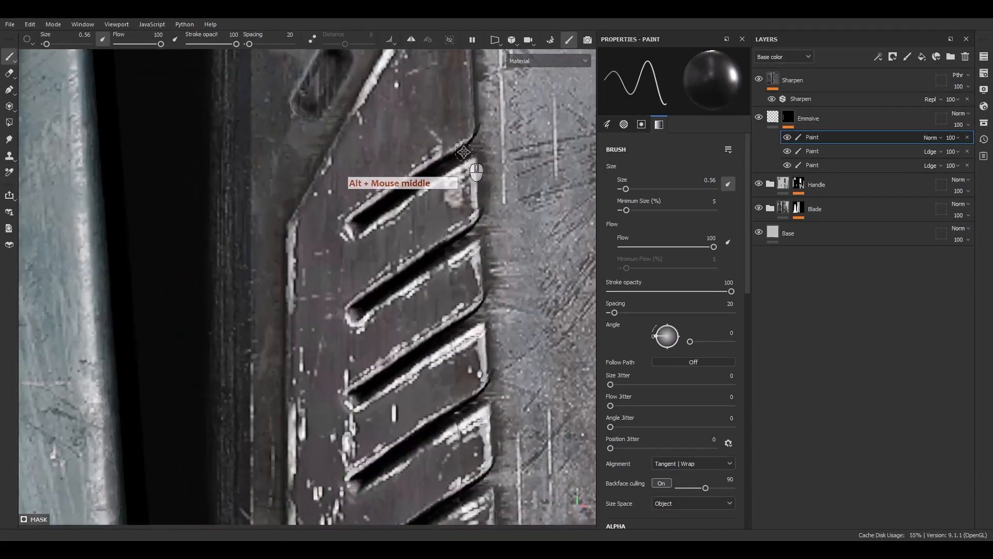
shift+click(360, 224)
key(x)
click(484, 143)
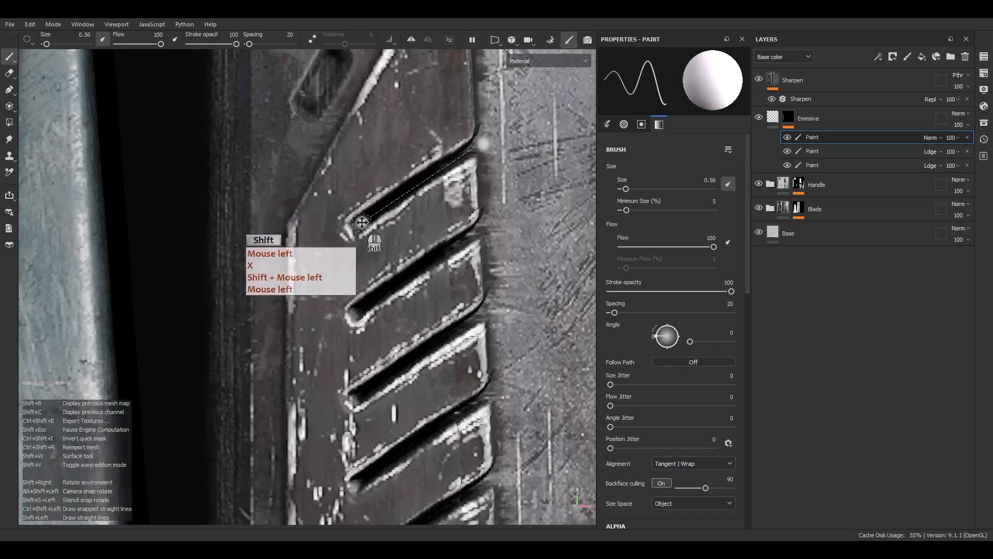
shift+click(360, 223)
click(478, 229)
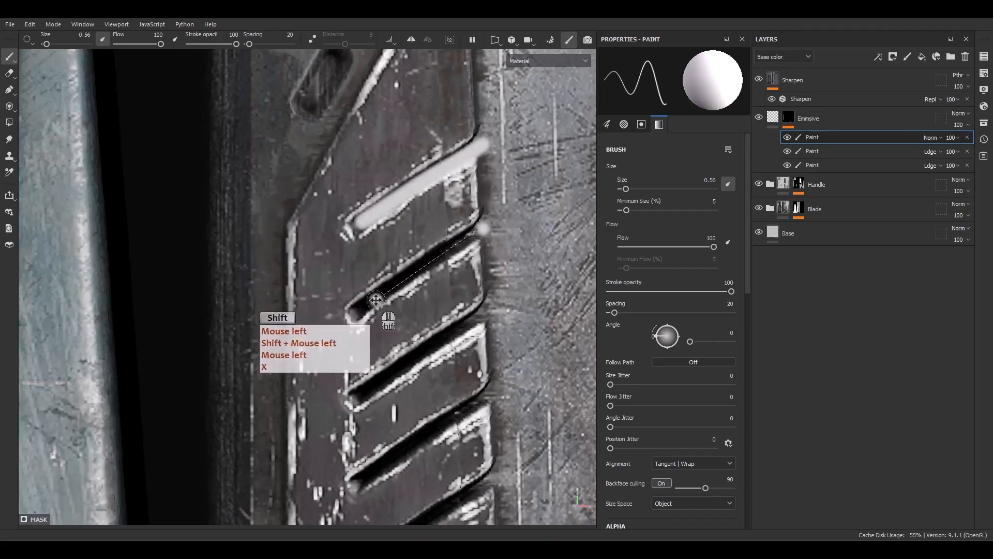
shift+click(359, 314)
Show the 2D texture view beside the 3D view and examine the blade's painted slots in both.
key(F1)
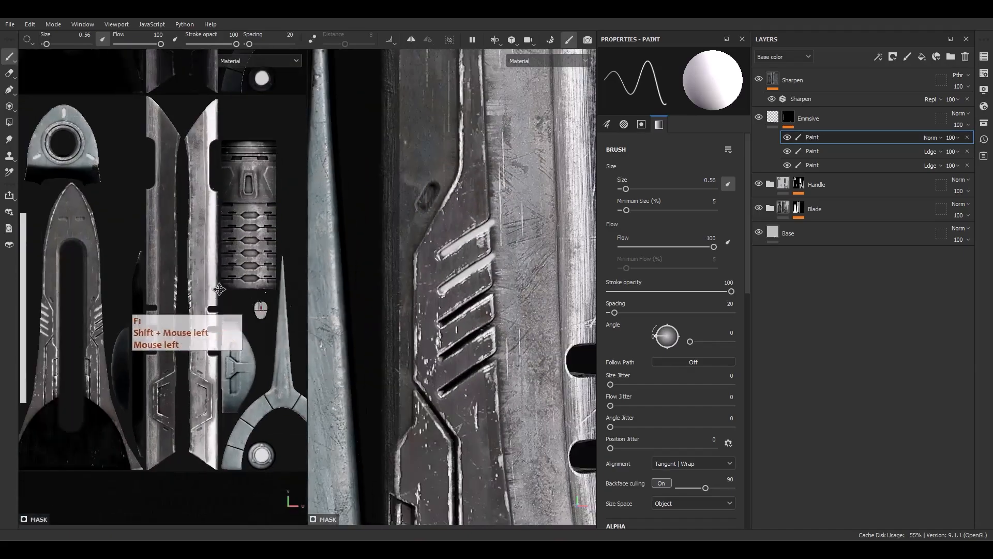
alt+middle_drag(165, 275, 256, 197)
scroll(206, 238, up, 8)
scroll(155, 277, down, 8)
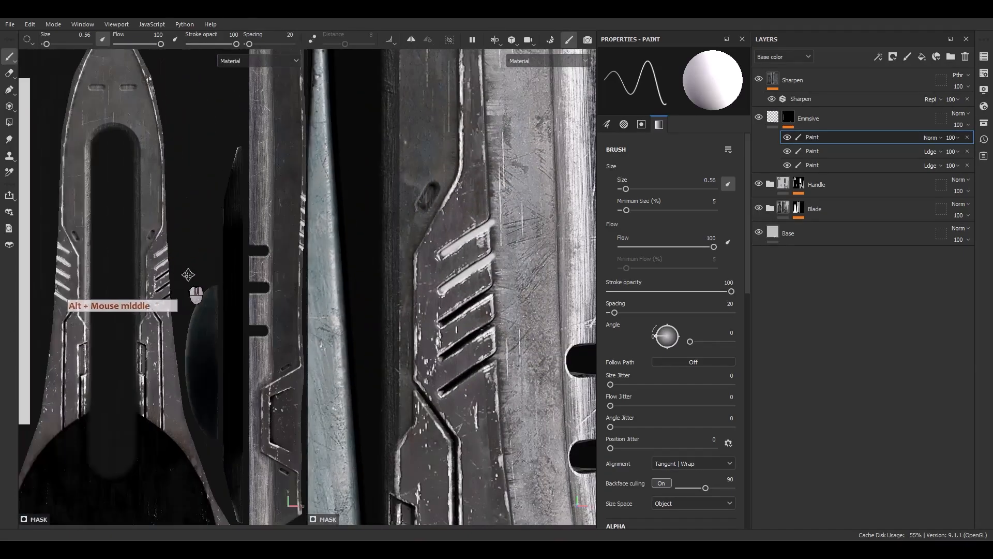
alt+middle_drag(188, 275, 140, 278)
alt+middle_drag(488, 298, 376, 273)
alt+middle_drag(458, 277, 356, 283)
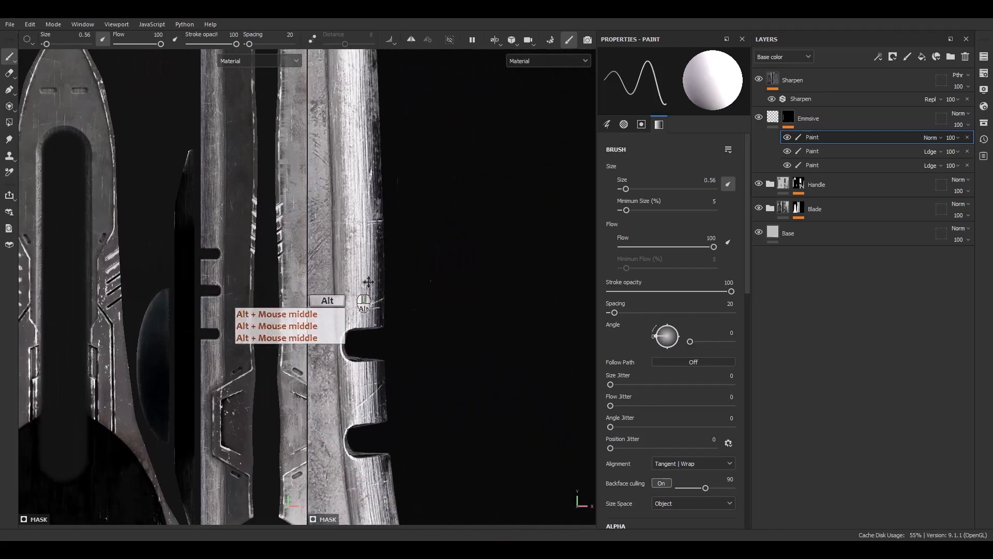
alt+right_drag(432, 191, 460, 227)
alt+middle_drag(460, 227, 556, 222)
scroll(263, 223, up, 6)
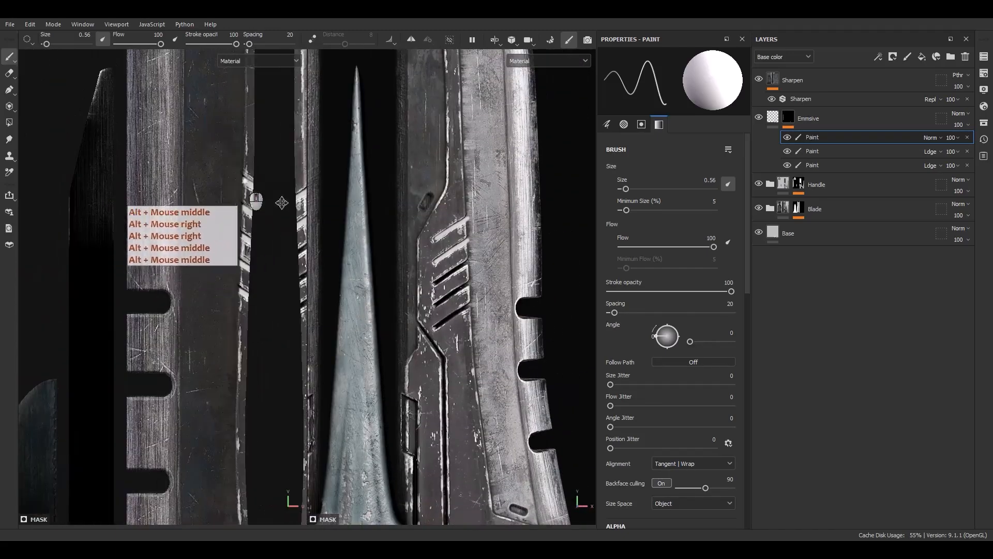
scroll(231, 218, down, 4)
scroll(125, 295, down, 3)
alt+middle_drag(124, 295, 226, 268)
scroll(226, 268, up, 1)
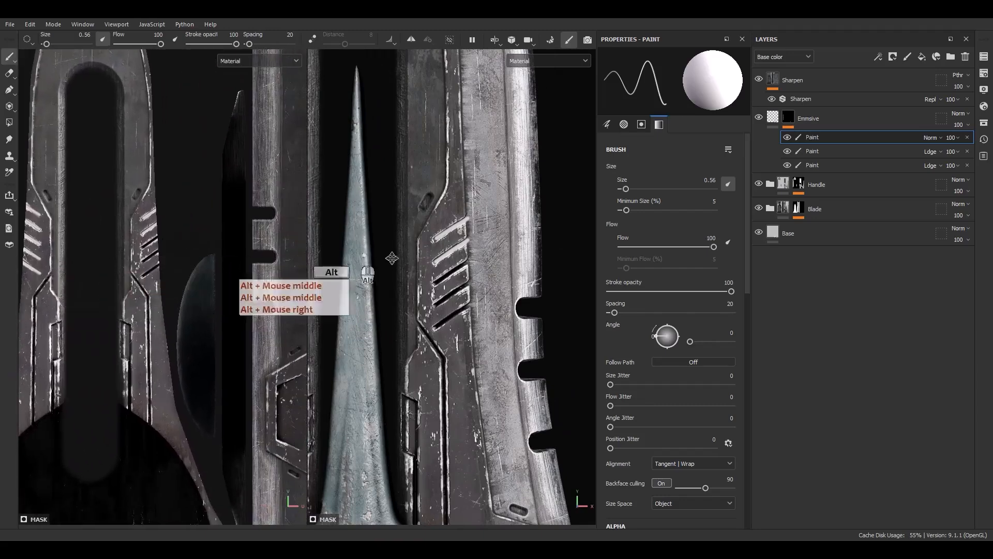
scroll(450, 288, up, 8)
alt+middle_drag(497, 232, 512, 231)
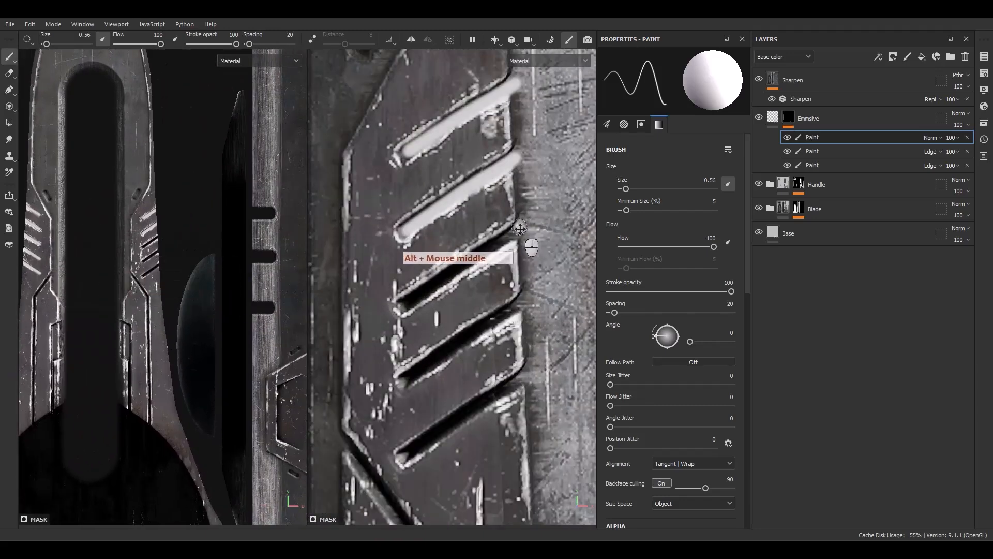
Paint the remaining three diagonal slots on the right blade half white in the mask with straight strokes.
shift+click(404, 302)
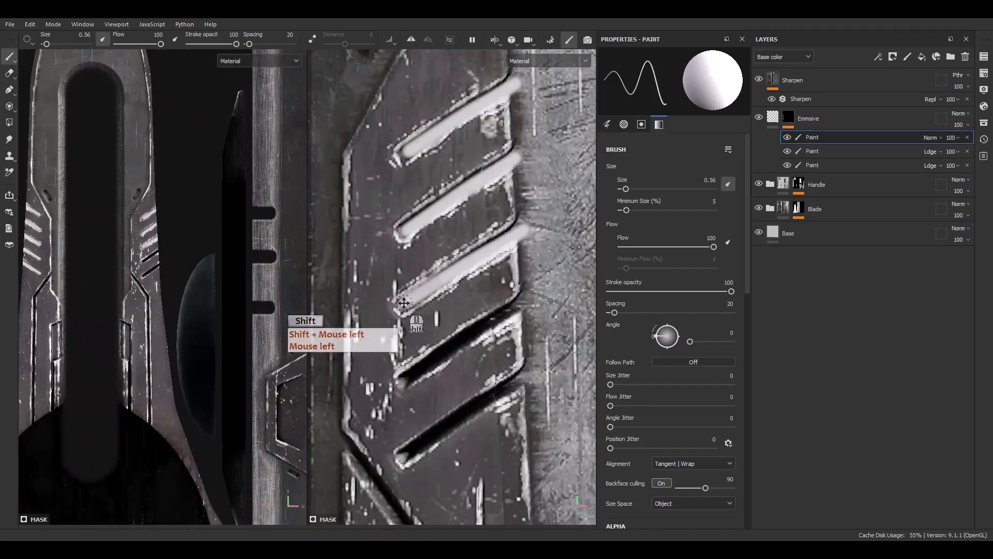
shift+click(404, 383)
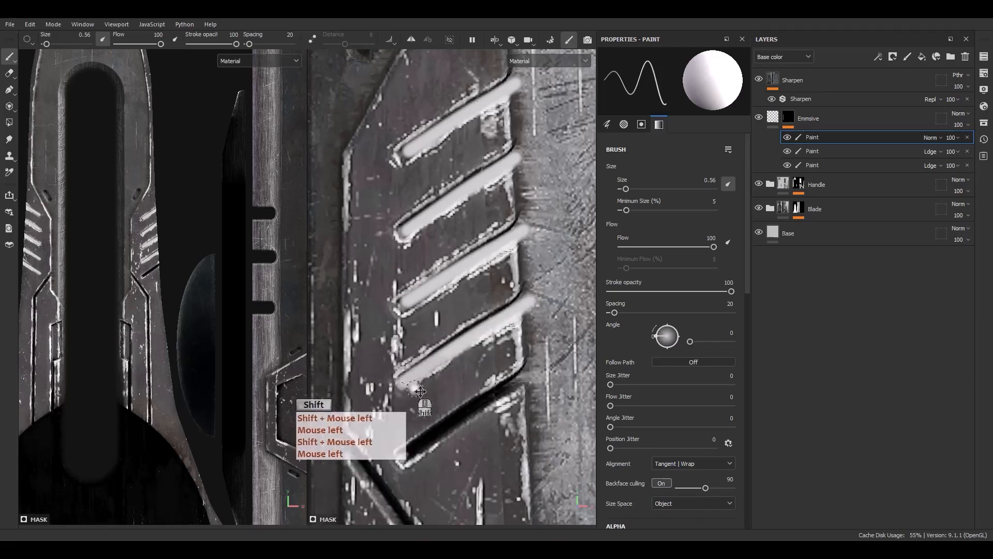
alt+middle_drag(410, 384, 416, 322)
alt+drag(416, 322, 445, 318)
click(533, 317)
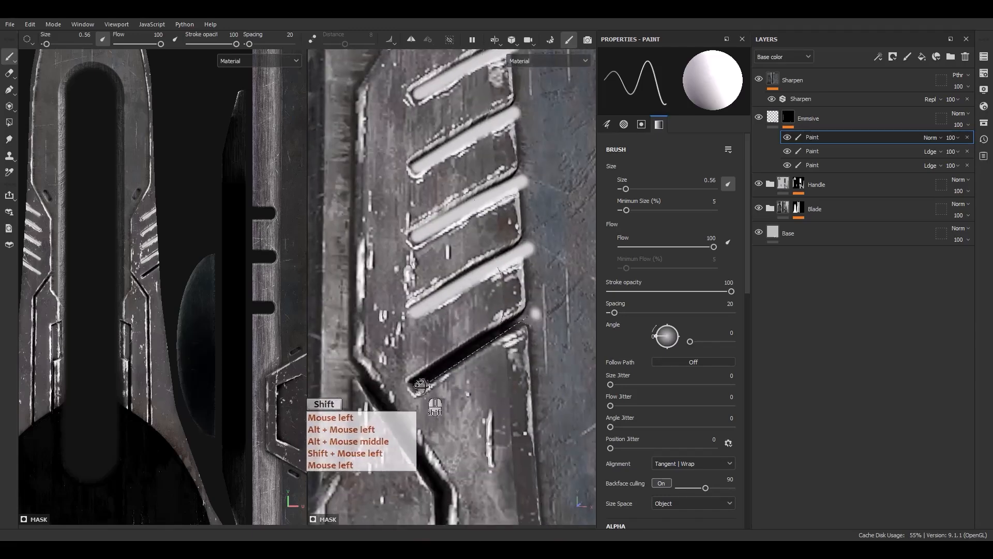
shift+click(416, 382)
Trim the outer ends of the right blade half's five diagonal slots with straight black strokes in the mask.
scroll(490, 264, down, 3)
alt+middle_drag(490, 263, 478, 316)
alt+shift+drag(478, 316, 471, 338)
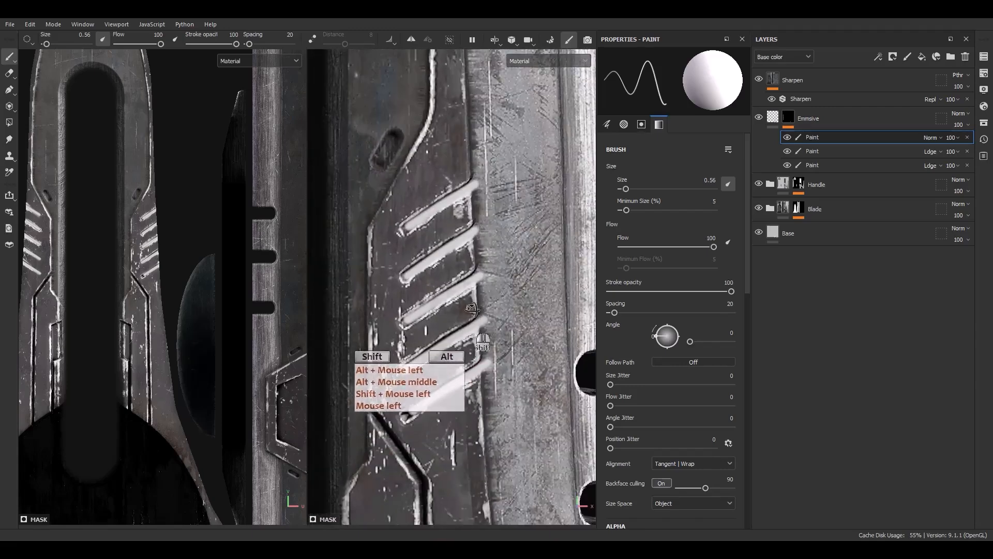
key(x)
click(474, 161)
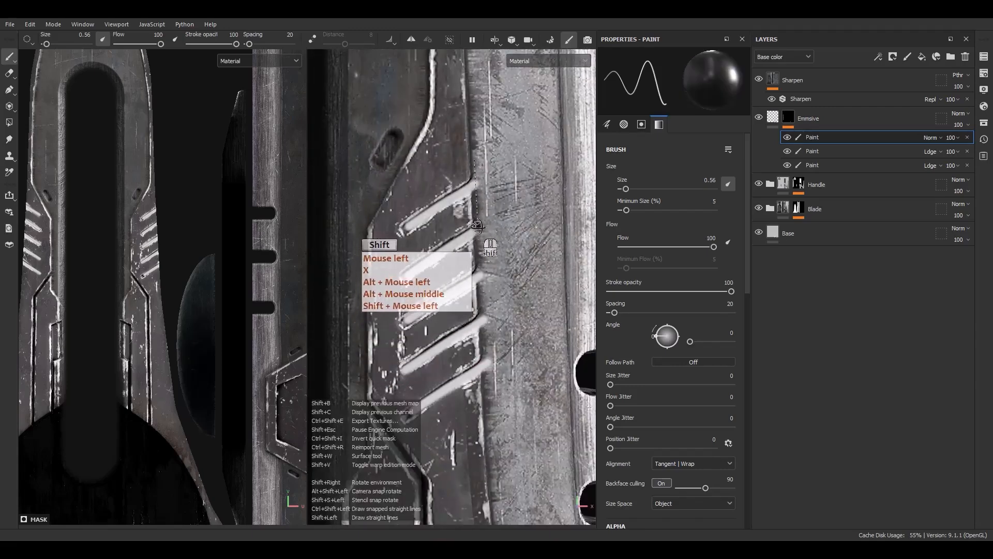
shift+click(472, 244)
click(471, 243)
shift+click(481, 277)
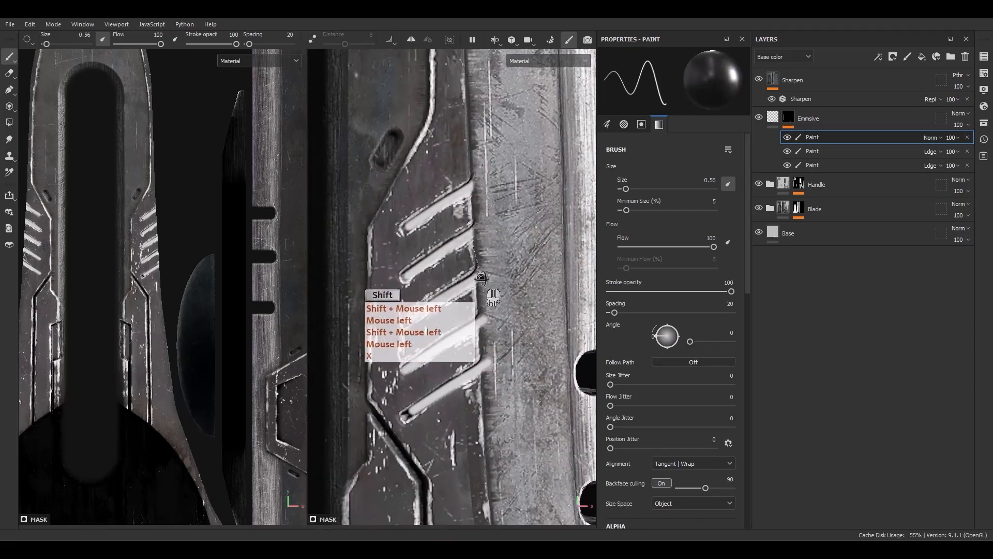
shift+click(480, 384)
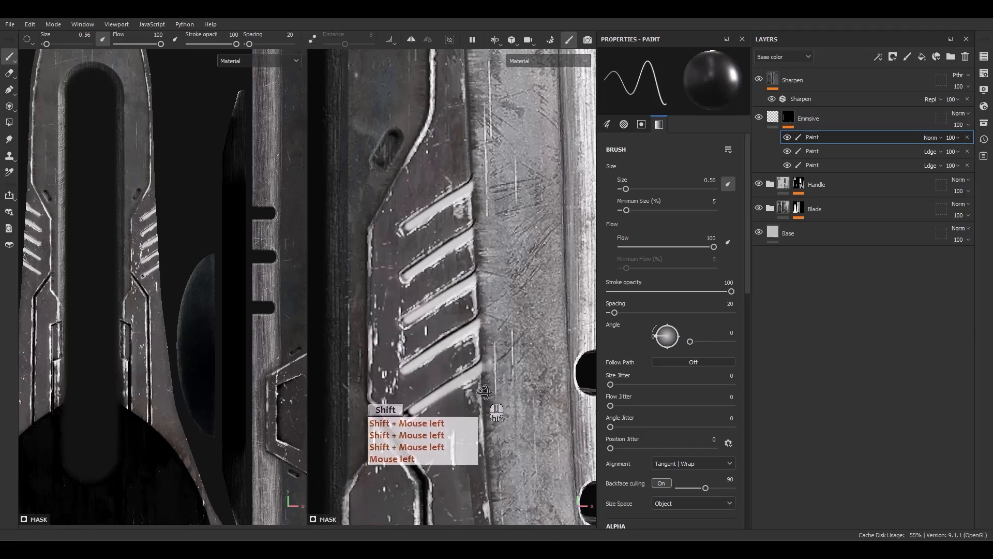
Inspect the emissive layer's mask on its own over the whole dagger and return to the material display.
alt+scroll(451, 252, down, 5)
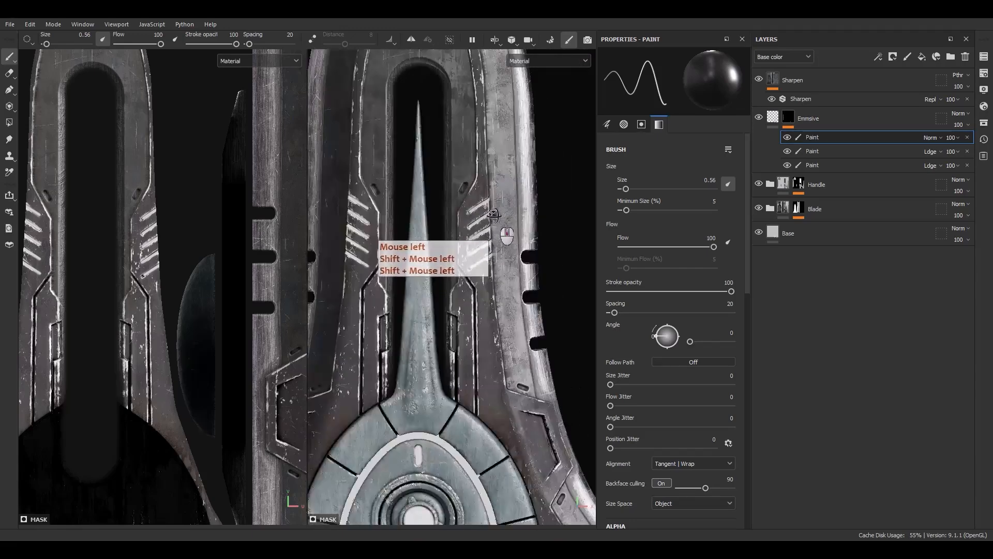
alt+middle_drag(452, 253, 460, 238)
alt+drag(460, 238, 404, 231)
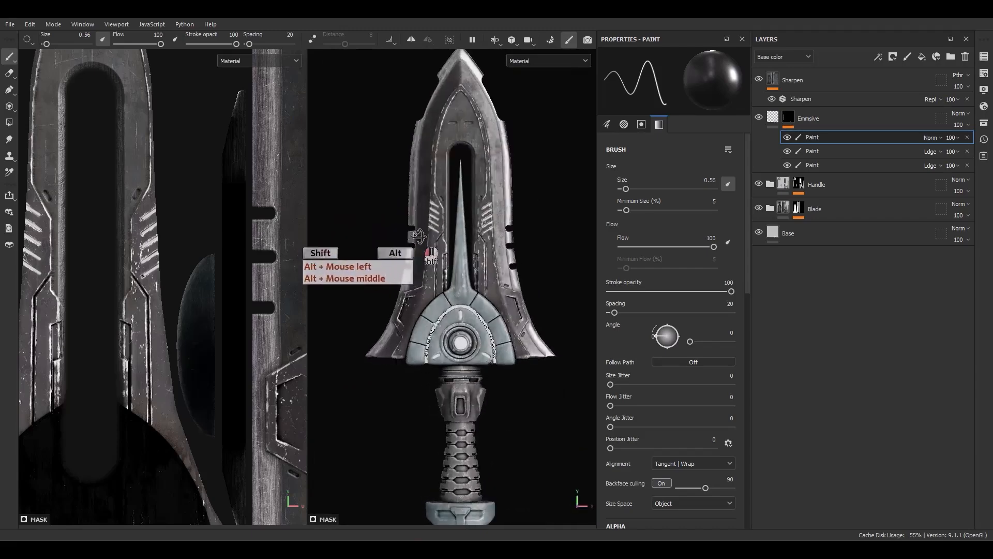
alt+click(792, 116)
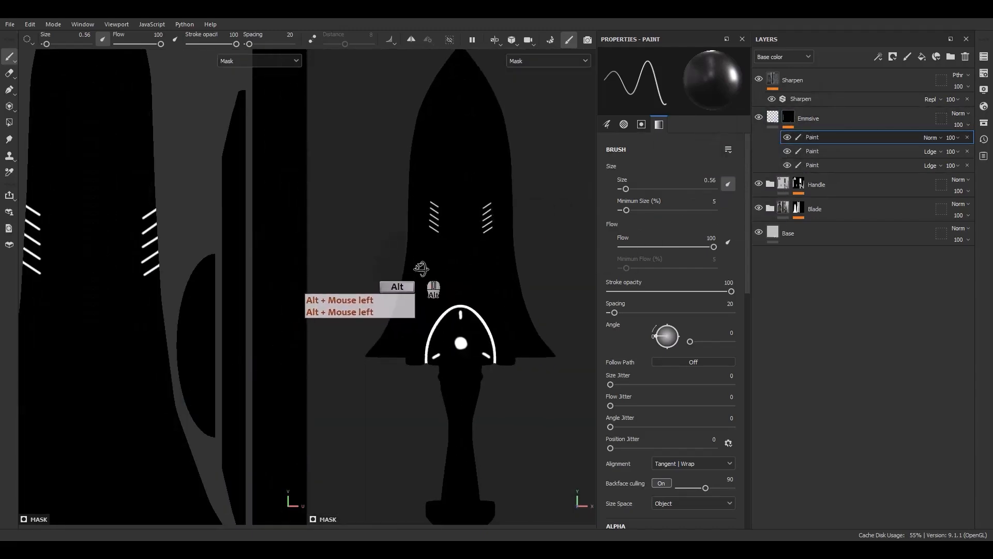
key(m)
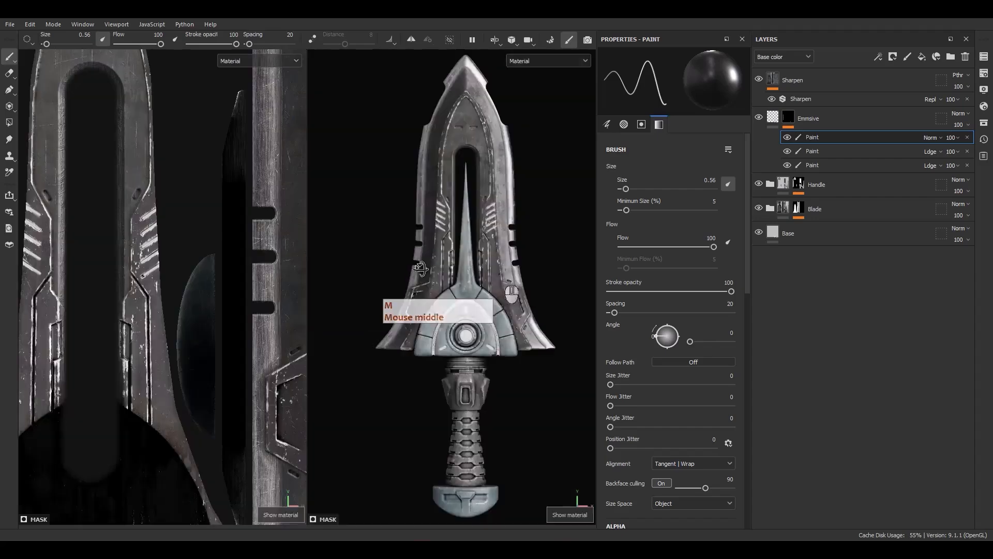
key(F9)
scroll(487, 245, up, 3)
alt+middle_drag(485, 243, 458, 339)
Set the blending mode of the emissive mask's topmost Paint effect to Linear Dodge.
right_click(816, 140)
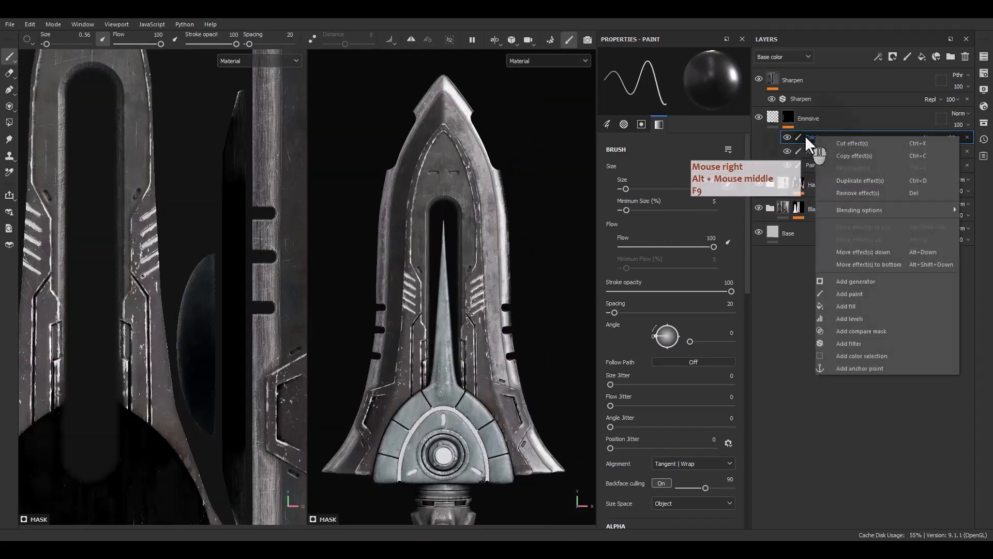
click(804, 136)
click(930, 137)
click(945, 236)
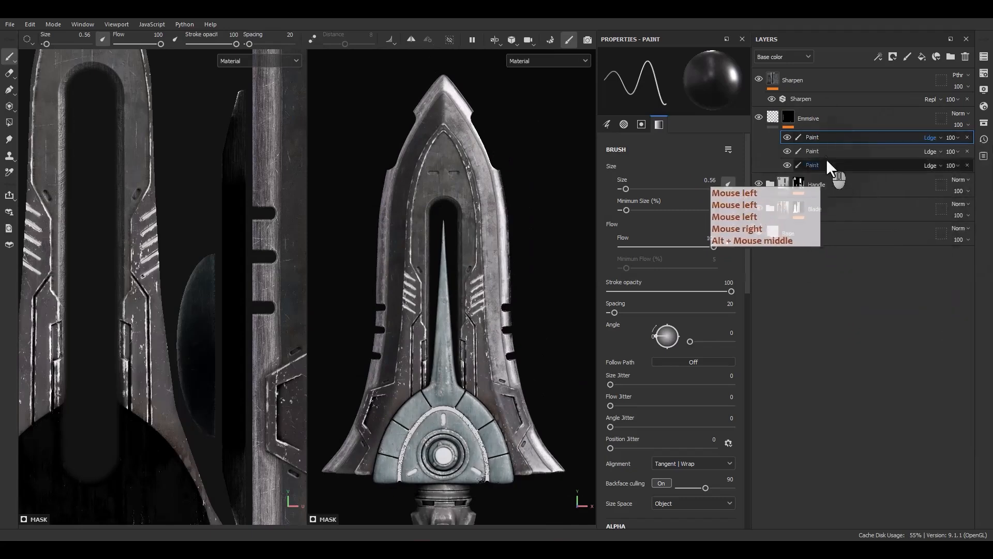
Add a fill effect on top of the emissive mask stack and use Gradient Linear 1 as its grayscale.
right_click(825, 139)
click(854, 310)
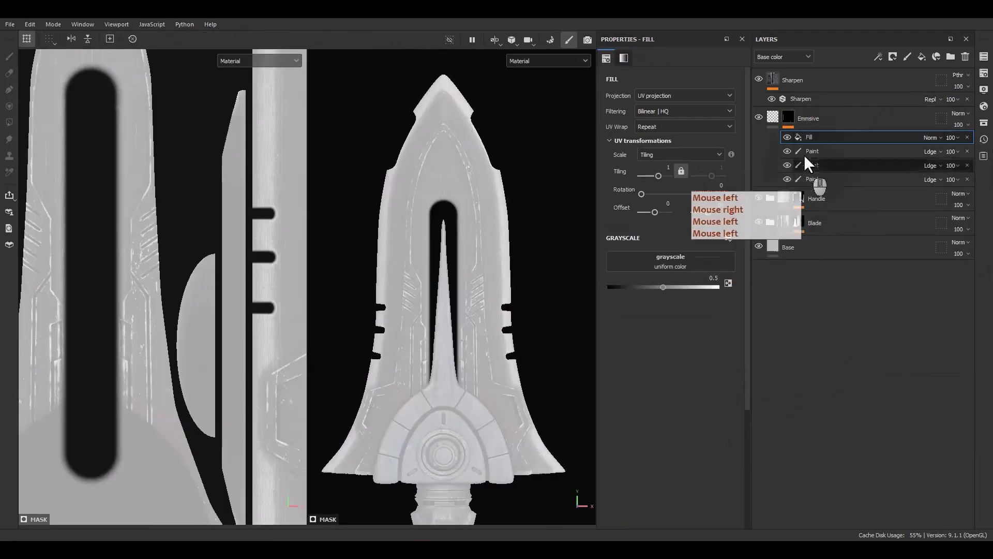
click(689, 261)
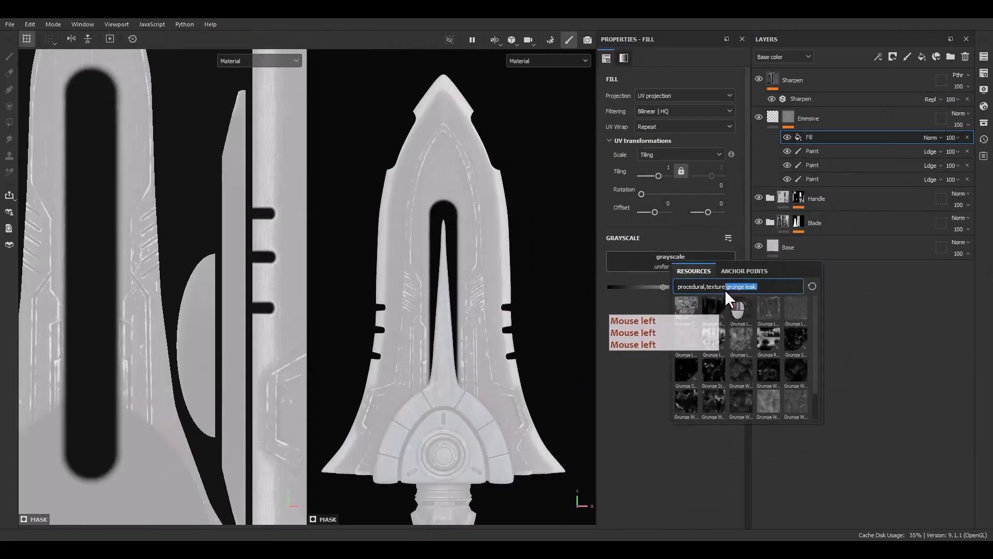
text(gr)
key(BackSpace)
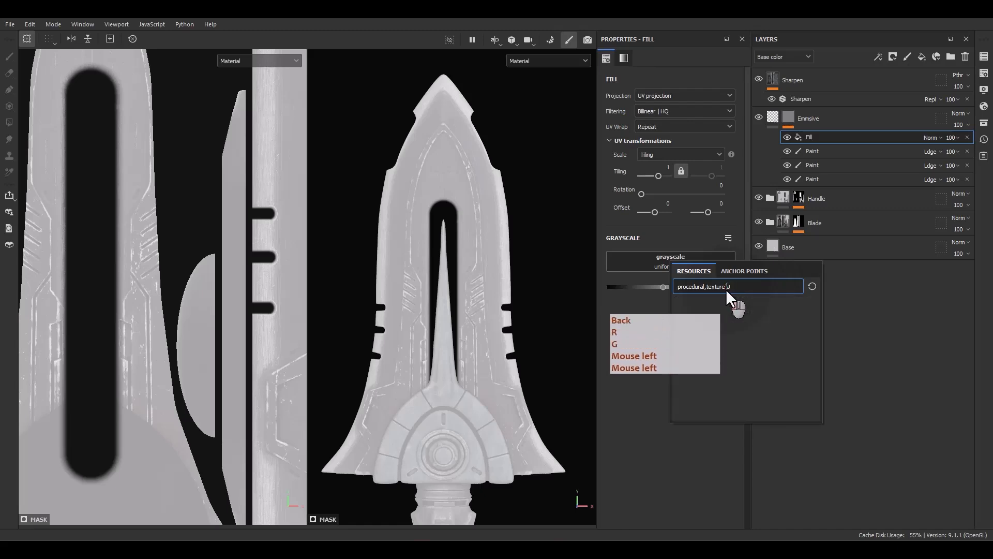
key(BackSpace)
text(grad)
click(738, 366)
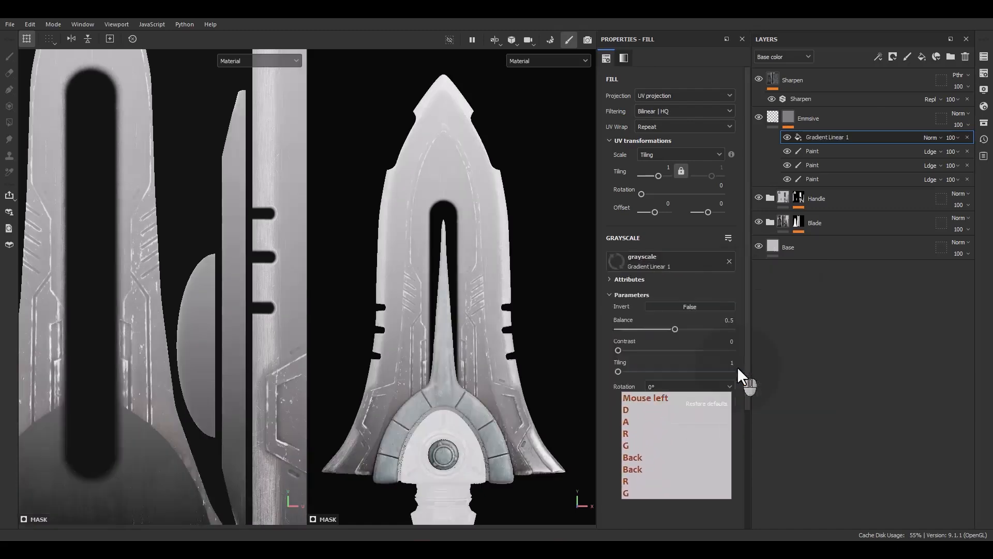
Keep the gradient fill on UV projection and set its UV Wrap to None.
click(658, 95)
click(655, 101)
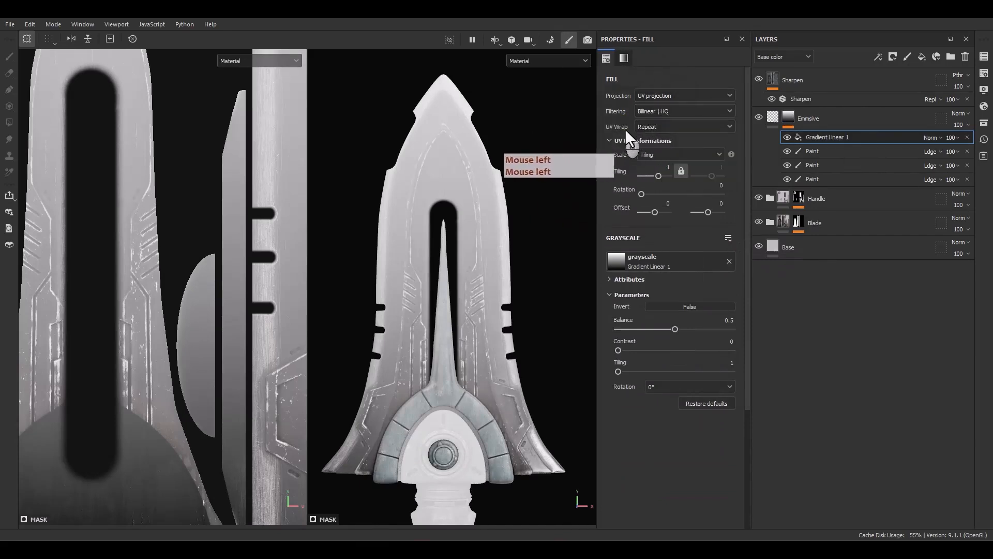
click(644, 130)
click(651, 142)
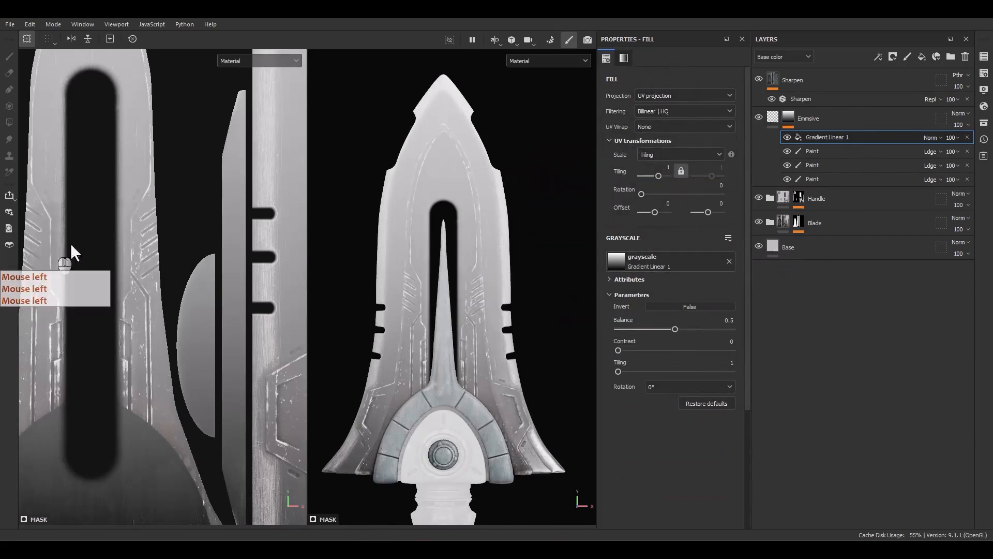
Shrink the gradient in the 2D view, rotate it to 90 degrees and place it over the left blade half's lower hexagonal panel.
scroll(103, 243, down, 8)
alt+middle_drag(148, 226, 138, 253)
ctrl+shift+drag(249, 164, 142, 365)
scroll(163, 271, up, 3)
scroll(147, 351, up, 6)
shift+drag(214, 384, 171, 229)
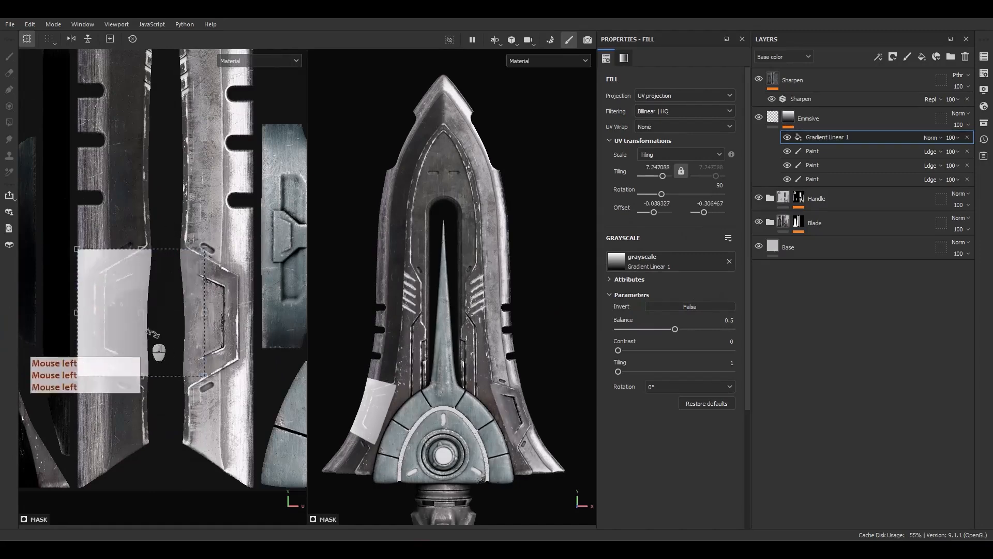
Turn the gradient to 270 degrees and stretch it to about -8.94 by -12.15 tiling over the left half's lower hexagonal panel.
drag(154, 330, 179, 325)
ctrl+shift+drag(229, 243, 201, 282)
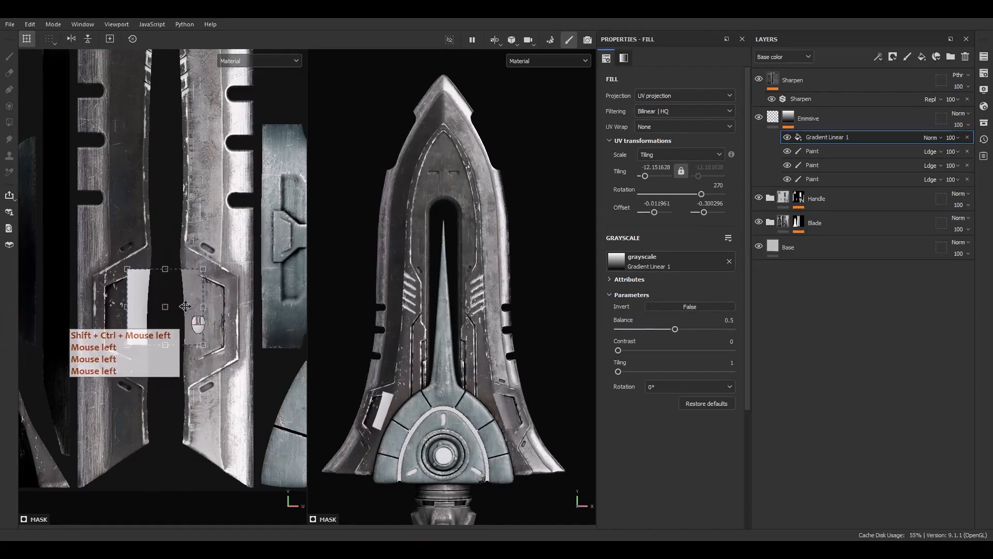
drag(180, 325, 159, 331)
scroll(141, 312, up, 5)
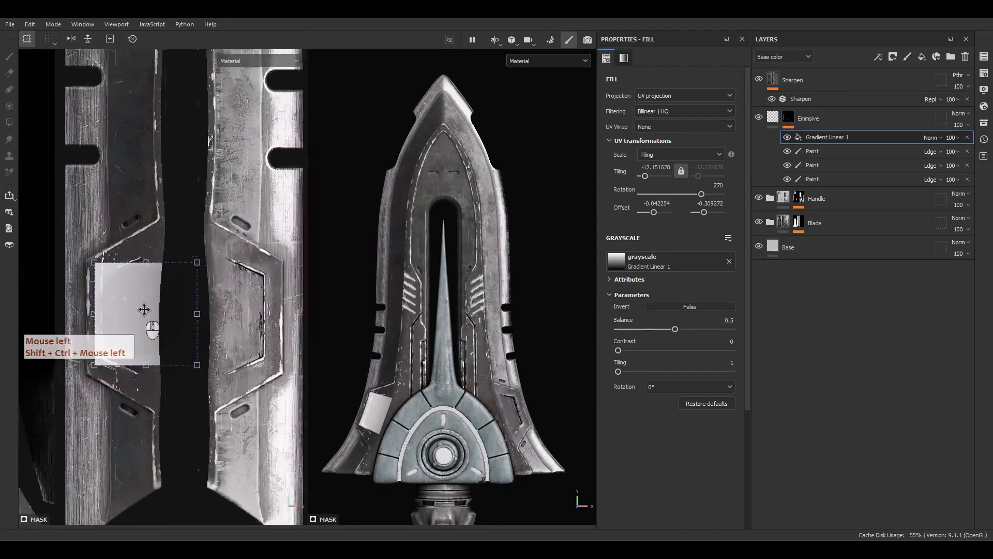
ctrl+drag(146, 240, 148, 220)
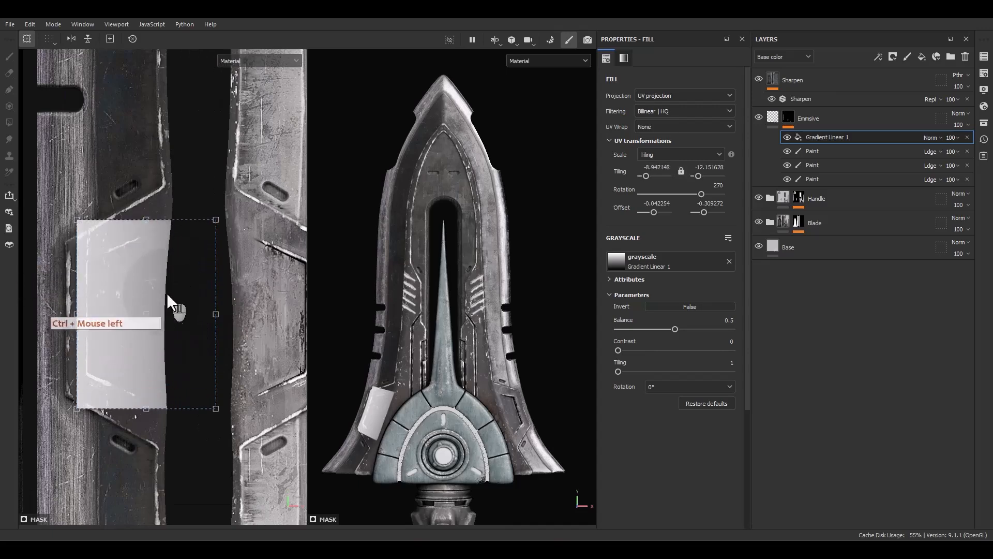
drag(167, 292, 172, 297)
click(172, 297)
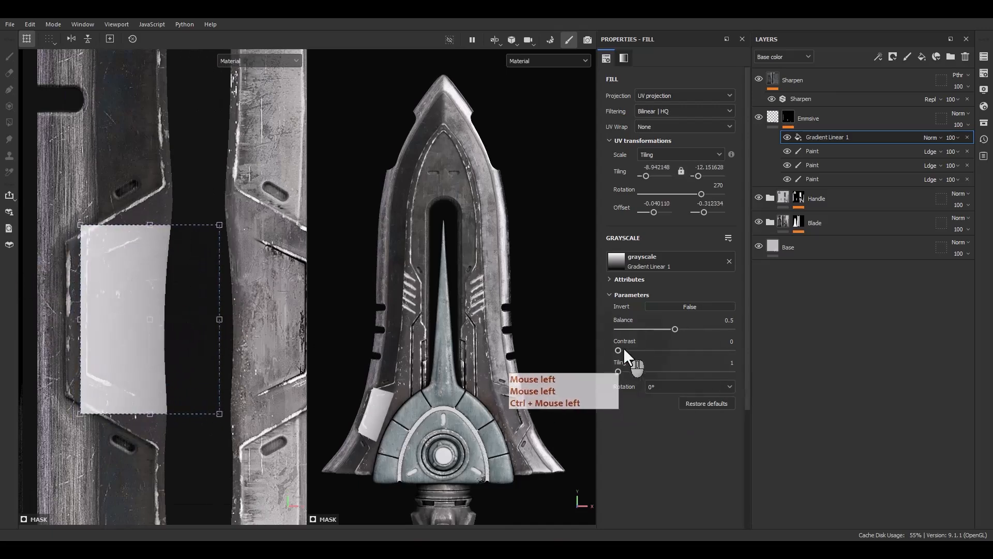
Set the gradient's contrast to 0.75 and balance to 0.44, and refit its box to the hexagonal panel's recess.
drag(694, 350, 666, 328)
click(678, 329)
scroll(79, 312, up, 3)
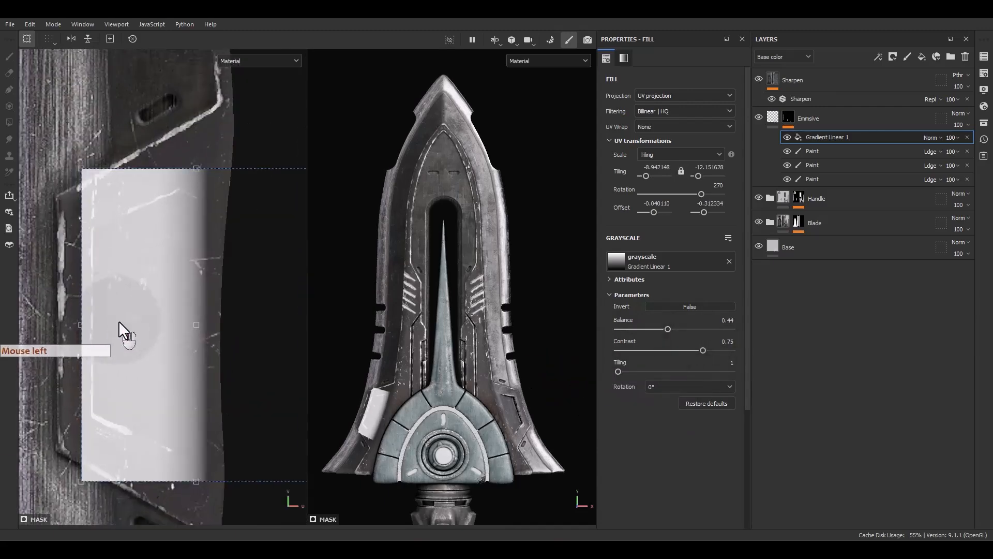
shift+drag(120, 322, 184, 189)
key(ctrl+z)
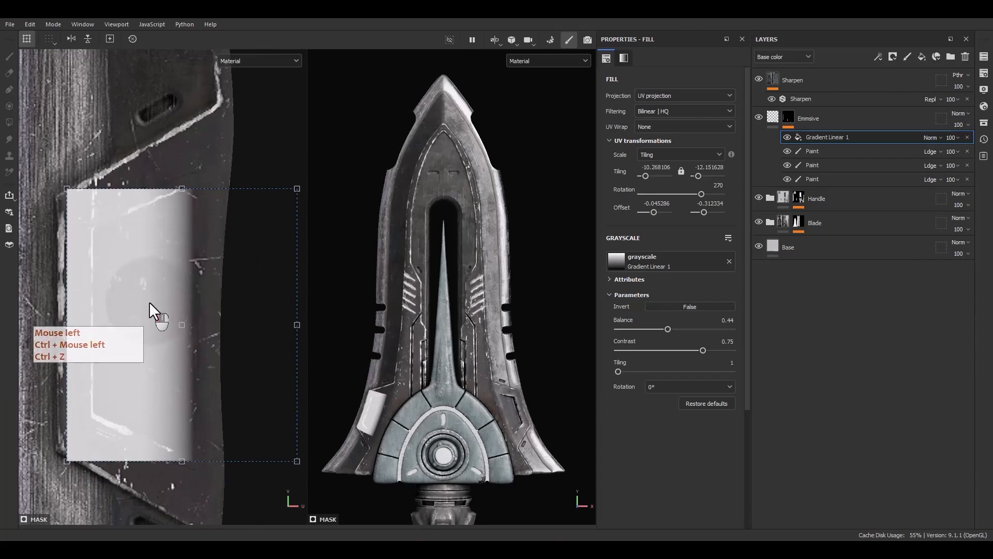
Add a paint effect above the gradient fill, blending the gradient as Linear dodge (Add) and the new paint as Subtract.
drag(149, 302, 150, 299)
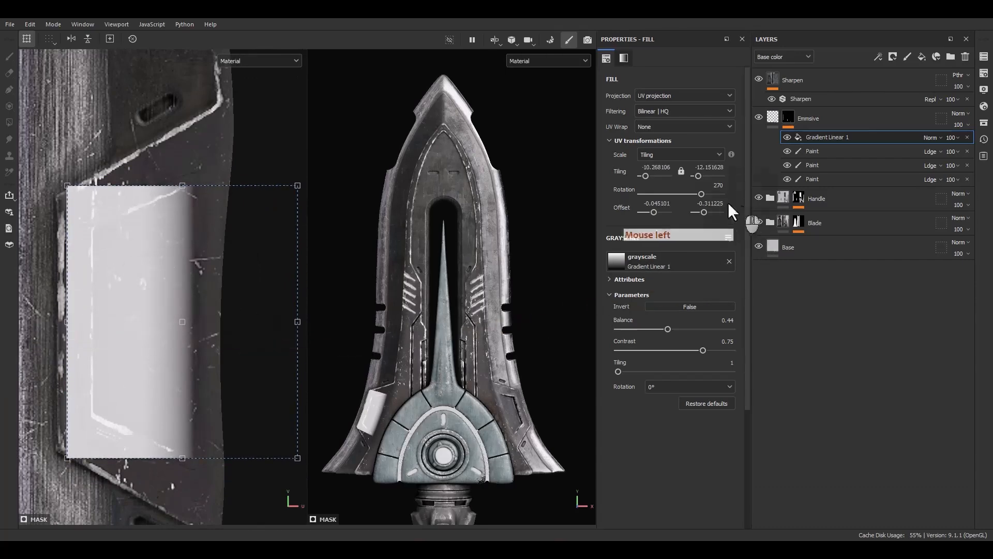
right_click(824, 137)
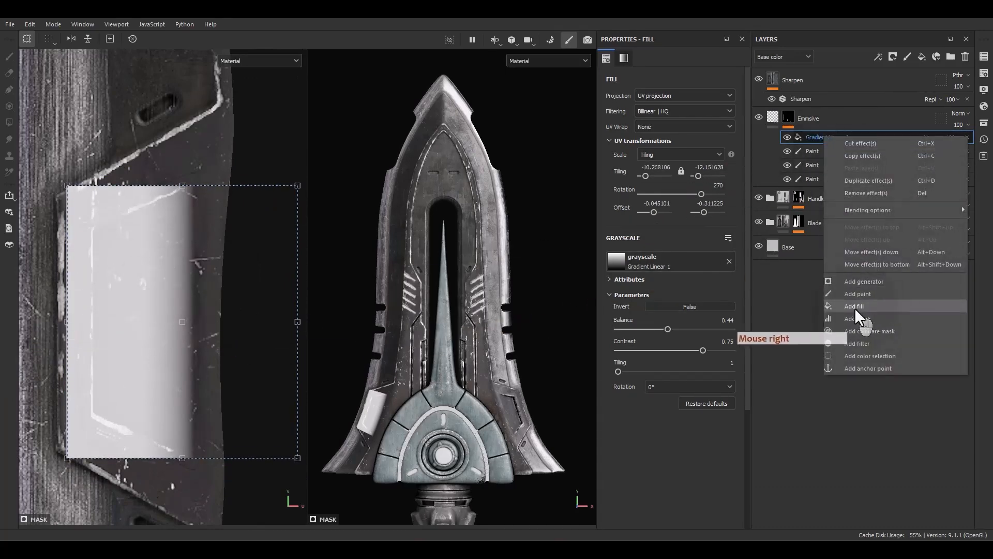
click(862, 296)
click(927, 150)
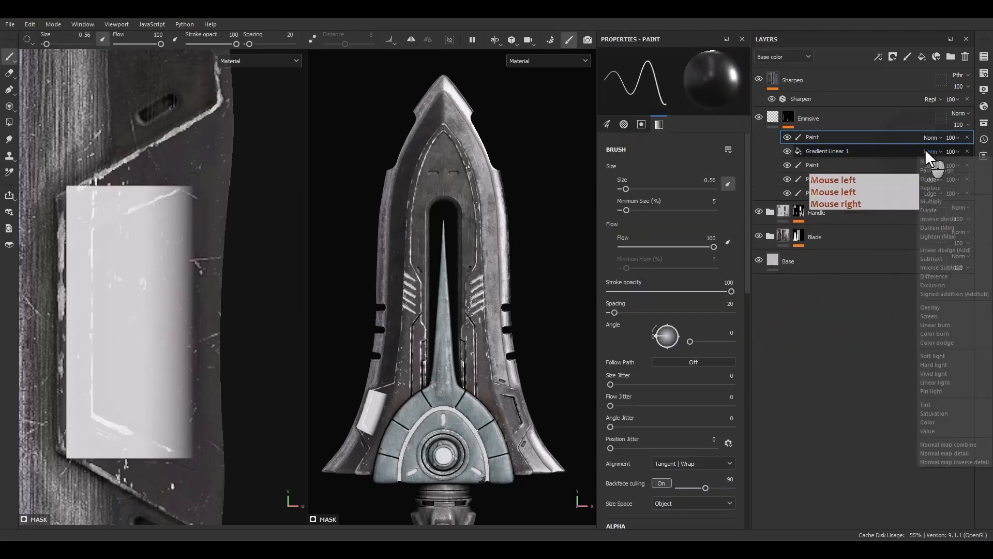
click(941, 251)
click(930, 137)
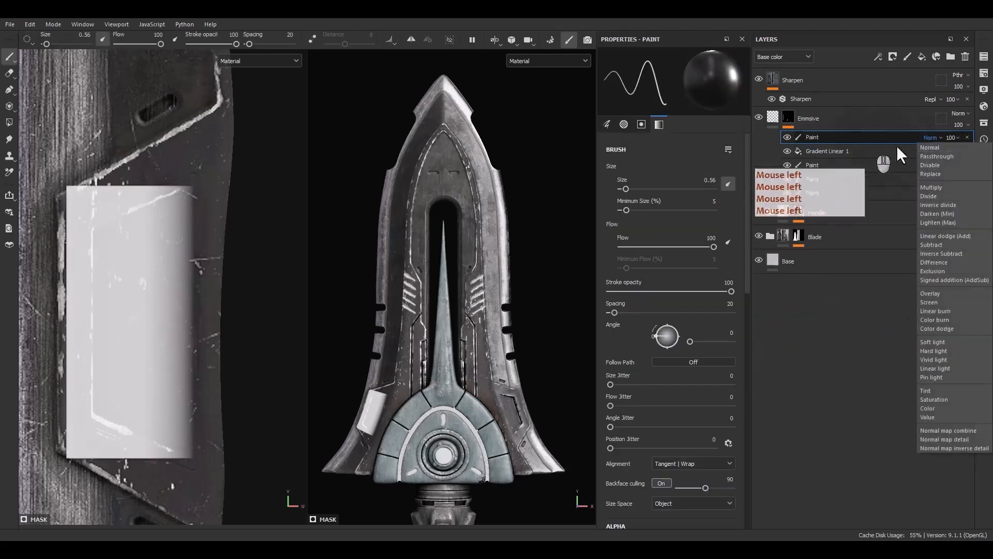
click(931, 245)
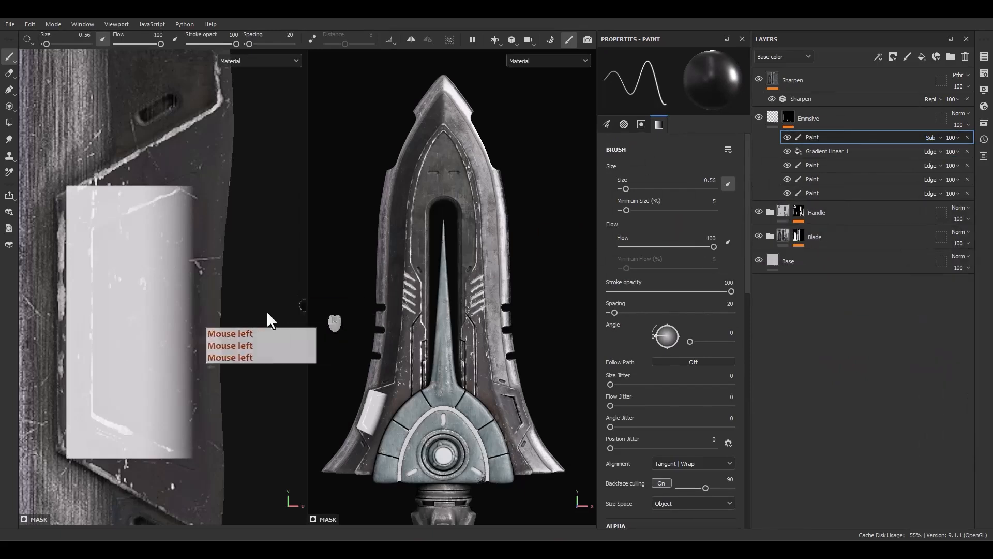
Paint straight size 0.56 strokes with the Subtract paint along the lower, side and upper edges of the left half's hexagonal recess.
mouse_move(266, 317)
alt+middle_down()
mouse_move(190, 326)
mouse_move(250, 460)
alt+middle_up()
key(x)
click(251, 457)
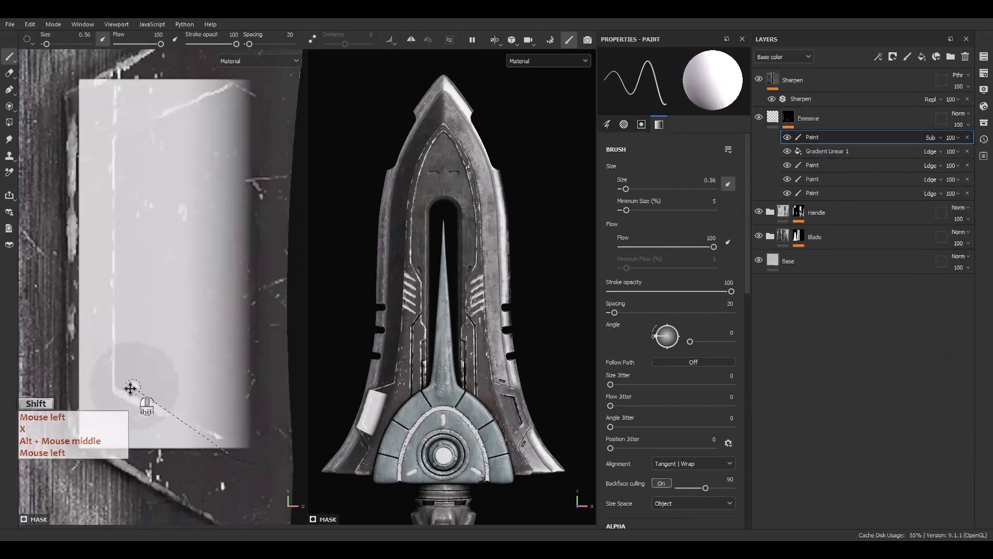
shift+click(107, 392)
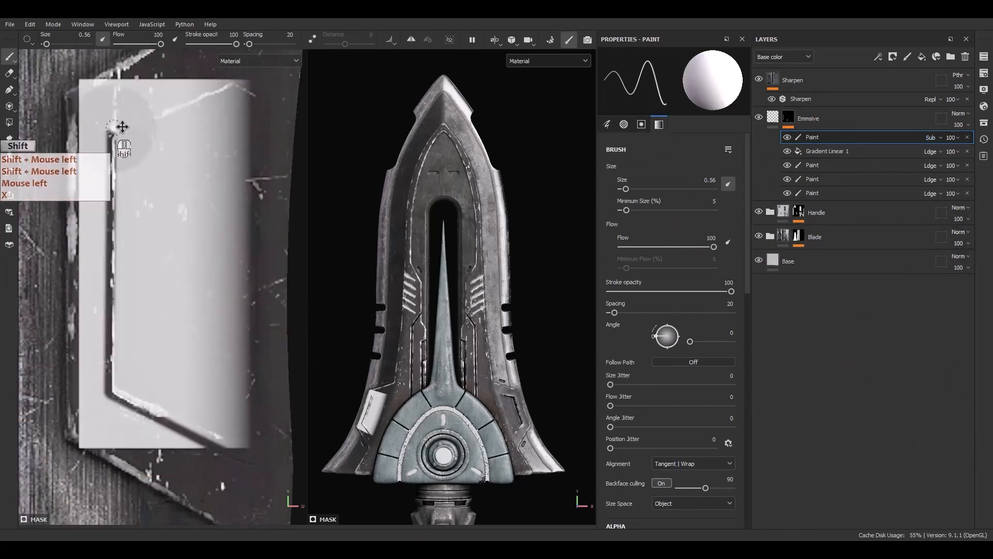
alt+middle_drag(129, 182, 172, 267)
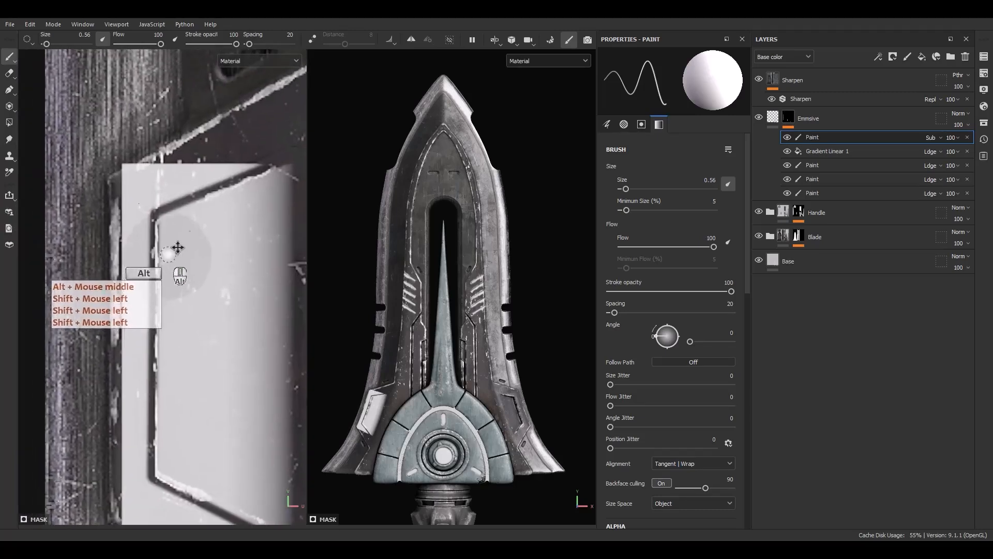
ctrl+right_drag(173, 177, 207, 170)
click(234, 138)
Enlarge the brush to 1.11 and subtract the gradient spilling over the frame around the hexagonal recess.
drag(233, 138, 176, 153)
mouse_move(175, 152)
ctrl+right_down()
mouse_move(171, 193)
mouse_move(148, 118)
ctrl+right_up()
mouse_move(201, 166)
ctrl+right_down()
mouse_move(190, 167)
mouse_move(241, 163)
ctrl+right_up()
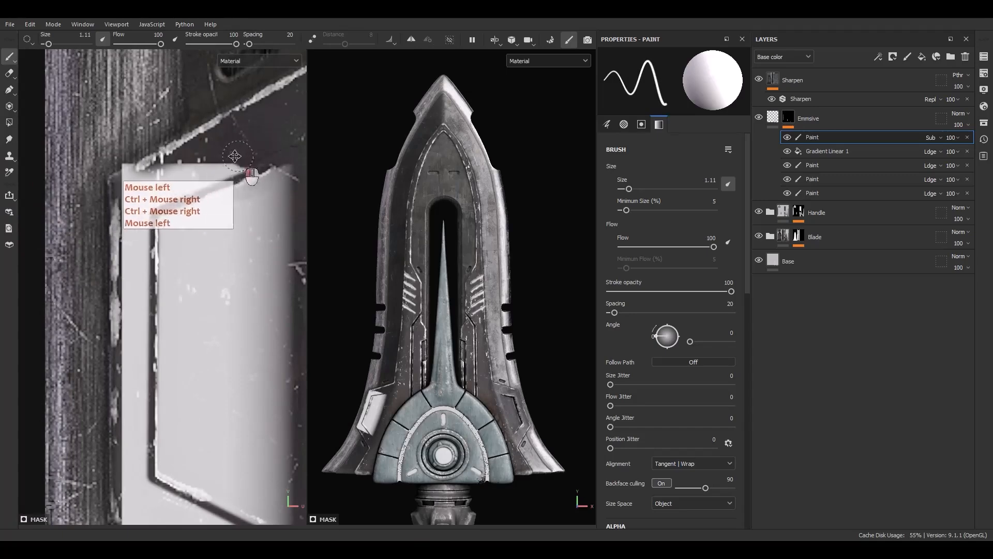
drag(242, 163, 195, 175)
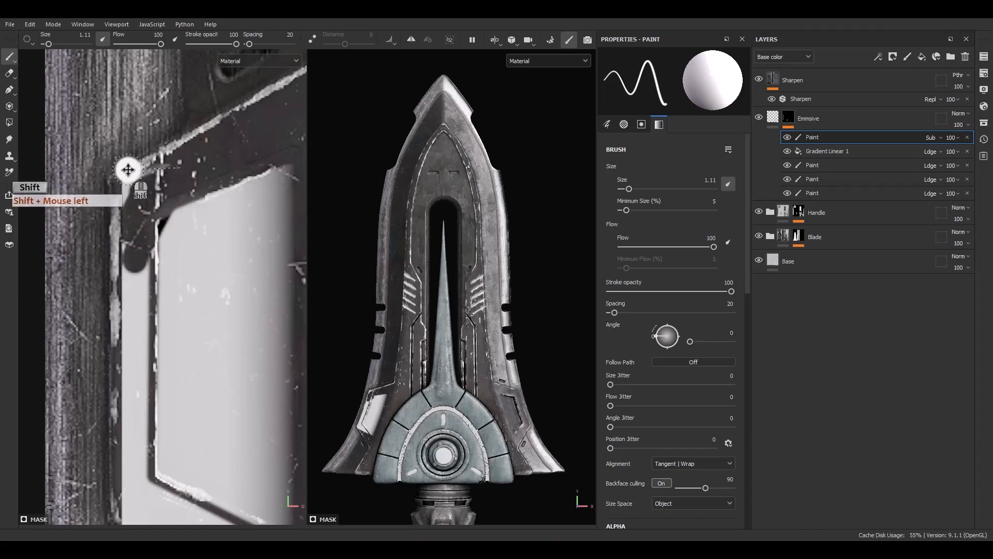
drag(178, 166, 121, 168)
shift+click(111, 186)
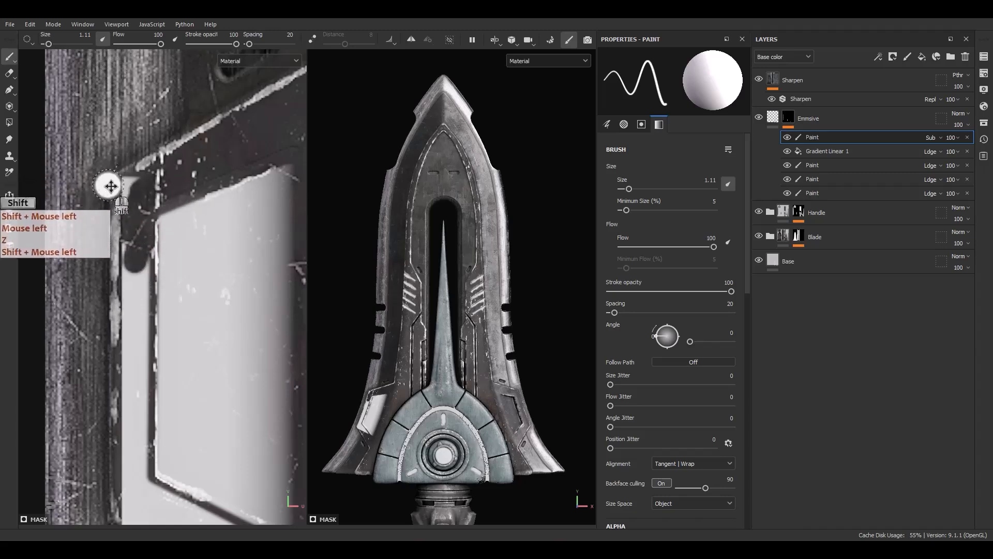
shift+click(111, 266)
alt+middle_drag(140, 303, 168, 209)
click(166, 130)
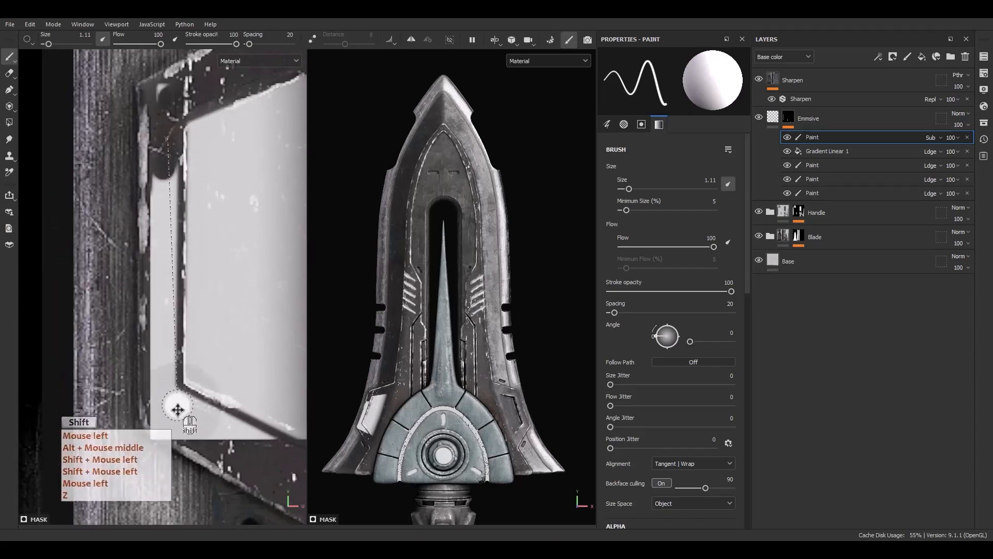
shift+click(178, 441)
mouse_move(251, 434)
mouse_down()
mouse_move(189, 418)
mouse_move(259, 447)
mouse_move(185, 404)
mouse_up()
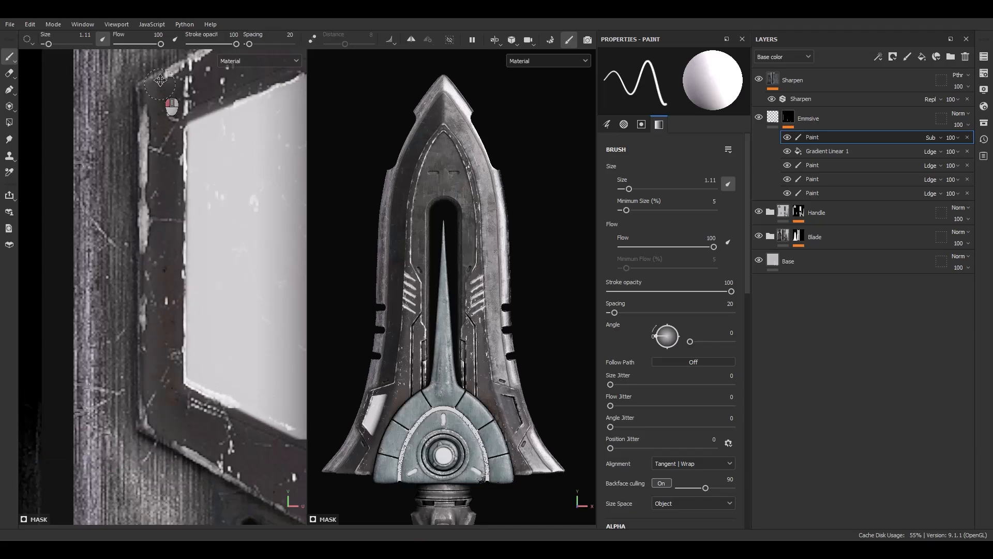
Move the gradient fill and its Subtract paint beneath the other three paint effects in the Emmsive mask.
alt+middle_drag(215, 186, 101, 207)
alt+middle_drag(179, 201, 190, 222)
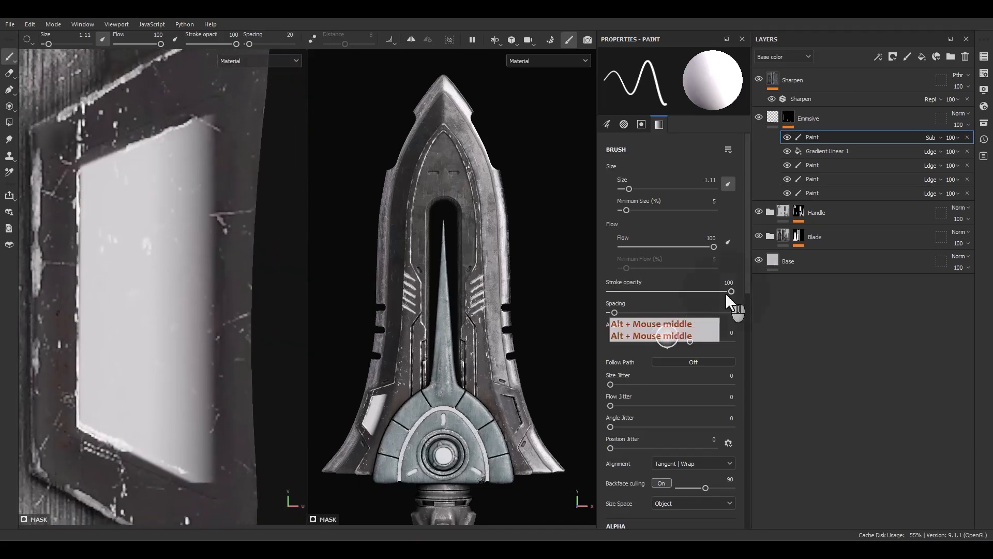
ctrl+click(827, 152)
drag(857, 135, 835, 195)
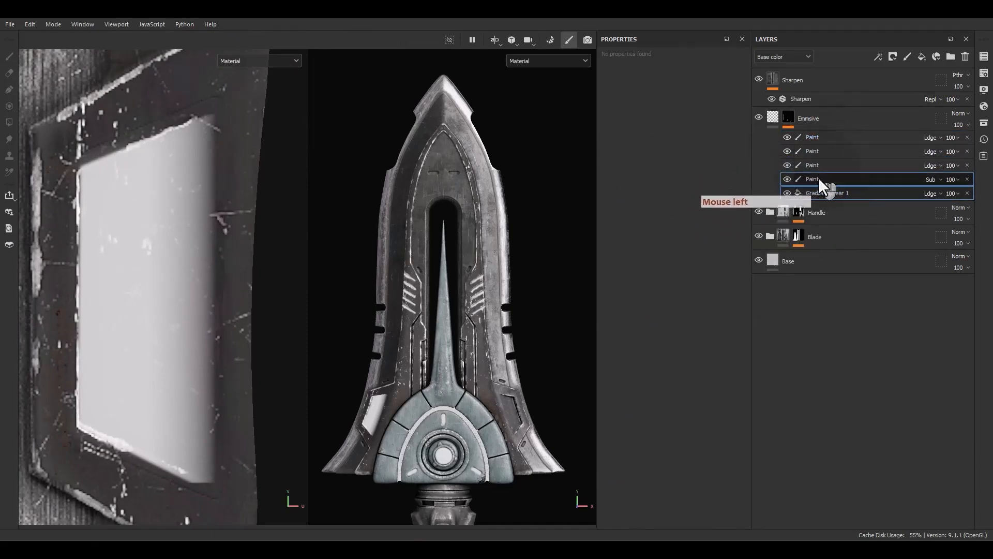
Add a Blur filter directly above the gradient fill with a blur intensity of 2.83.
right_click(824, 196)
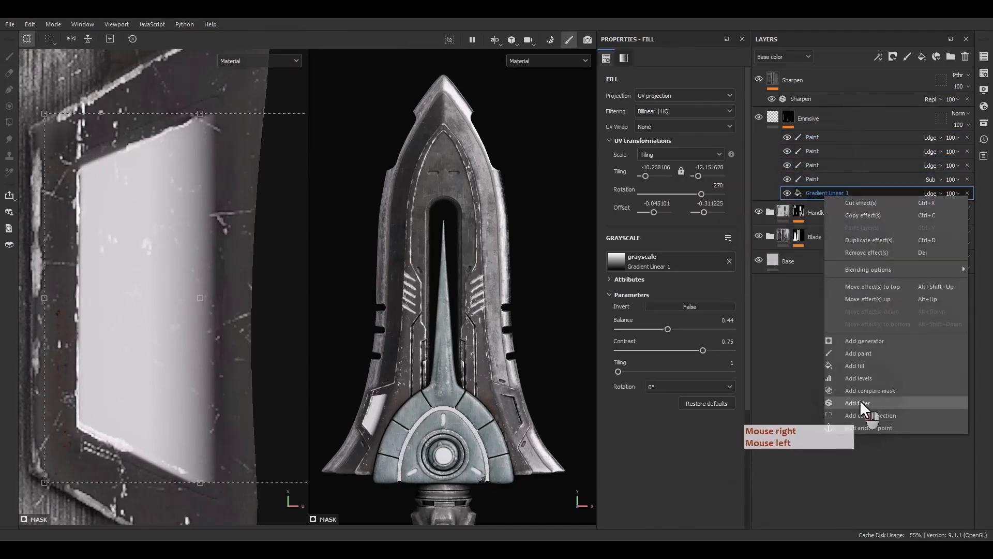
click(860, 404)
click(674, 88)
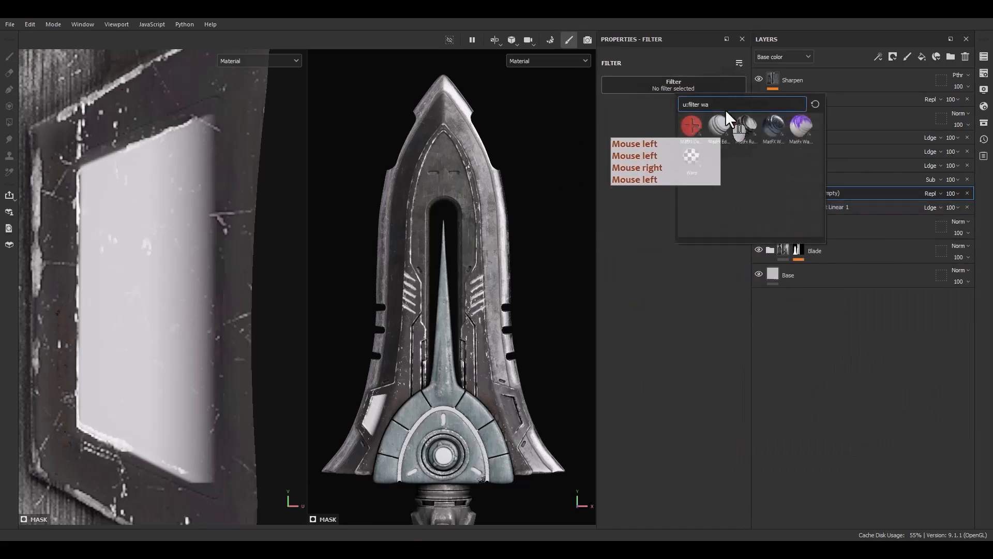
text(blu)
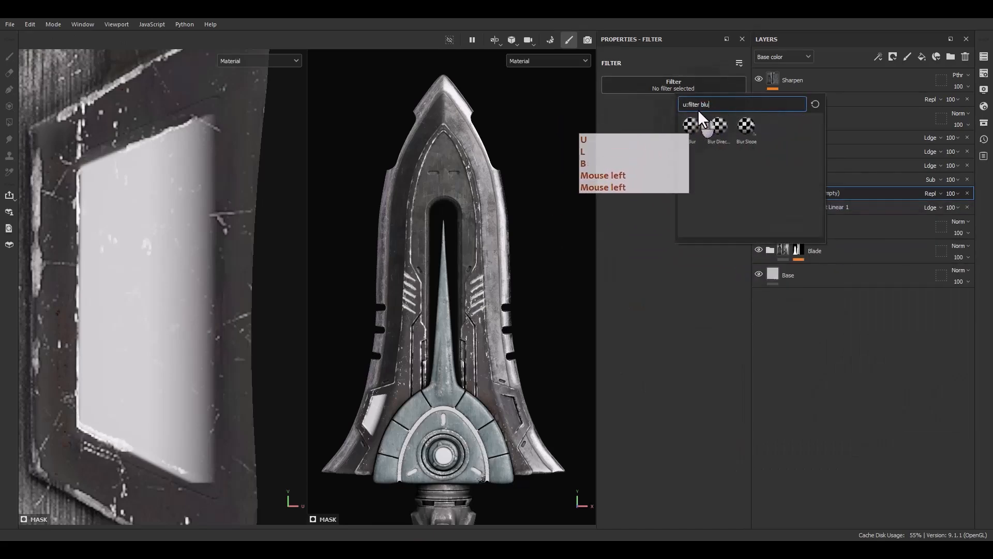
click(691, 126)
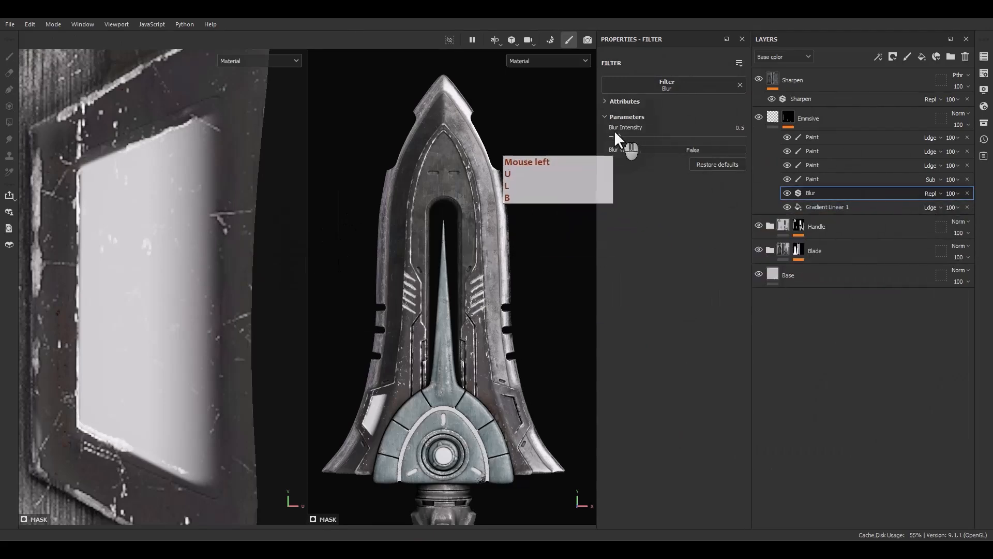
drag(622, 135, 635, 133)
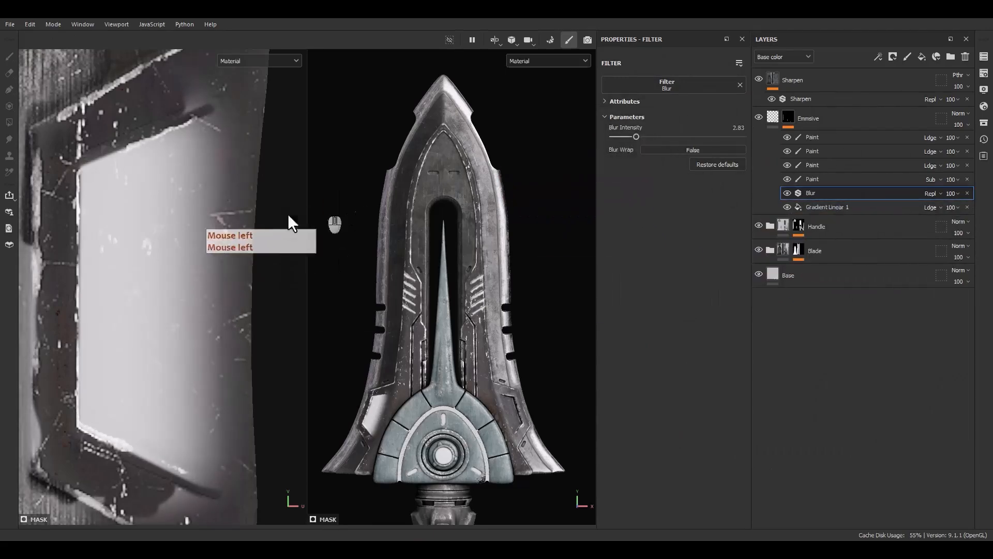
Shrink the gradient to about -13.07 by -15.47 tiling within the recess, and set its contrast to 0 and balance to 0.24.
click(822, 207)
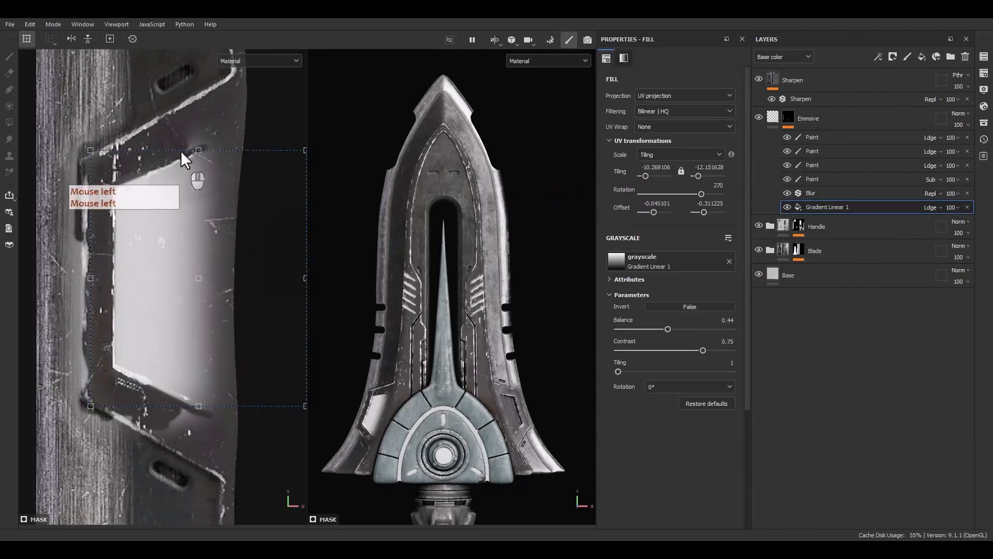
ctrl+shift+drag(200, 147, 200, 176)
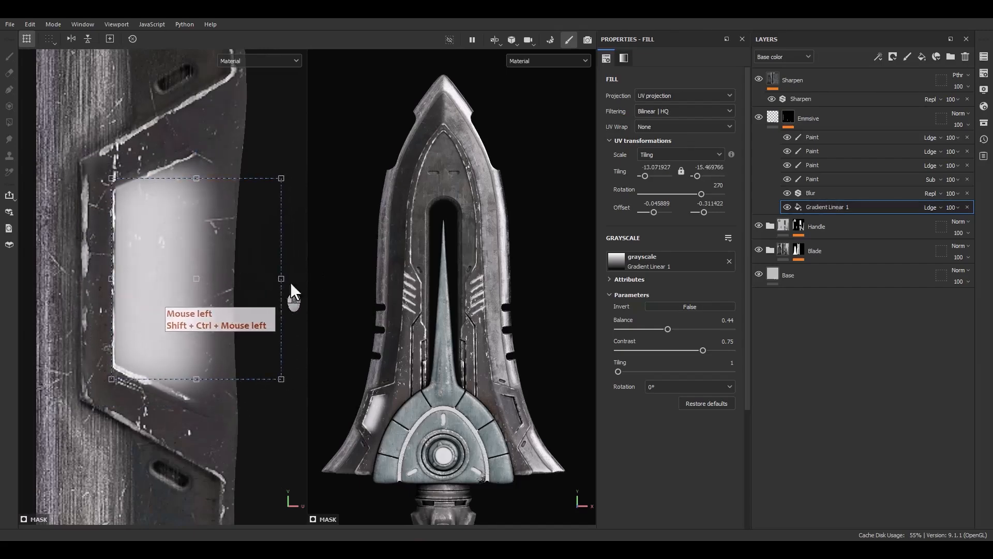
drag(692, 352, 644, 313)
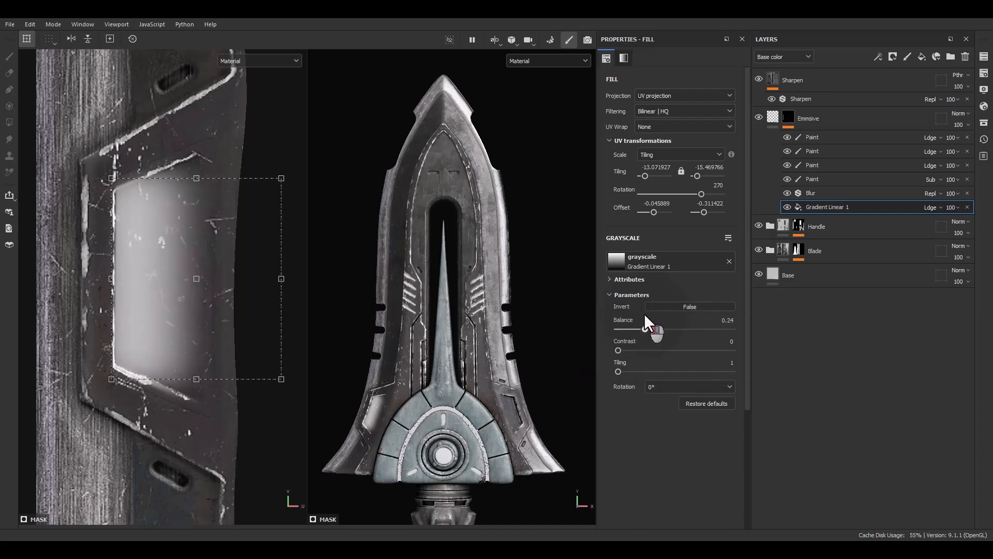
Subtract the blurred glow outside the left panel's upper and lower slanted edges with straight strokes on the Subtract paint.
click(812, 176)
alt+middle_drag(190, 168, 232, 235)
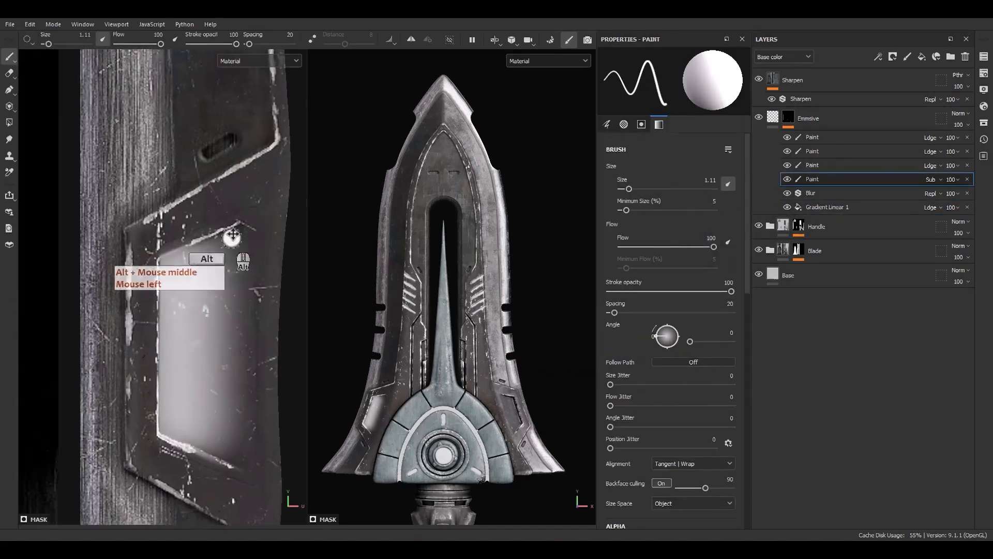
scroll(231, 235, up, 2)
scroll(142, 240, down, 3)
alt+middle_drag(119, 373, 149, 290)
scroll(149, 289, up, 1)
scroll(149, 289, up, 1)
click(133, 293)
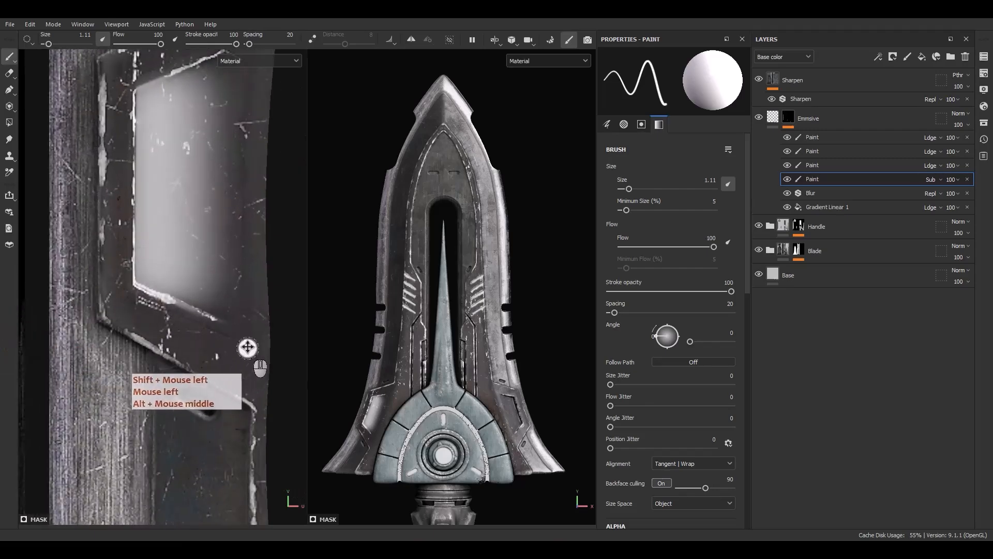
click(247, 339)
shift+click(124, 284)
scroll(129, 315, down, 3)
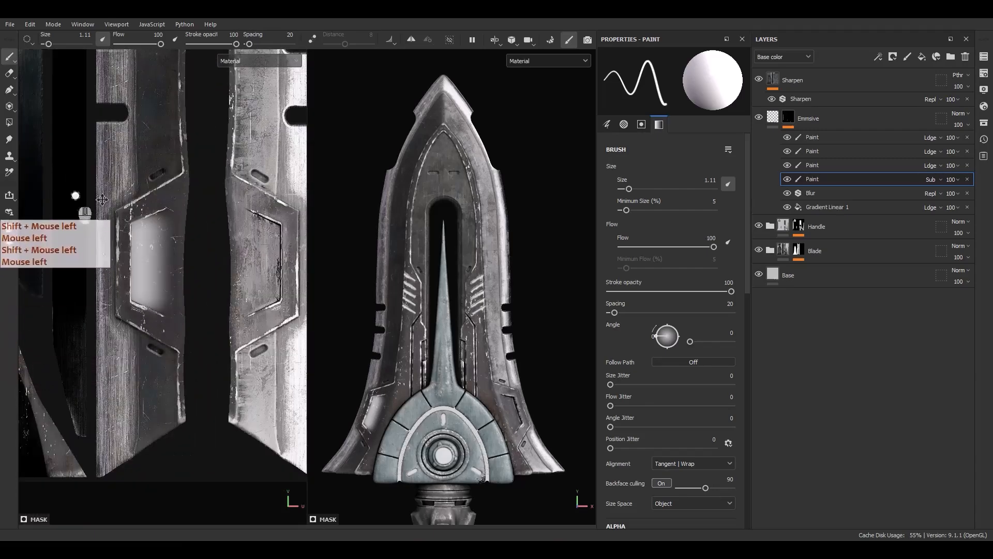
Reduce the brush size to 0.39 and trim the glow along the recess's upper slanted edge with a straight stroke.
scroll(370, 421, up, 8)
alt+drag(352, 399, 357, 331)
scroll(165, 211, up, 5)
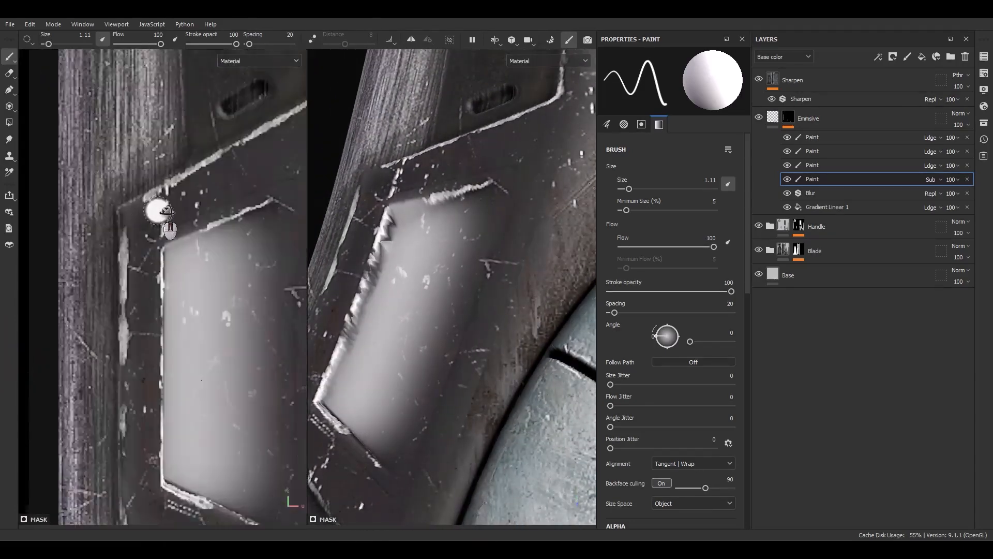
scroll(167, 211, up, 3)
alt+middle_drag(199, 248, 84, 301)
ctrl+right_drag(84, 301, 72, 301)
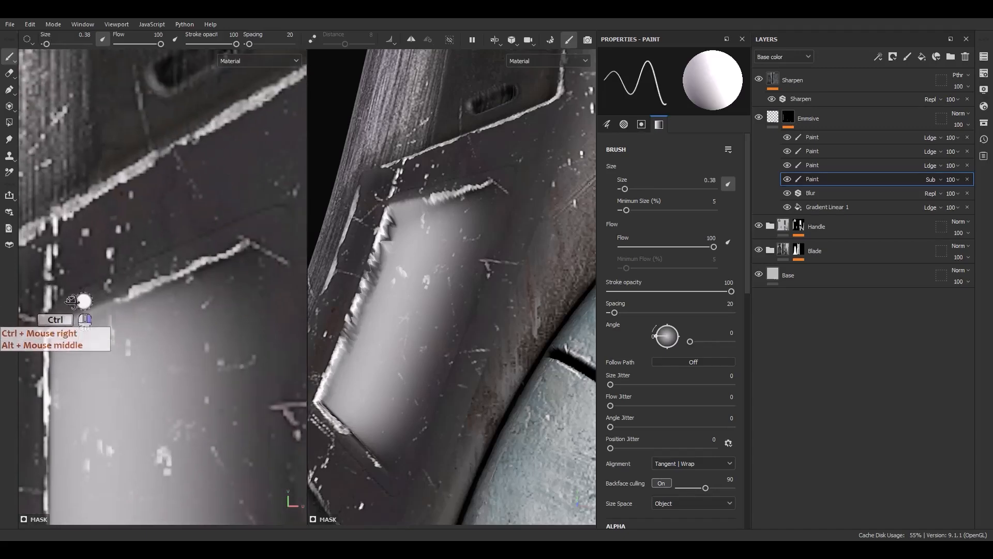
click(41, 329)
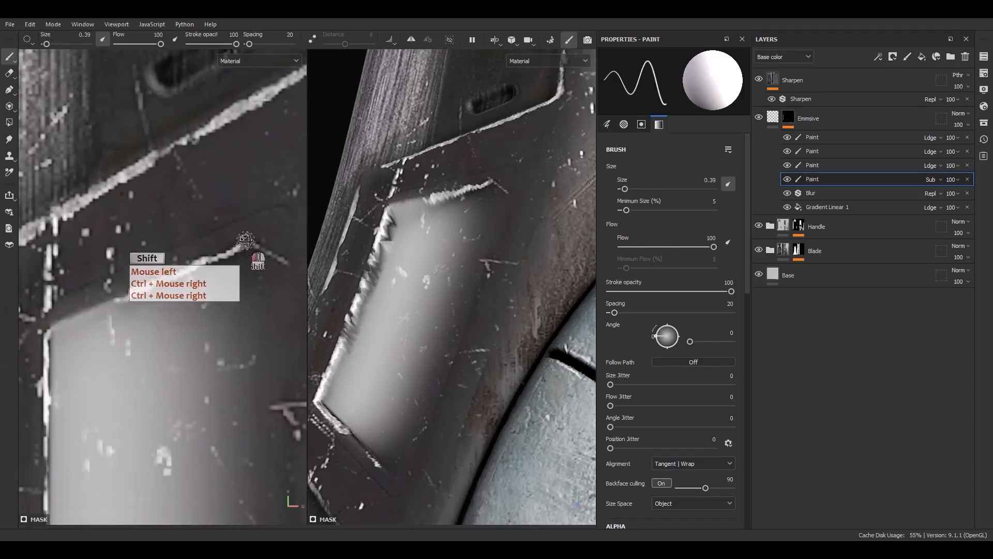
scroll(245, 240, down, 8)
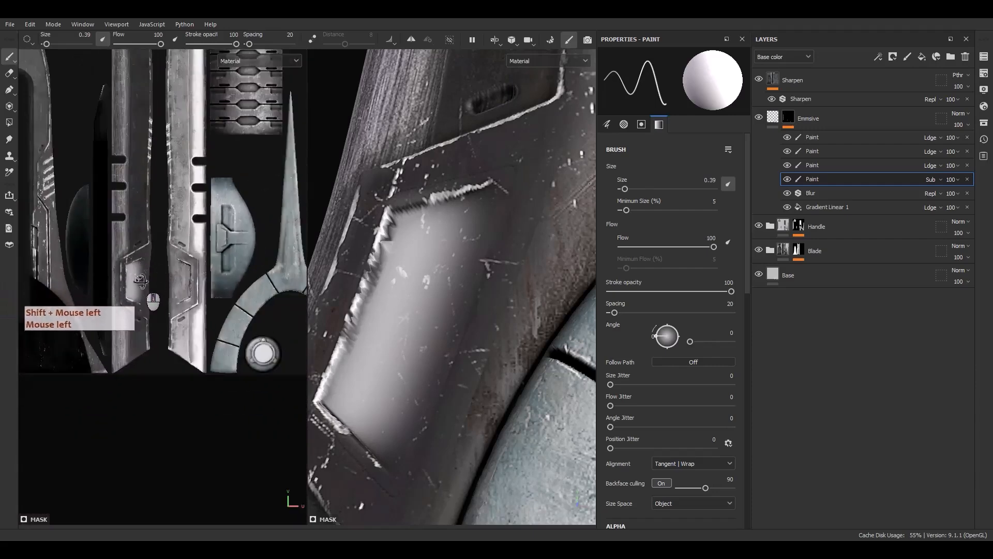
Duplicate the gradient fill beneath the Blur filter and move the copy over the right blade half's hexagonal panel.
click(826, 206)
key(ctrl+d)
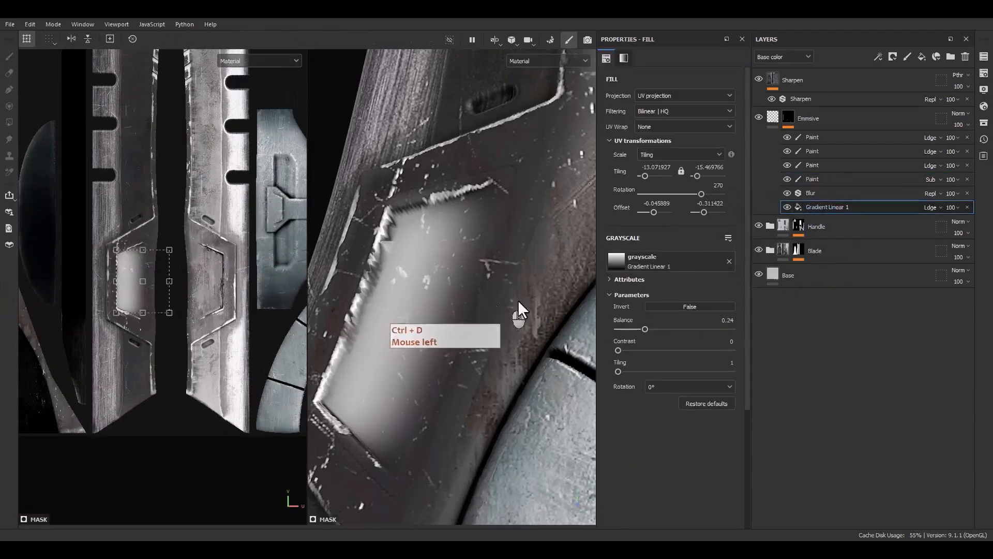
click(827, 206)
key(ctrl+d)
scroll(507, 282, down, 3)
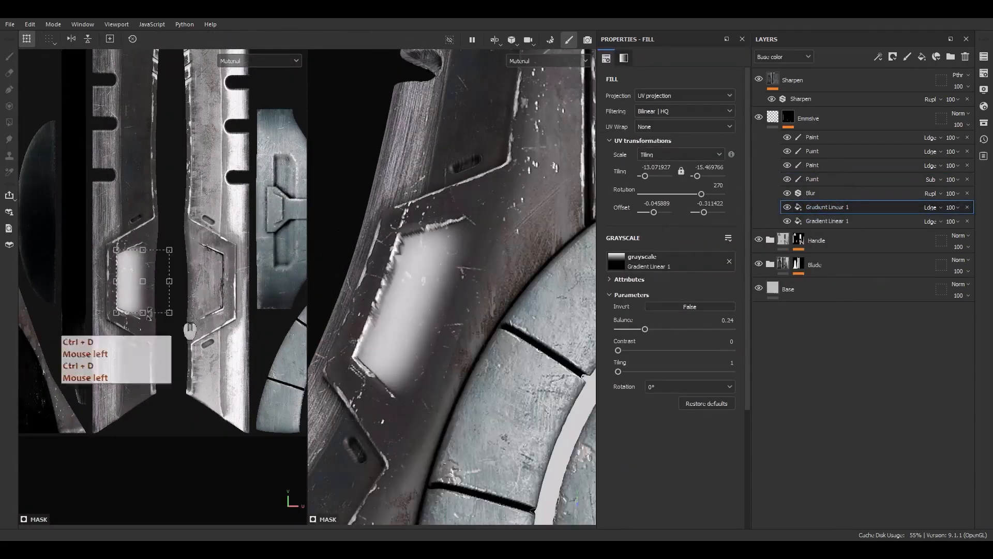
shift+drag(146, 285, 218, 287)
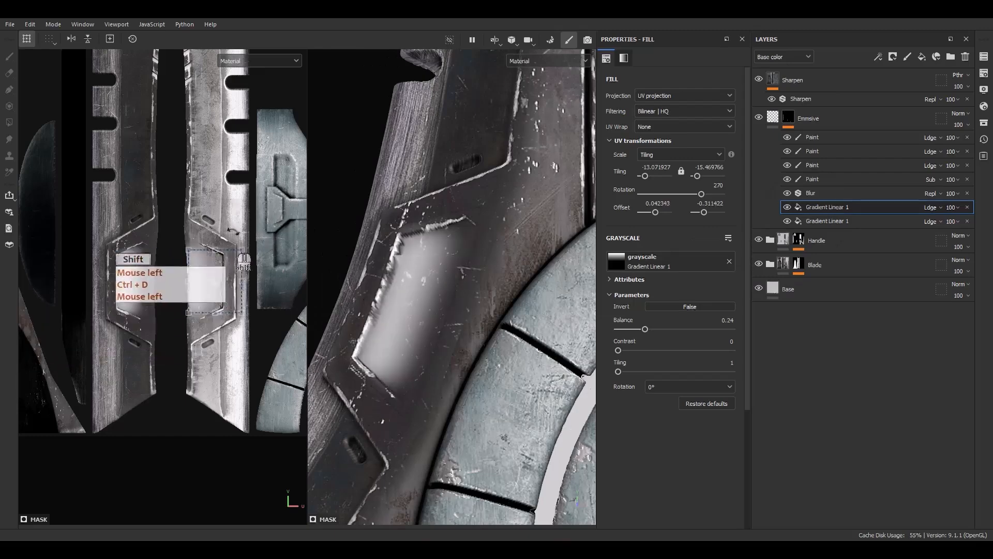
Rotate the copied gradient to 90 degrees and align its bright side with the inner edge of the right half's recess.
drag(247, 249, 190, 368)
scroll(232, 269, up, 4)
drag(244, 304, 207, 306)
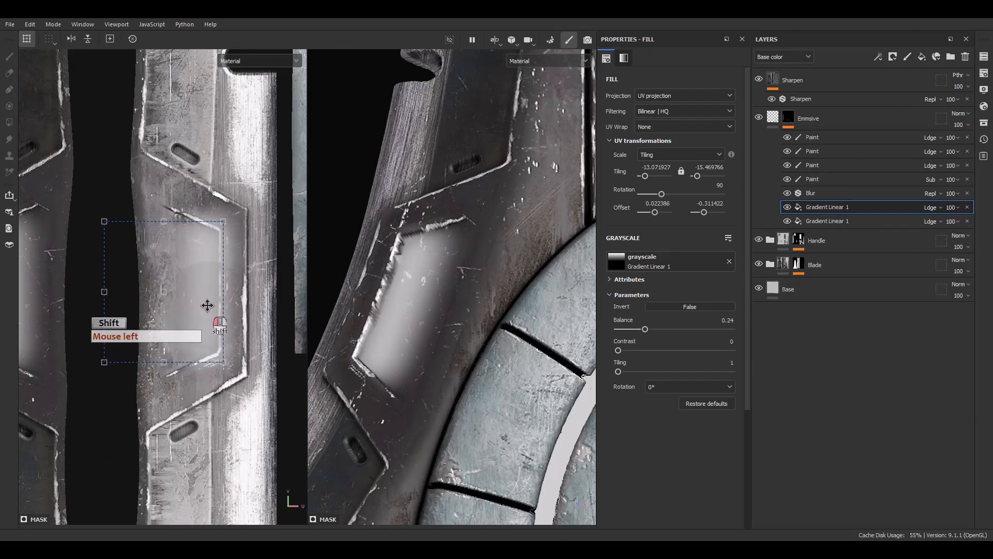
click(819, 207)
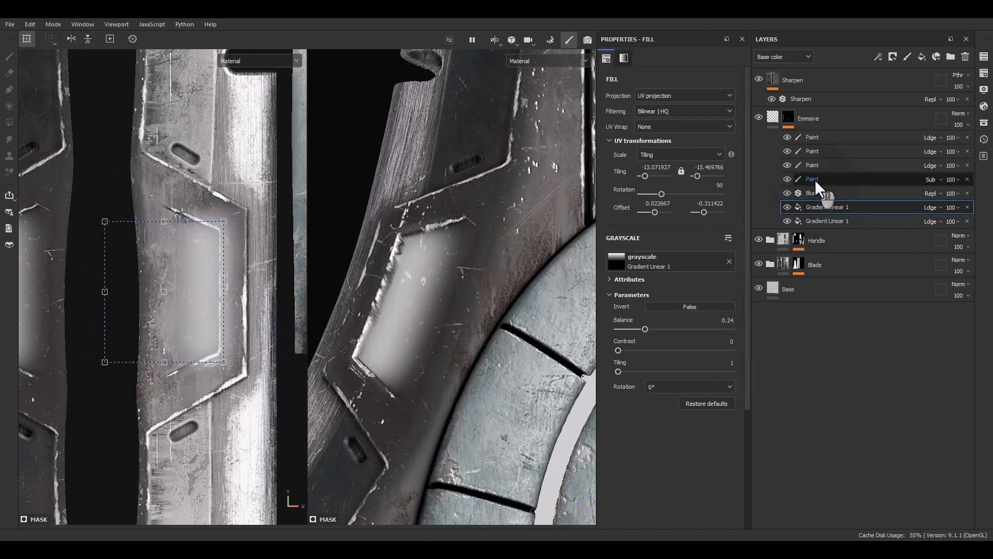
Subtract the glow along the right recess's lower slanted, inner vertical and upper slanted edges with straight strokes on the Subtract paint.
click(814, 179)
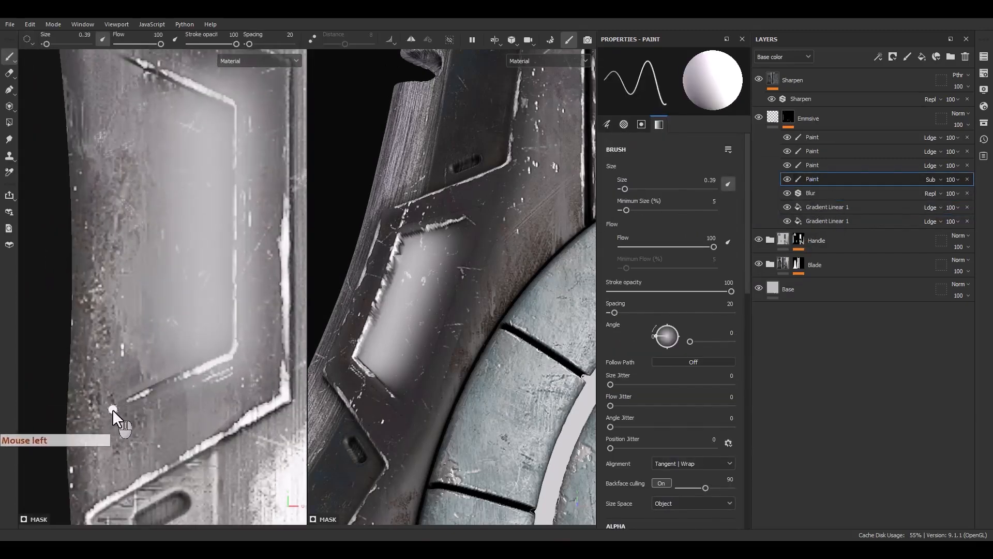
click(113, 408)
shift+click(239, 352)
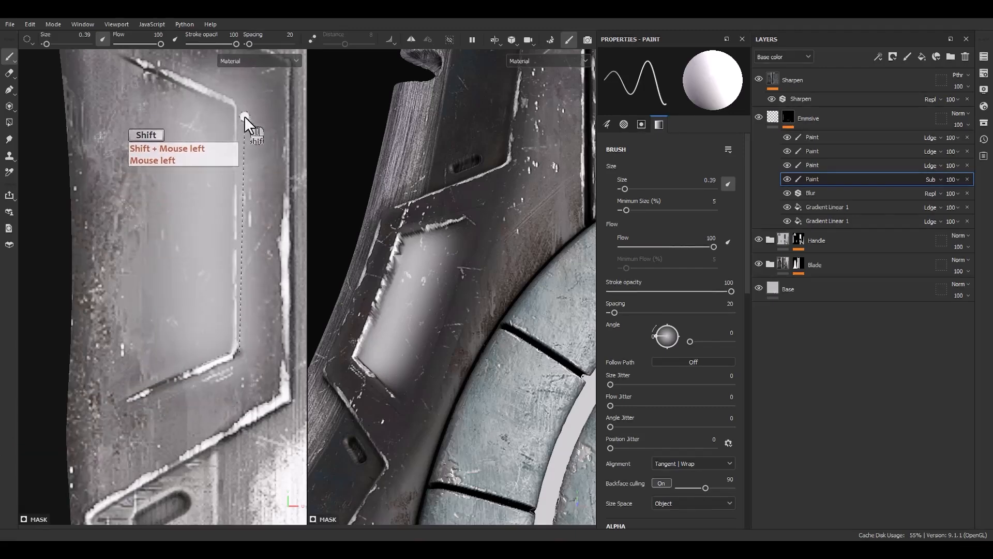
shift+click(240, 94)
mouse_move(238, 93)
alt+middle_down()
mouse_move(255, 215)
mouse_move(246, 237)
alt+middle_up()
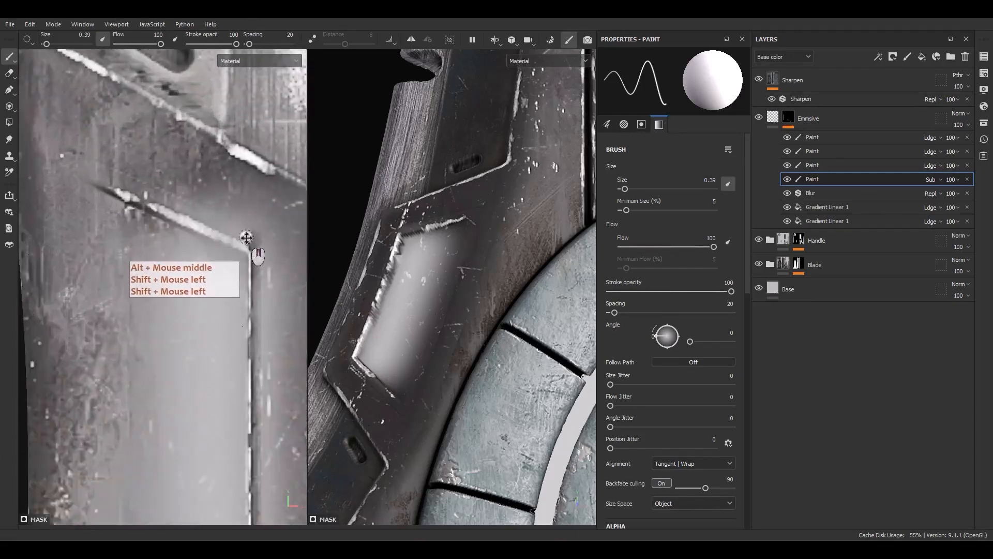
click(128, 206)
shift+click(249, 254)
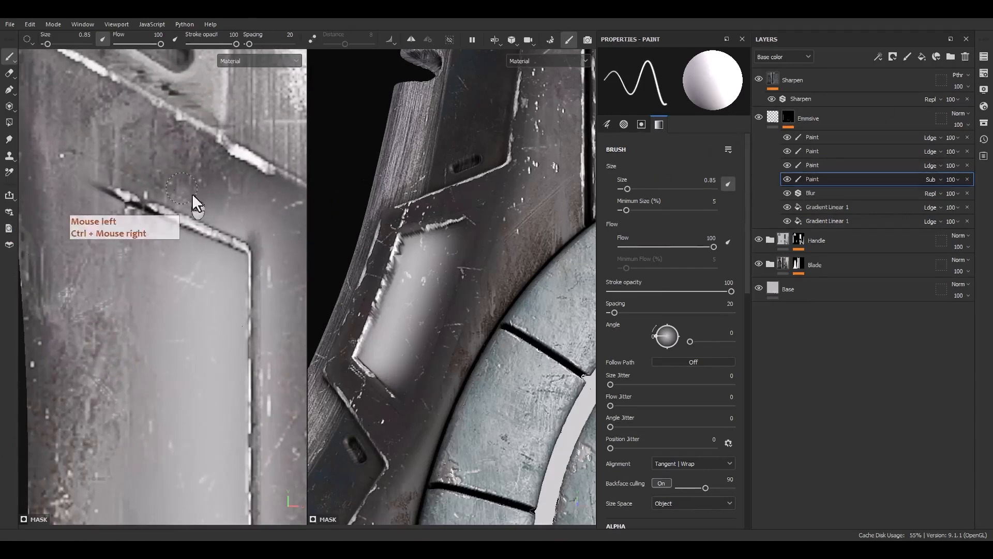
Isolate the emissive layer's mask and erase leftover glow beyond the right panel's upper corner and inner edge, using brush sizes 0.85 and 2.26.
mouse_move(193, 195)
mouse_down()
mouse_move(118, 190)
mouse_move(211, 208)
mouse_up()
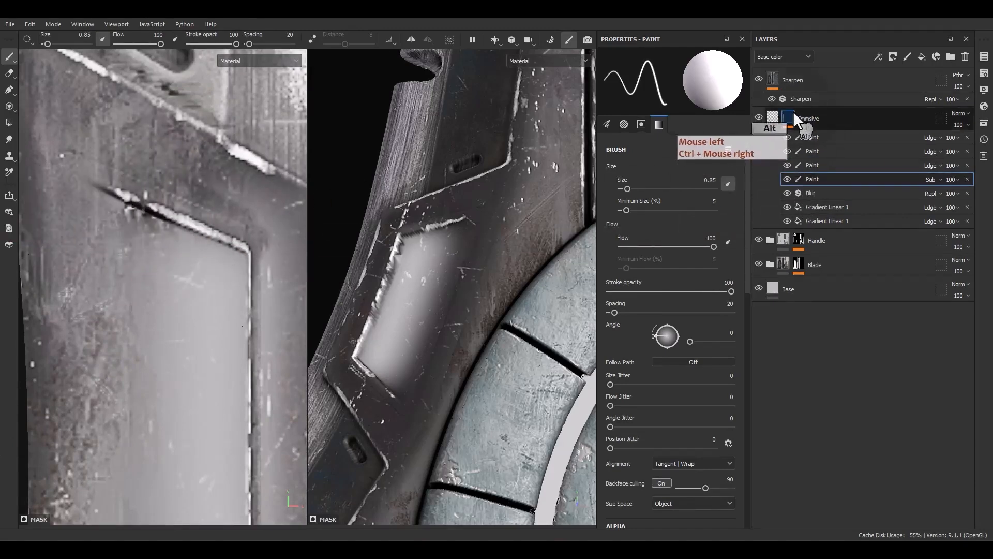
alt+click(793, 111)
mouse_move(164, 153)
mouse_down()
mouse_move(293, 199)
mouse_move(285, 216)
mouse_move(253, 209)
mouse_up()
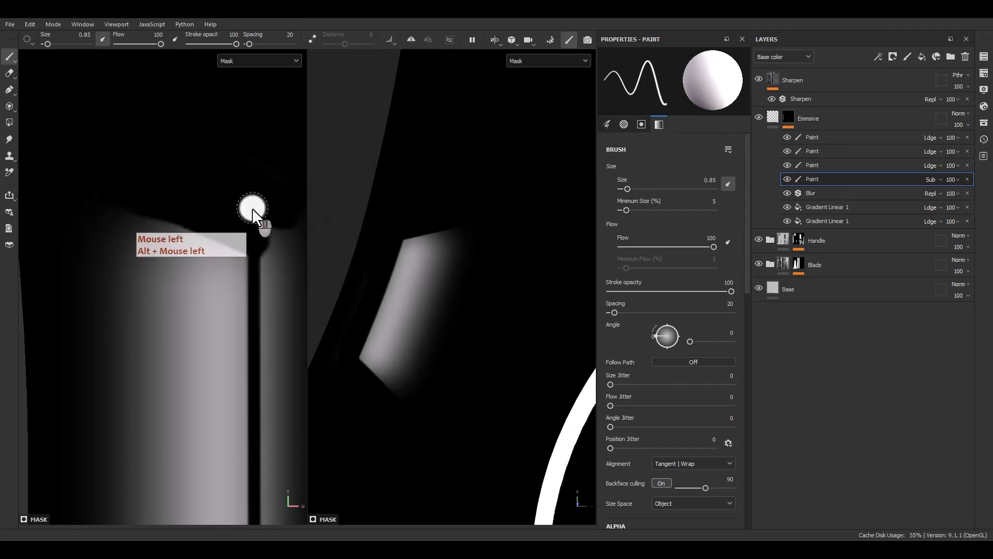
alt+middle_drag(253, 213, 238, 192)
ctrl+right_drag(246, 197, 249, 200)
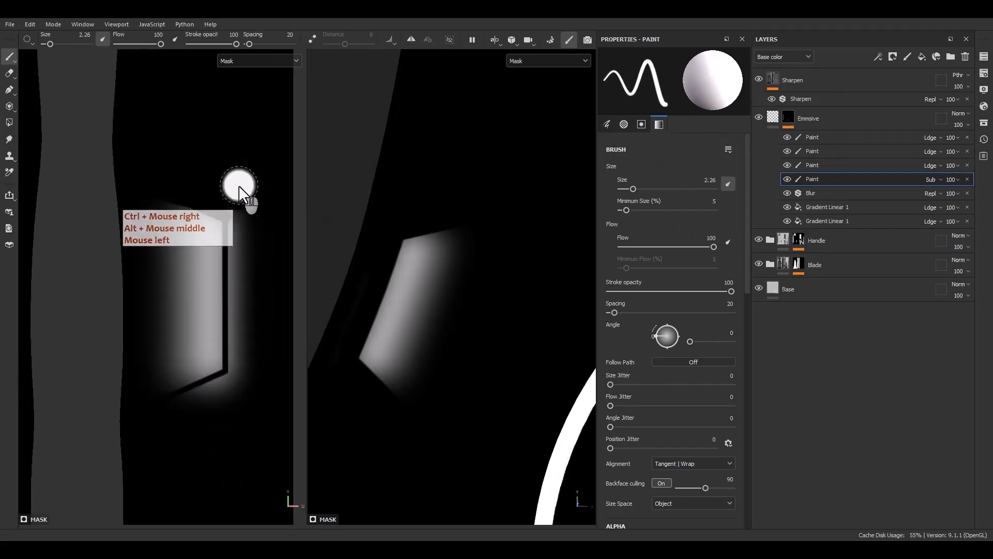
drag(248, 200, 240, 286)
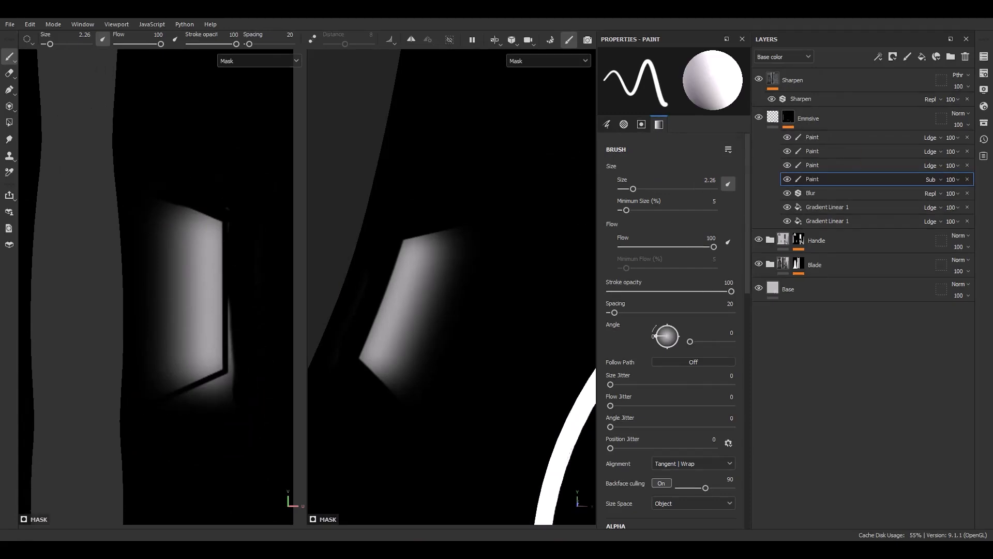
Clear the remaining glow outside the right panel's lower corner and lower slanted edge with straight strokes, reducing the brush size to 0.82.
scroll(201, 409, up, 3)
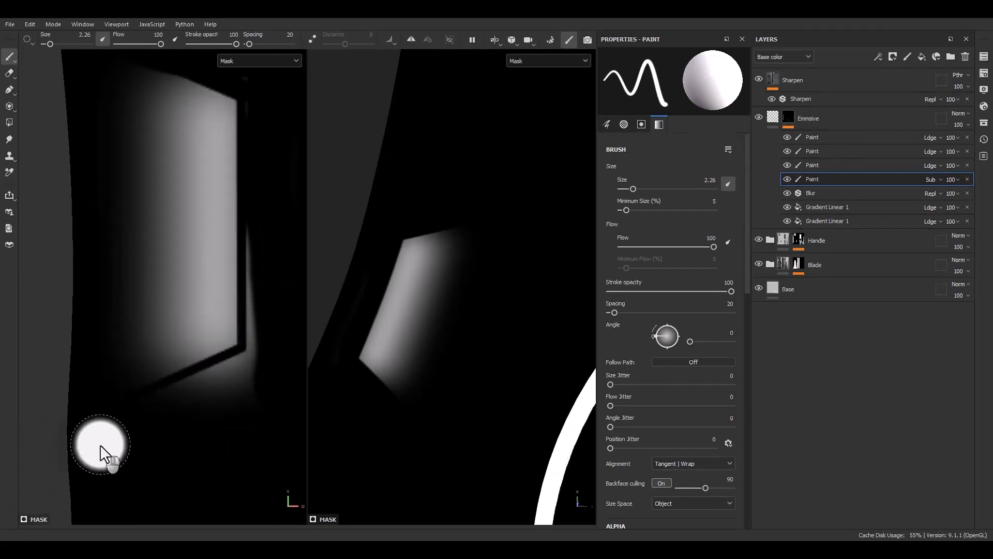
shift+click(245, 383)
ctrl+right_drag(275, 269, 270, 243)
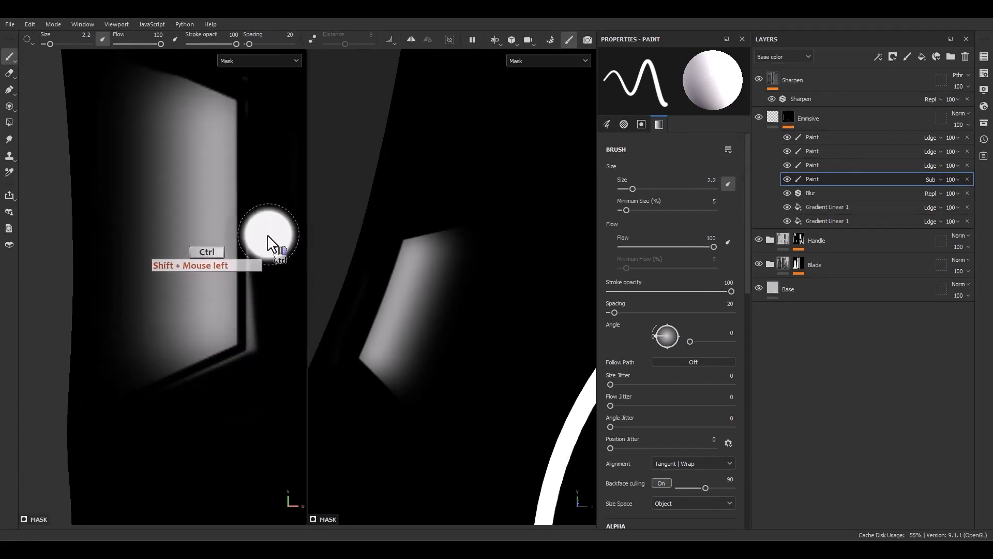
click(232, 368)
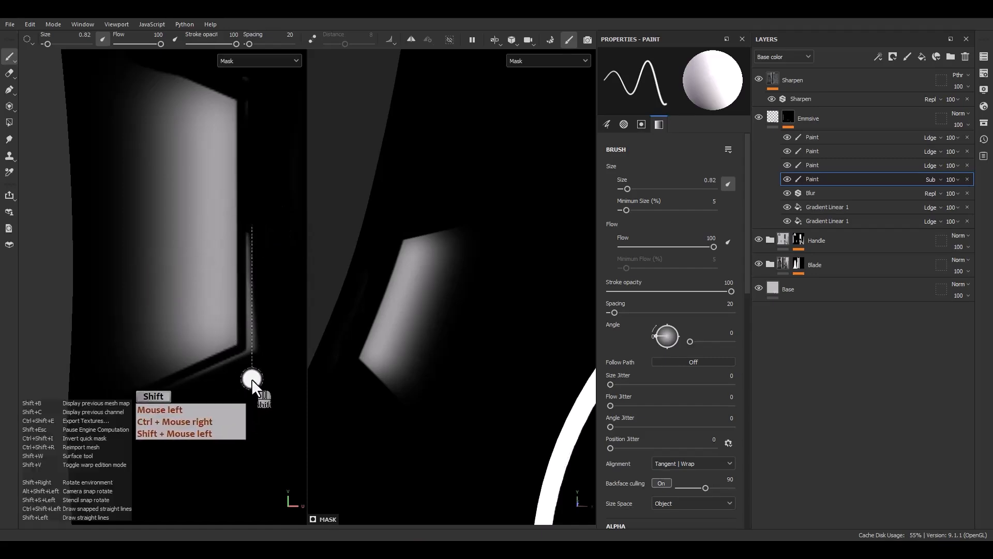
shift+click(249, 374)
click(245, 361)
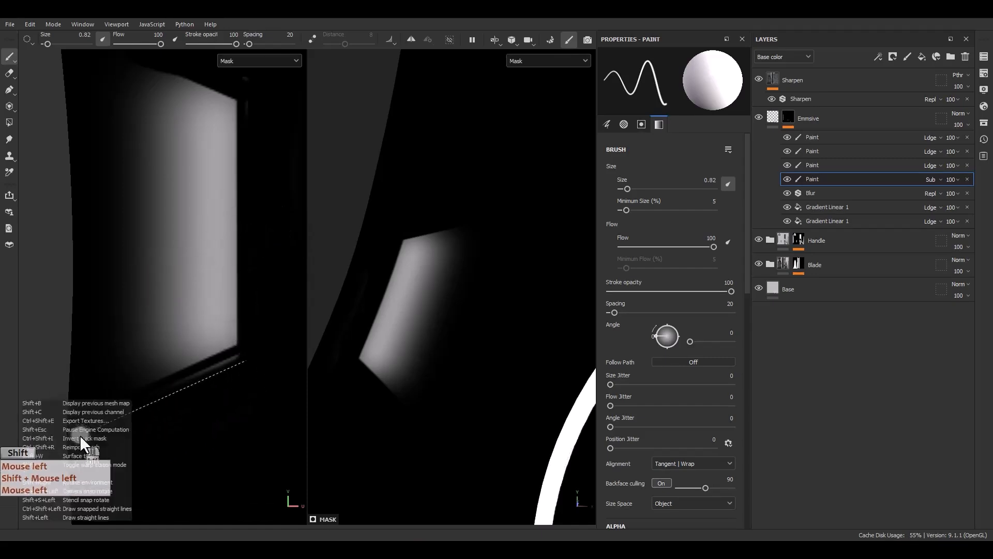
shift+click(79, 435)
click(140, 404)
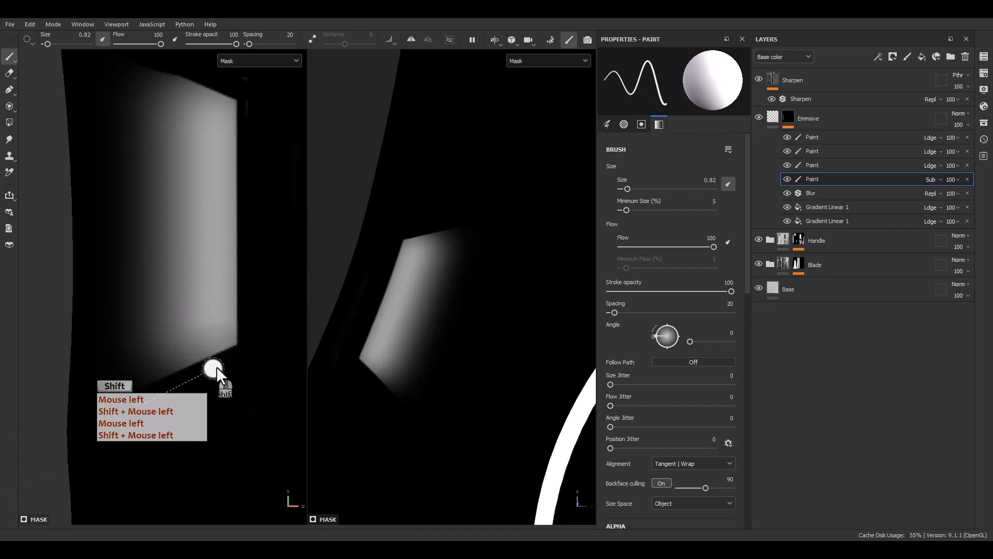
shift+click(249, 354)
Sharpen the right panel's upper slanted edge and inner vertical edge in the mask with straight subtracting strokes.
scroll(243, 396, down, 5)
scroll(211, 289, up, 5)
alt+middle_drag(287, 284, 219, 279)
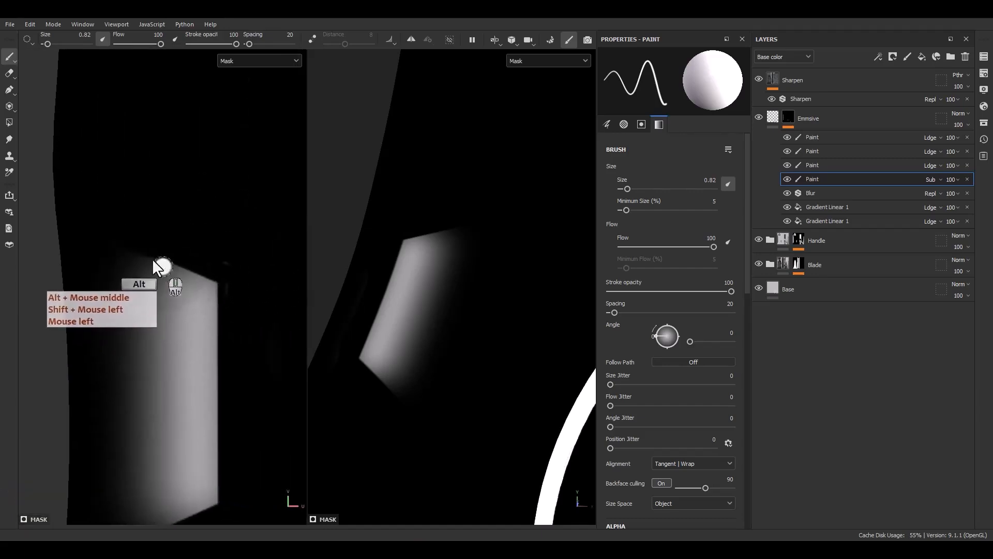
click(135, 240)
shift+click(243, 269)
click(231, 303)
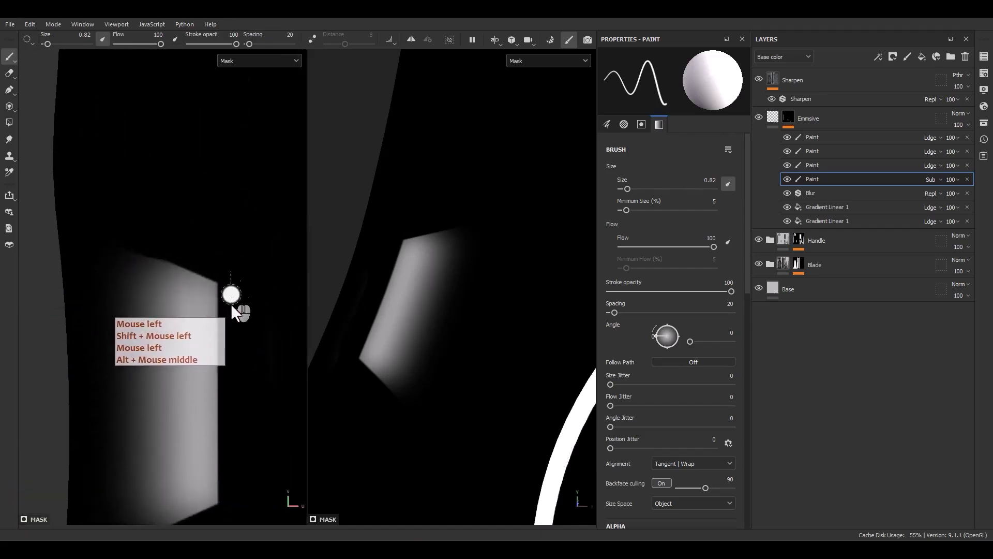
shift+click(243, 416)
Duplicate the uppermost gradient fill beneath the Blur filter and return to the material display at the handle's recessed slot.
scroll(243, 416, down, 4)
mouse_move(179, 415)
alt+middle_down()
mouse_move(144, 329)
mouse_move(138, 389)
mouse_move(195, 404)
alt+middle_up()
alt+right_drag(196, 404, 215, 372)
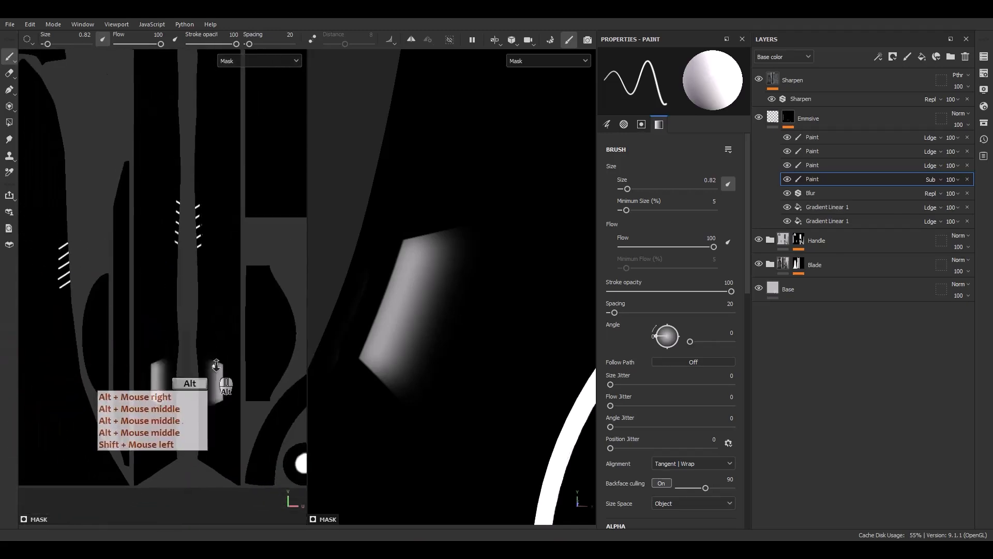
alt+middle_drag(215, 372, 262, 333)
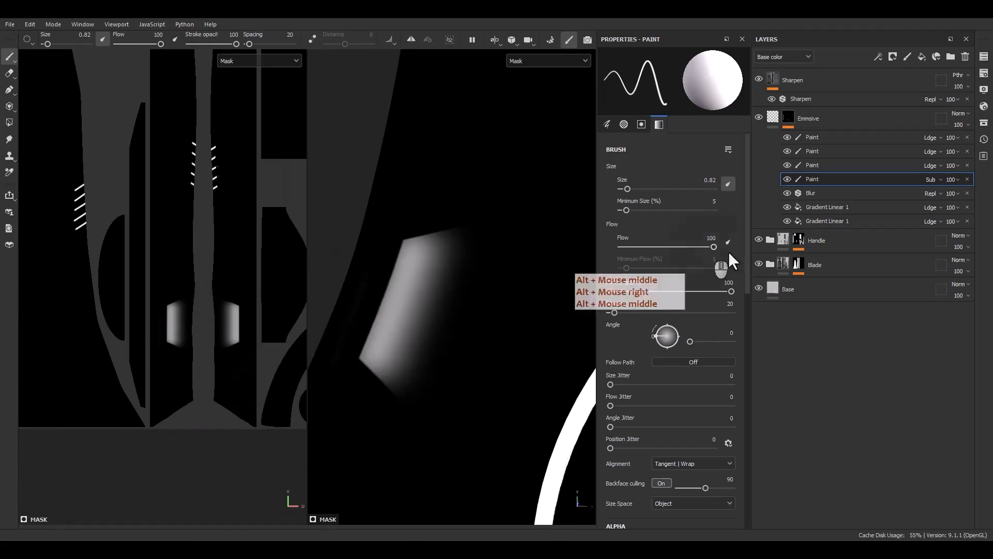
click(830, 208)
key(ctrl+d)
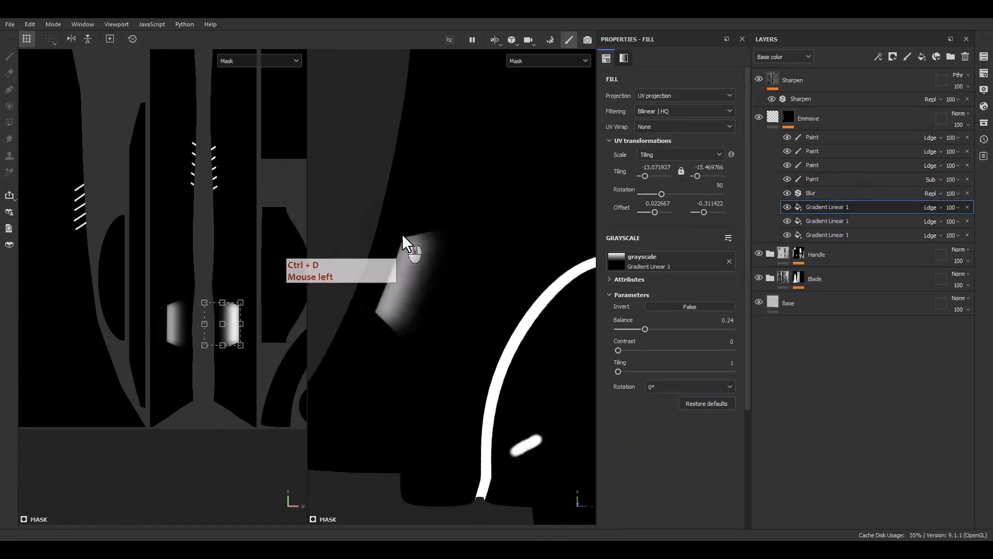
alt+middle_drag(430, 397, 485, 320)
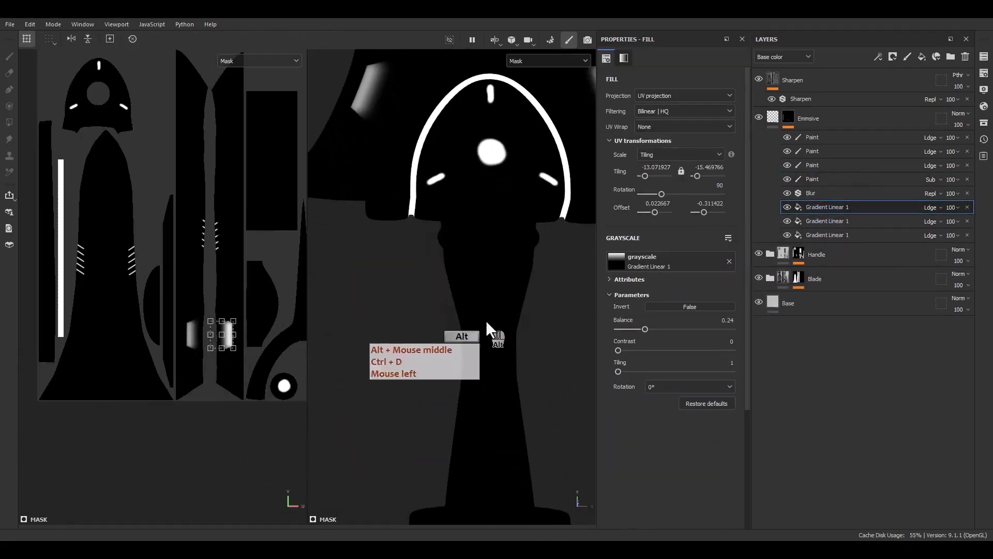
alt+drag(486, 320, 517, 269)
key(m)
scroll(492, 274, up, 5)
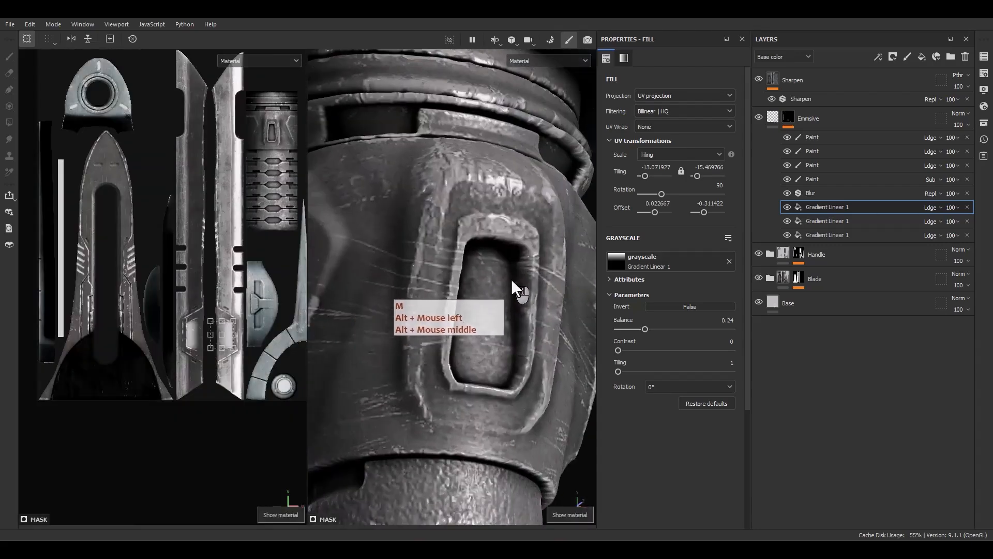
scroll(231, 349, up, 3)
scroll(232, 350, up, 2)
Move the copied gradient over the handle's recessed slot in the UV view and rotate it to 180 degrees.
drag(215, 343, 293, 99)
alt+middle_drag(295, 100, 220, 340)
scroll(219, 340, up, 2)
shift+drag(283, 287, 240, 206)
scroll(229, 280, up, 3)
drag(232, 269, 253, 137)
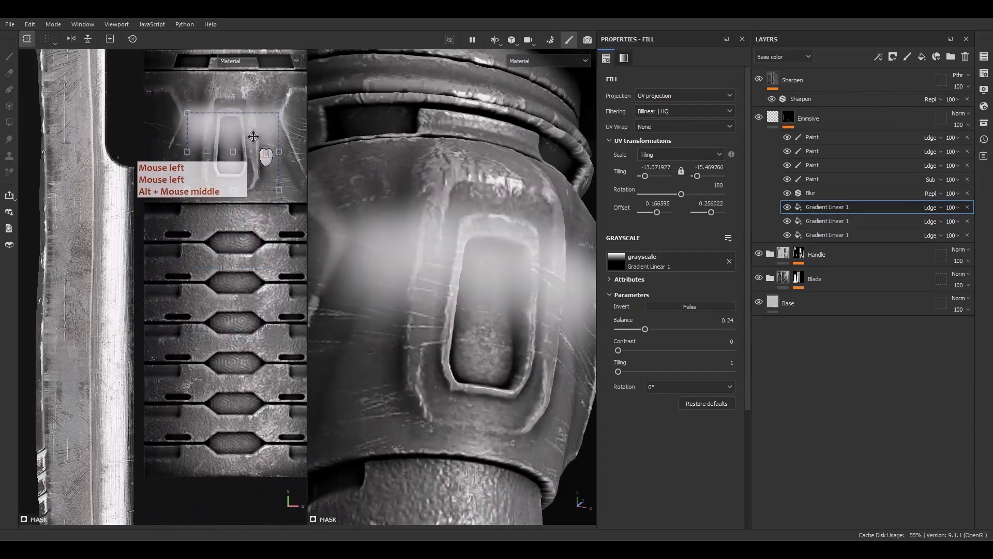
Narrow the gradient to fit the handle slot with its bright end at the slot's upper edge, and set its balance to 0.25.
scroll(252, 140, up, 3)
alt+middle_drag(246, 182, 222, 231)
ctrl+drag(284, 228, 195, 199)
scroll(215, 196, up, 3)
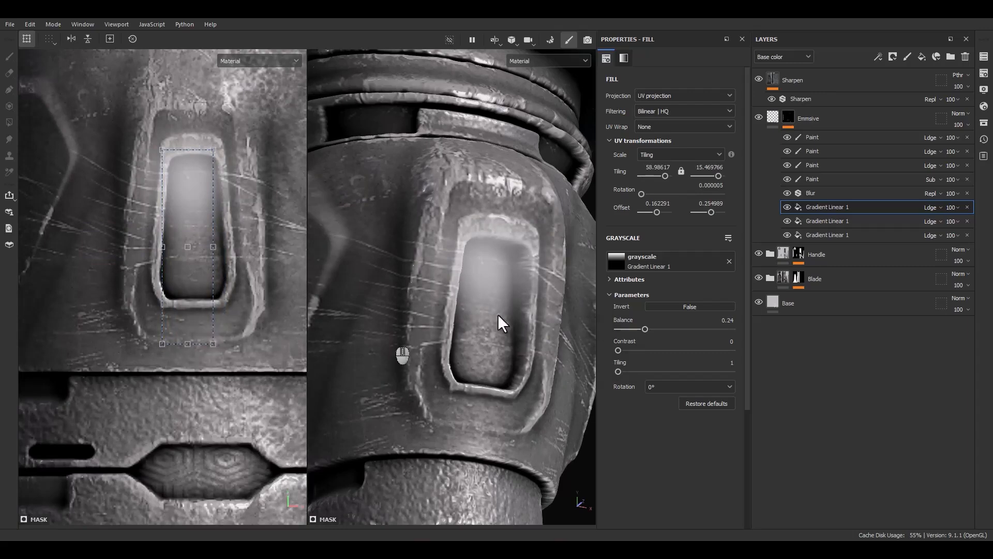
drag(652, 331, 646, 332)
drag(189, 267, 195, 265)
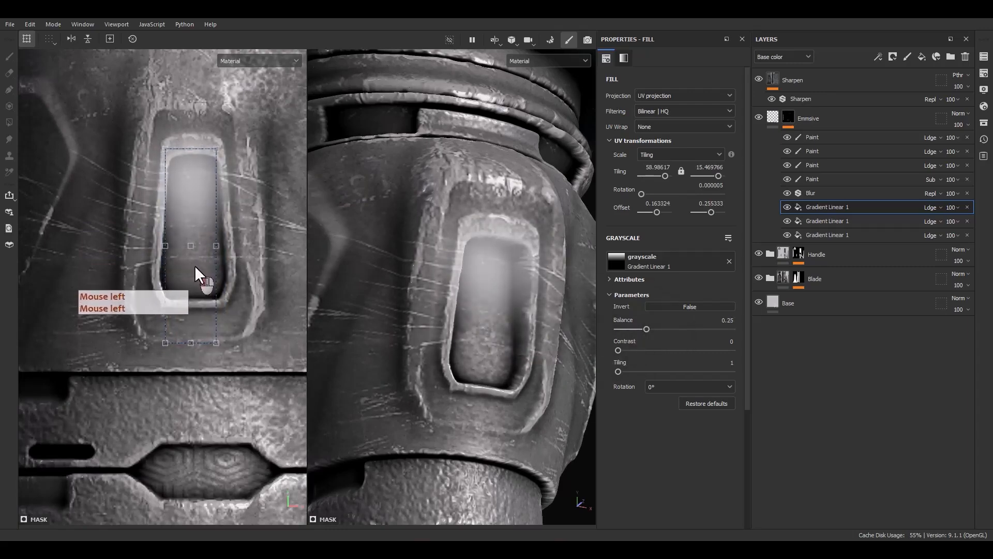
Subtract the glow around the handle slot's upper edge and corners with a 0.82 brush on the Subtract paint.
click(817, 179)
scroll(171, 148, up, 3)
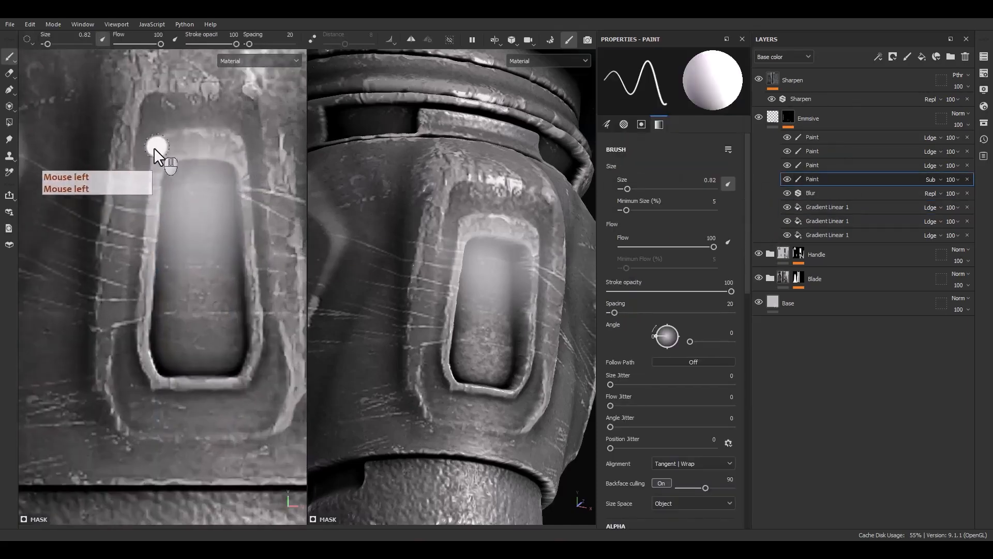
alt+middle_drag(185, 140, 142, 191)
scroll(137, 200, up, 1)
mouse_move(87, 266)
mouse_down()
mouse_move(97, 217)
mouse_move(117, 199)
mouse_move(161, 192)
mouse_up()
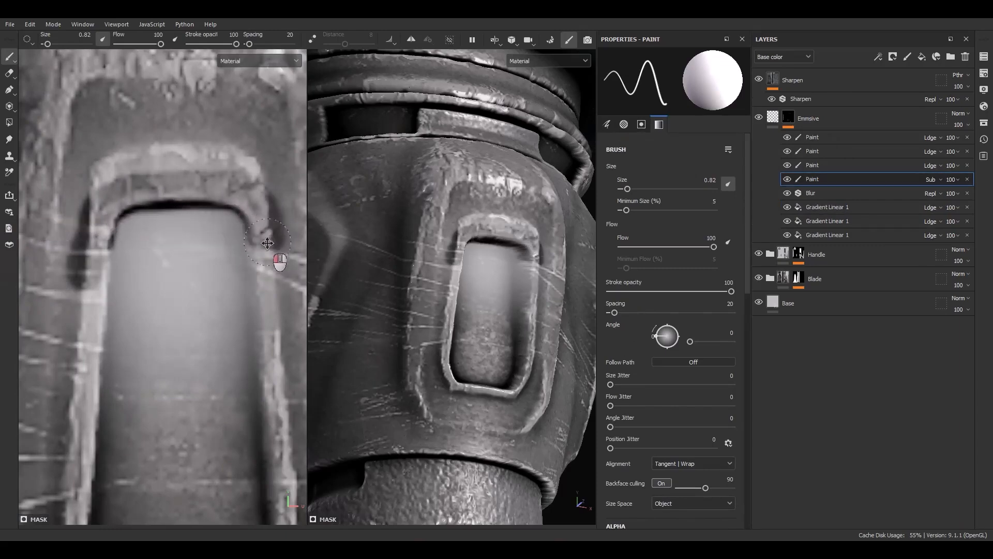
Isolate the emissive mask and subtract the glow down both long sides of the handle slot with straight strokes.
alt+click(793, 116)
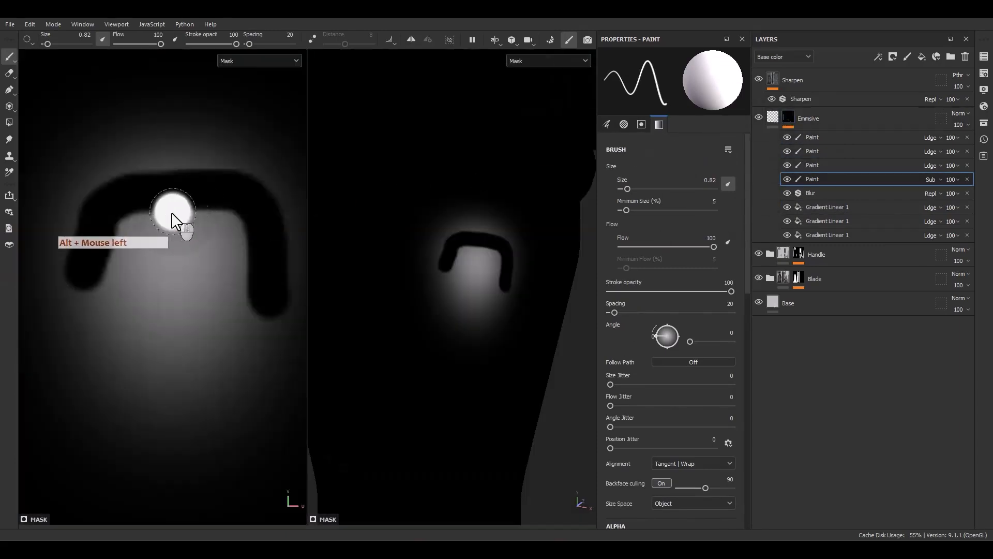
alt+middle_drag(174, 215, 227, 169)
click(227, 171)
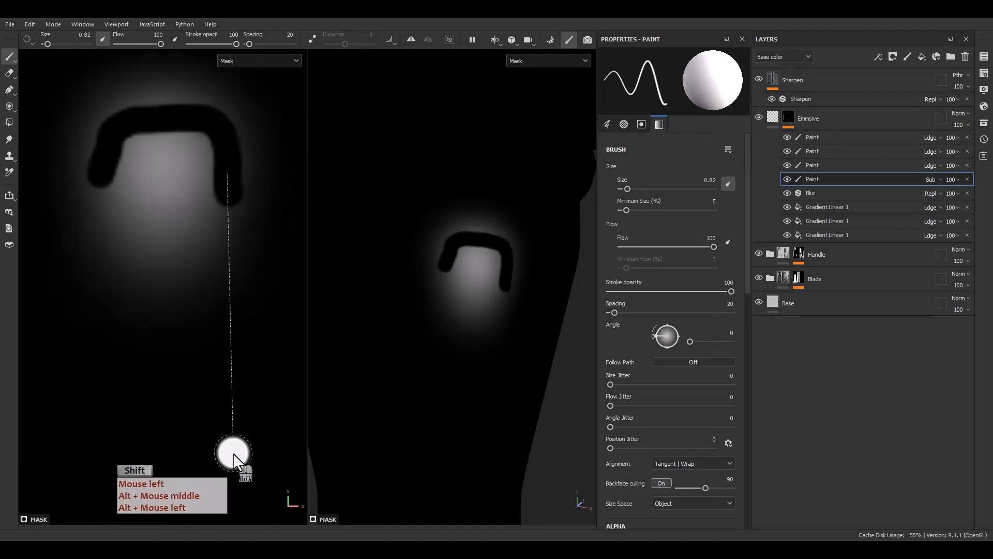
shift+click(233, 453)
click(105, 170)
shift+click(73, 446)
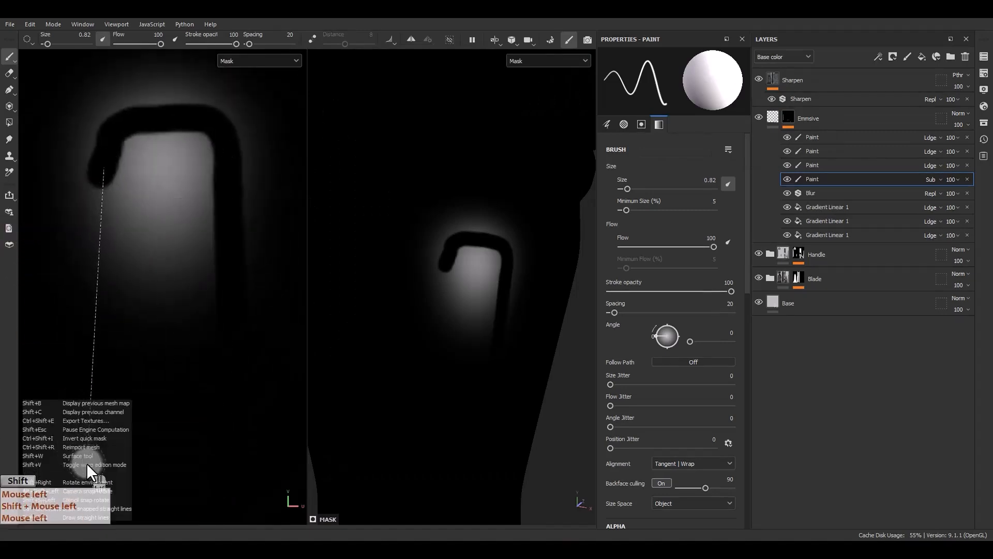
click(788, 118)
click(789, 117)
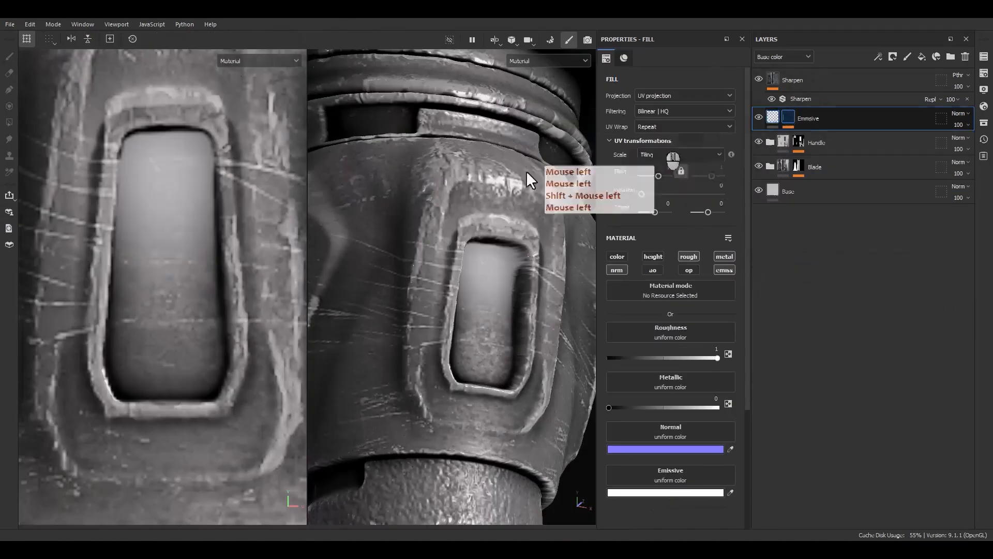
click(97, 219)
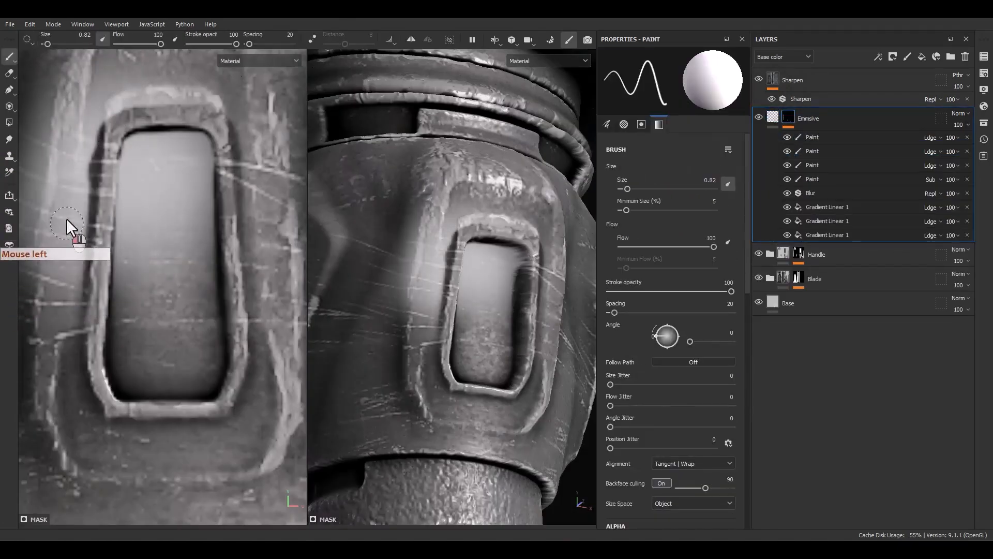
key(ctrl+z)
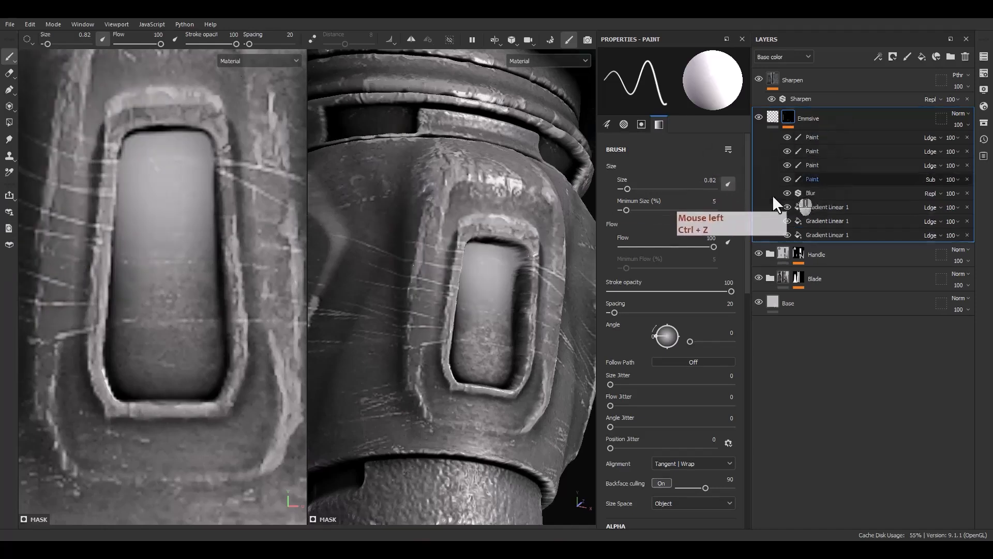
Erase all leftover glow surrounding the handle slot on the Subtract paint while viewing the isolated mask, enlarging the brush to 1.51.
click(799, 180)
mouse_move(77, 301)
mouse_down()
mouse_move(98, 159)
mouse_move(130, 97)
mouse_move(248, 101)
mouse_up()
alt+click(788, 118)
alt+middle_drag(247, 314, 180, 385)
mouse_move(201, 359)
ctrl+right_down()
mouse_move(216, 355)
mouse_move(207, 421)
ctrl+right_up()
mouse_move(209, 408)
mouse_down()
mouse_move(197, 193)
mouse_move(170, 156)
mouse_move(209, 301)
mouse_up()
scroll(215, 281, down, 5)
mouse_move(221, 213)
mouse_down()
mouse_move(124, 221)
mouse_move(155, 222)
mouse_up()
scroll(97, 247, up, 3)
mouse_move(128, 269)
mouse_down()
mouse_move(160, 212)
mouse_move(126, 439)
mouse_up()
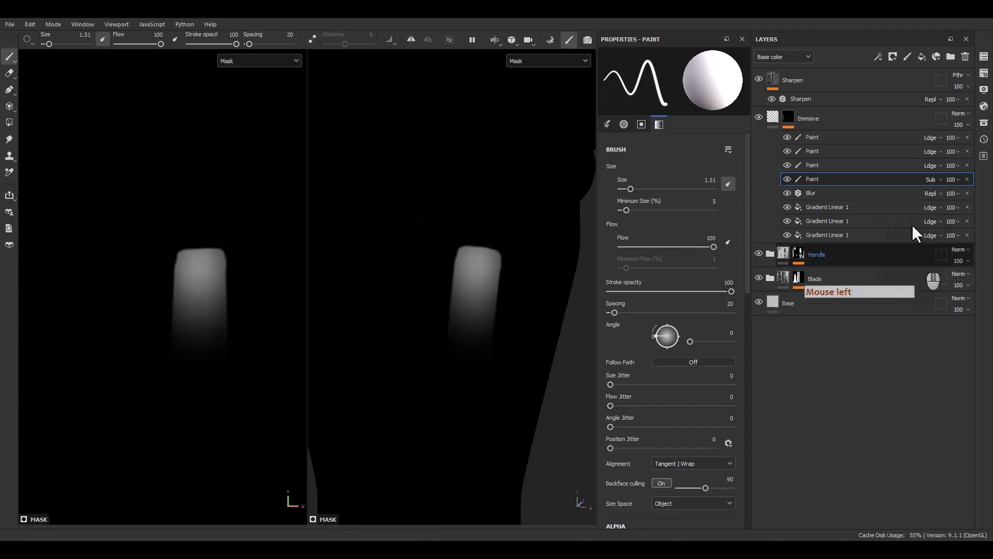
Return to the material display and trim the glow along the handle slot's upper edge and corners with a 0.62 brush on the Subtract paint.
click(773, 119)
scroll(128, 295, up, 5)
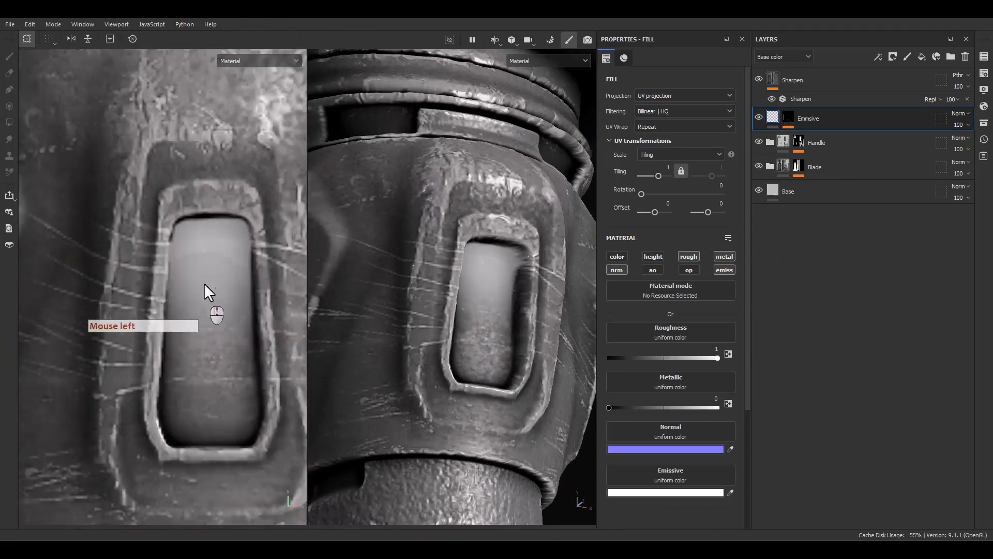
alt+middle_drag(197, 274, 151, 296)
click(791, 118)
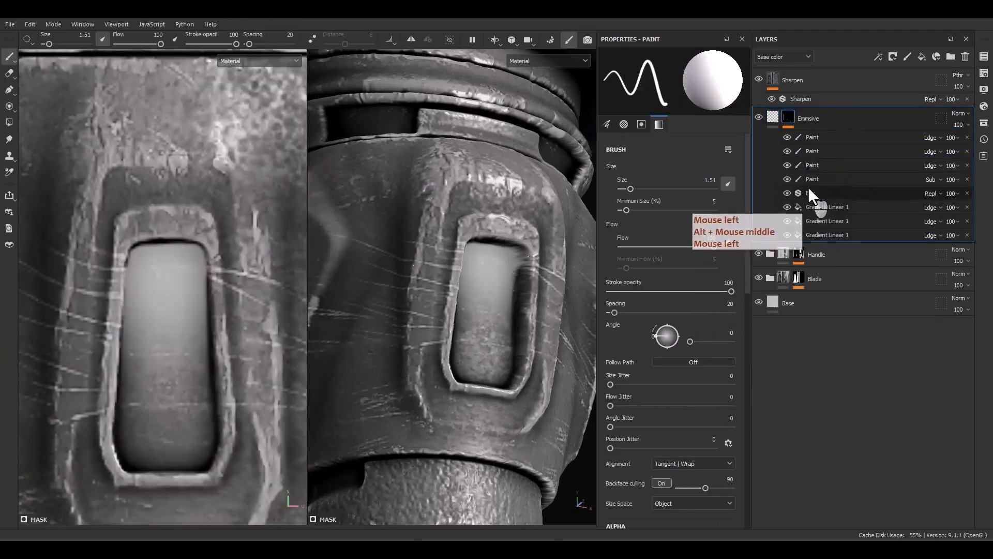
click(809, 180)
scroll(217, 259, up, 2)
mouse_move(251, 244)
ctrl+right_down()
mouse_move(234, 241)
mouse_move(237, 234)
ctrl+right_up()
scroll(238, 235, up, 2)
drag(225, 298, 227, 270)
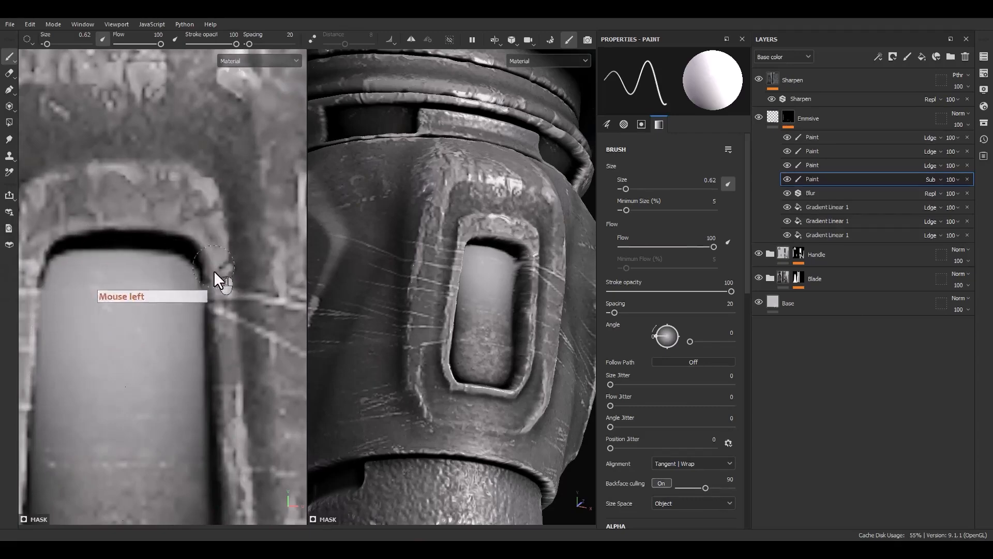
Subtract the remaining glow along the left long side of the handle slot with a 0.62 brush on the Subtract paint.
alt+drag(478, 338, 408, 327)
alt+middle_drag(82, 282, 135, 269)
drag(84, 236, 62, 448)
Examine the emissive glow across the handle, guard and blade of the whole dagger.
scroll(450, 326, down, 3)
scroll(450, 327, down, 4)
alt+middle_drag(450, 327, 435, 323)
alt+drag(436, 323, 469, 416)
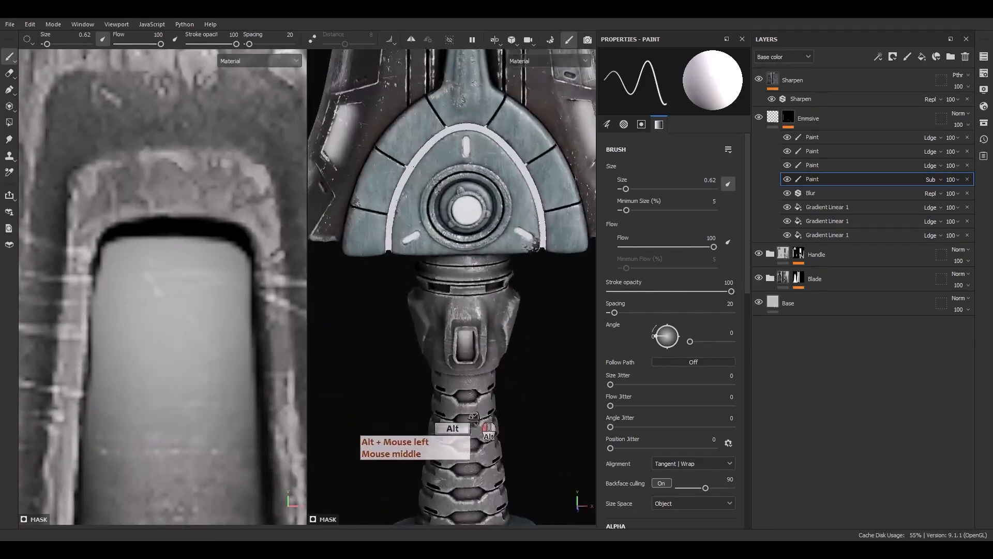
alt+right_drag(468, 415, 433, 221)
alt+middle_drag(433, 221, 413, 349)
alt+right_drag(413, 350, 417, 193)
alt+drag(418, 196, 457, 182)
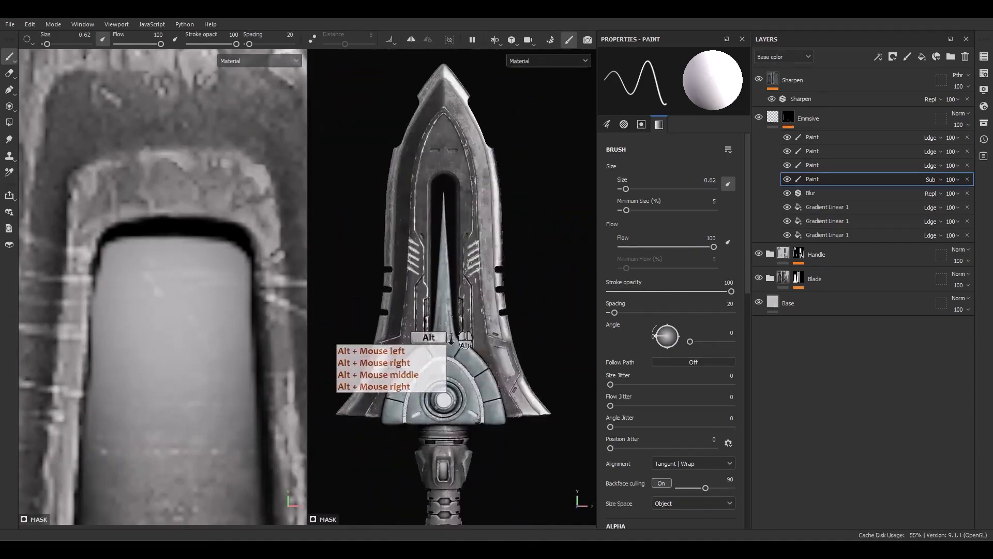
alt+right_drag(467, 320, 468, 307)
mouse_move(467, 307)
alt+mouse_down()
mouse_move(517, 346)
mouse_move(480, 314)
alt+mouse_up()
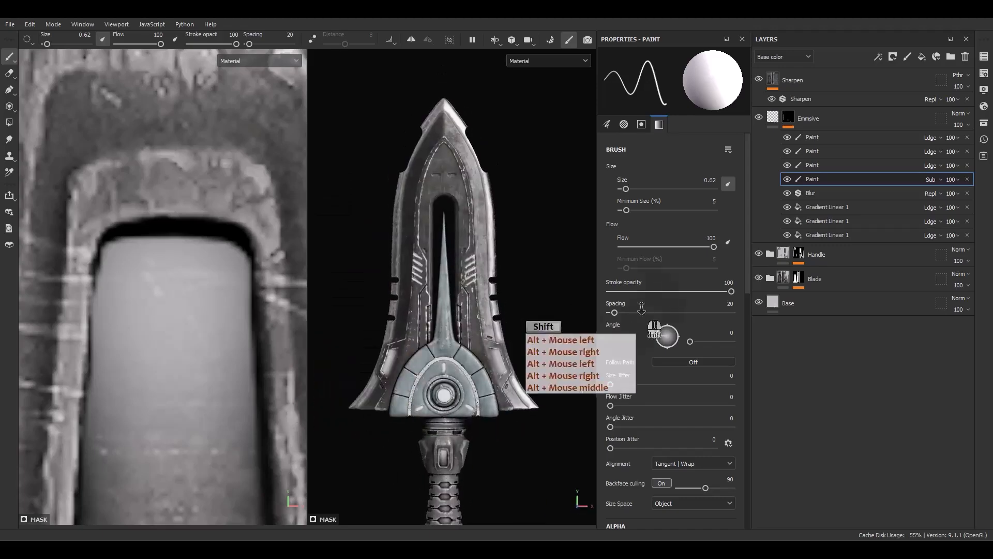
Check the Emissive layer's fill material settings and the handle slot in the UV layout.
click(771, 116)
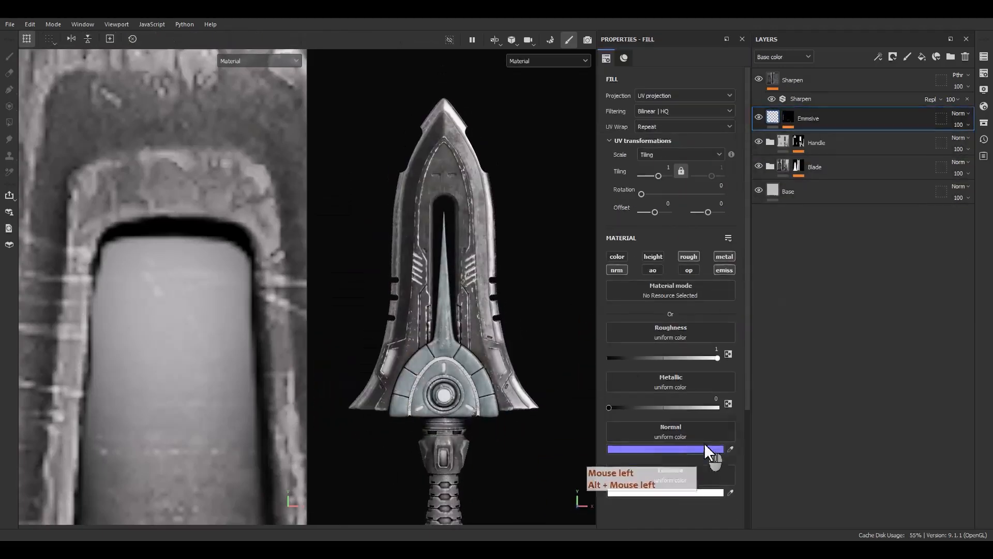
click(684, 496)
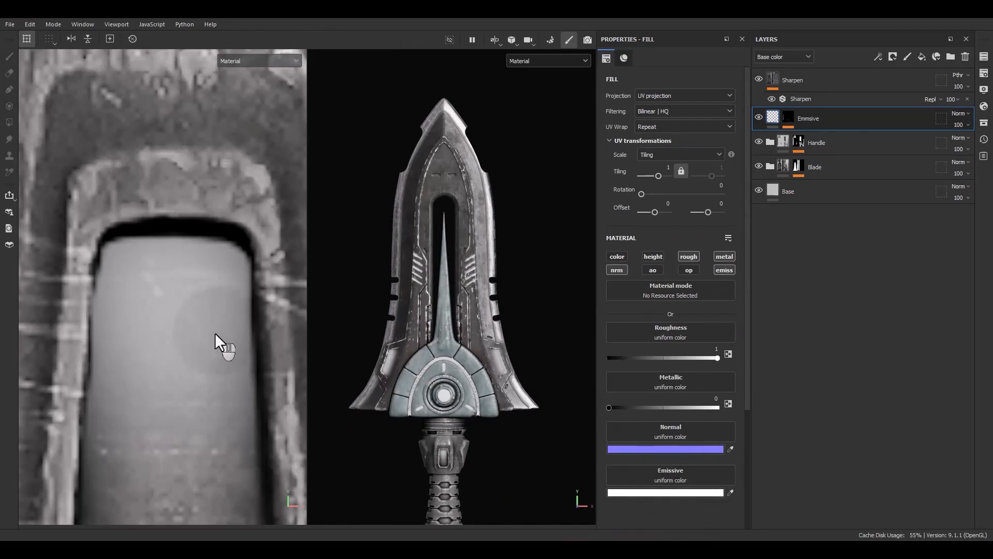
alt+middle_drag(224, 363, 218, 305)
alt+right_drag(218, 305, 222, 186)
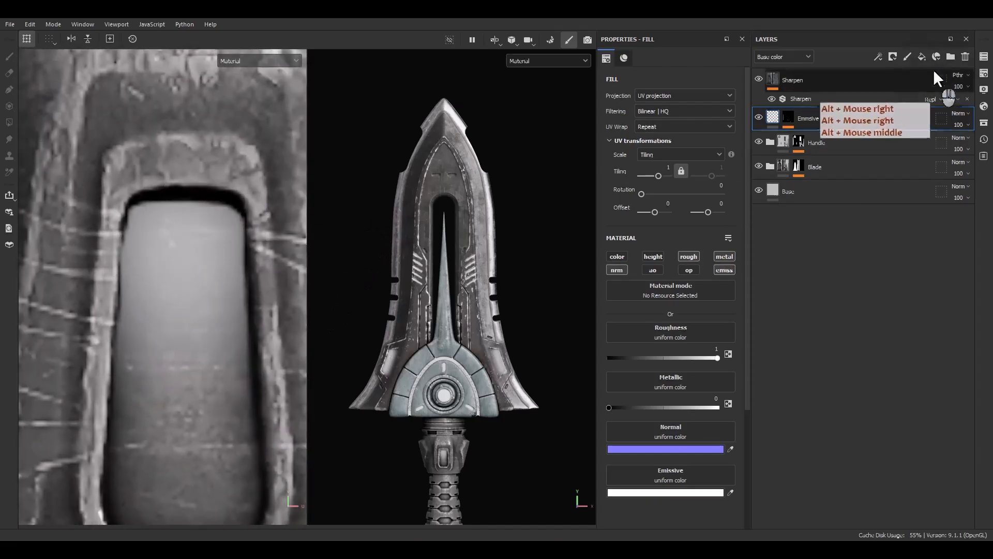
Add a fill layer above the emissive layer and name it White_Decal.
click(924, 57)
double_click(796, 119)
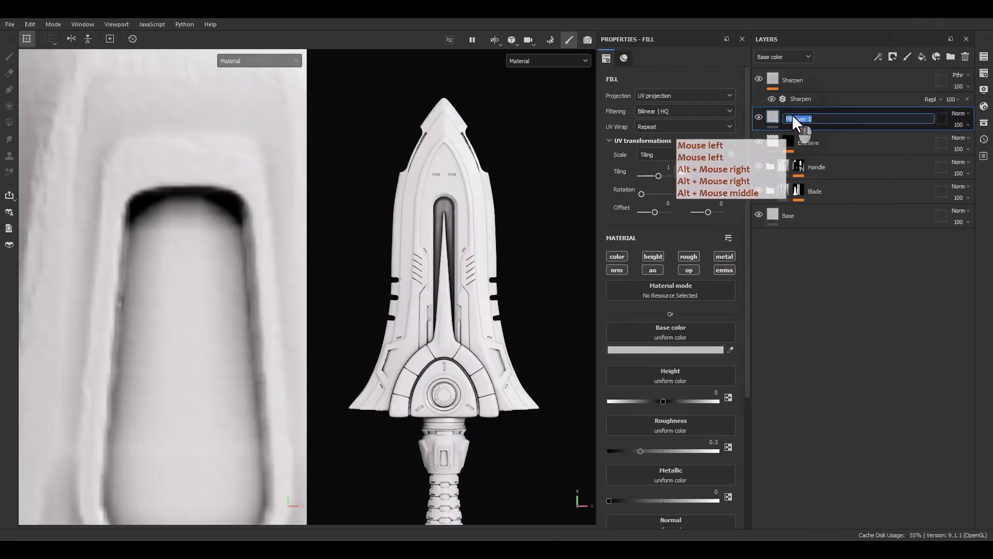
text(White)
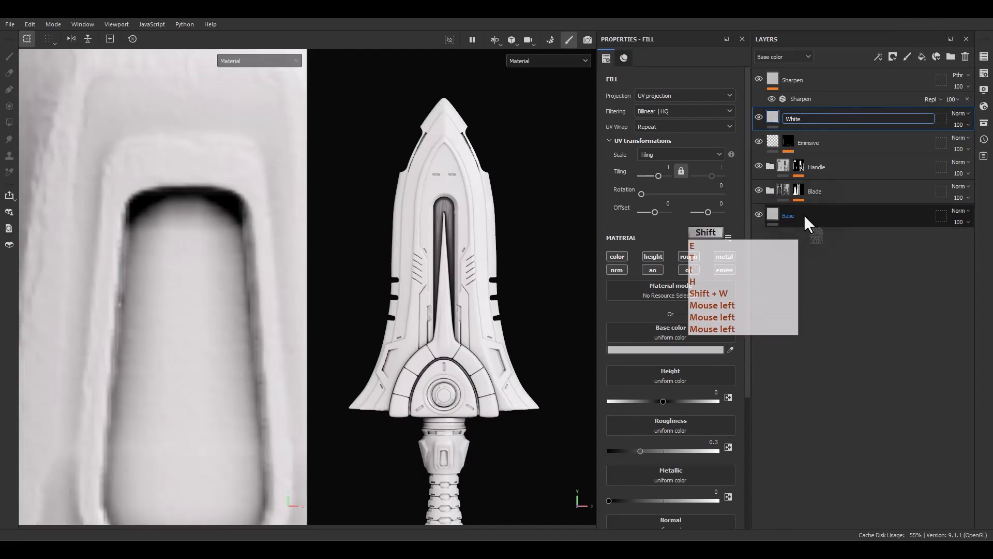
text(_Decal)
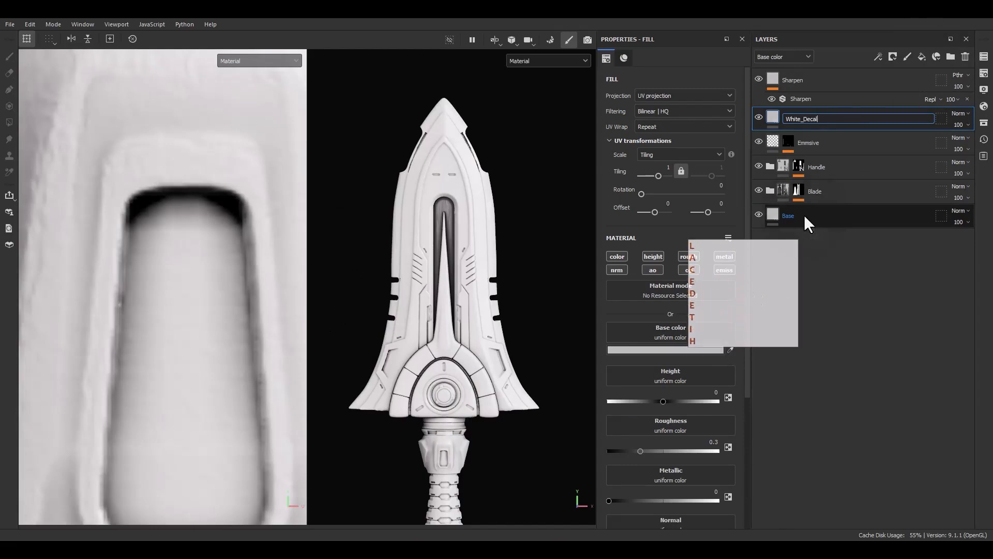
key(Return)
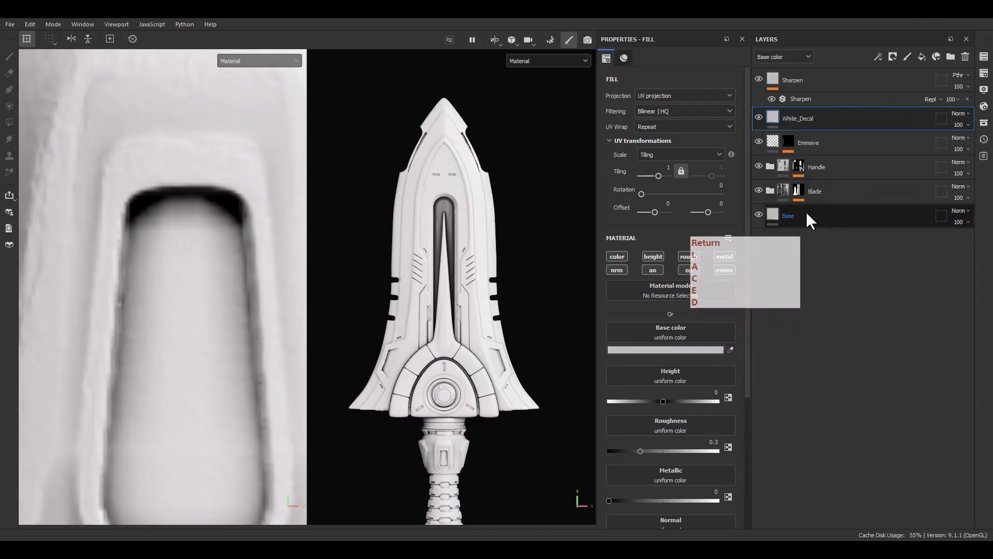
Limit the White_Decal layer's material to the color, roughness, metallic and normal channels.
key(F9)
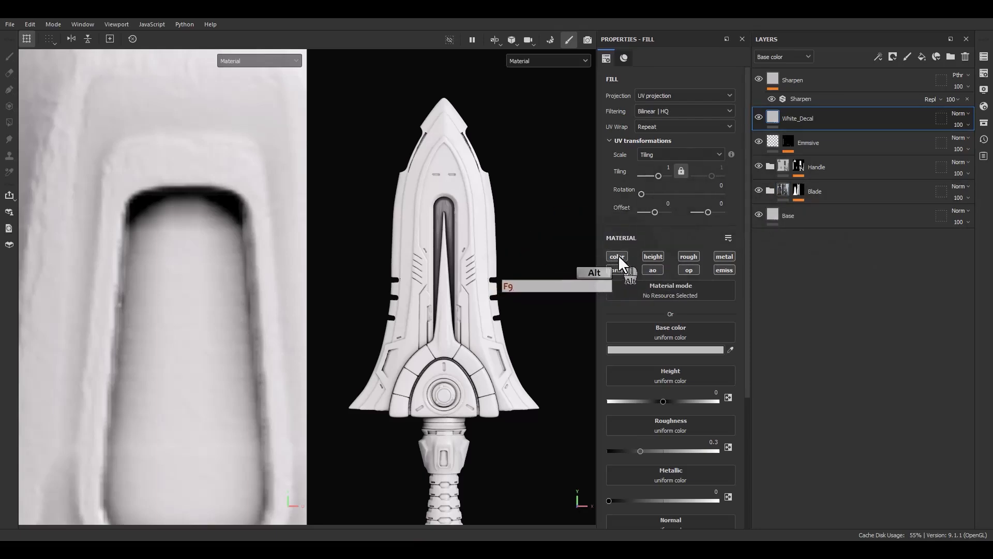
click(617, 266)
click(653, 256)
click(724, 258)
click(725, 259)
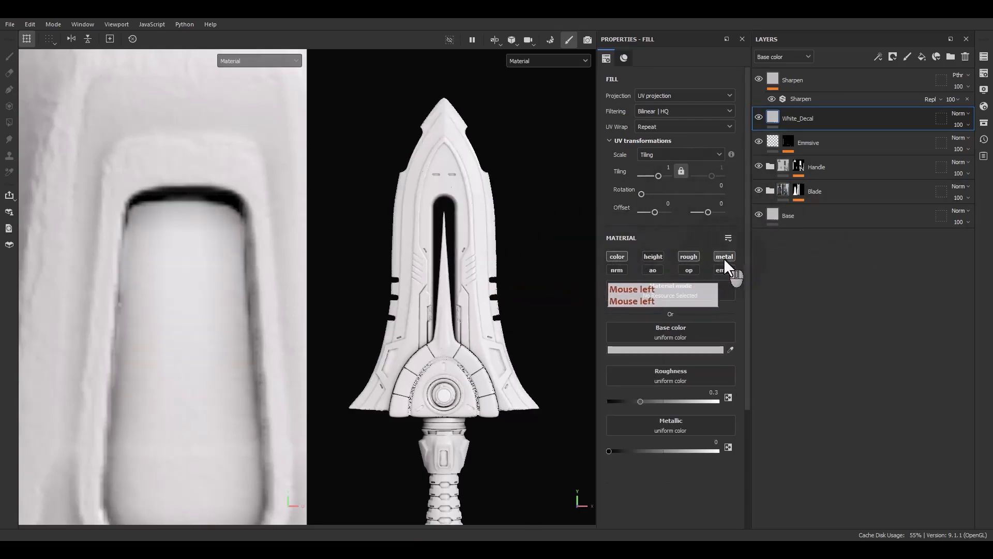
click(619, 271)
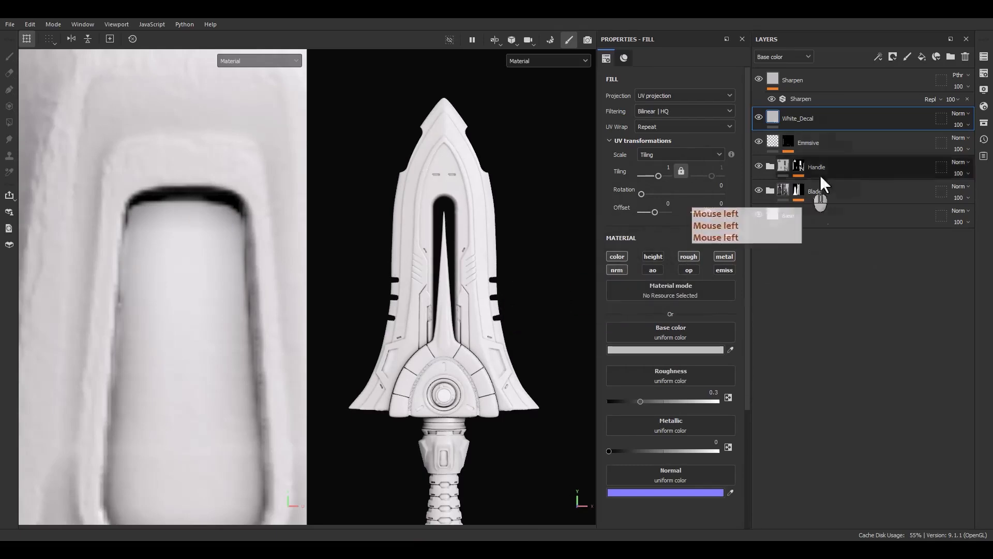
Apply White_Decal's Normal blend mode to all channels and set its base color to light grey DADADA.
right_click(958, 114)
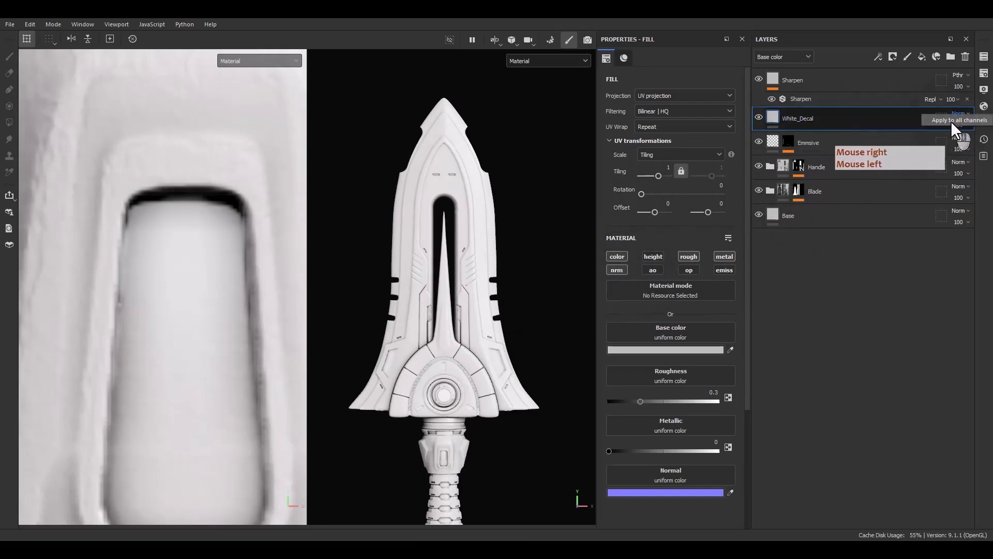
click(951, 121)
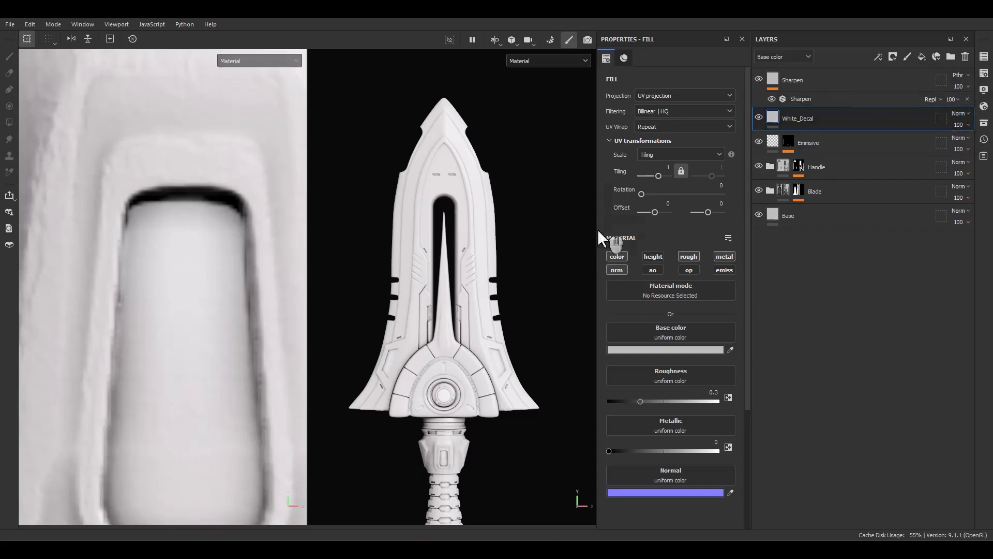
click(650, 347)
click(659, 387)
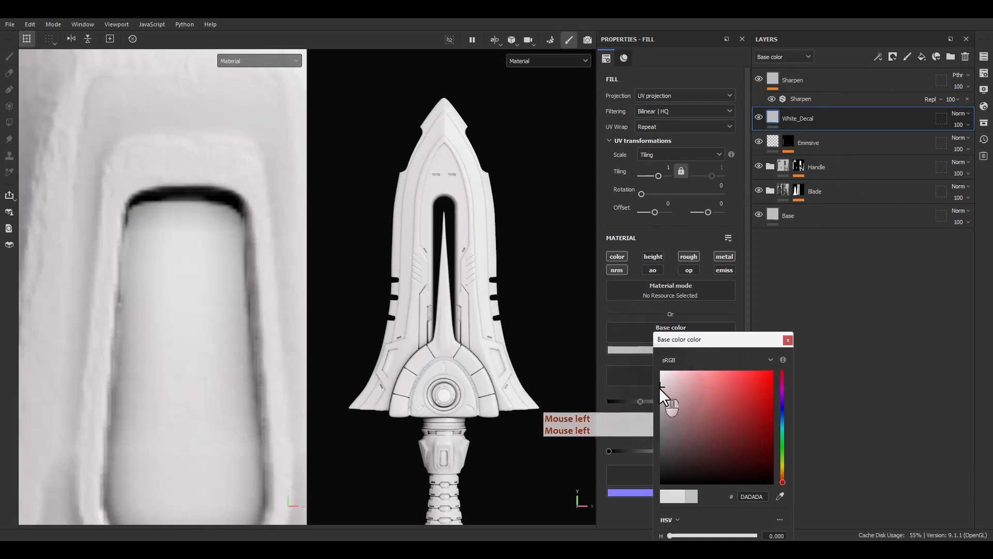
click(788, 340)
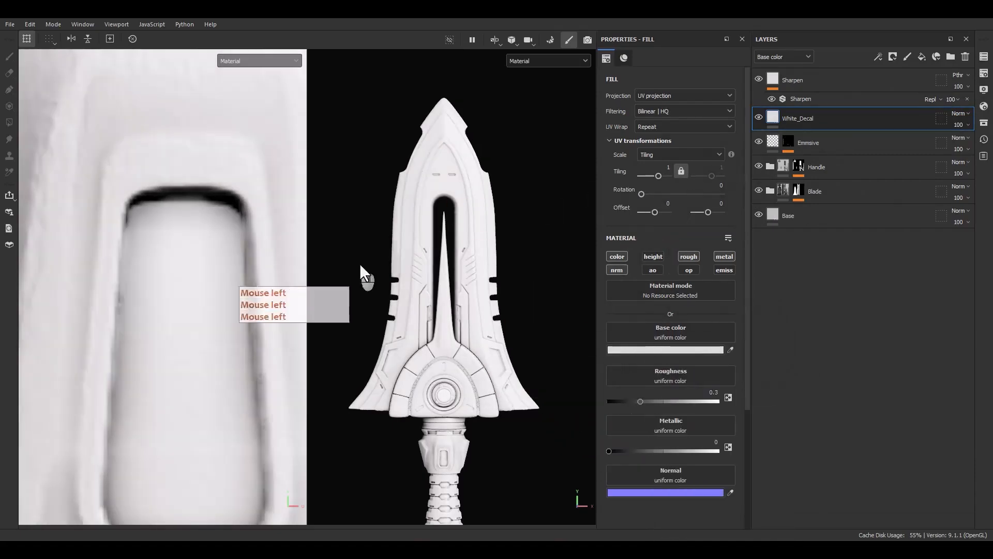
Add a black mask to the White_Decal layer.
alt+drag(360, 265, 455, 343)
right_click(818, 142)
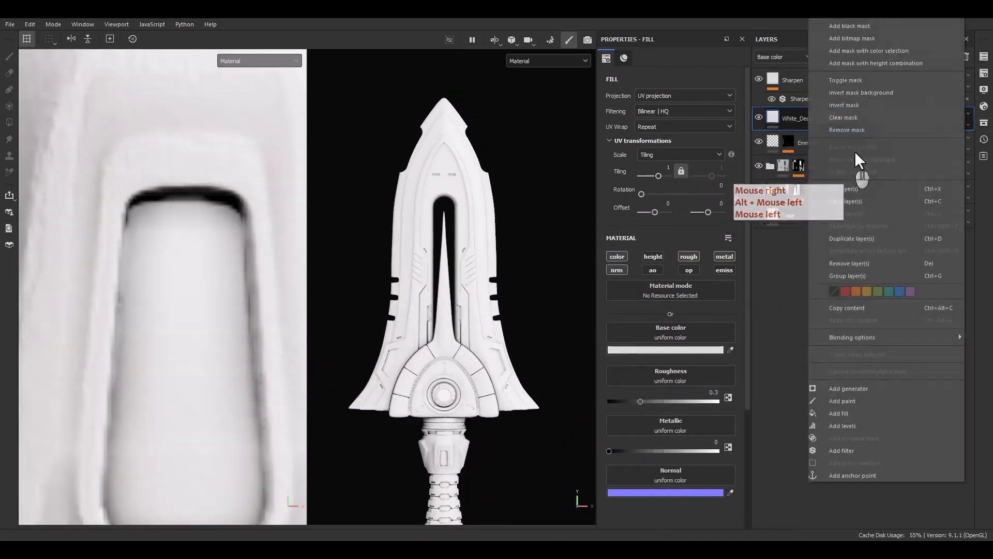
click(865, 23)
Add a fill to White_Decal's mask and assign the Stripes texture as its grayscale, searching the resources for "strip".
scroll(371, 231, down, 5)
alt+middle_drag(464, 243, 479, 276)
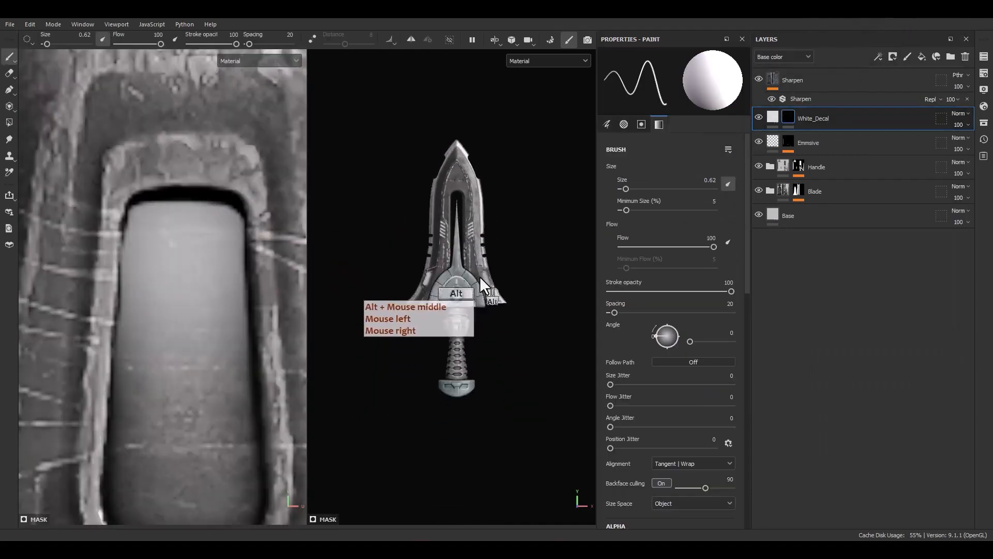
alt+drag(479, 277, 448, 282)
scroll(458, 237, up, 6)
alt+middle_drag(491, 248, 457, 313)
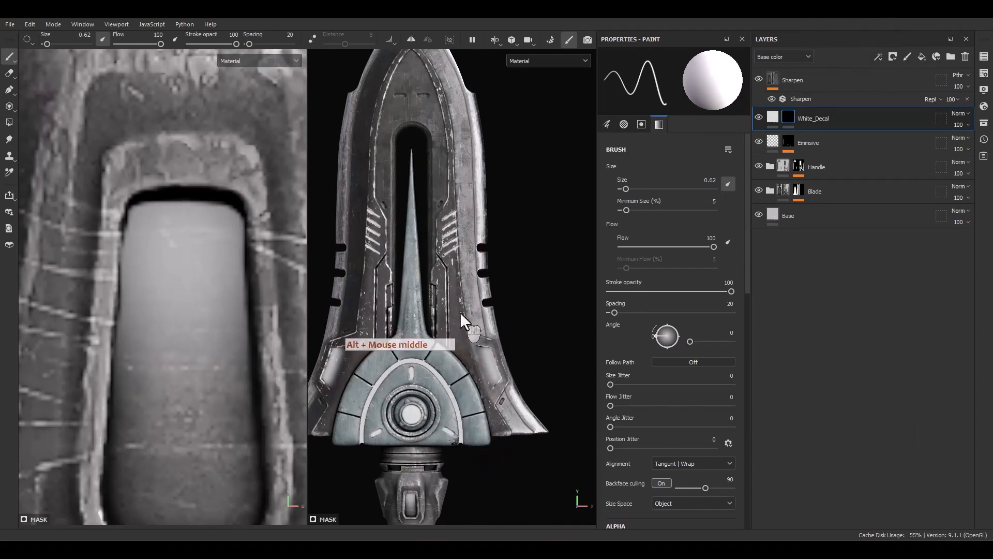
right_click(787, 118)
click(818, 475)
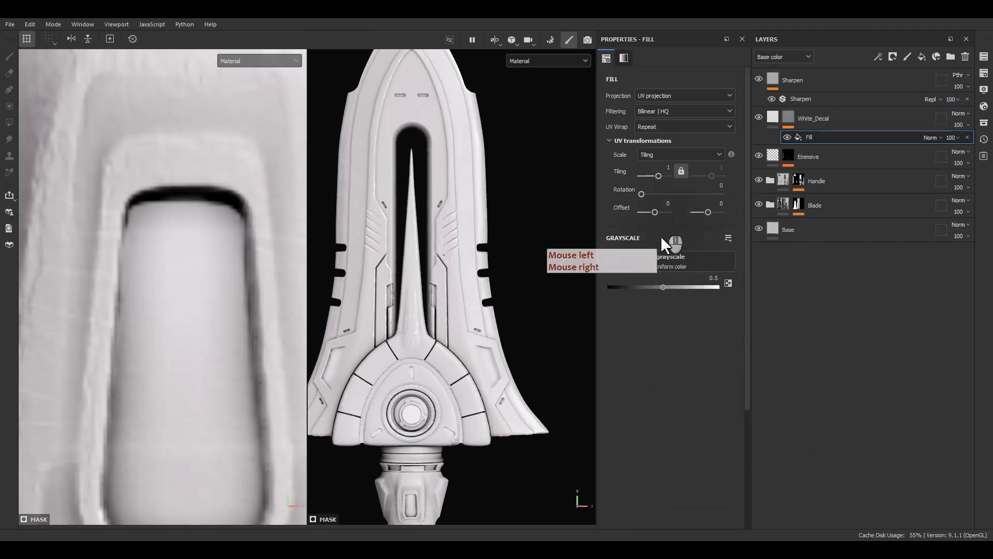
click(670, 262)
double_click(728, 290)
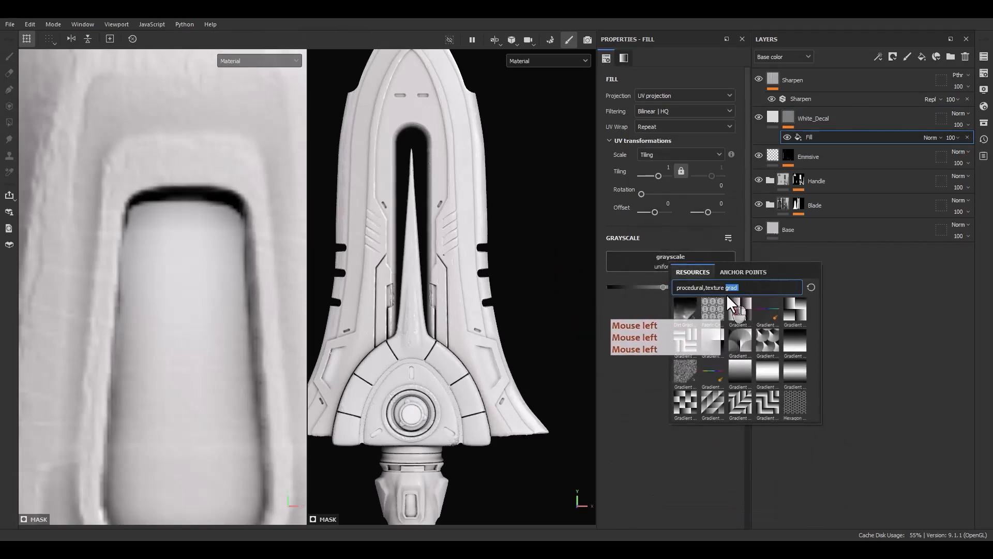
text(strip)
click(687, 306)
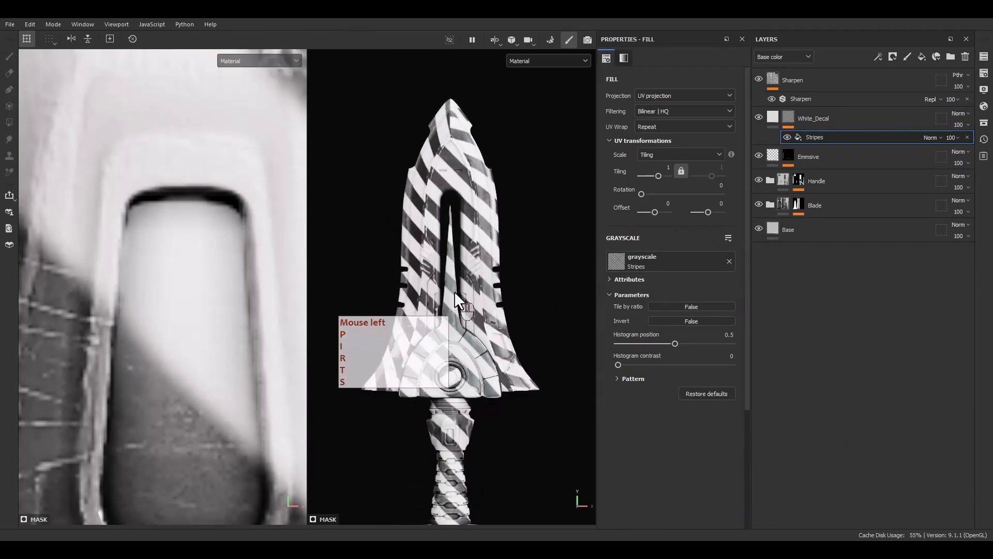
Set the Stripes fill's UV wrap to Repeat vertically.
key(F9)
scroll(237, 274, down, 12)
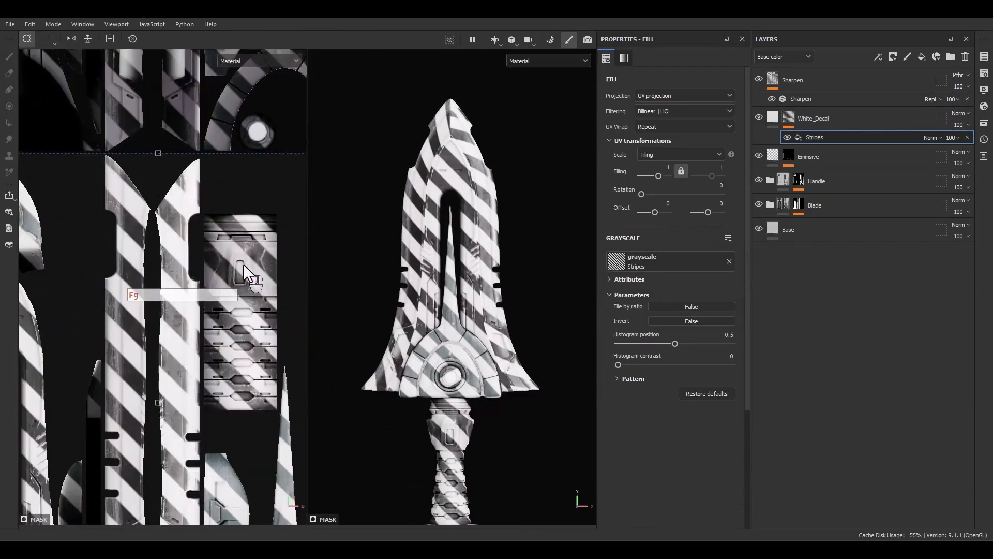
alt+middle_drag(221, 280, 173, 339)
scroll(173, 340, up, 2)
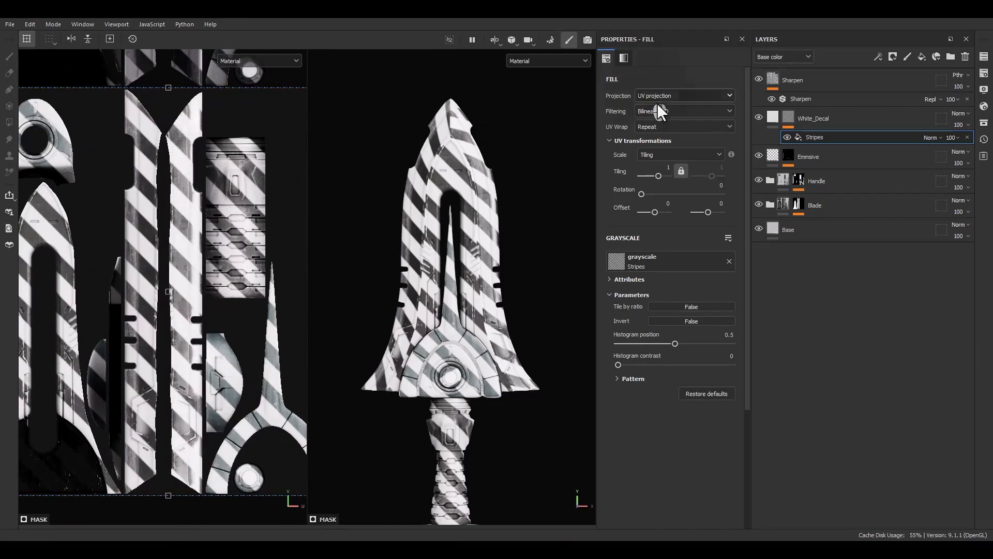
click(651, 128)
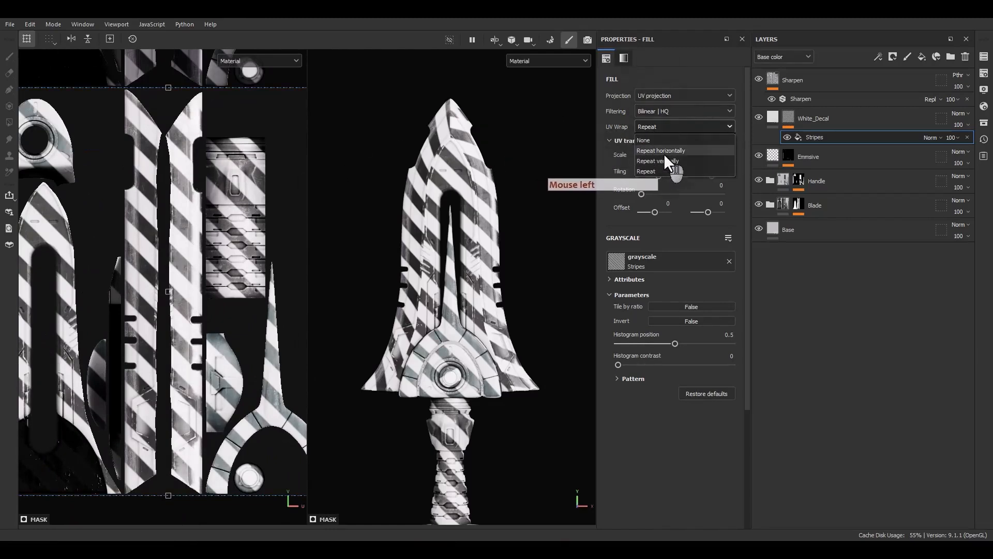
click(658, 162)
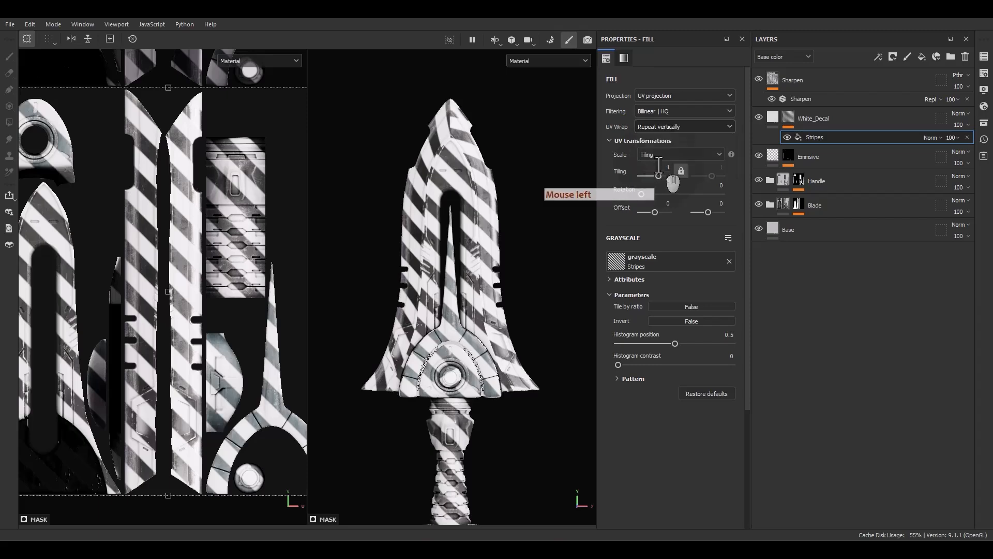
Scale the Stripes fill down to a tiling of about 10.77 and move it over the right-hand blade piece in the UV layout.
click(167, 227)
ctrl+shift+drag(276, 143, 160, 313)
scroll(160, 298, up, 6)
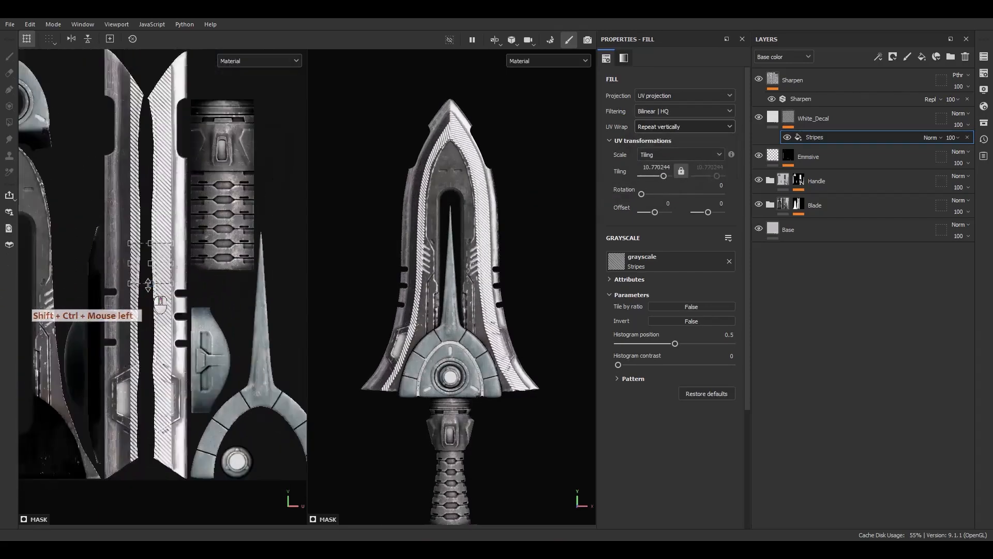
drag(165, 230, 184, 397)
alt+middle_drag(184, 396, 180, 268)
Set the Stripes tiling to 33 and place the column along the blade's inner edge, at offsets of about 0.017 and -0.406.
scroll(180, 268, up, 1)
drag(180, 268, 186, 309)
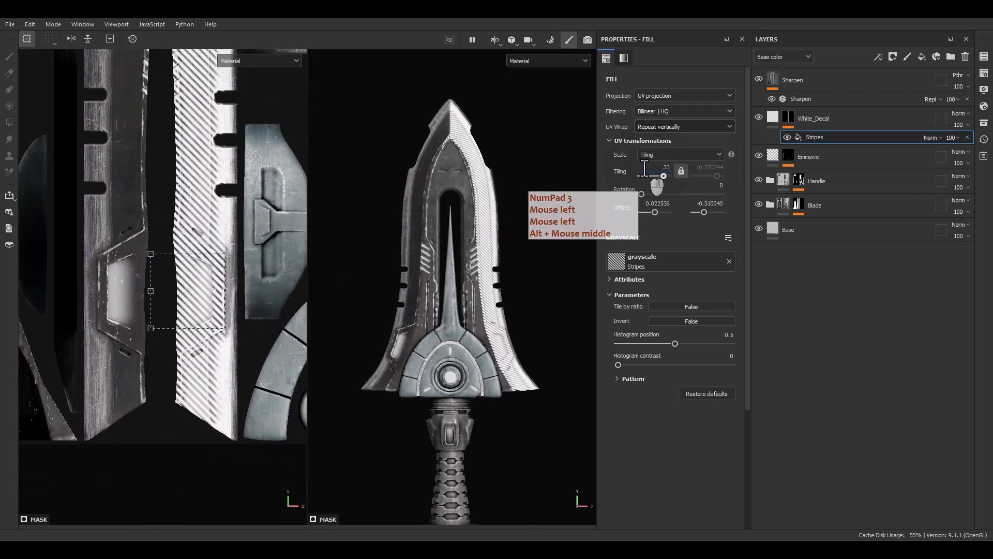
key(Return)
drag(173, 303, 180, 434)
scroll(162, 315, down, 3)
scroll(506, 325, up, 5)
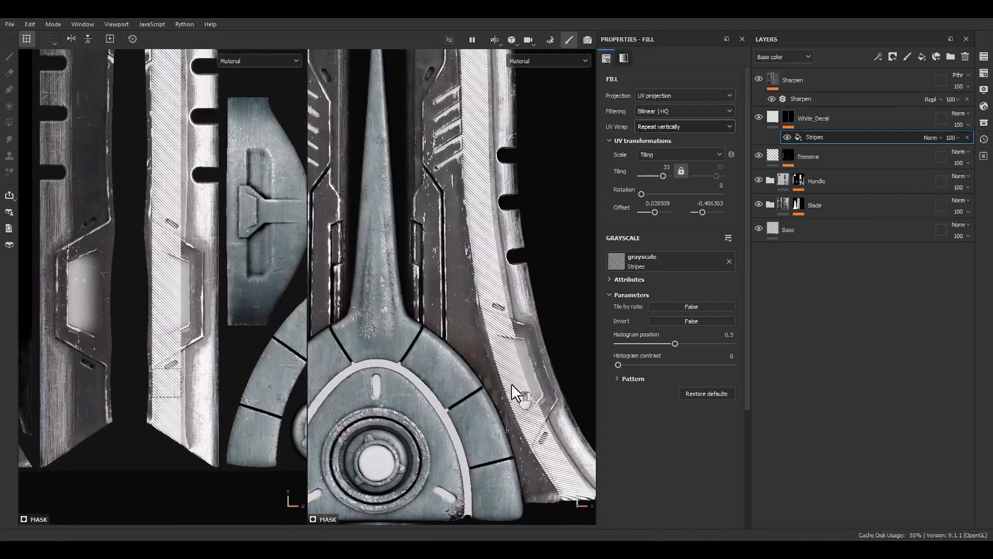
alt+drag(511, 383, 490, 356)
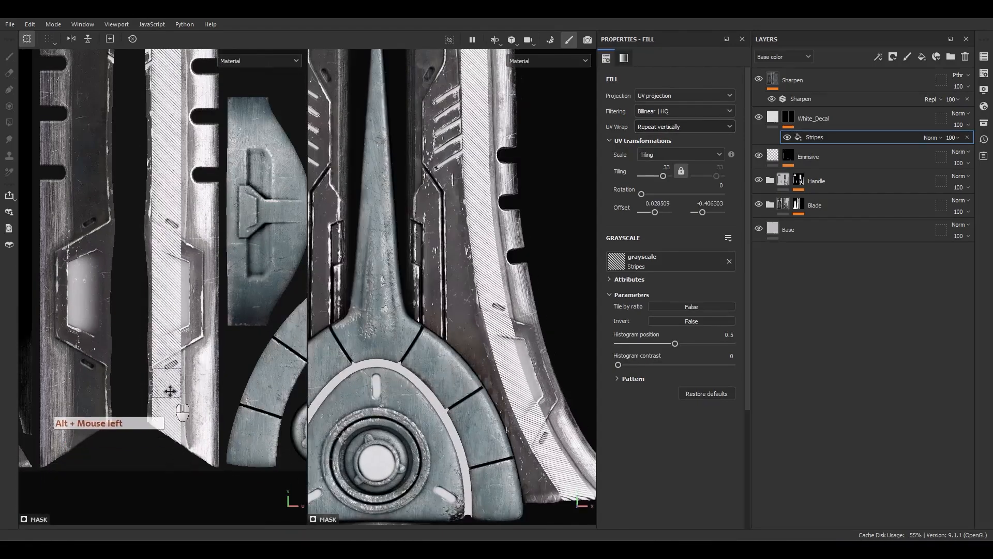
drag(171, 391, 160, 394)
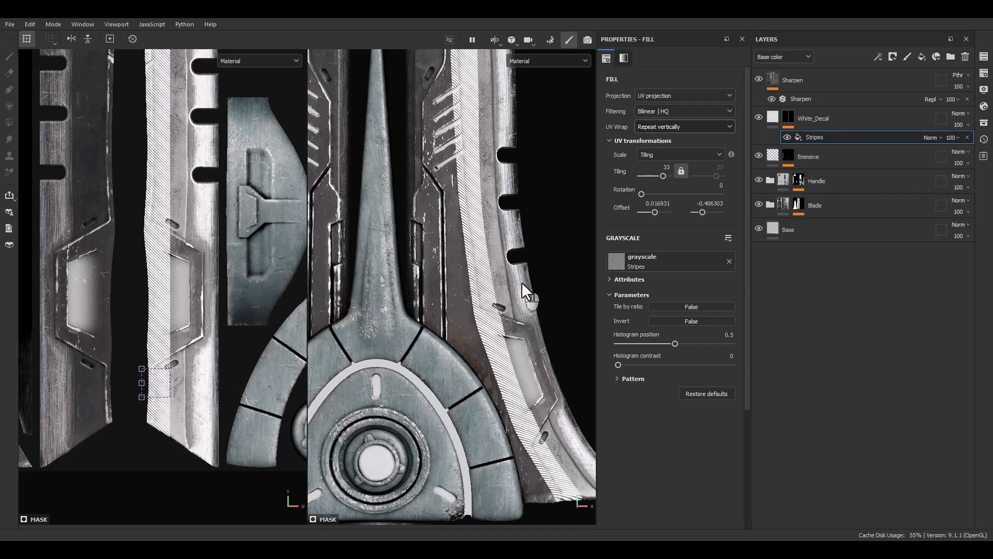
Set the Stripes pattern to 2 stripes with a shift of 2 and check the result along the blade.
click(623, 380)
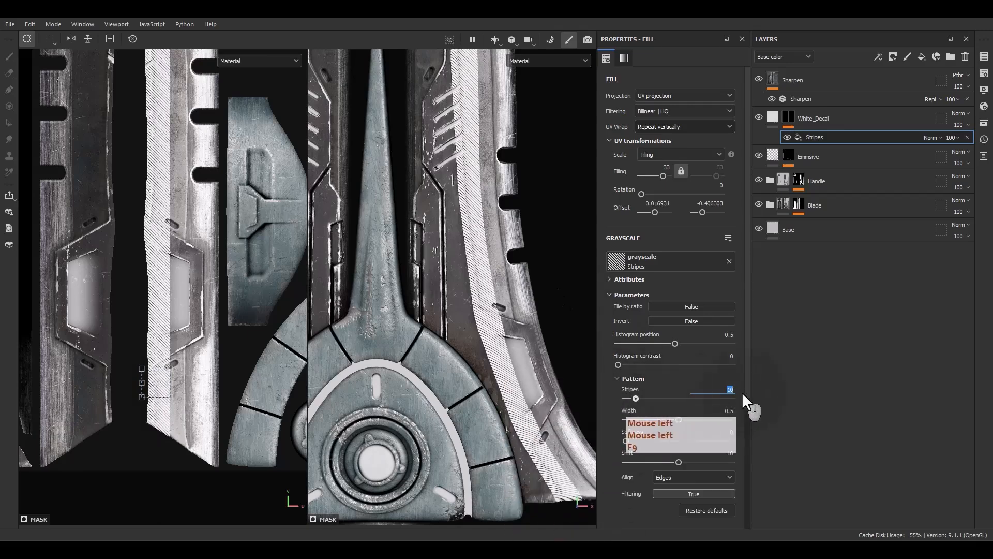
text(2)
key(Return)
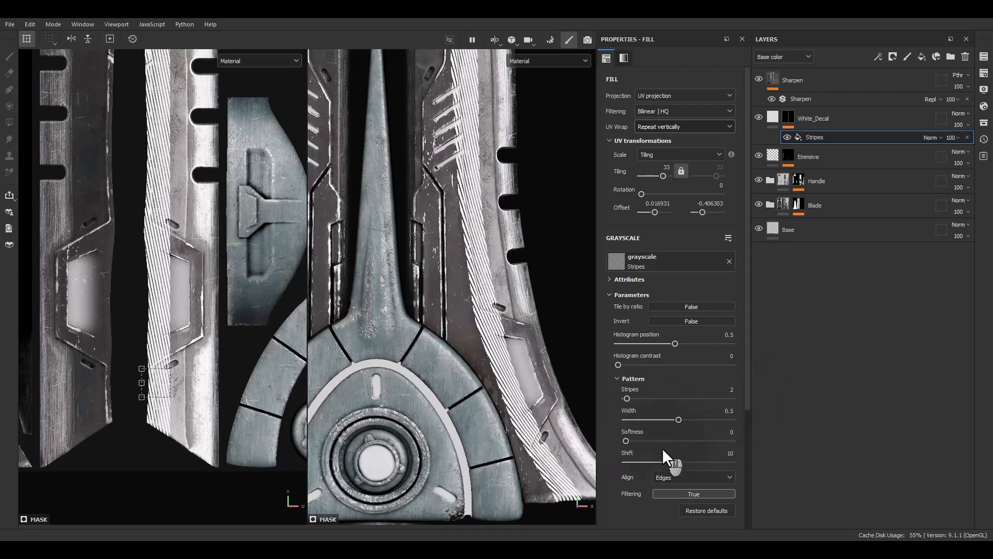
drag(674, 462, 634, 463)
alt+middle_drag(523, 268, 527, 533)
mouse_move(522, 290)
alt+mouse_down()
mouse_move(531, 356)
mouse_move(513, 333)
mouse_move(504, 281)
alt+mouse_up()
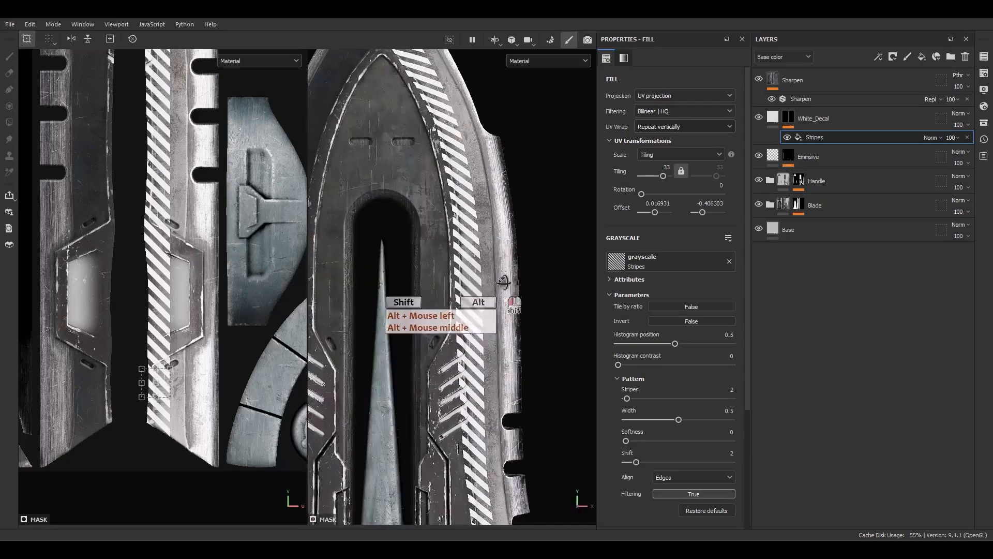
Examine the stripe pattern along the full blade, from the tip down to the lower cutouts and guard.
alt+middle_drag(487, 333, 494, 64)
alt+drag(485, 303, 436, 222)
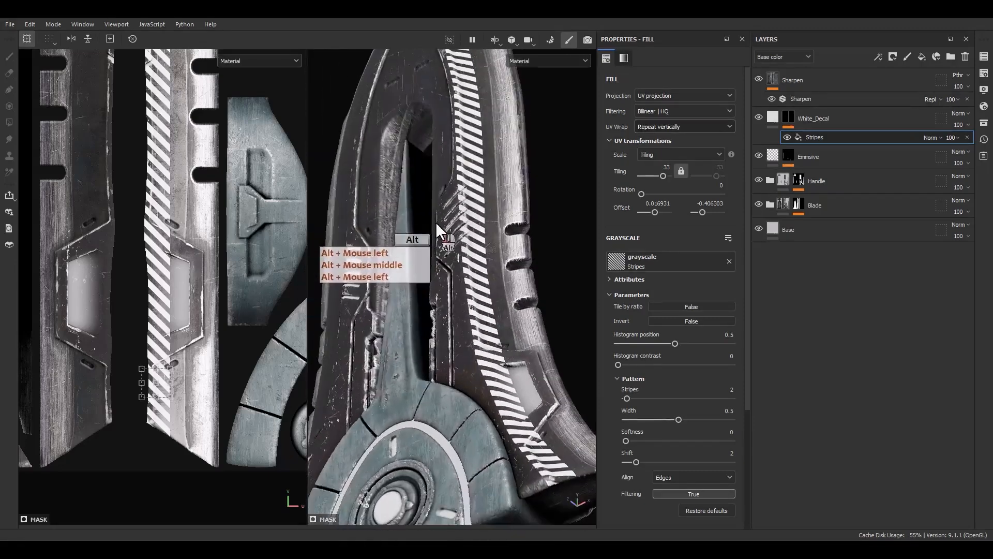
alt+middle_drag(509, 403, 531, 459)
scroll(532, 458, up, 4)
alt+drag(446, 305, 450, 409)
alt+middle_drag(462, 222, 487, 352)
alt+right_drag(489, 357, 455, 316)
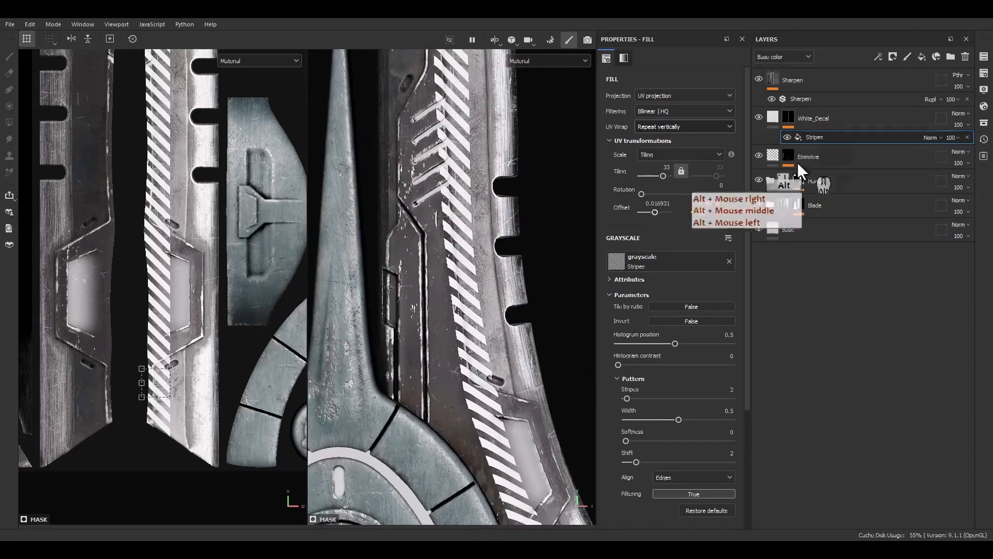
scroll(469, 330, down, 7)
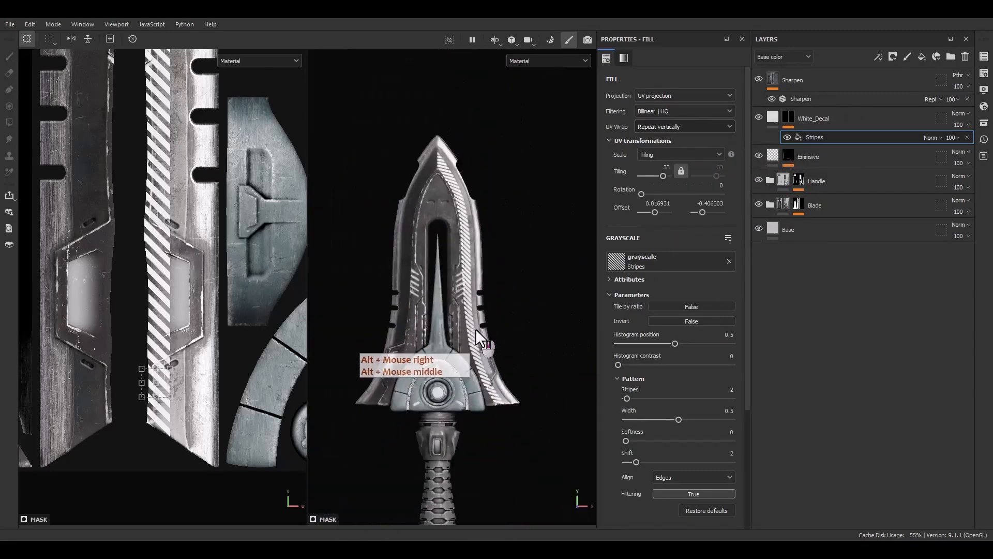
alt+middle_drag(476, 328, 483, 349)
scroll(455, 183, up, 2)
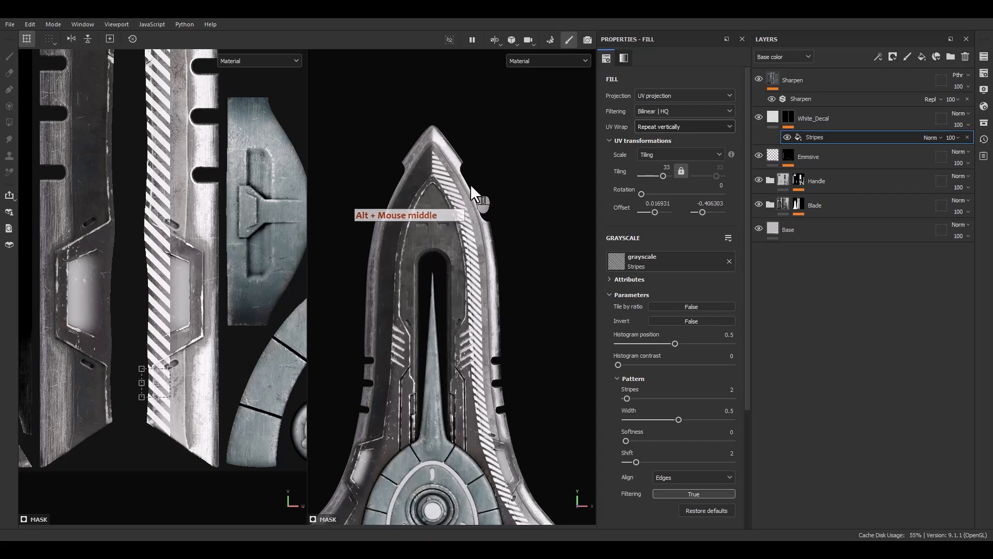
Duplicate the Stripes fill in the White_Decal mask and mirror the copy's stripes with a second tiling value of -33.
click(818, 138)
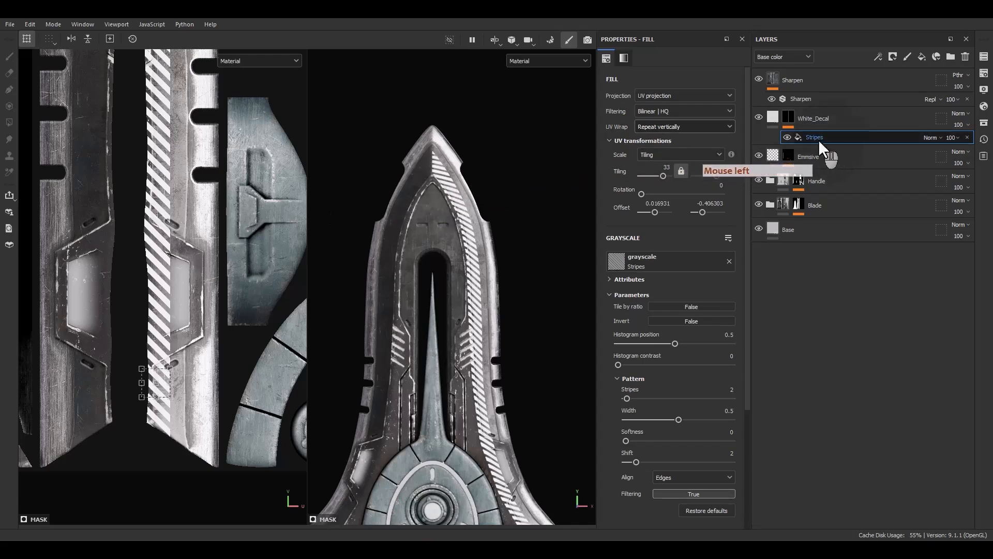
key(ctrl+d)
click(823, 137)
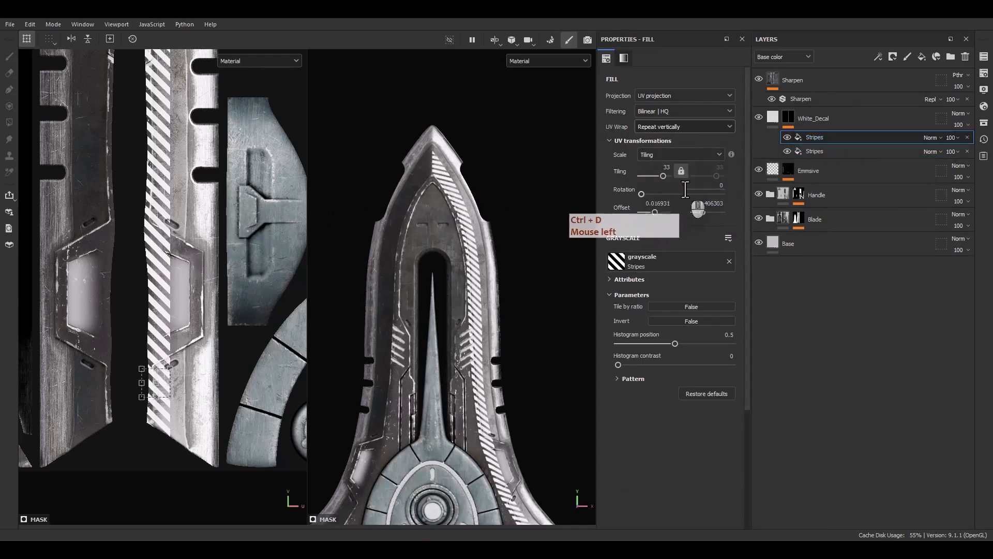
double_click(718, 168)
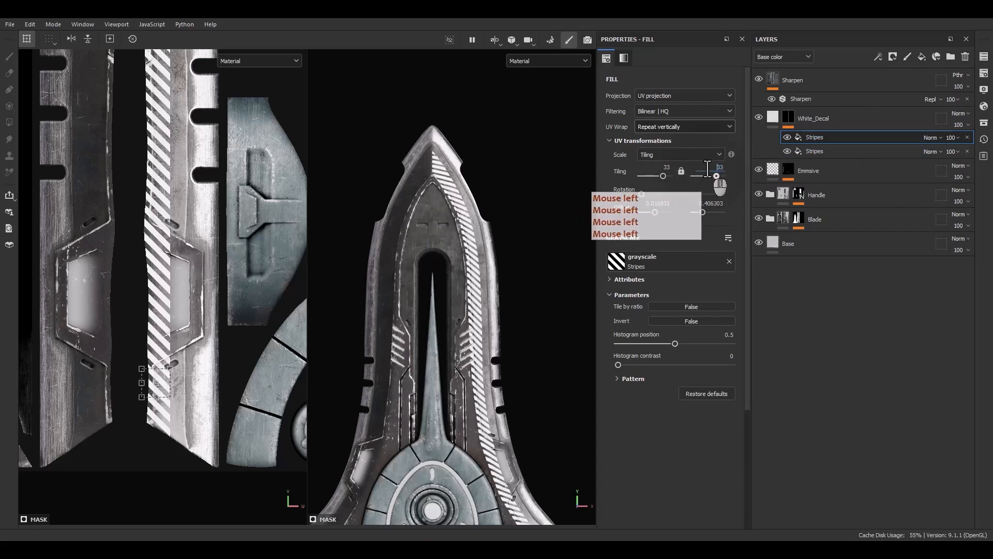
key(Return)
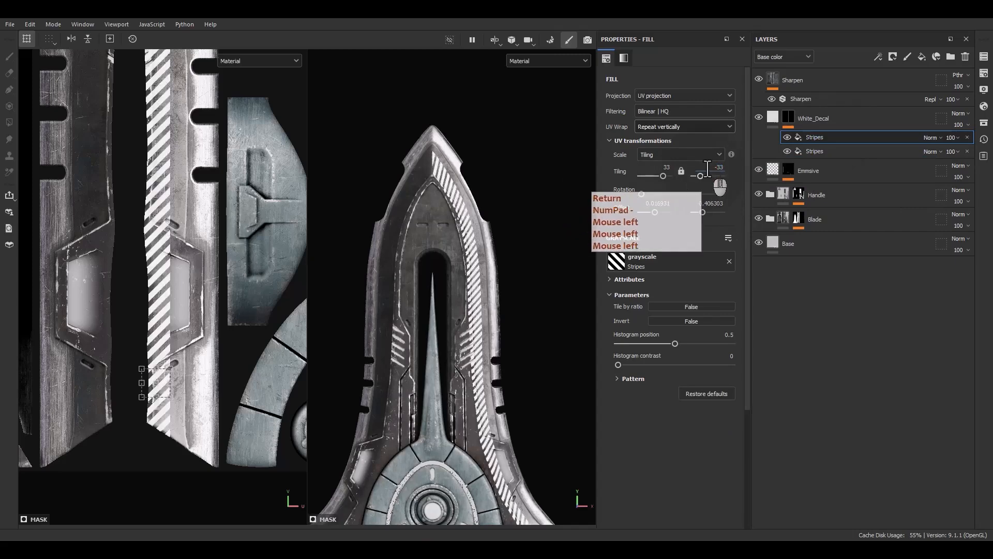
Move the duplicated stripe column onto the inner edge of the left-hand blade piece, at a horizontal offset of about -0.041.
scroll(172, 198, down, 2)
alt+middle_drag(172, 197, 194, 369)
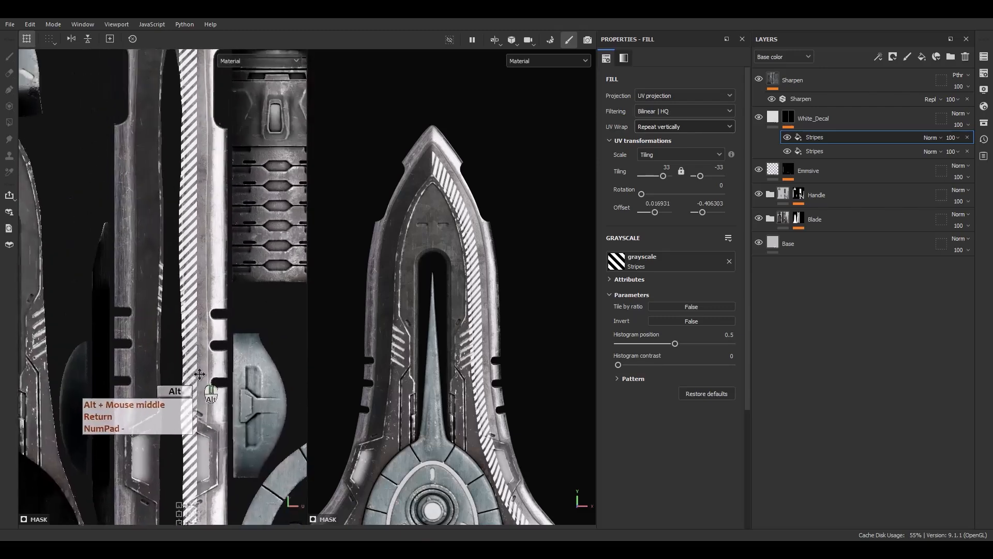
scroll(190, 263, down, 4)
scroll(158, 268, down, 4)
scroll(158, 268, down, 3)
scroll(194, 265, up, 2)
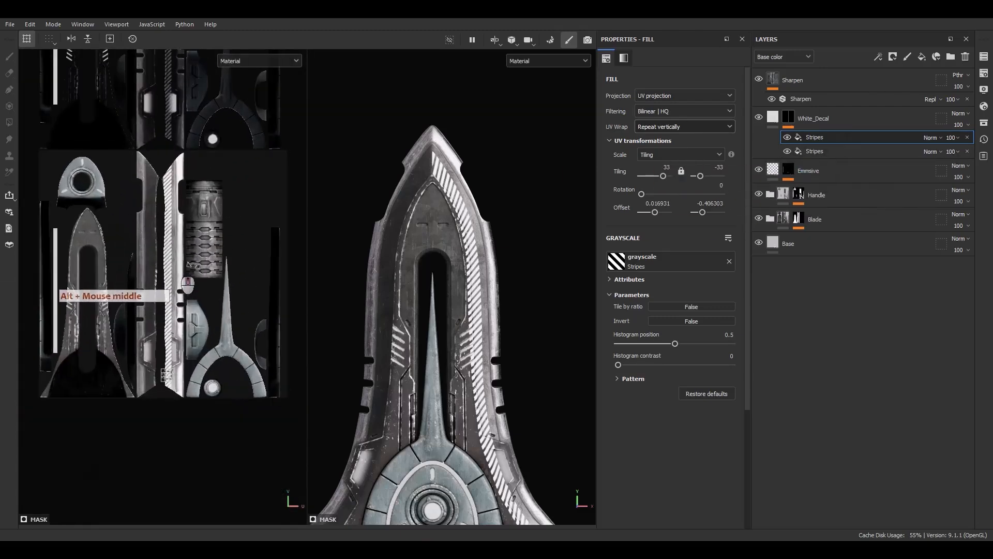
click(817, 137)
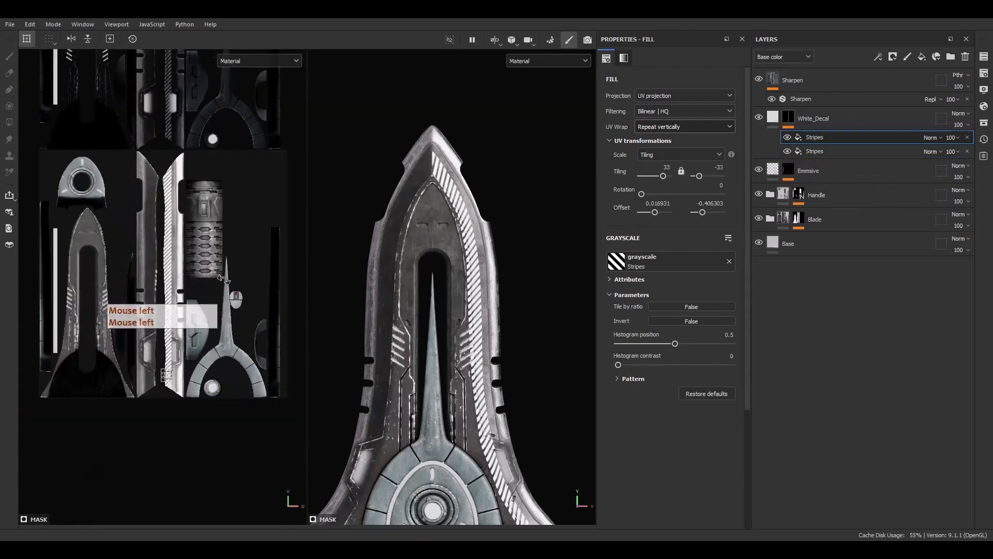
scroll(222, 277, up, 3)
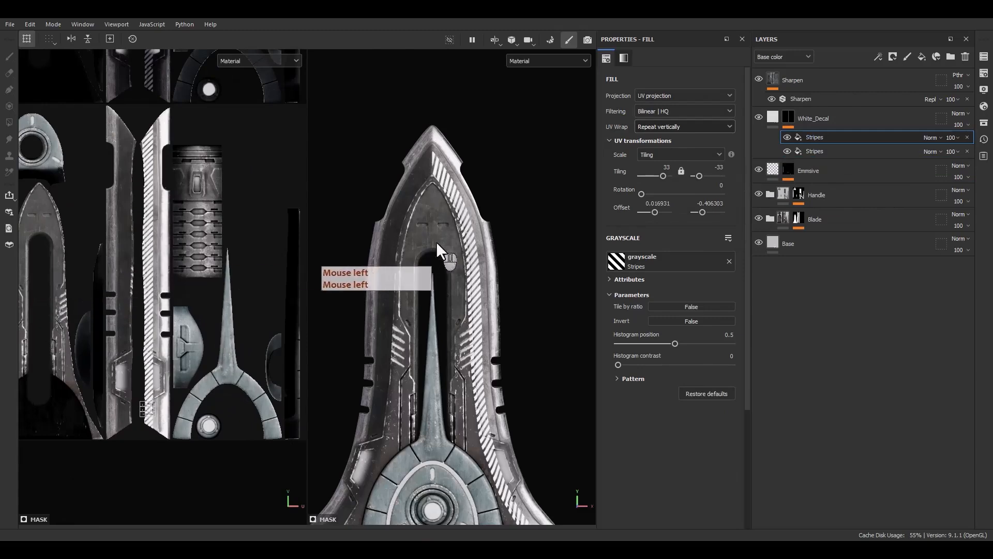
key(ctrl+z)
key(F9)
scroll(143, 422, up, 6)
shift+drag(193, 378, 99, 379)
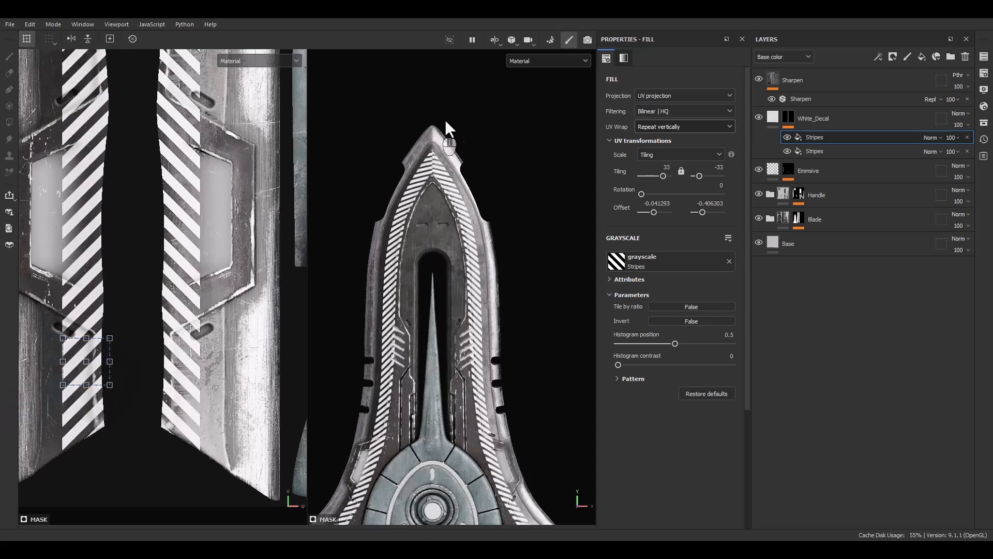
Fine-tune the duplicated stripes to offsets of about -0.039 and -0.399 so both columns meet in chevrons at the blade tip.
scroll(440, 141, up, 10)
alt+middle_drag(414, 243, 418, 294)
alt+shift+drag(418, 294, 420, 301)
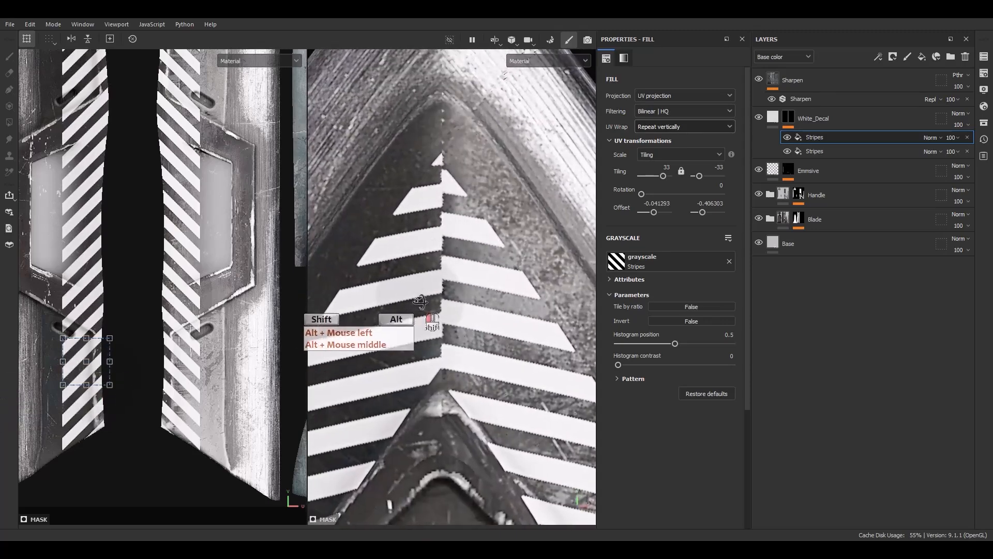
scroll(74, 368, up, 2)
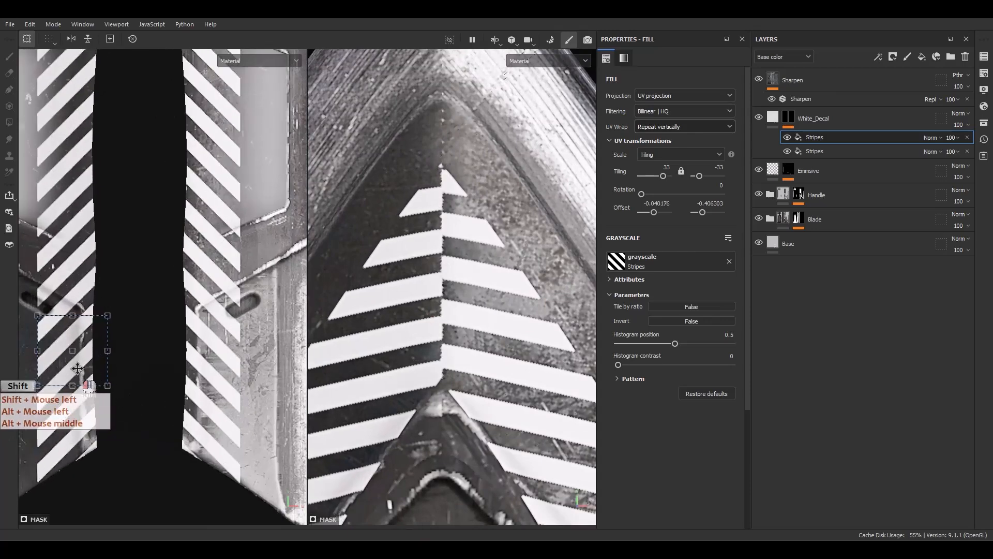
mouse_move(92, 368)
shift+mouse_down()
mouse_move(62, 370)
mouse_move(93, 365)
mouse_move(85, 374)
mouse_move(89, 364)
shift+mouse_up()
key(ctrl+z)
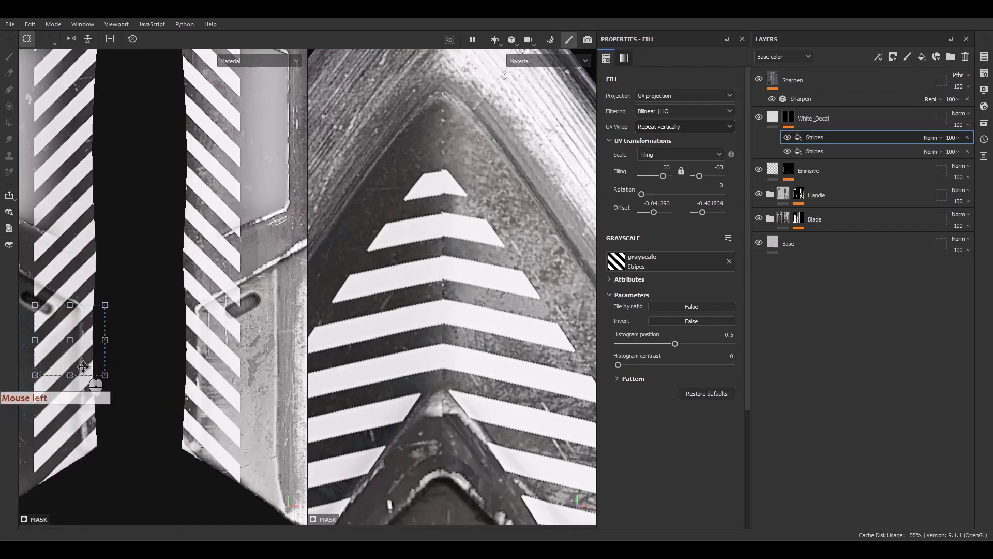
drag(82, 366, 88, 361)
scroll(500, 329, down, 3)
scroll(496, 324, down, 10)
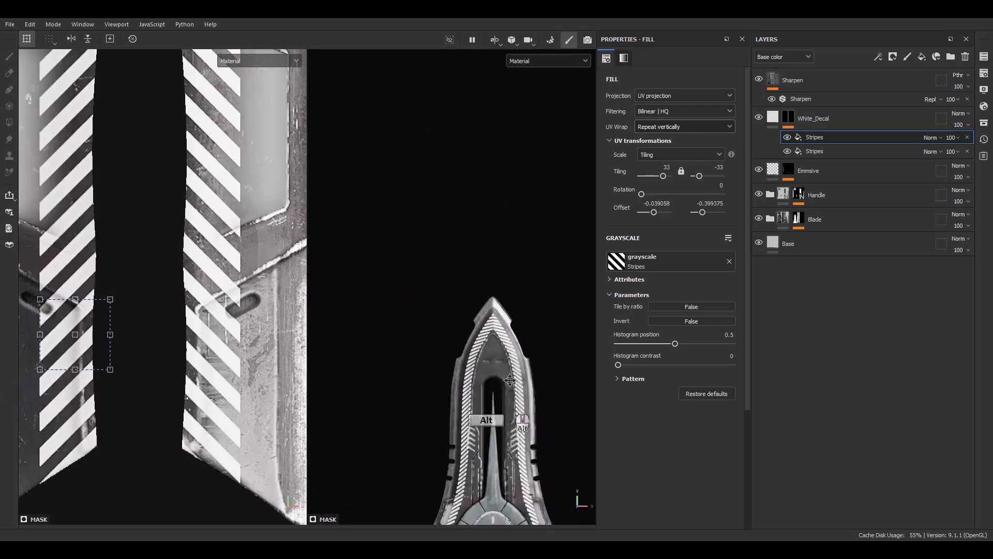
alt+middle_drag(509, 399, 506, 292)
alt+drag(520, 316, 489, 324)
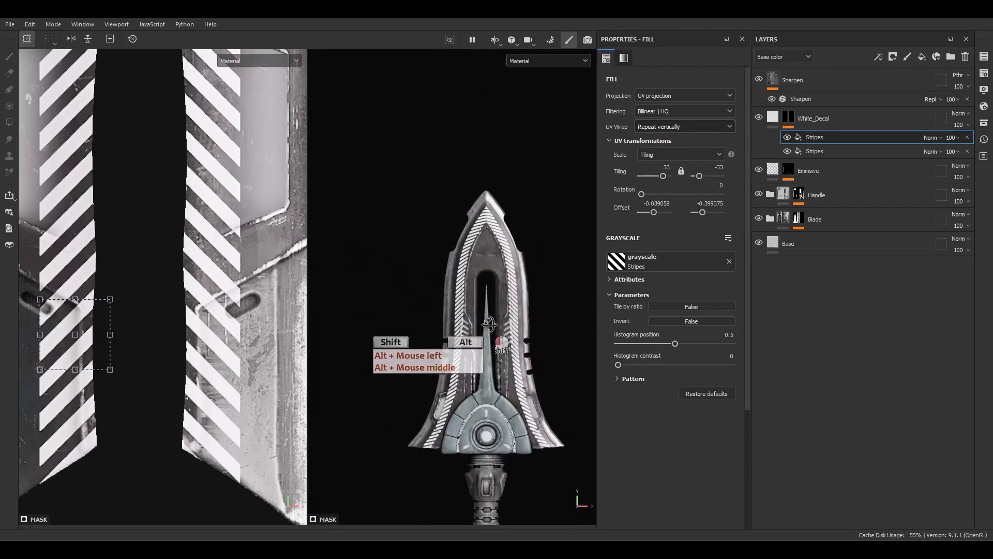
Add a fill to the White_Decal mask using the level1 mask anchor point and set its blending mode to Subtract.
right_click(805, 139)
click(836, 309)
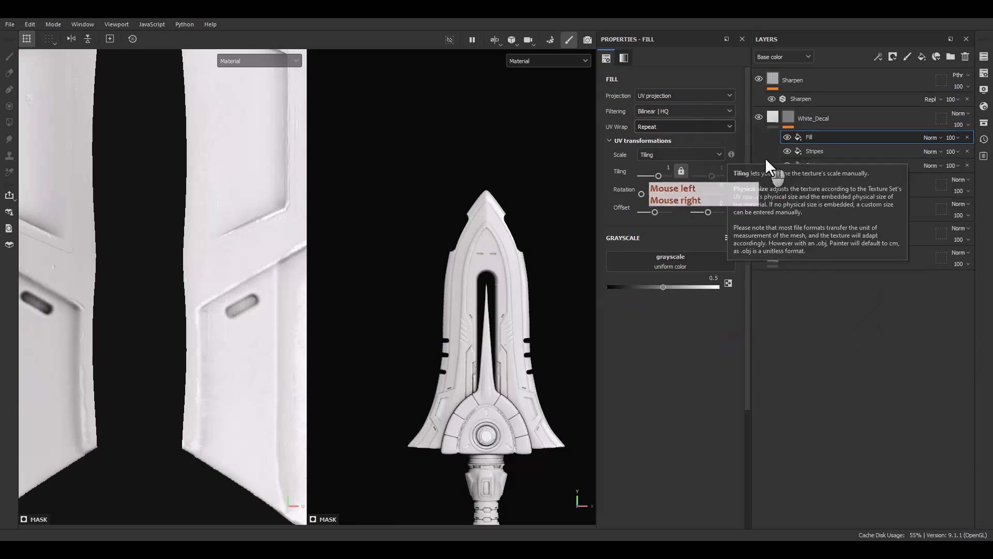
click(685, 263)
click(728, 269)
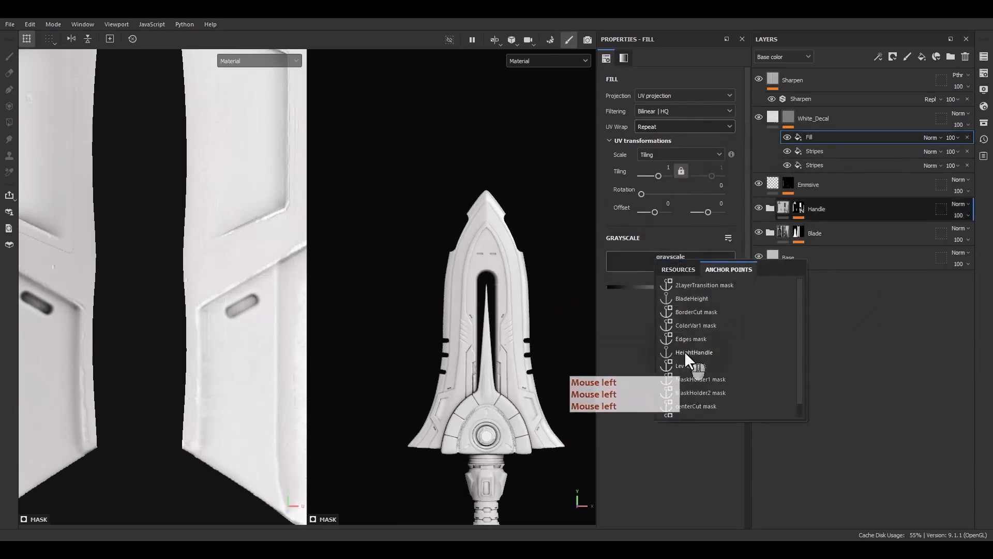
click(688, 407)
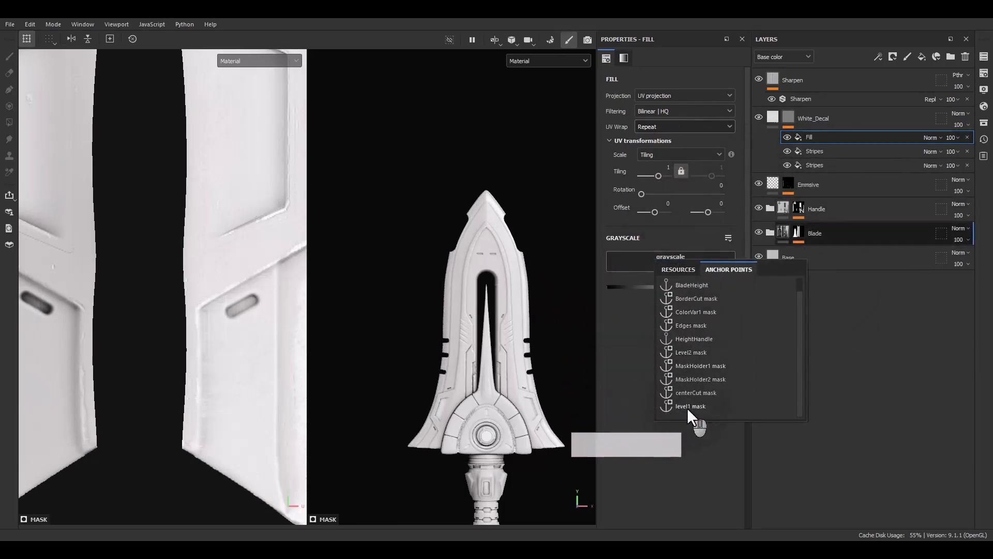
click(931, 138)
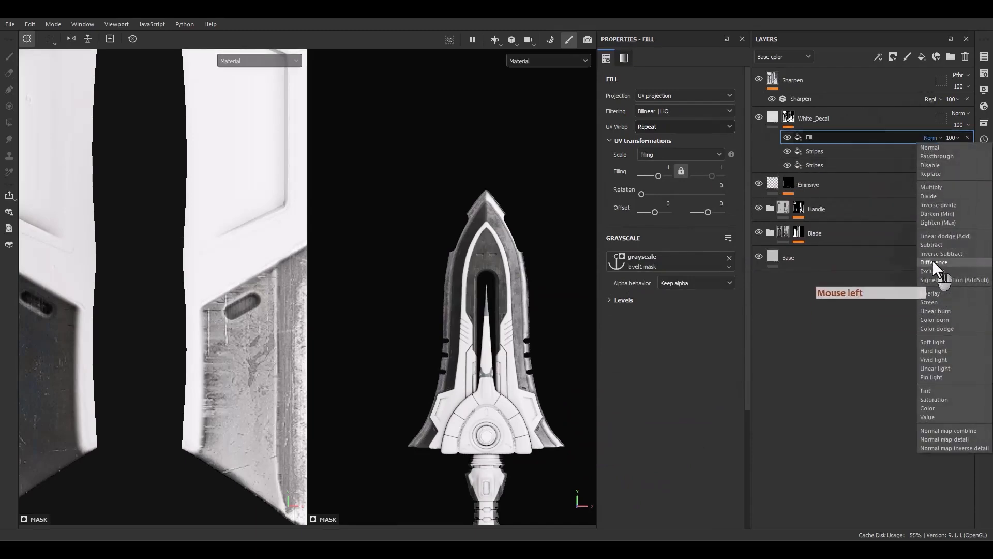
click(930, 247)
Examine the decal stripes and their mask around the lower blade panel and the engraved slots for stray fragments.
scroll(534, 451, up, 6)
alt+middle_drag(536, 433, 462, 412)
alt+drag(462, 411, 458, 441)
alt+click(455, 451)
alt+click(451, 357)
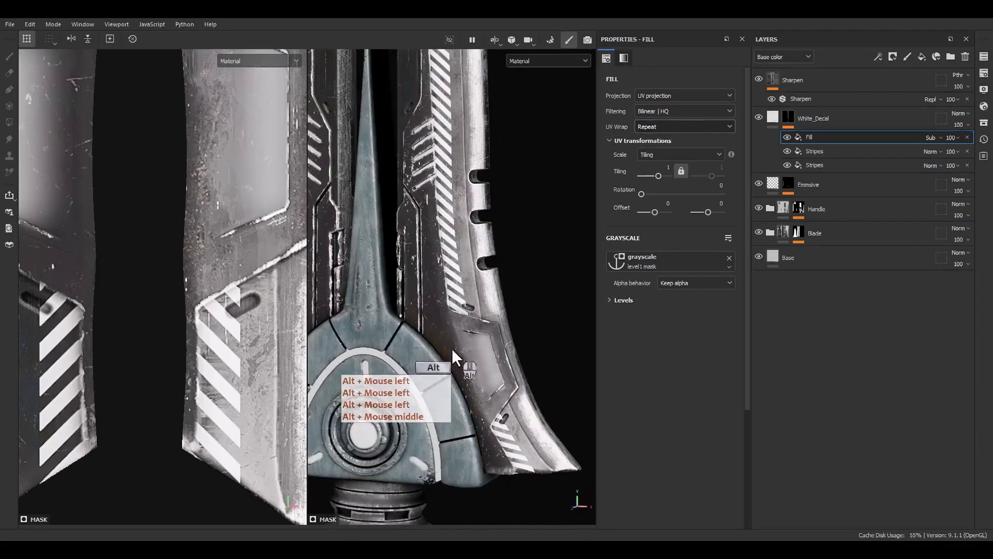
alt+click(797, 137)
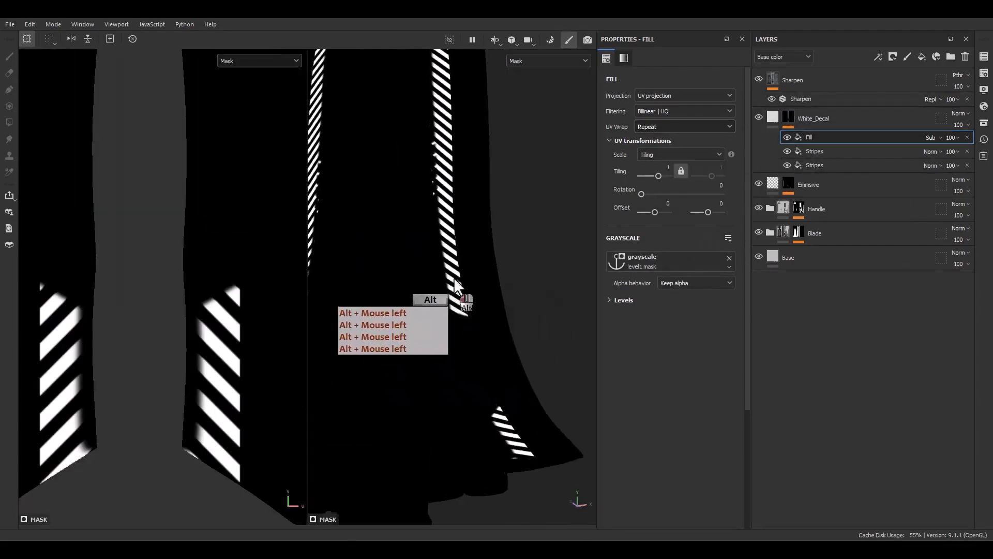
alt+drag(455, 281, 460, 243)
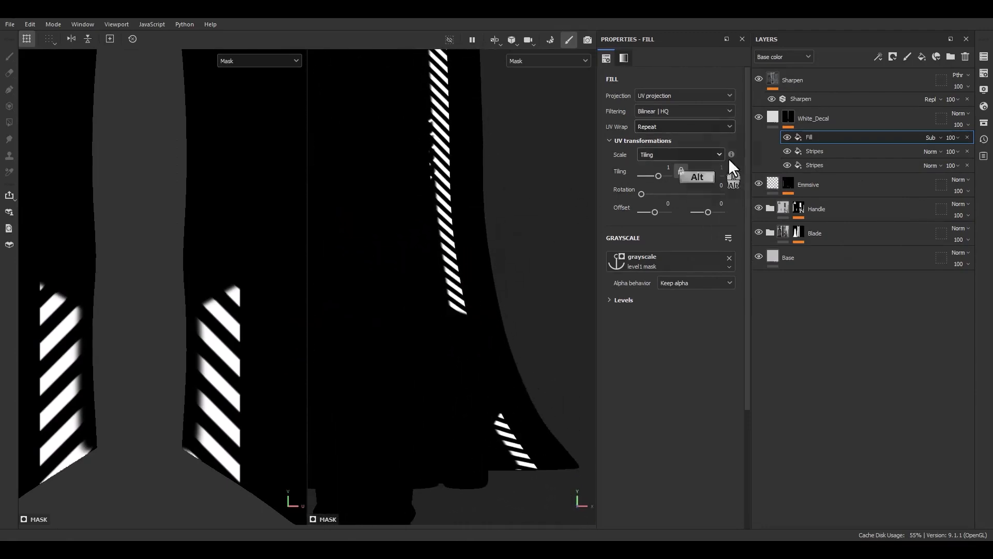
click(773, 118)
alt+middle_drag(443, 134, 429, 236)
alt+drag(429, 236, 445, 259)
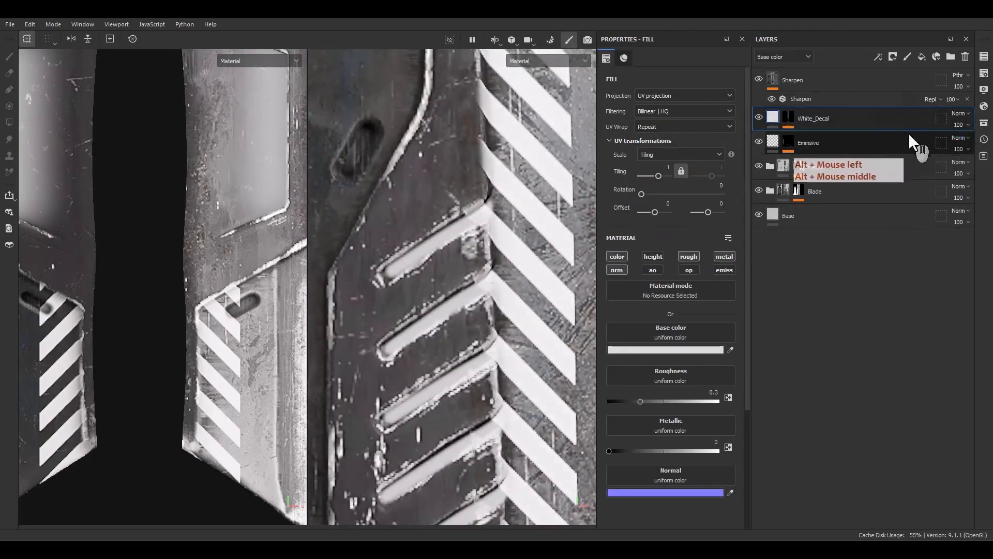
Add a Paint effect on top of the White_Decal mask stack and set its blending mode to Subtract.
key(F9)
alt+click(787, 119)
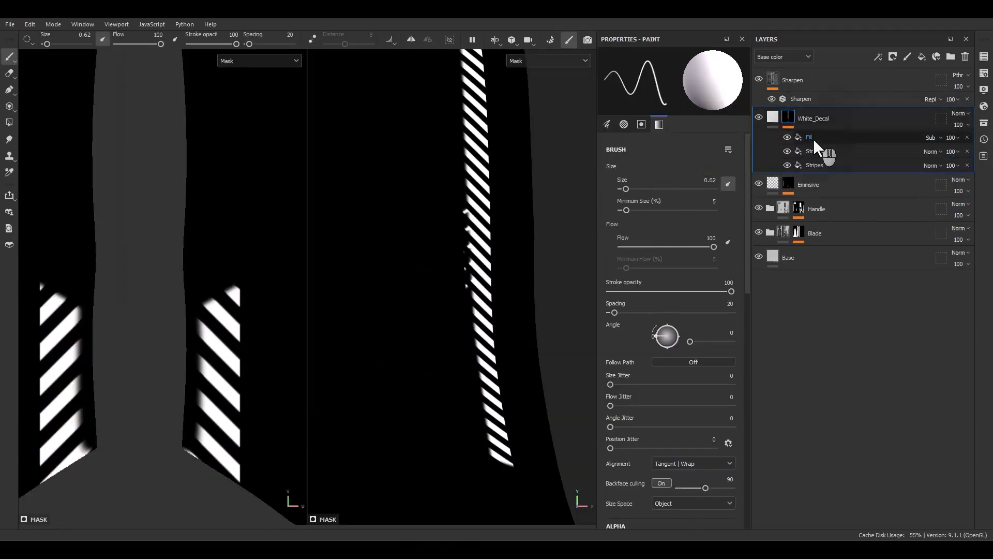
right_click(813, 138)
click(842, 313)
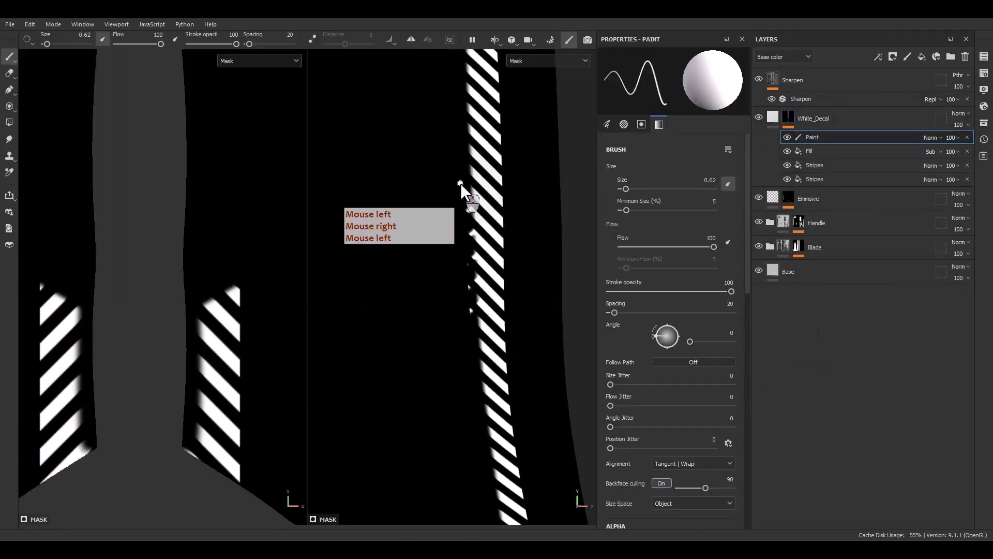
click(931, 137)
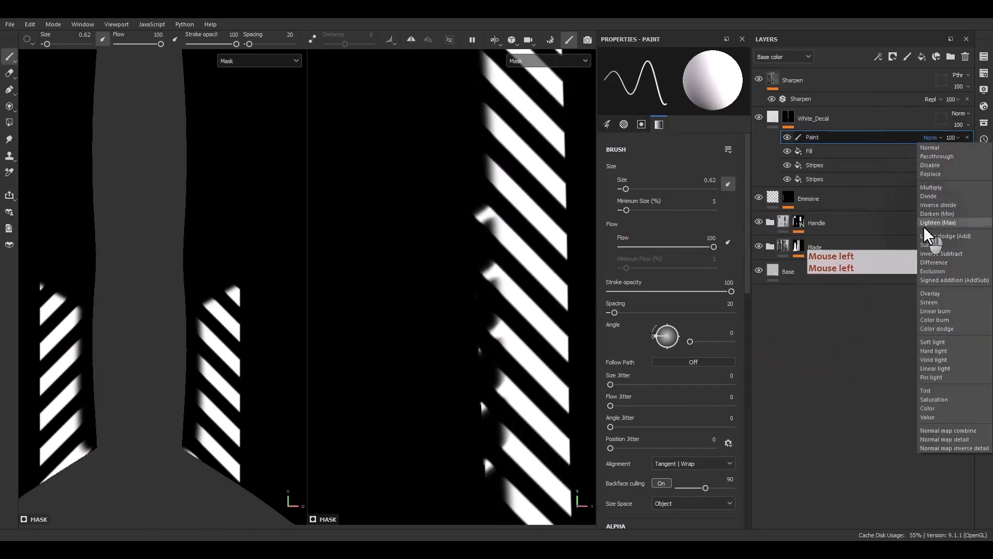
click(931, 245)
Paint out the stray mask specks along the inner edge of the right-hand stripe column with a straight stroke.
click(481, 198)
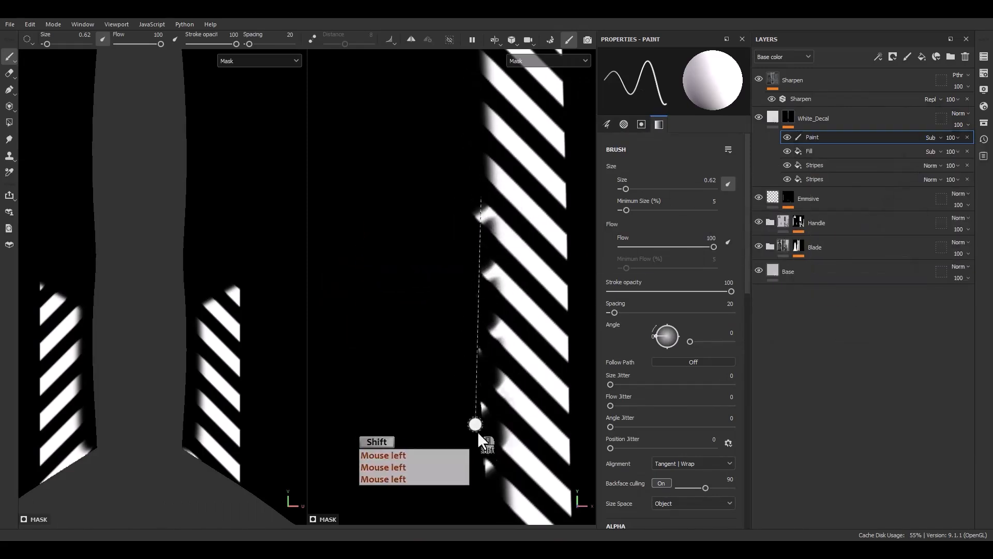
shift+click(488, 472)
scroll(483, 324, down, 5)
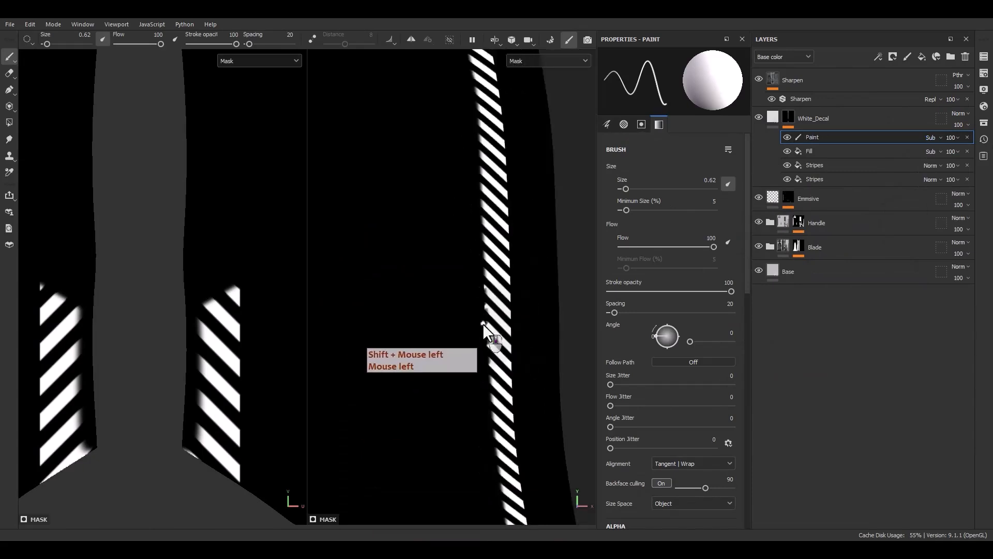
Paint out the stray mask specks along the inner edge of the left-hand stripe column and check both columns.
scroll(482, 324, down, 5)
alt+middle_drag(439, 335, 520, 288)
scroll(468, 367, up, 4)
scroll(488, 155, up, 5)
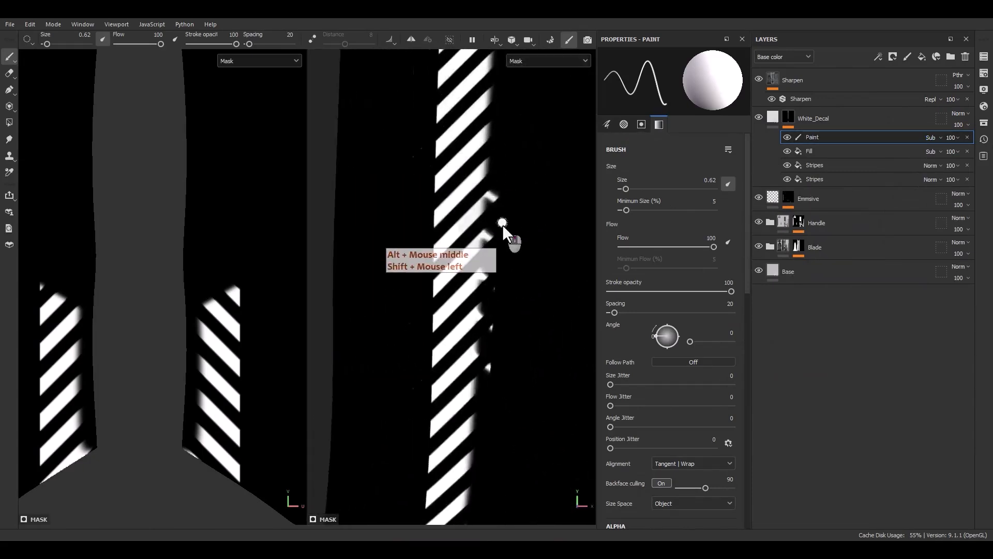
alt+middle_drag(501, 225, 488, 172)
shift+click(504, 458)
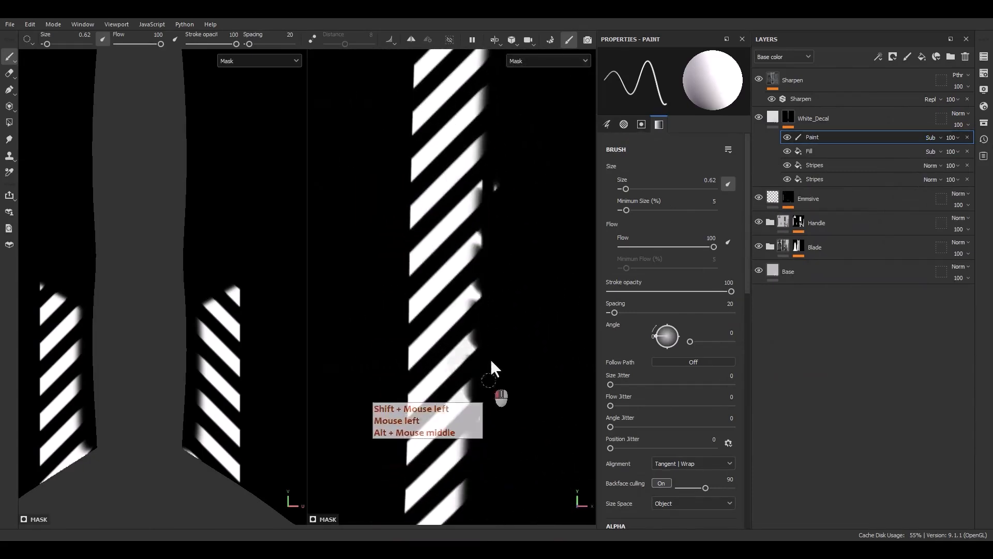
click(503, 166)
scroll(518, 413, down, 5)
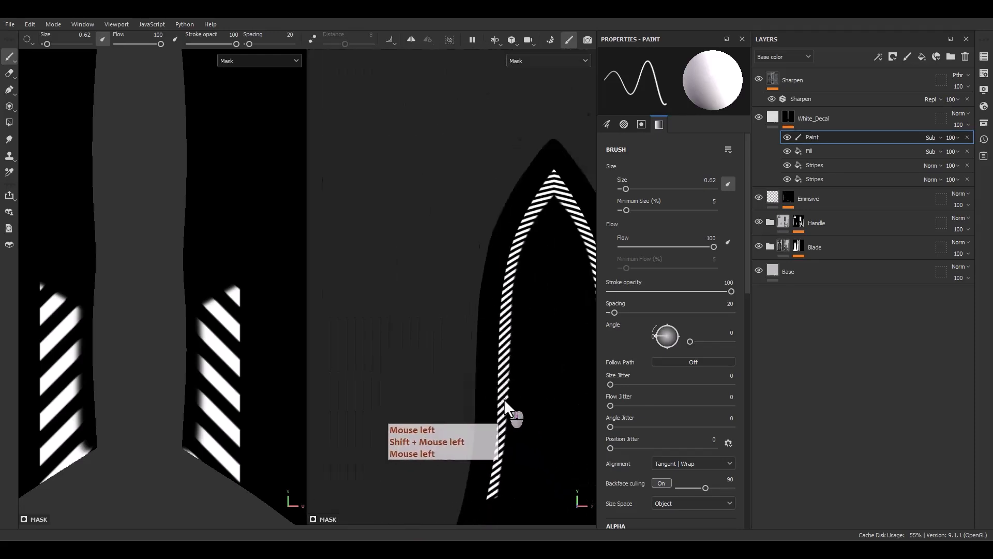
alt+middle_drag(504, 398, 465, 299)
scroll(514, 334, up, 5)
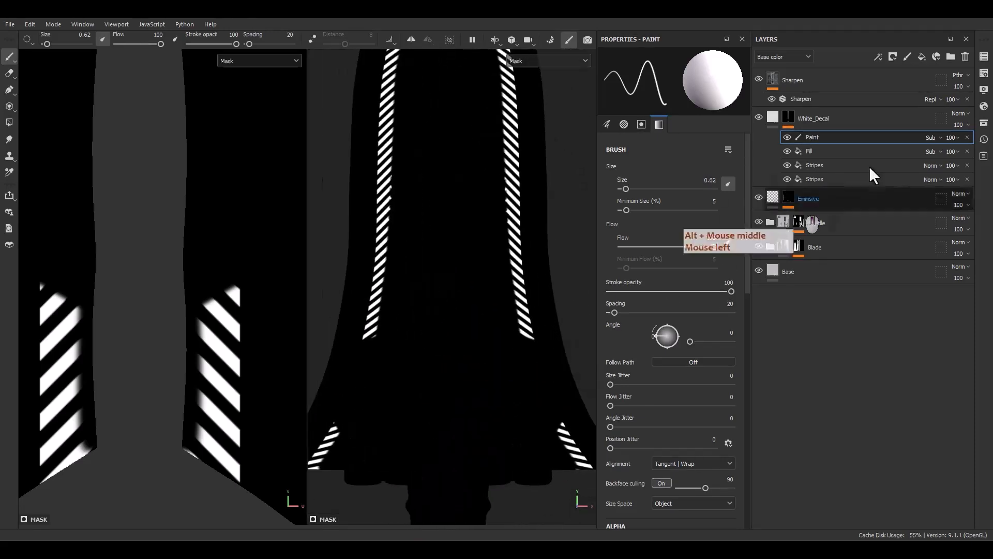
Paint the White_Decal stripes out of the engraved slot on the lower blade panel using the mask's Paint effect.
click(778, 119)
alt+middle_drag(560, 440, 507, 364)
scroll(521, 344, up, 10)
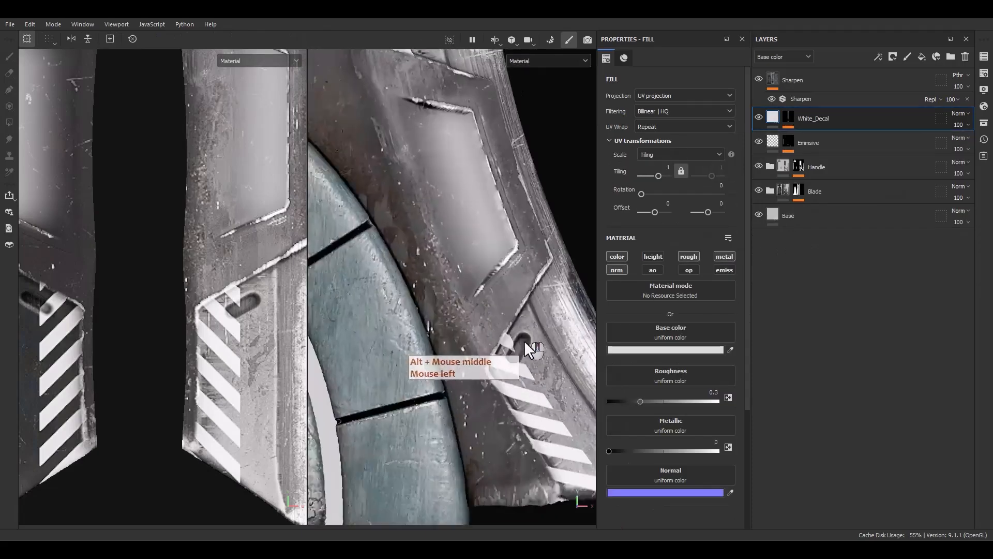
alt+click(788, 118)
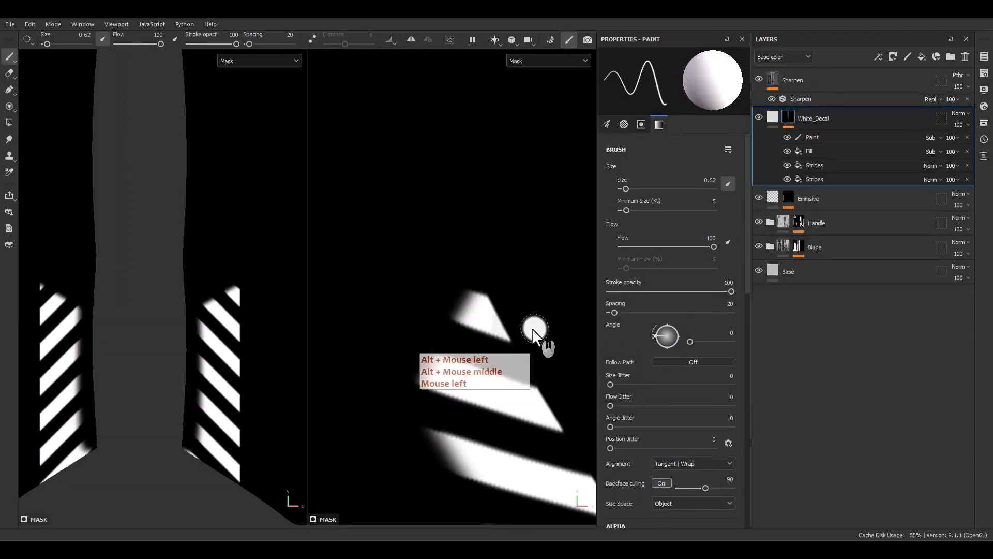
double_click(771, 117)
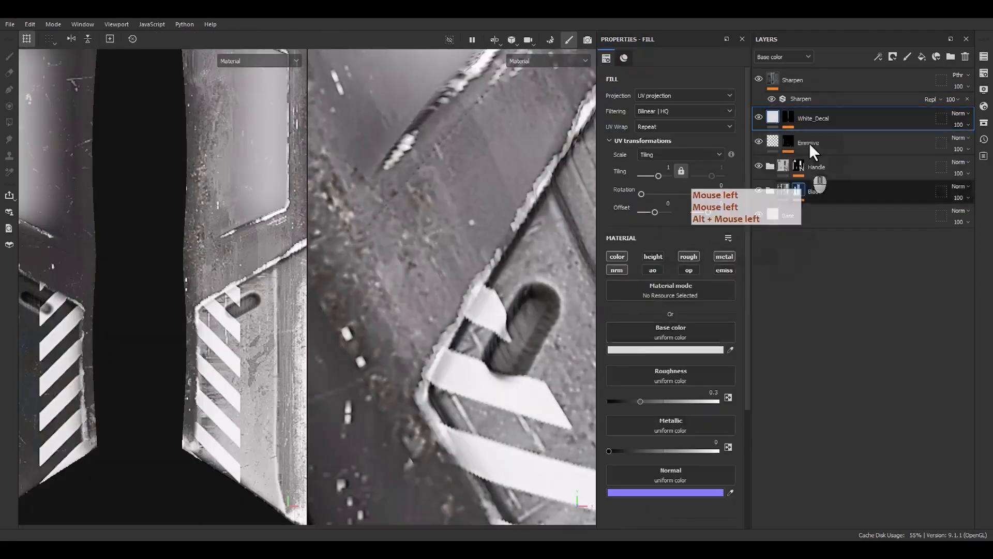
click(815, 132)
click(811, 140)
scroll(535, 320, up, 3)
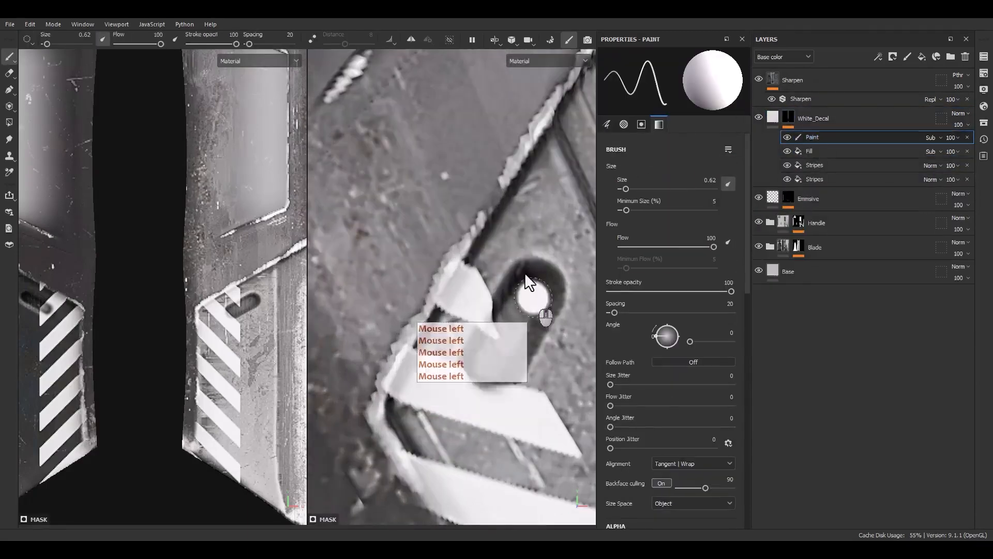
mouse_move(483, 352)
mouse_down()
mouse_move(497, 320)
mouse_move(473, 363)
mouse_up()
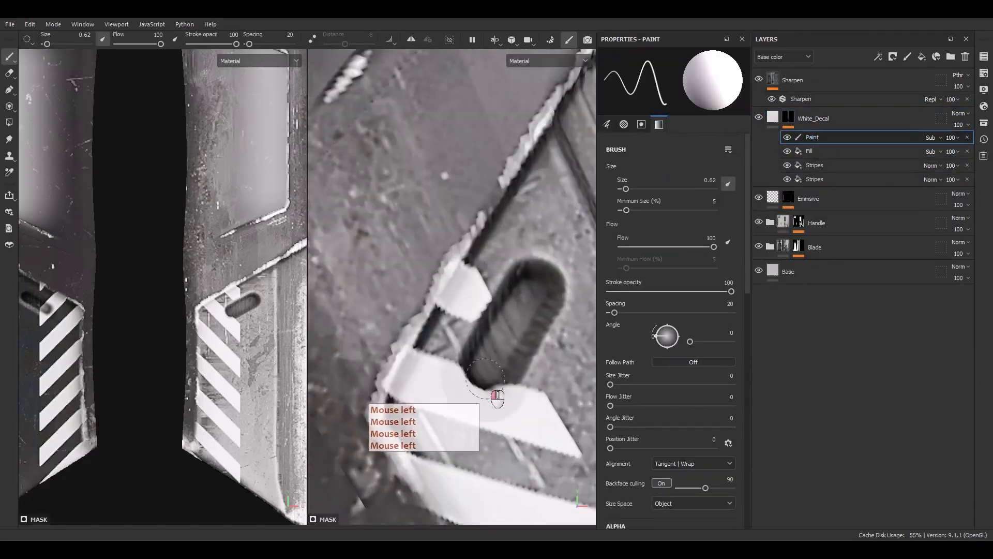
mouse_move(497, 397)
mouse_down()
mouse_move(473, 397)
mouse_move(502, 394)
mouse_up()
Paint the stripe overlap out of the engraved slot at the lower end of the long right-hand stripe column.
scroll(534, 324, down, 9)
alt+middle_drag(462, 243, 468, 318)
scroll(474, 257, up, 3)
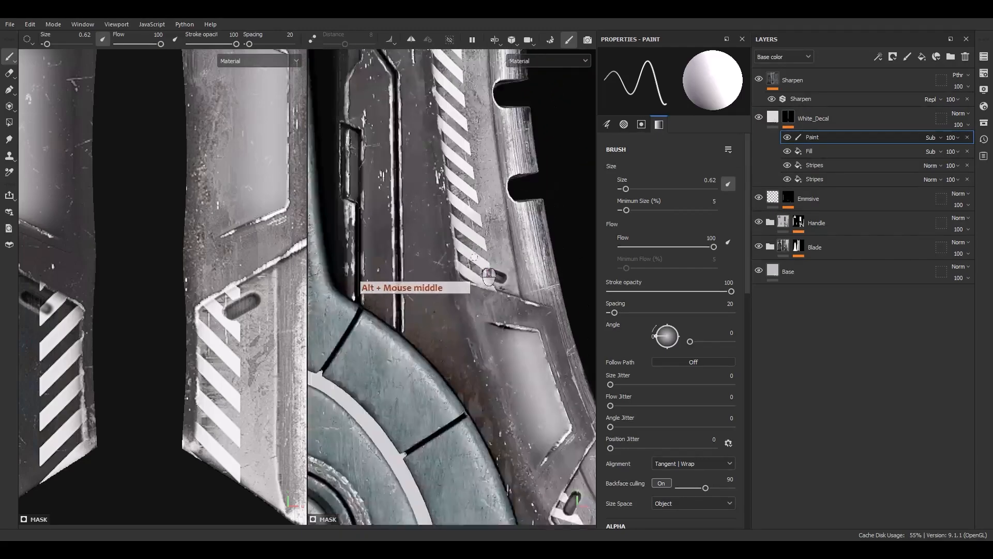
scroll(474, 257, up, 5)
click(506, 282)
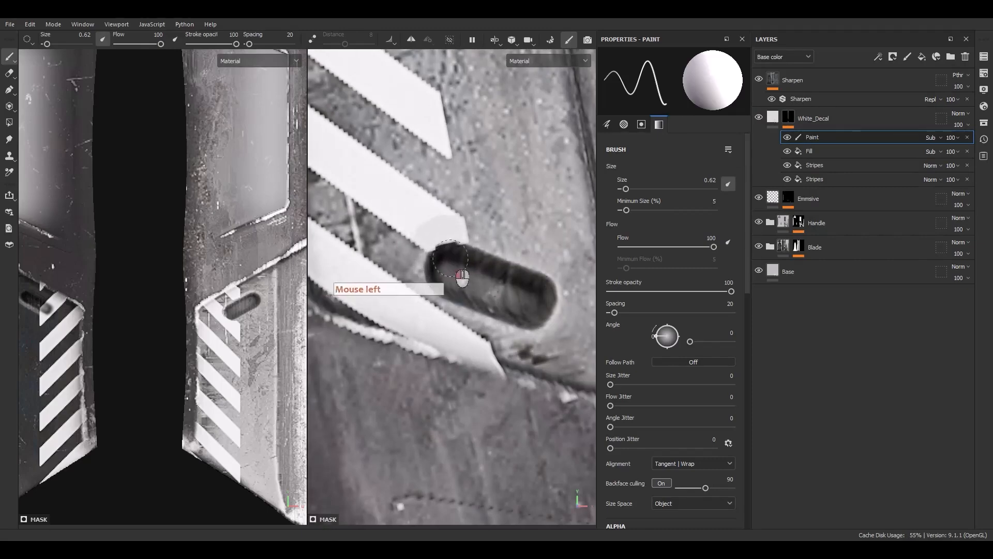
scroll(520, 346, down, 5)
scroll(501, 345, up, 5)
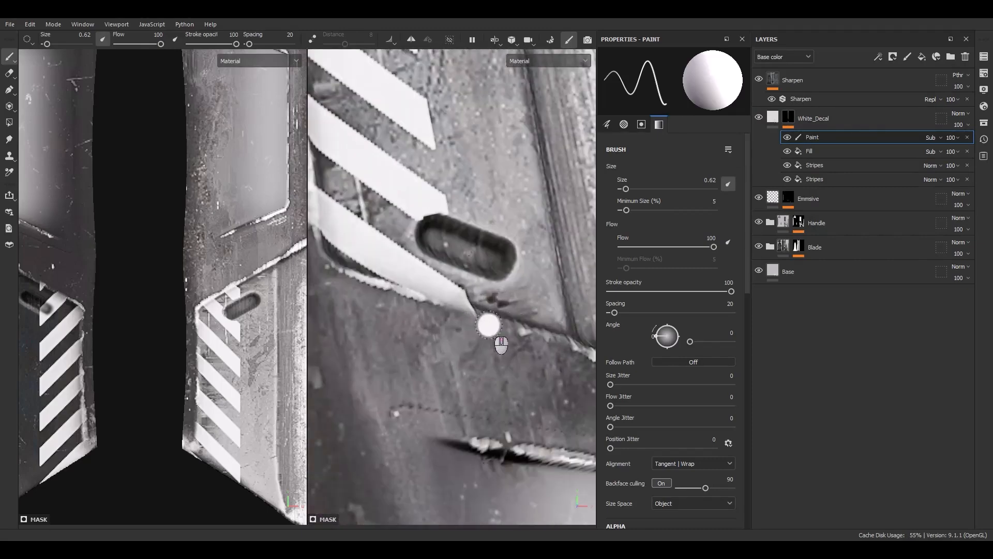
Trim the decal off the raised inner border along the lower part of the right-hand stripe column with straight strokes.
alt+middle_drag(343, 281, 464, 461)
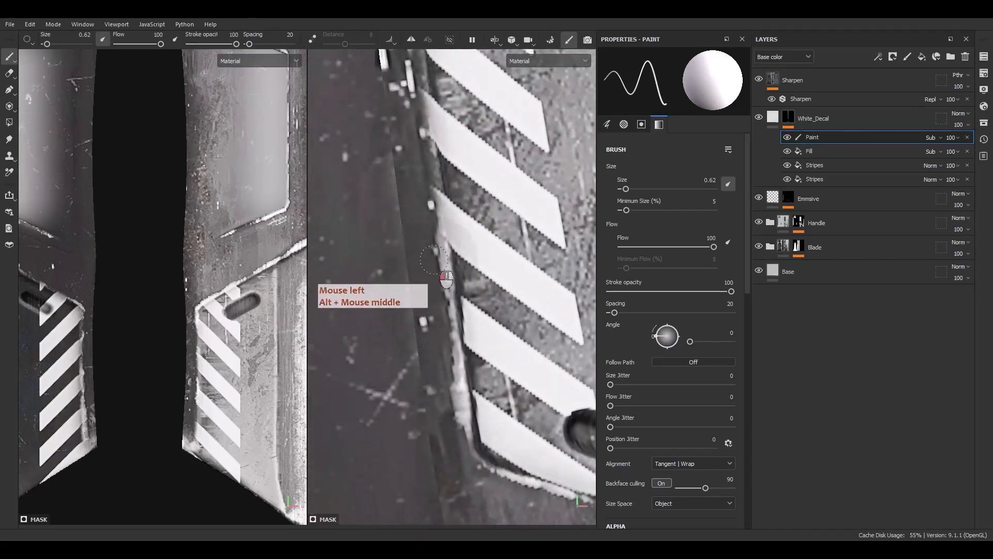
alt+middle_drag(393, 62, 416, 481)
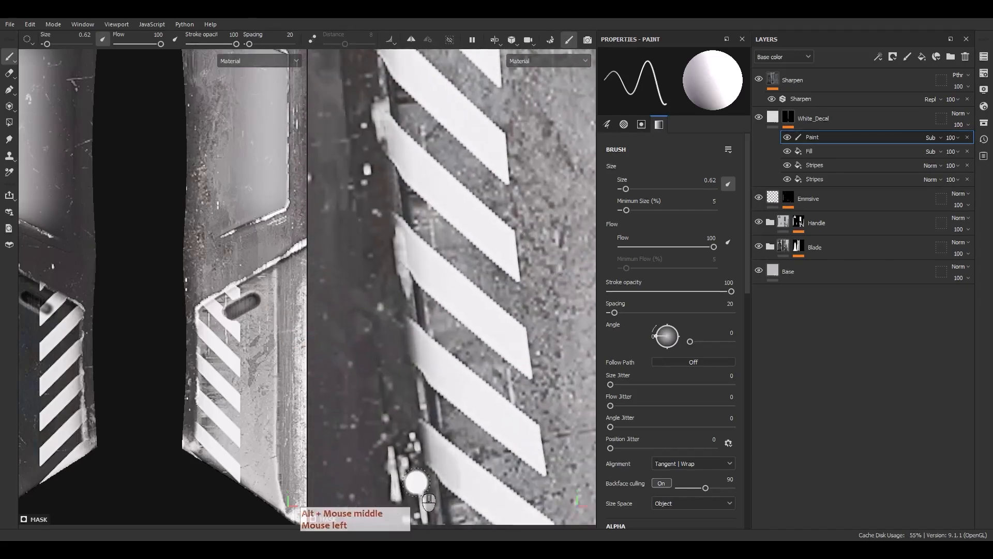
shift+click(389, 178)
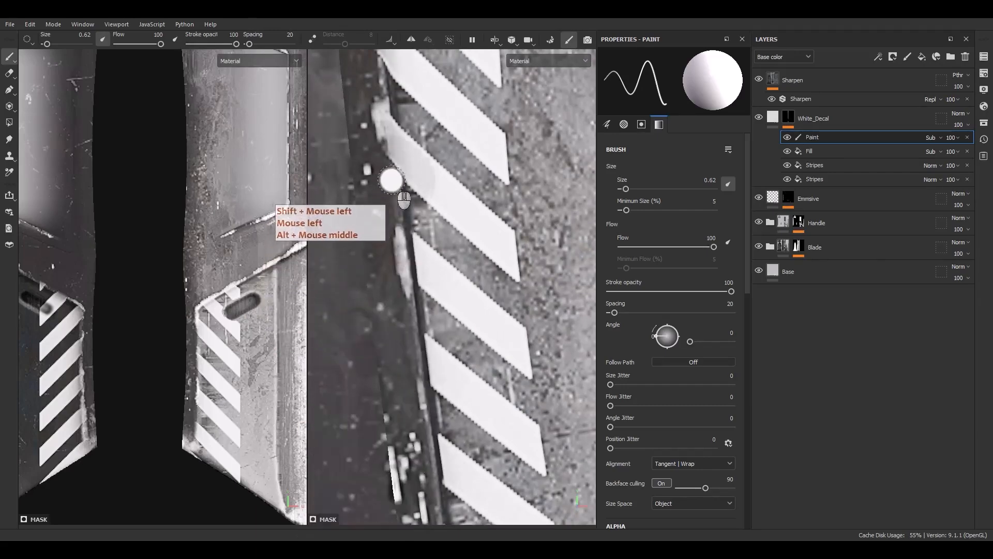
alt+middle_drag(389, 179, 459, 377)
click(456, 371)
shift+click(433, 99)
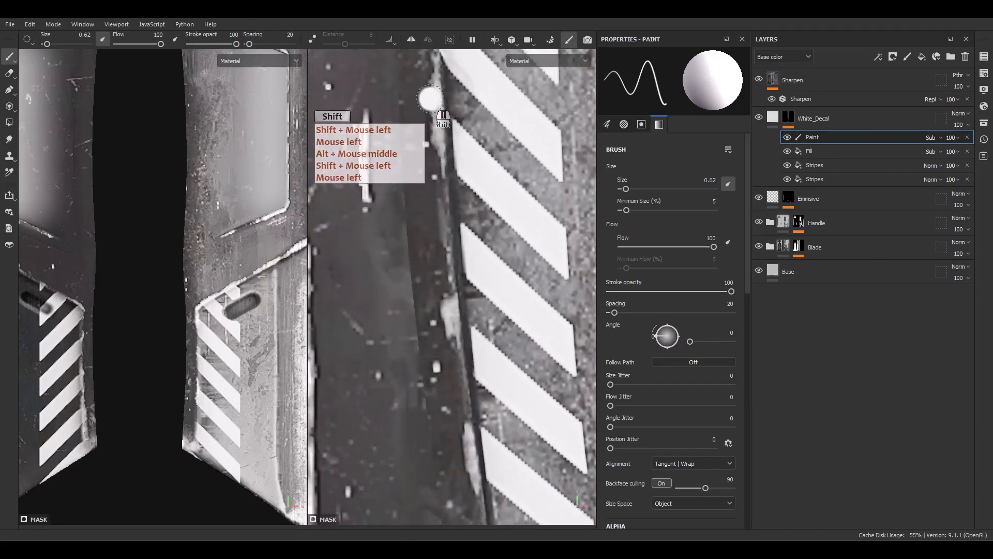
mouse_move(433, 99)
alt+middle_down()
mouse_move(490, 397)
mouse_move(495, 390)
alt+middle_up()
click(473, 193)
shift+click(472, 82)
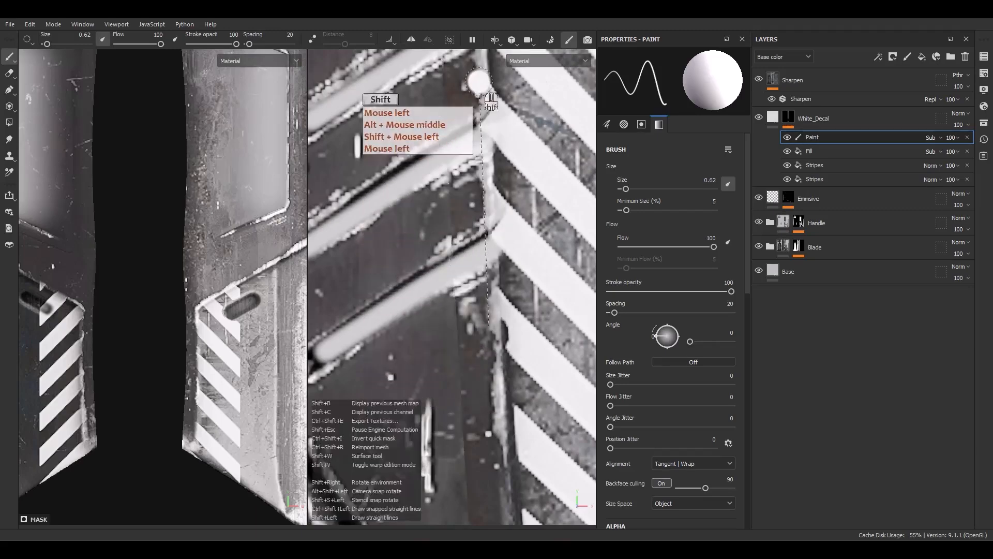
Trim the stripes' inner edge with straight strokes beside and above the blade's raised diagonal ribs.
alt+middle_drag(473, 82, 505, 319)
alt+right_drag(507, 320, 502, 258)
alt+right_drag(502, 259, 500, 191)
alt+middle_drag(500, 190, 504, 372)
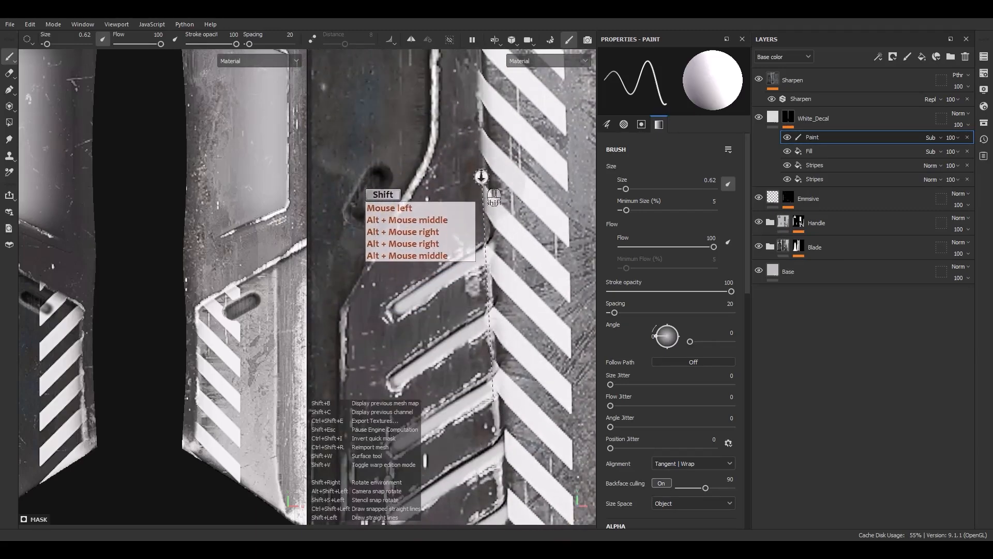
shift+click(481, 176)
shift+click(470, 79)
mouse_move(471, 78)
alt+middle_down()
mouse_move(517, 414)
mouse_move(474, 437)
alt+middle_up()
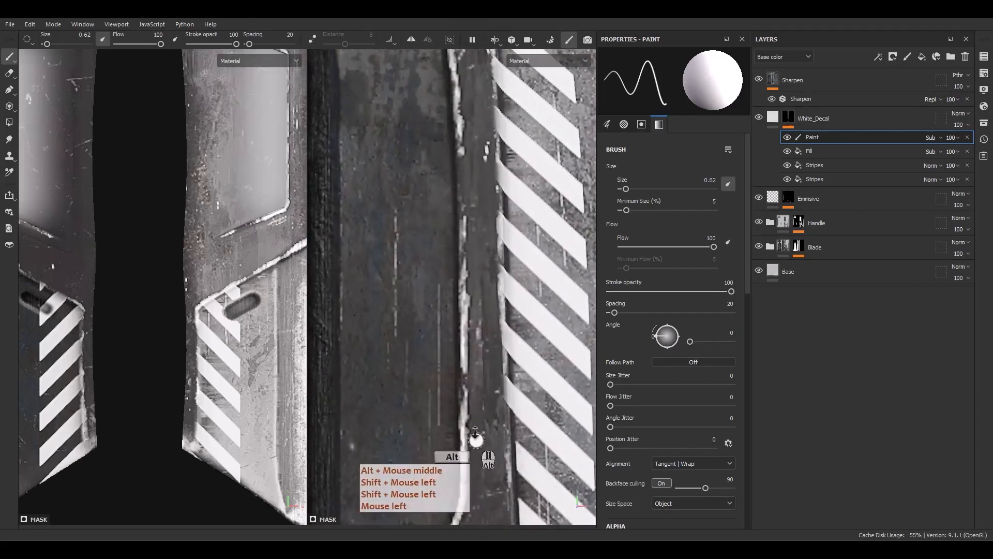
Trim the stripes' inner edge with straight strokes along the upper, curved border of the blade toward its tip.
alt+middle_drag(486, 138, 509, 353)
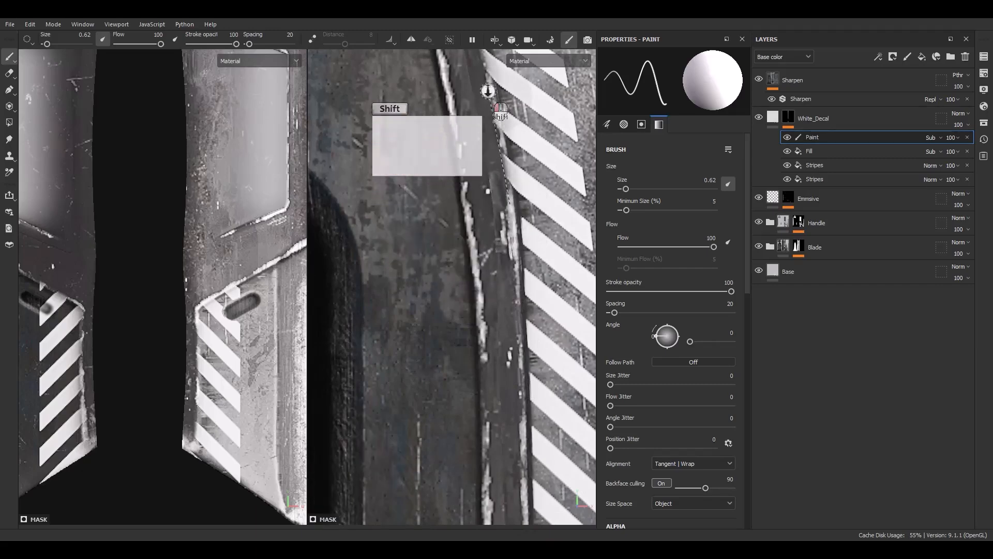
alt+middle_drag(487, 90, 522, 372)
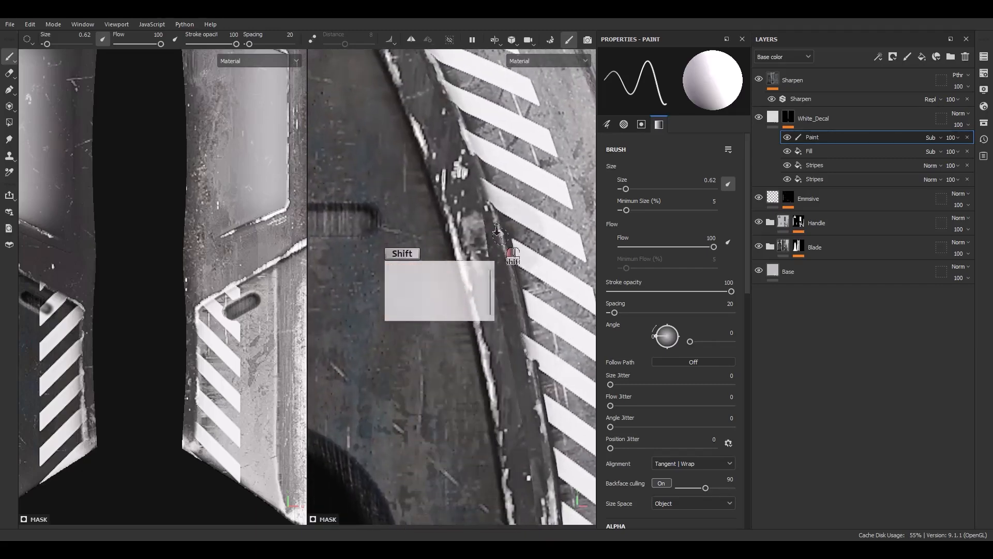
alt+middle_drag(459, 146, 555, 420)
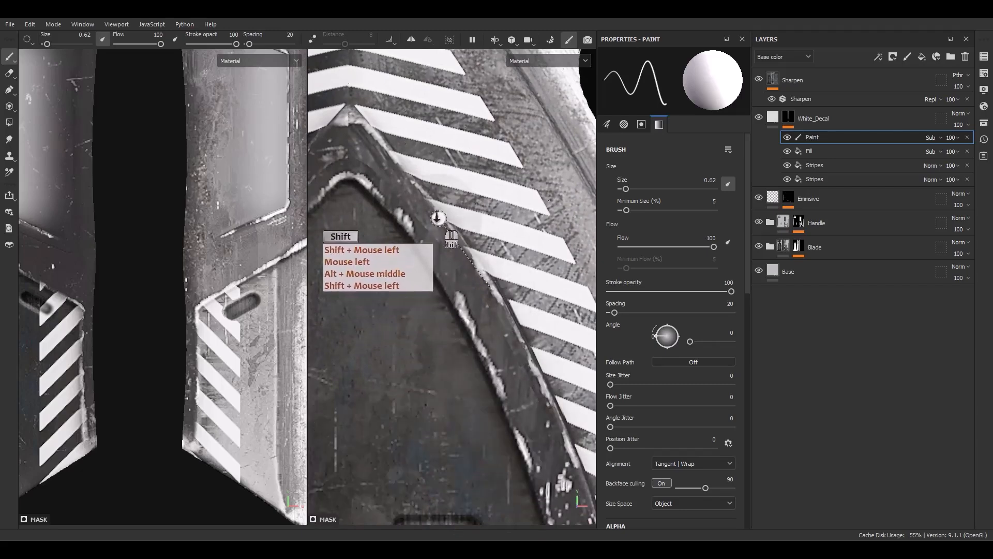
alt+middle_drag(418, 241, 489, 412)
shift+click(421, 263)
Trim the inner edge of the short stripes on the lower right-hand blade panel with a straight stroke.
scroll(442, 341, down, 5)
alt+middle_drag(409, 339, 458, 212)
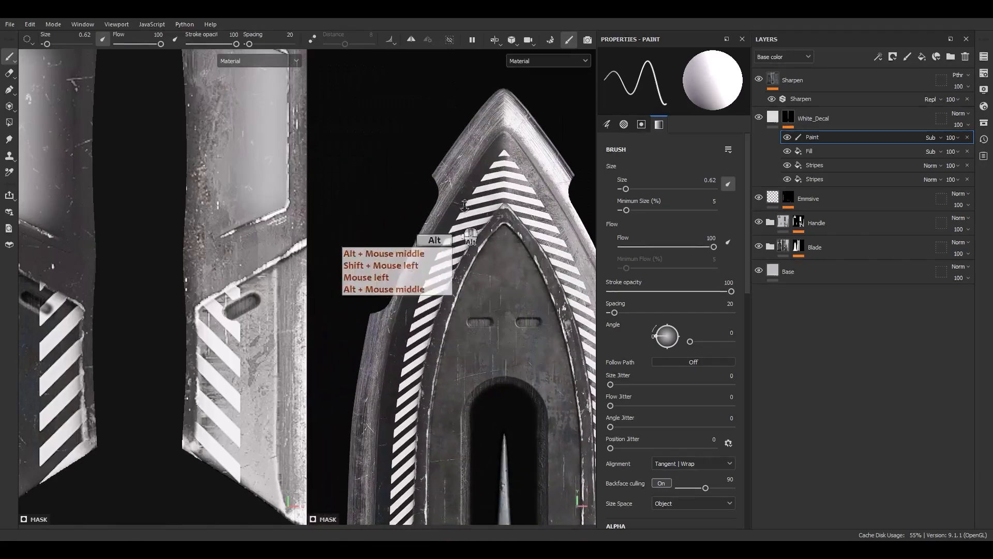
alt+middle_drag(389, 447, 432, 74)
scroll(440, 440, up, 3)
scroll(441, 439, down, 3)
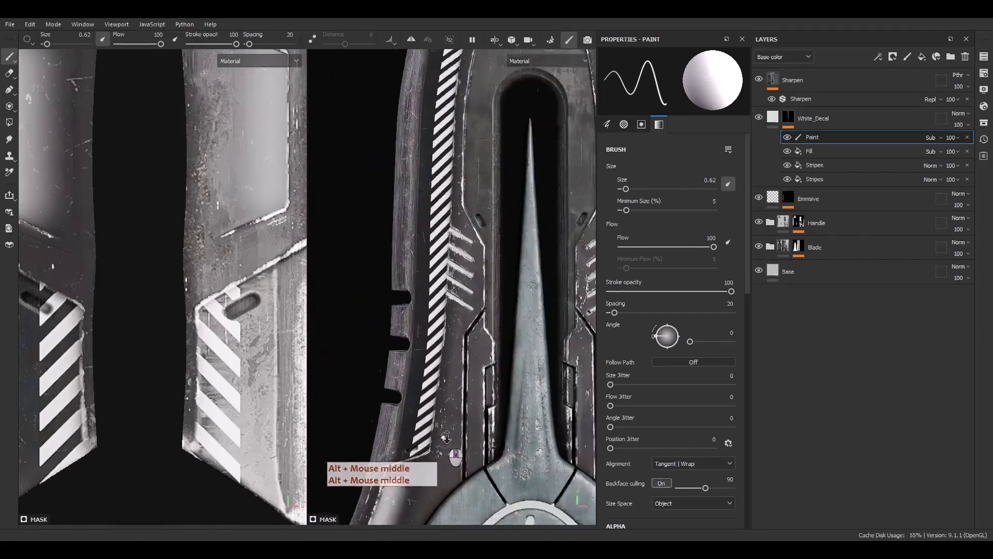
alt+middle_drag(496, 392, 378, 287)
scroll(542, 406, up, 6)
alt+middle_drag(548, 429, 433, 321)
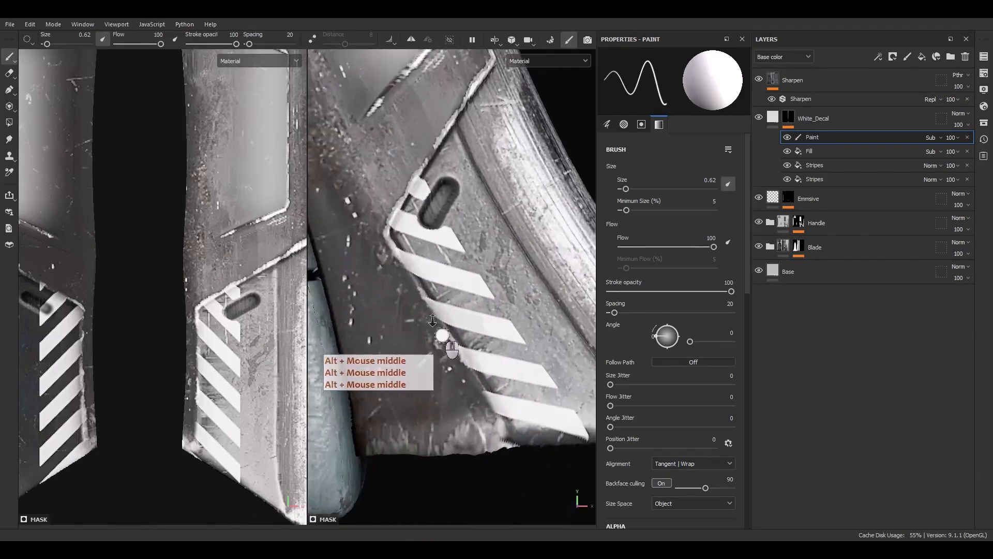
click(380, 227)
shift+click(503, 435)
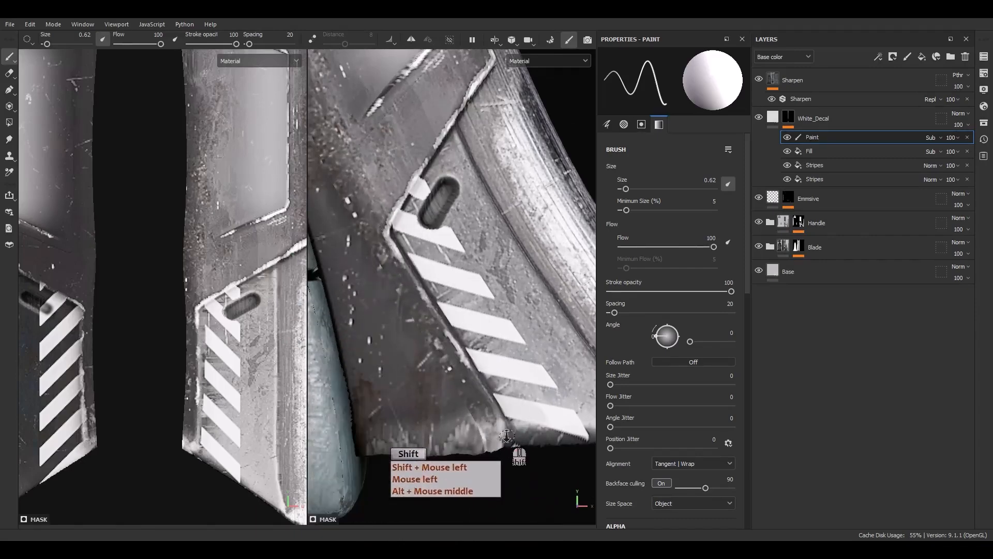
Paint out the stripe fragment beside the lower panel's slot and the decal overlap along the panel's bottom edge.
scroll(401, 353, down, 3)
scroll(450, 259, up, 5)
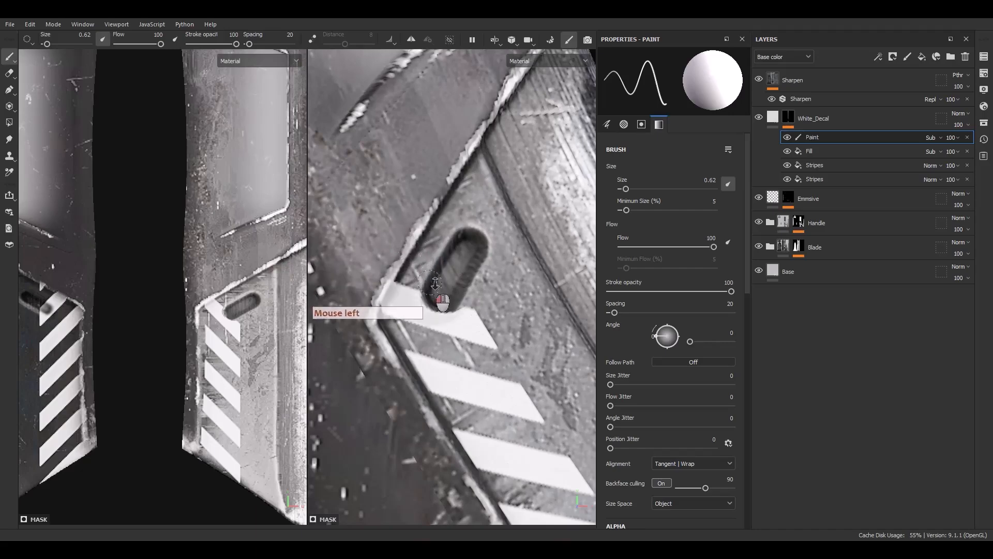
scroll(460, 282, down, 8)
alt+middle_drag(398, 287, 404, 299)
scroll(489, 325, up, 3)
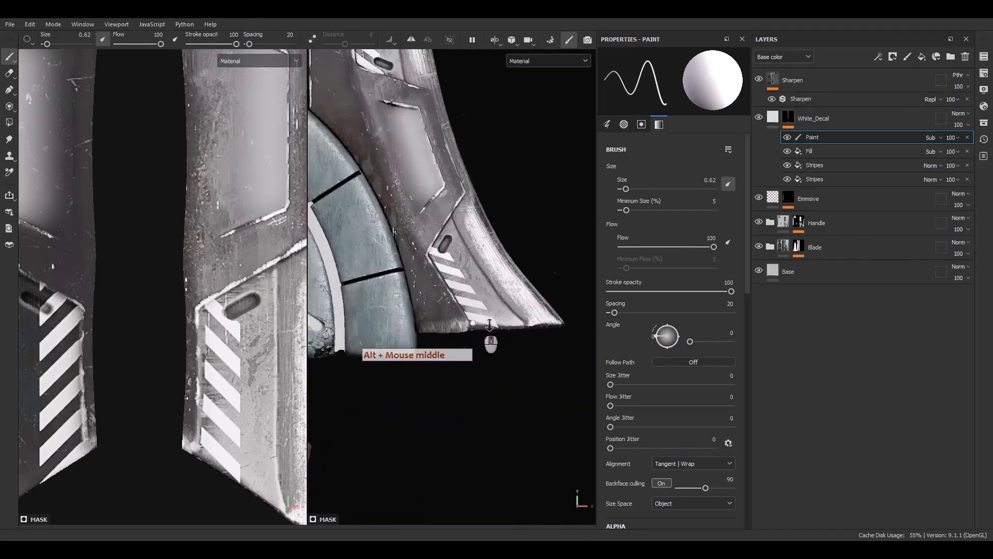
scroll(489, 325, up, 5)
click(513, 332)
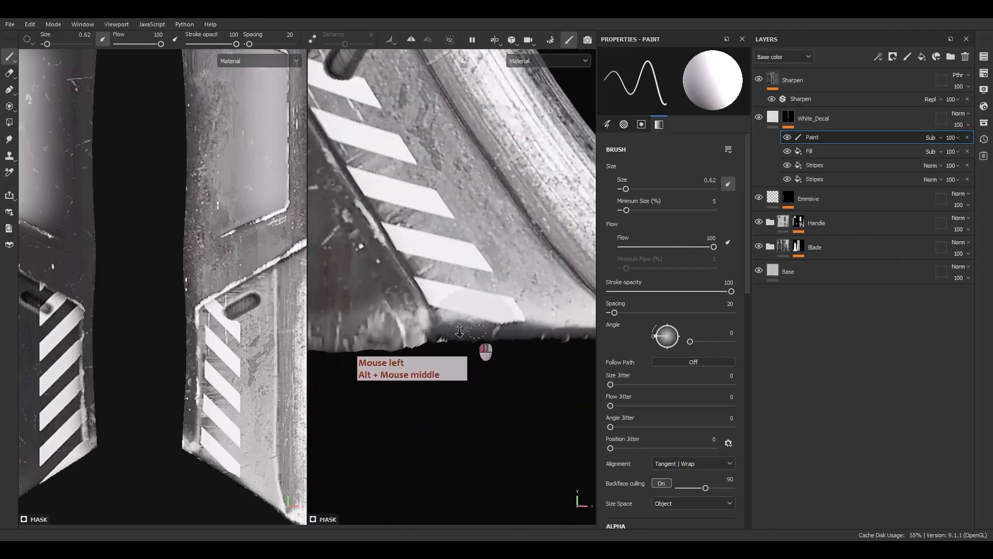
scroll(450, 347, down, 6)
scroll(447, 364, up, 3)
alt+middle_drag(400, 357, 476, 423)
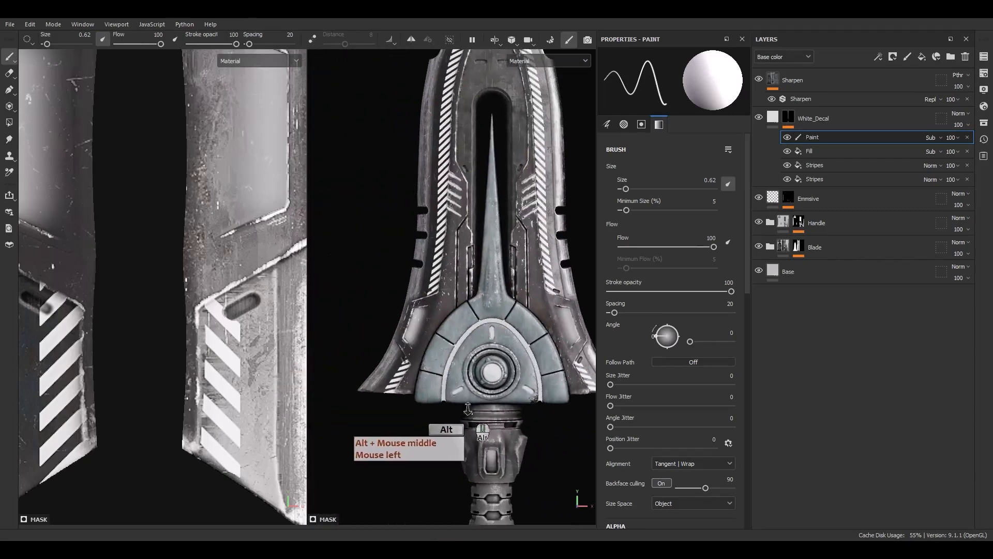
alt+middle_drag(439, 367, 427, 424)
alt+right_drag(427, 420, 432, 371)
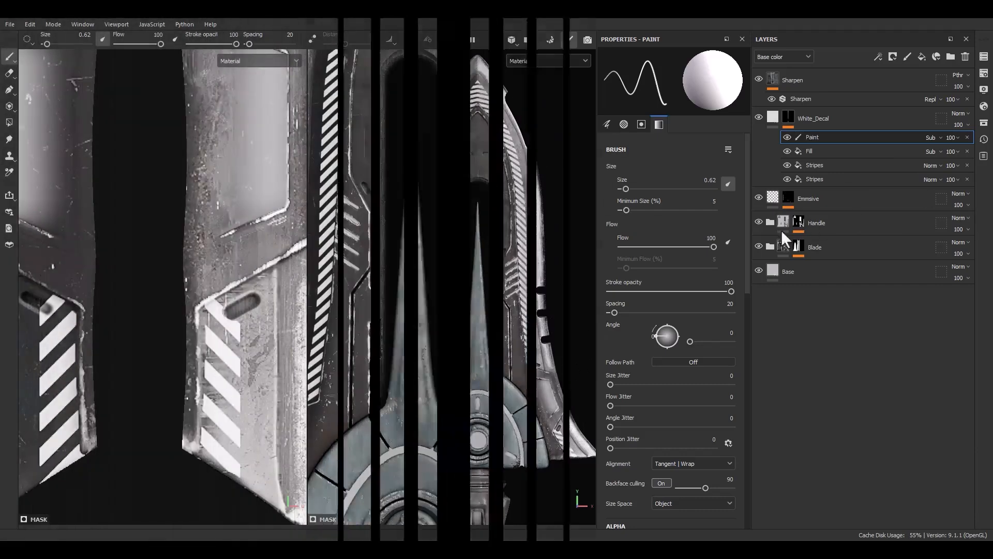
Add a Fill effect above Paint in the White_Decal mask stack and assign it the Grunge Leaky Paint texture.
click(810, 137)
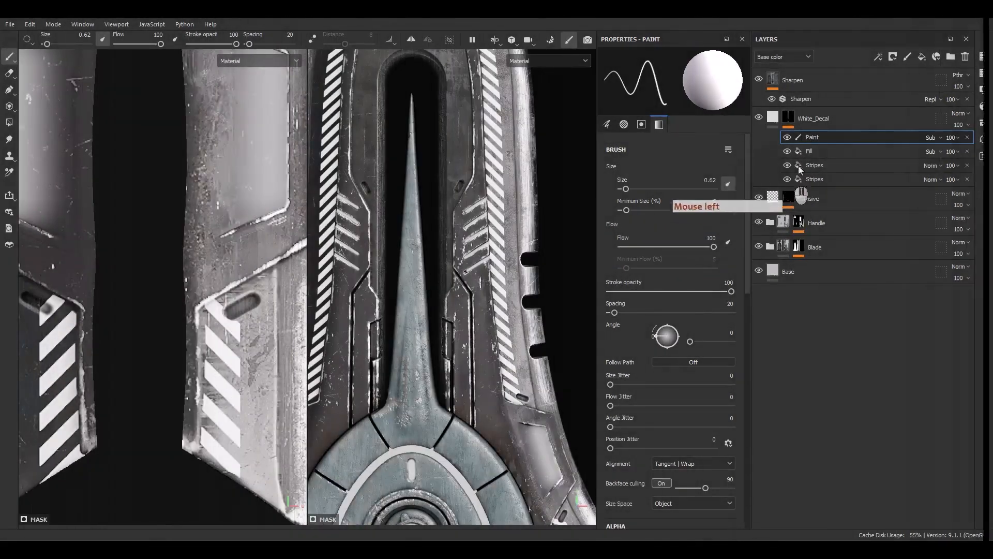
right_click(810, 137)
click(825, 305)
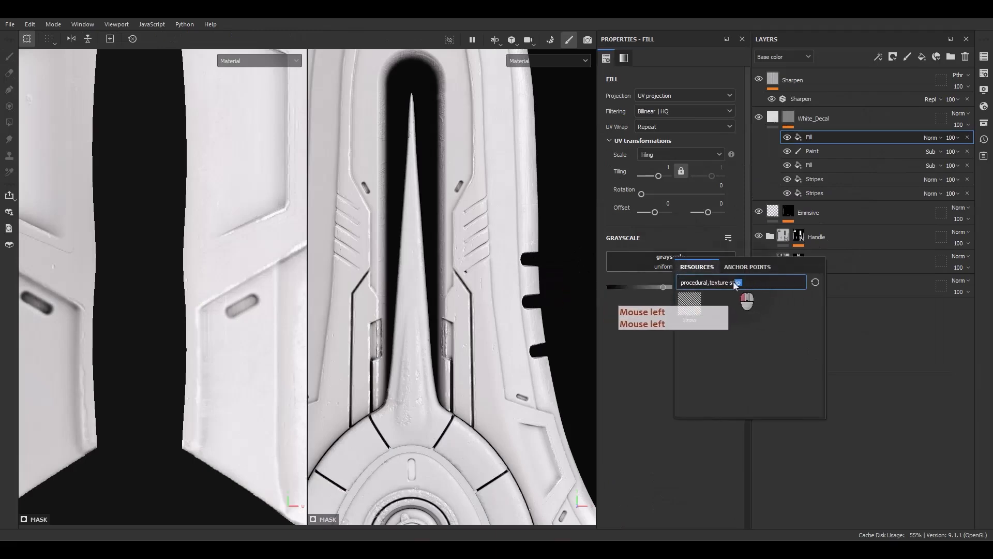
text(l)
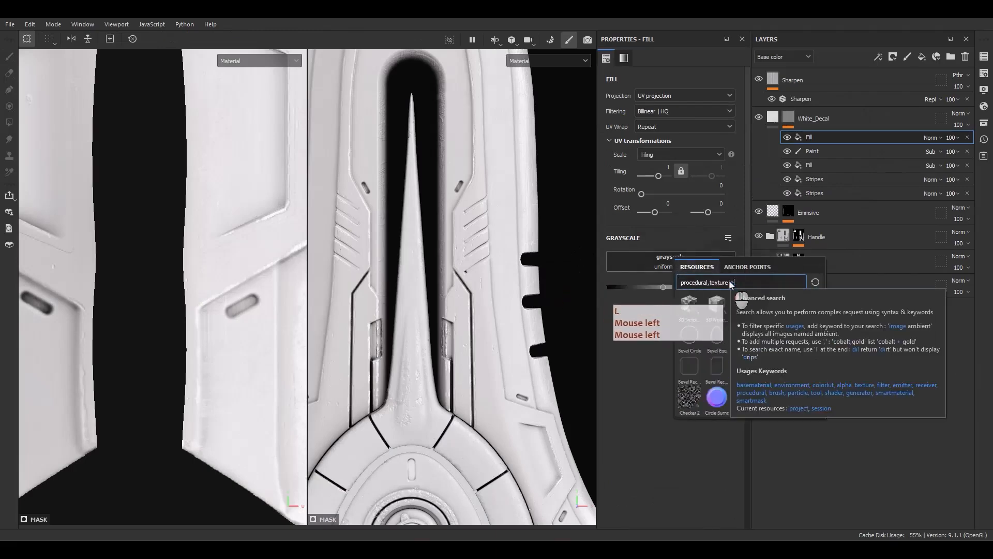
text(eaky paint)
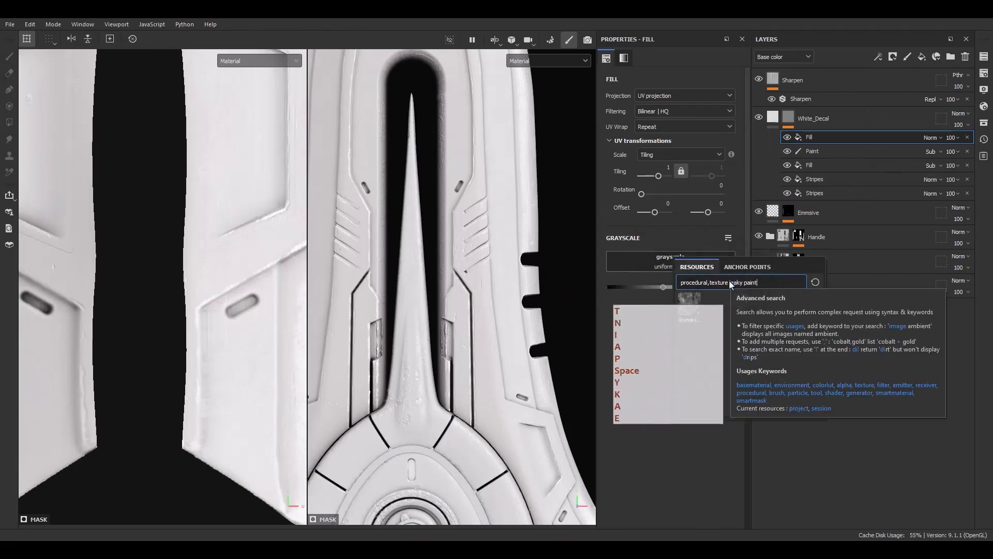
click(690, 305)
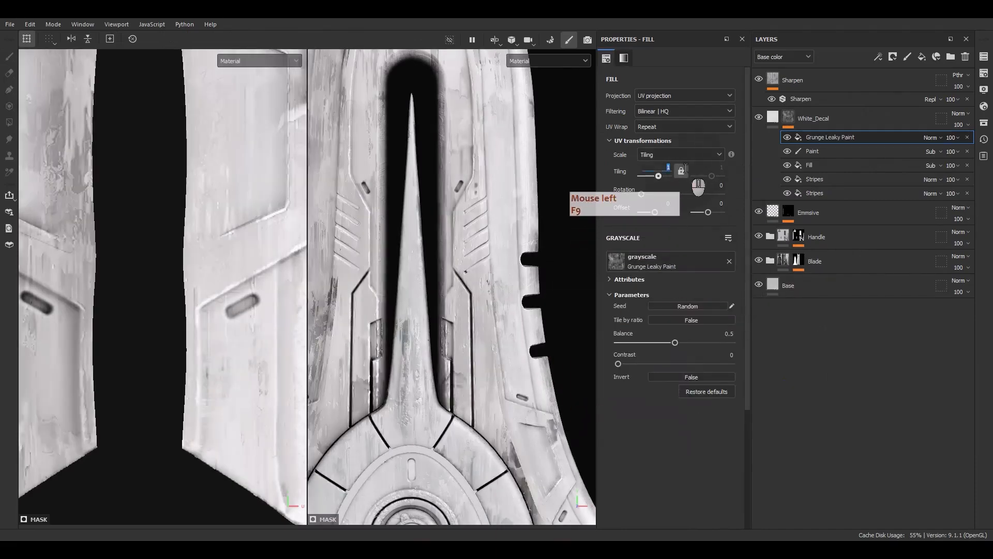
Set the Grunge Leaky Paint fill's tiling to 3, its balance to 0.69 and its contrast to 0.62.
text(3)
key(Return)
scroll(432, 271, down, 3)
alt+middle_drag(434, 269, 462, 295)
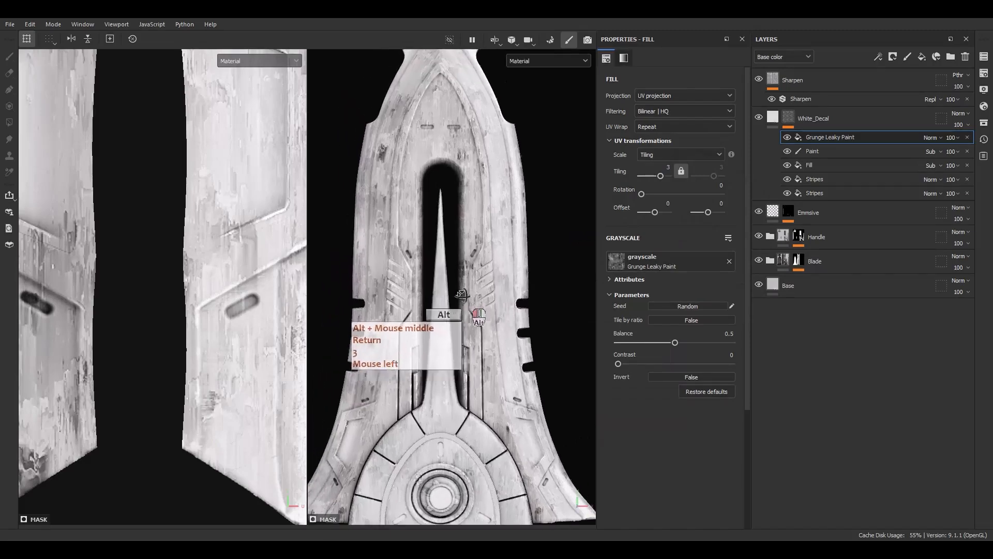
alt+drag(461, 295, 474, 295)
drag(675, 343, 695, 364)
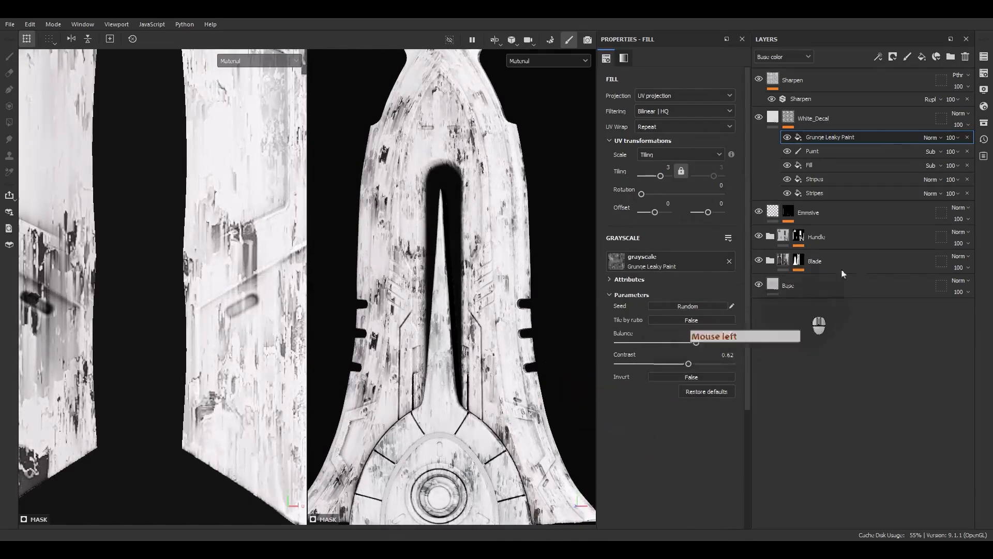
Set the Grunge Leaky Paint effect's blending mode to Subtract and inspect the worn stripes on the blade up close.
click(931, 138)
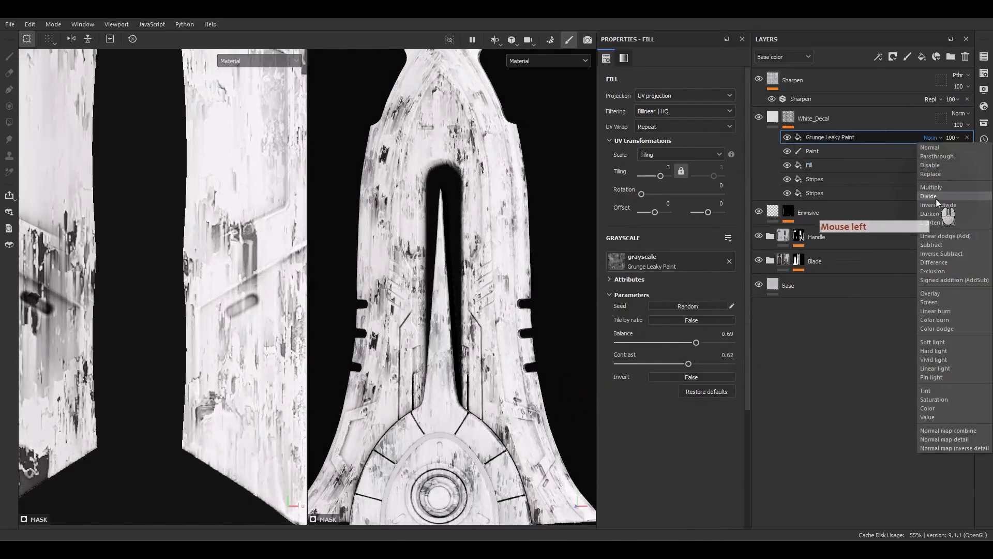
click(933, 245)
scroll(472, 143, up, 3)
alt+middle_drag(471, 143, 466, 315)
alt+drag(466, 315, 459, 346)
mouse_move(471, 211)
alt+mouse_down()
mouse_move(422, 267)
mouse_move(460, 212)
mouse_move(438, 255)
mouse_move(461, 262)
mouse_move(390, 196)
mouse_move(339, 209)
mouse_move(465, 216)
mouse_move(882, 168)
mouse_move(610, 189)
mouse_move(675, 176)
mouse_move(552, 168)
mouse_move(465, 204)
alt+mouse_up()
scroll(426, 184, up, 4)
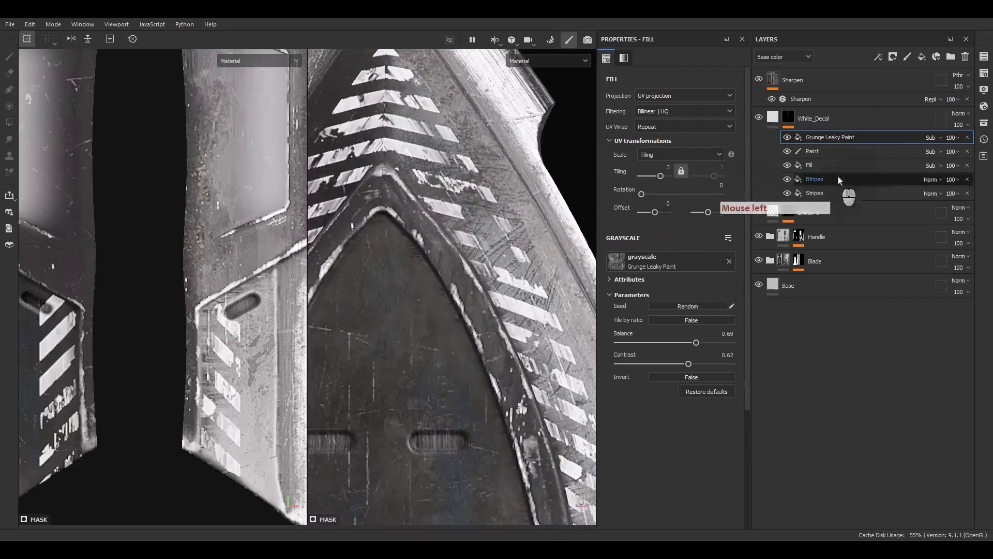
Add another Fill effect above Grunge Leaky Paint in the White_Decal mask stack and assign it the first "grunge scratches" texture.
right_click(832, 137)
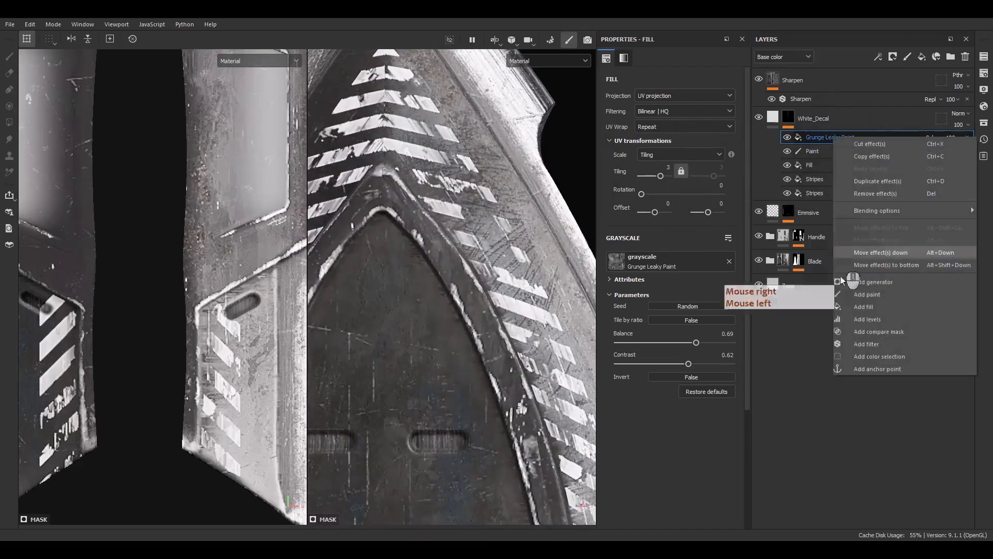
click(869, 307)
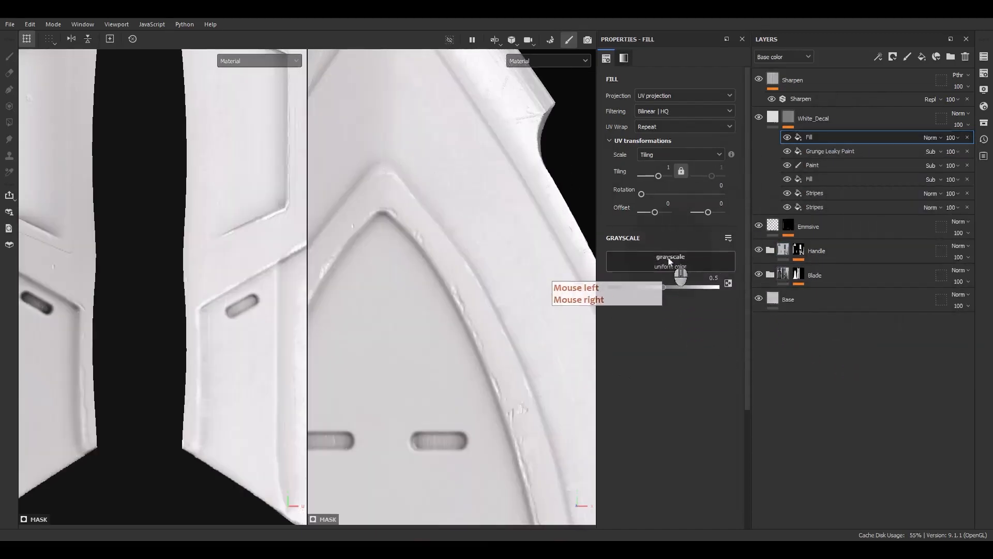
click(672, 262)
drag(706, 284, 773, 287)
text(gr)
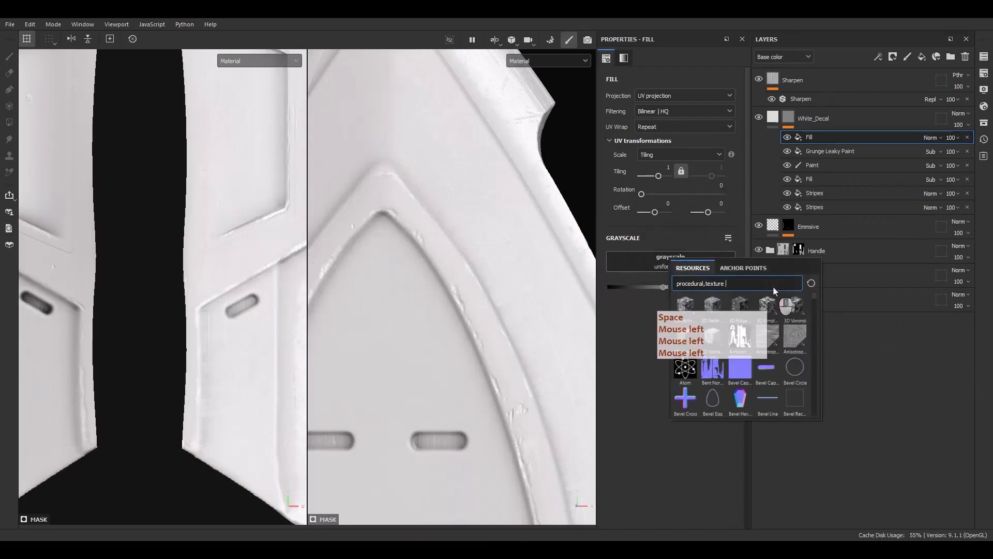
text(unge s)
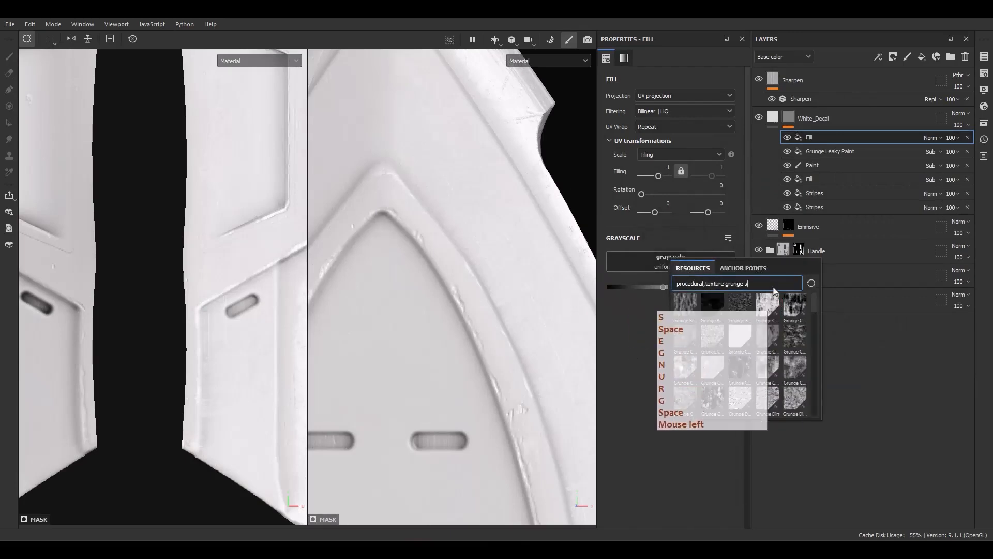
text(cratches)
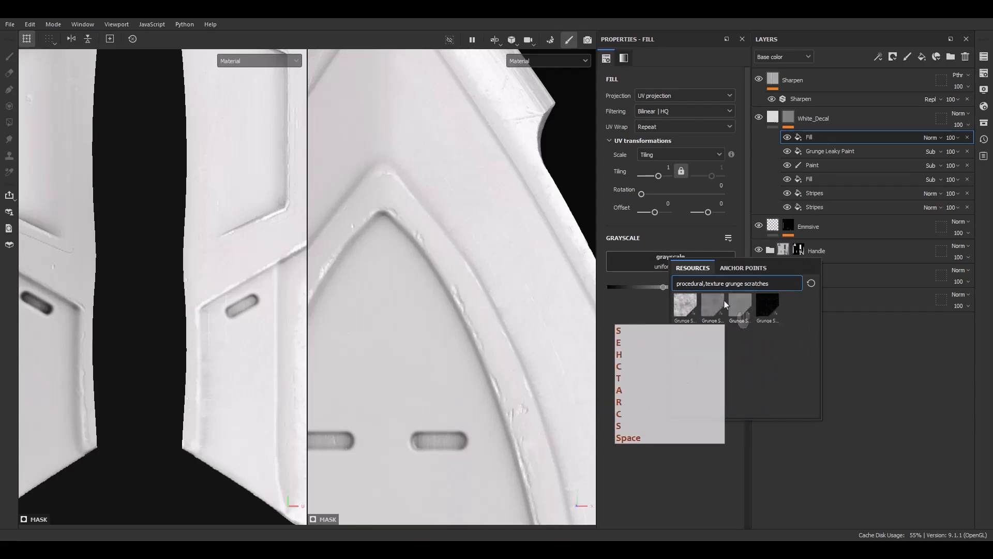
click(683, 306)
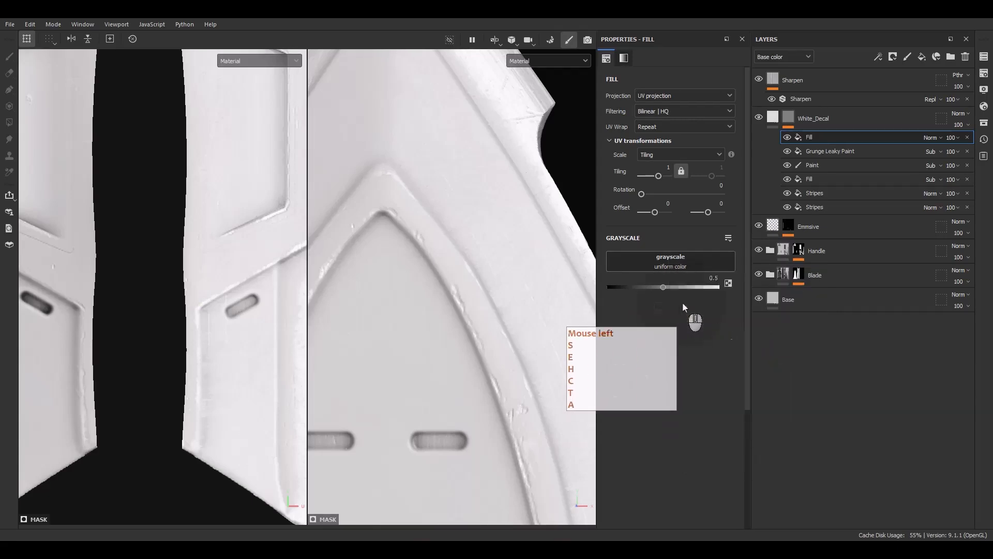
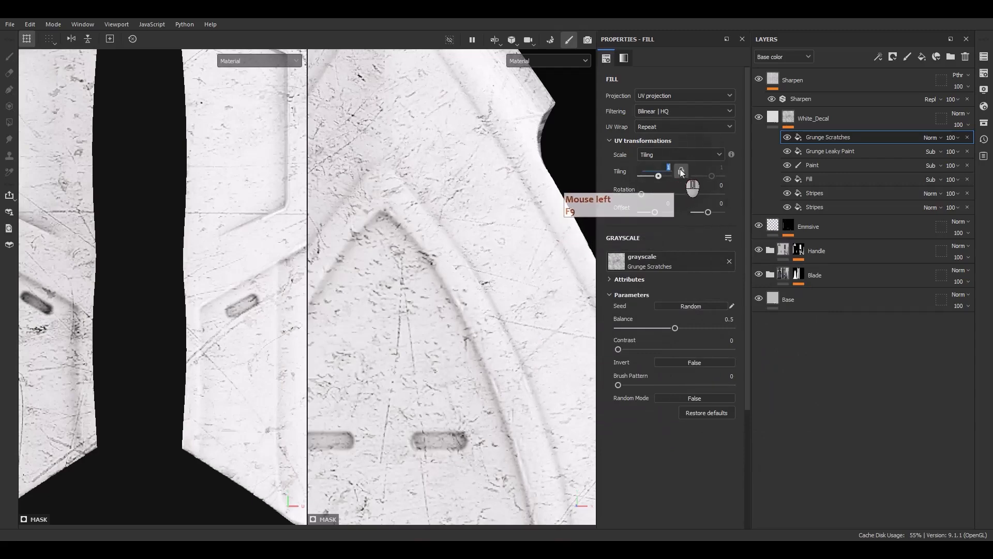
Set the Grunge Scratches fill's tiling to 4, invert it, and set its balance to 0.32 and contrast to 0.67.
key(Return)
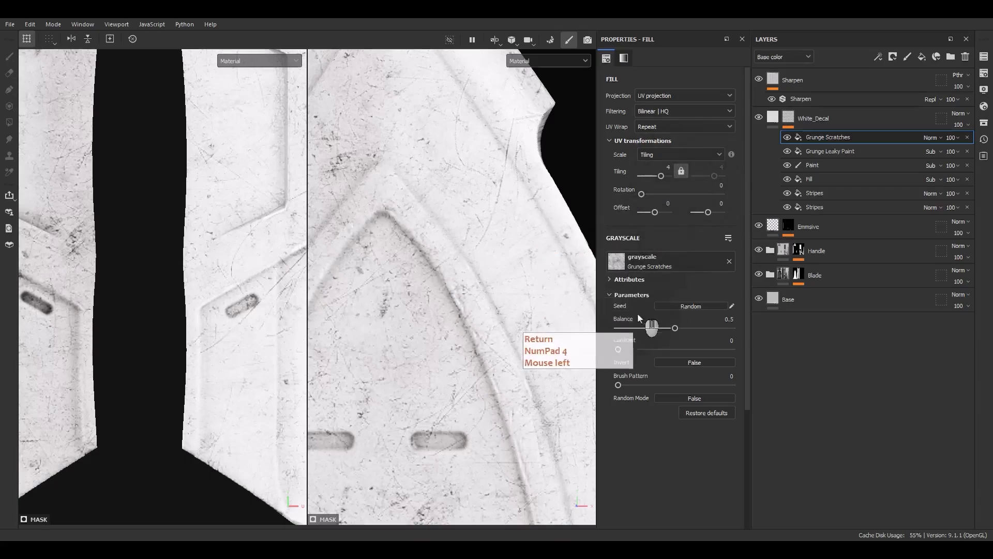
click(684, 361)
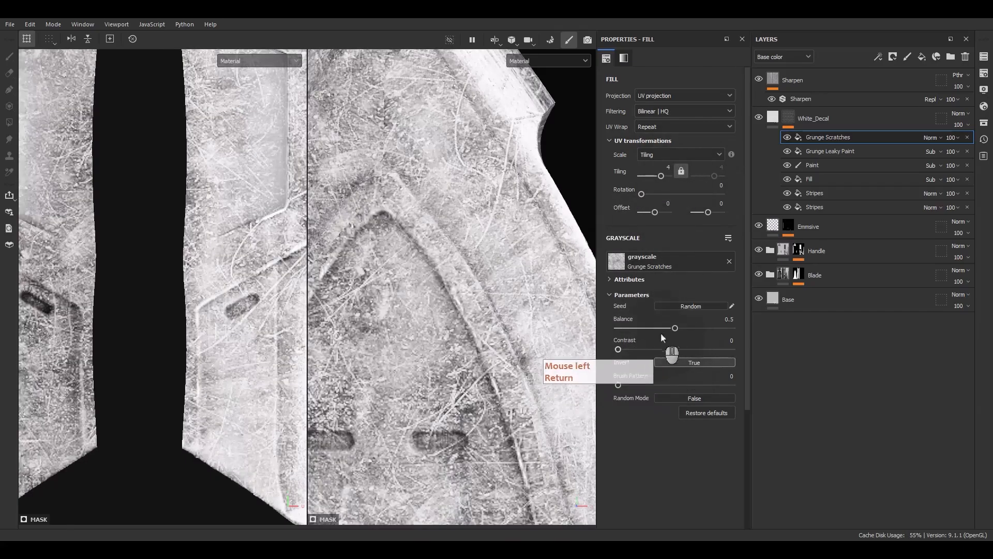
mouse_move(662, 328)
mouse_down()
mouse_move(651, 330)
mouse_move(676, 346)
mouse_move(658, 328)
mouse_up()
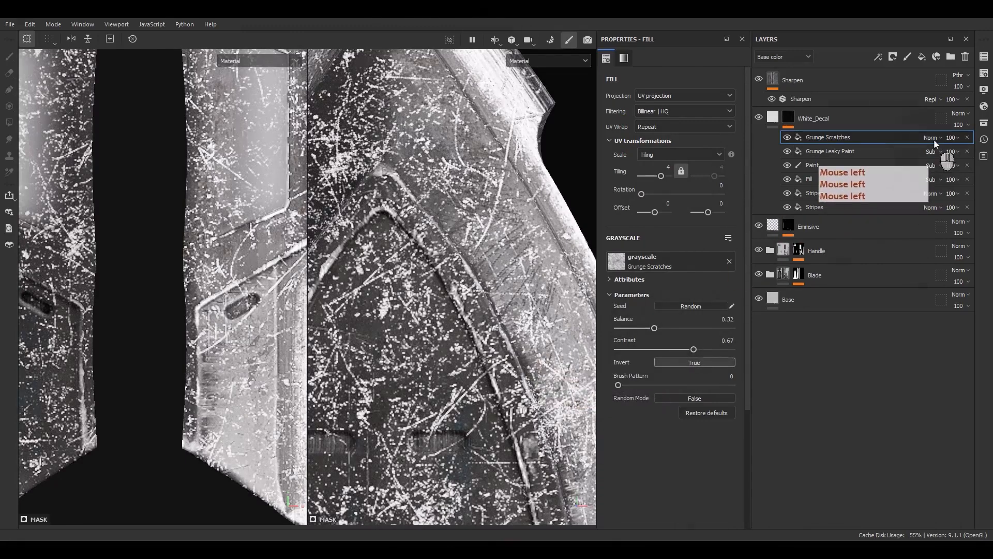
Set the Grunge Scratches effect's blending mode to Subtract with an opacity of 50 and inspect the blade's stripes.
click(933, 138)
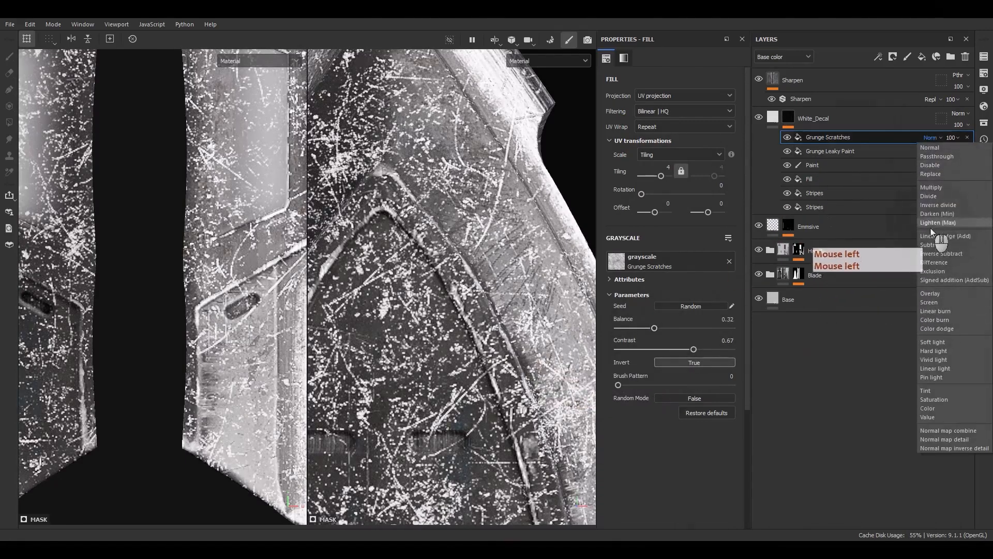
click(932, 245)
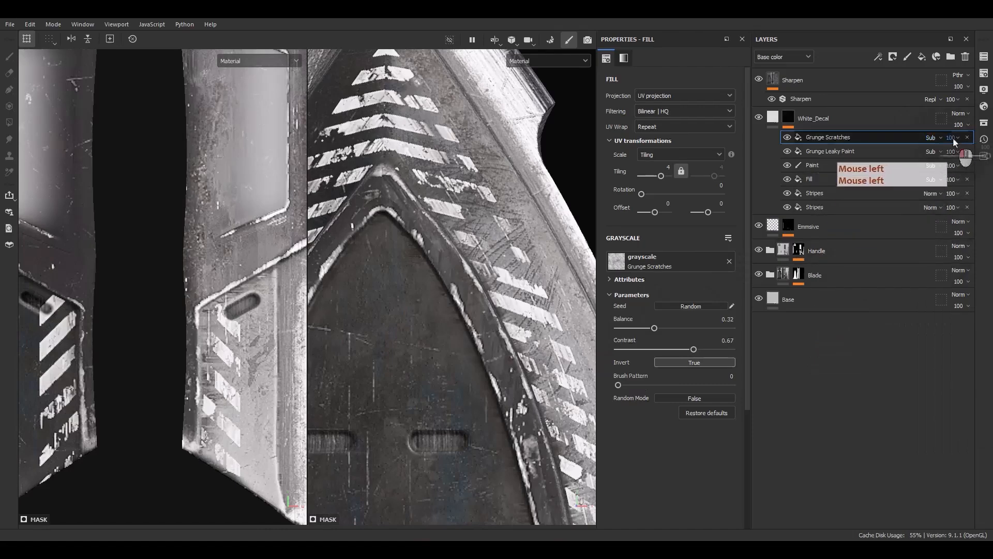
click(953, 137)
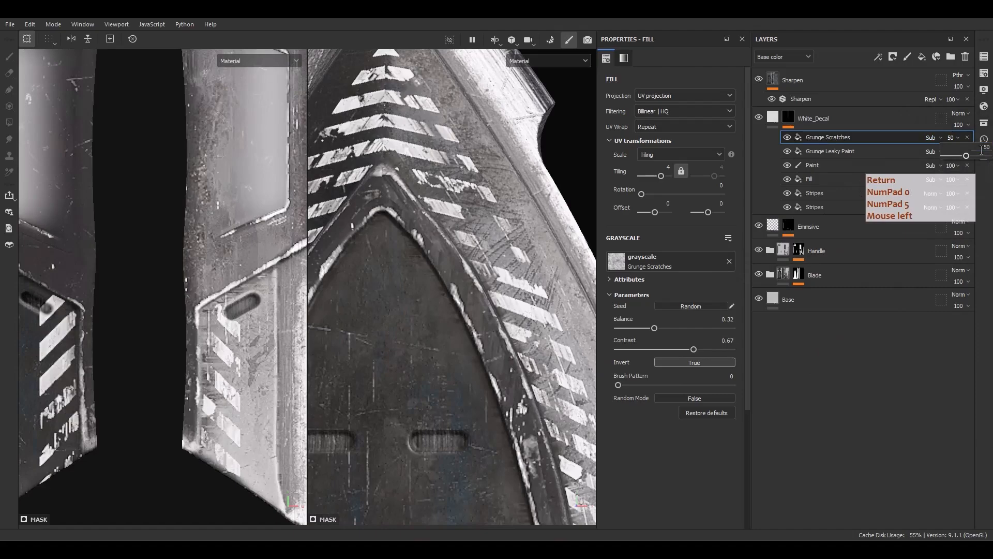
alt+middle_drag(456, 154, 543, 252)
alt+drag(543, 252, 480, 294)
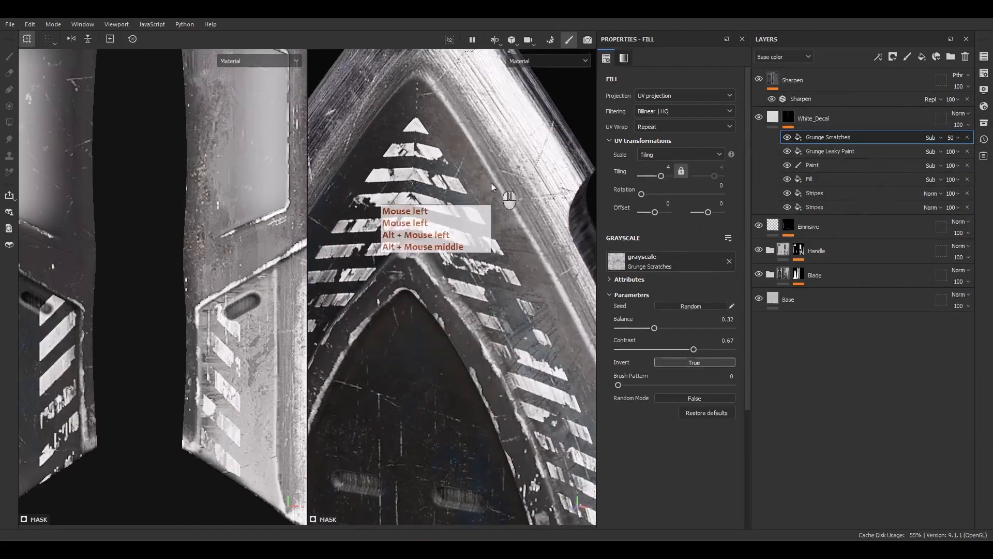
scroll(423, 256, down, 6)
alt+middle_drag(469, 357, 459, 238)
alt+drag(460, 238, 463, 261)
Add a filter effect above Paint in the White_Decal mask stack and assign it the Warp filter.
click(814, 165)
right_click(815, 166)
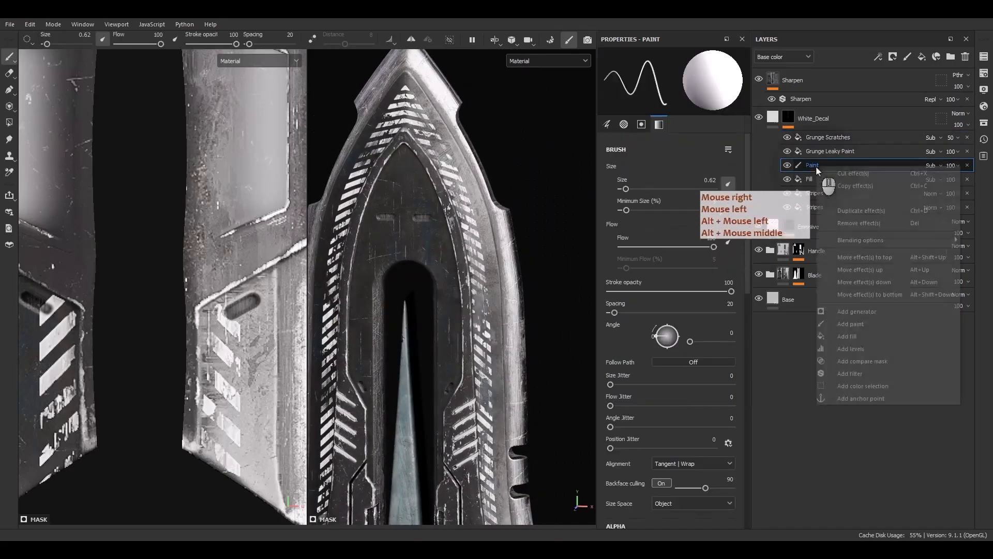
click(851, 373)
click(672, 85)
text(blu)
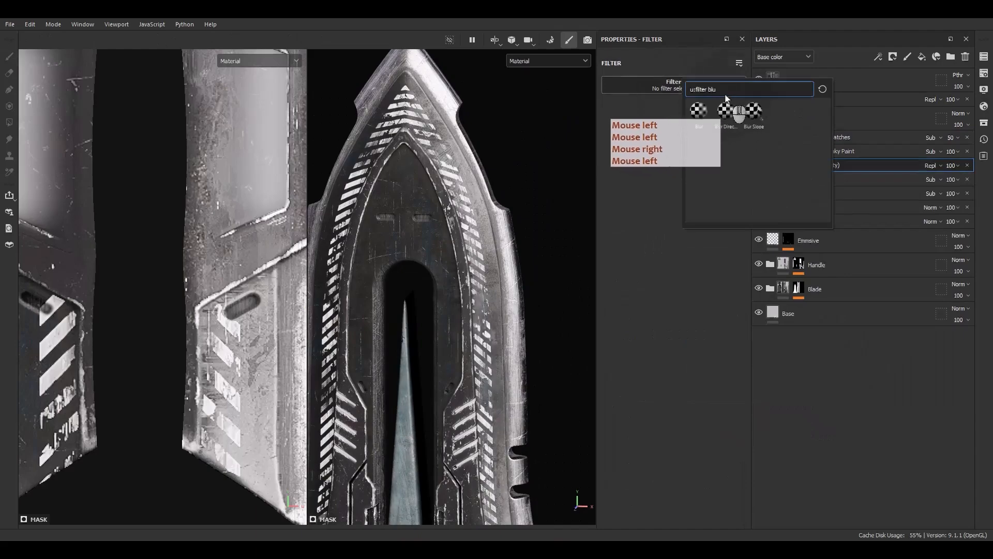
double_click(711, 90)
text(war)
click(698, 143)
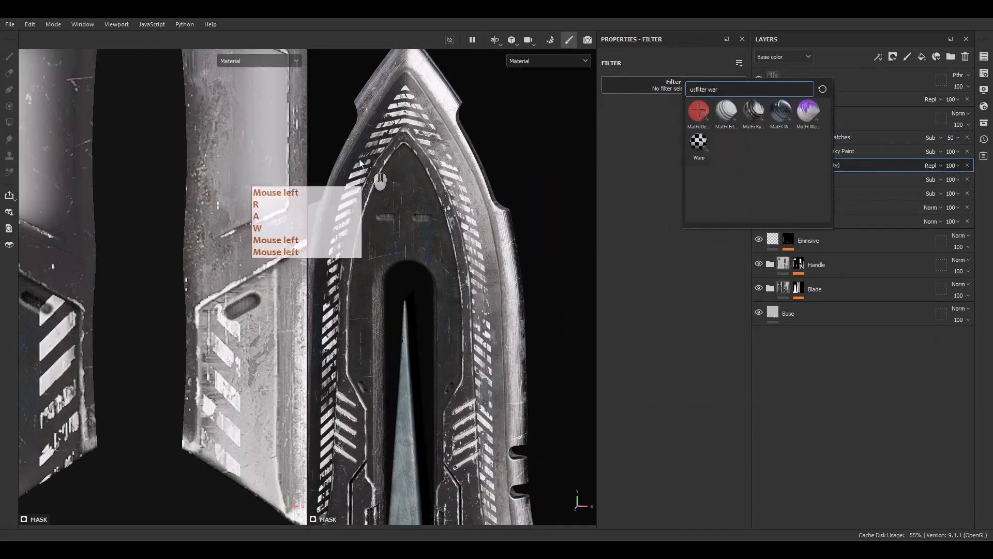
Set the Warp filter's intensity divider to 100 and its intensity to 0.149.
scroll(381, 128, up, 5)
alt+drag(412, 256, 448, 257)
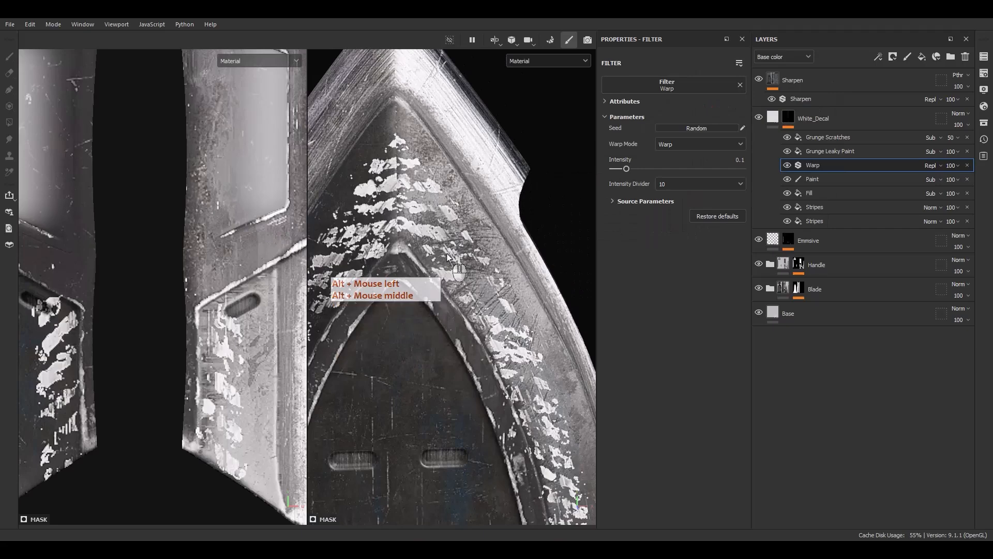
click(667, 184)
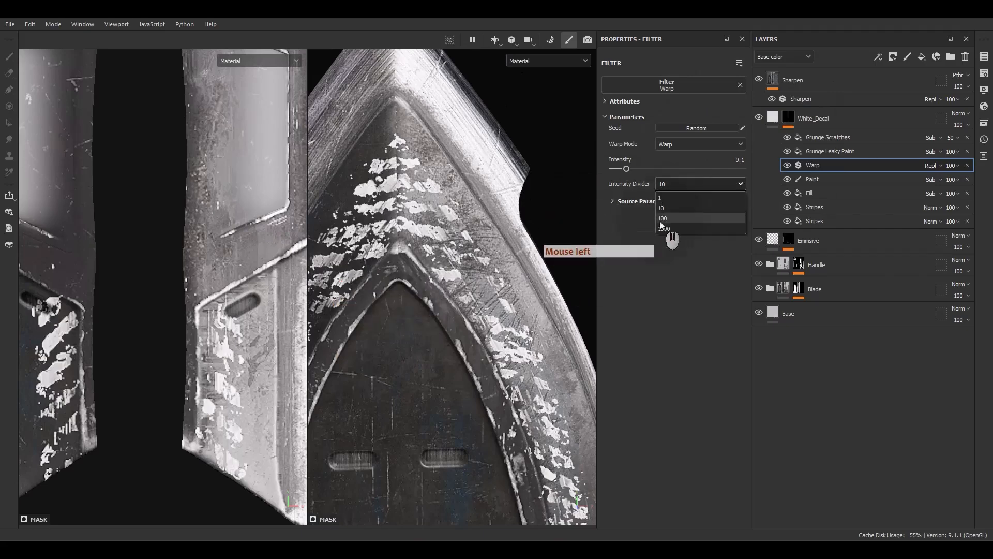
click(662, 219)
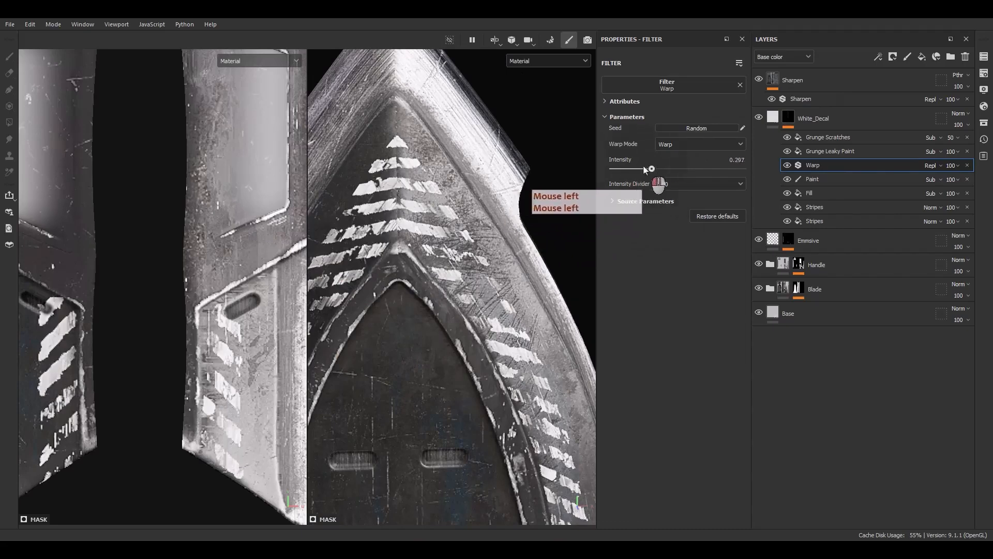
scroll(411, 212, down, 5)
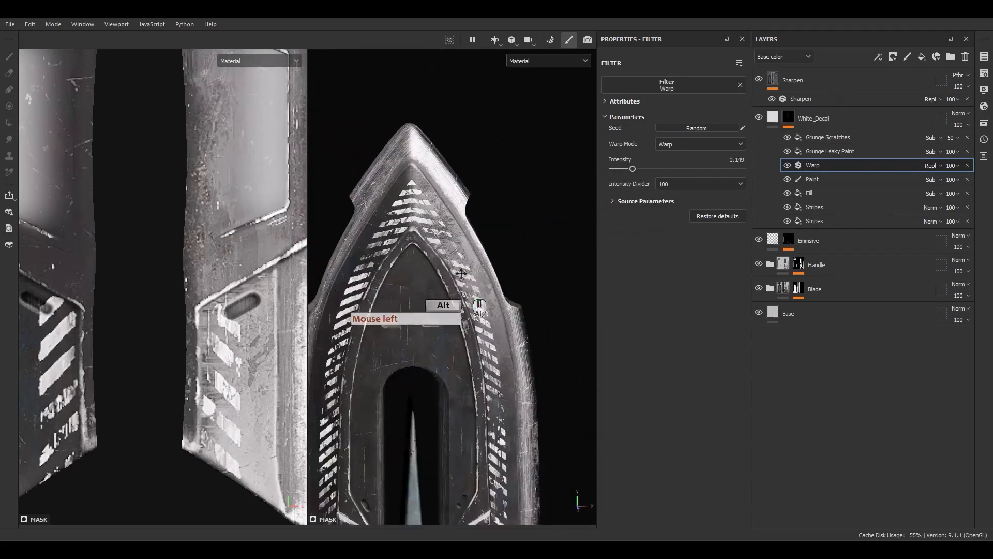
Raise the Warp filter's intensity to 0.173 and inspect the warped stripe edges along the blade.
scroll(456, 274, up, 8)
mouse_move(467, 291)
alt+middle_down()
mouse_move(456, 274)
mouse_move(485, 290)
alt+middle_up()
alt+drag(483, 290, 457, 252)
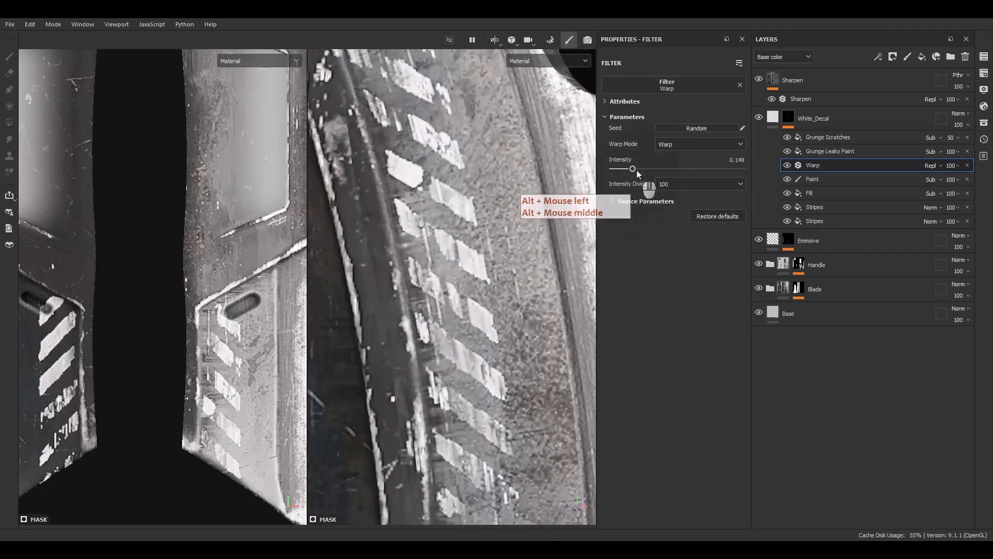
mouse_move(634, 169)
mouse_down()
mouse_move(660, 169)
mouse_move(630, 165)
mouse_up()
scroll(403, 228, down, 8)
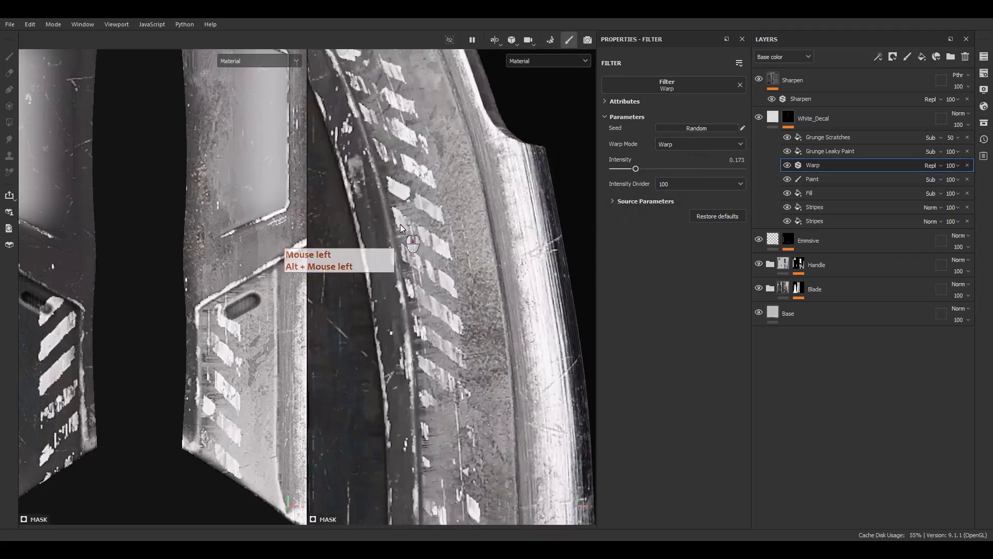
alt+middle_drag(437, 330, 463, 288)
alt+drag(464, 287, 495, 303)
alt+right_drag(495, 303, 435, 225)
Set the Grunge Leaky Paint fill's tiling to 5 and inspect the wear across the blade.
click(851, 151)
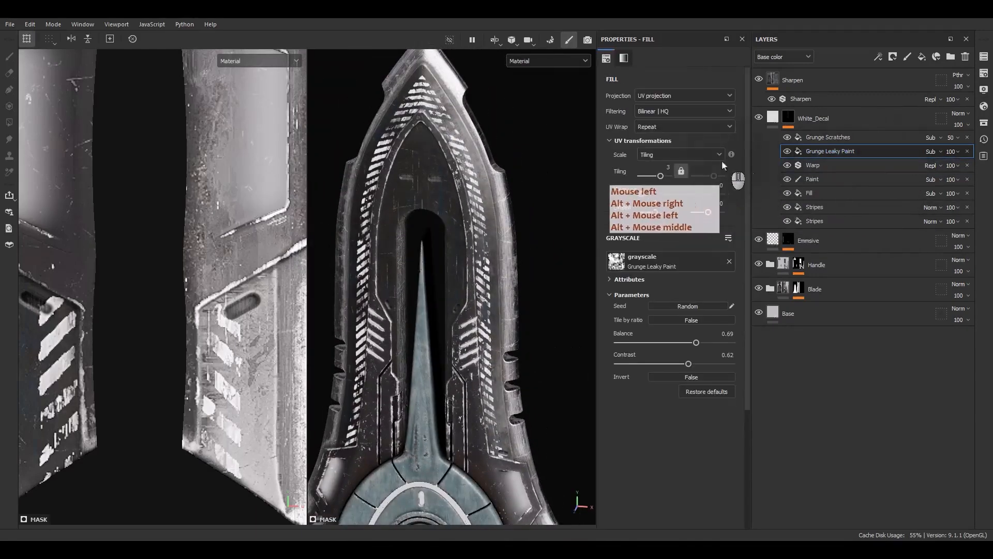
click(668, 169)
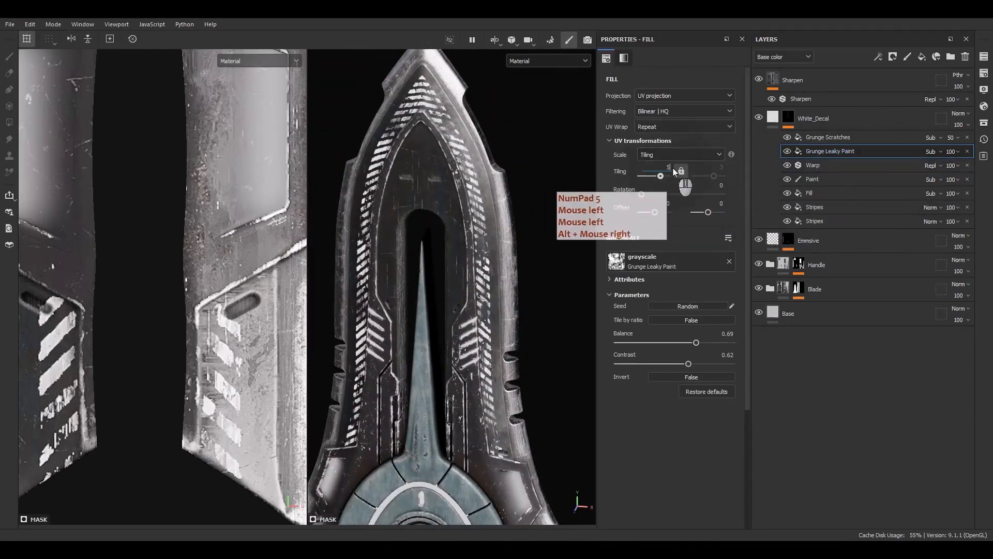
key(Return)
mouse_move(414, 313)
alt+mouse_down()
mouse_move(408, 288)
mouse_move(414, 315)
alt+mouse_up()
alt+middle_drag(453, 401, 463, 241)
mouse_move(462, 242)
alt+mouse_down()
mouse_move(409, 252)
mouse_move(488, 266)
mouse_move(473, 253)
alt+mouse_up()
alt+middle_drag(474, 253, 470, 384)
alt+drag(470, 384, 442, 285)
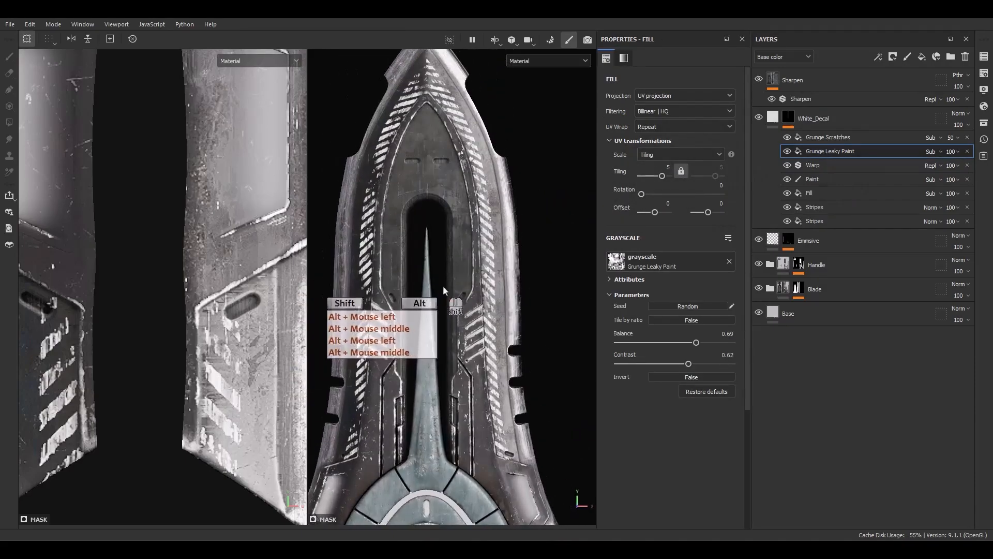
Randomize the Grunge Leaky Paint texture's seed several times to get a different wear pattern on the stripes.
click(651, 305)
click(651, 305)
click(650, 305)
click(650, 305)
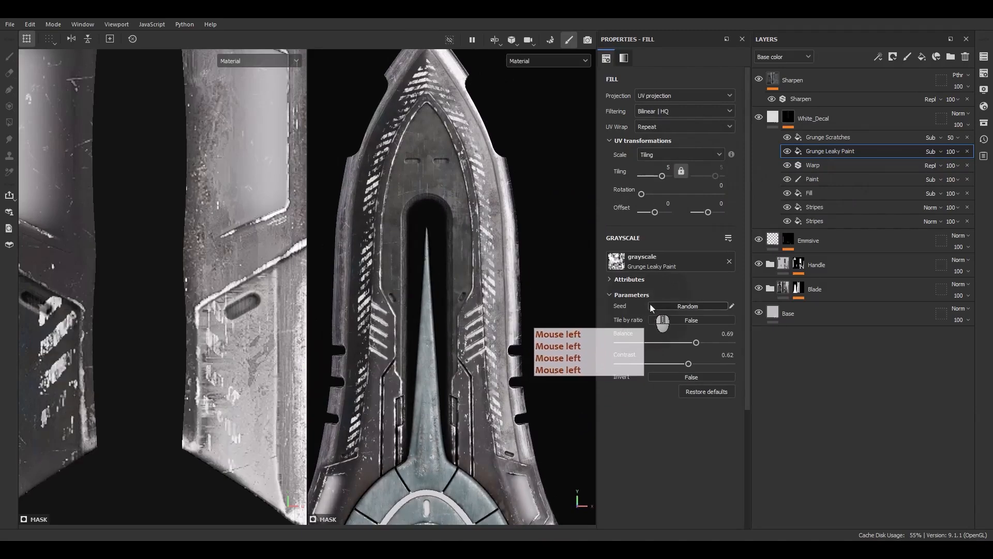
click(837, 159)
key(F9)
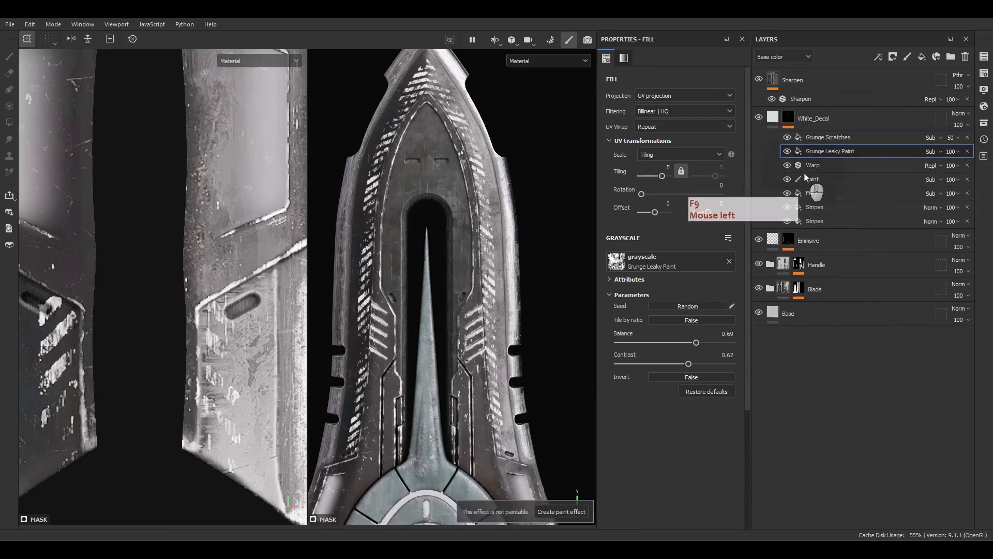
Add a Fill effect above Paint in the White_Decal mask stack and assign it the Dirt 3 texture.
right_click(811, 181)
click(835, 362)
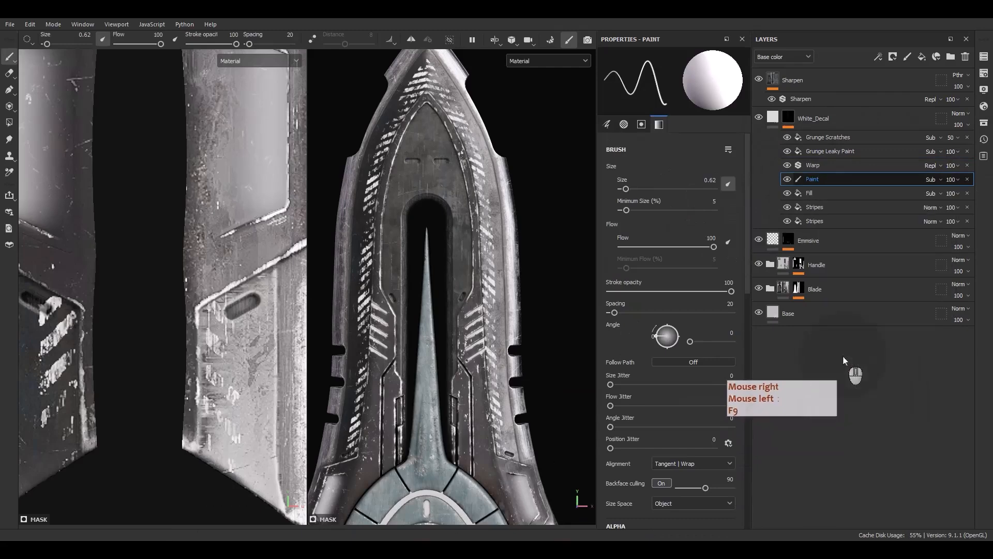
click(667, 269)
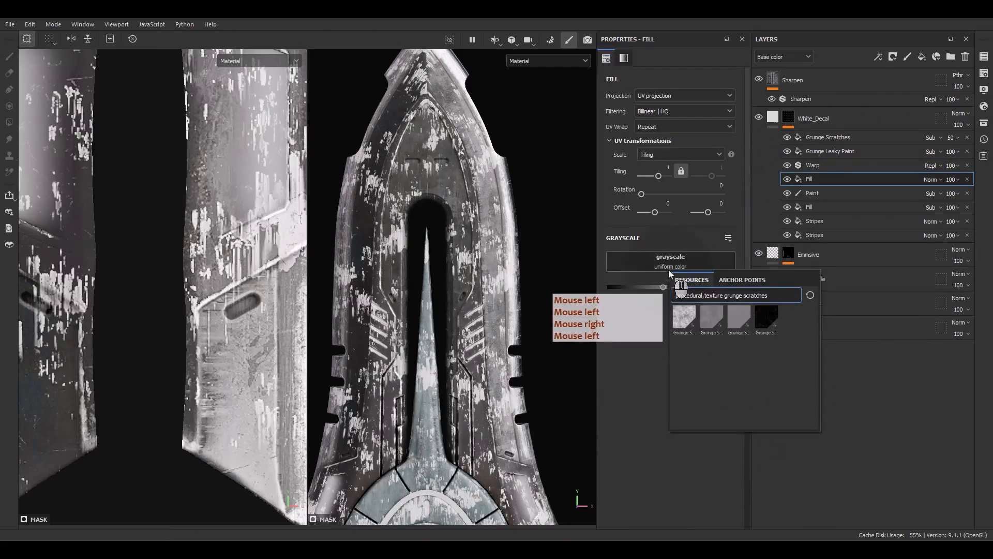
key(BackSpace)
key(BackSpace)
key(BackSpace)
key(BackSpace)
key(BackSpace)
key(BackSpace)
key(BackSpace)
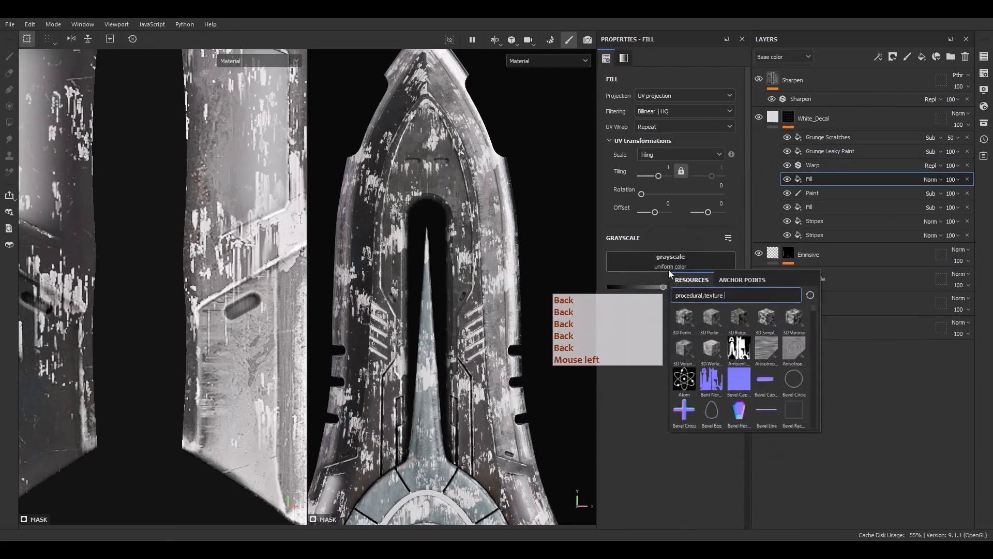
text(dirt)
click(763, 346)
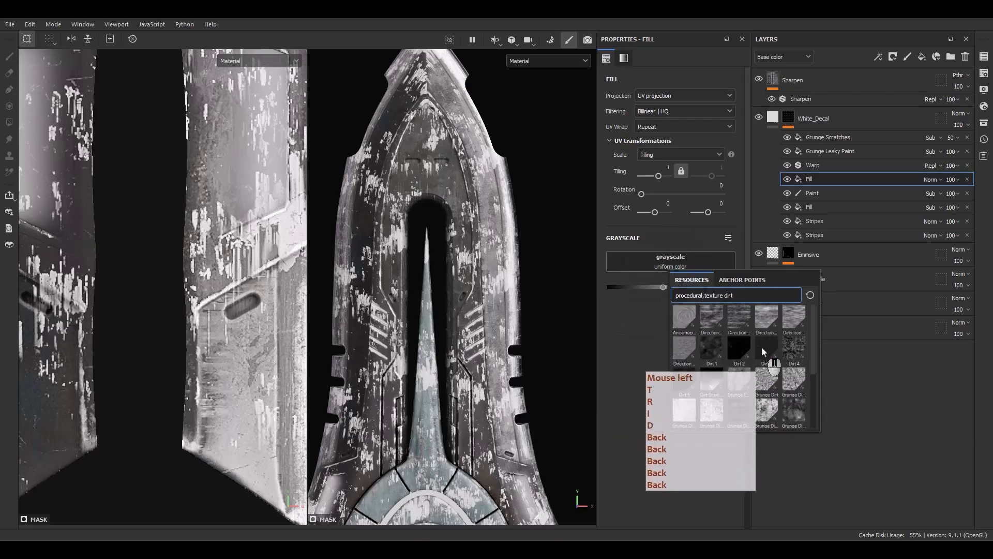
Set the Dirt 3 effect's blending mode to Subtract and inspect the stripes up close.
click(930, 179)
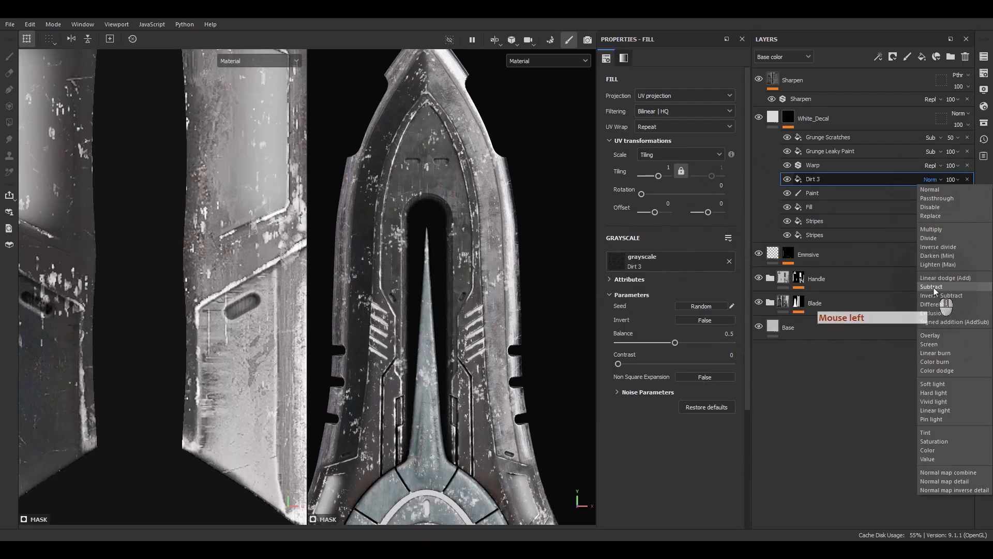
click(933, 290)
scroll(486, 243, up, 5)
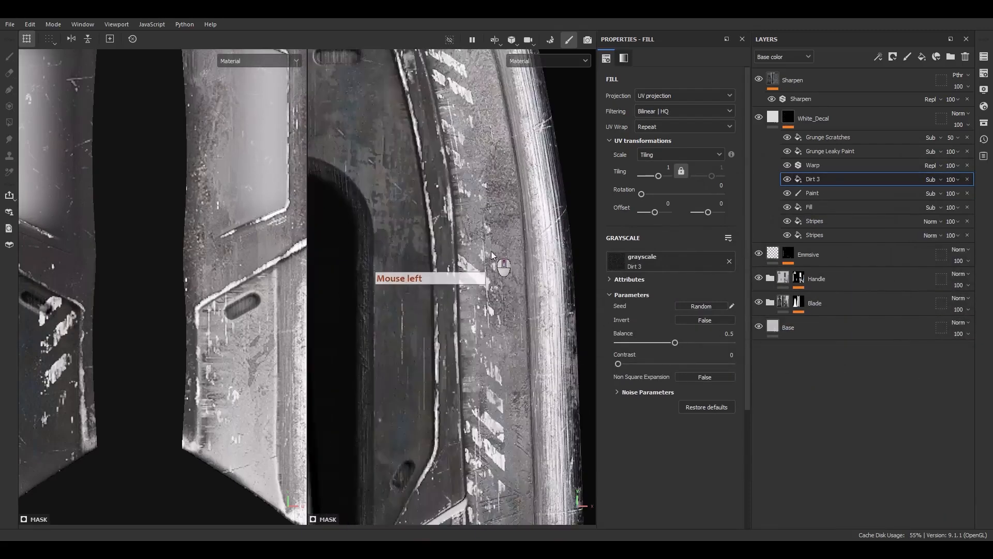
alt+drag(487, 250, 475, 266)
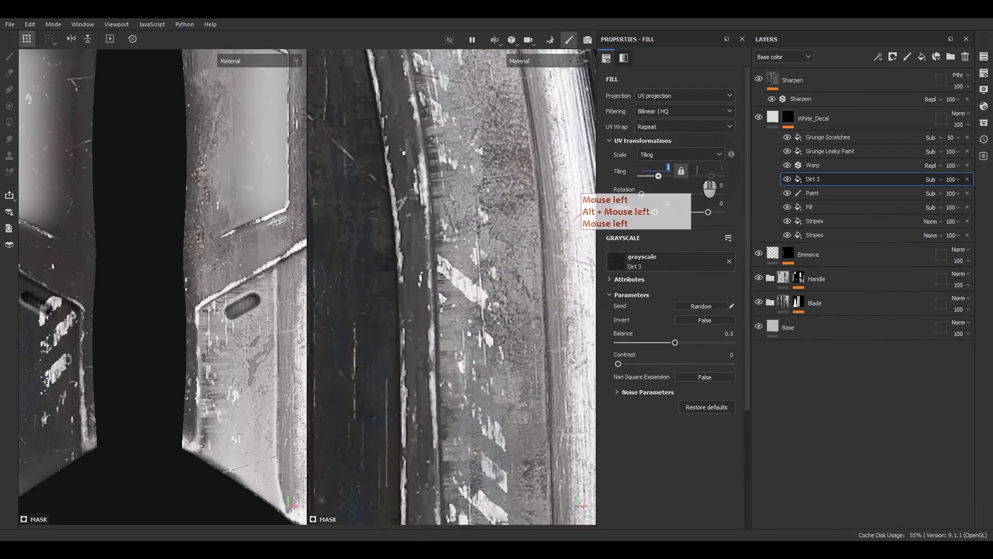
Set the Dirt 3 fill's tiling to 2, its balance to 0.3 and its contrast to 0.3.
key(Return)
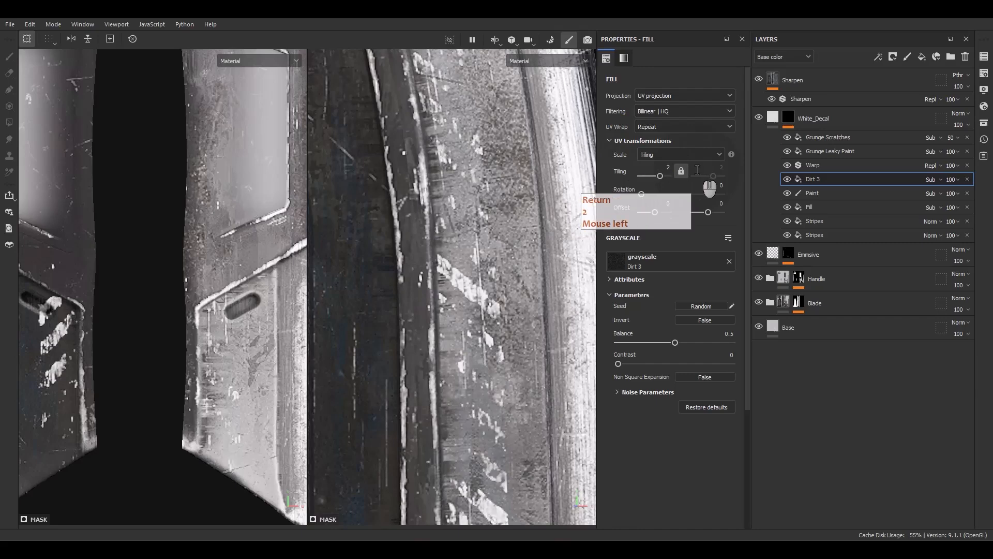
click(729, 334)
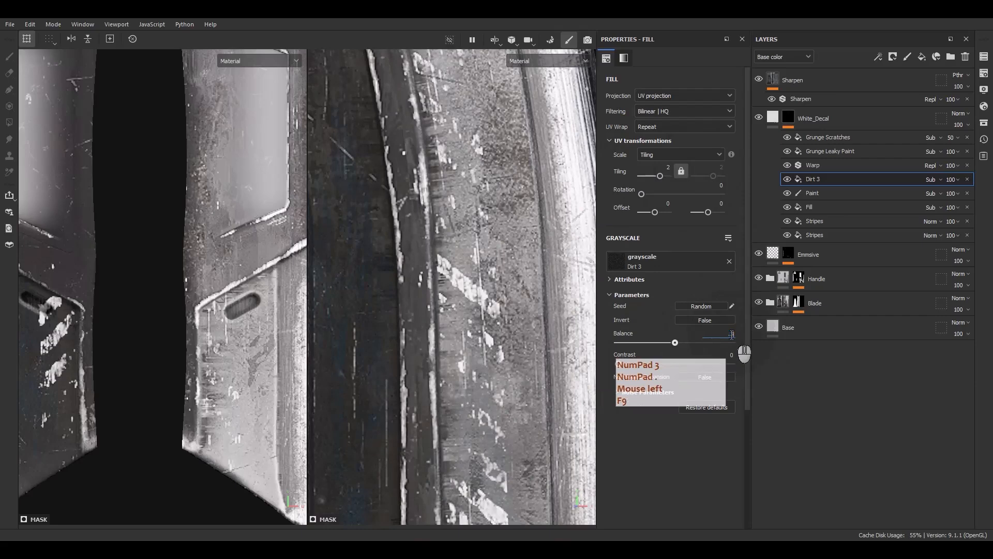
text(.3)
key(Return)
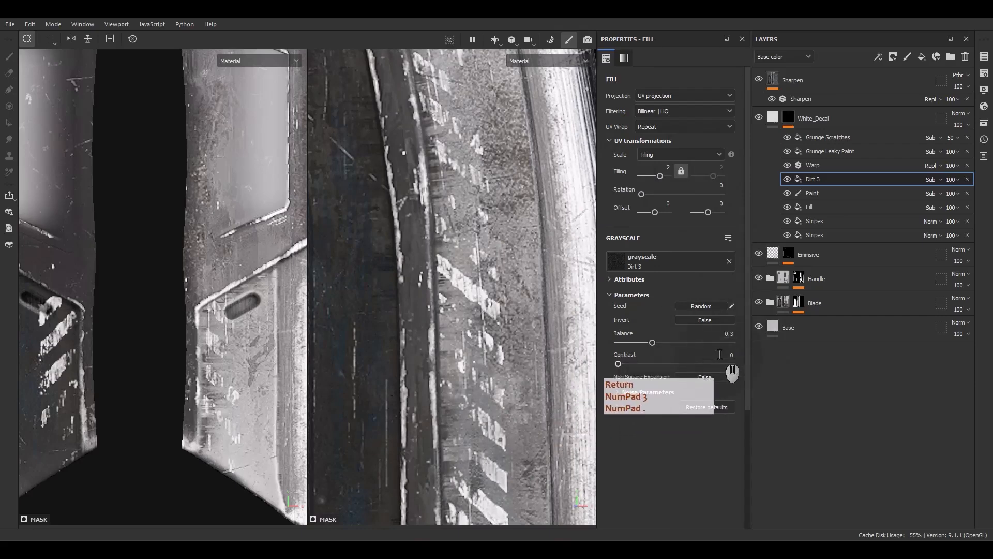
click(728, 354)
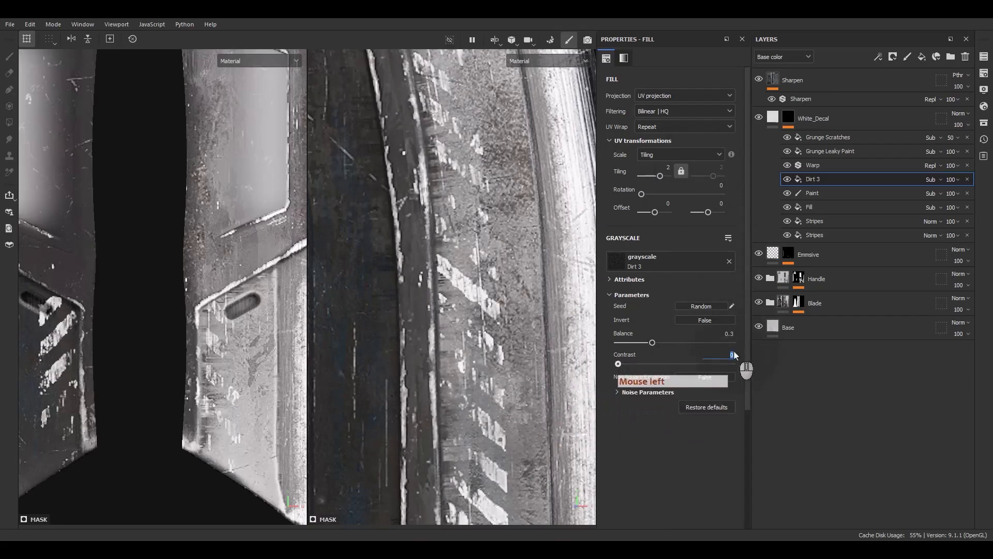
text(.3)
key(Return)
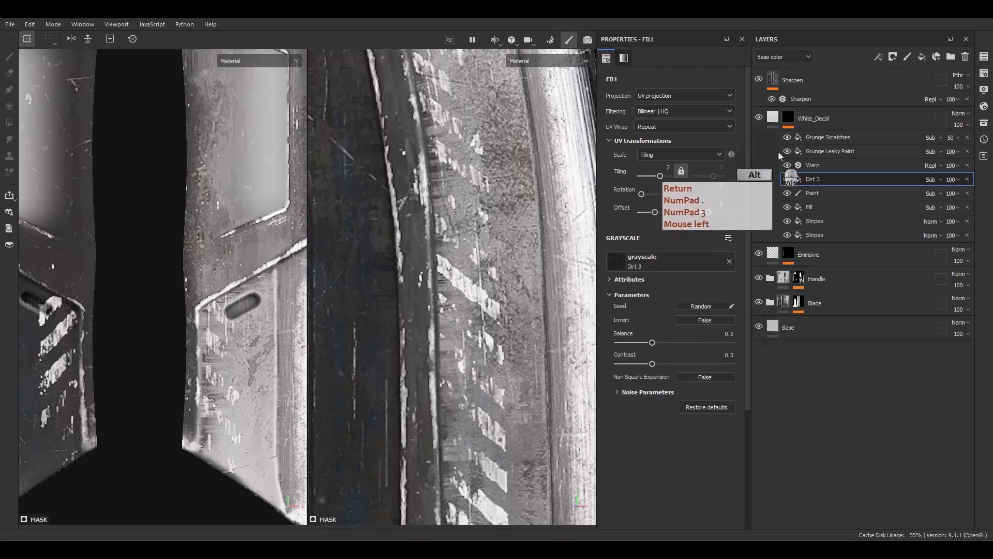
Display the White_Decal mask on its own and toggle the Dirt 3 effect's visibility to compare its influence.
alt+click(788, 118)
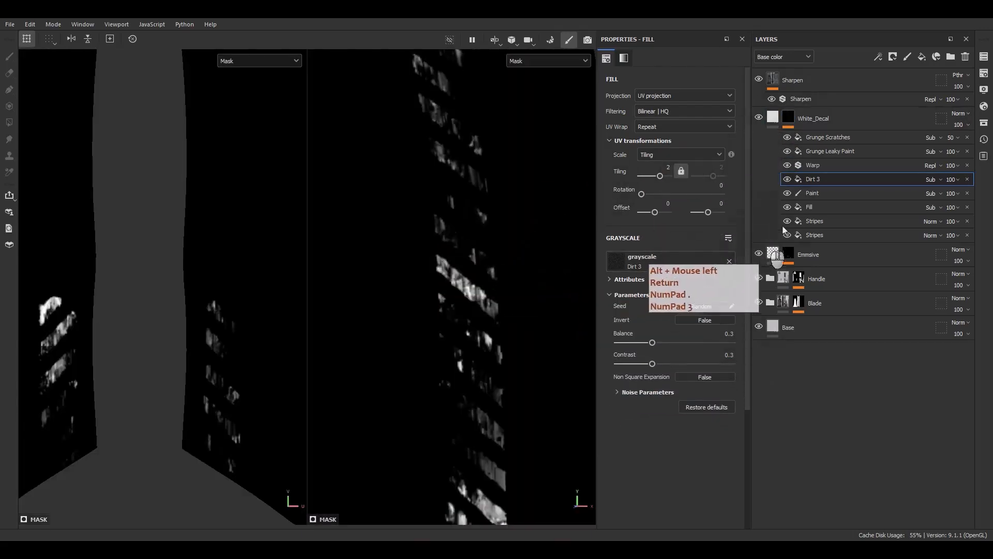
click(785, 183)
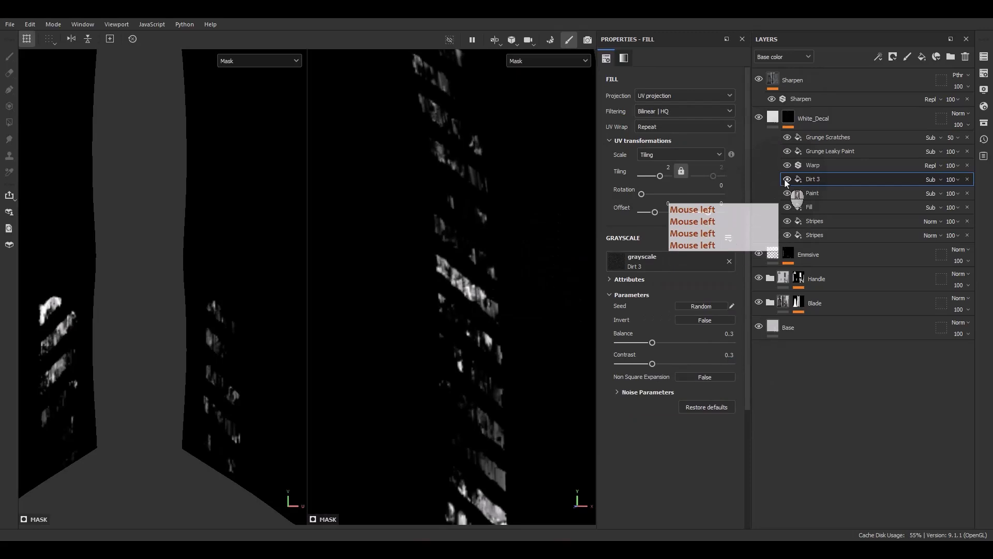
Set the Grunge Leaky Paint fill's balance to 0.62 and return the viewports from the mask to the material display.
alt+middle_drag(432, 251, 472, 462)
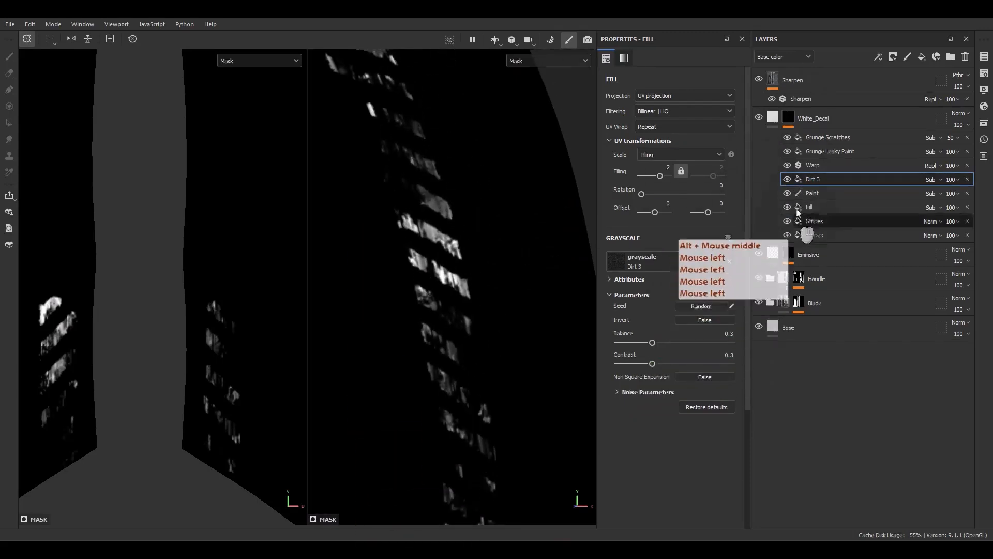
click(788, 179)
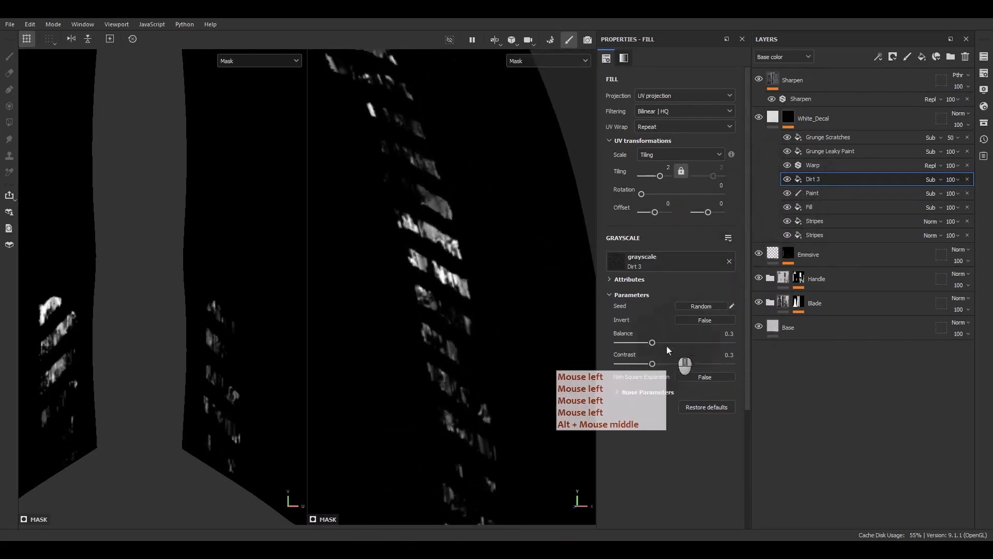
mouse_move(651, 342)
mouse_down()
mouse_move(677, 335)
mouse_move(681, 343)
mouse_up()
click(822, 151)
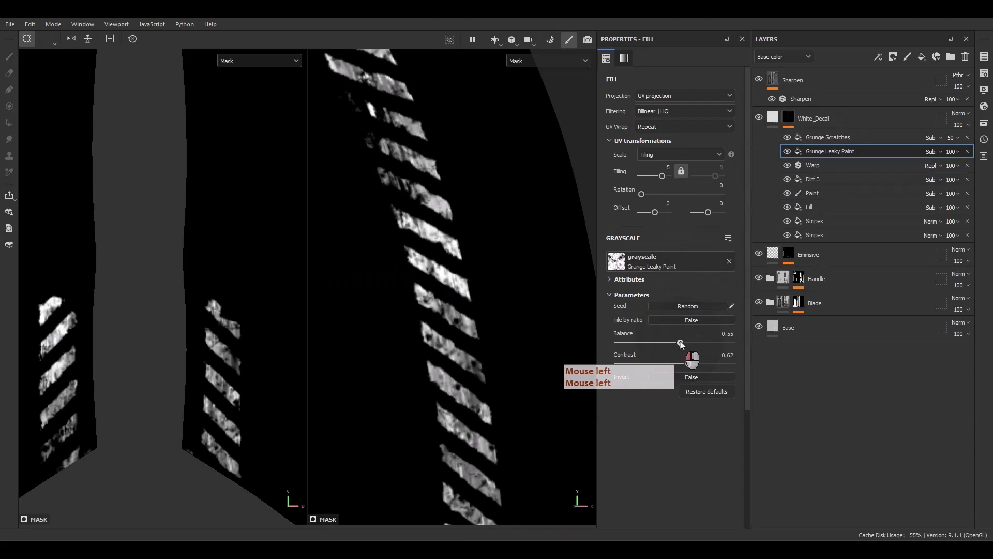
scroll(447, 255, down, 5)
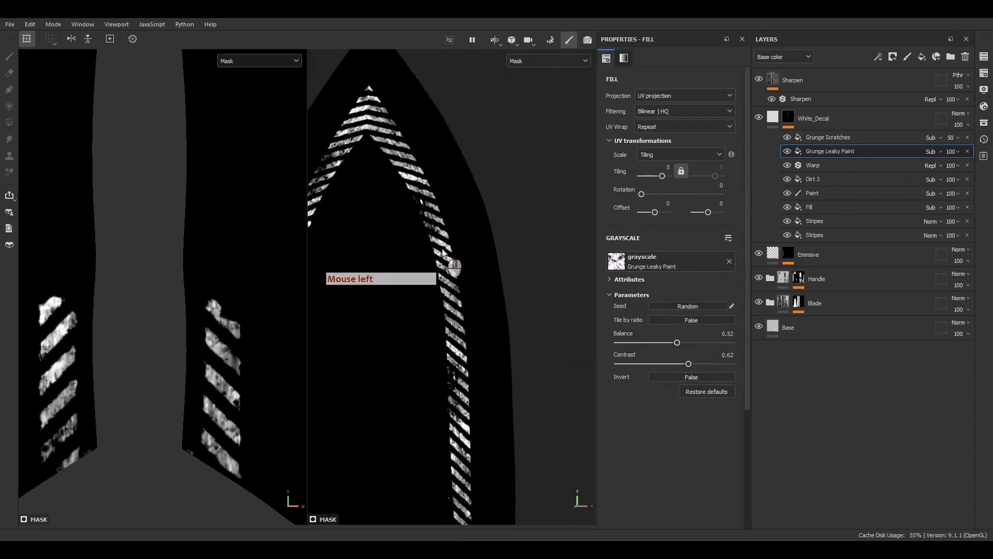
key(m)
scroll(415, 248, up, 3)
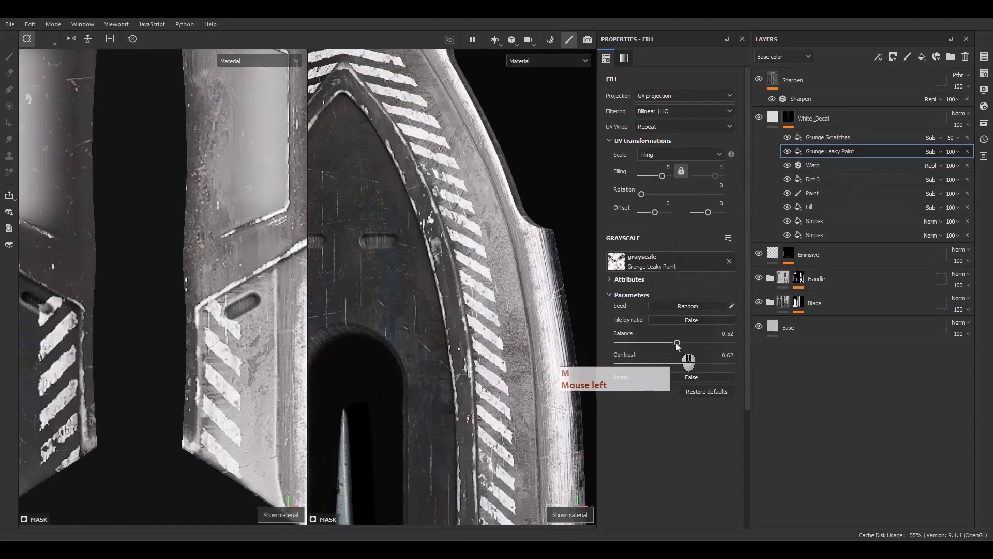
drag(679, 343, 689, 344)
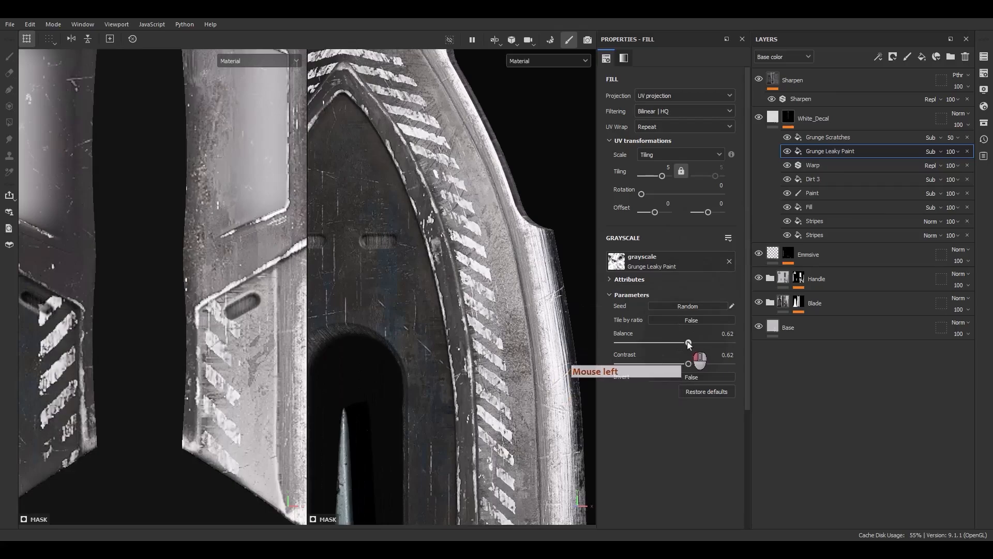
Examine the worn white stripes along both sides of the blade, close up and from a distance.
alt+middle_drag(471, 341, 453, 137)
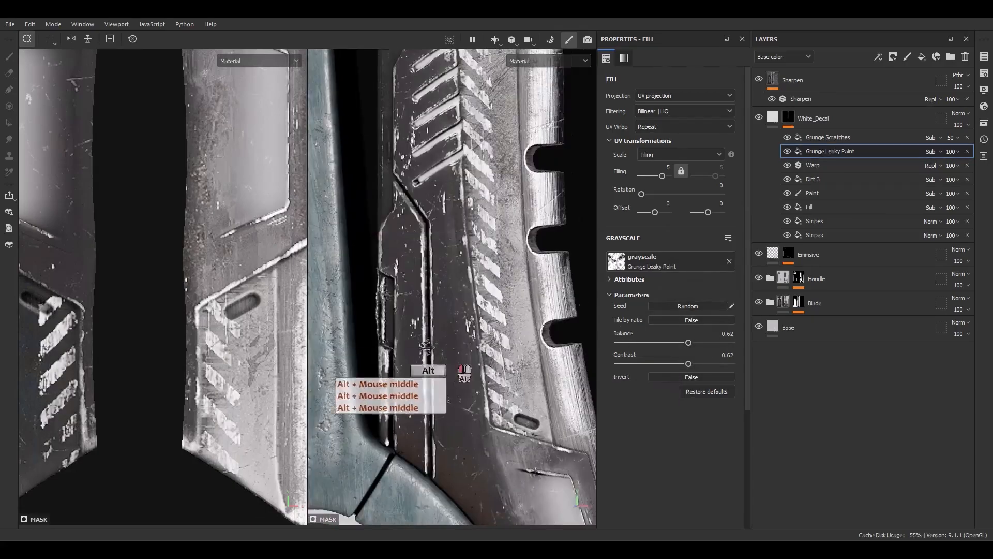
alt+drag(445, 336, 463, 363)
alt+right_drag(462, 363, 384, 130)
alt+middle_drag(456, 310, 476, 366)
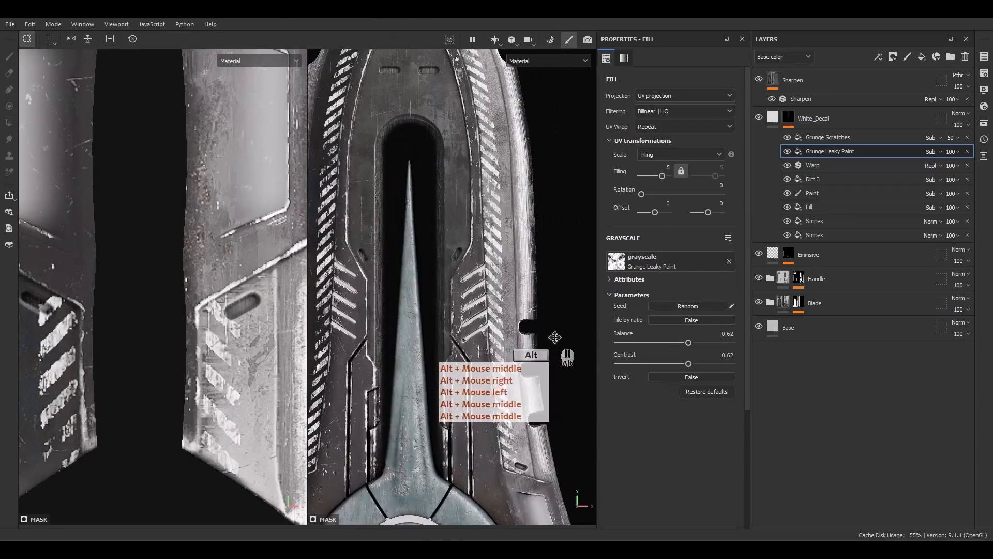
alt+middle_drag(413, 88, 465, 178)
alt+right_drag(466, 178, 380, 54)
alt+drag(396, 171, 451, 145)
alt+middle_drag(485, 240, 472, 194)
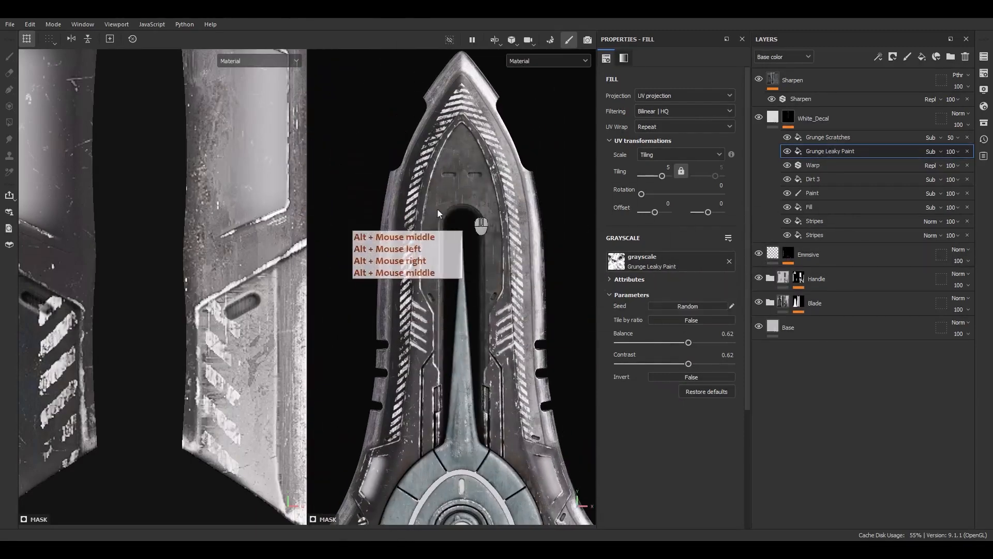
scroll(463, 169, up, 5)
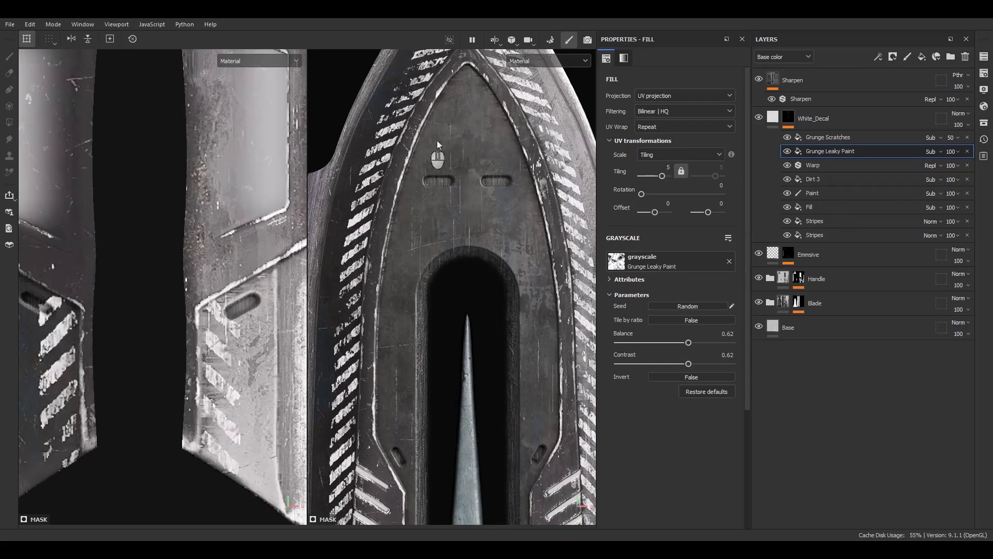
alt+middle_drag(425, 281, 399, 194)
alt+middle_drag(499, 288, 450, 352)
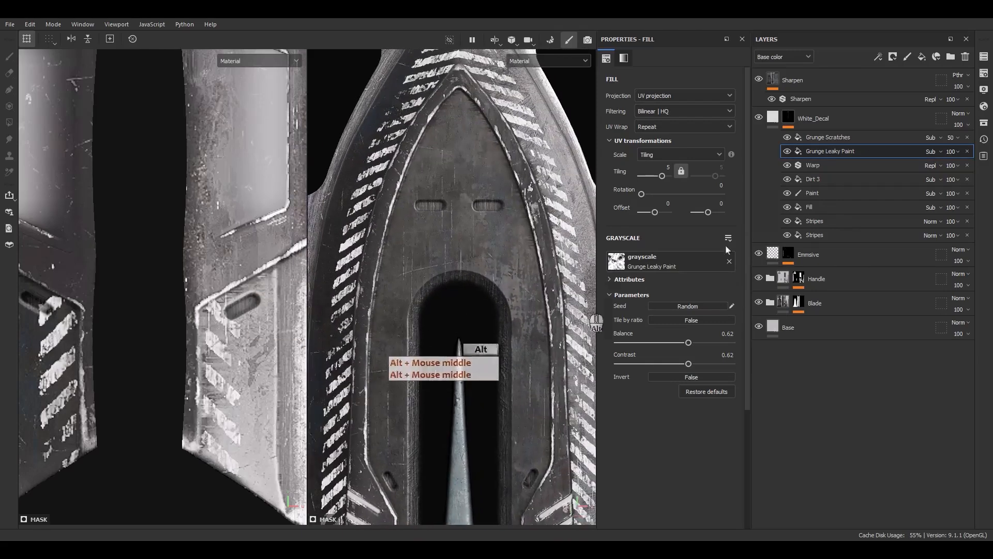
Select the Warp effect, open the asset library and search its alphas for "font".
click(823, 165)
click(983, 123)
drag(923, 129, 506, 134)
click(442, 177)
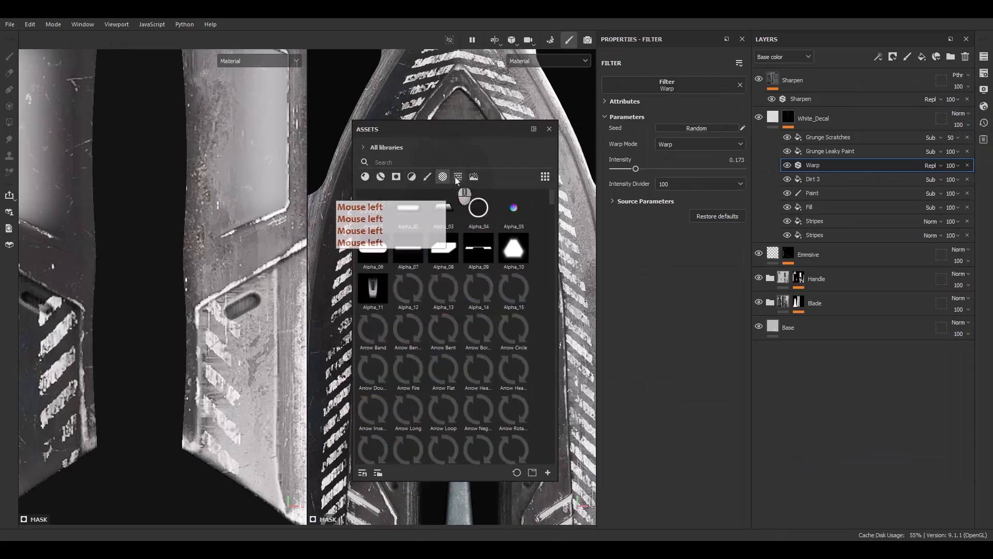
click(458, 177)
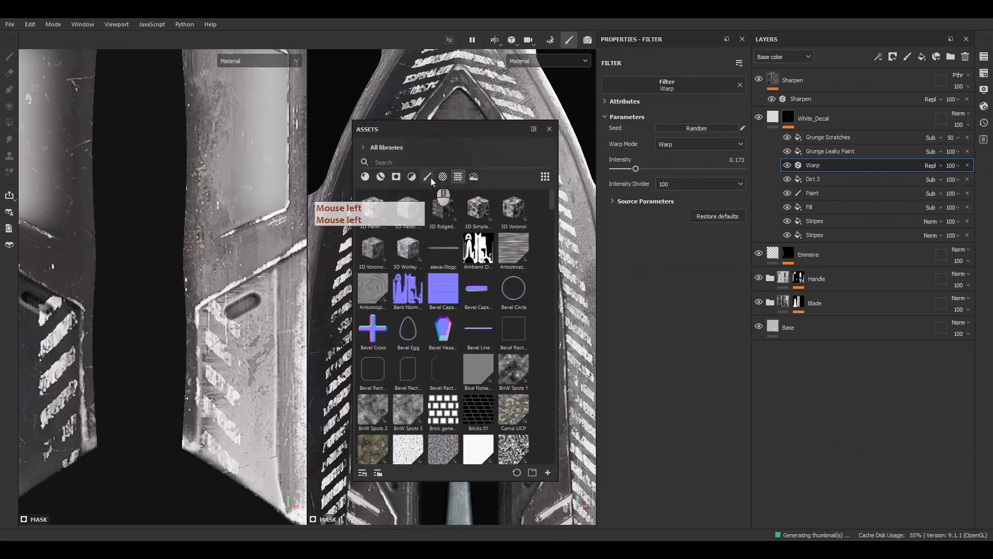
click(428, 176)
click(443, 179)
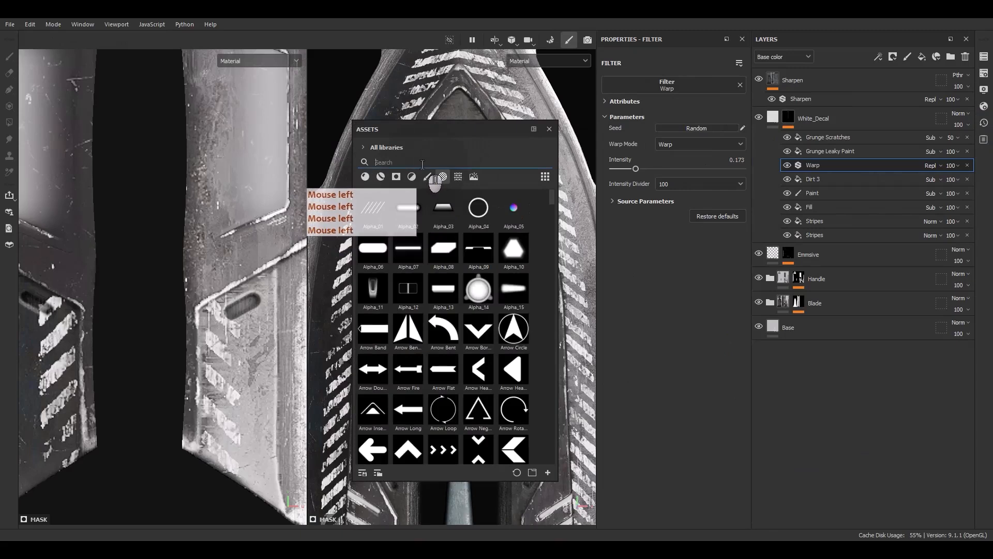
text(font)
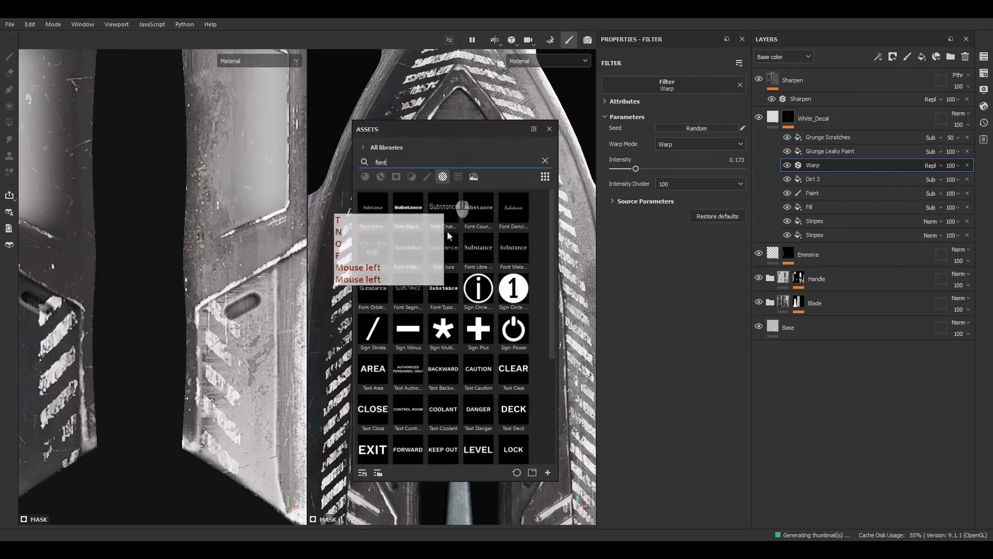
mouse_move(407, 222)
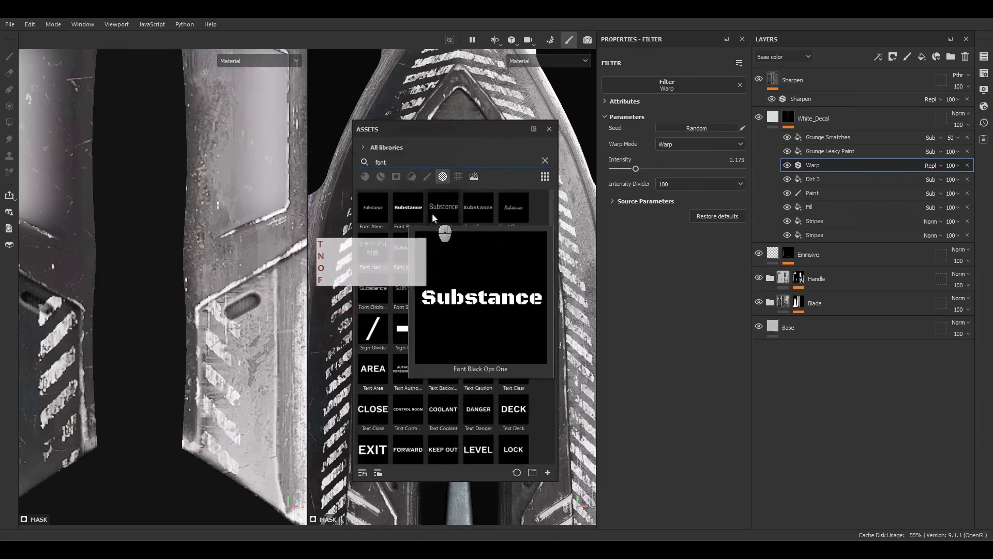
Add a Fill effect above Warp in the White_Decal mask, using the Font Chathura alpha with UV wrap set to None.
mouse_move(433, 213)
mouse_down()
mouse_move(500, 219)
mouse_move(440, 215)
mouse_up()
right_click(820, 165)
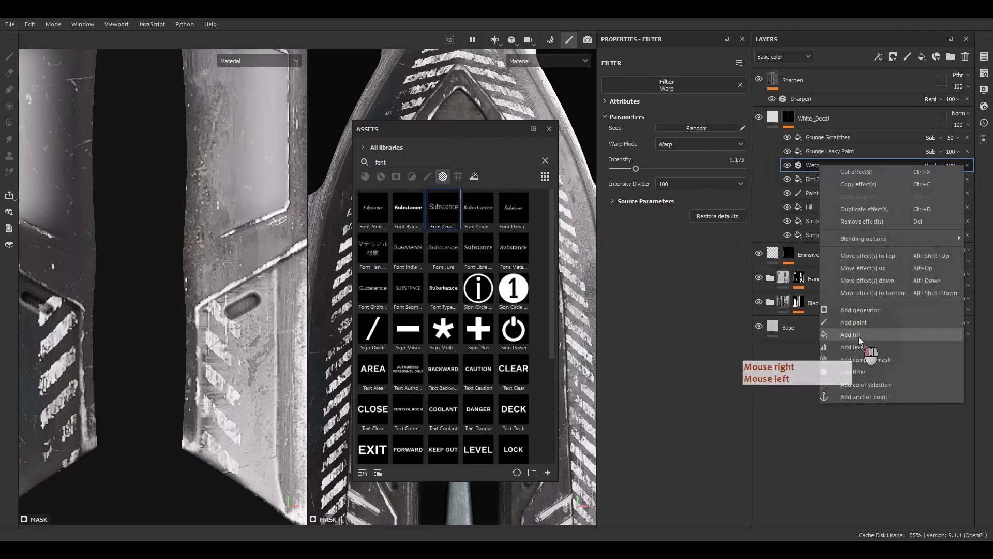
click(859, 337)
drag(440, 209, 665, 262)
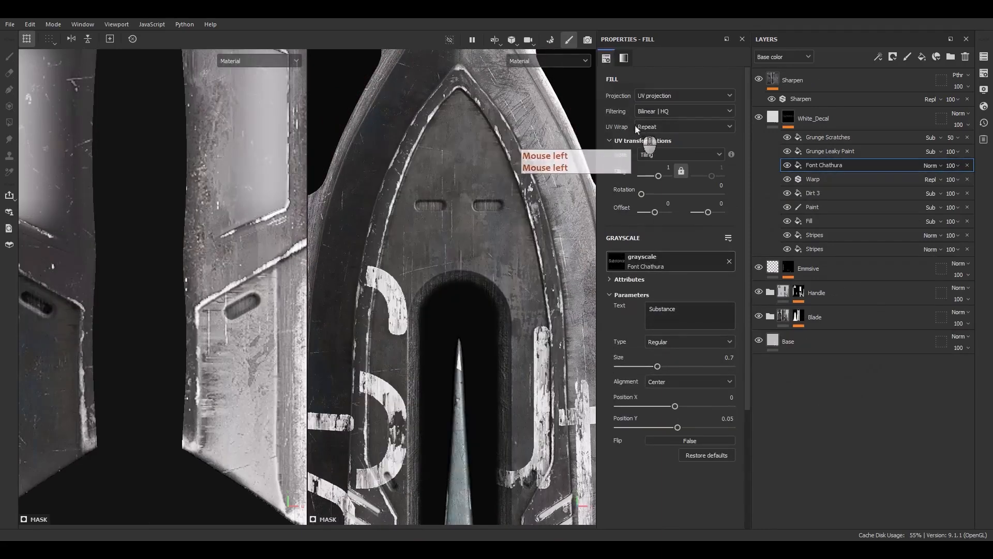
click(649, 131)
click(653, 140)
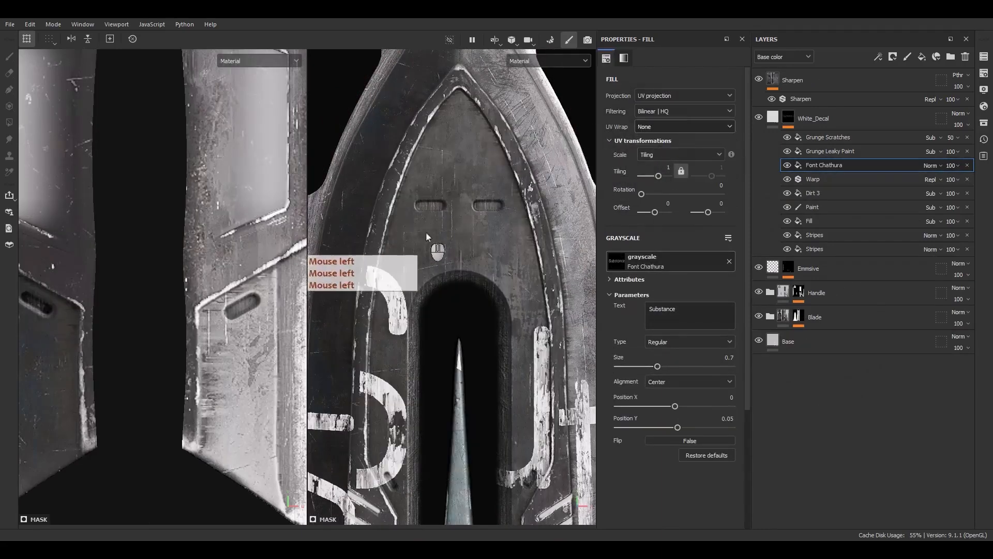
Shrink the text projection in the UV layout to a tiling of about 7.36 and place it across the blade's tip.
scroll(162, 260, down, 7)
scroll(174, 264, down, 5)
alt+middle_drag(197, 244, 189, 327)
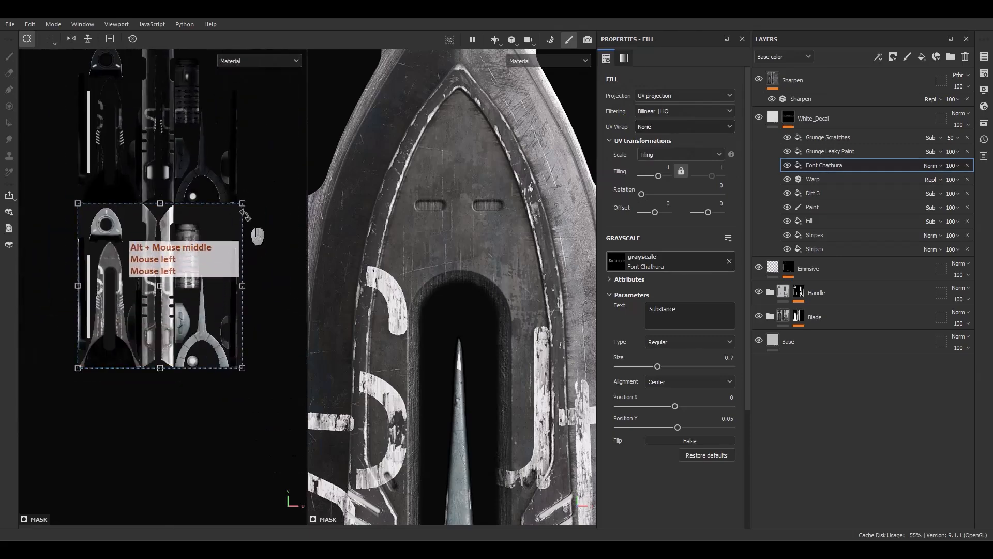
ctrl+shift+drag(242, 204, 44, 244)
scroll(159, 292, up, 6)
alt+middle_drag(44, 243, 154, 324)
scroll(147, 299, up, 6)
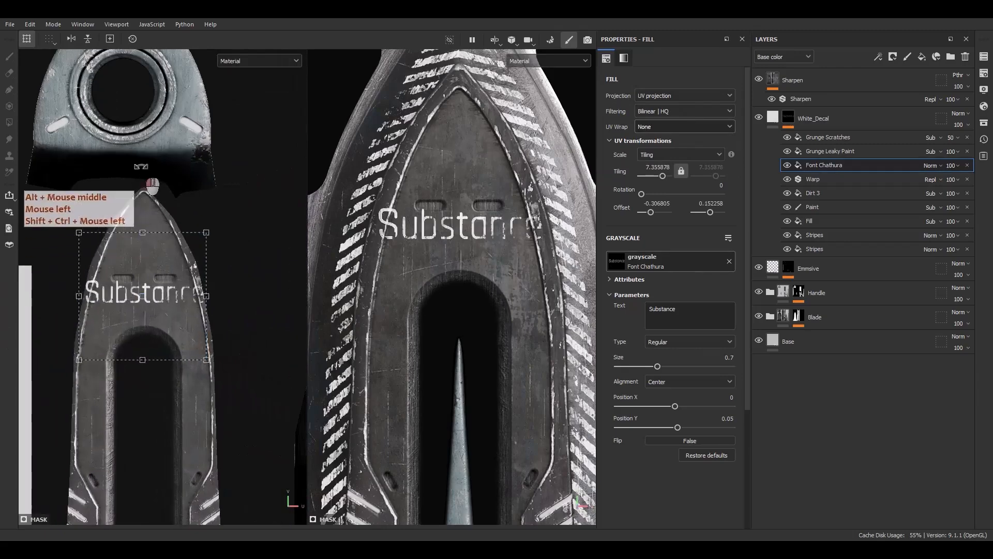
Turn the text upside down in the UV layout and shrink it above the two slots to a tiling of about -17.
drag(137, 167, 136, 366)
ctrl+shift+drag(206, 359, 162, 245)
scroll(152, 298, up, 4)
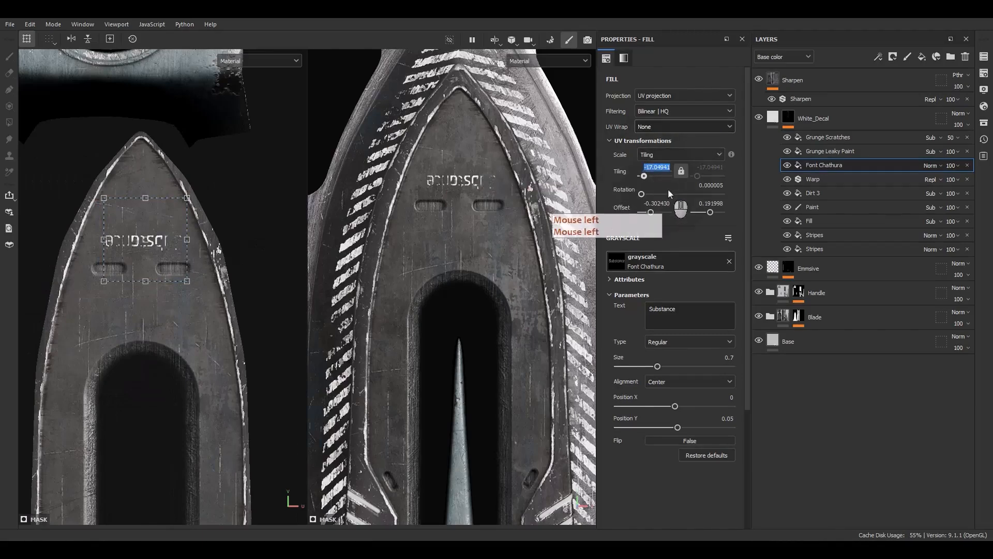
Set the text fill's tiling to 20 and its rotation to 180.
text(20)
key(Return)
click(714, 185)
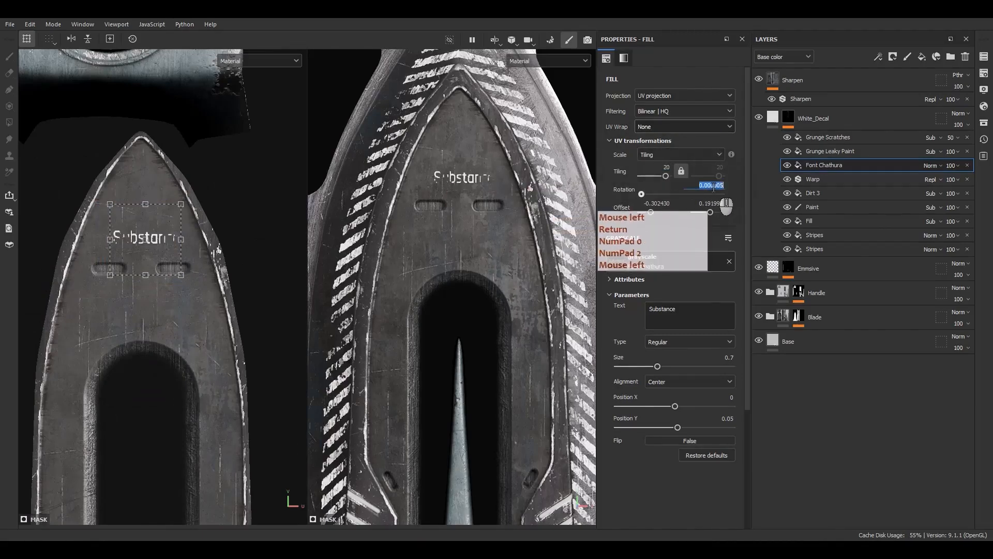
text(180)
key(Return)
Enlarge the text above the two slots to a tiling of about -13.62.
scroll(181, 213, up, 3)
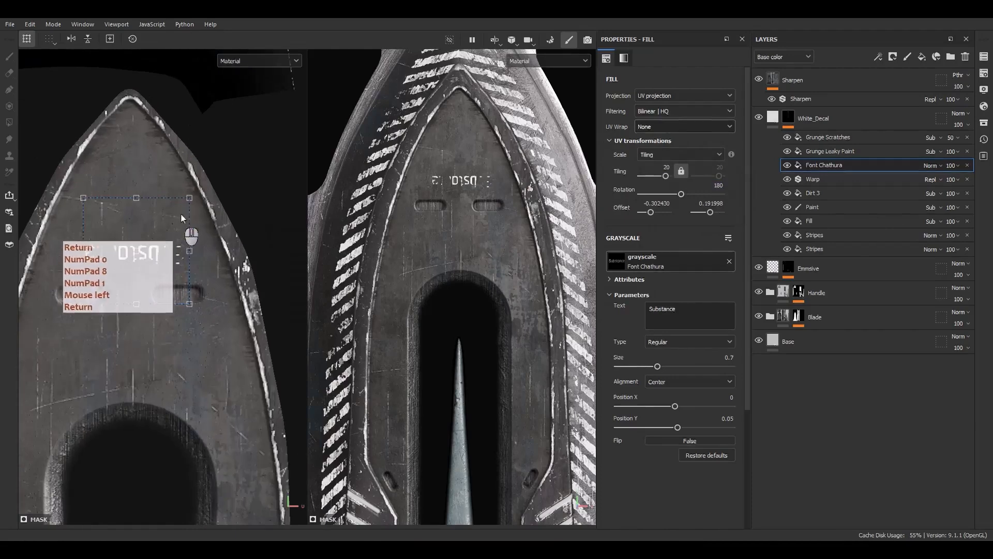
ctrl+shift+drag(192, 196, 214, 171)
click(187, 261)
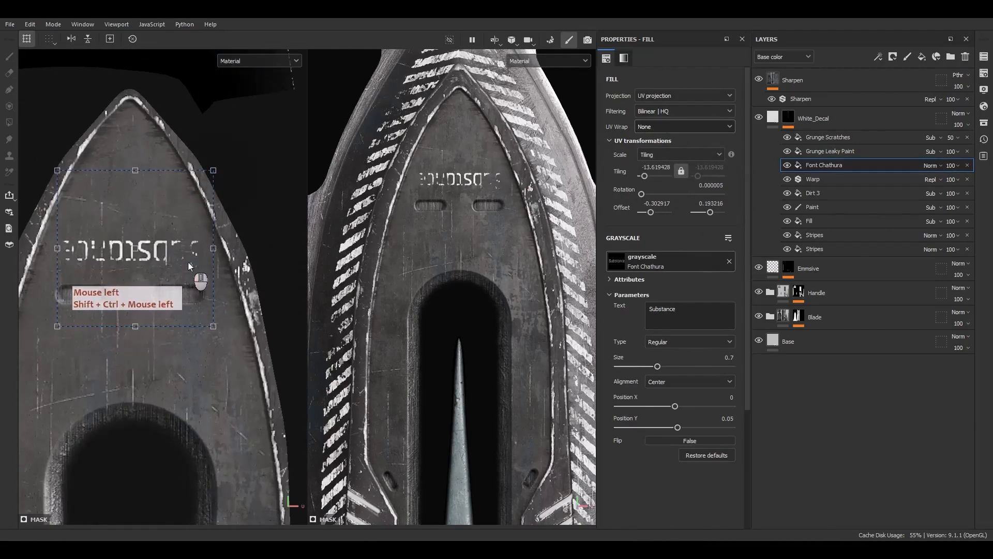
key(F9)
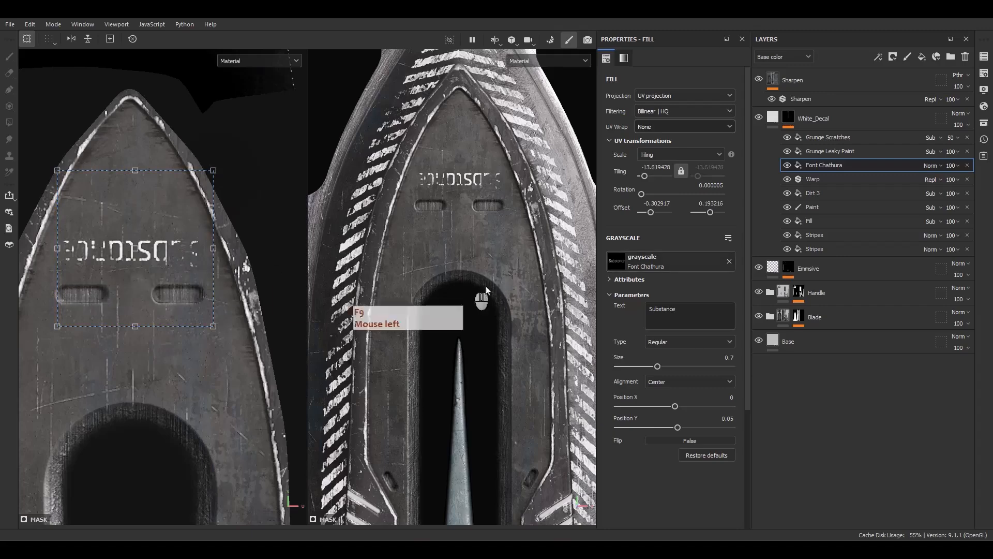
Replace the Font Chathura text "Substance" with "INTGR.DG//23".
drag(705, 314, 591, 314)
click(690, 314)
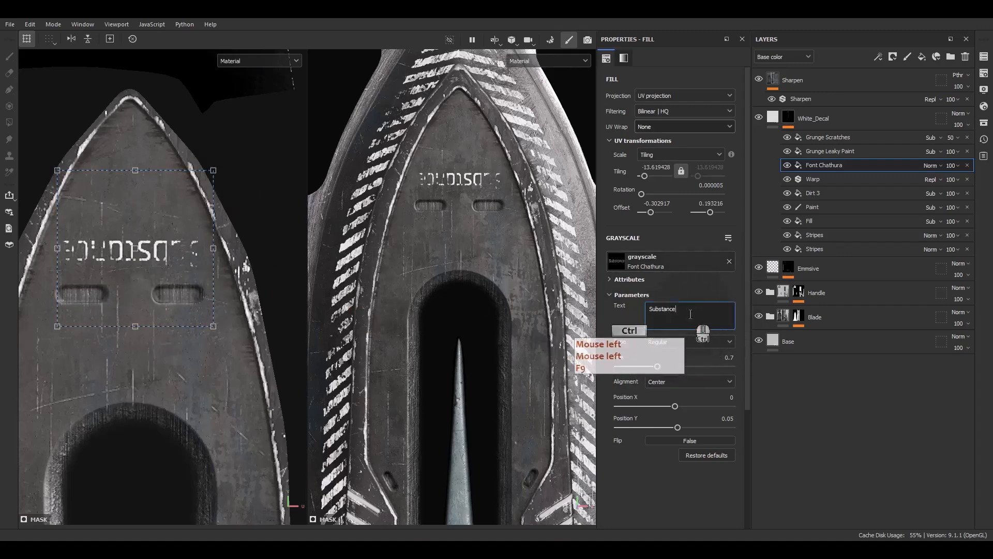
key(ctrl+a)
text(IN)
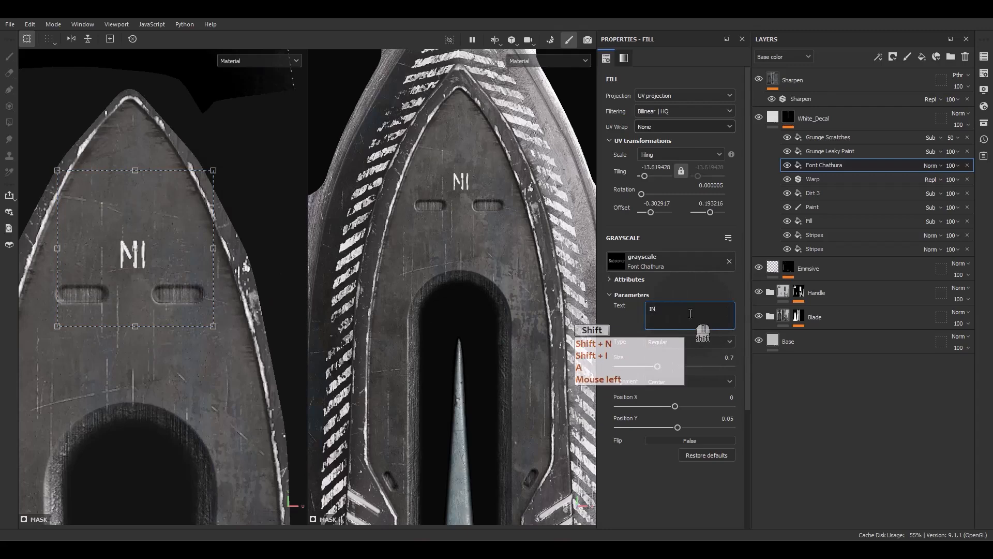
text(TGR)
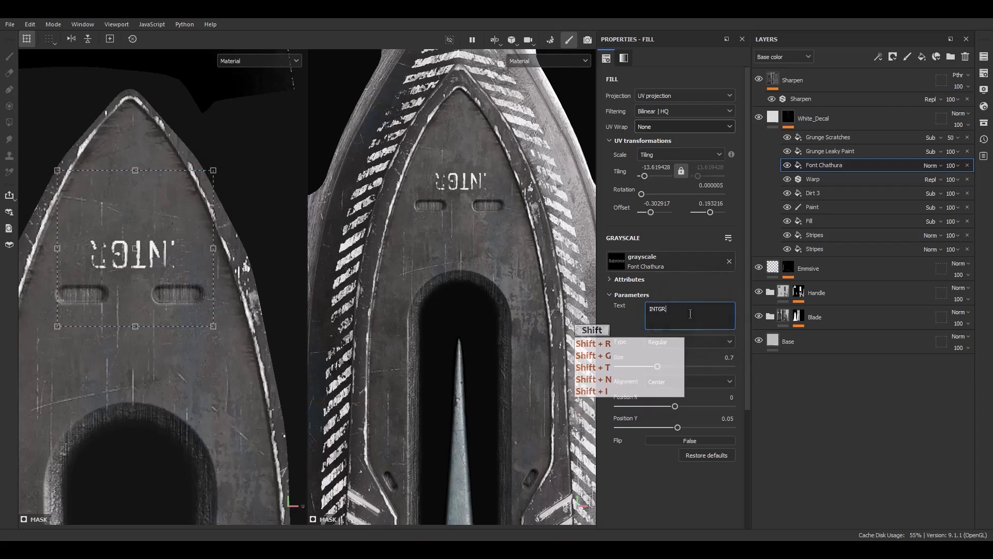
text(>DG//)
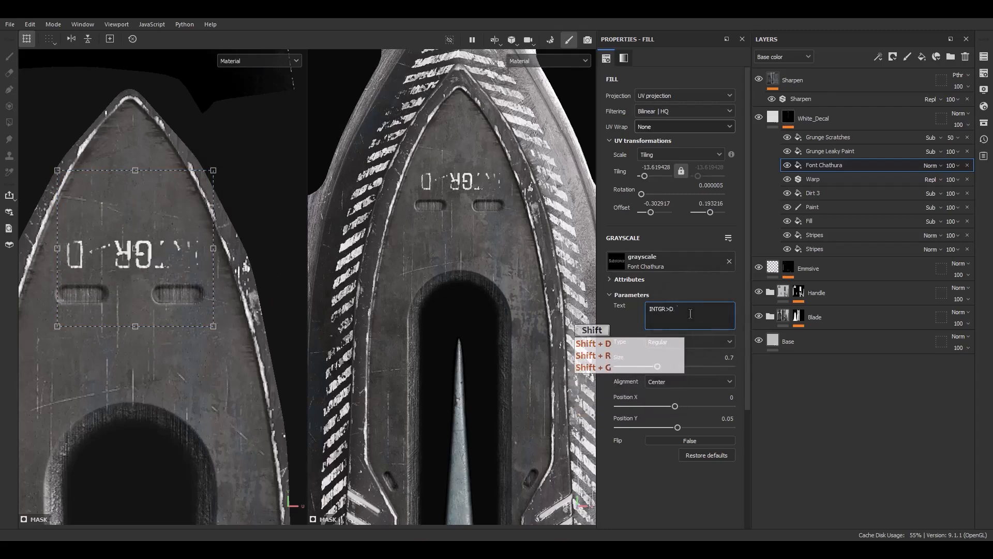
click(669, 309)
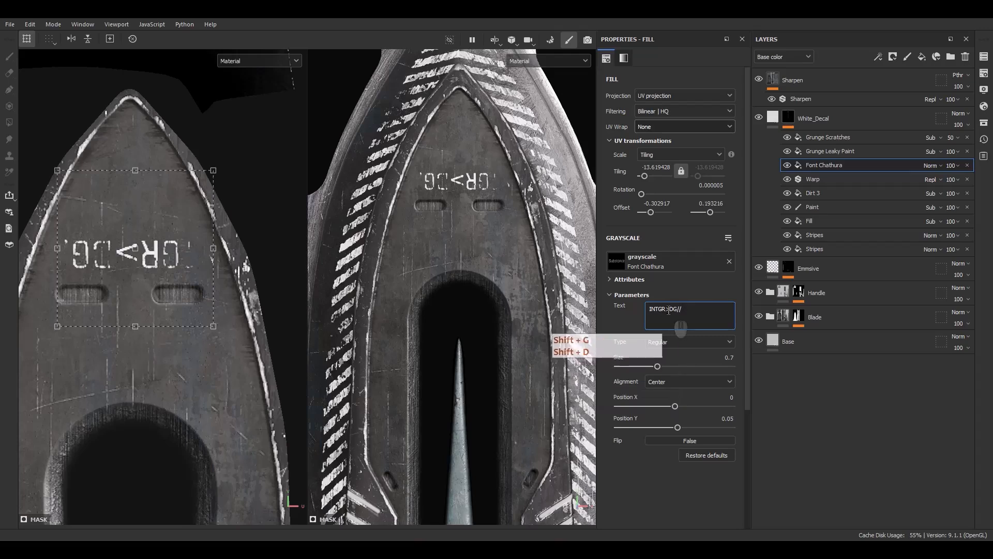
text(.DG//)
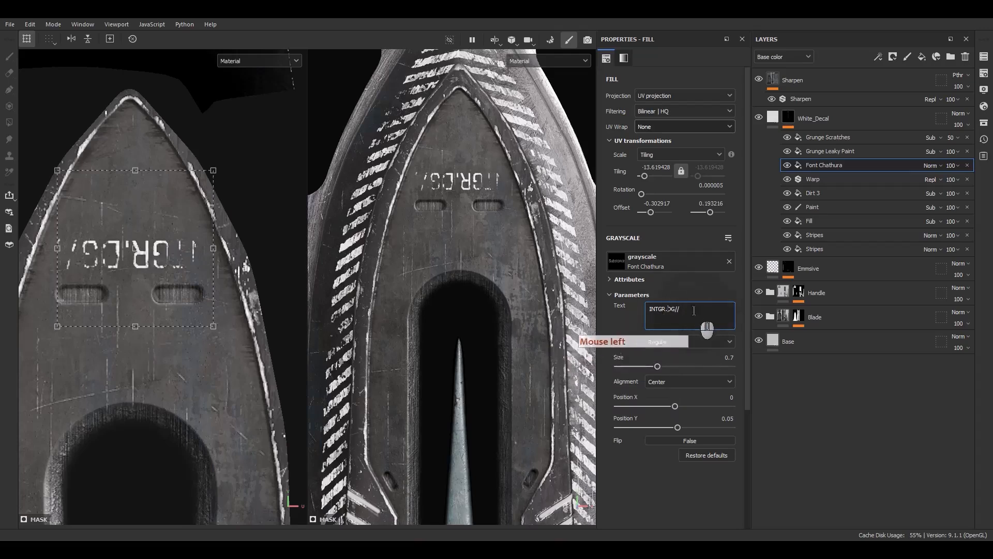
text(23)
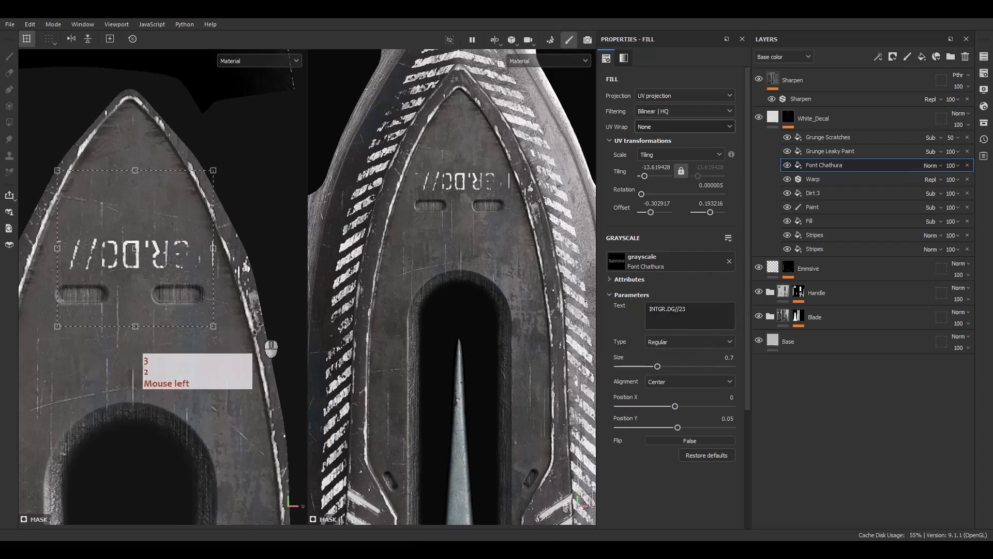
Set the Font Chathura text's size to 0.42 and its type to Bold.
drag(655, 367, 641, 367)
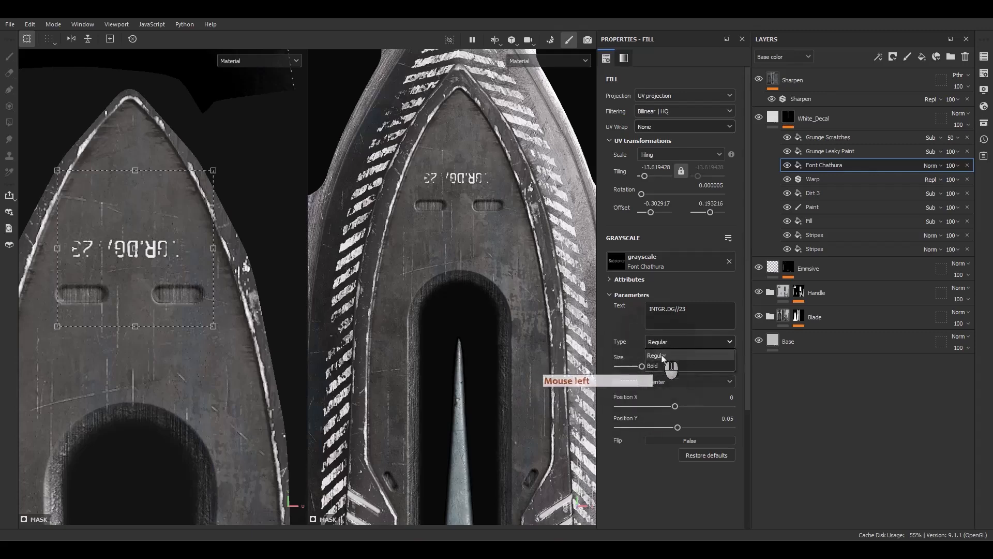
click(652, 366)
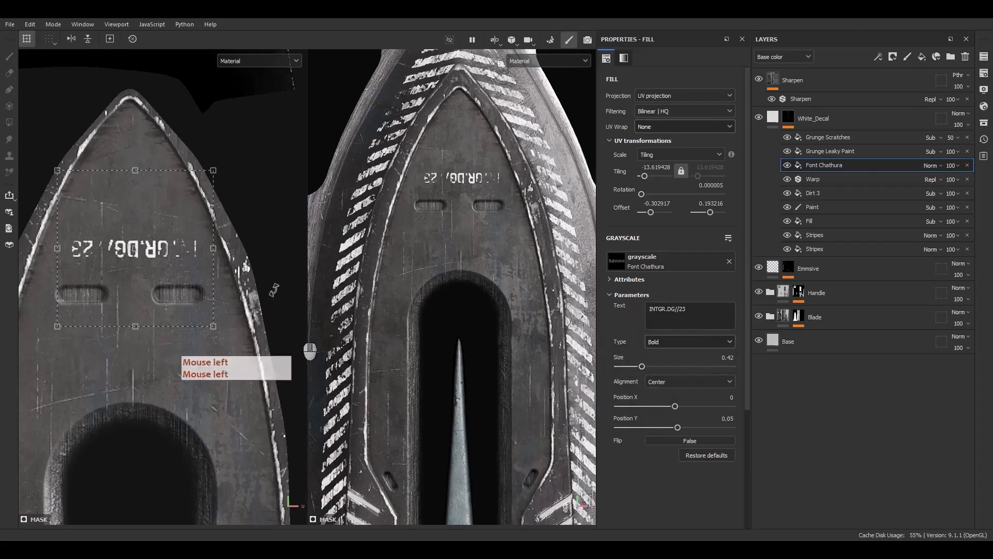
Lower the INTGR.DG//23 text to just above the two slots, and randomize the Grunge Leaky Paint seed for a different wear pattern.
drag(175, 227, 174, 270)
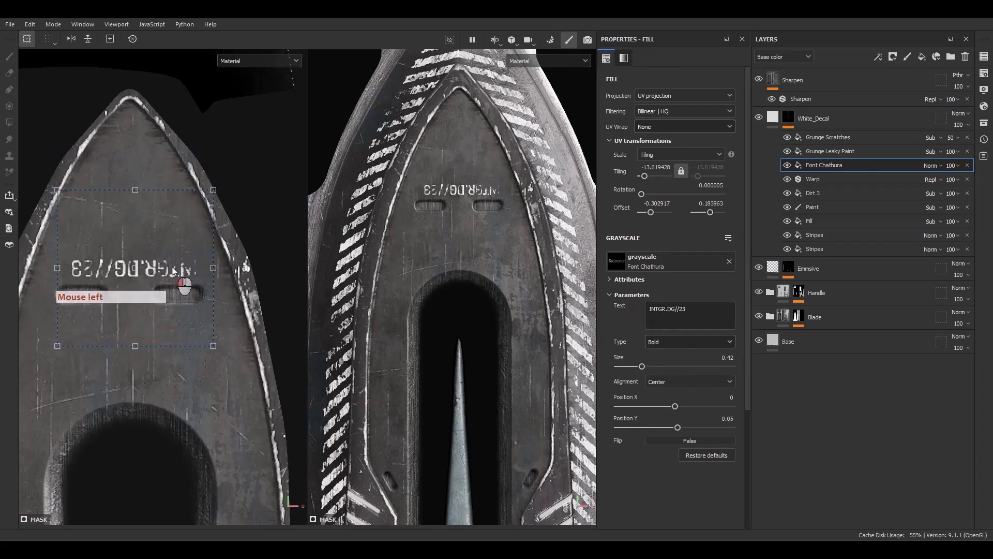
click(828, 151)
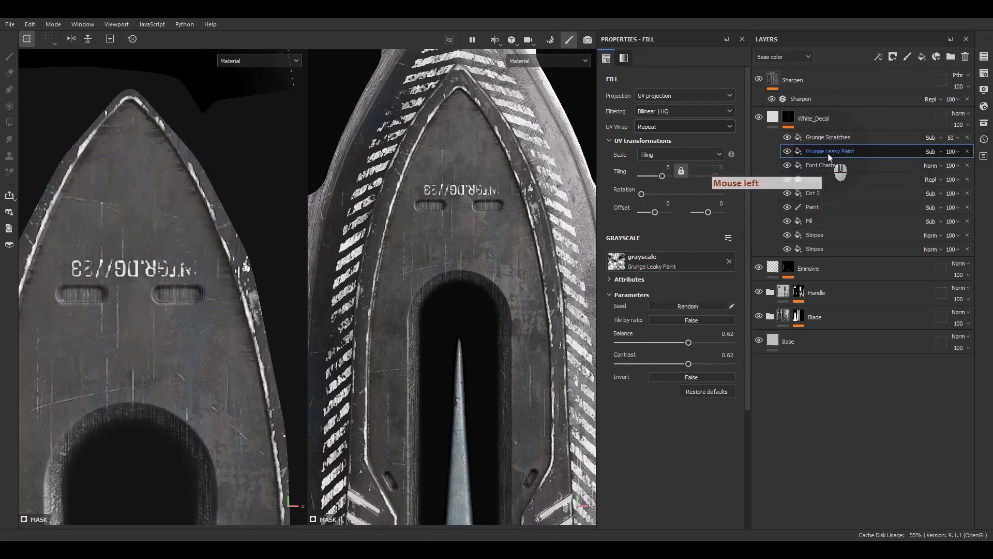
click(695, 307)
click(696, 306)
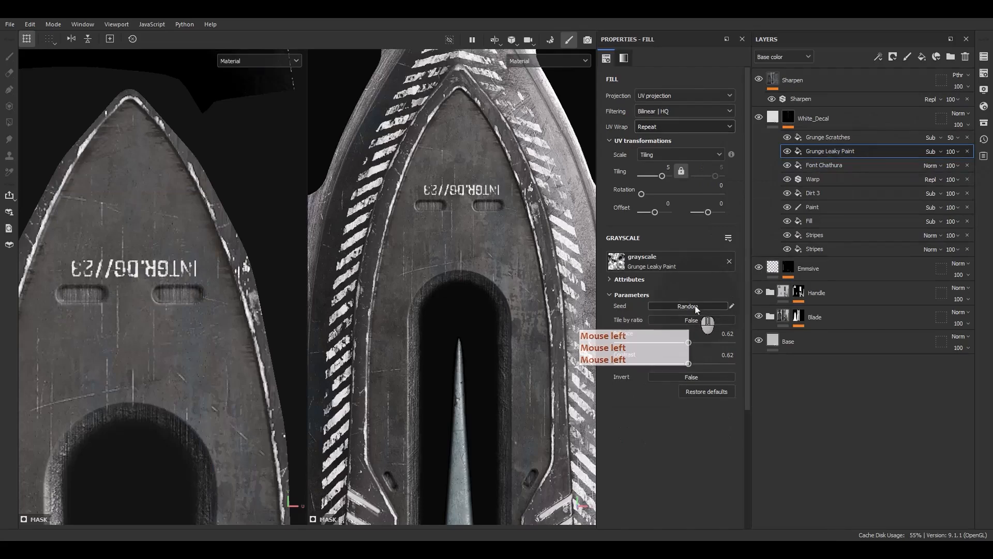
click(696, 307)
click(696, 307)
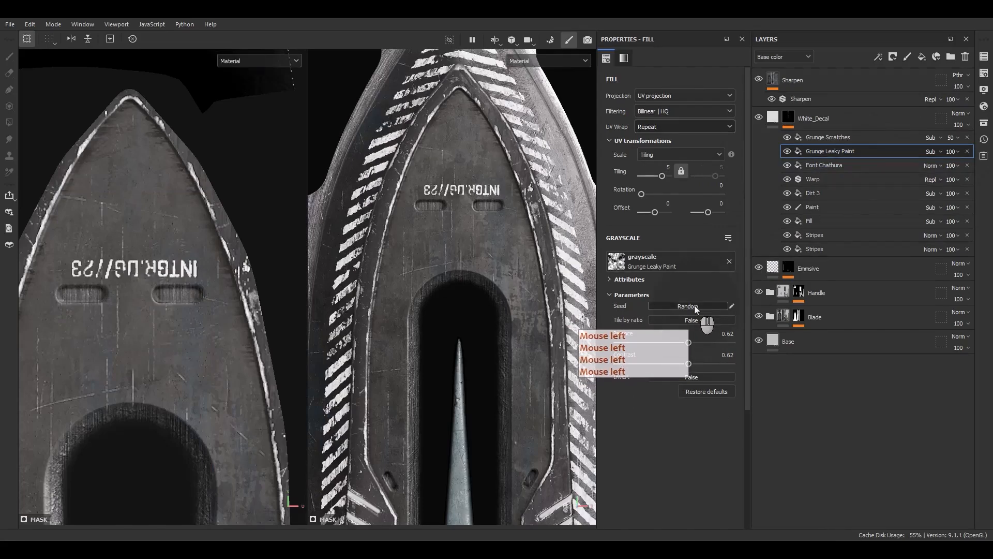
click(694, 306)
click(694, 306)
click(694, 306)
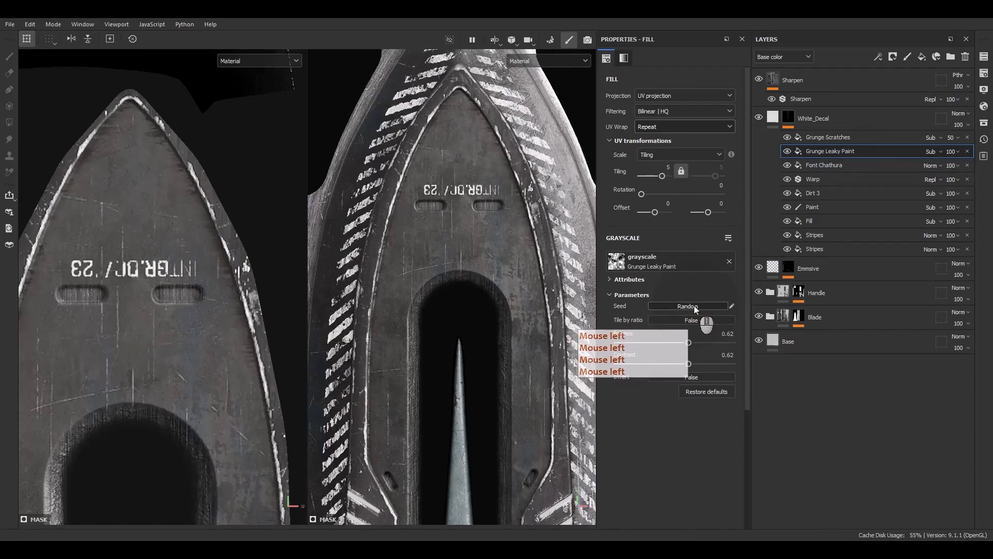
scroll(137, 249, up, 3)
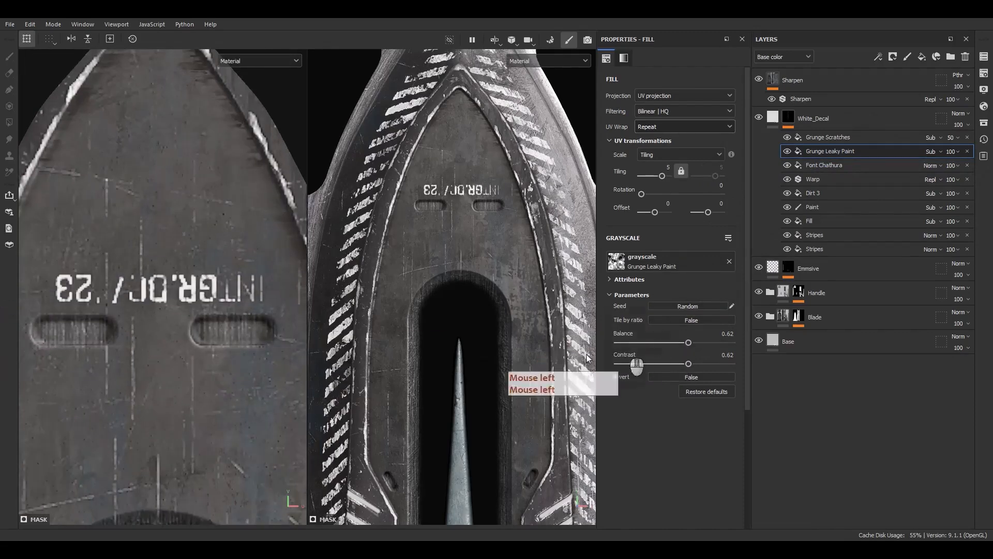
Try placing the Font Chathura effect below Warp and Dirt 3 in the White_Decal mask, with Warp toggled.
click(822, 165)
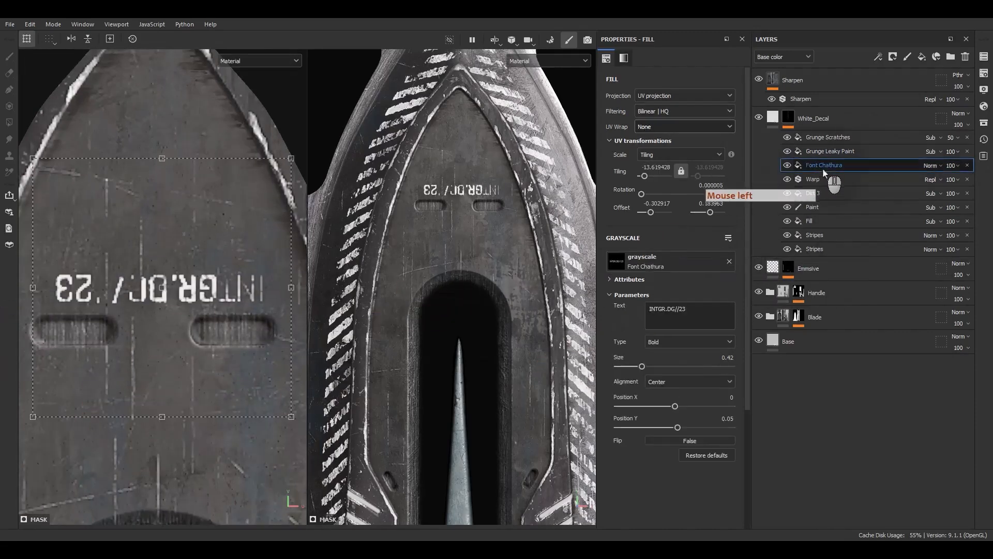
mouse_move(822, 167)
mouse_down()
mouse_move(842, 195)
mouse_move(828, 224)
mouse_move(822, 196)
mouse_move(817, 222)
mouse_move(818, 203)
mouse_up()
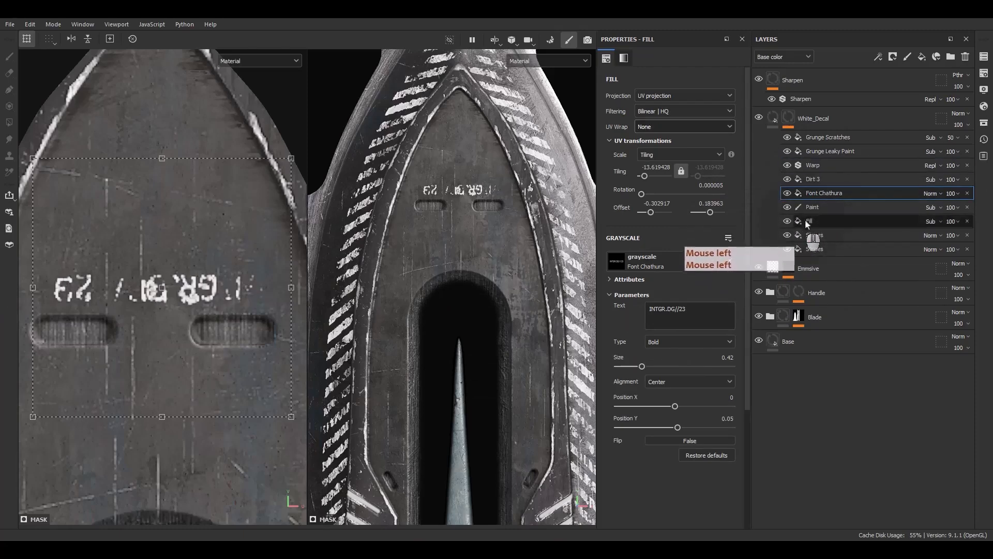
click(787, 166)
click(786, 166)
drag(818, 196, 808, 159)
Reorder Dirt 3 above Font Chathura in the White_Decal mask and set Font Chathura's blending mode to linear dodge (Ldge).
click(812, 194)
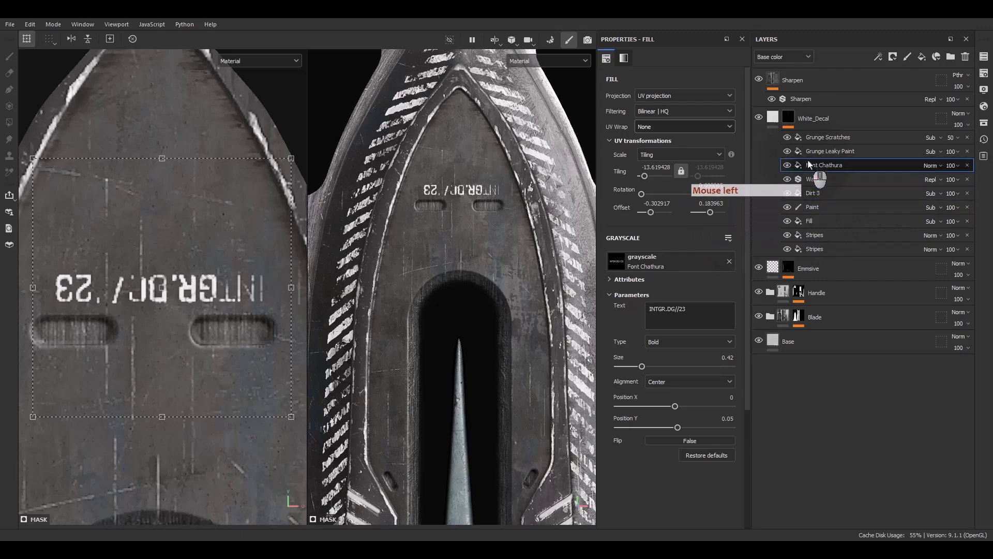
drag(812, 193, 820, 157)
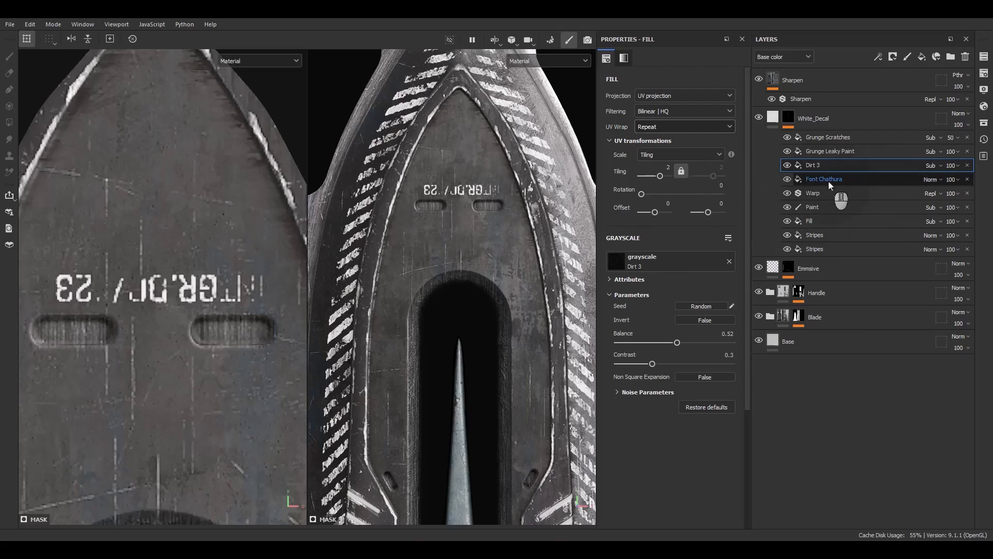
click(925, 178)
click(923, 280)
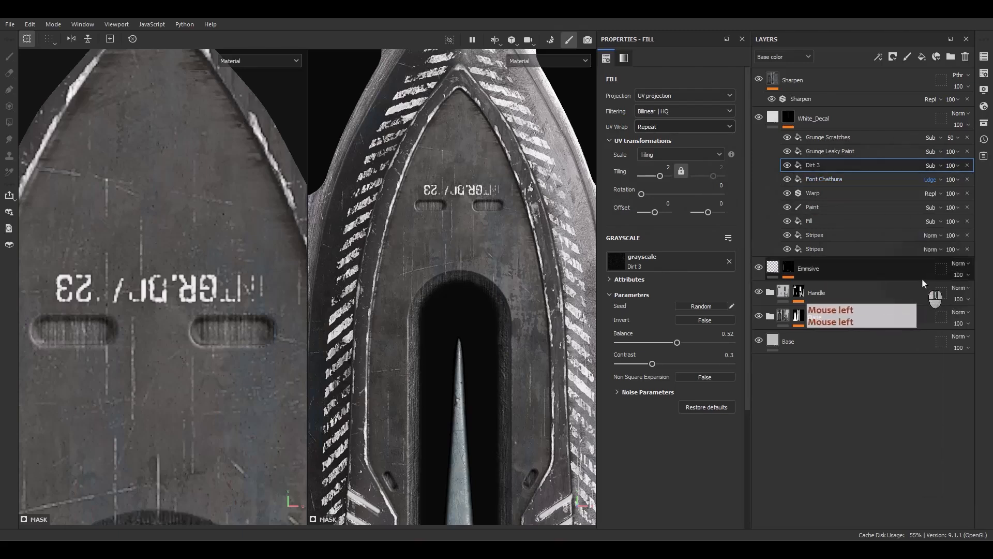
click(788, 169)
click(788, 170)
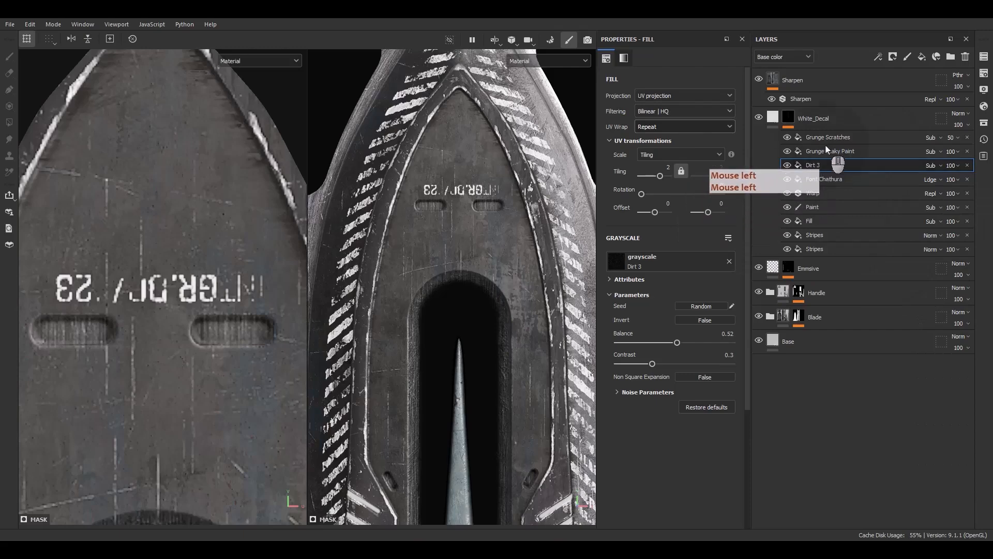
Duplicate the Font Chathura text and place the copy, rotated to 270, over the striped outer section of the blade in the UV view.
scroll(514, 202, down, 5)
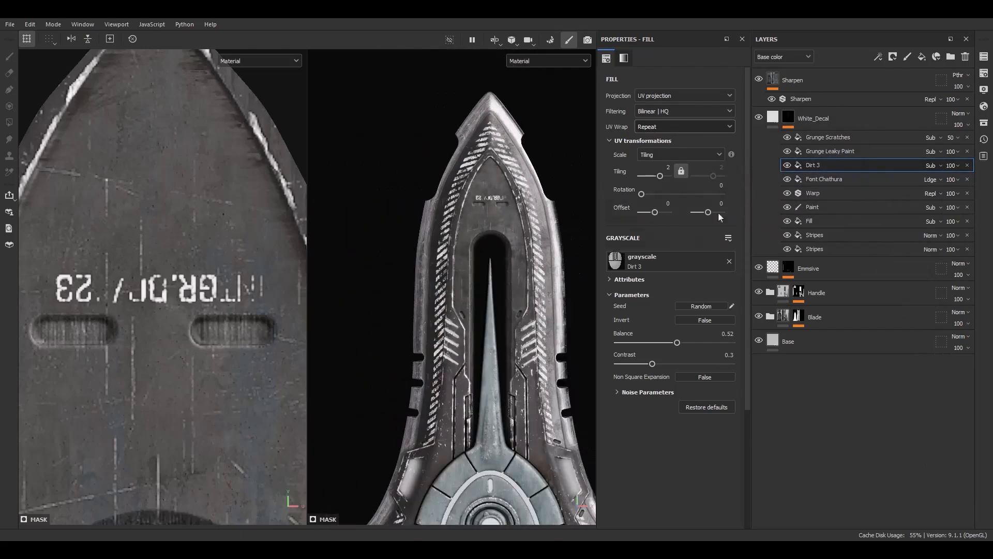
click(822, 179)
key(ctrl+d)
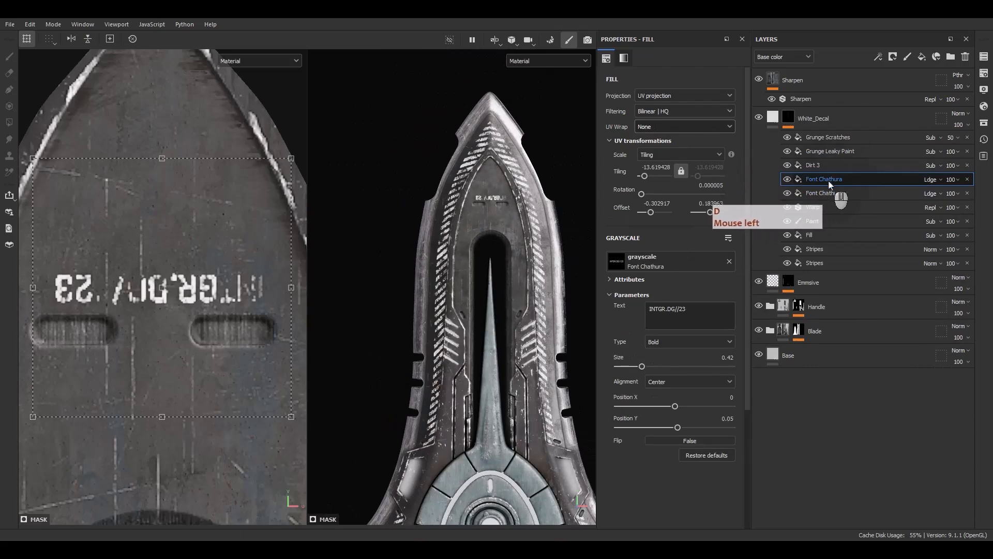
scroll(206, 273, down, 8)
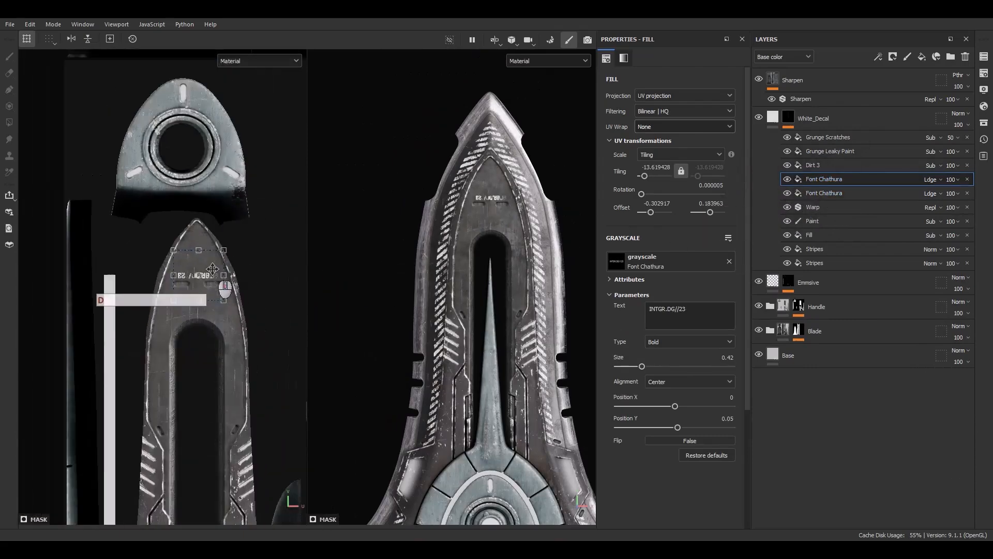
drag(237, 227, 255, 356)
scroll(191, 339, down, 3)
alt+middle_drag(198, 345, 159, 347)
scroll(165, 316, up, 2)
drag(164, 310, 295, 280)
scroll(281, 255, up, 4)
alt+middle_drag(274, 249, 219, 264)
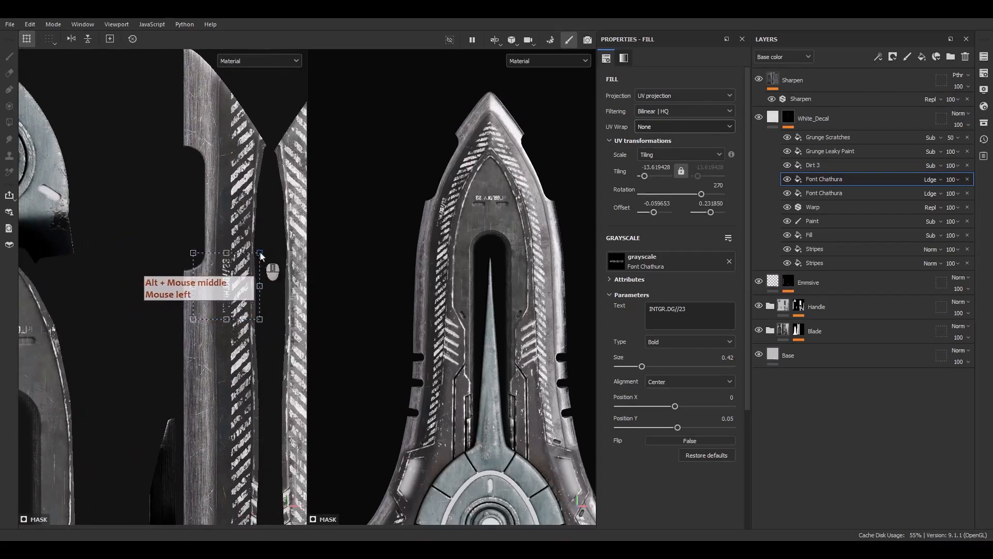
Enlarge the copied text over the blade's stripes to a tiling of about -4.83 and adjust its position.
ctrl+shift+drag(264, 252, 314, 204)
drag(262, 292, 266, 300)
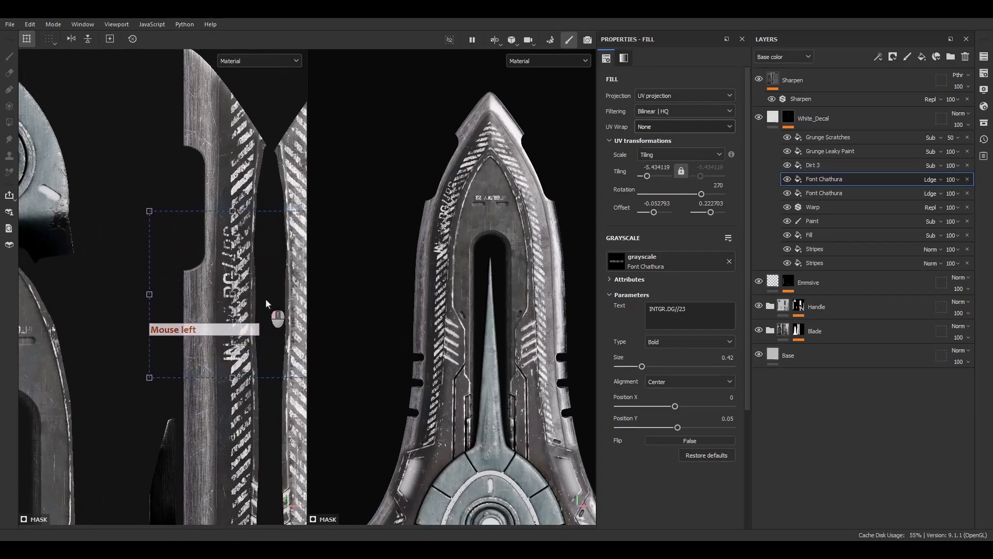
alt+middle_drag(247, 285, 212, 276)
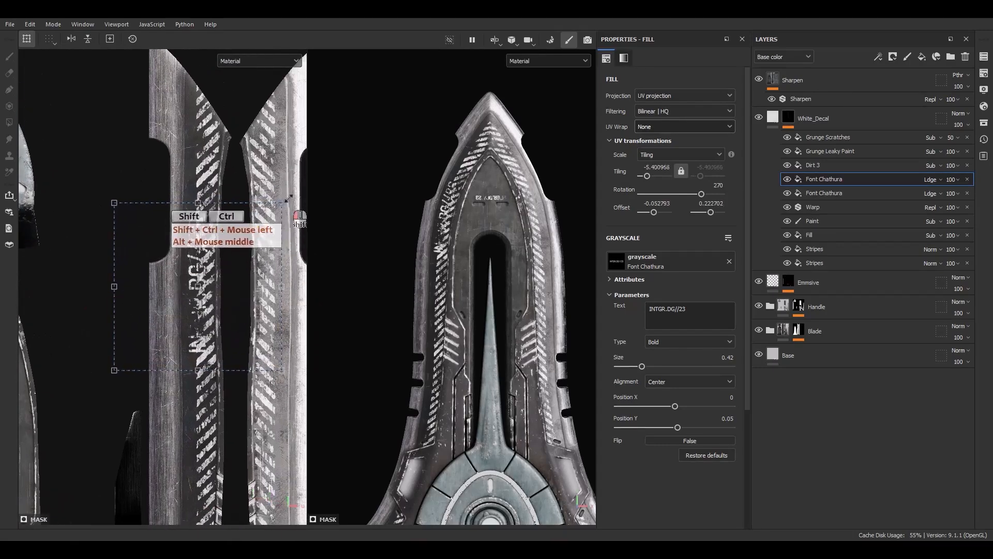
ctrl+shift+drag(282, 203, 292, 195)
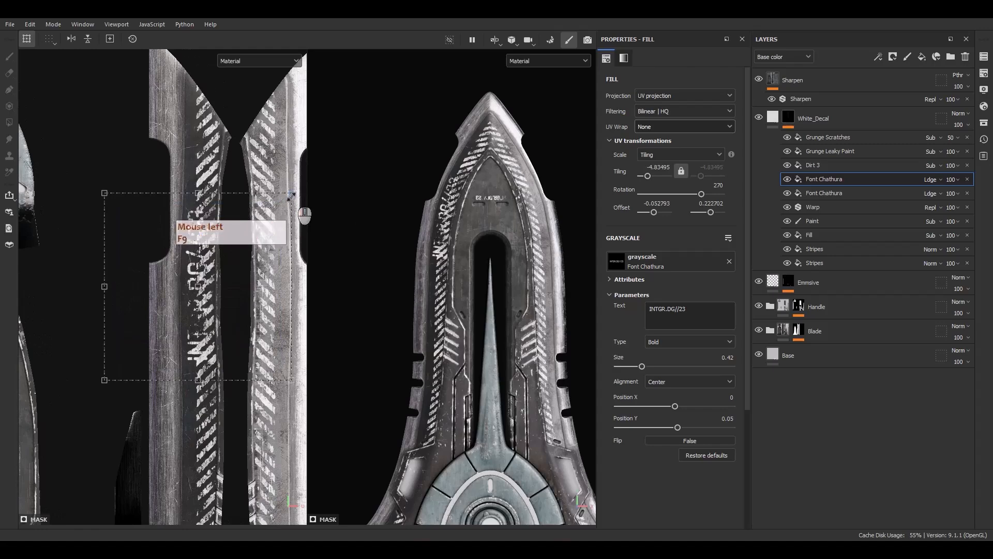
Replace the copied Font Chathura text with "SPUCK BLADE NEON".
drag(706, 311, 615, 307)
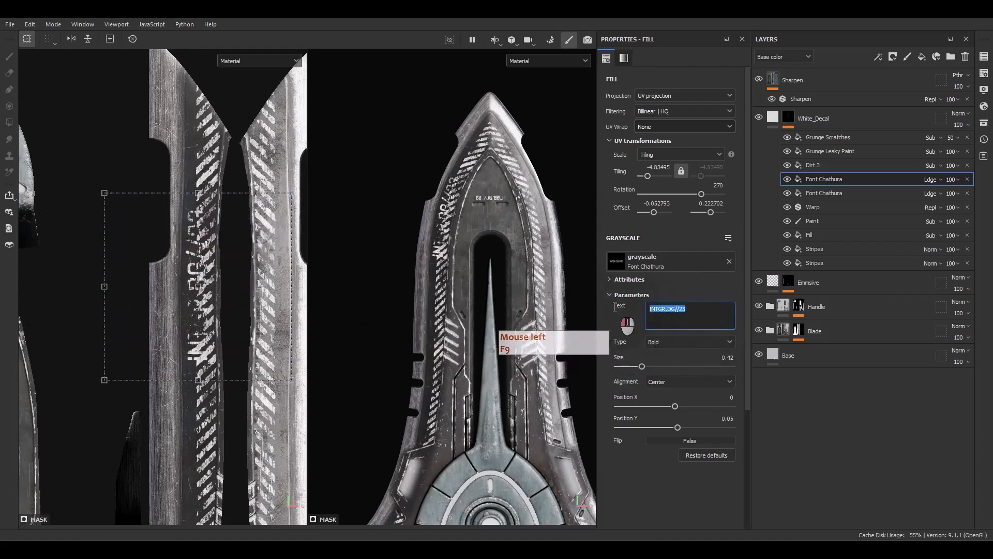
text(S)
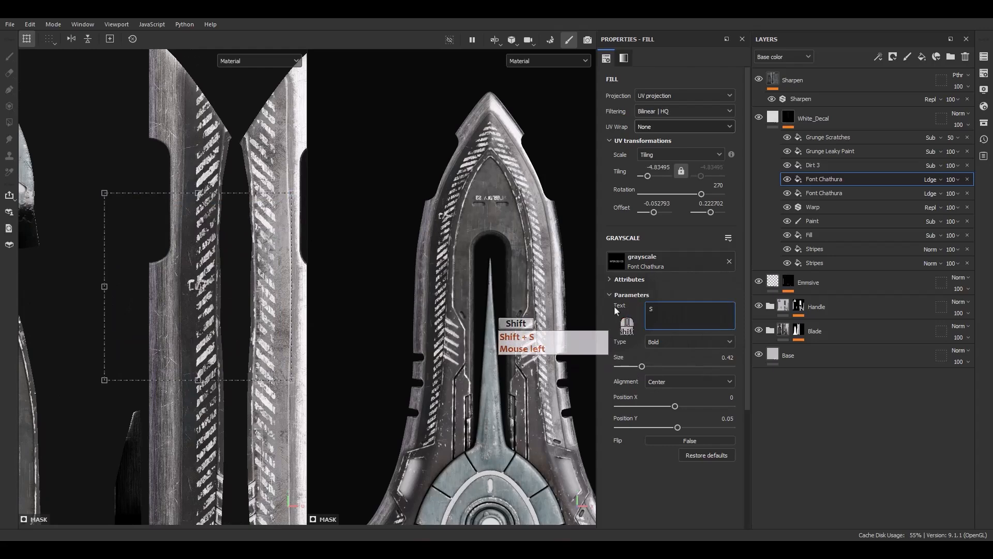
text(p)
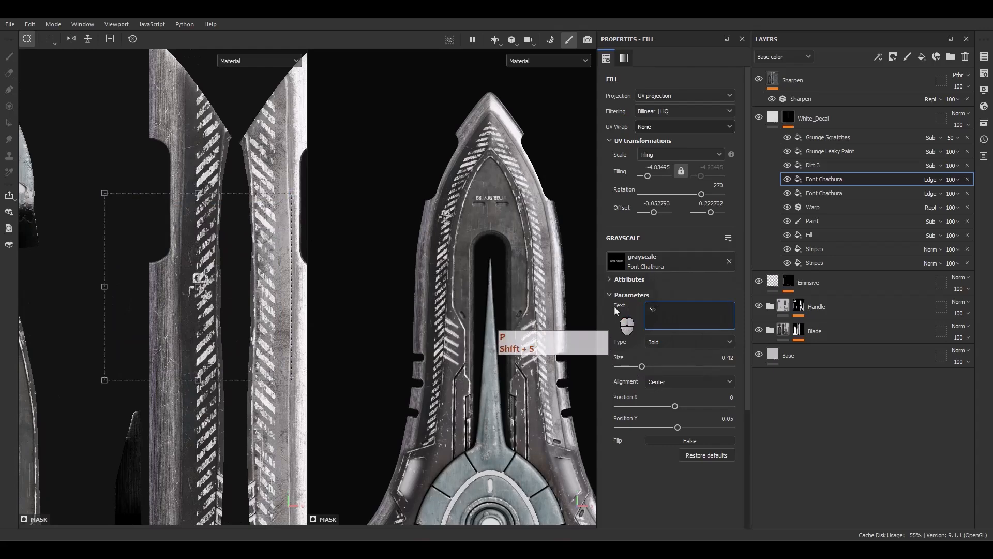
text(uck)
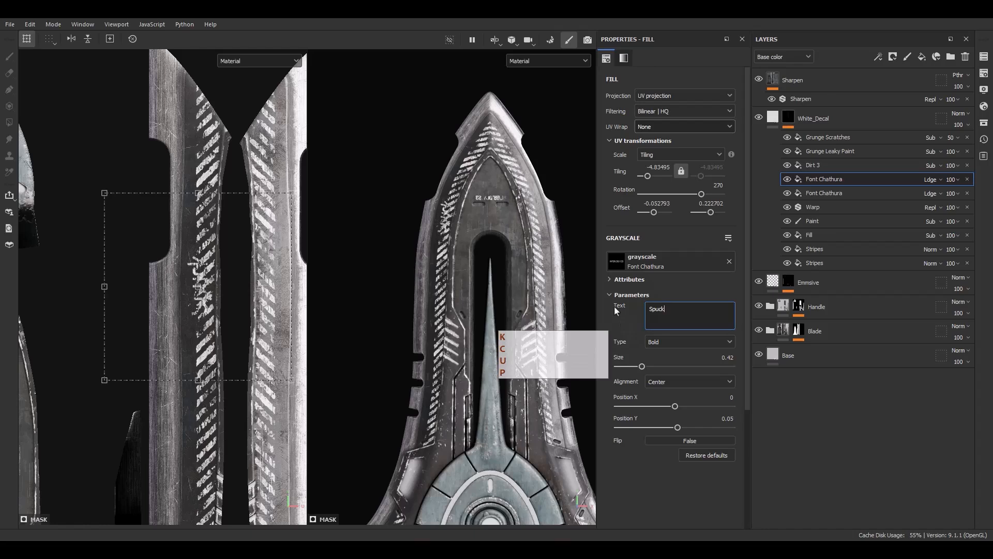
key(ctrl+a)
key(Caps_Lock)
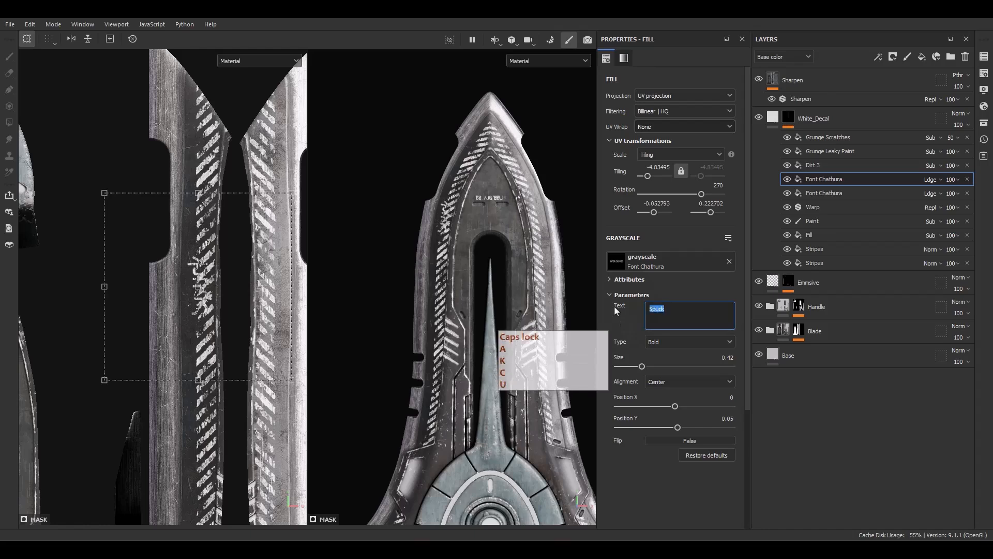
text(SPUCK )
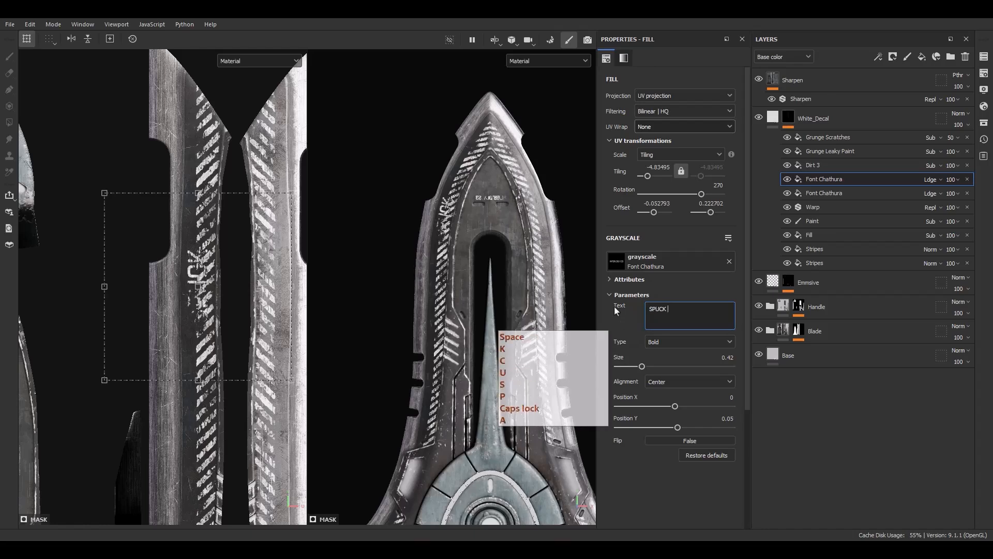
text(HAZARD)
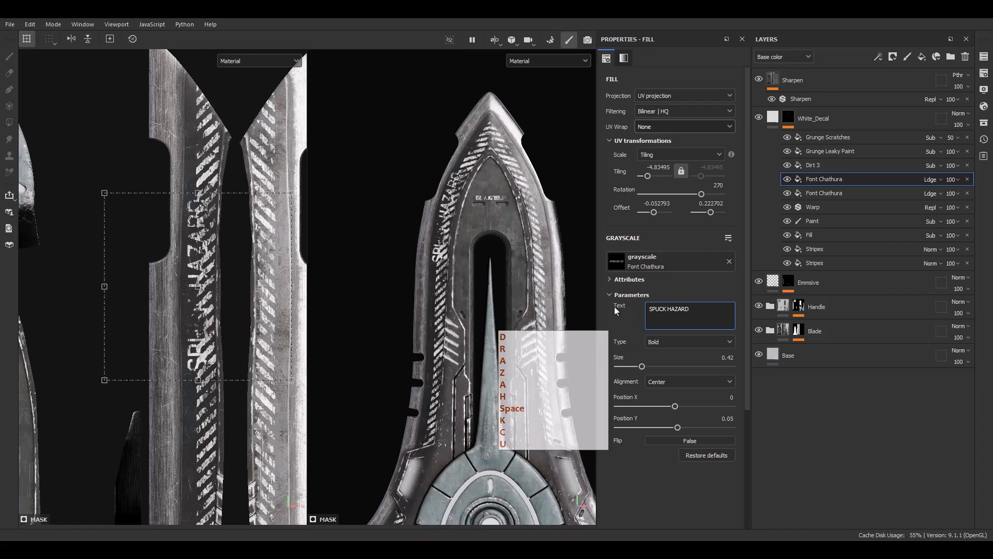
key(BackSpace)
key(BackSpace)
key(BackSpace)
key(BackSpace)
key(BackSpace)
key(BackSpace)
text(BLADE)
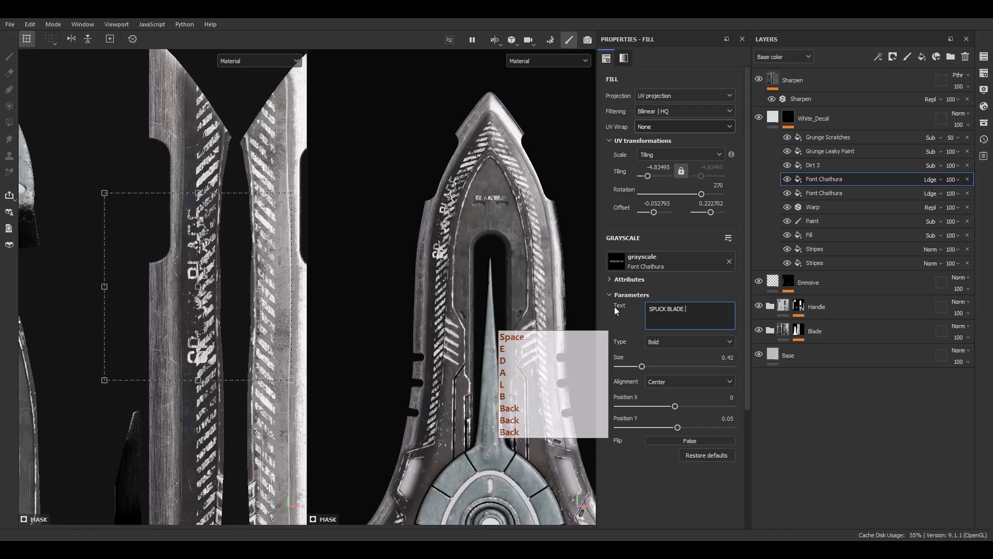
text( NE)
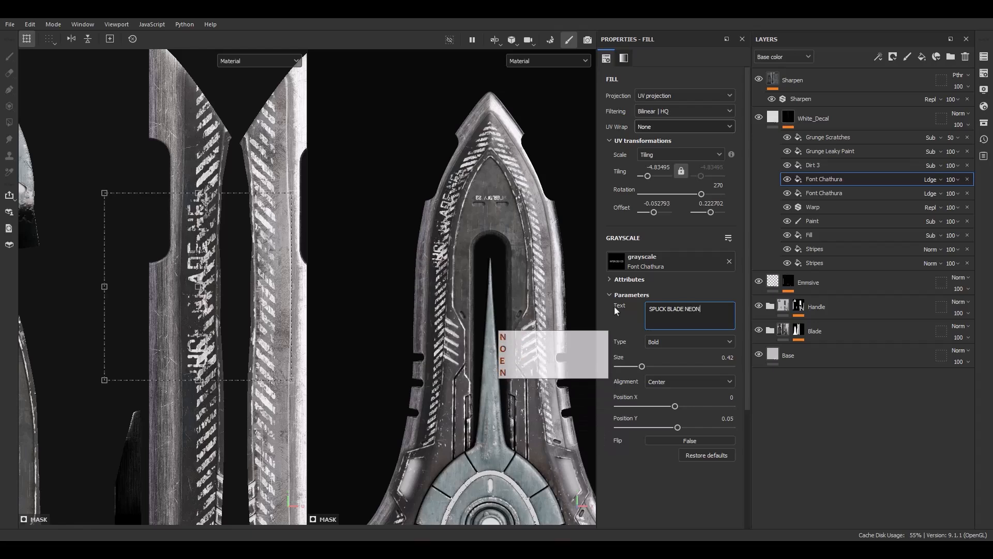
text(ON)
Set the SPUCK BLADE NEON text's size to 0.3, enlarge it to a tiling of about -3.9, and reposition it along the stripes.
drag(642, 368, 636, 369)
alt+middle_drag(222, 230, 263, 193)
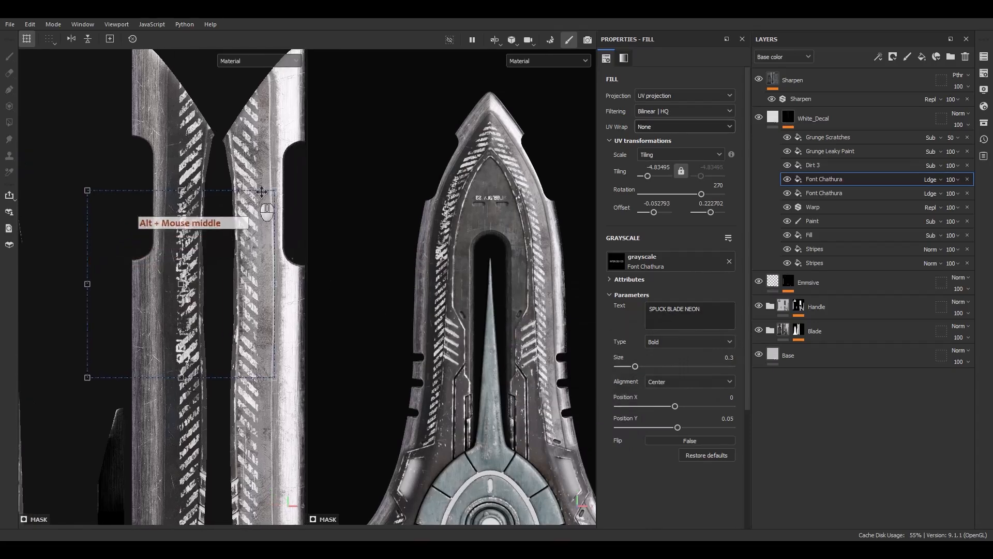
ctrl+shift+drag(284, 185, 306, 193)
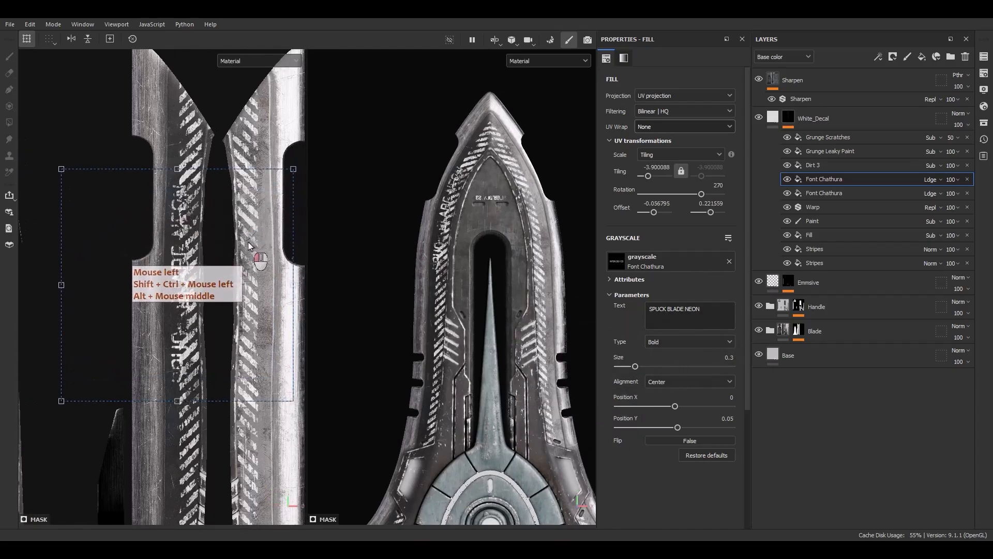
alt+middle_drag(437, 227, 502, 183)
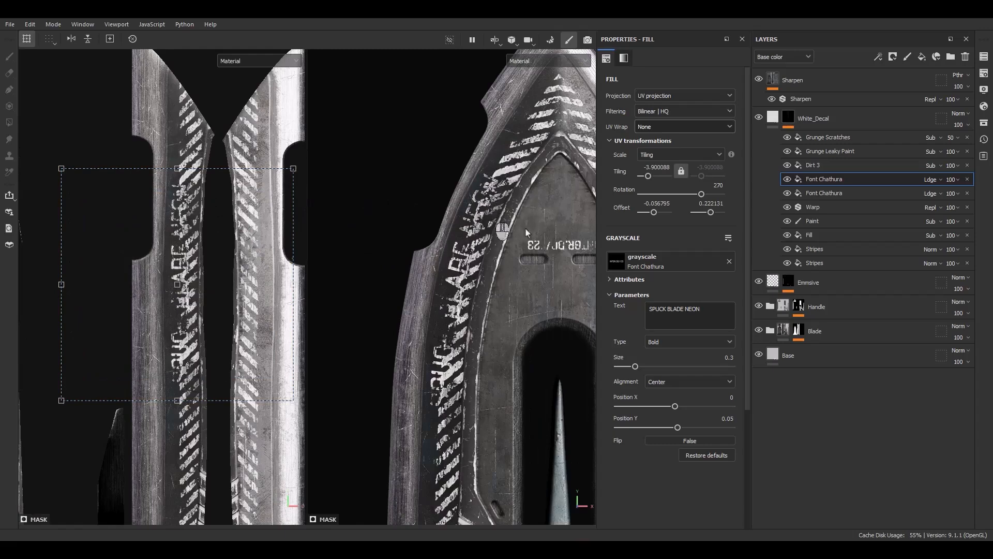
Add a fill effect above the level1 mask fill, set its blending mode to subtract and its grayscale value to 1.
click(818, 236)
right_click(818, 237)
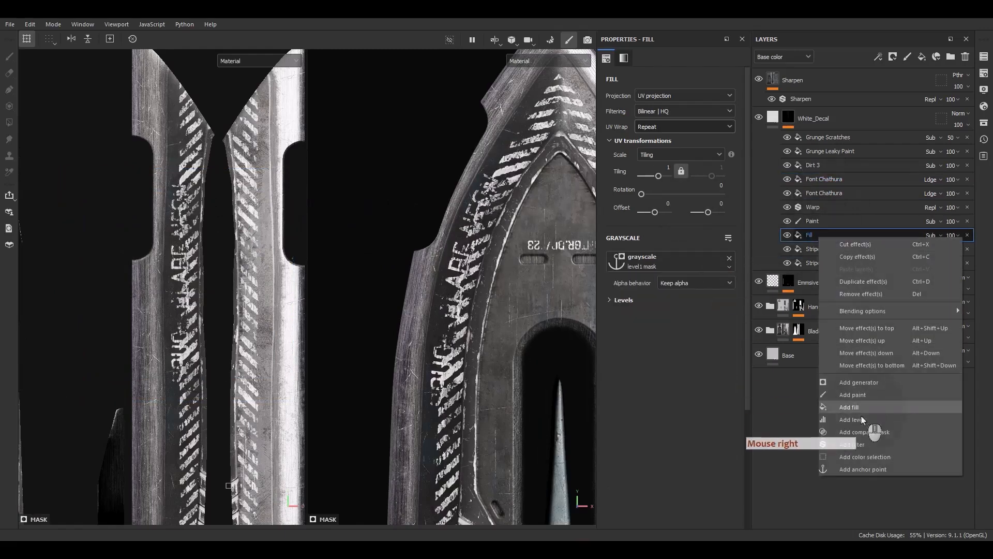
click(856, 411)
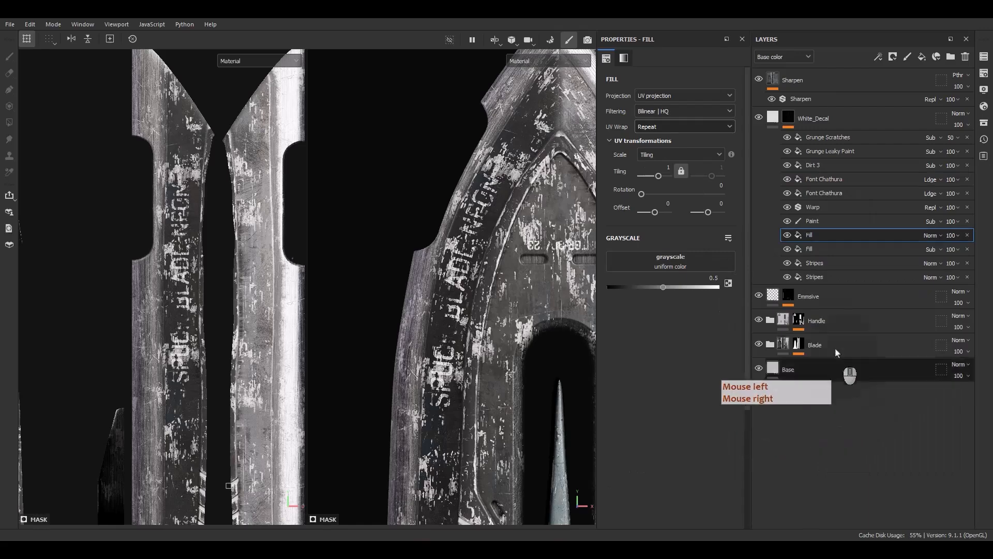
click(934, 240)
click(935, 241)
click(931, 118)
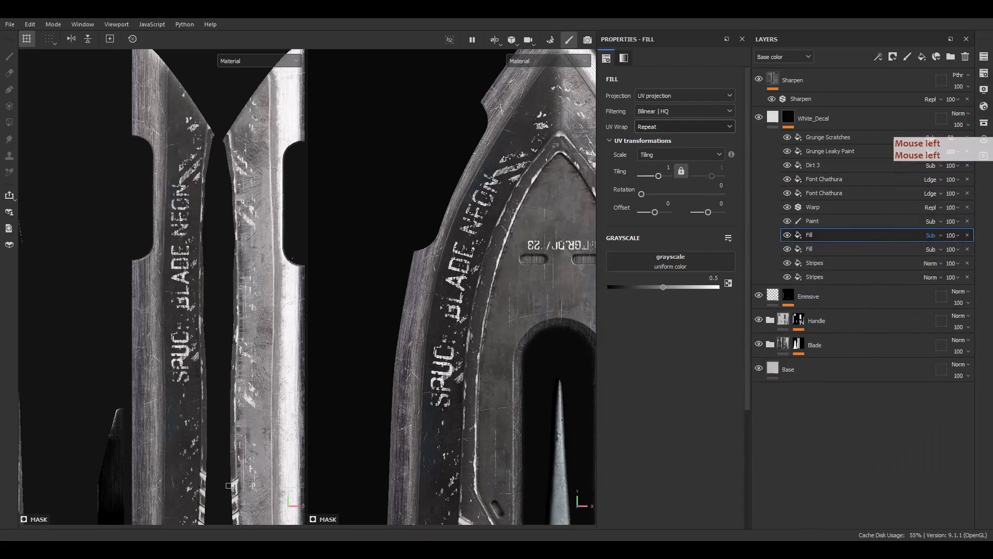
drag(664, 288, 731, 287)
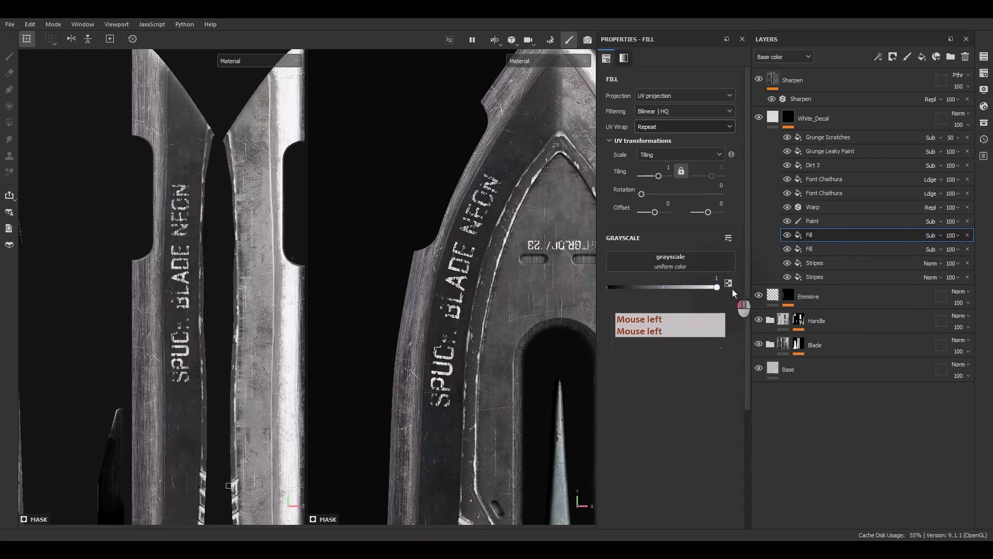
Set the fill's UV wrap to None, shrink it to a tiling of about -13.1 and move it onto the SPUCK BLADE NEON lettering.
click(653, 127)
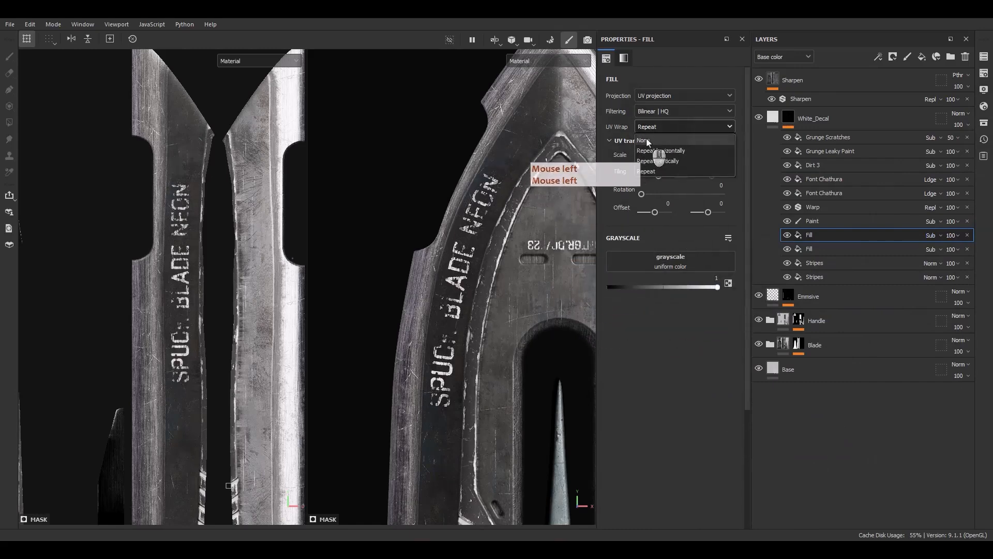
click(645, 141)
scroll(393, 290, down, 5)
scroll(253, 266, down, 5)
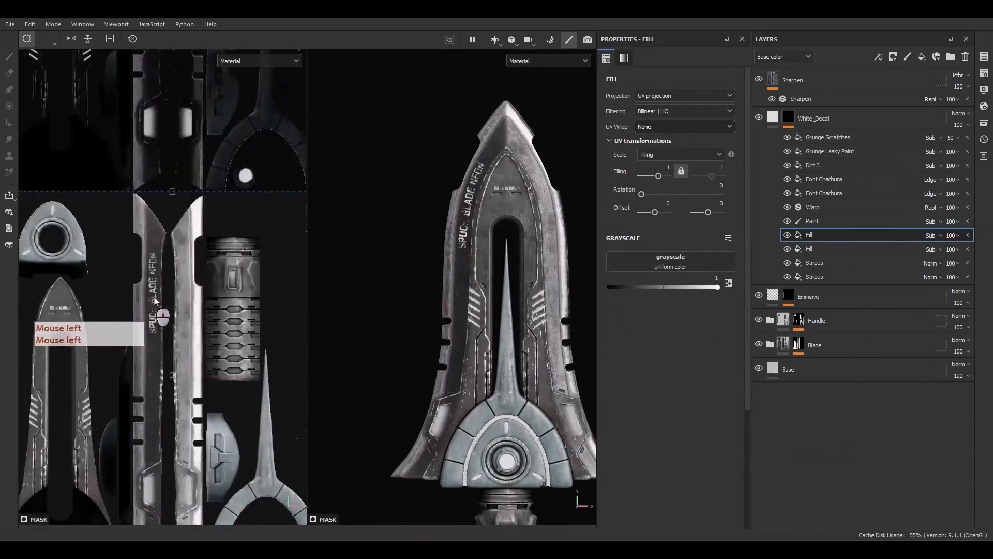
ctrl+shift+drag(217, 270, 164, 326)
scroll(163, 331, up, 5)
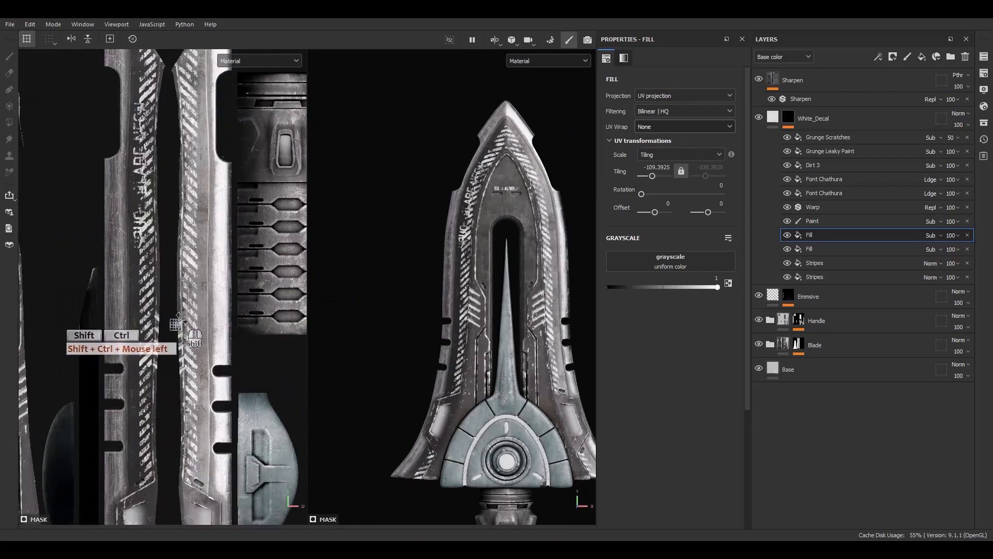
ctrl+shift+drag(193, 314, 224, 300)
drag(181, 334, 147, 134)
scroll(129, 141, up, 3)
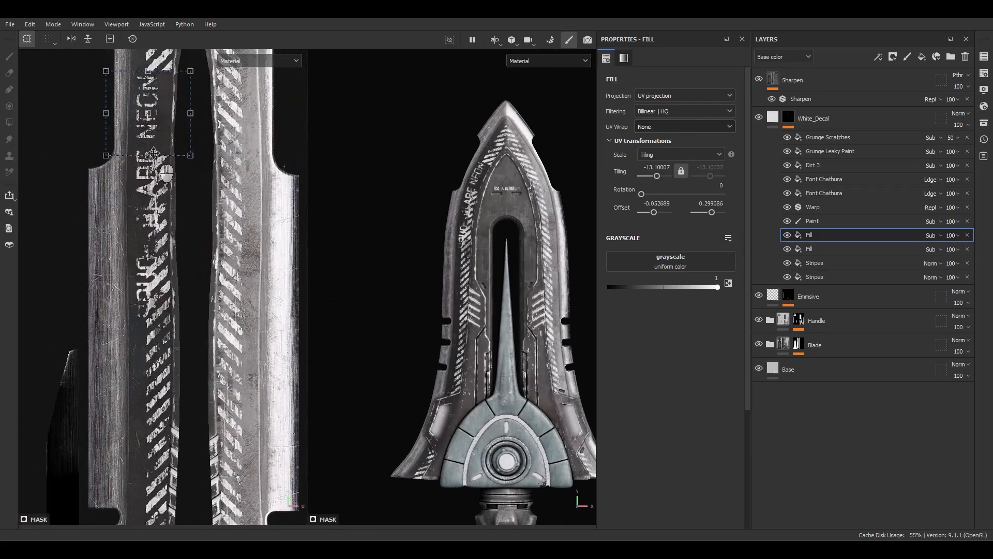
Stretch the fill lengthwise to a tiling of about -4.26 to cover the SPUCK BLADE NEON lettering and align it with the stripe band.
drag(148, 156, 158, 334)
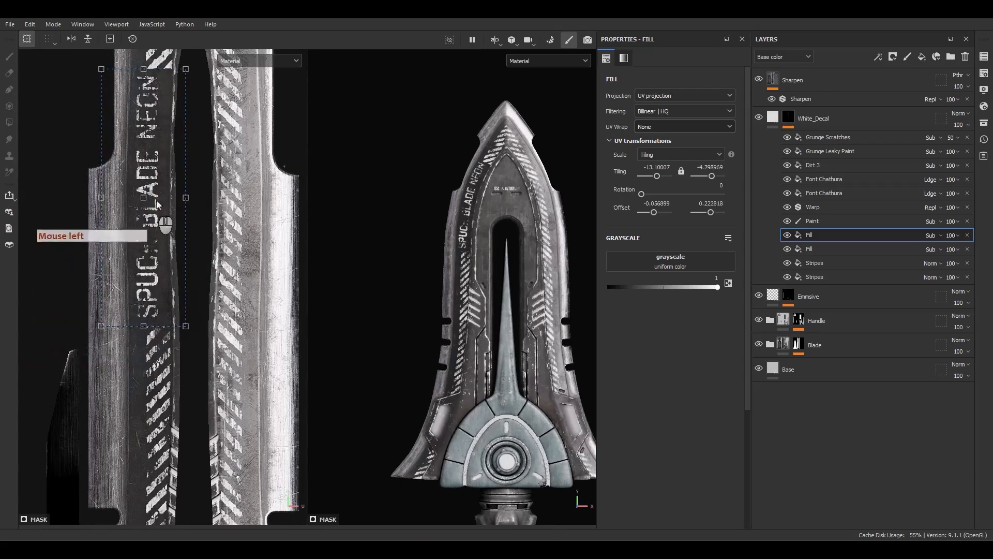
alt+middle_drag(195, 129, 193, 168)
drag(140, 108, 136, 105)
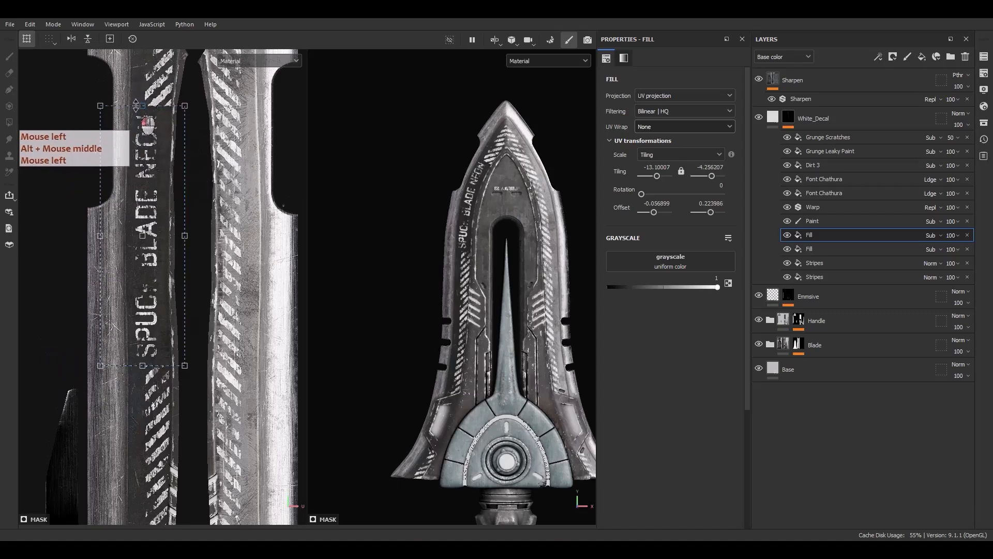
drag(155, 326, 162, 326)
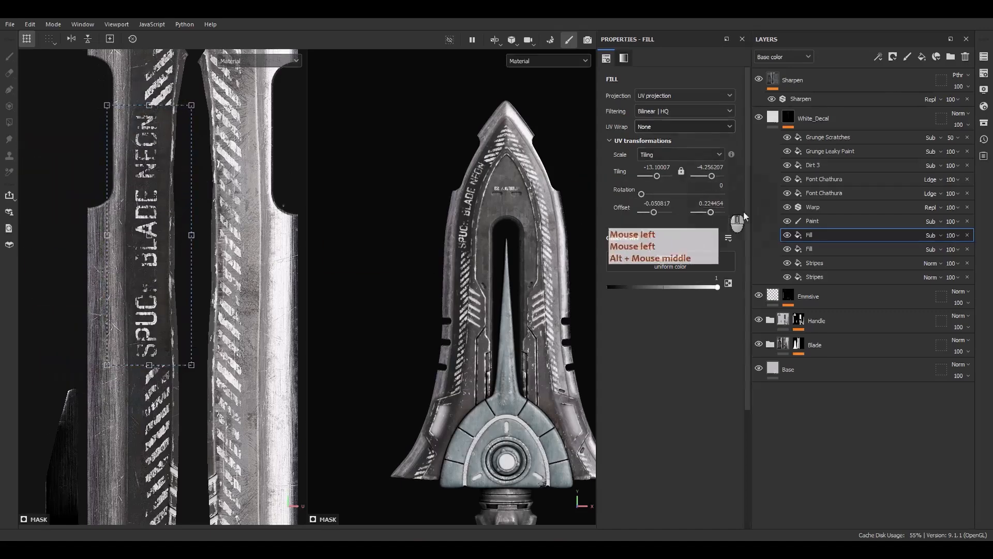
Shift the SPUCK BLADE NEON text into the cleared stripe area and scale it to a tiling of about -3.99.
click(827, 179)
scroll(454, 267, up, 3)
scroll(173, 240, up, 1)
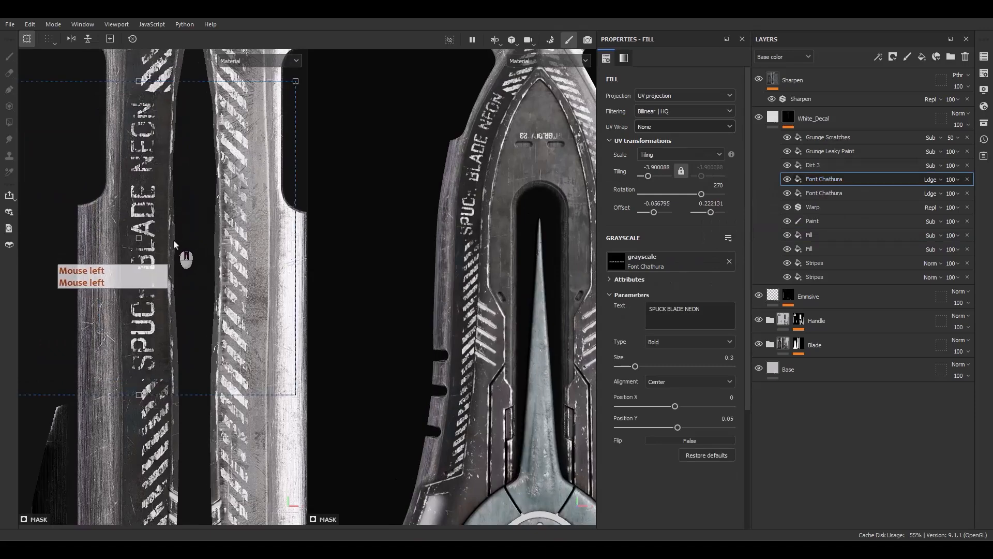
drag(173, 240, 179, 240)
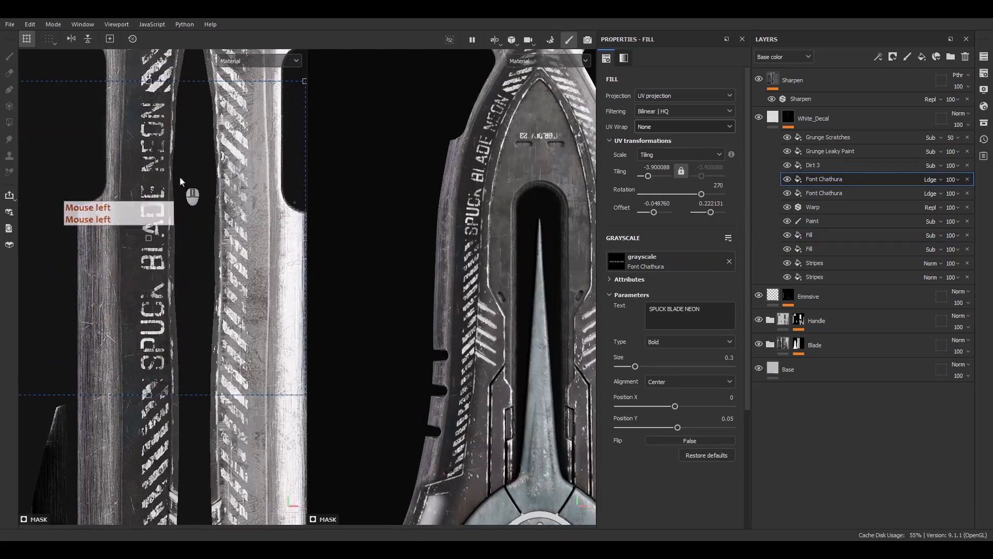
scroll(179, 175, down, 2)
ctrl+shift+drag(267, 110, 265, 113)
drag(206, 230, 206, 229)
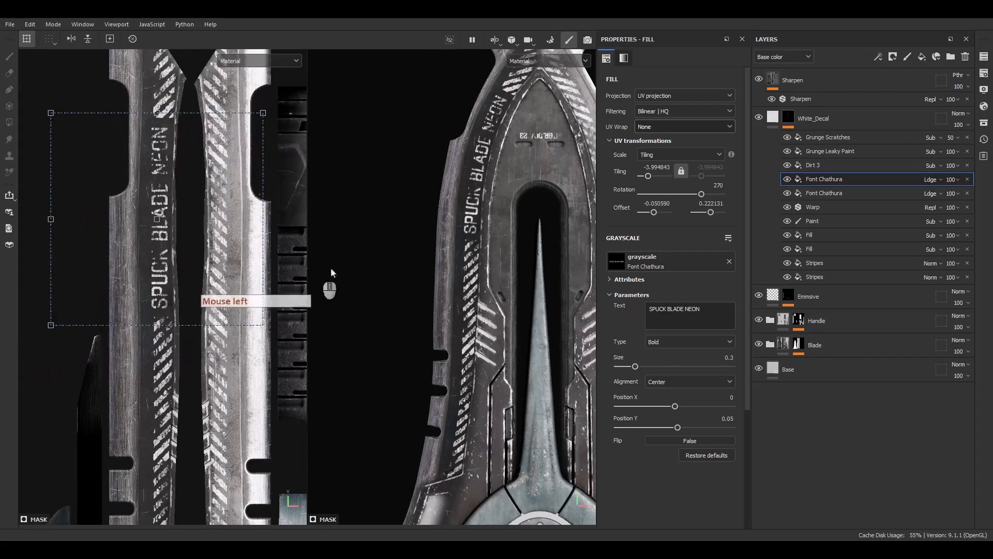
Stretch the SPUCK BLADE NEON text across the blade to a second tiling value of about -3.13 and reposition it within the cleared area.
alt+drag(494, 233, 512, 248)
alt+middle_drag(512, 248, 497, 265)
alt+drag(497, 265, 486, 257)
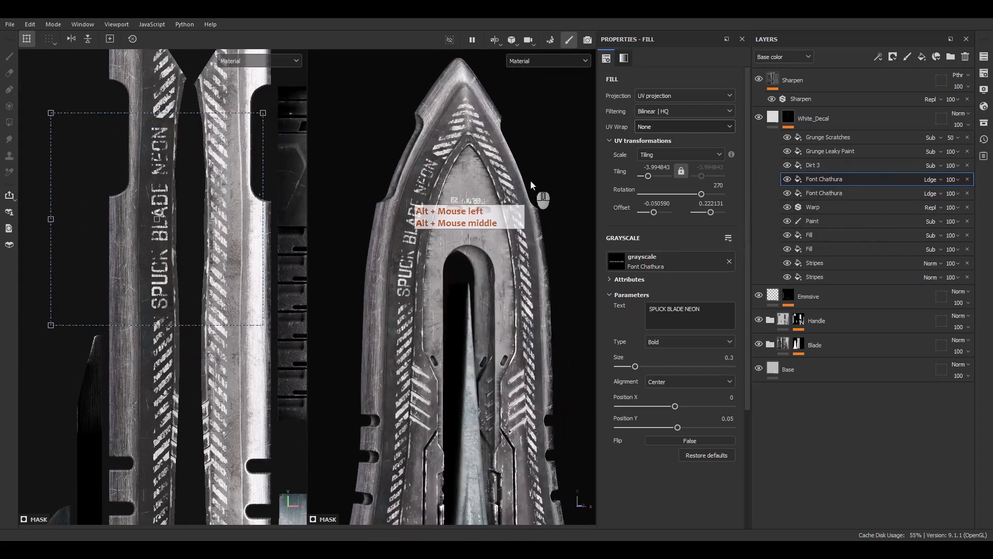
alt+middle_drag(98, 275, 148, 259)
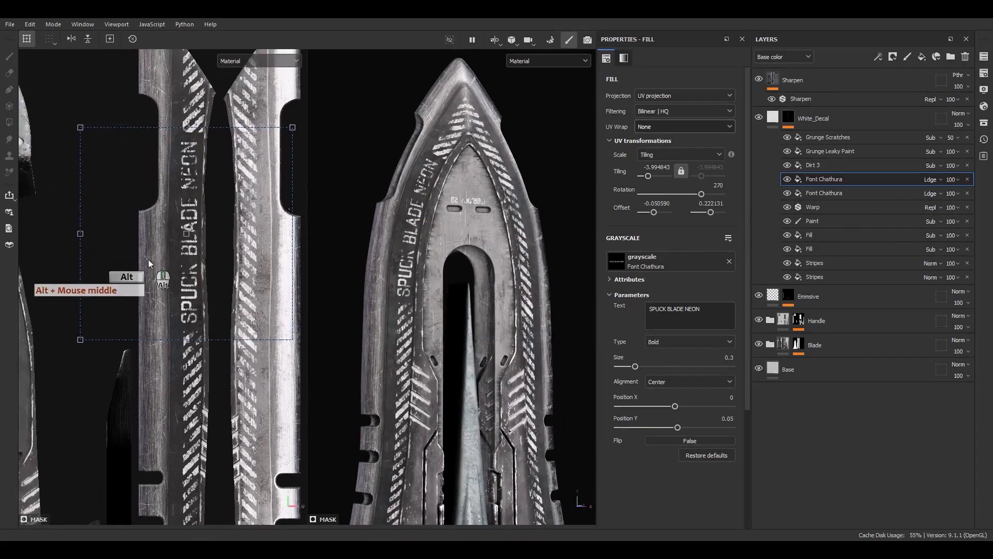
drag(76, 233, 20, 233)
drag(186, 288, 205, 287)
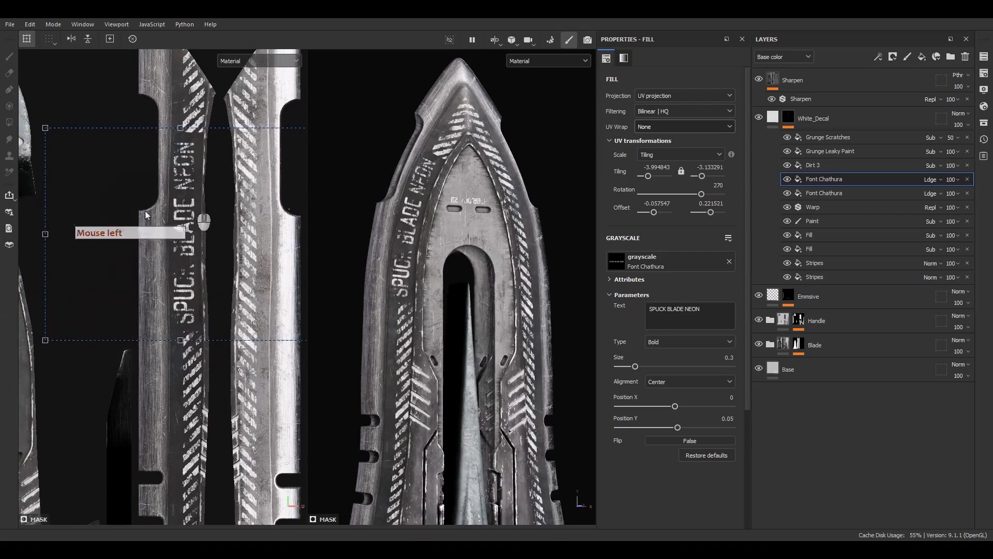
Compare the decals without Grunge Leaky Paint, and set that effect's balance to 0.53.
alt+drag(419, 186, 766, 196)
click(787, 152)
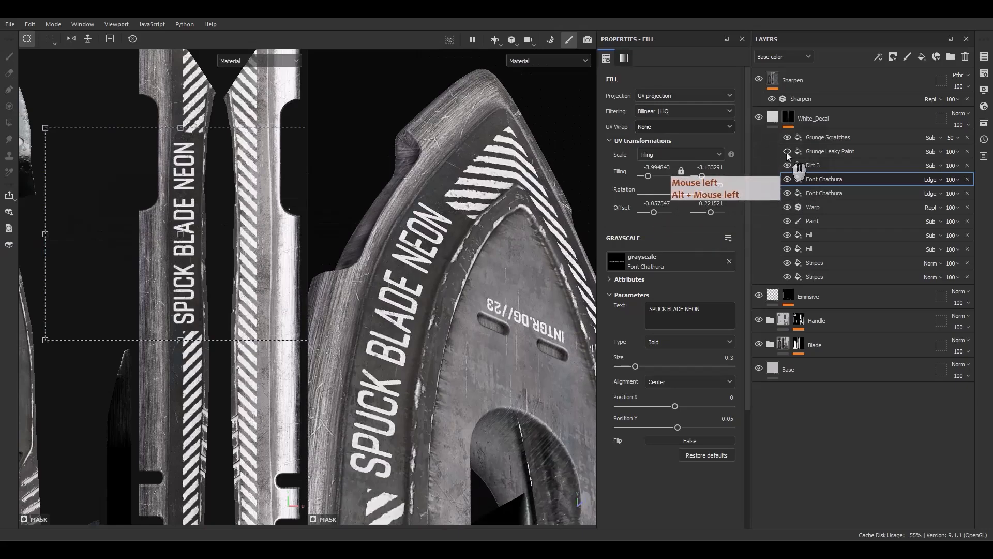
click(787, 152)
click(827, 151)
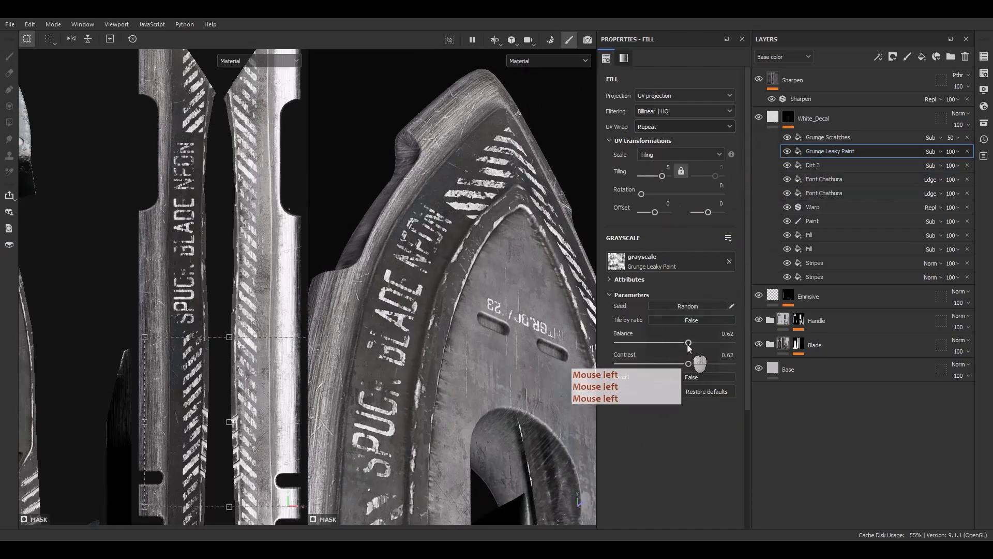
drag(686, 343, 680, 349)
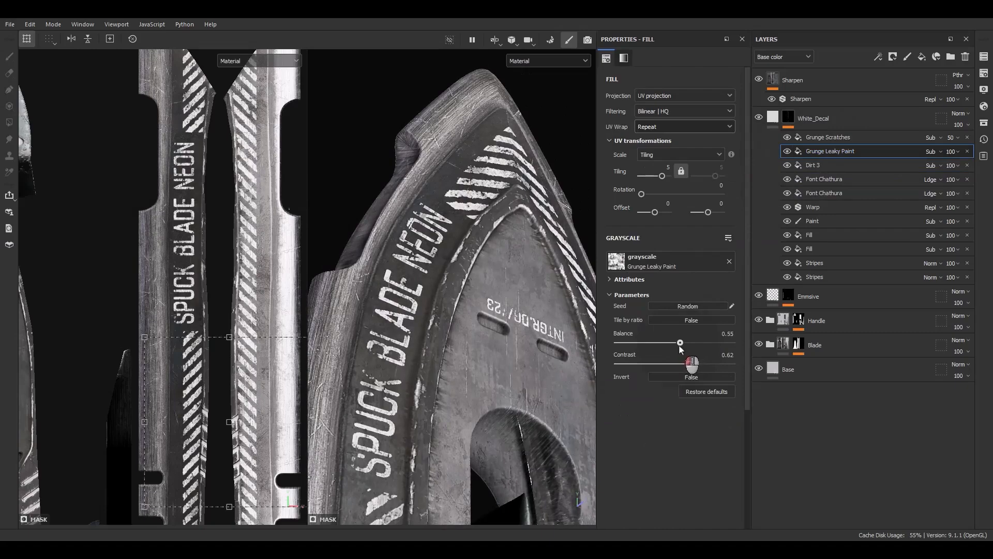
alt+drag(413, 343, 409, 385)
alt+right_drag(409, 385, 393, 404)
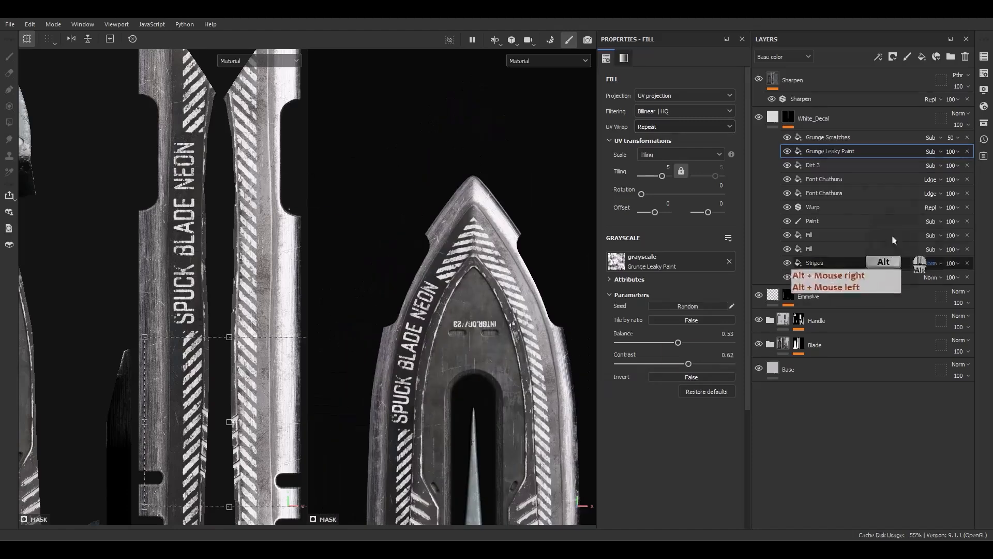
Duplicate the SPUCK BLADE NEON text, rotate it to 90, and move the copy onto the lower stripes of the opposite blade edge.
click(834, 180)
key(ctrl+d)
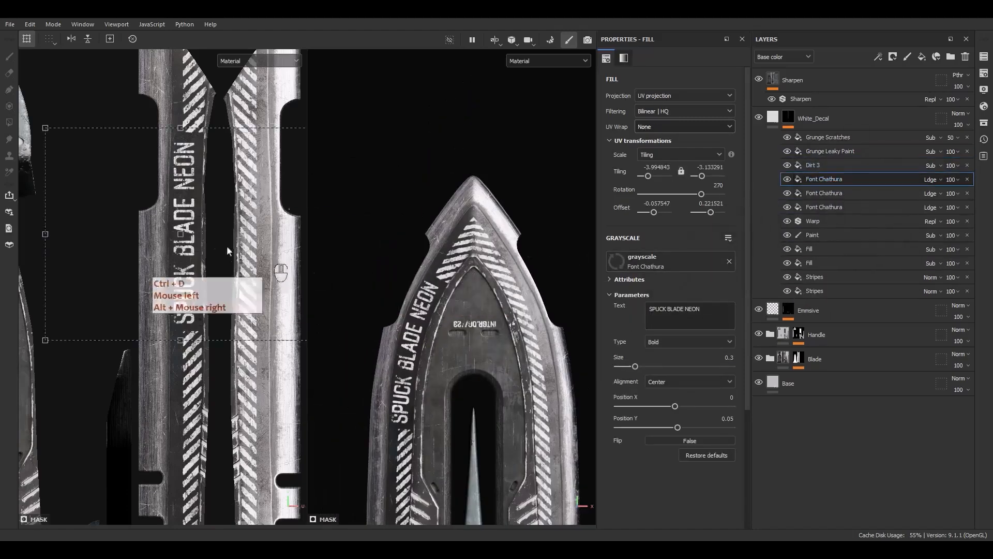
scroll(206, 230, down, 3)
alt+middle_drag(202, 223, 190, 204)
drag(220, 131, 149, 344)
drag(208, 203, 220, 320)
scroll(238, 296, up, 5)
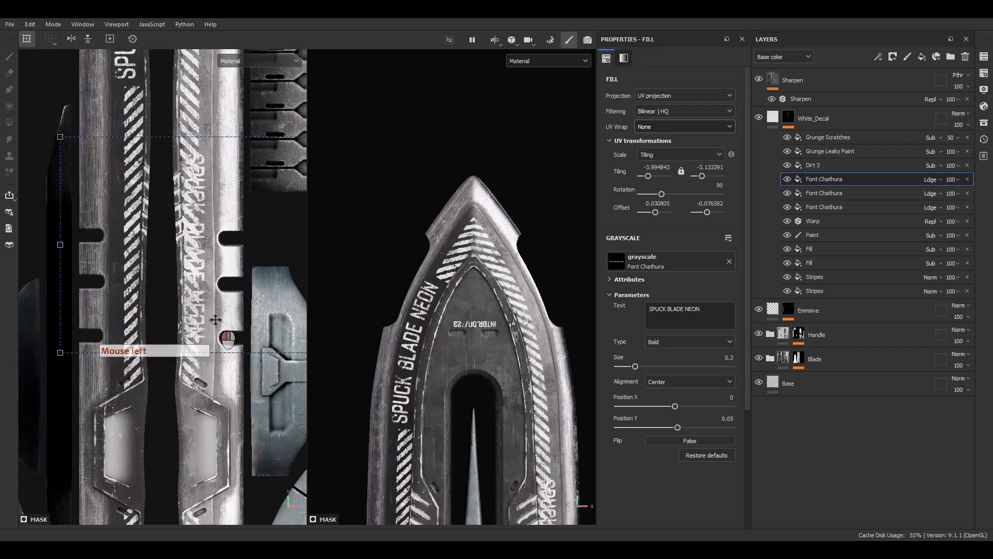
alt+middle_drag(514, 461, 452, 257)
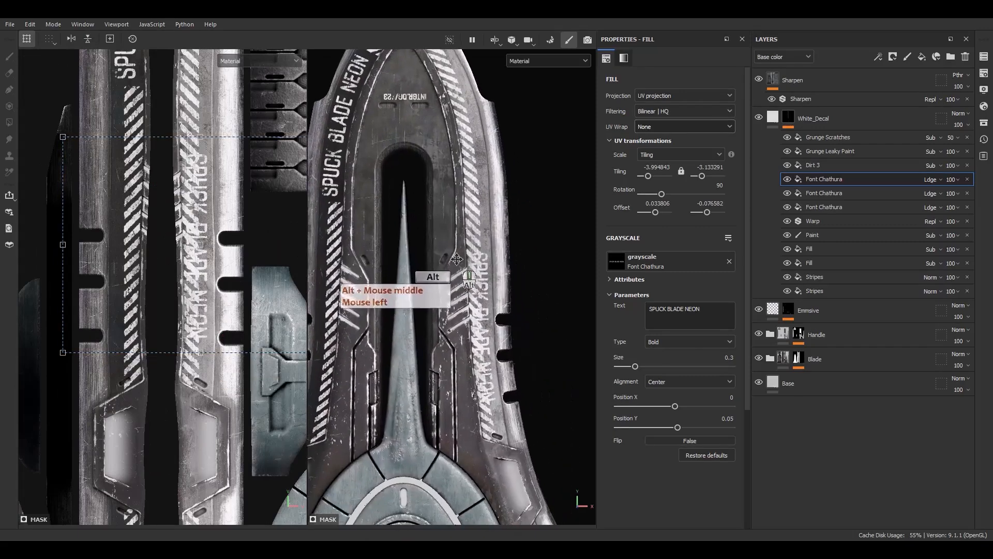
Replace the duplicated text with "RR98-P BLADE".
drag(705, 310, 637, 305)
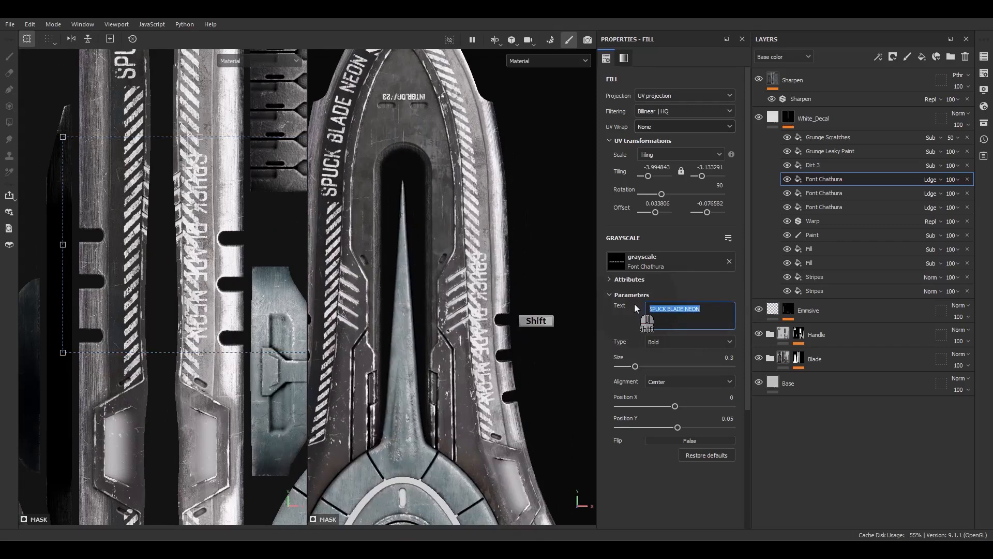
text(R)
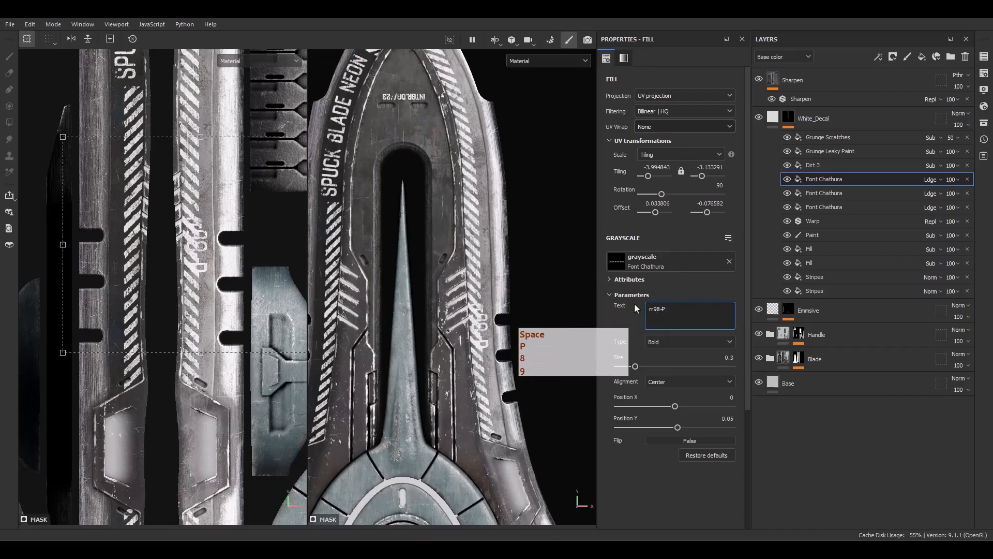
text(r98-P BLADE)
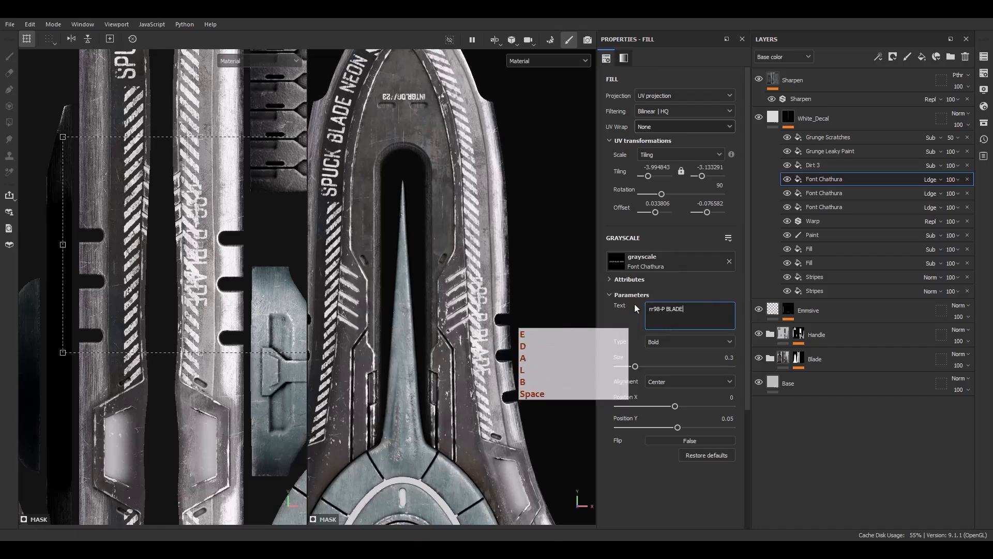
click(641, 316)
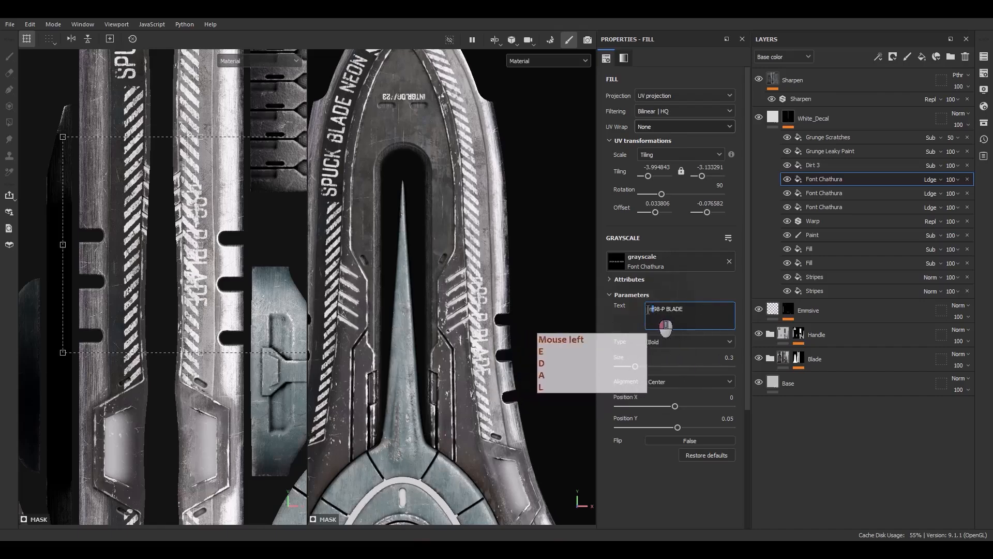
key(shift+Right)
key(BackSpace)
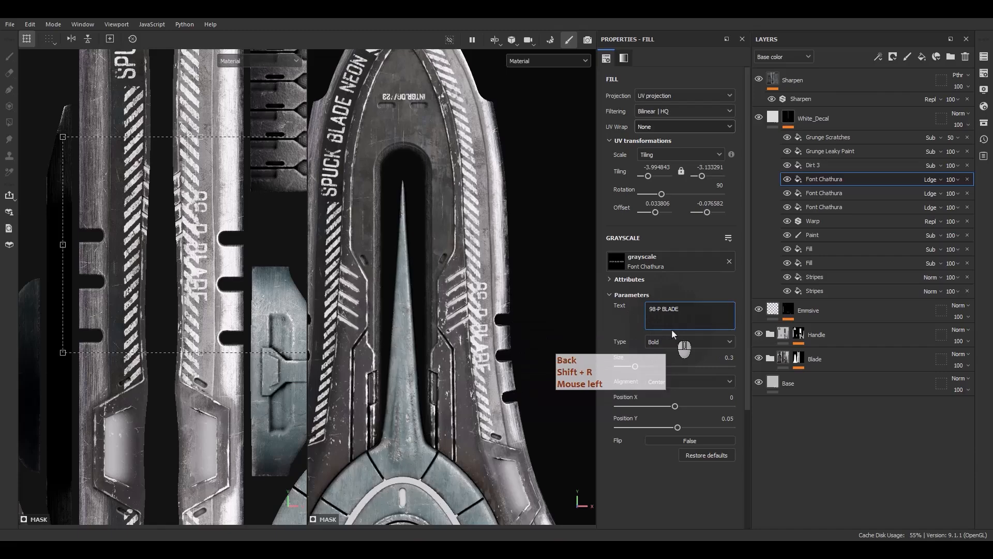
text(RR)
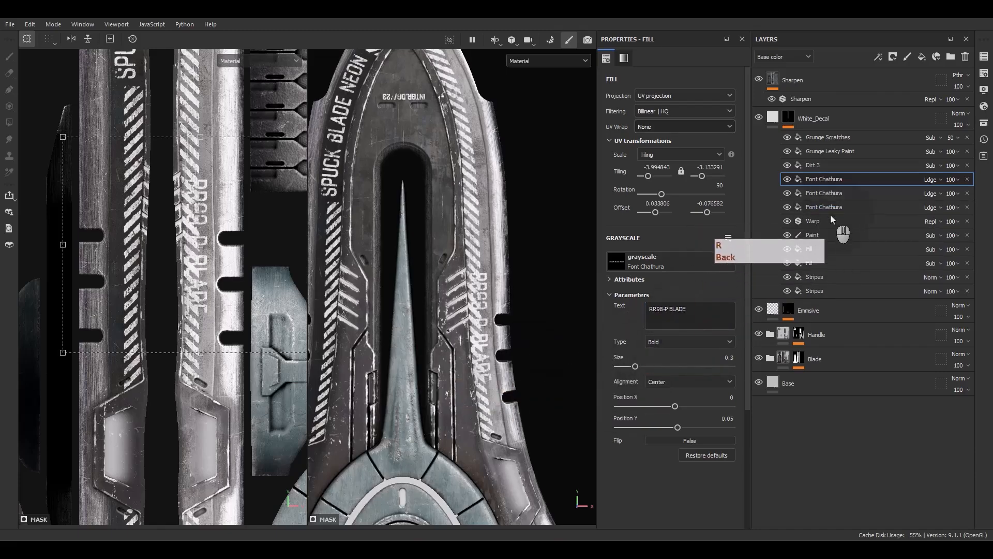
Duplicate the upper subtract fill, move the copy behind the RR98-P BLADE lettering and adjust its length to a tiling of about -5.71.
click(811, 249)
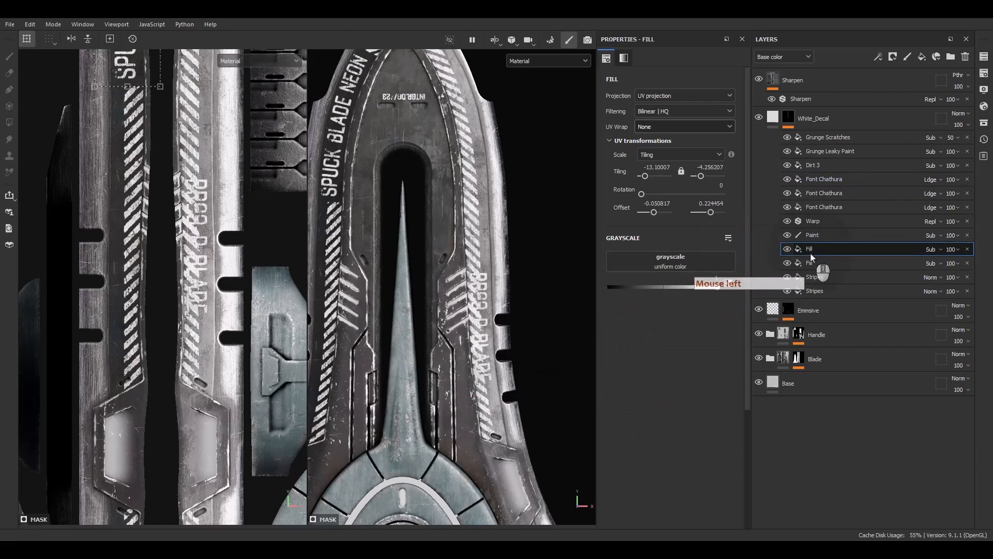
click(810, 247)
key(ctrl+d)
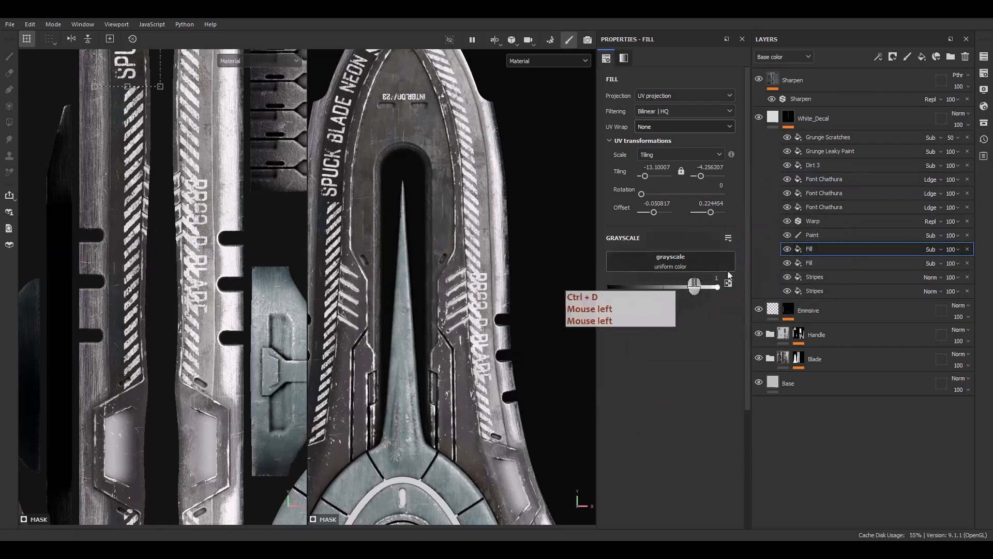
click(814, 252)
key(ctrl+d)
scroll(153, 155, down, 2)
drag(153, 109, 181, 279)
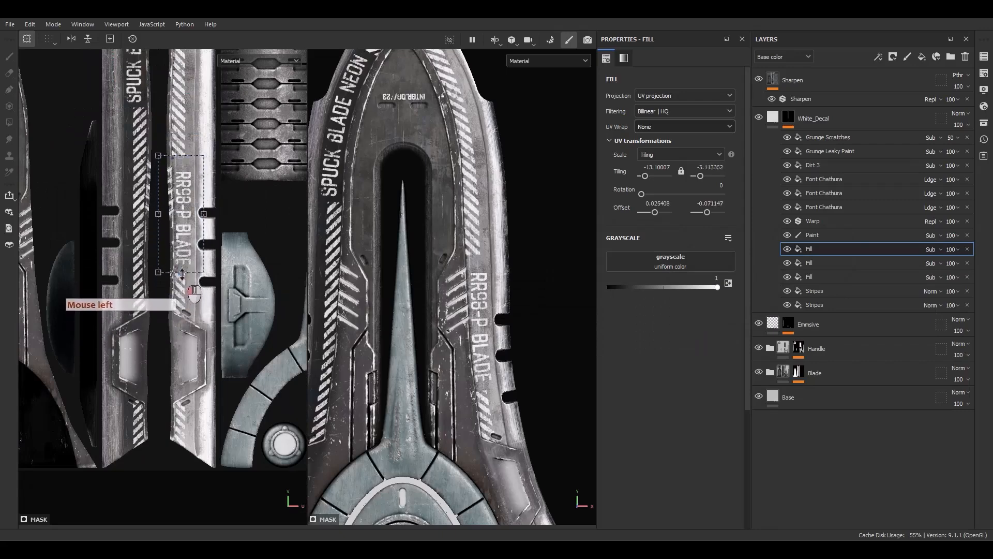
drag(180, 156, 183, 168)
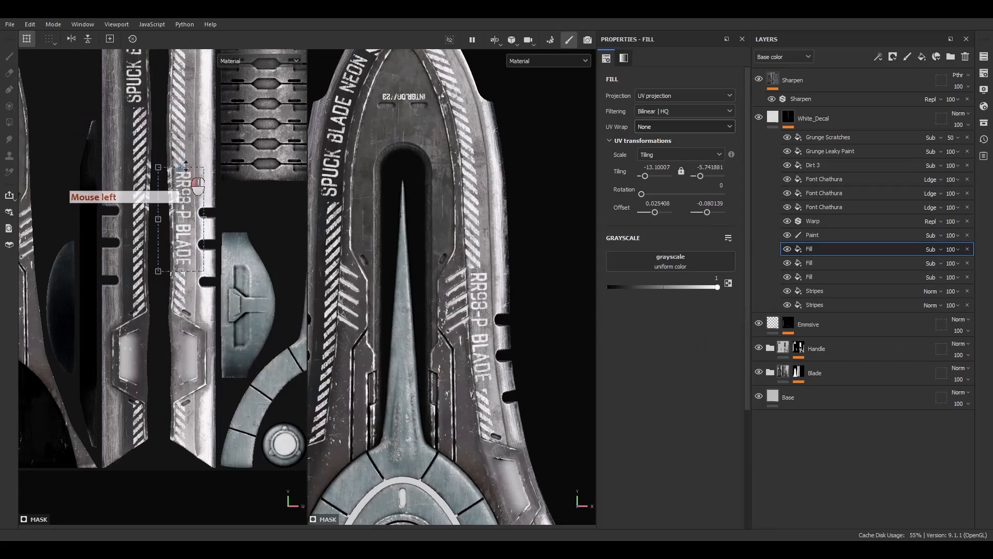
alt+drag(378, 283, 429, 284)
alt+middle_drag(430, 285, 449, 281)
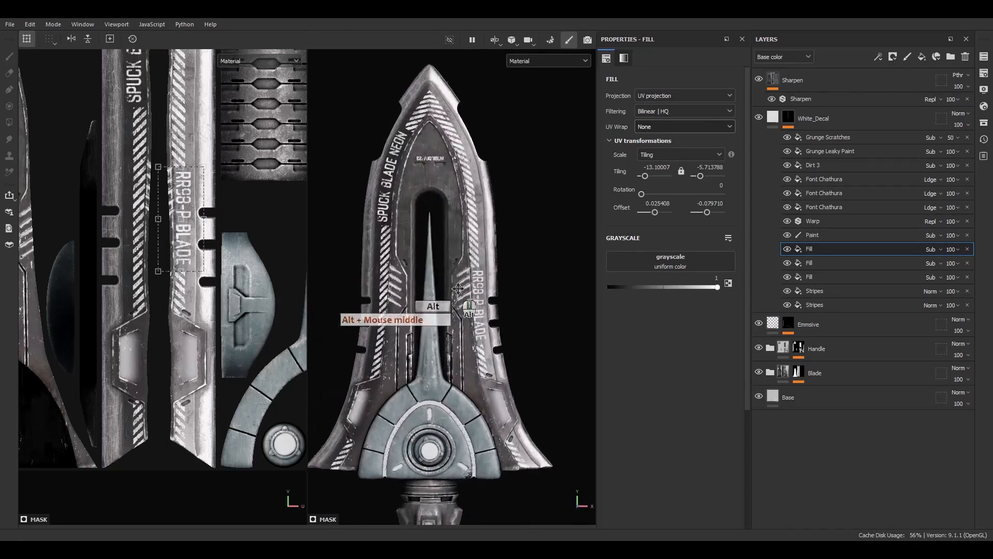
alt+right_drag(449, 282, 443, 291)
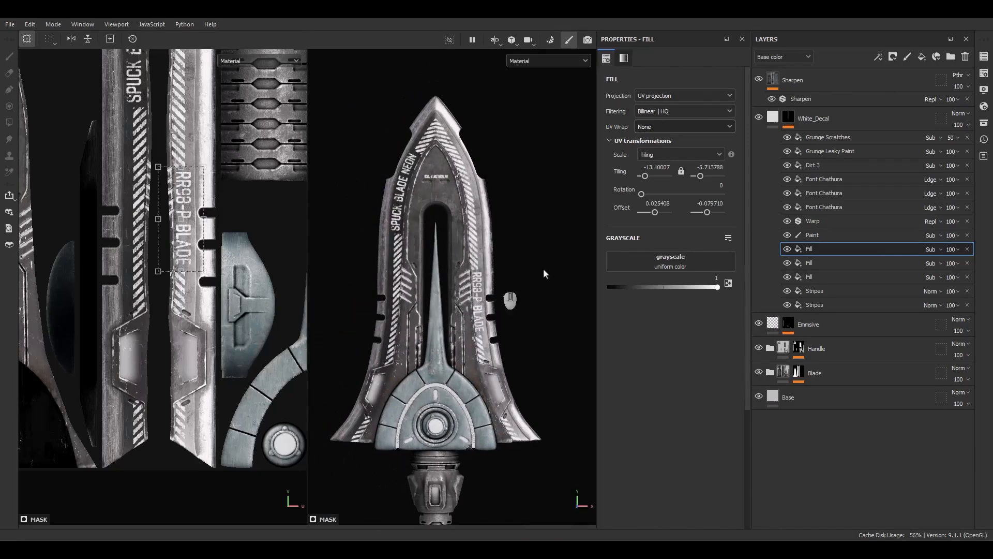
Add a fill layer named "Color_Decal" above White_Decal and give it a black mask.
click(772, 117)
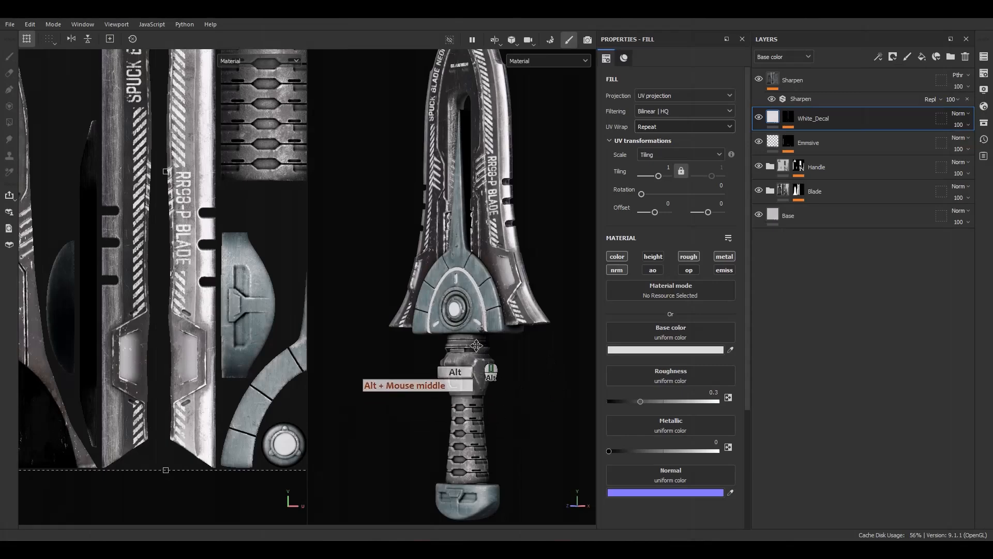
alt+middle_drag(476, 345, 466, 262)
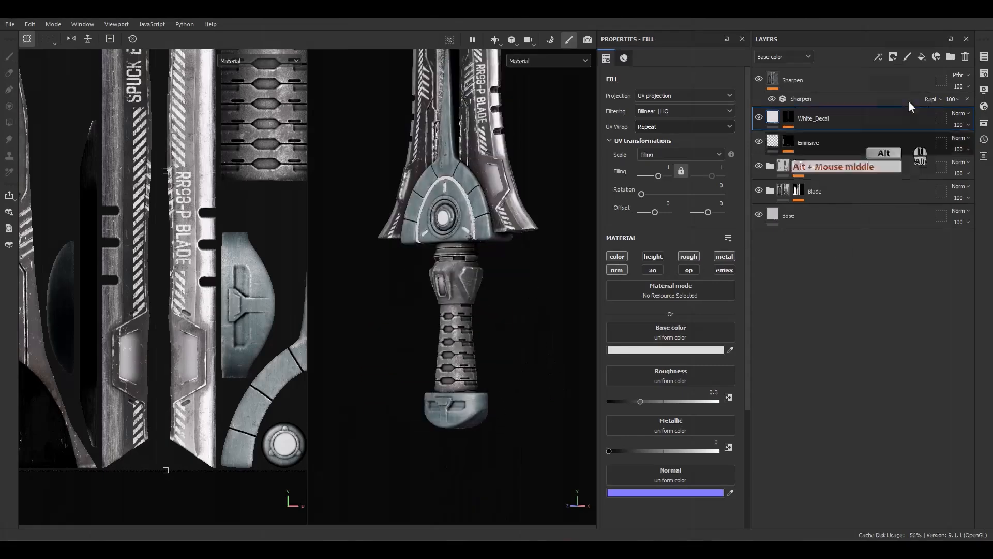
click(922, 58)
double_click(799, 118)
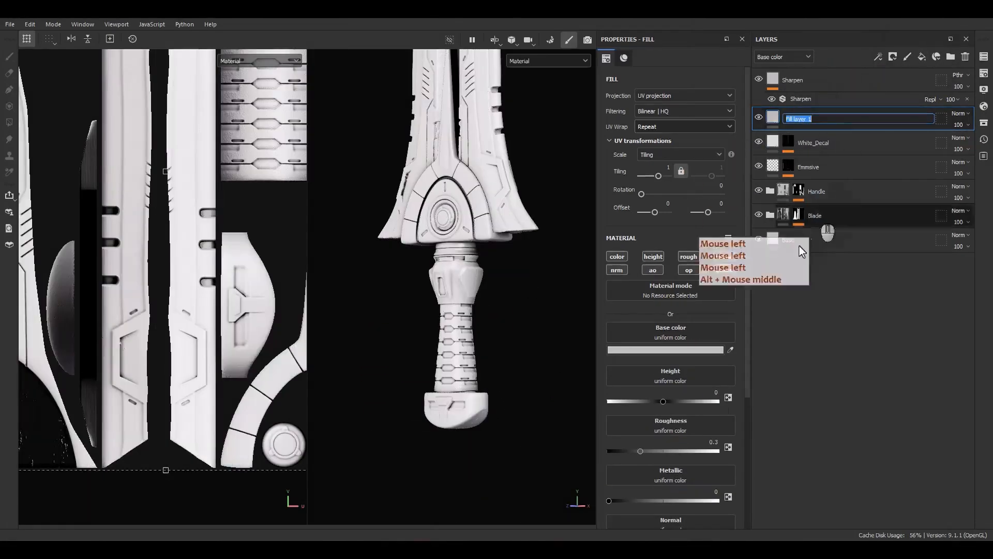
text(Color_)
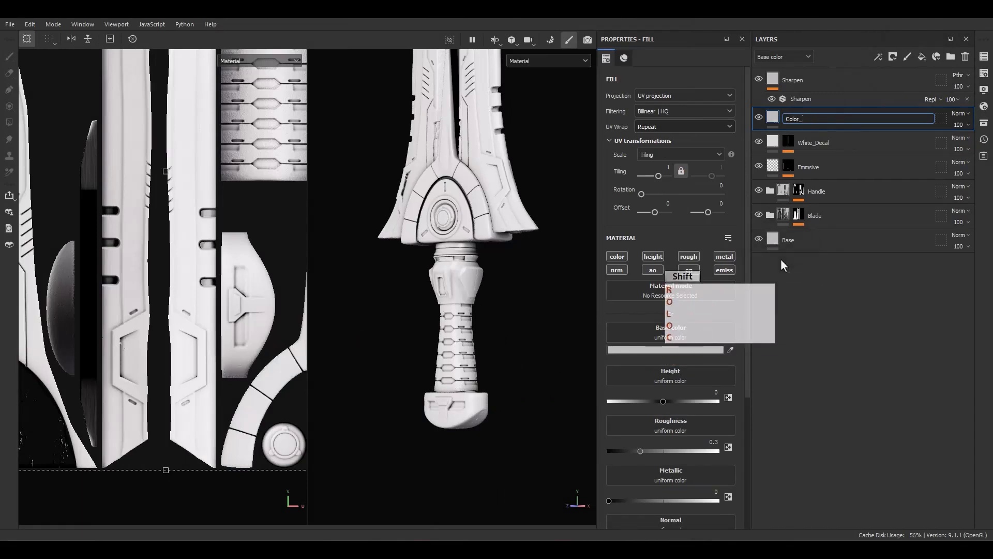
text(Dfe)
key(BackSpace)
key(BackSpace)
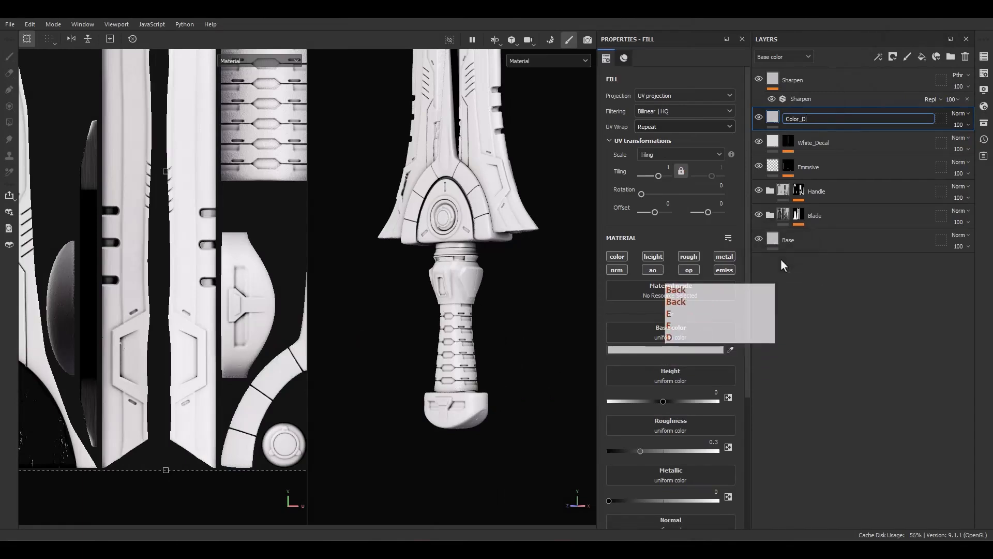
text(ecal)
key(Return)
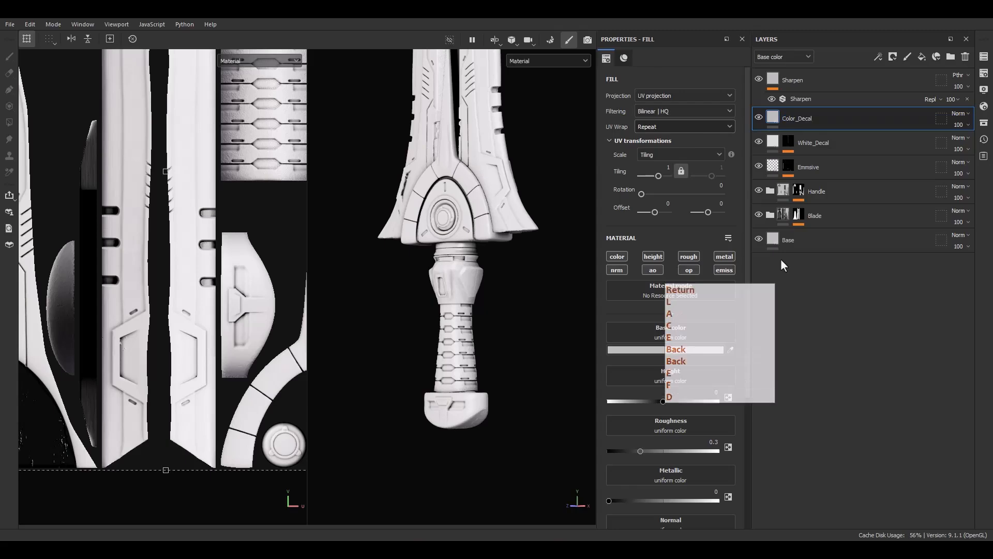
right_click(823, 118)
click(853, 121)
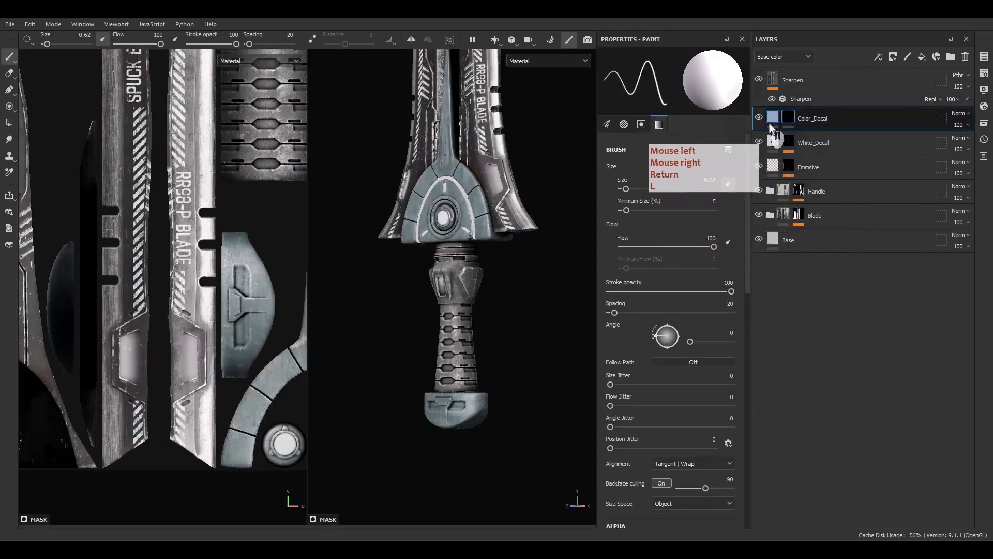
Limit the Color_Decal fill to the color, roughness, metallic and normal channels, matching White_Decal.
click(774, 145)
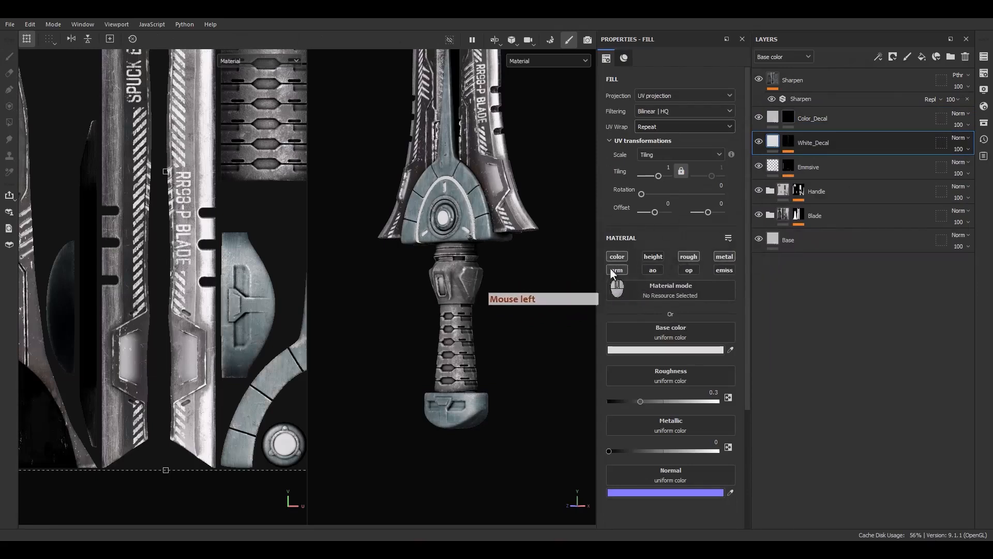
click(773, 120)
alt+click(617, 257)
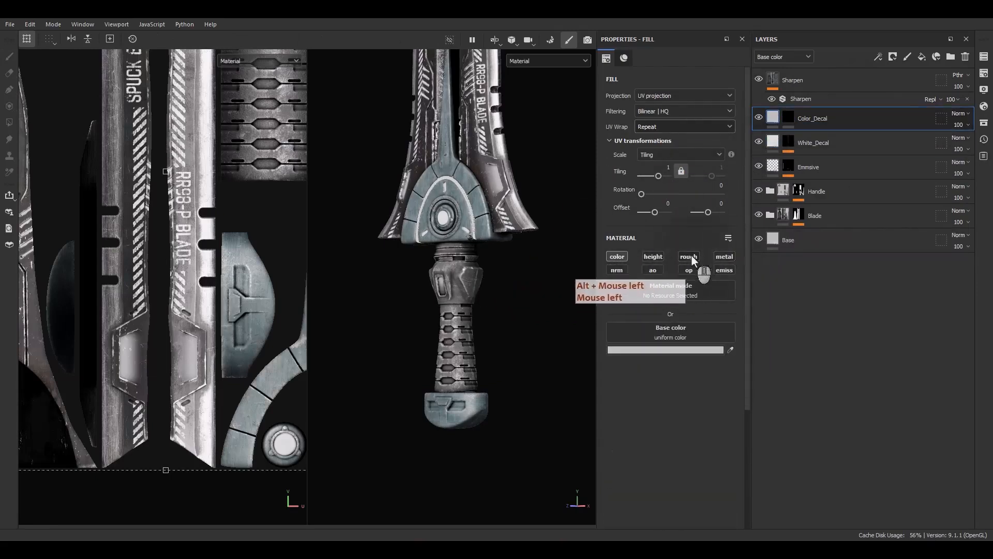
click(689, 257)
click(724, 257)
click(618, 270)
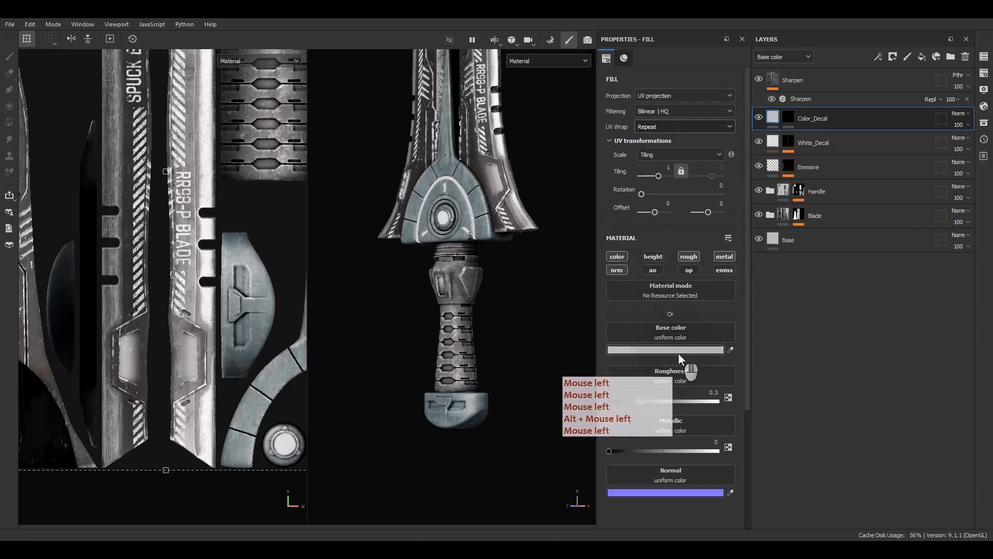
Raise the roughness to about 0.53 on White_Decal and about 0.5 on Color_Decal.
click(769, 142)
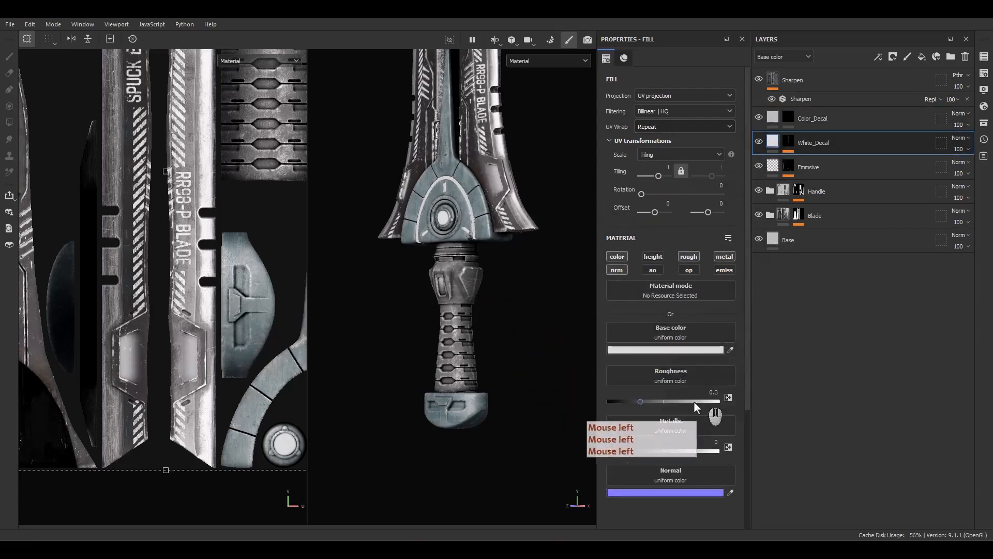
click(666, 403)
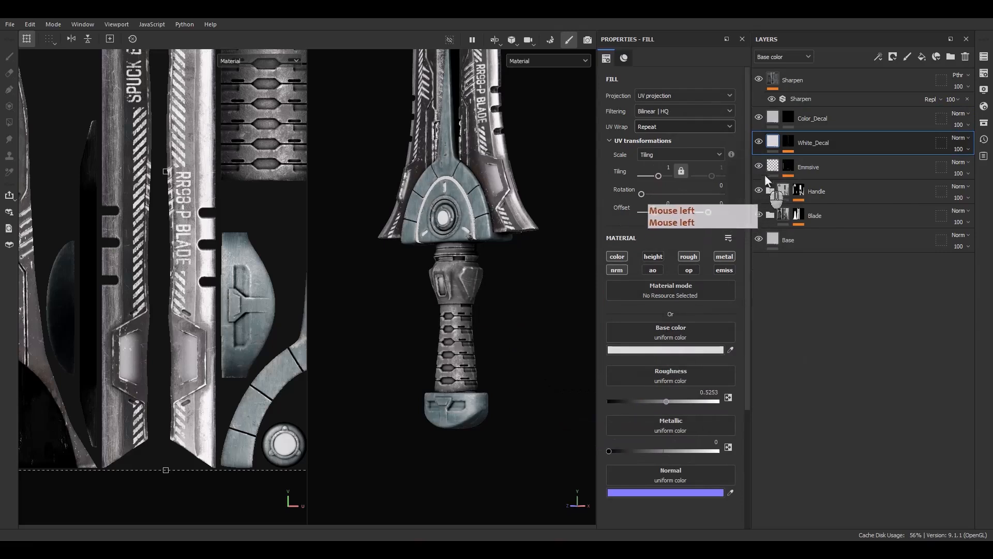
click(773, 119)
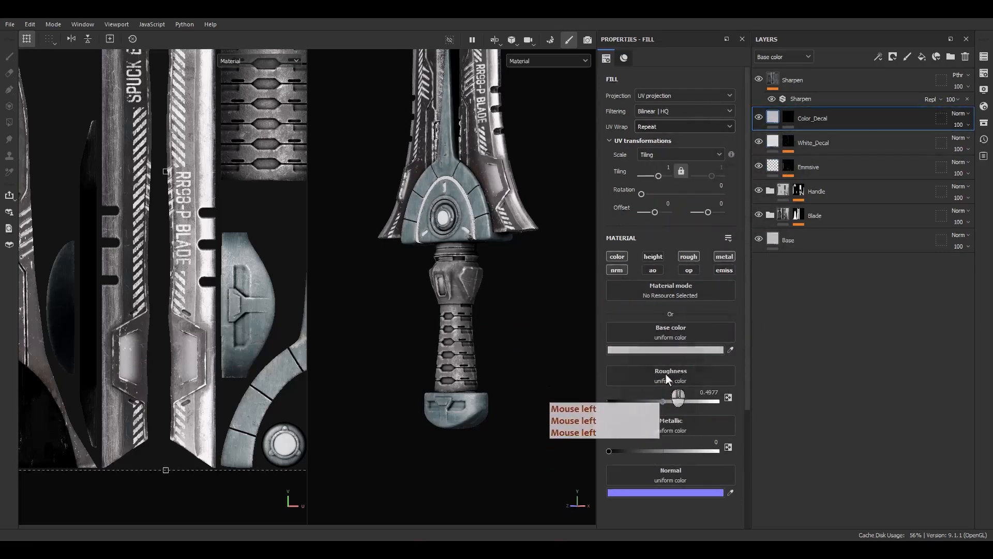
Set the Color_Decal base color to a saturated orange.
click(675, 350)
click(782, 474)
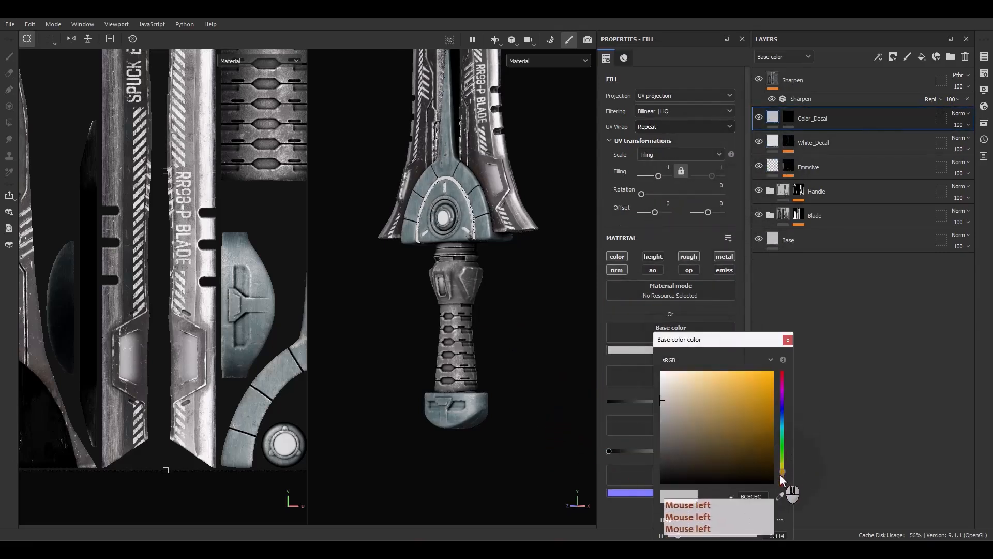
click(760, 396)
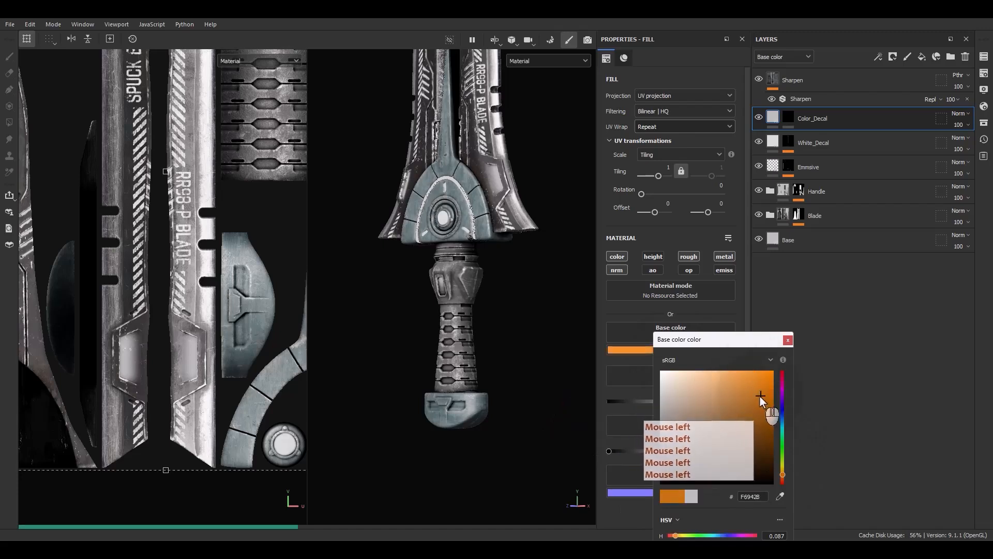
Add a fill to the Color_Decal mask with grayscale 1 and UV wrap set to None.
click(787, 116)
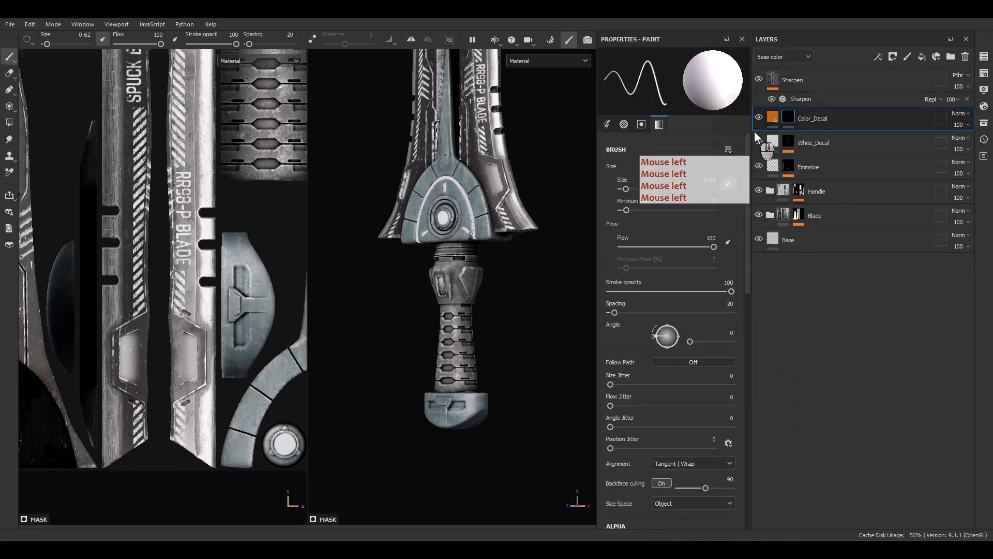
click(775, 116)
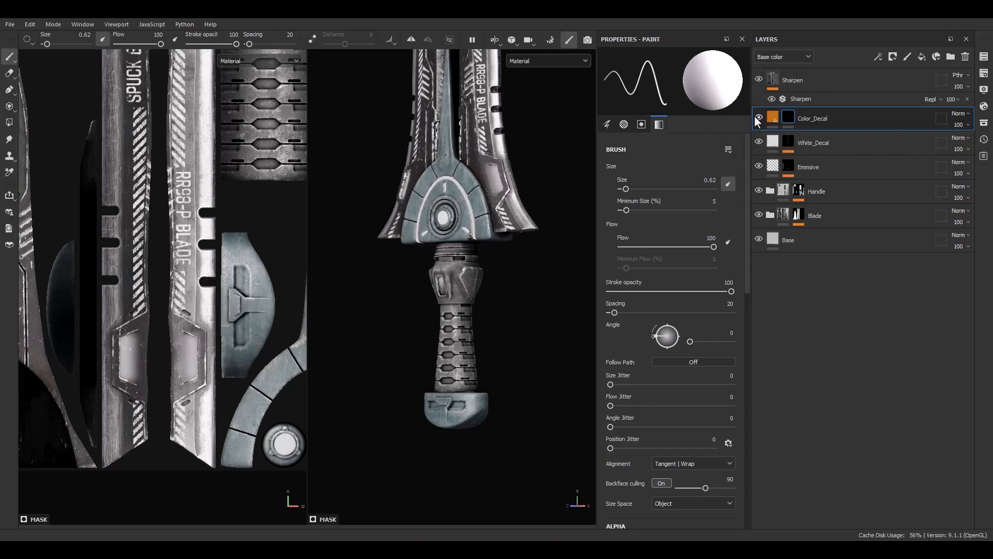
click(780, 119)
right_click(786, 119)
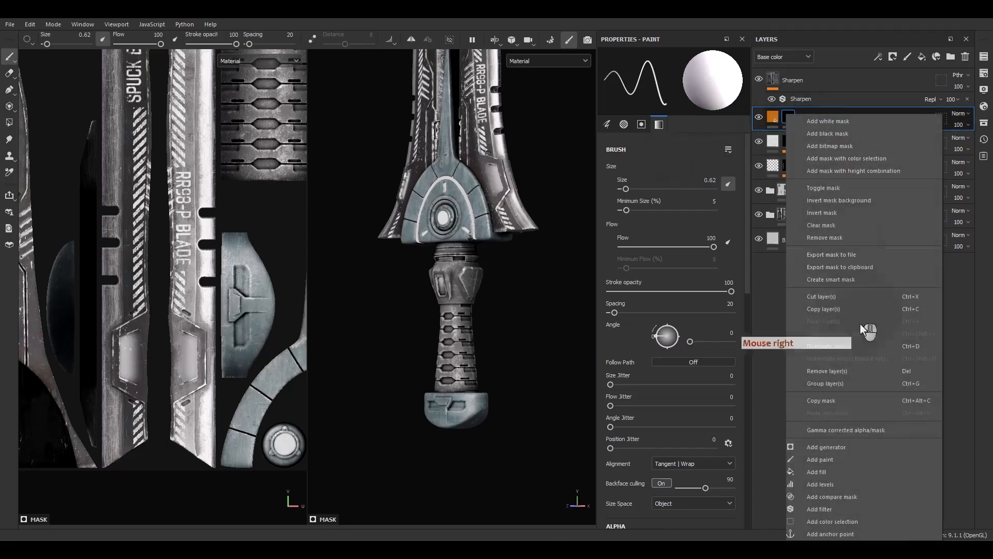
click(824, 470)
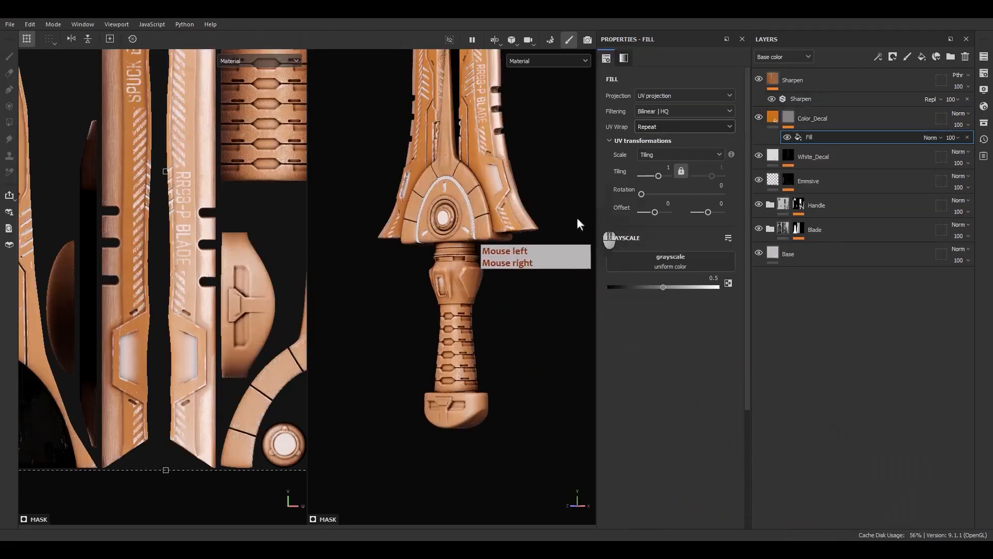
alt+drag(576, 220, 552, 247)
drag(707, 287, 743, 291)
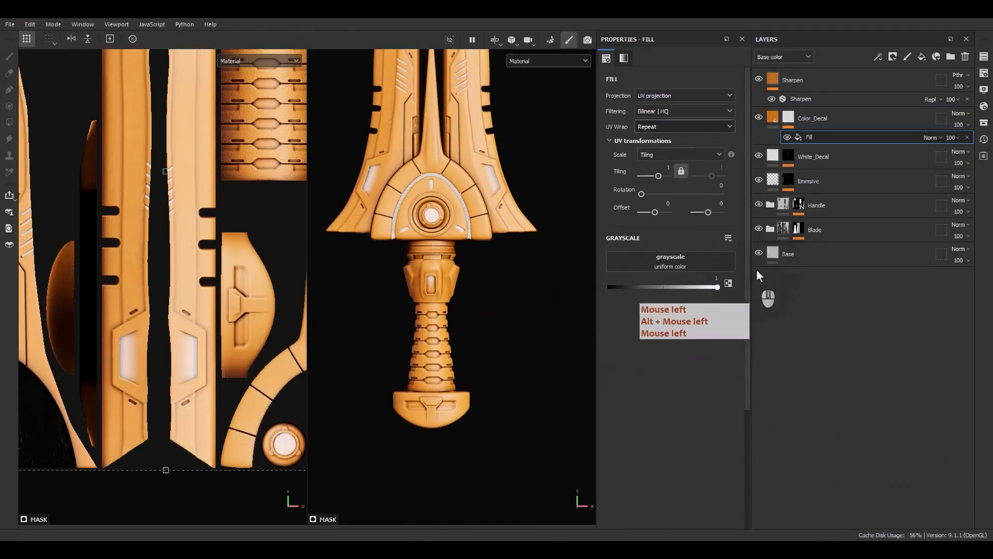
click(653, 127)
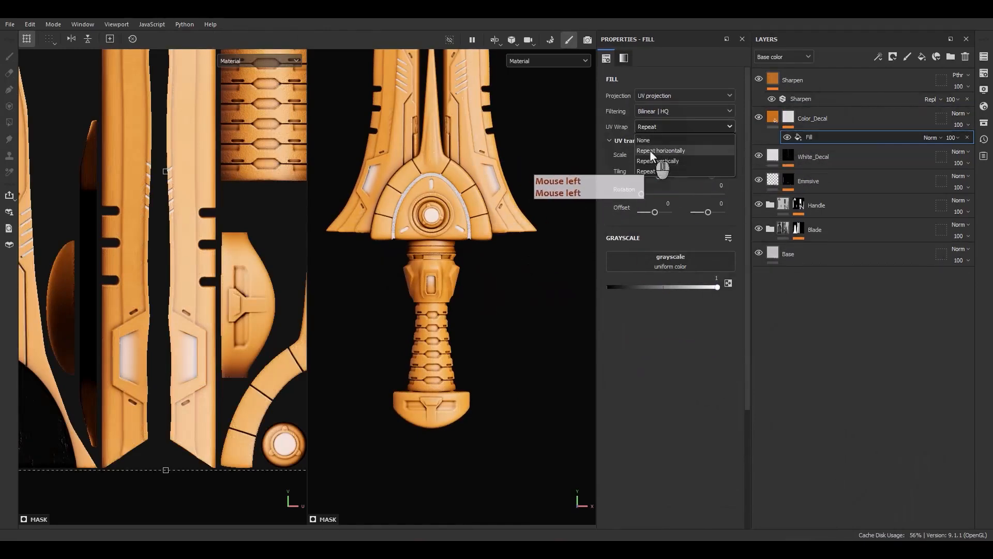
click(649, 140)
Shrink the mask fill to a tiling of about 6.42 and move it over the collar at the top of the handle.
scroll(217, 230, down, 5)
alt+middle_drag(218, 230, 220, 320)
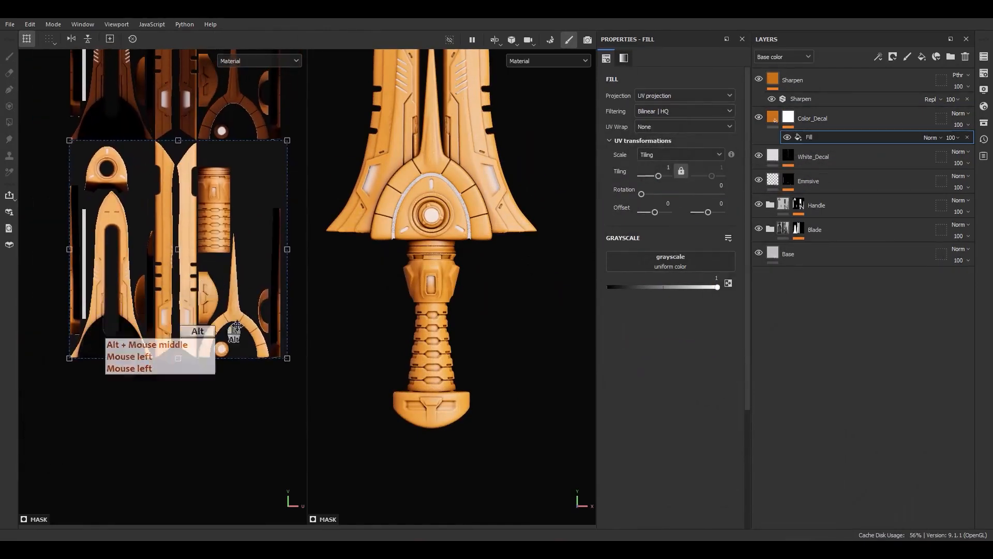
ctrl+shift+drag(289, 362, 252, 85)
scroll(181, 255, up, 4)
alt+middle_drag(250, 135, 233, 252)
scroll(227, 198, up, 5)
drag(246, 233, 207, 333)
alt+middle_drag(207, 334, 199, 318)
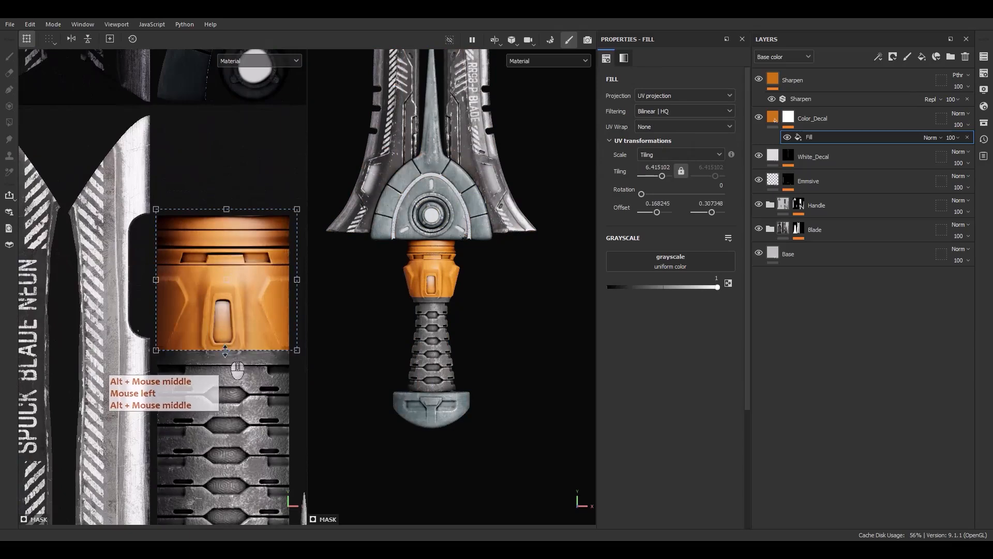
Flatten the fill to a vertical tiling of about 61.68 so it covers only the collar's top ring.
drag(226, 350, 231, 229)
scroll(283, 219, up, 3)
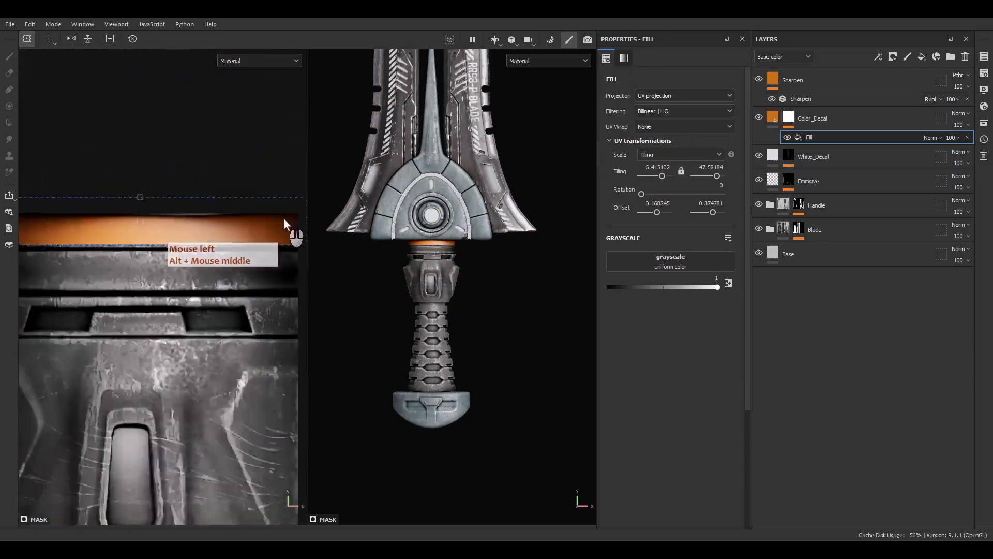
alt+middle_drag(283, 218, 235, 234)
scroll(236, 234, up, 3)
drag(233, 238, 221, 245)
scroll(221, 245, down, 3)
alt+middle_drag(143, 253, 301, 264)
scroll(295, 256, up, 1)
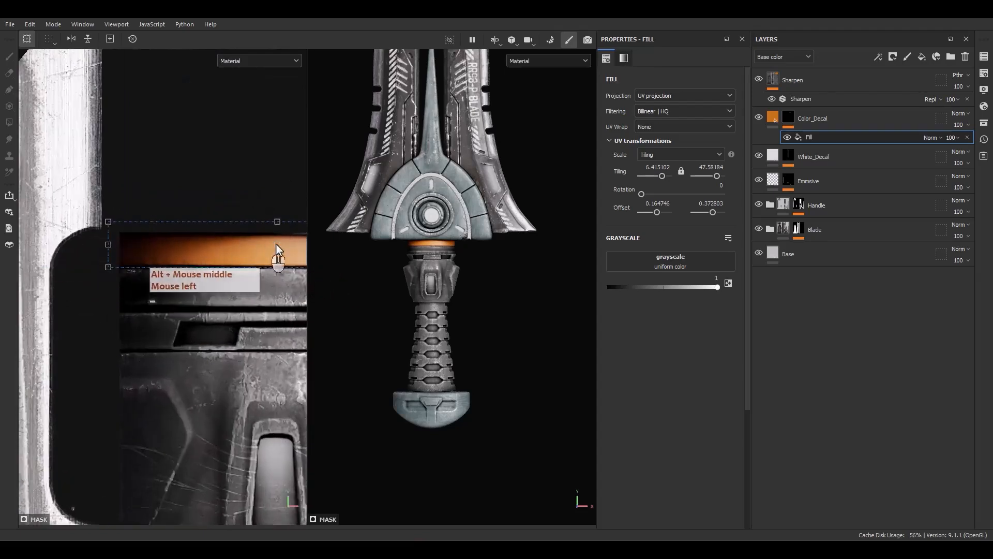
drag(276, 222, 277, 232)
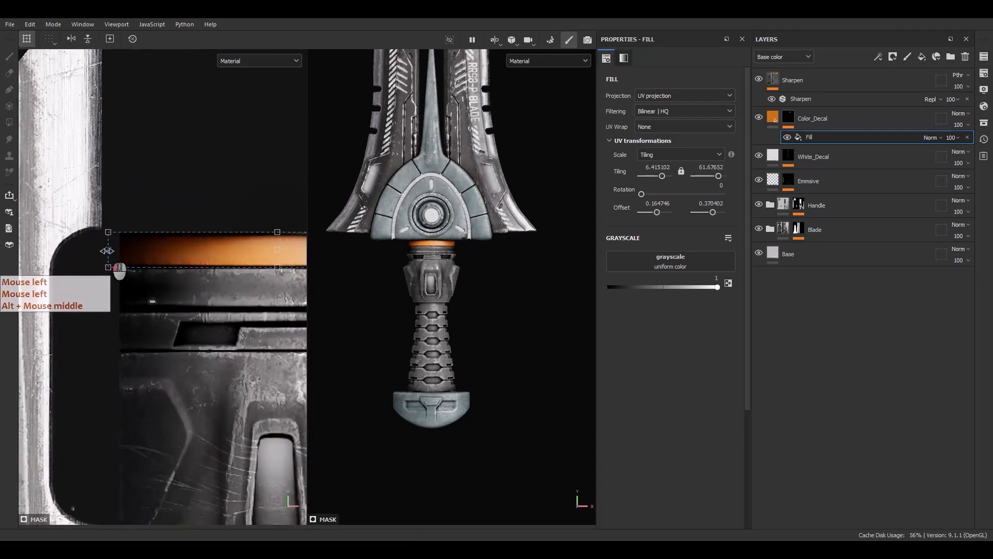
Trim the fill's sides to the collar's width, with a horizontal tiling of about 6.68.
right_click(961, 116)
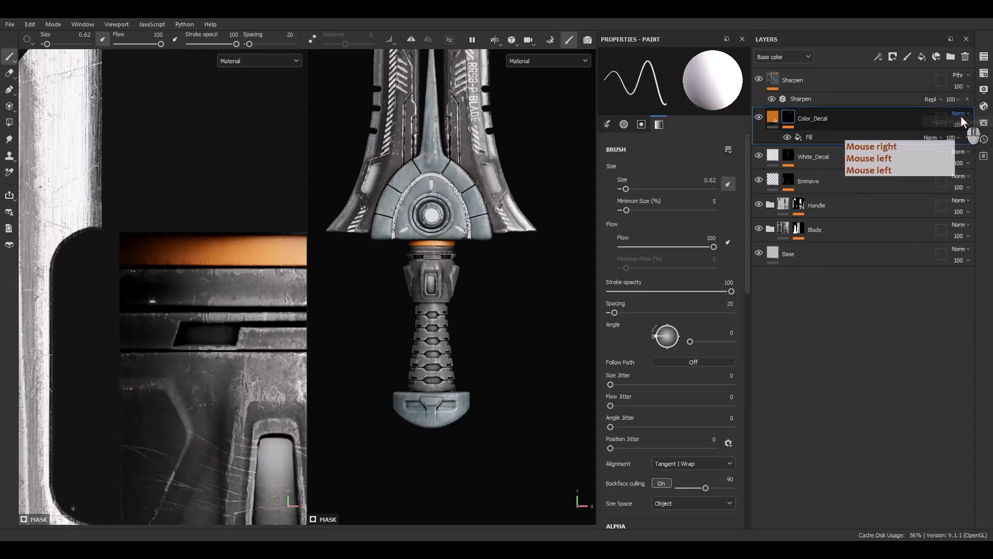
click(945, 123)
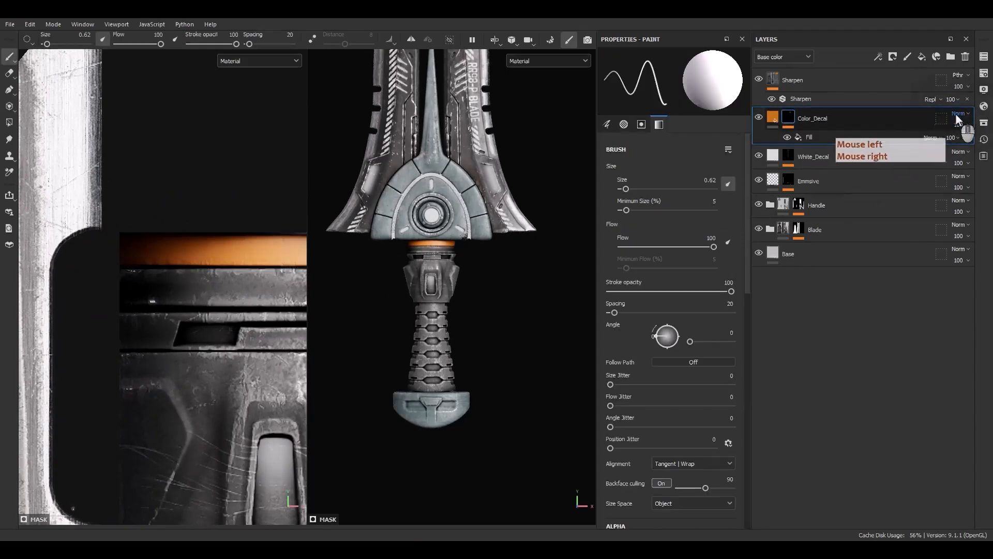
scroll(167, 263, down, 3)
alt+middle_drag(198, 269, 115, 266)
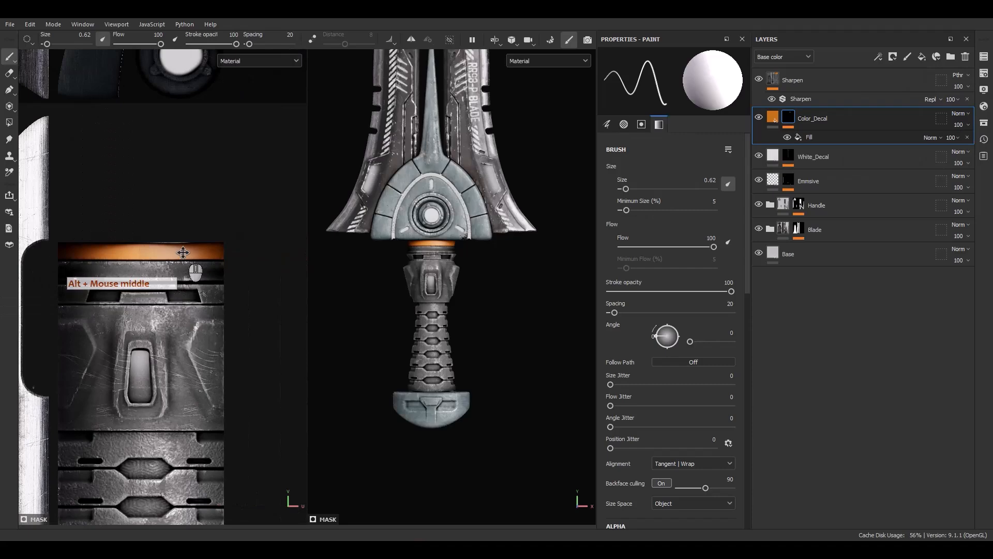
click(824, 137)
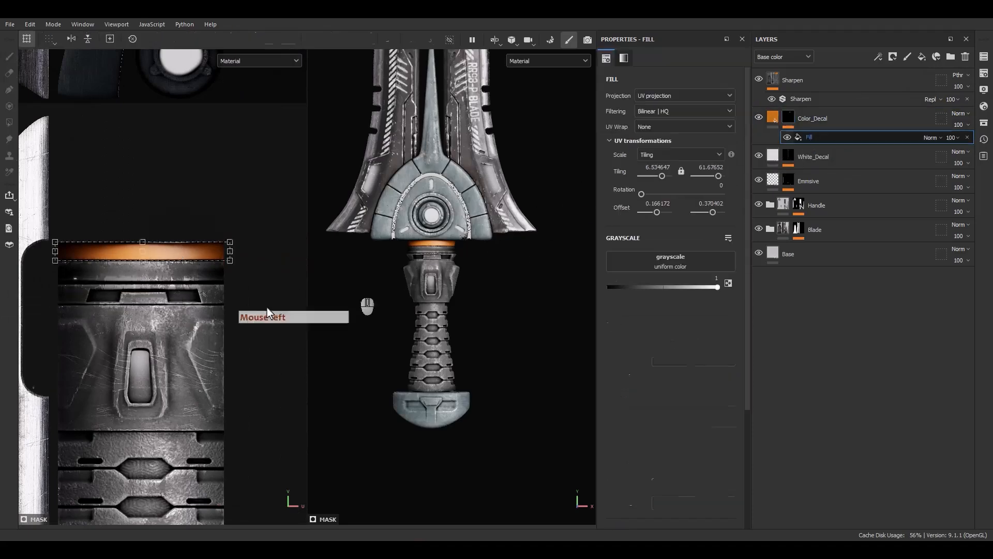
scroll(235, 249, up, 6)
drag(240, 251, 228, 252)
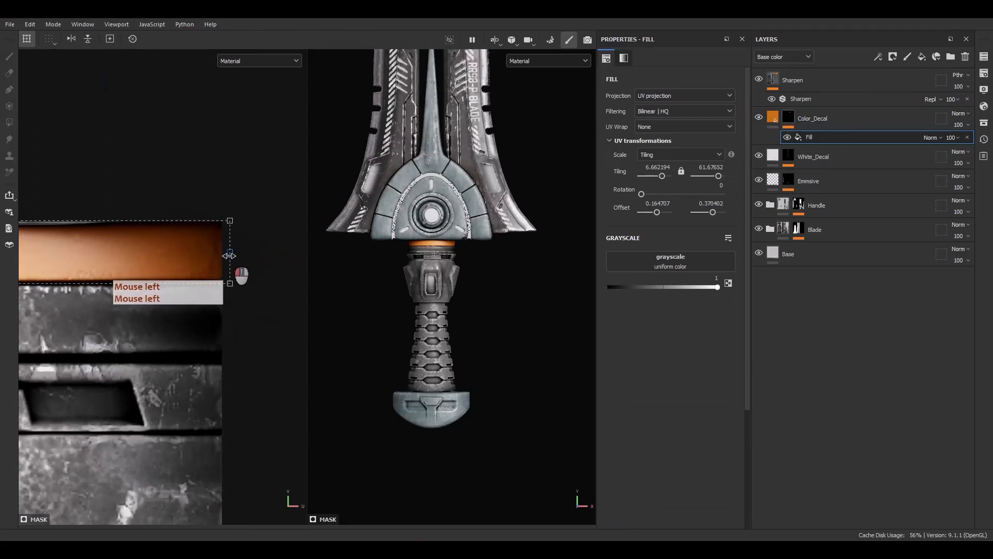
scroll(439, 243, up, 5)
mouse_move(444, 259)
alt+mouse_down()
mouse_move(388, 220)
mouse_move(446, 263)
alt+mouse_up()
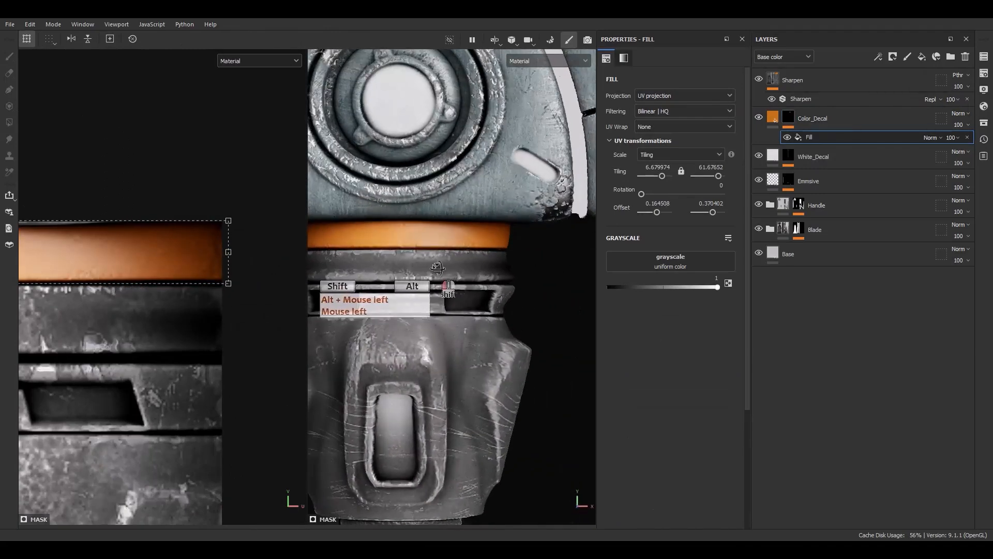
Duplicate the ring fill in the Color_Decal mask and set both fills to Linear dodge (Add) blending.
click(811, 140)
key(ctrl+d)
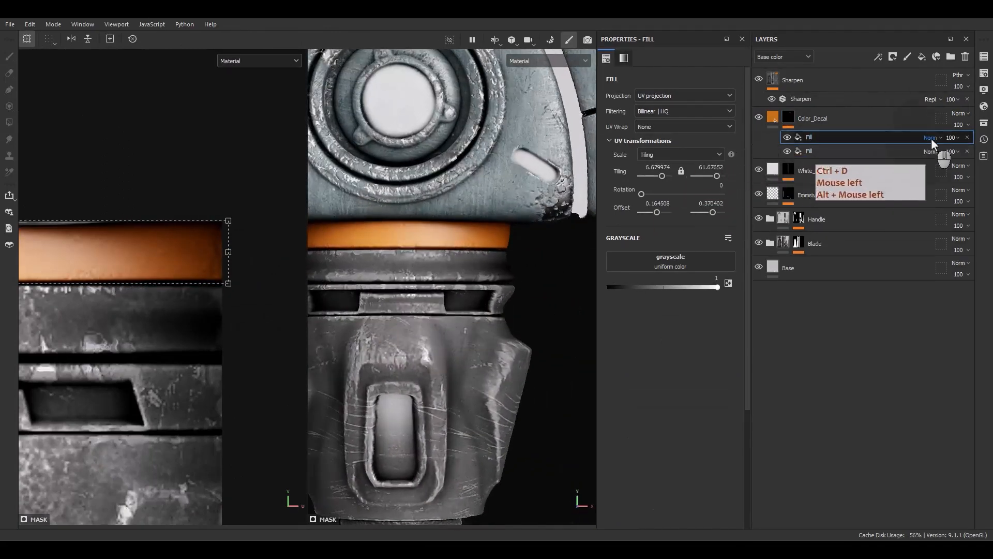
click(931, 138)
click(947, 237)
click(925, 152)
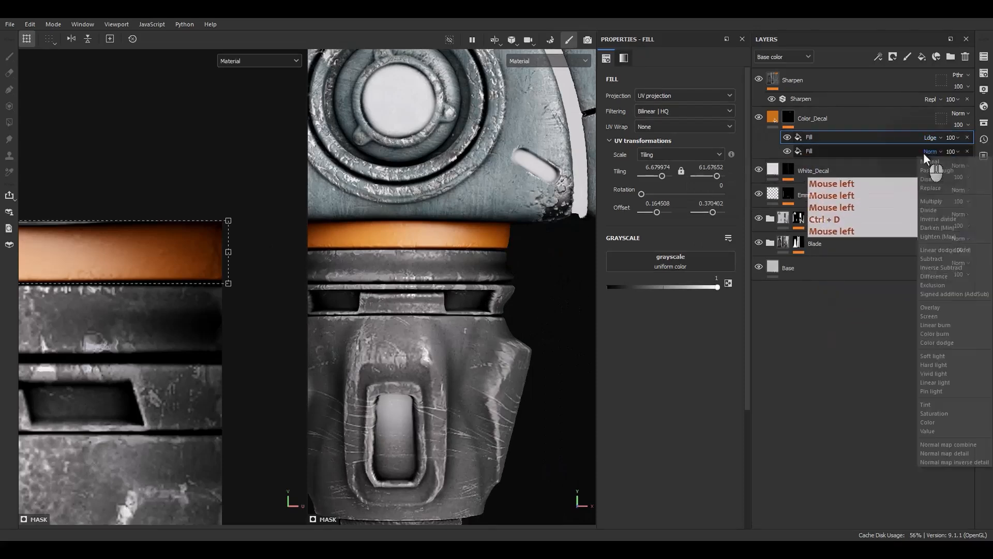
click(946, 260)
Move the duplicated fill down onto the collar's slotted band, at a vertical offset of about 0.335.
scroll(153, 277, down, 1)
scroll(153, 277, down, 3)
alt+middle_drag(135, 288, 254, 246)
shift+drag(239, 234, 235, 298)
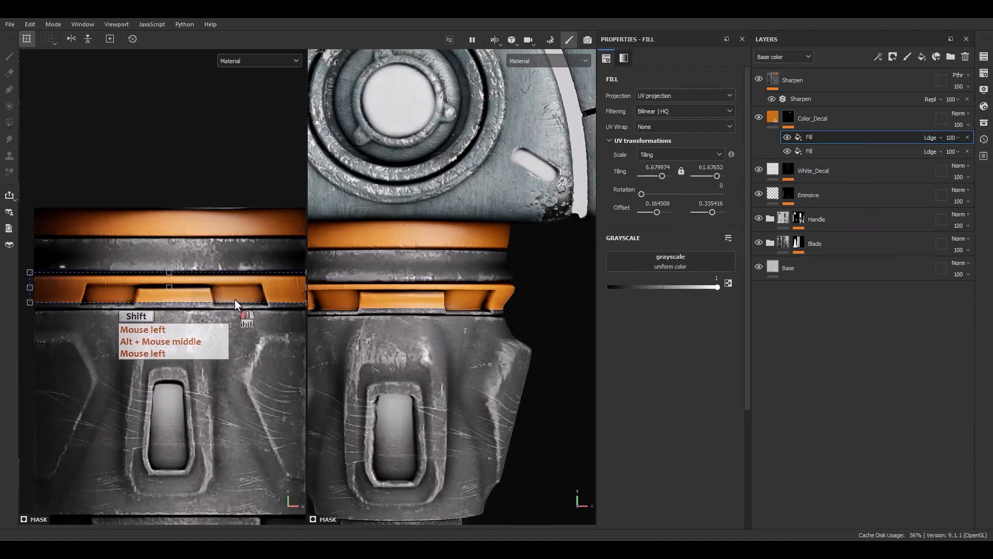
Stretch the duplicated fill down over the collar's whole slotted band, at a vertical tiling of about 49.98.
scroll(235, 299, up, 5)
drag(177, 288, 197, 283)
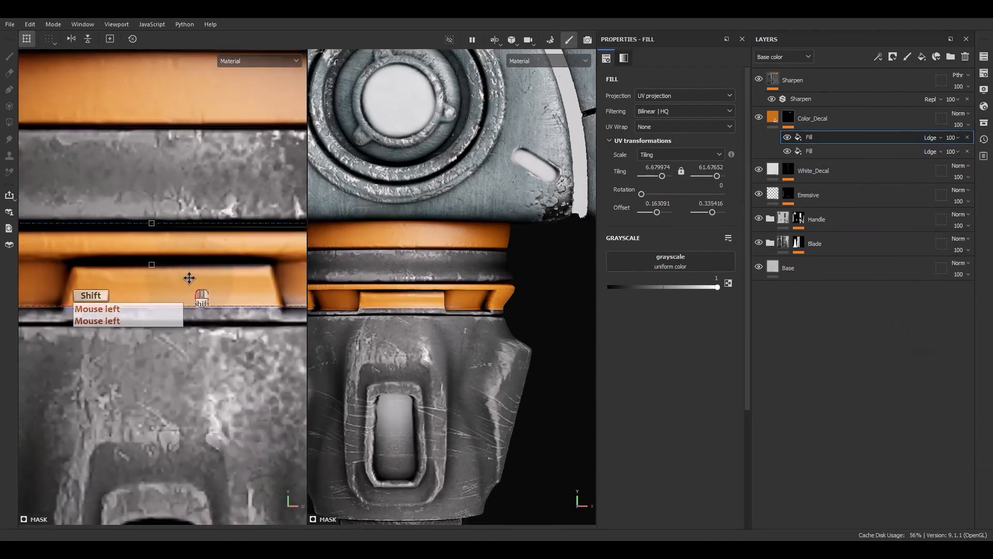
drag(154, 311, 154, 327)
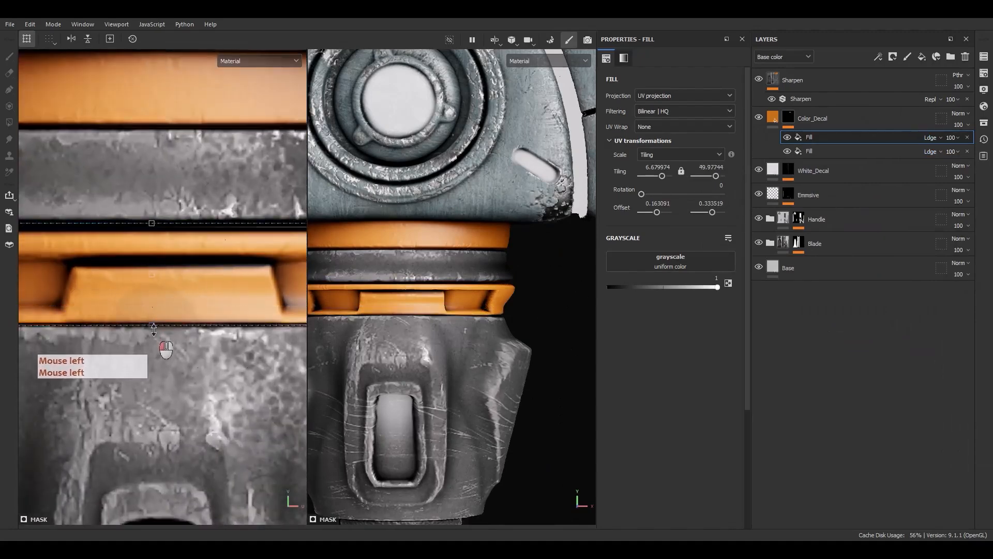
scroll(154, 329, down, 4)
scroll(399, 337, down, 2)
mouse_move(399, 337)
alt+mouse_down()
mouse_move(339, 327)
mouse_move(397, 333)
alt+mouse_up()
scroll(169, 298, up, 2)
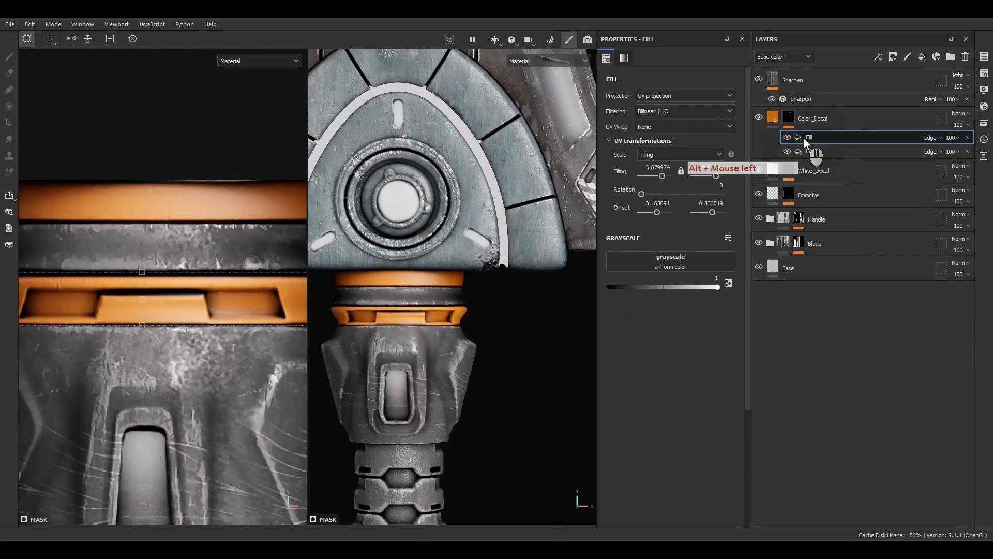
Add a paint effect above the two fills in the Color_Decal mask and set its blending to Subtract.
right_click(804, 138)
click(840, 298)
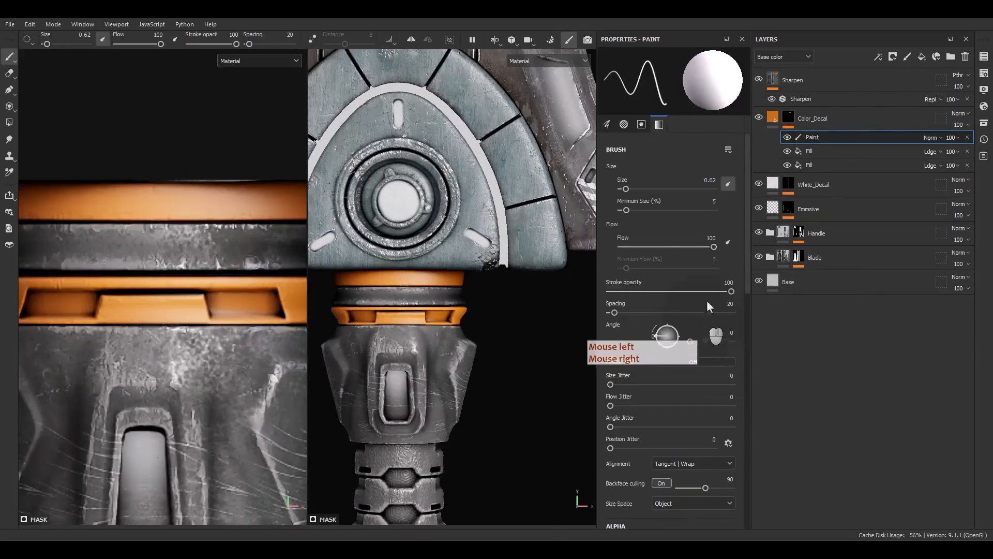
click(931, 137)
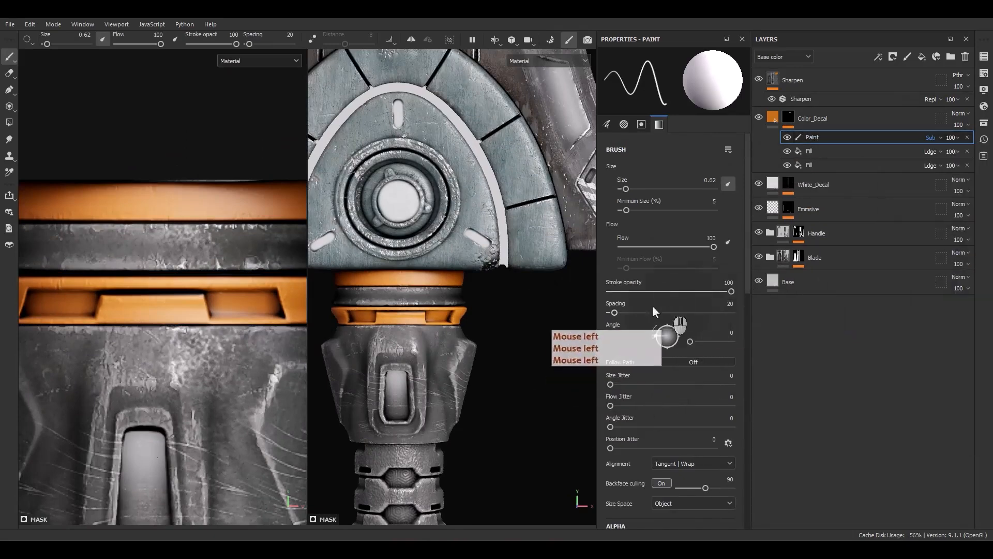
Reduce the brush size to 0.44 and paint the orange out of the slotted band's right recess with straight strokes.
scroll(265, 313, up, 3)
alt+middle_drag(265, 313, 222, 337)
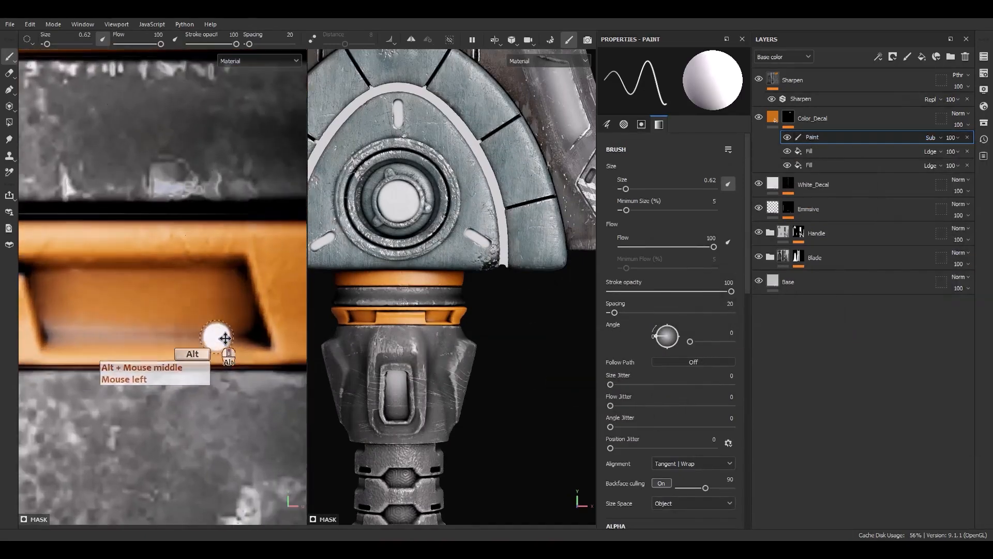
ctrl+right_drag(222, 337, 231, 340)
click(259, 340)
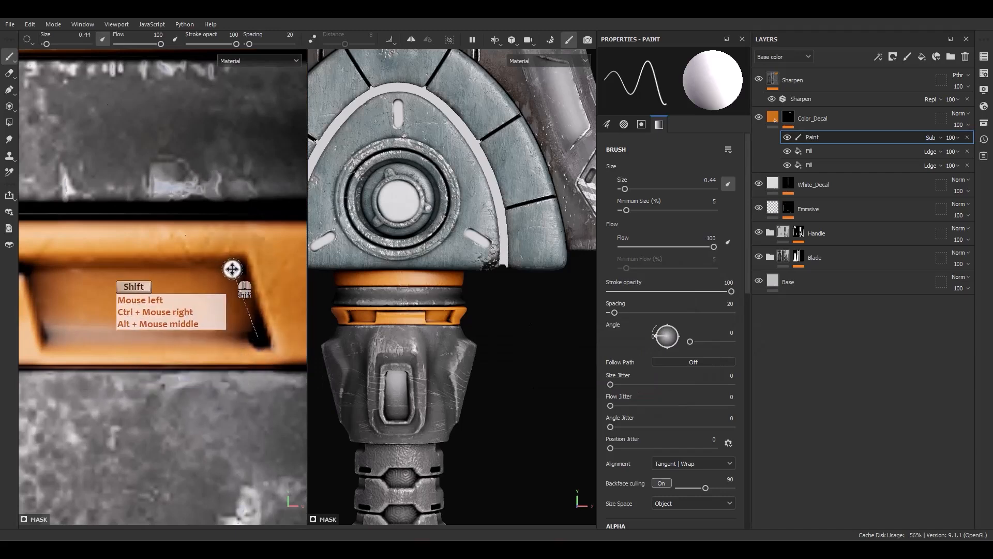
shift+click(238, 269)
shift+click(34, 269)
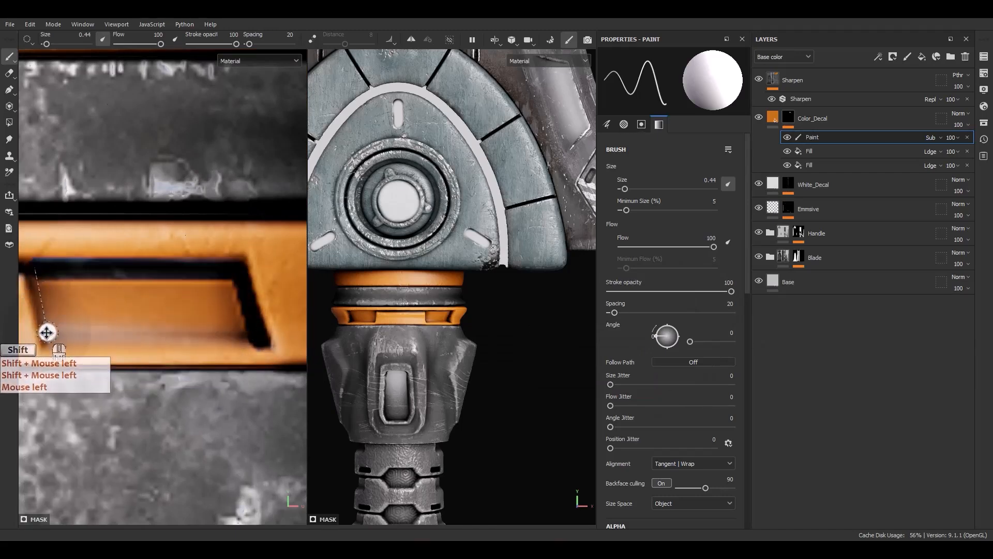
shift+click(247, 337)
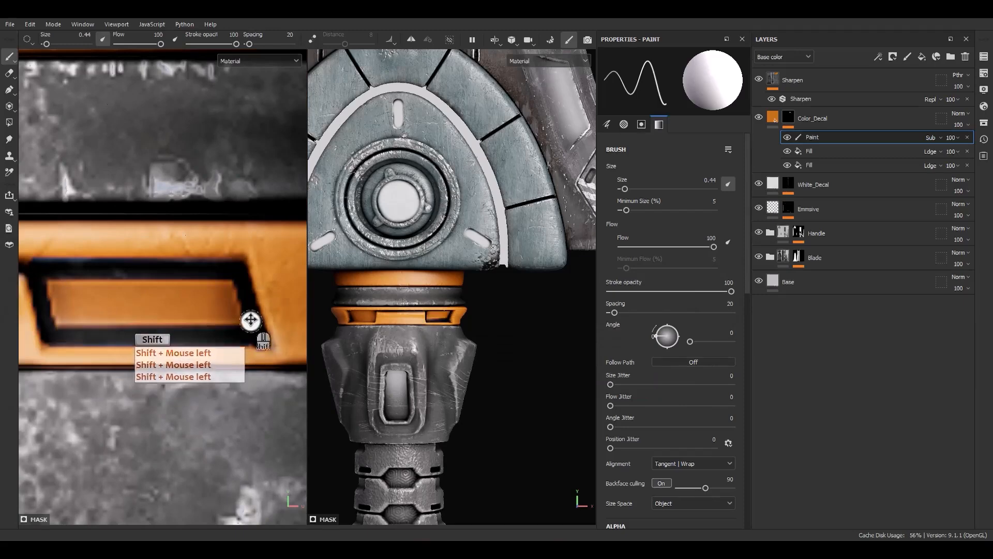
drag(250, 317, 72, 311)
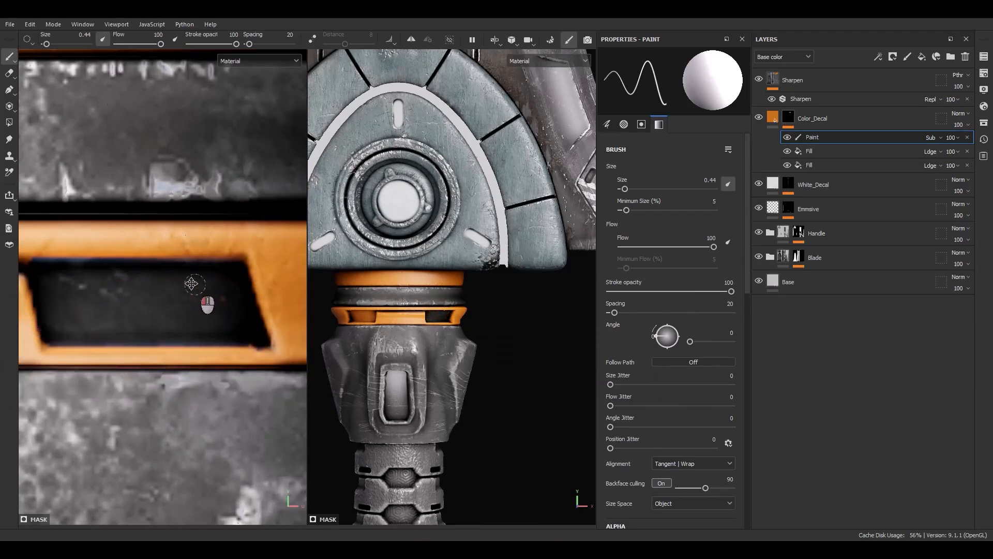
Paint the orange out of the slotted band's left recess, following its slanted outline.
scroll(181, 294, down, 4)
alt+middle_drag(132, 299, 173, 297)
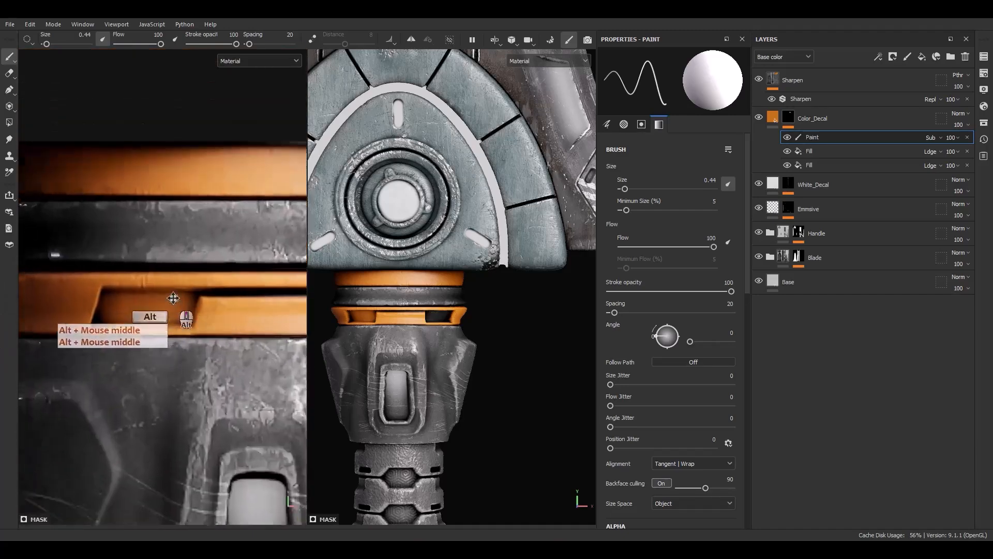
scroll(194, 295, up, 3)
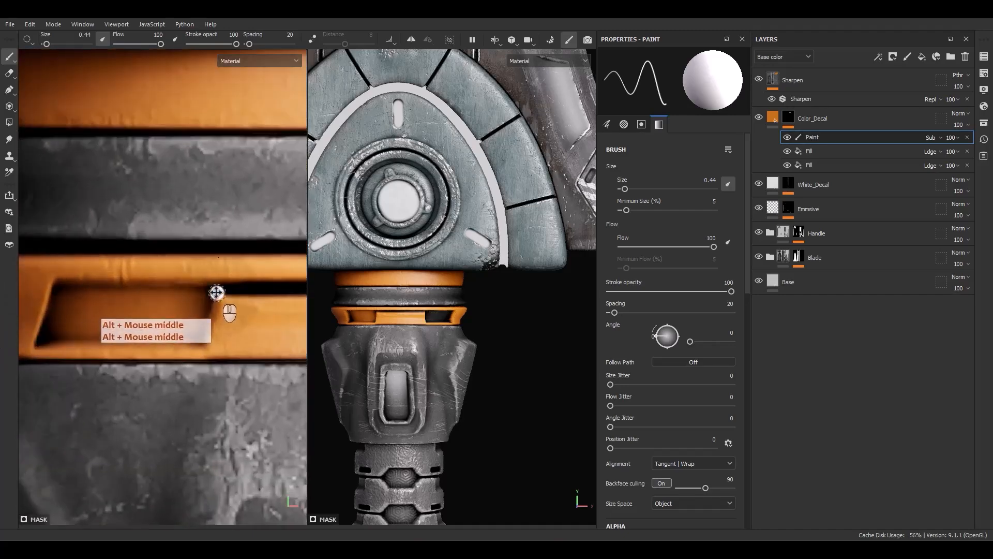
shift+click(58, 294)
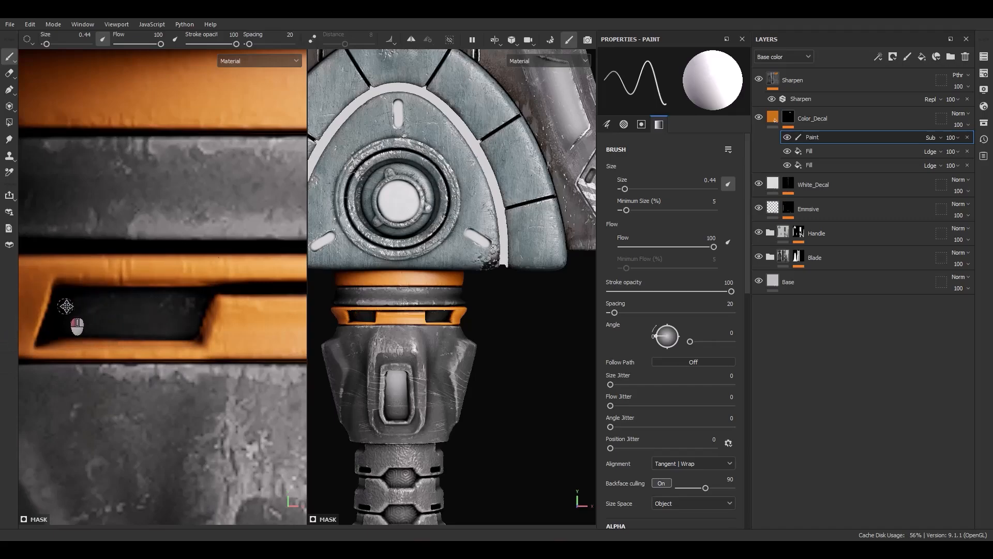
scroll(166, 328, down, 5)
alt+drag(486, 348, 420, 382)
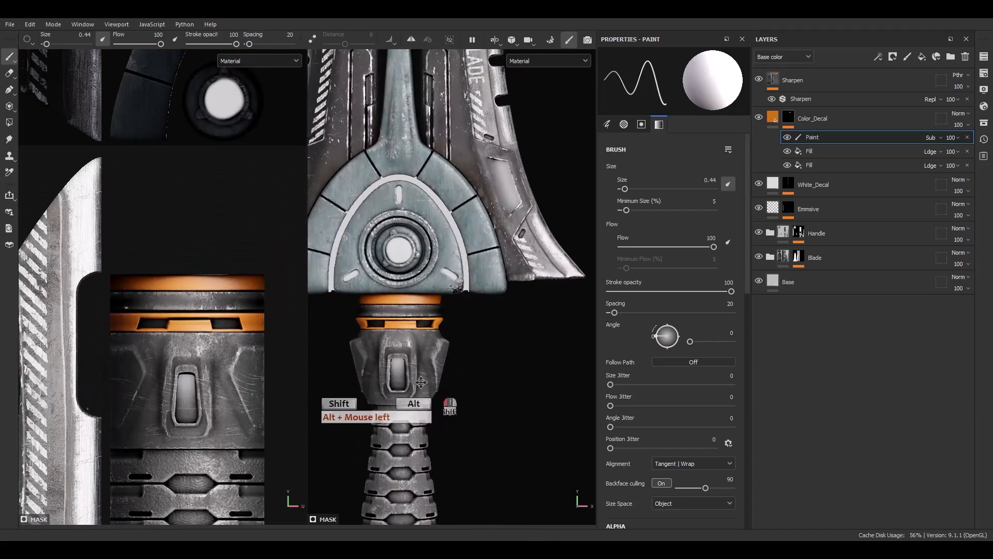
Paint the orange off the raised centre block and the strip beneath the recesses, enlarging the brush to 1.3.
scroll(103, 324, up, 8)
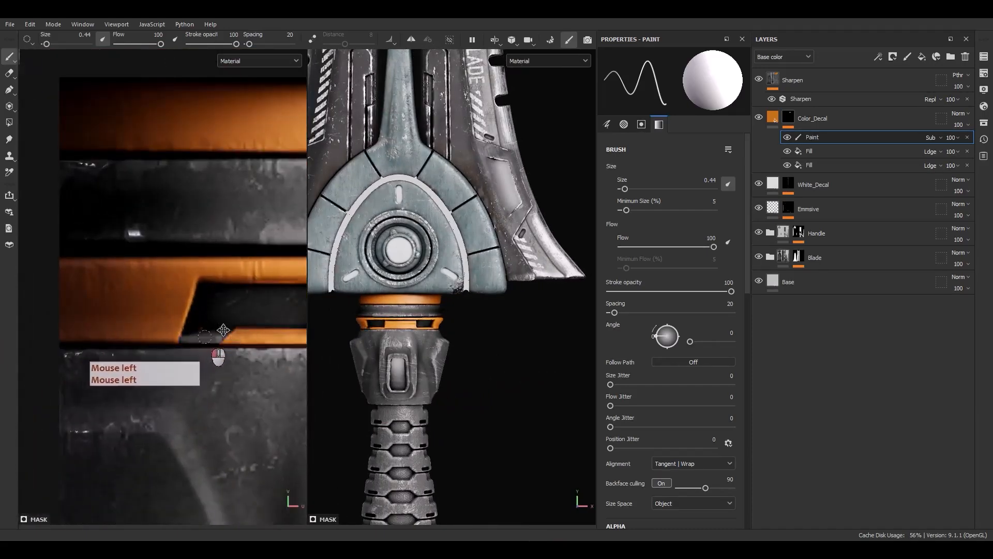
alt+middle_drag(261, 330, 155, 385)
alt+right_drag(156, 385, 171, 352)
alt+right_drag(170, 351, 187, 318)
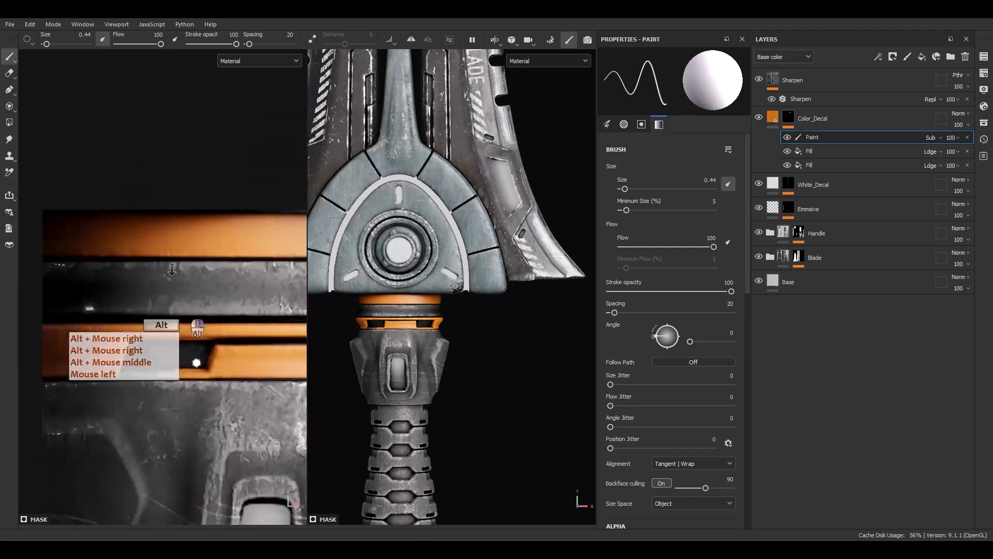
alt+middle_drag(187, 318, 147, 339)
ctrl+right_drag(167, 351, 168, 351)
mouse_move(105, 365)
mouse_down()
mouse_move(213, 360)
mouse_move(165, 346)
mouse_move(274, 354)
mouse_move(225, 359)
mouse_up()
drag(225, 359, 279, 359)
alt+middle_drag(241, 360, 48, 357)
scroll(47, 357, up, 4)
mouse_move(93, 363)
mouse_down()
mouse_move(175, 366)
mouse_move(81, 364)
mouse_up()
scroll(82, 364, down, 8)
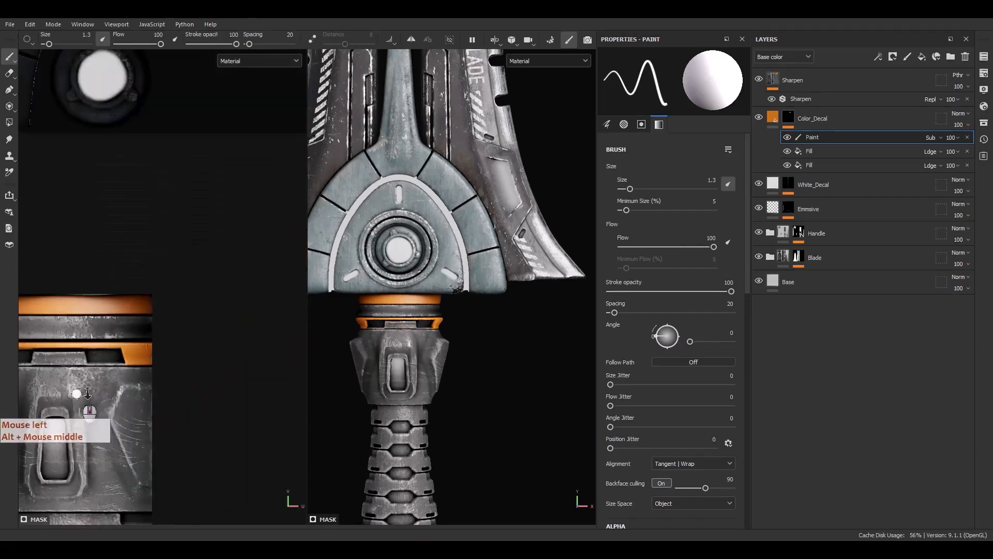
alt+middle_drag(79, 387, 207, 390)
mouse_move(407, 361)
alt+mouse_down()
mouse_move(500, 366)
mouse_move(317, 371)
mouse_move(416, 352)
mouse_move(398, 363)
alt+mouse_up()
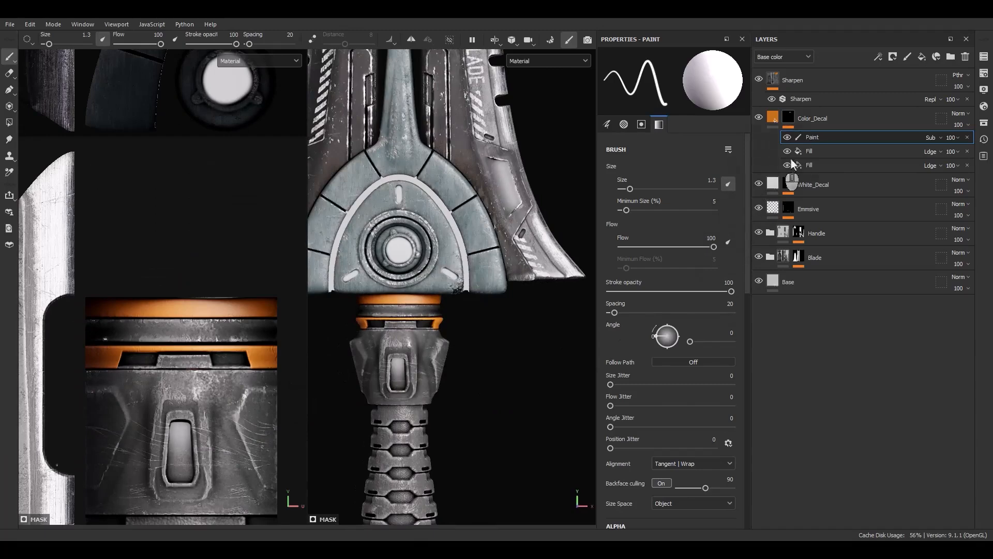
Add a fill on top of the Color_Decal mask and assign the project alpha Alpha_03 as its grayscale.
right_click(812, 138)
click(838, 309)
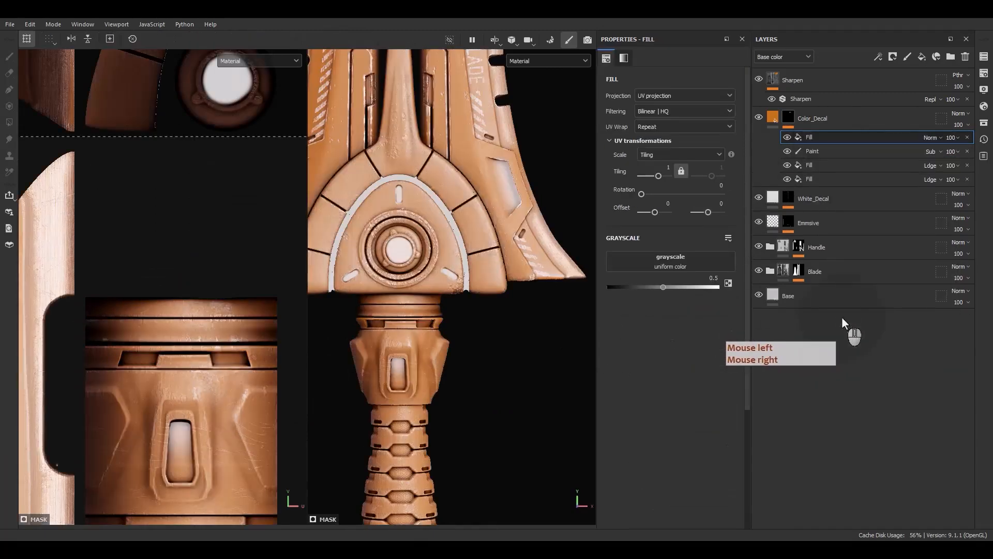
click(985, 125)
drag(874, 134, 528, 133)
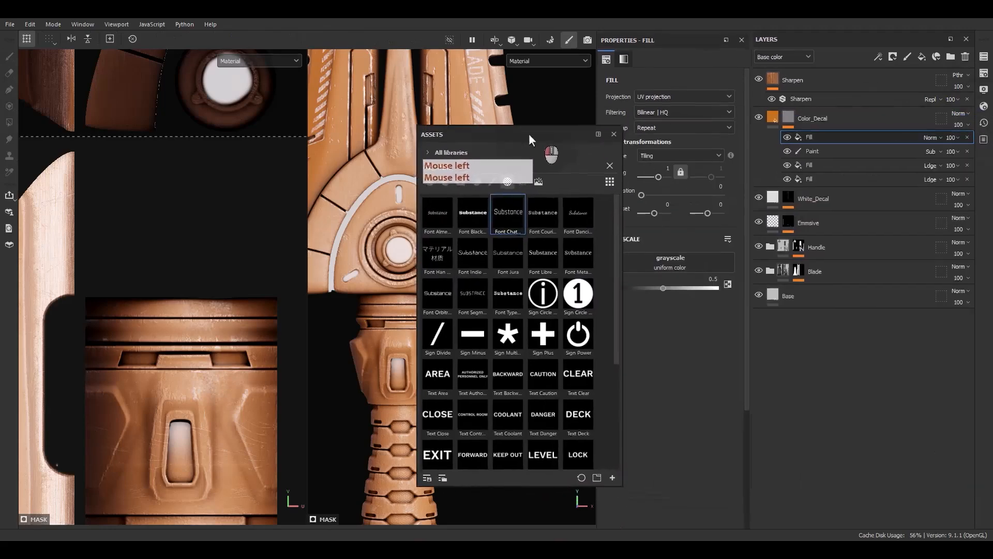
click(423, 153)
click(428, 175)
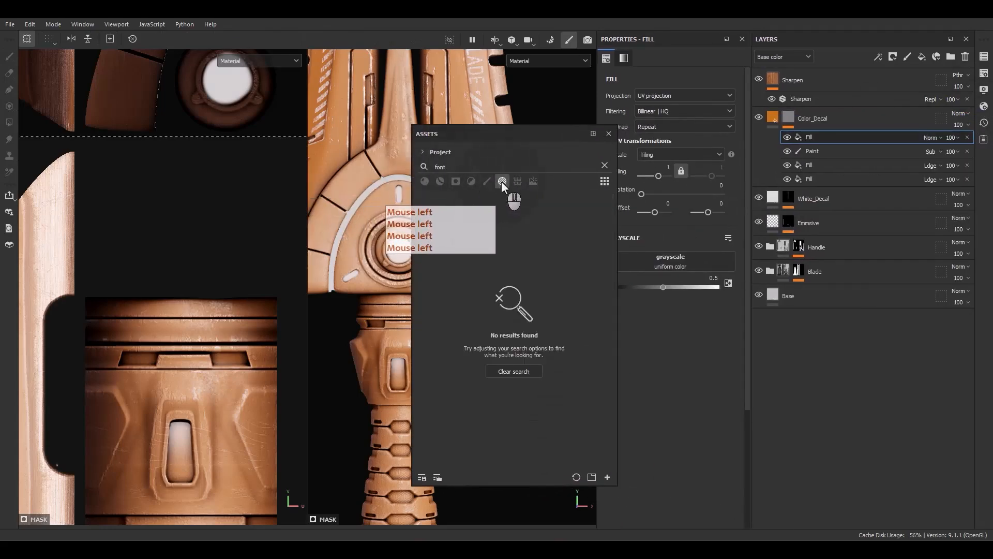
click(604, 165)
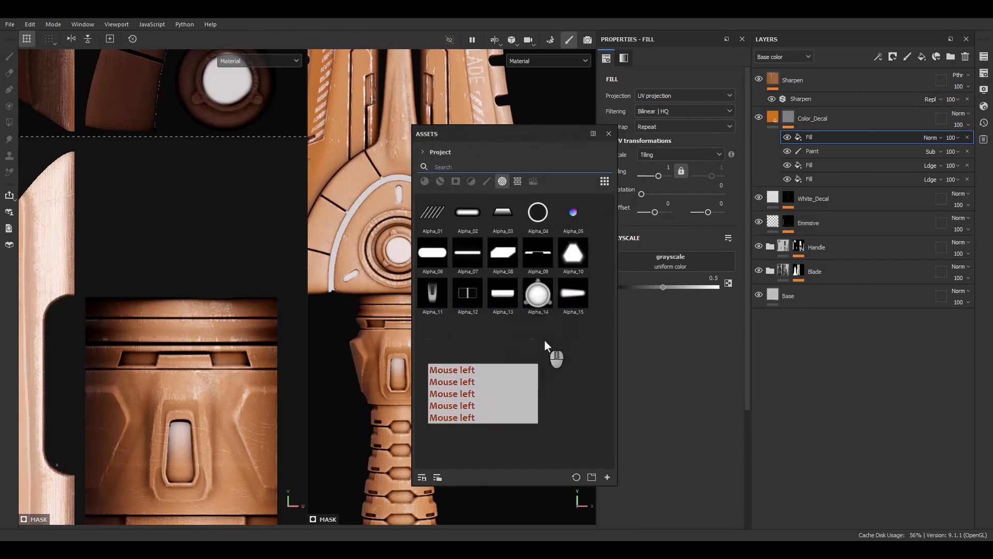
drag(594, 227, 670, 261)
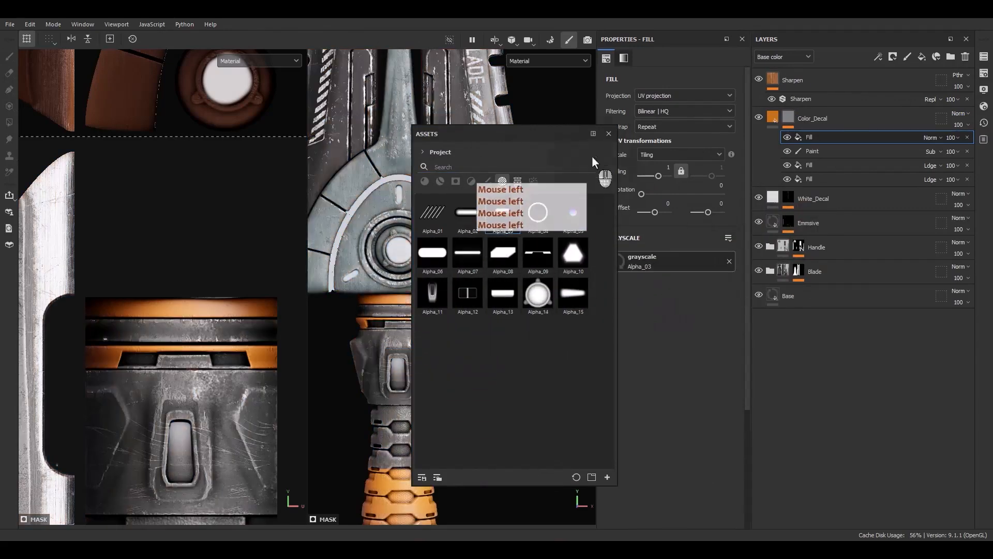
click(609, 133)
Turn off the fill's UV wrap, rotate it to 270, and shrink it onto the pommel at a tiling of about 3.54.
click(660, 126)
click(642, 141)
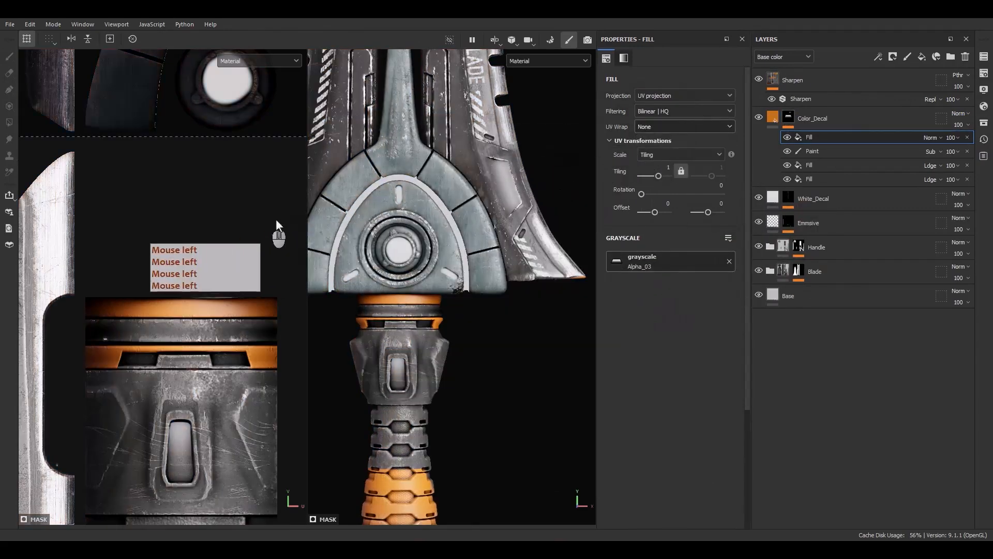
scroll(243, 221, down, 6)
scroll(207, 256, down, 3)
alt+middle_drag(207, 257, 204, 242)
drag(283, 206, 285, 356)
ctrl+shift+drag(277, 209, 207, 395)
scroll(175, 322, up, 3)
scroll(207, 392, up, 9)
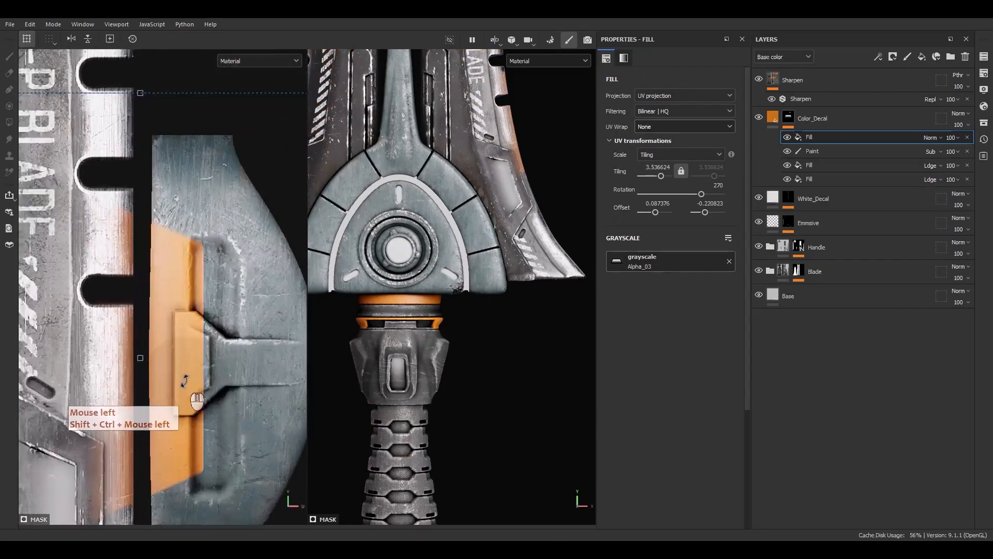
Fit the Alpha_03 fill inside the pommel's trapezoid plate, at a tiling of about 15.99 and offset of about 0.117, -0.223.
scroll(187, 379, down, 5)
ctrl+shift+drag(268, 275, 244, 314)
scroll(187, 383, up, 3)
scroll(230, 368, up, 3)
drag(226, 376, 194, 376)
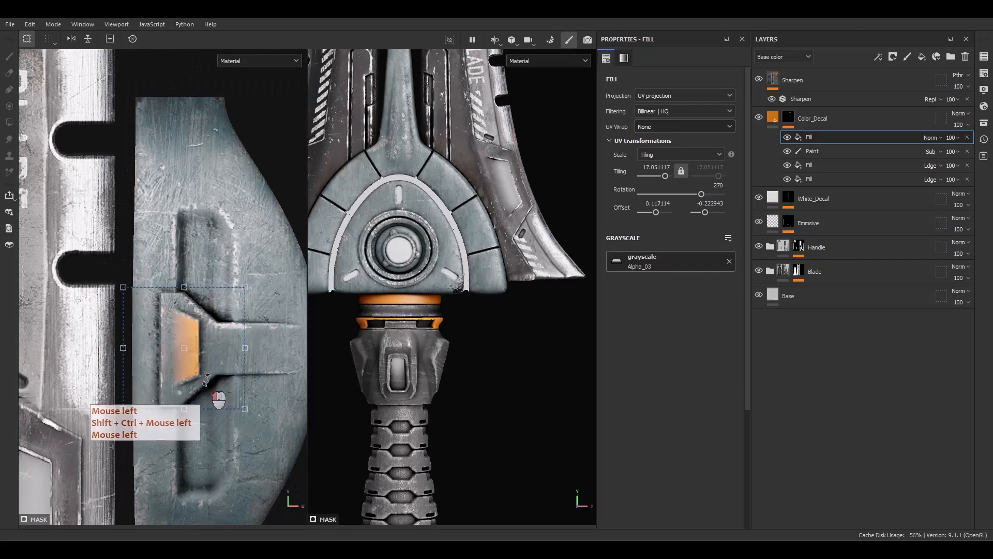
scroll(204, 334, up, 3)
ctrl+shift+drag(275, 256, 282, 249)
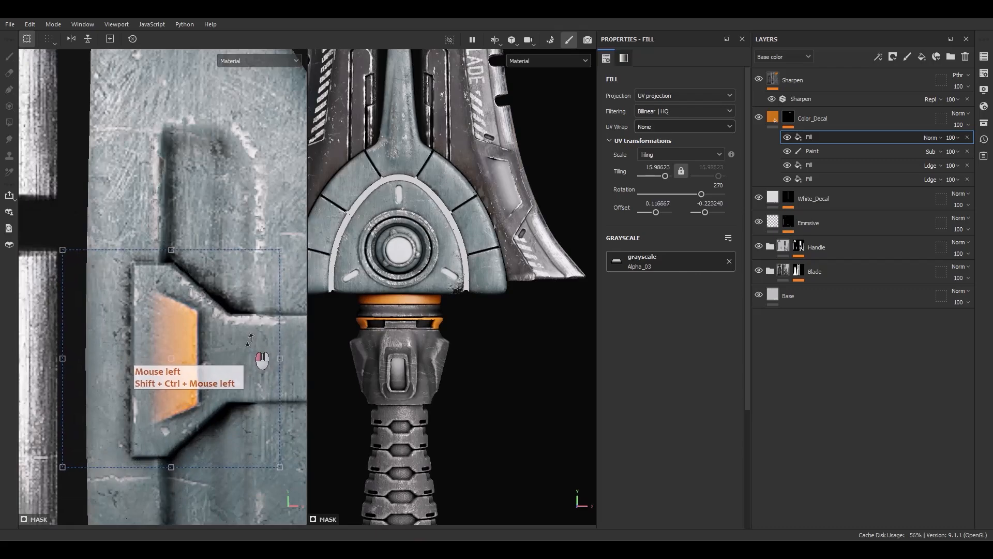
Examine the orange decal on the pommel and the round centrepiece of the guard on the model.
scroll(464, 358, down, 3)
alt+middle_drag(466, 387, 454, 366)
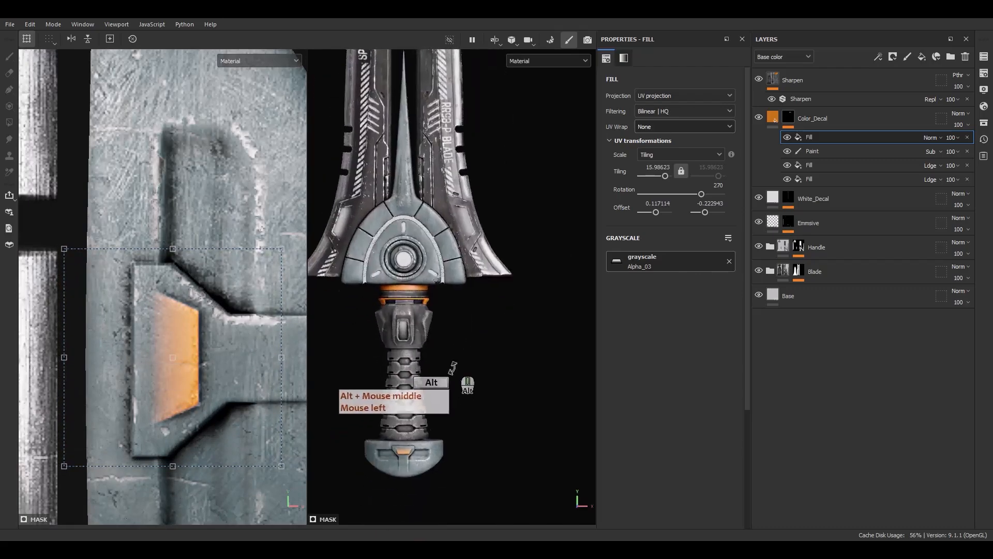
scroll(405, 461, up, 5)
mouse_move(405, 463)
alt+mouse_down()
mouse_move(357, 451)
mouse_move(355, 387)
mouse_move(530, 438)
mouse_move(413, 455)
alt+mouse_up()
alt+right_drag(413, 453, 372, 148)
alt+middle_drag(434, 196, 476, 309)
mouse_move(476, 309)
alt+mouse_down()
mouse_move(420, 324)
mouse_move(480, 330)
mouse_move(460, 312)
alt+mouse_up()
scroll(415, 226, up, 5)
alt+middle_drag(527, 253, 433, 257)
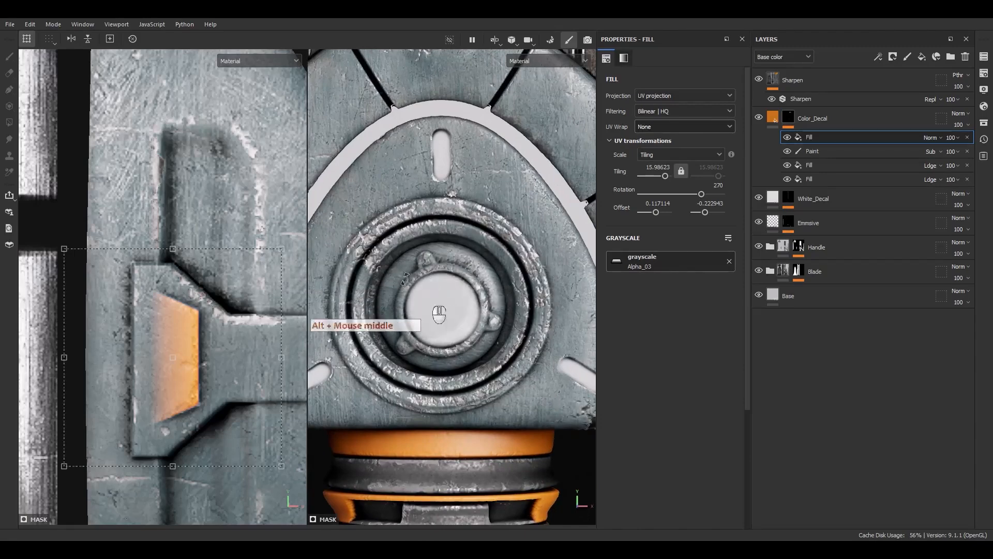
Set the Alpha_03 fill to Linear dodge (Add) and add another fill above it with the same blending.
right_click(807, 140)
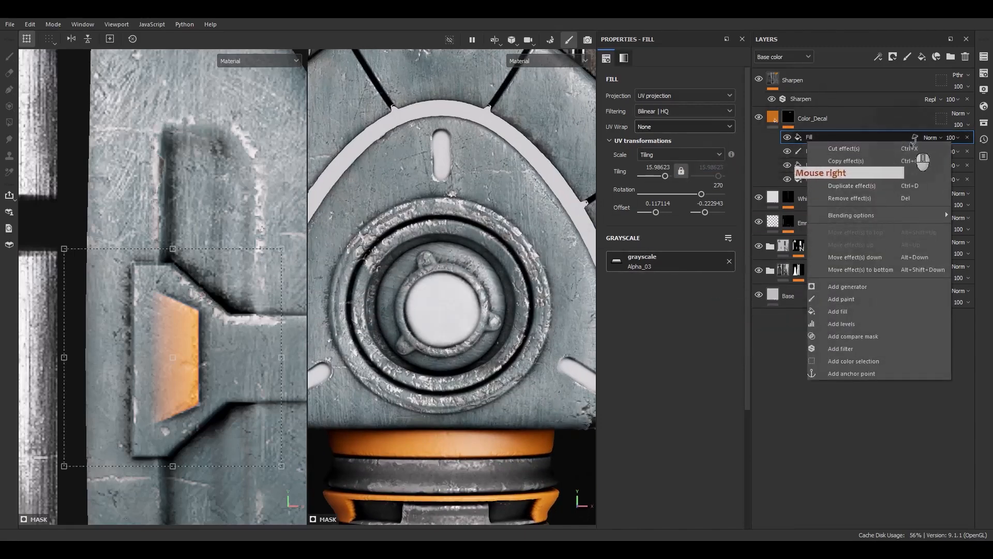
click(930, 138)
click(939, 236)
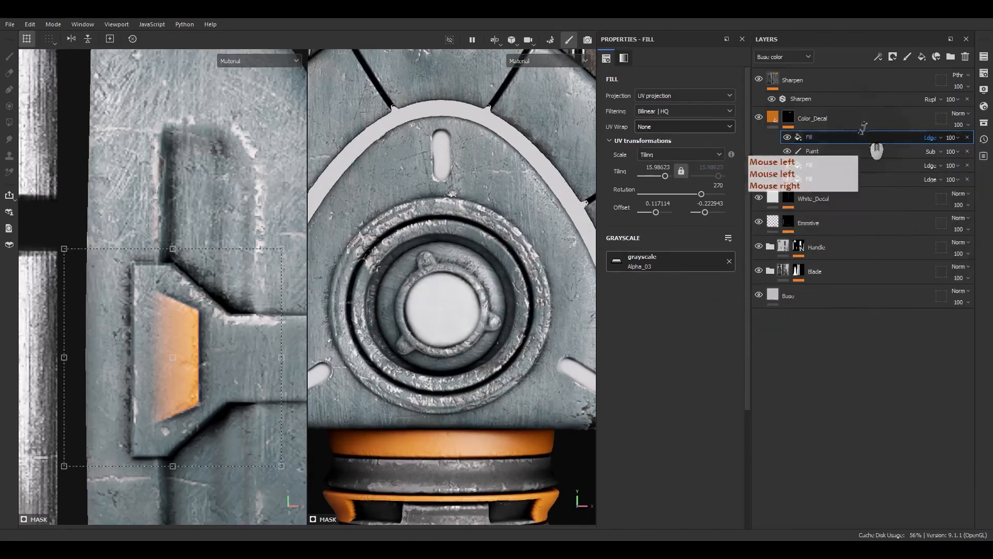
right_click(841, 137)
click(878, 328)
click(931, 137)
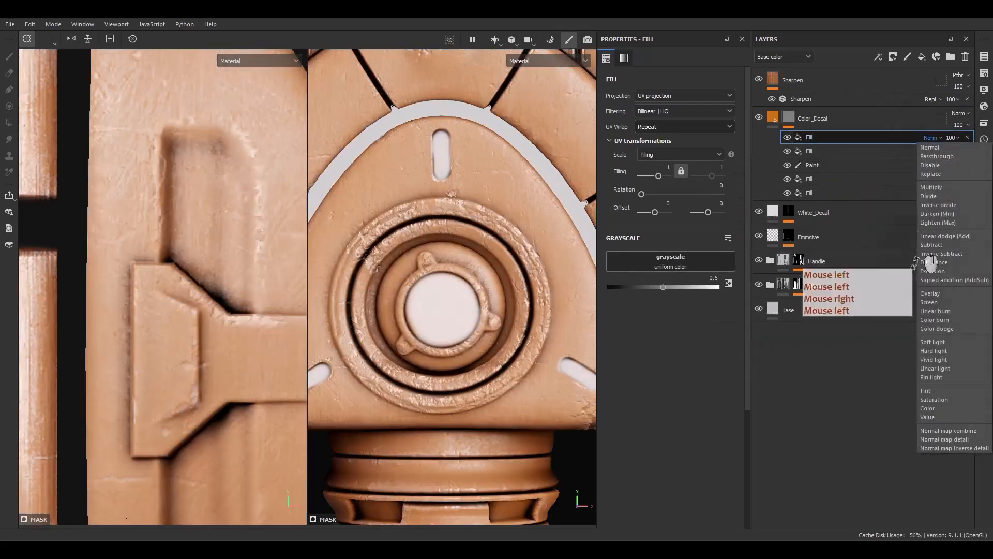
click(943, 235)
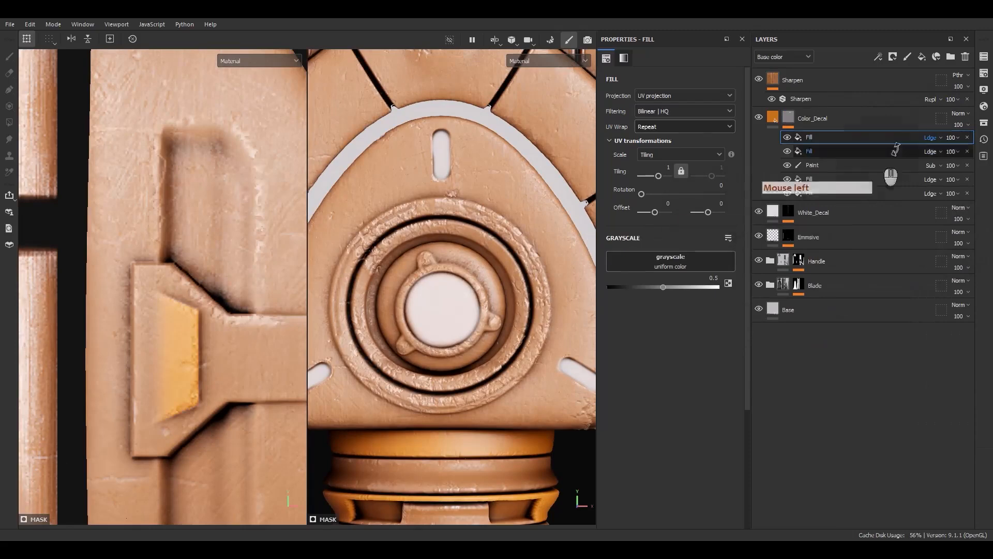
Search all asset libraries for circle alphas and assign Circle Double to the topmost fill in the Color_Decal mask.
click(985, 106)
click(983, 123)
drag(891, 118, 499, 128)
click(392, 154)
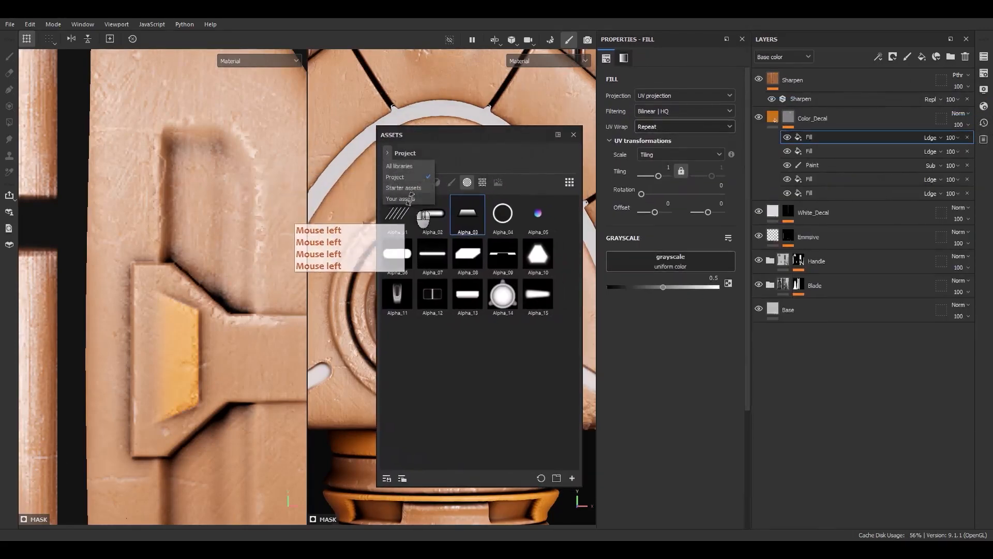
click(406, 165)
click(415, 165)
text(c)
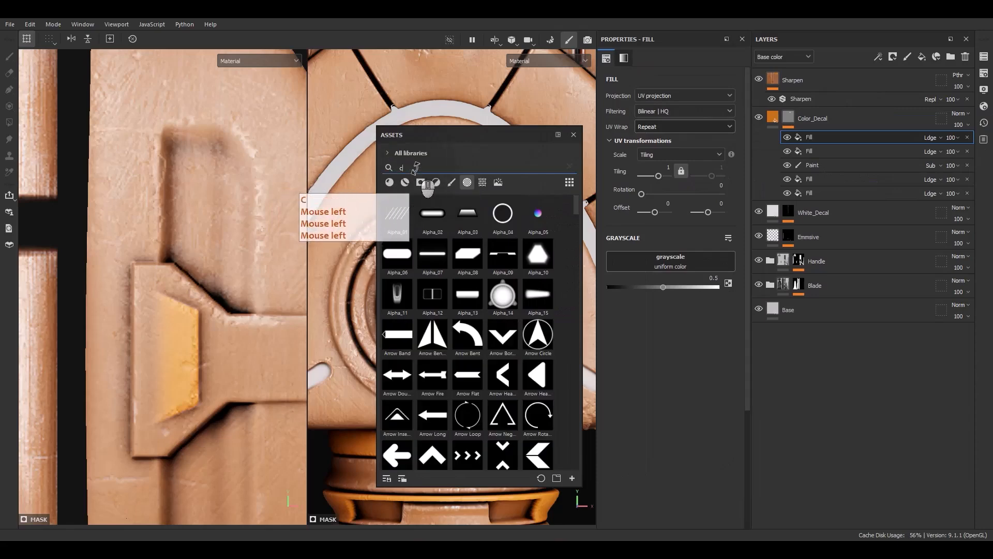
text(ircle)
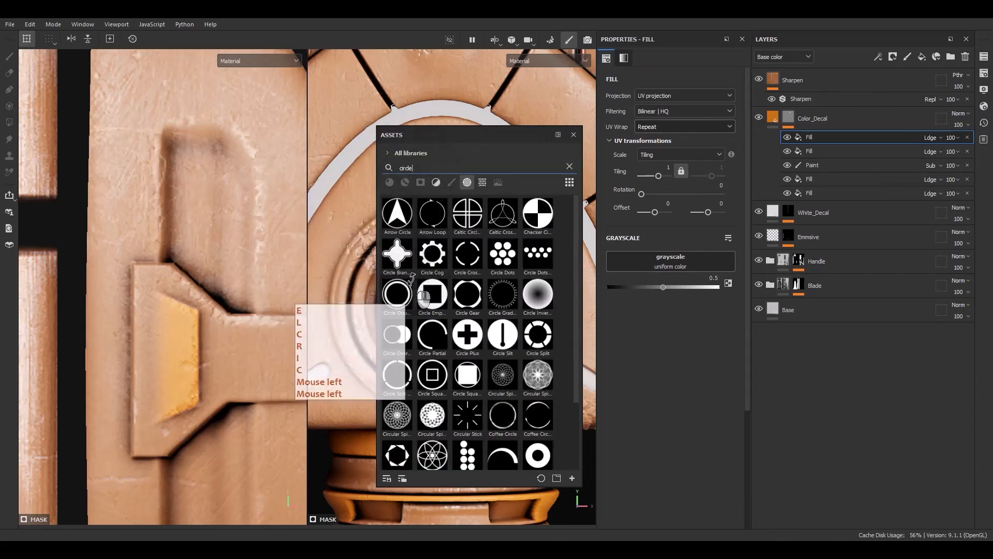
drag(411, 306, 667, 269)
click(573, 135)
Turn off the Circle Double fill's UV wrap and shrink it onto the guard's UV island at a tiling of about 5.68.
click(659, 127)
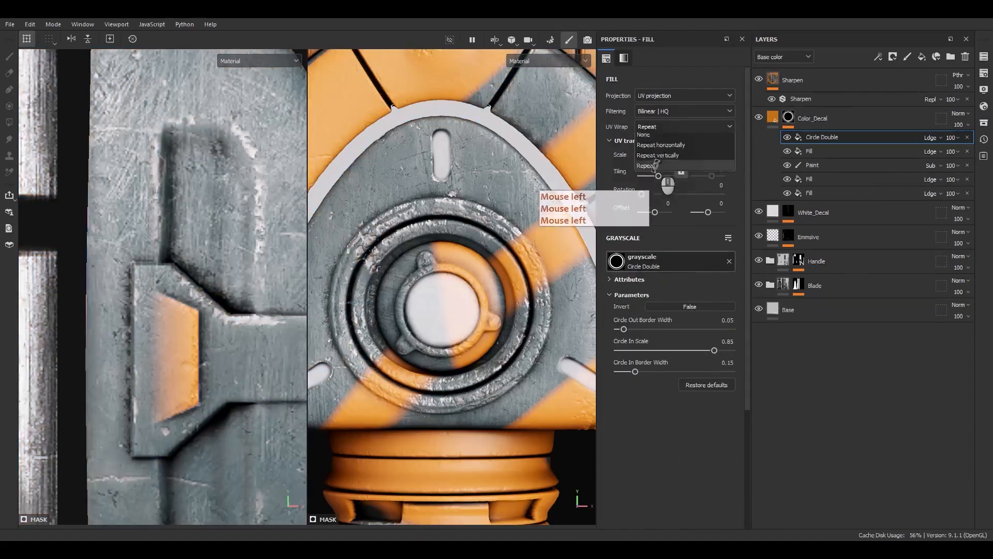
click(645, 137)
scroll(187, 216, down, 8)
scroll(188, 217, down, 8)
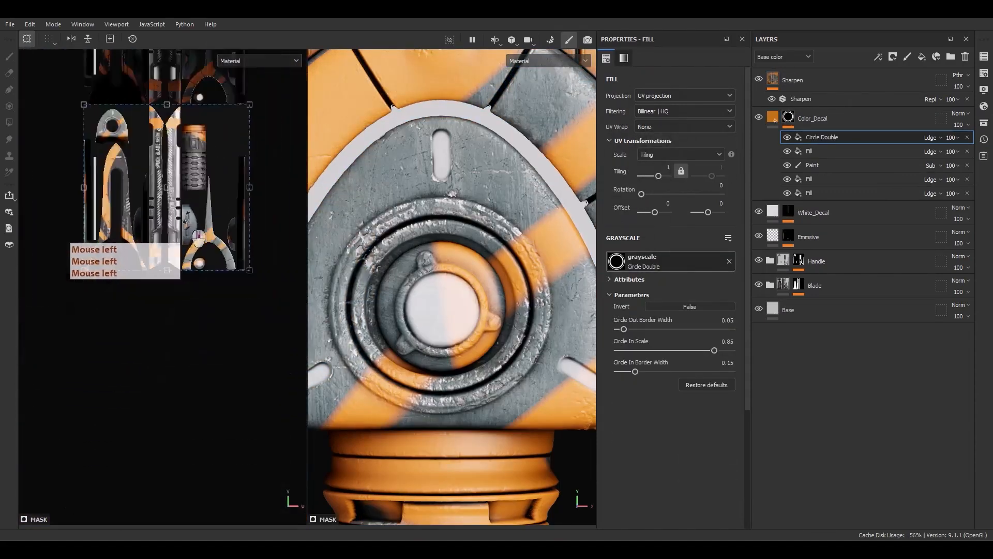
alt+middle_drag(200, 204, 209, 256)
ctrl+shift+drag(262, 158, 99, 124)
scroll(178, 238, up, 4)
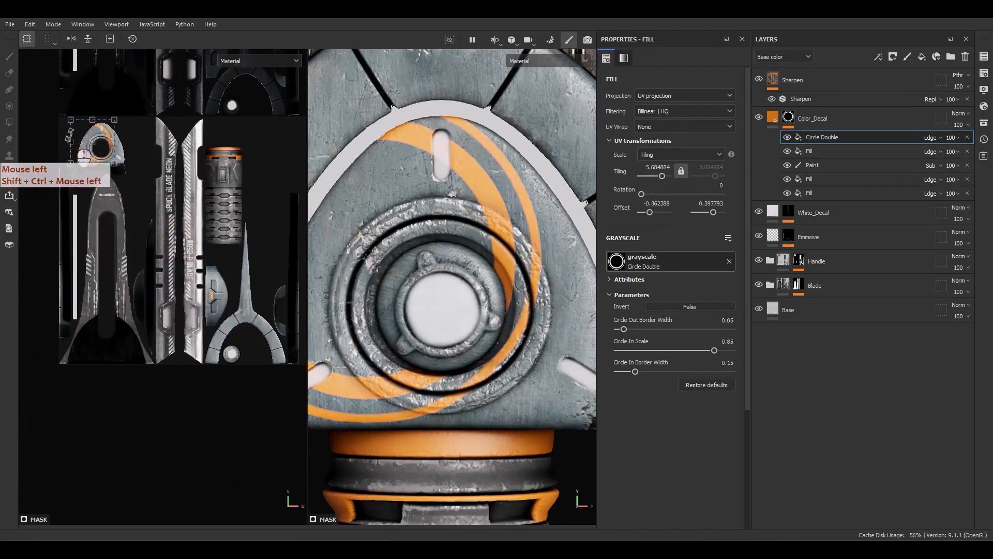
scroll(100, 126, up, 6)
Fit Circle Double around the guard's round opening at a tiling of about 8.85 by 8.69 and offset of about -0.328, 0.372.
alt+middle_drag(148, 139, 217, 230)
drag(229, 238, 260, 260)
ctrl+shift+drag(283, 168, 218, 220)
scroll(220, 215, up, 4)
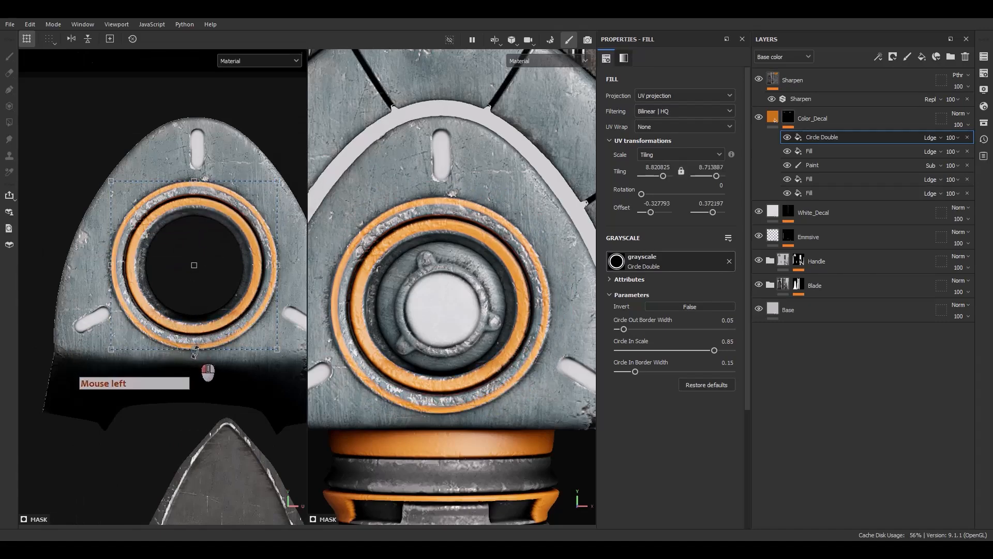
drag(195, 352, 195, 353)
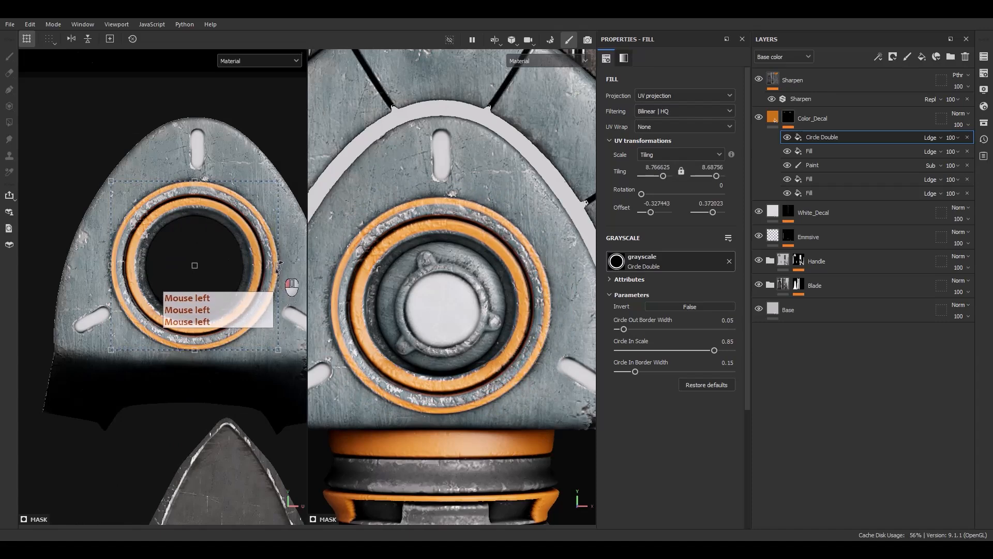
scroll(111, 266, up, 3)
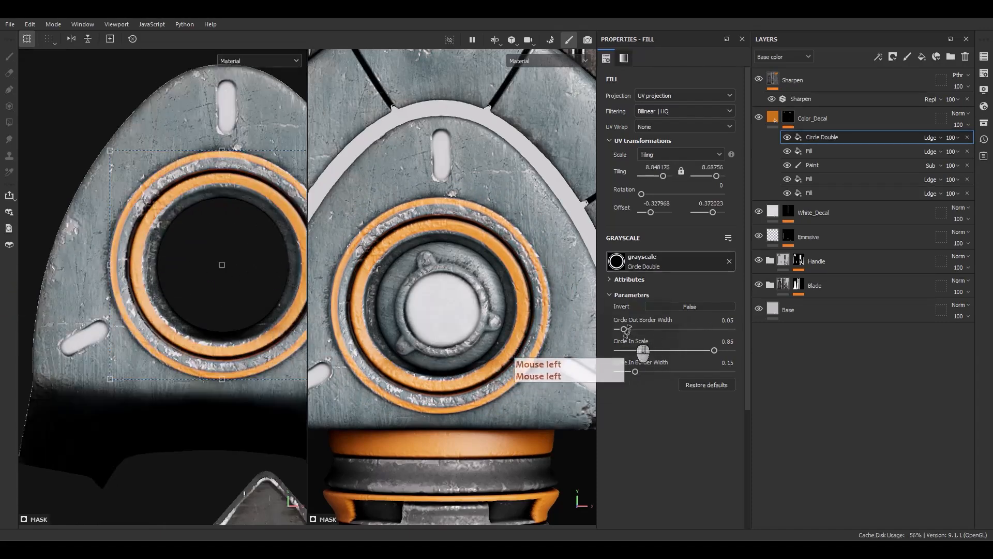
Adjust Circle Double to an outer border width of 0.09, inner scale of 0.7 and inner border width of 0.28.
mouse_move(624, 330)
mouse_down()
mouse_move(634, 331)
mouse_move(624, 329)
mouse_up()
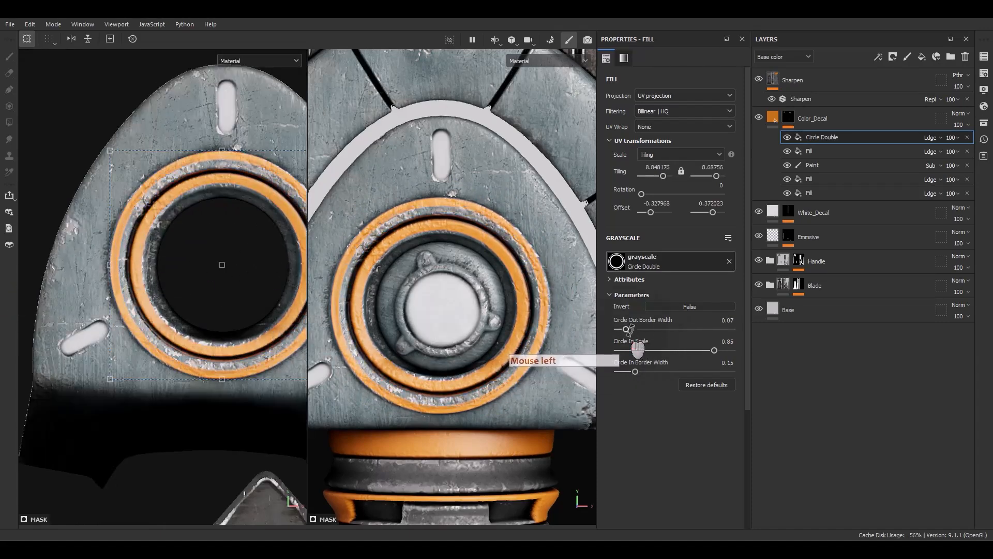
drag(636, 371, 640, 372)
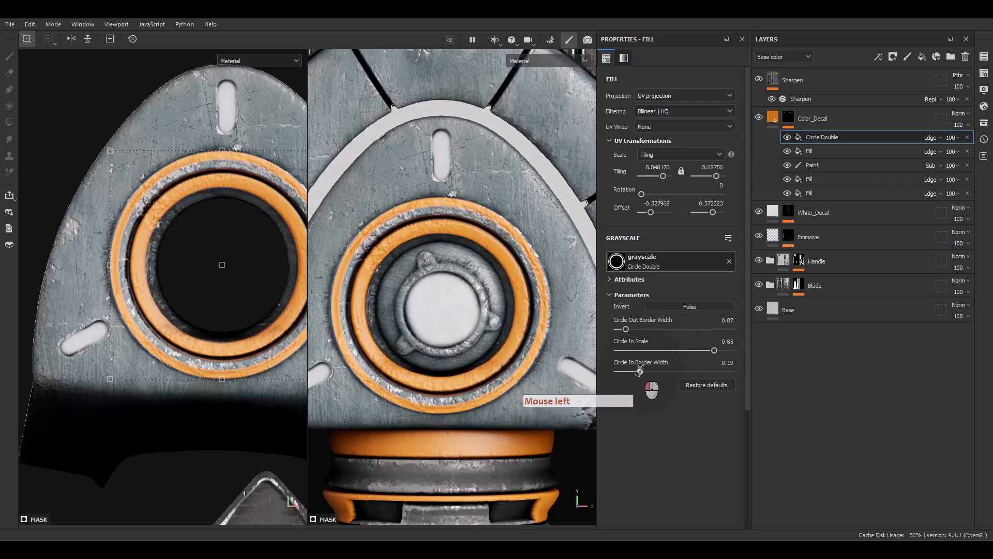
drag(714, 350, 693, 351)
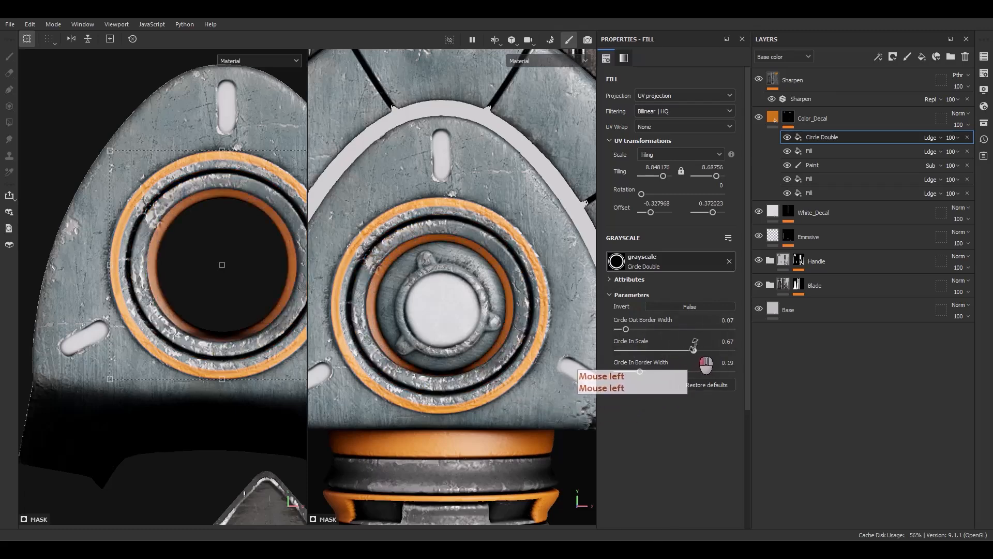
drag(640, 330, 692, 348)
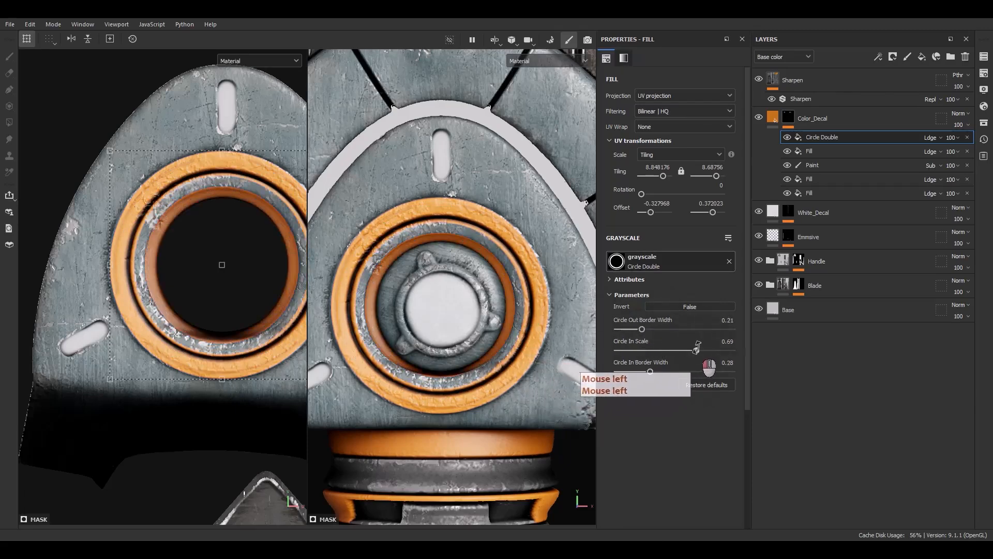
mouse_move(641, 329)
mouse_down()
mouse_move(609, 339)
mouse_move(629, 334)
mouse_up()
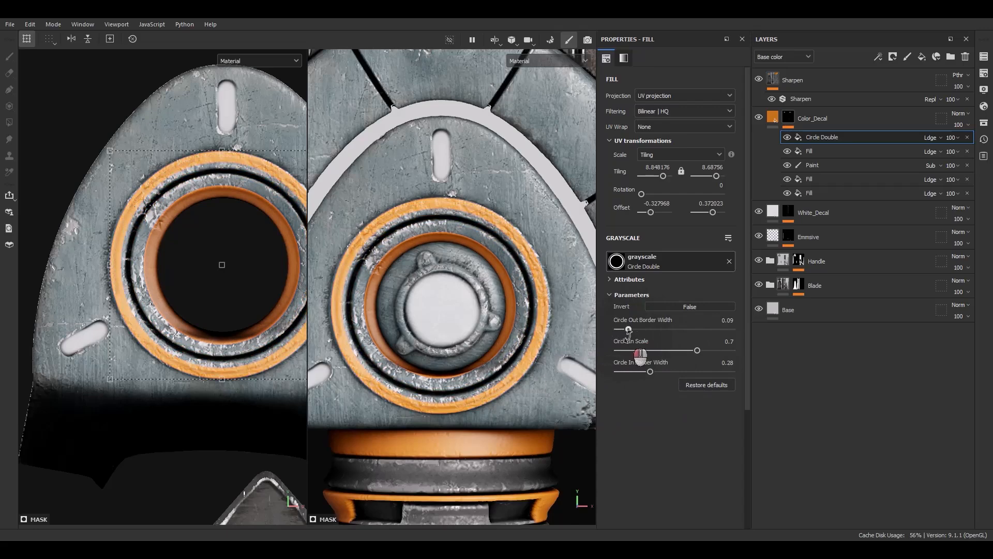
Shrink the rings to a tiling of about 10.52 by 10.33, with outer border width 0.19 and inner scale 0.76.
alt+middle_drag(197, 155, 290, 167)
ctrl+shift+drag(293, 154, 274, 178)
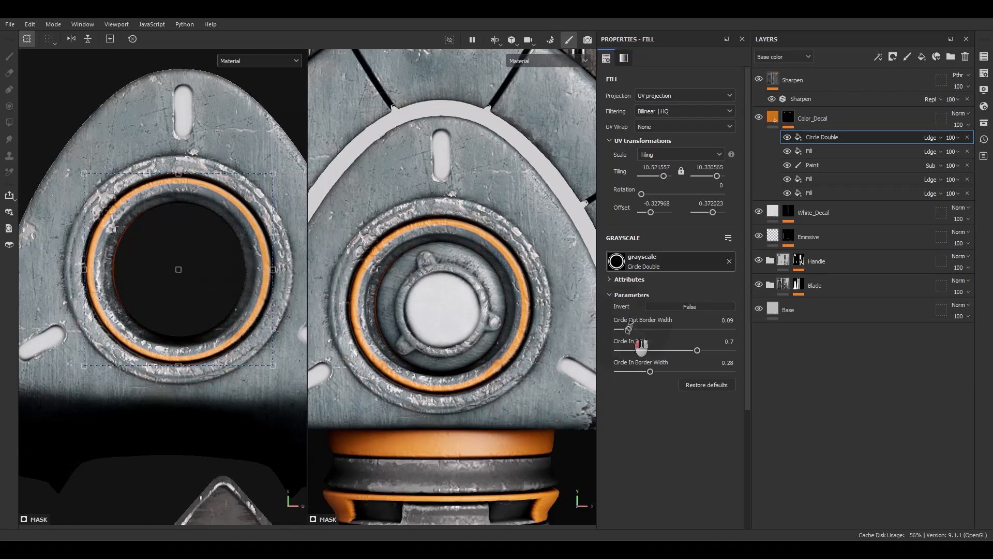
mouse_move(629, 329)
mouse_down()
mouse_move(647, 327)
mouse_move(639, 316)
mouse_up()
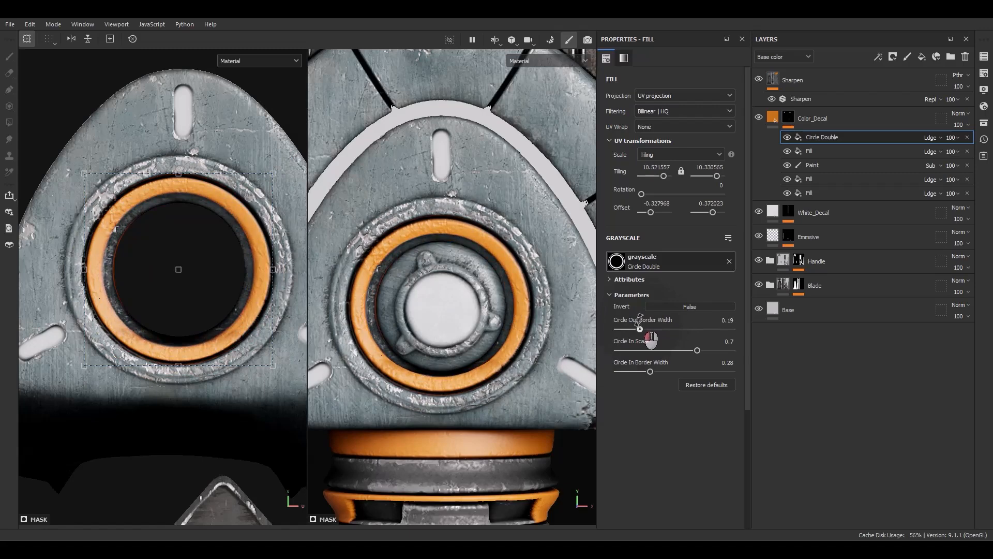
drag(699, 350, 702, 347)
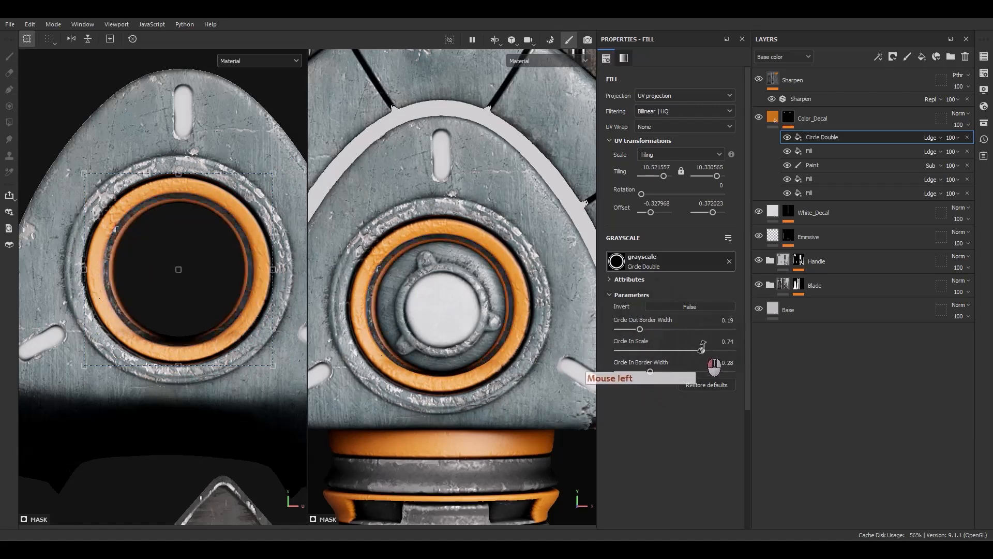
alt+right_drag(135, 259, 174, 288)
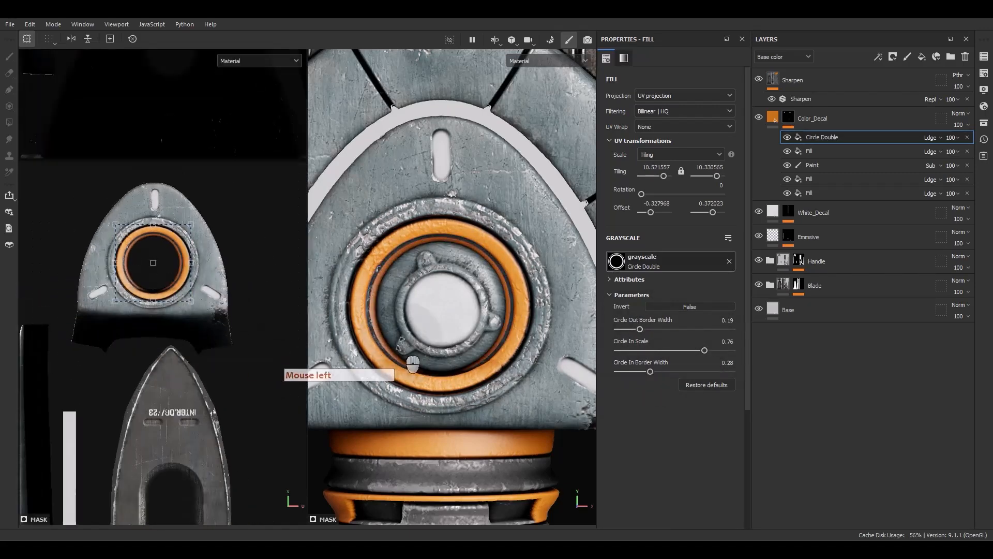
Examine the orange decals on the whole dagger and the white stripes near the blade's tip.
alt+right_drag(399, 346, 384, 371)
alt+drag(384, 370, 426, 361)
scroll(418, 347, down, 5)
scroll(418, 346, down, 3)
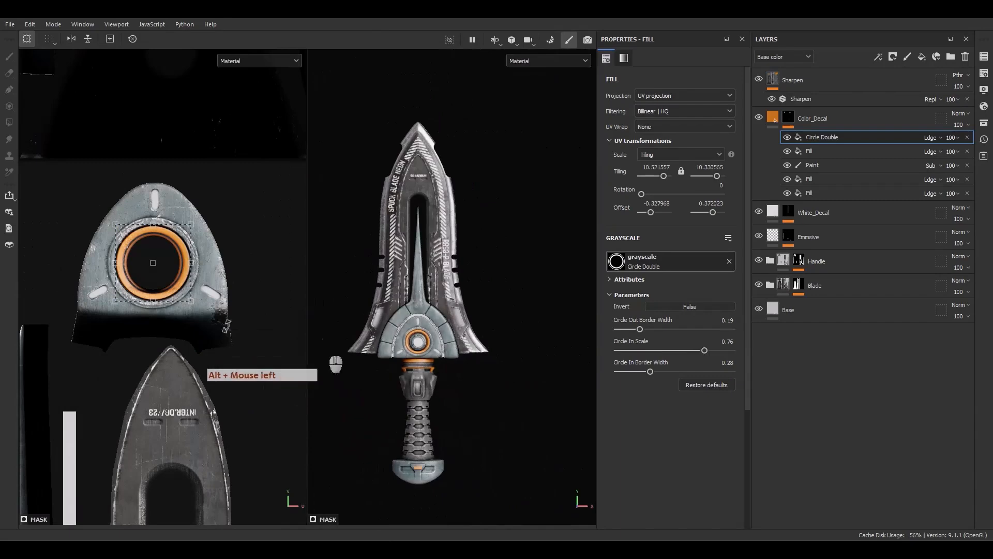
alt+middle_drag(139, 313, 135, 78)
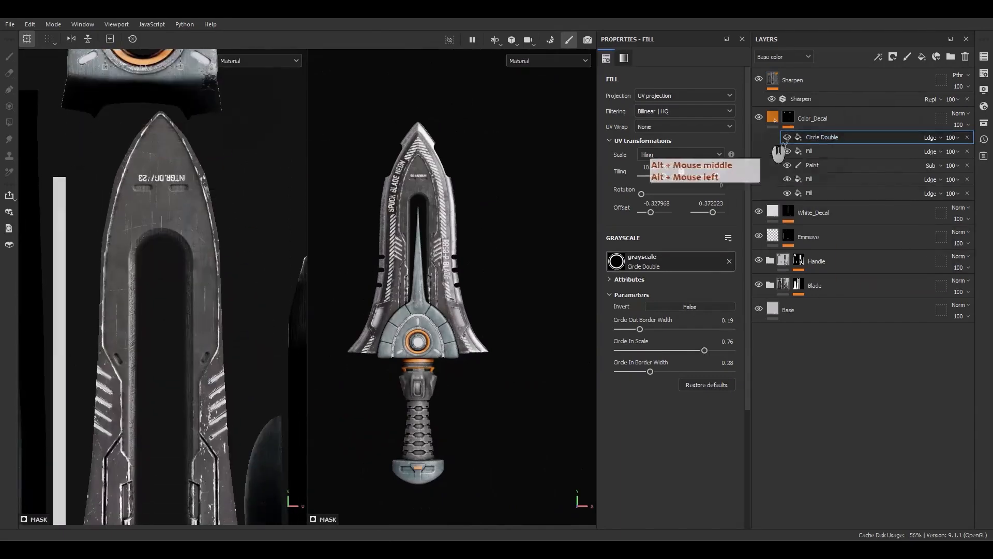
alt+middle_drag(395, 357, 434, 387)
scroll(449, 216, up, 5)
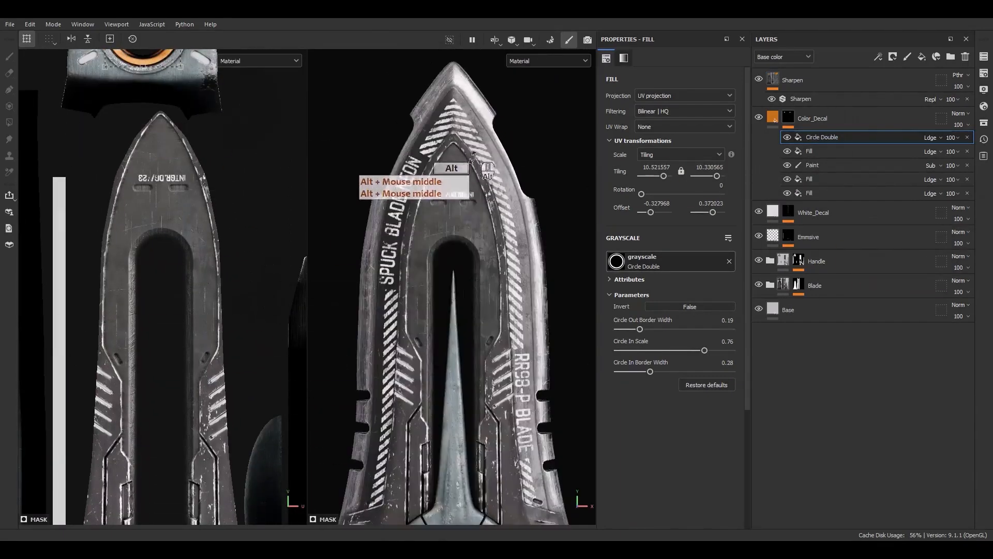
scroll(456, 199, up, 3)
alt+middle_drag(469, 139, 459, 349)
scroll(455, 202, up, 4)
click(786, 115)
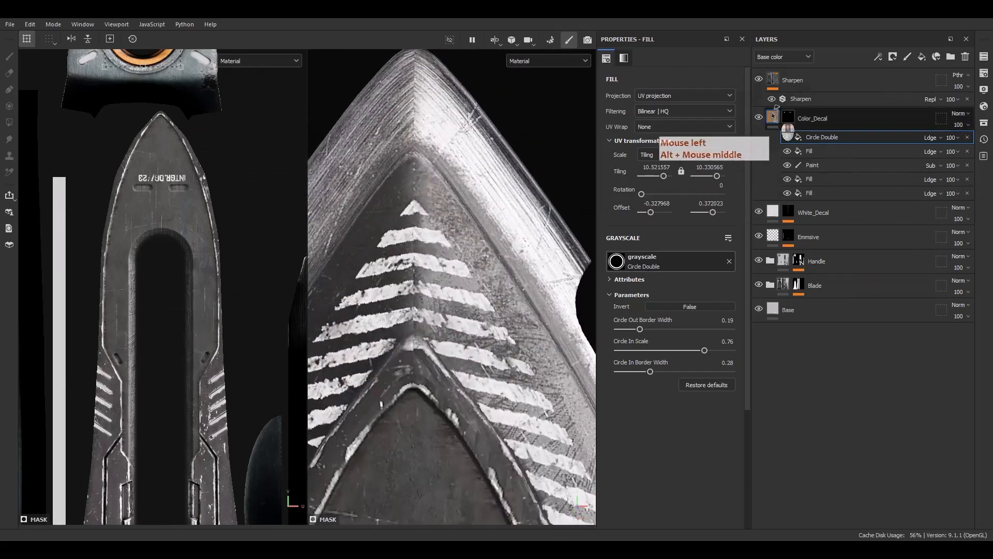
click(787, 117)
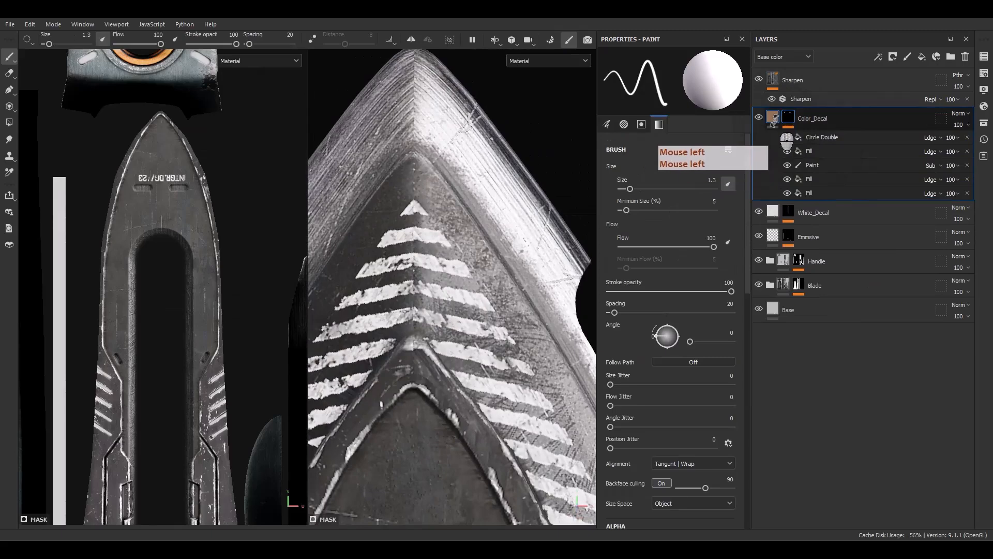
mouse_move(772, 121)
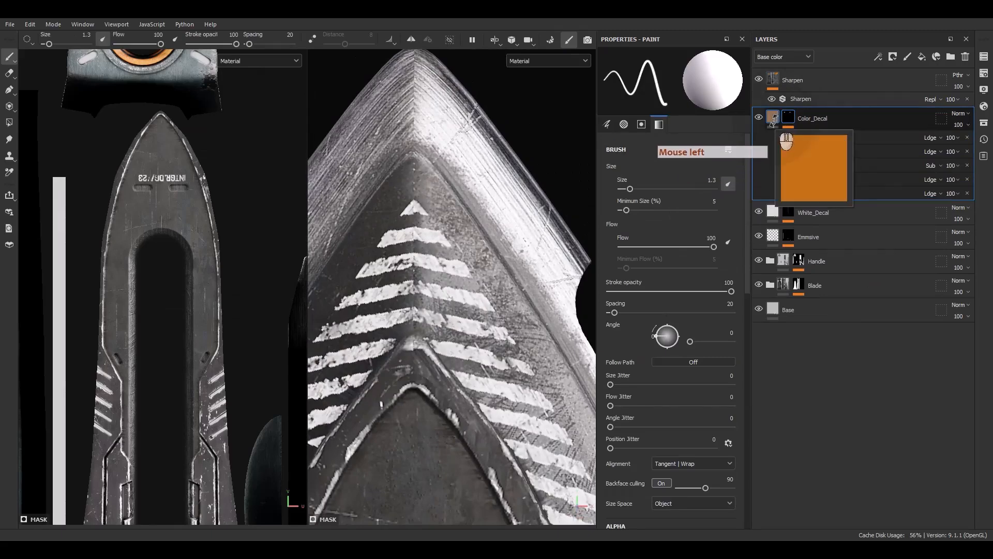
click(772, 120)
click(787, 117)
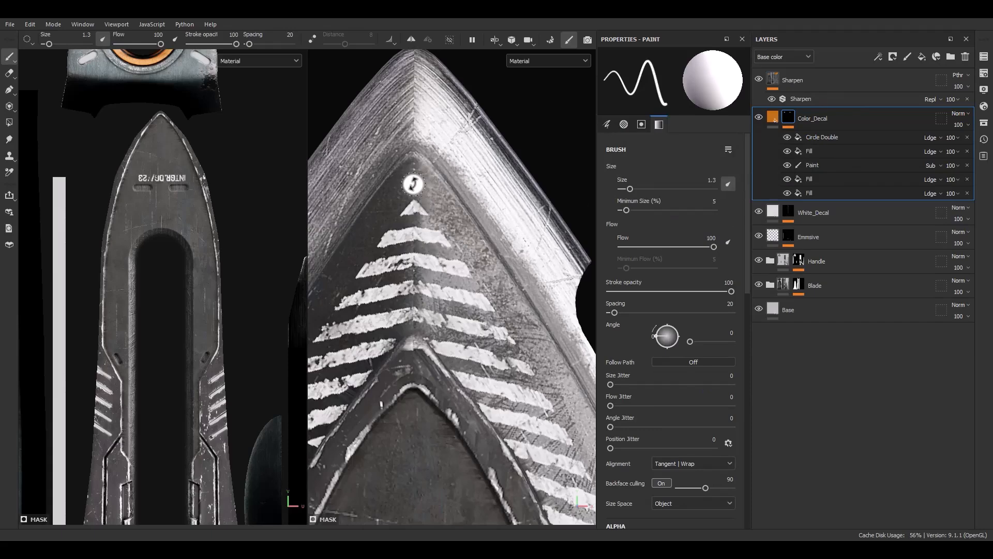
Add a paint layer directly above White_Decal and name it MaskHolder_Decal.
click(815, 211)
click(907, 57)
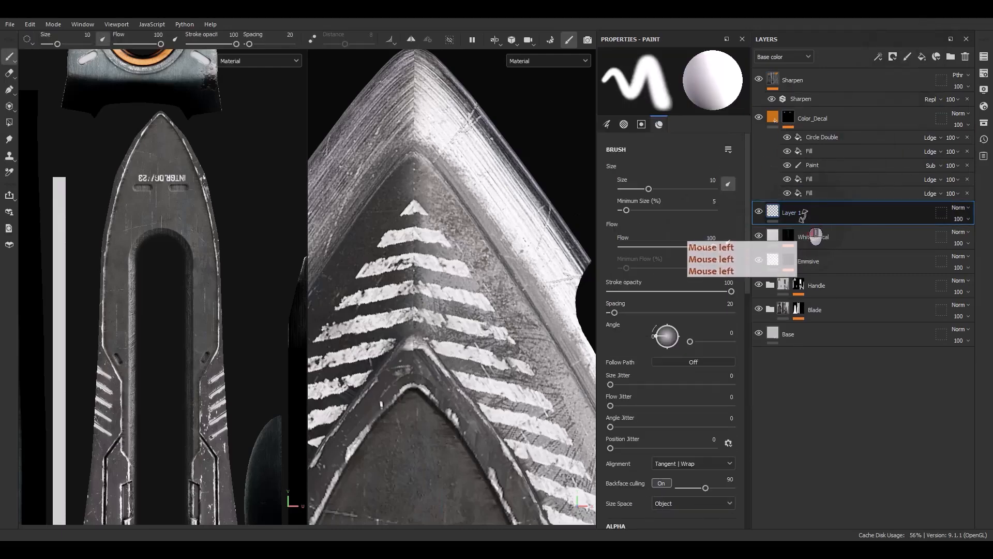
double_click(801, 213)
text(MaskHolder_Decal)
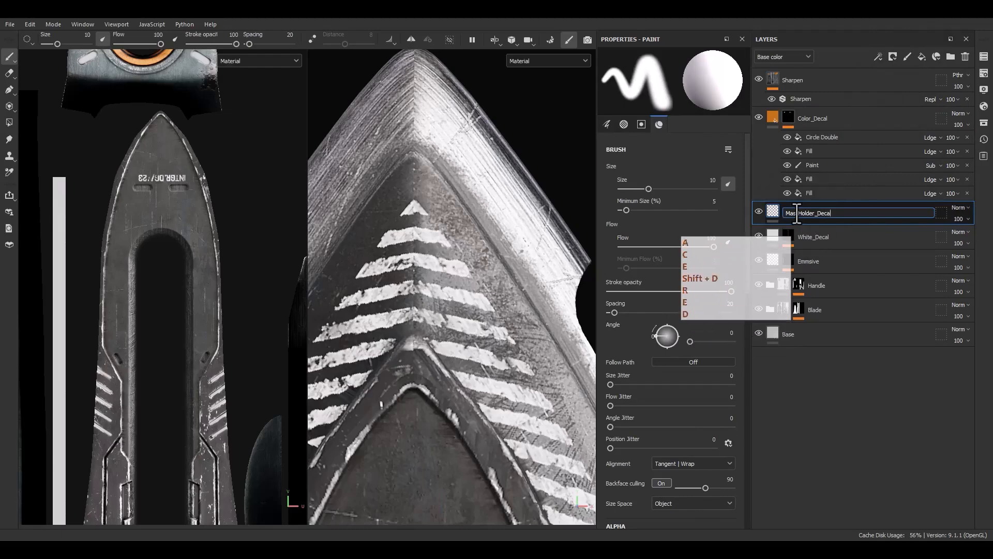
Give the MaskHolder_Decal layer a black mask and add a fill to that mask.
right_click(796, 211)
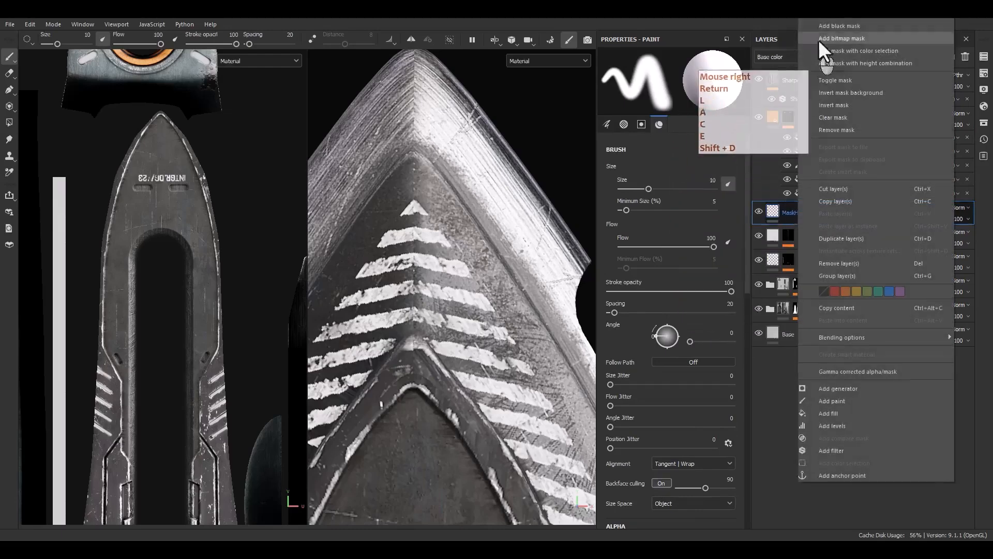
click(822, 29)
click(815, 214)
right_click(815, 215)
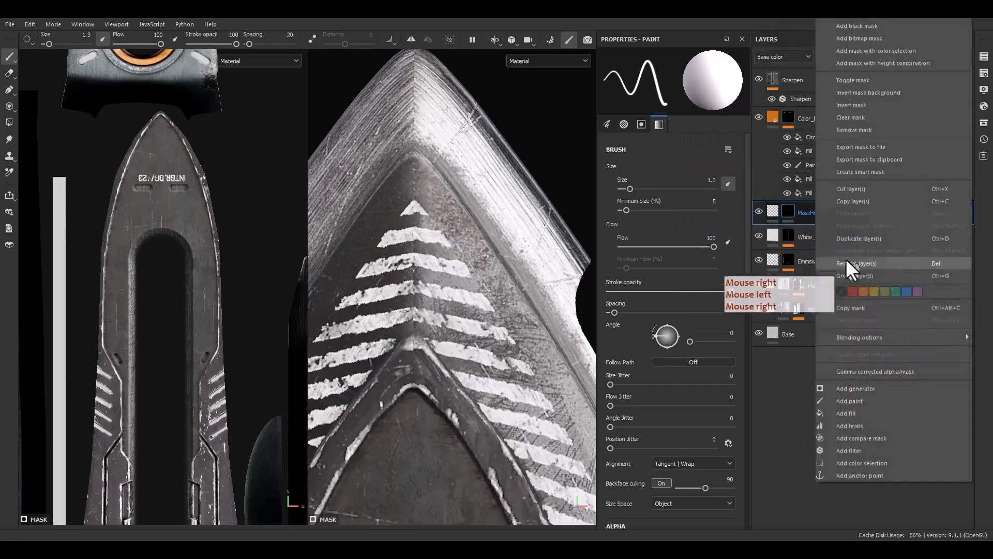
click(850, 416)
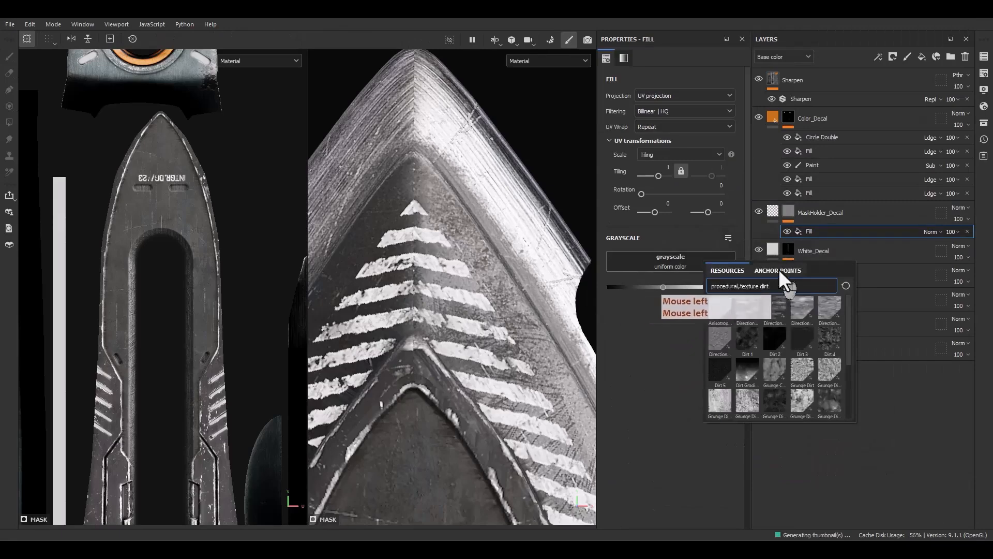
Use the level1 mask anchor point as the fill's grayscale source and inspect the resulting mask over the blade.
click(778, 270)
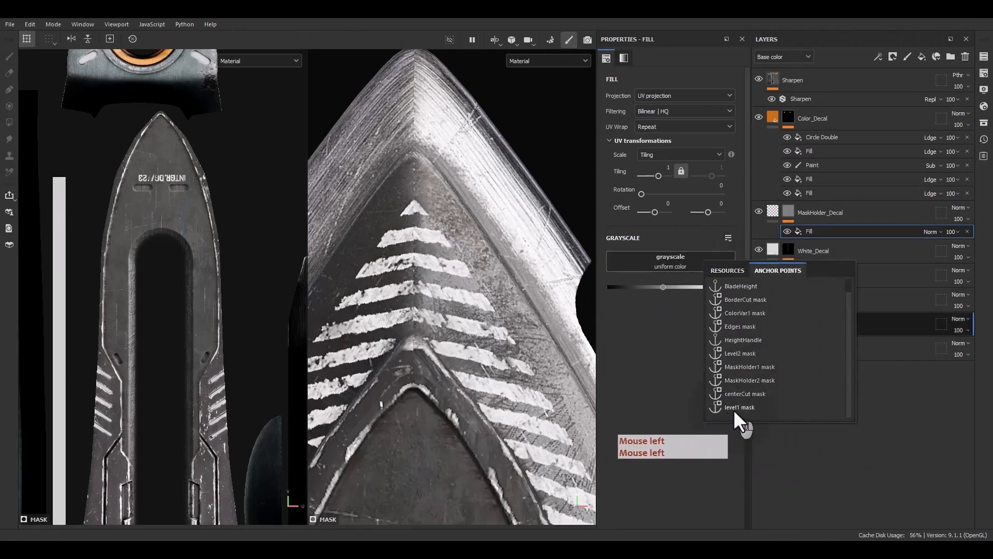
click(733, 407)
alt+click(788, 211)
scroll(507, 303, down, 5)
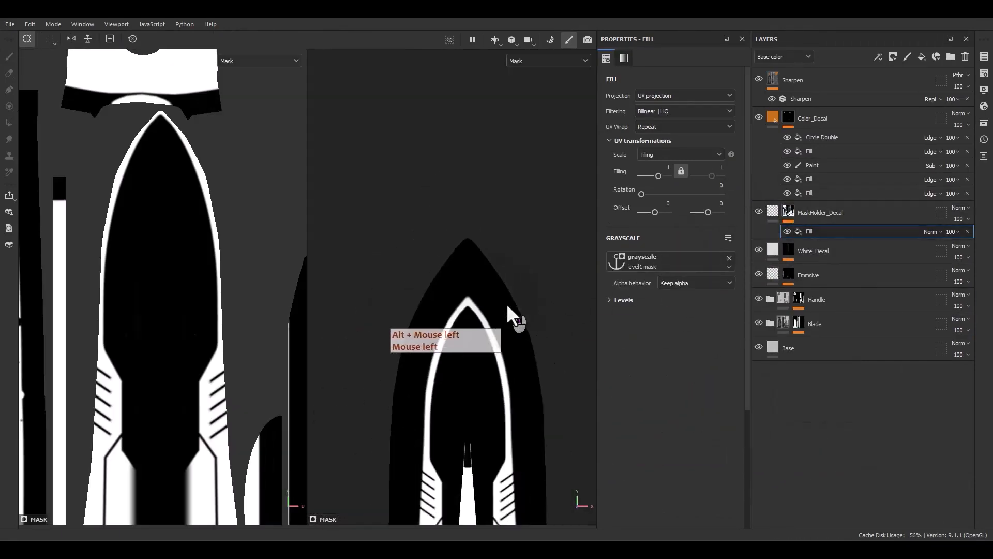
alt+middle_drag(514, 342, 486, 230)
scroll(474, 344, up, 1)
mouse_move(474, 345)
alt+mouse_down()
mouse_move(421, 341)
mouse_move(401, 286)
mouse_move(481, 336)
alt+mouse_up()
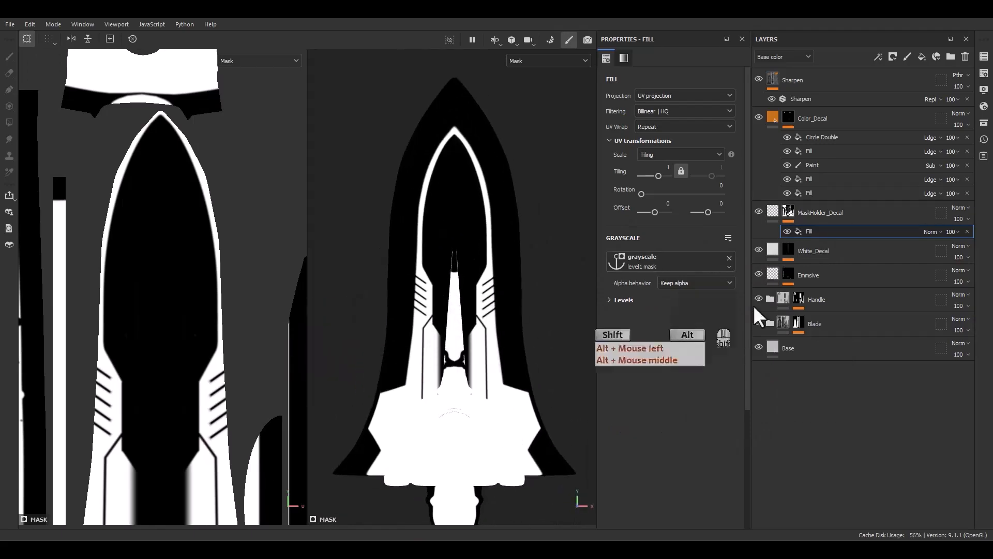
Duplicate the fill in the MaskHolder_Decal mask and set the upper copy's blending mode to Subtract.
key(F9)
click(821, 231)
key(ctrl+d)
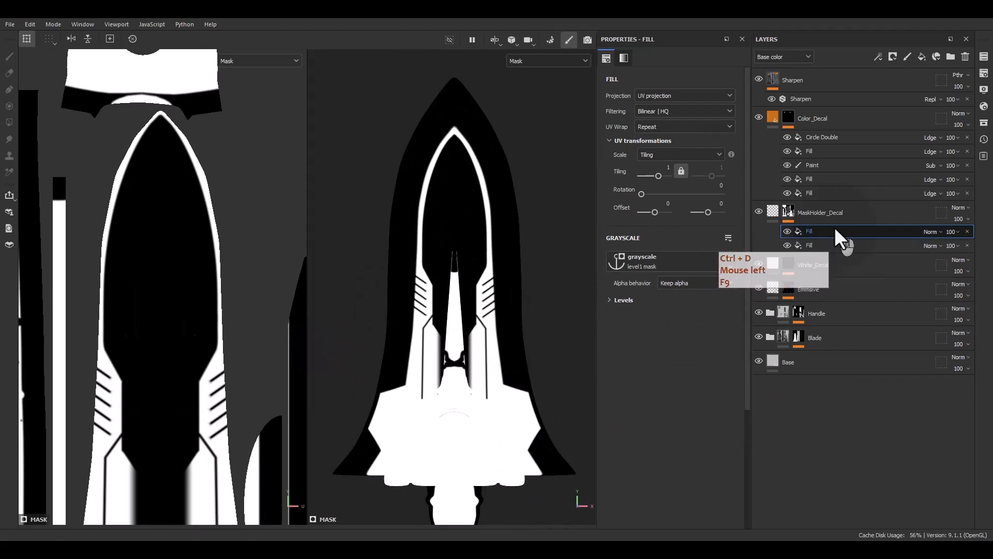
click(935, 233)
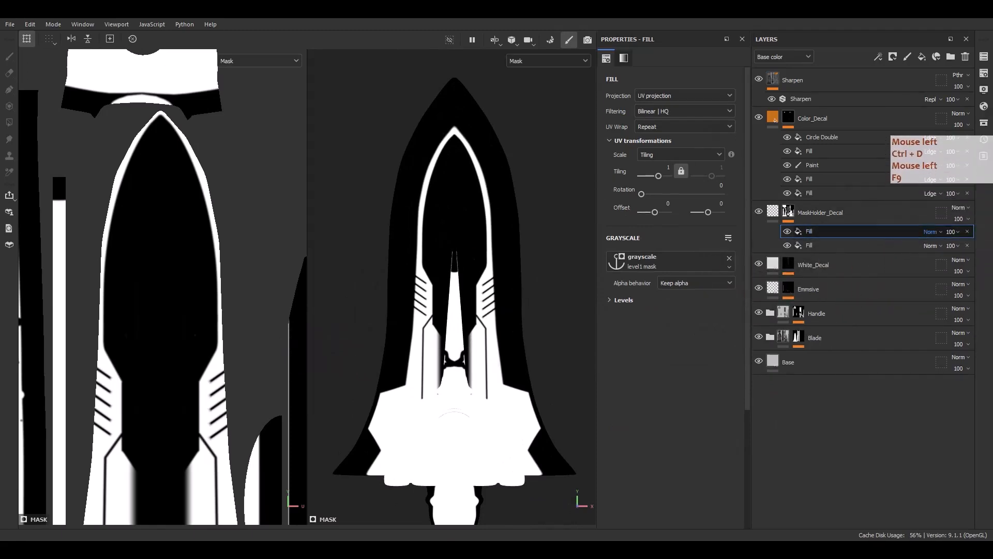
click(973, 111)
Add a Blur filter between the two MaskHolder_Decal fills and set its blur intensity to about 2.06.
right_click(798, 243)
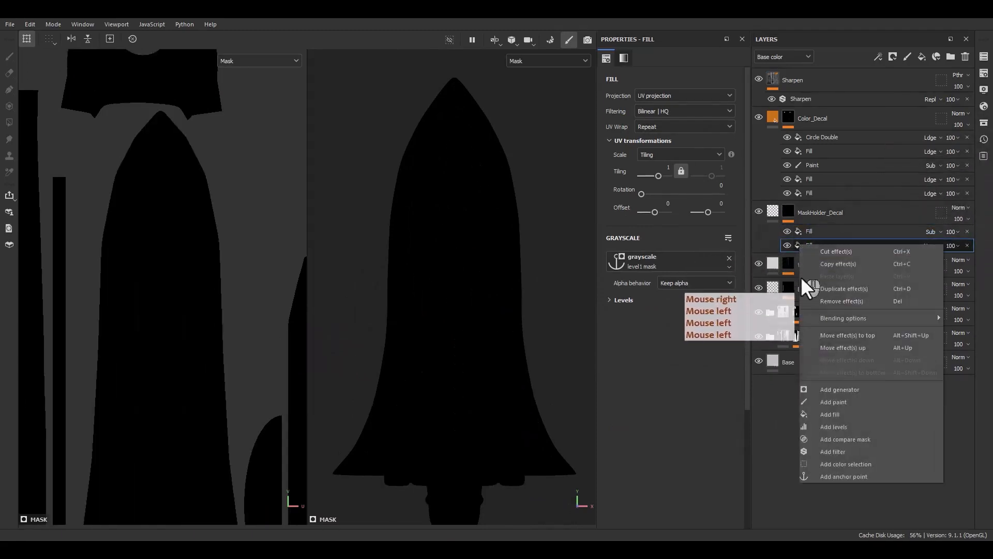
click(811, 449)
click(678, 86)
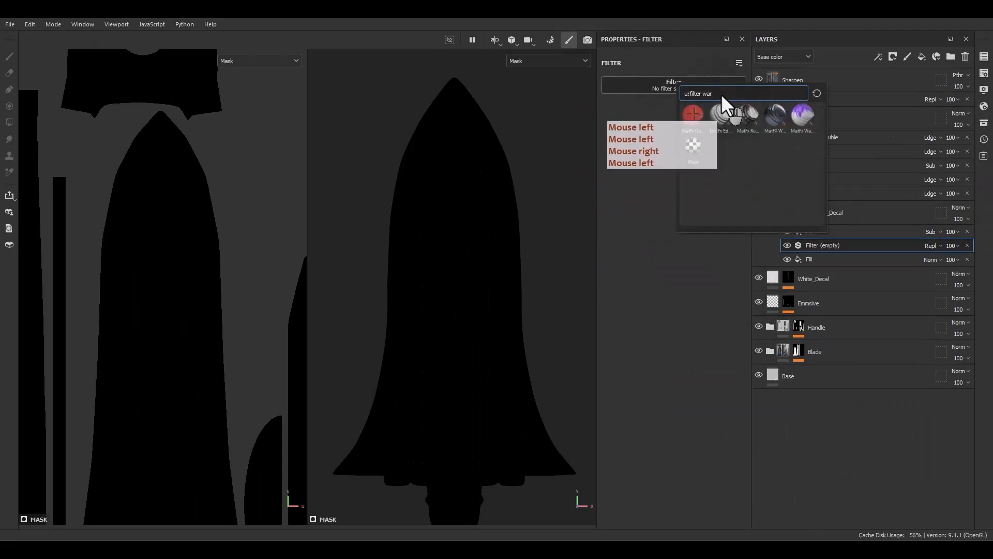
double_click(705, 93)
text(blu)
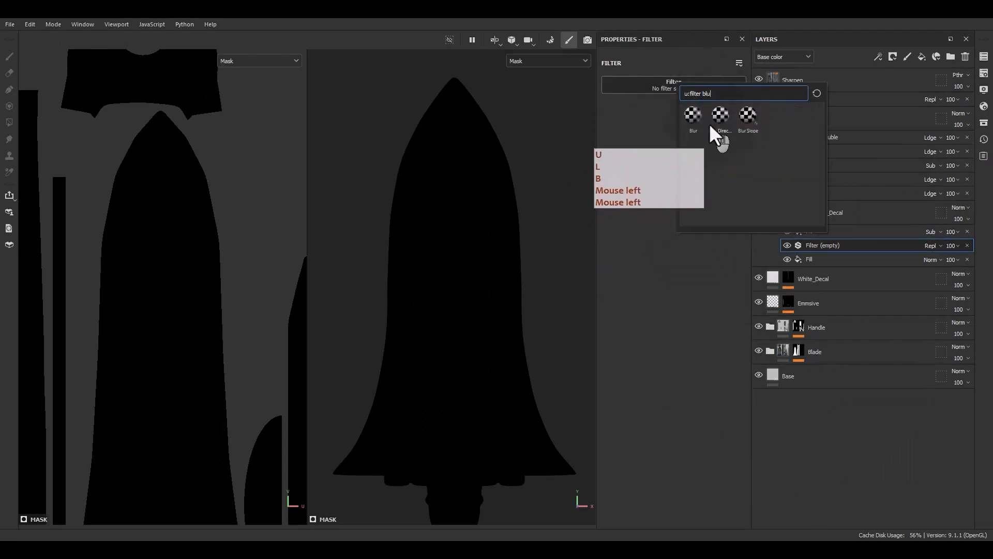
click(712, 120)
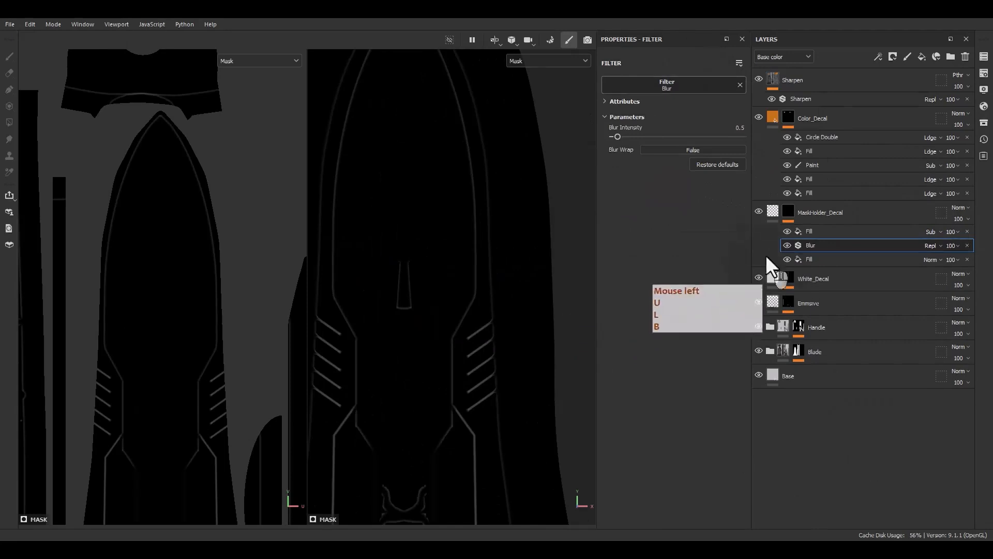
drag(619, 137, 627, 136)
scroll(488, 256, down, 3)
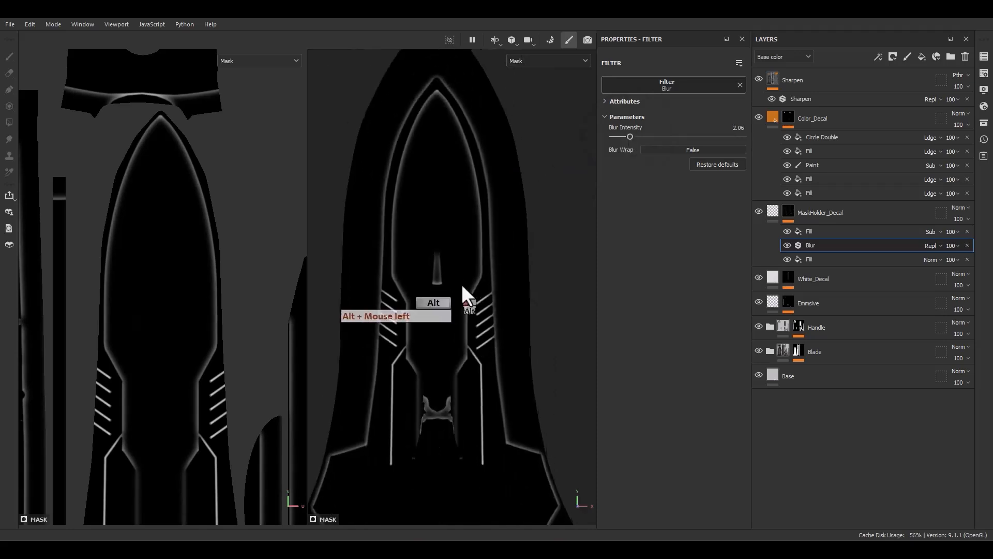
alt+drag(462, 285, 442, 285)
Add a Histogram Scan filter above the subtracting fill in the MaskHolder_Decal mask.
right_click(822, 232)
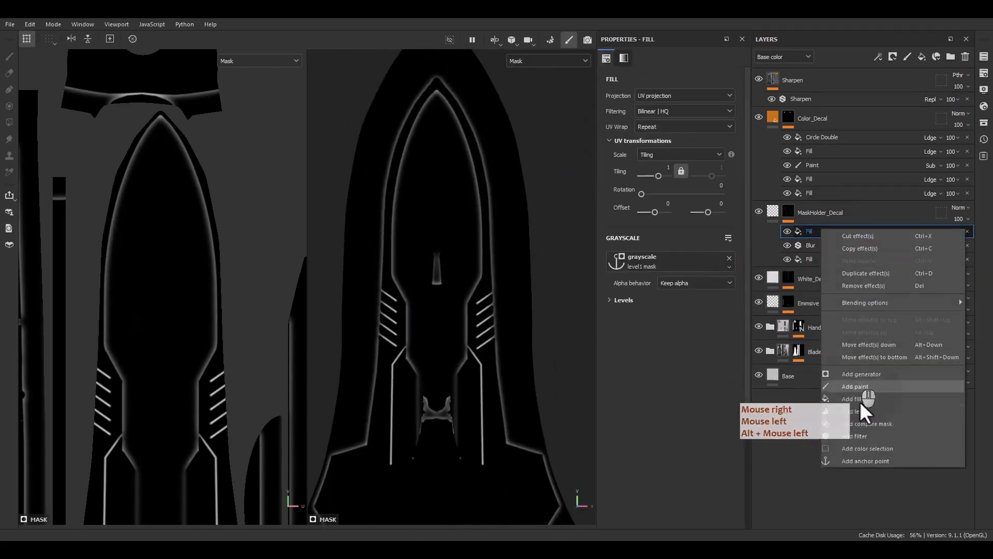
click(849, 434)
click(703, 85)
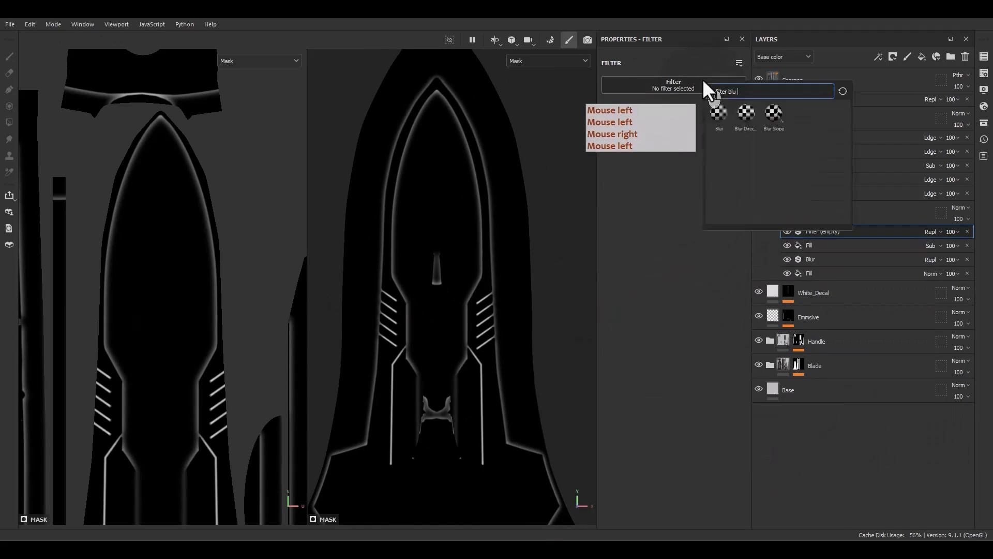
drag(743, 91, 728, 90)
text(histo)
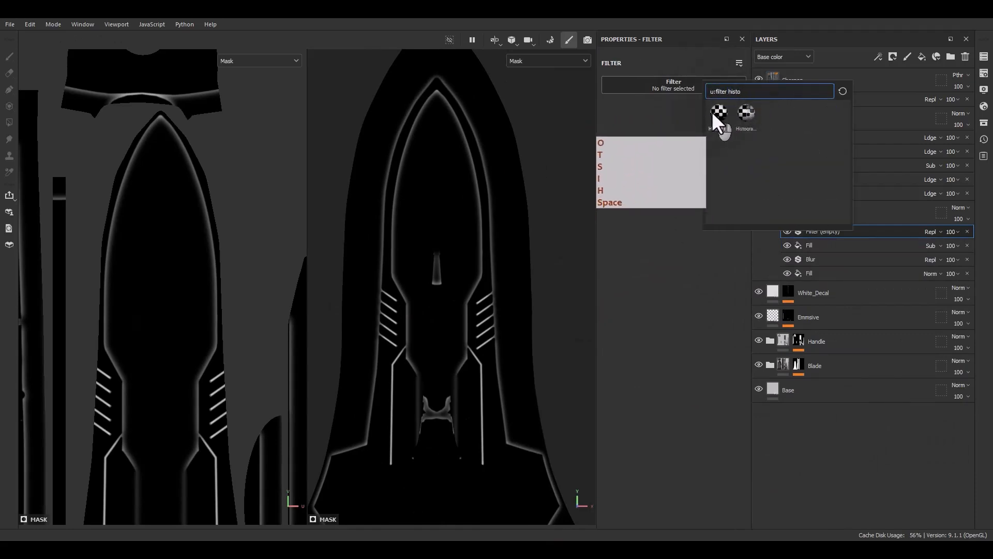
click(714, 113)
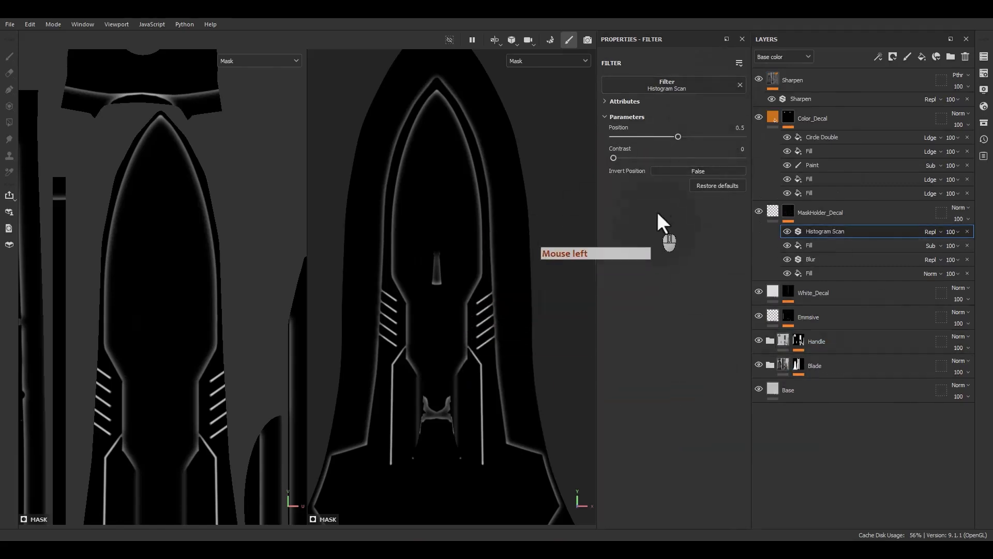
Set the Histogram Scan's contrast to 0.57 and position to 0.83, and return to the material view of the blade.
drag(614, 158, 713, 133)
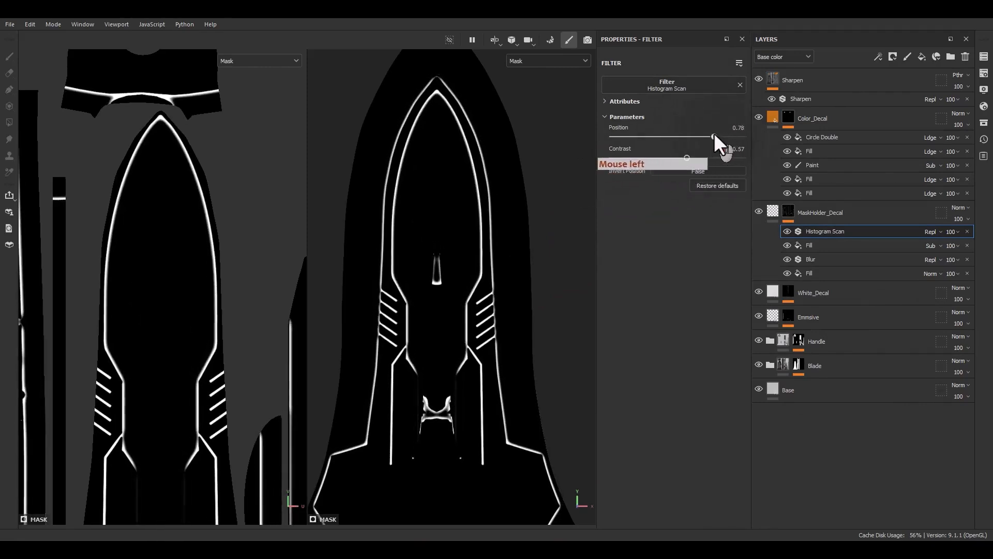
key(m)
scroll(470, 334, up, 3)
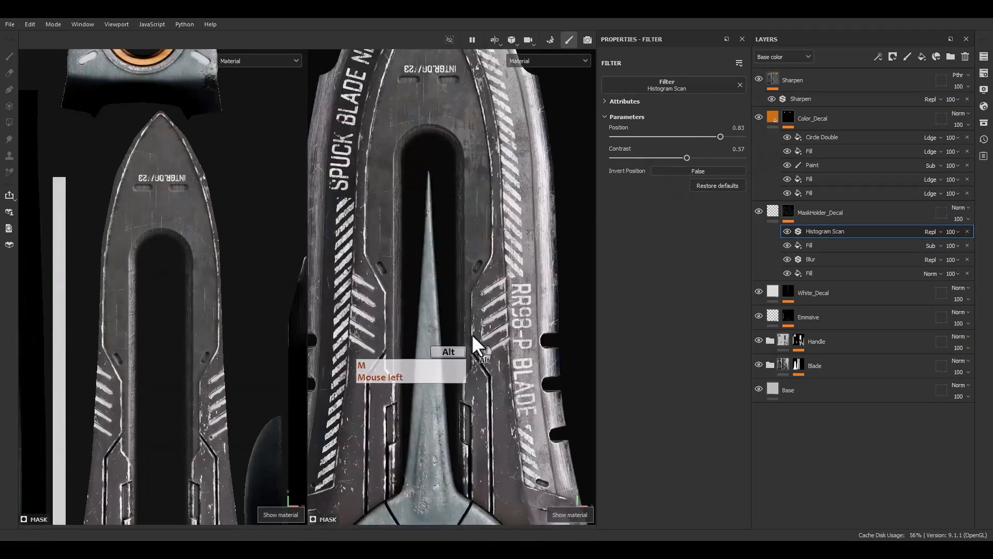
alt+drag(471, 334, 475, 321)
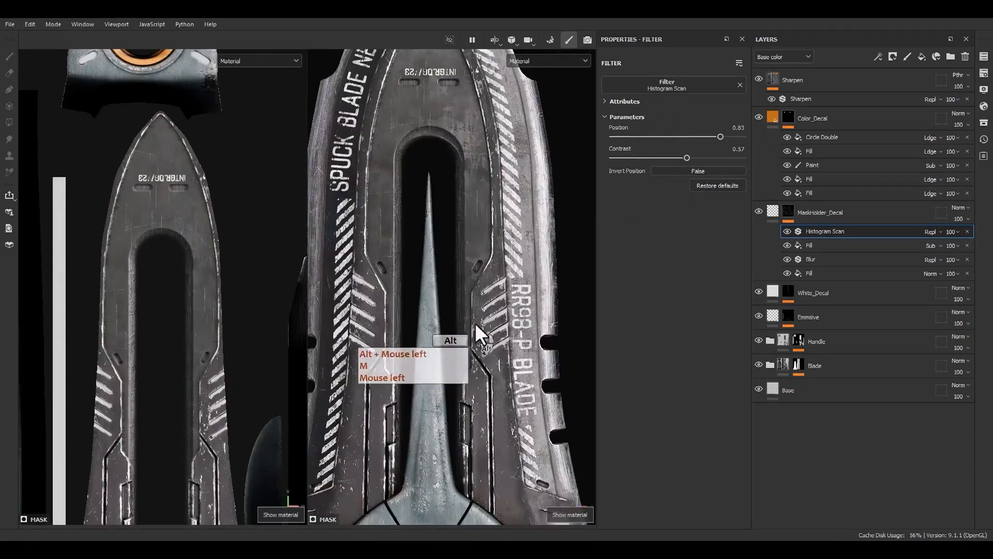
Add an anchor point above the Histogram Scan and a new fill at the top of the Color_Decal mask.
right_click(824, 231)
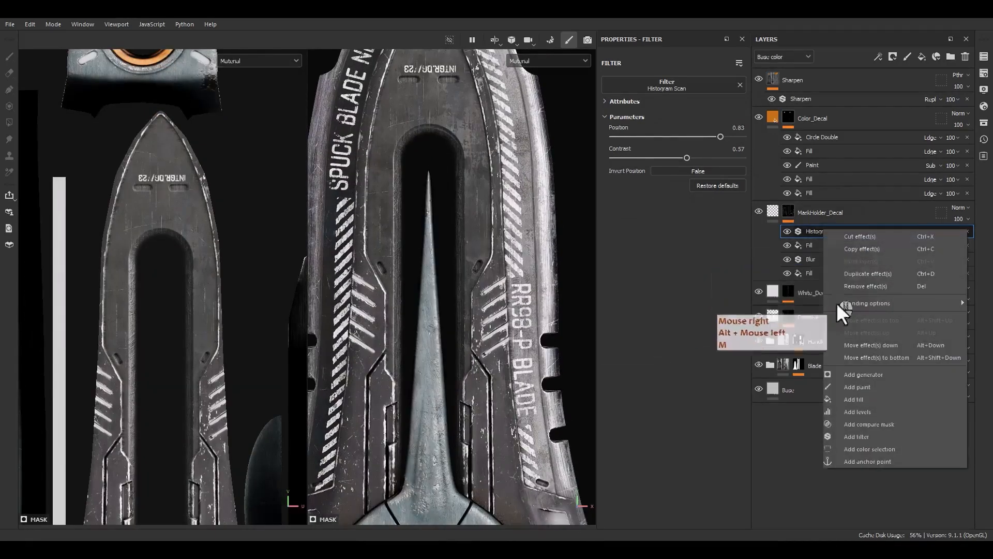
click(854, 461)
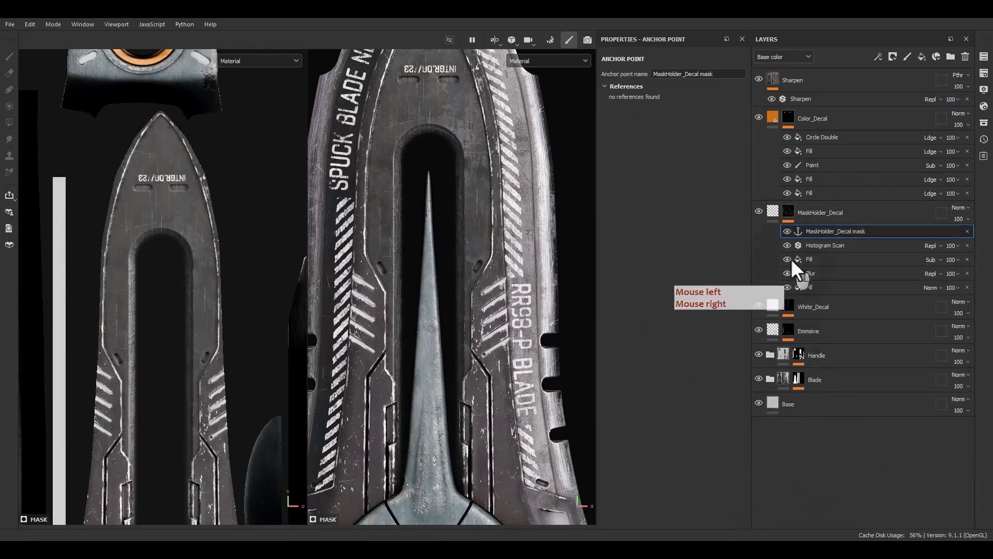
click(815, 141)
right_click(815, 141)
click(857, 311)
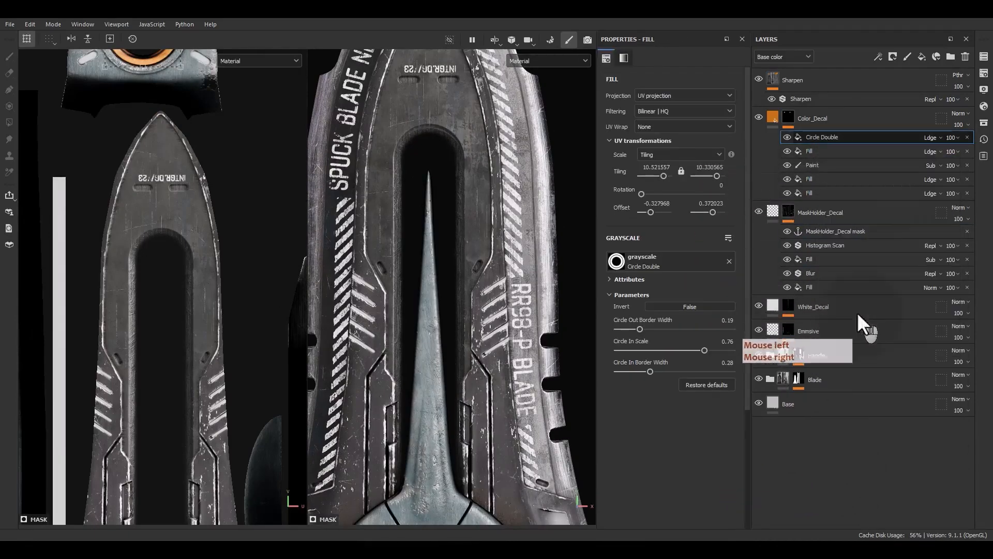
click(682, 257)
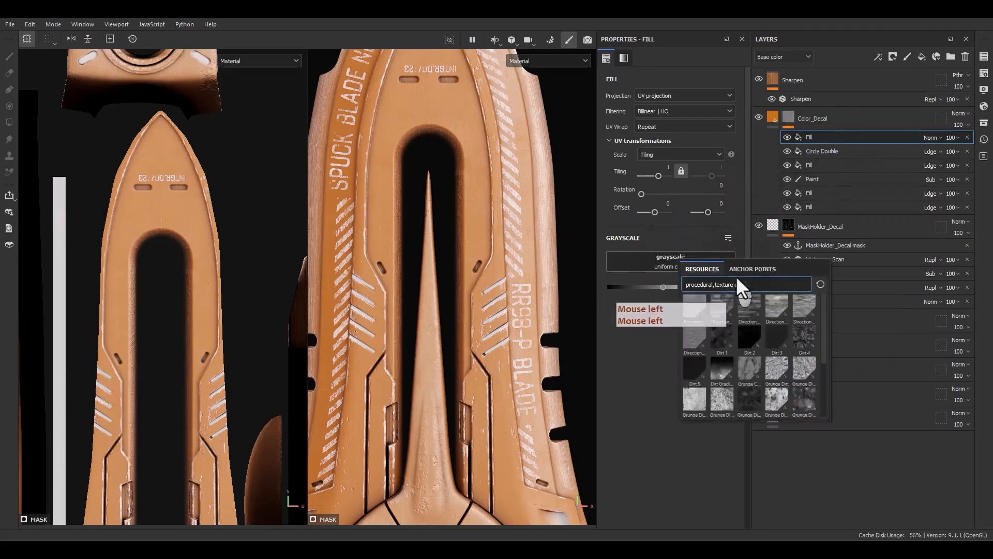
click(744, 269)
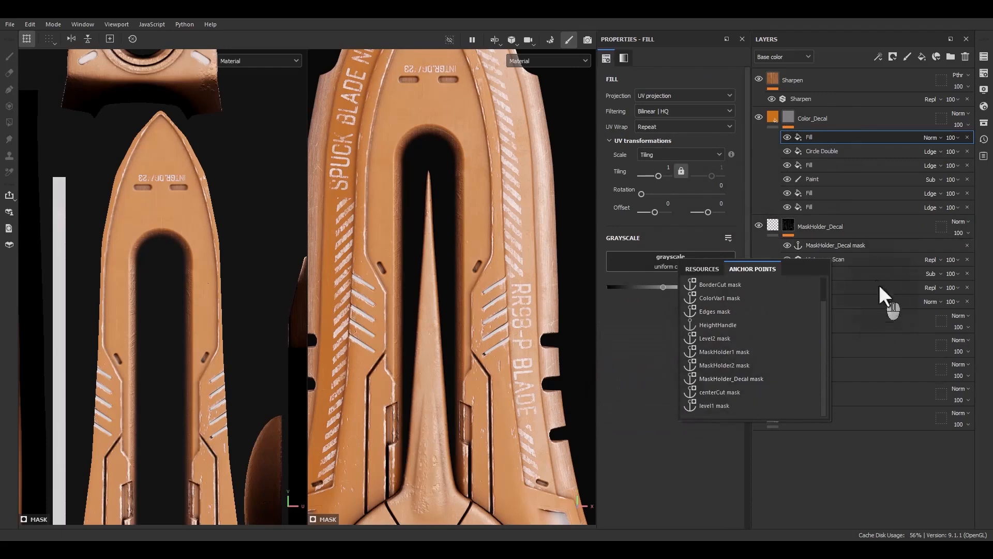
Rename the MaskHolder_Decal anchor point as MaskHolder_Decal mask1.
click(850, 244)
double_click(860, 245)
click(872, 245)
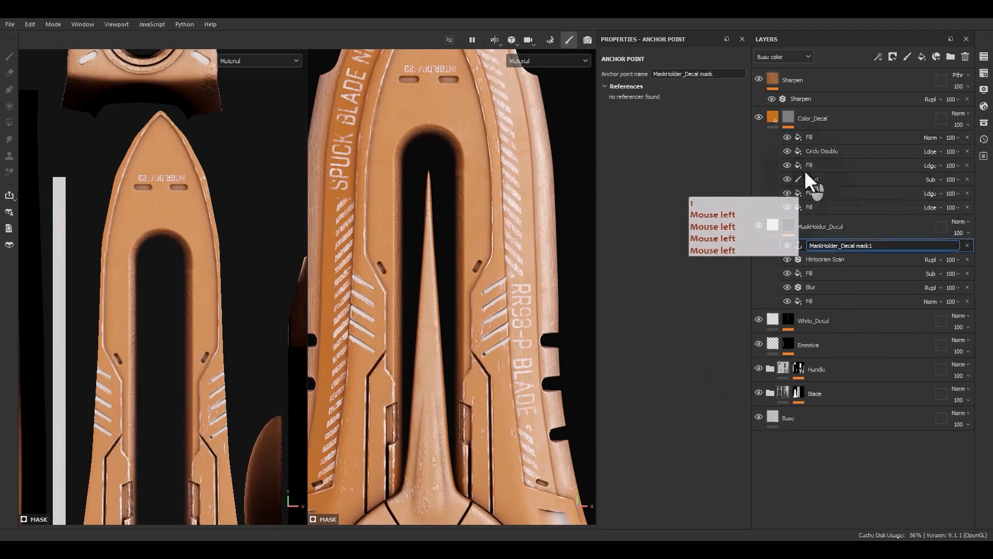
text(1)
Use the MaskHolder_Decal mask1 anchor point as the new Color_Decal fill's grayscale source and inspect the orange lines on the blade.
click(814, 139)
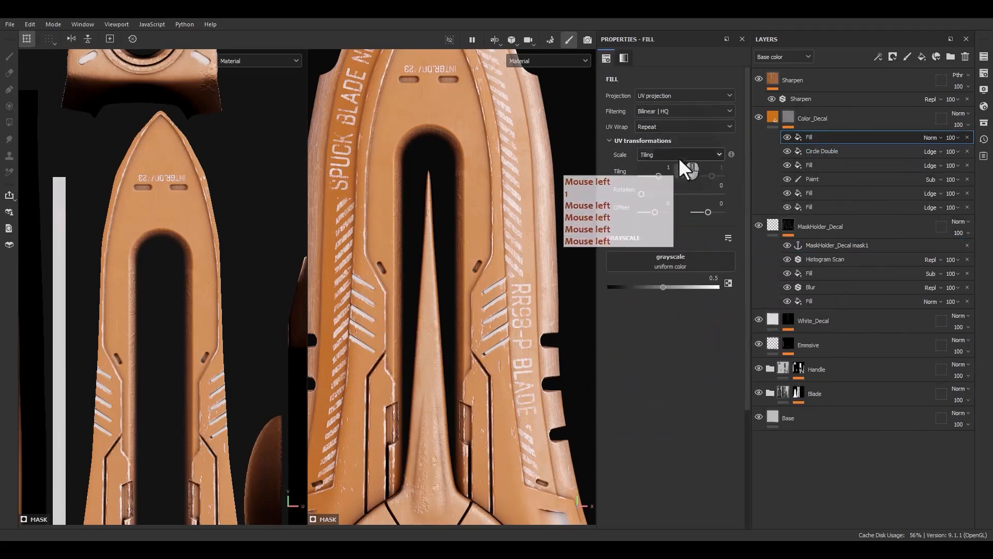
click(650, 262)
click(722, 262)
click(692, 399)
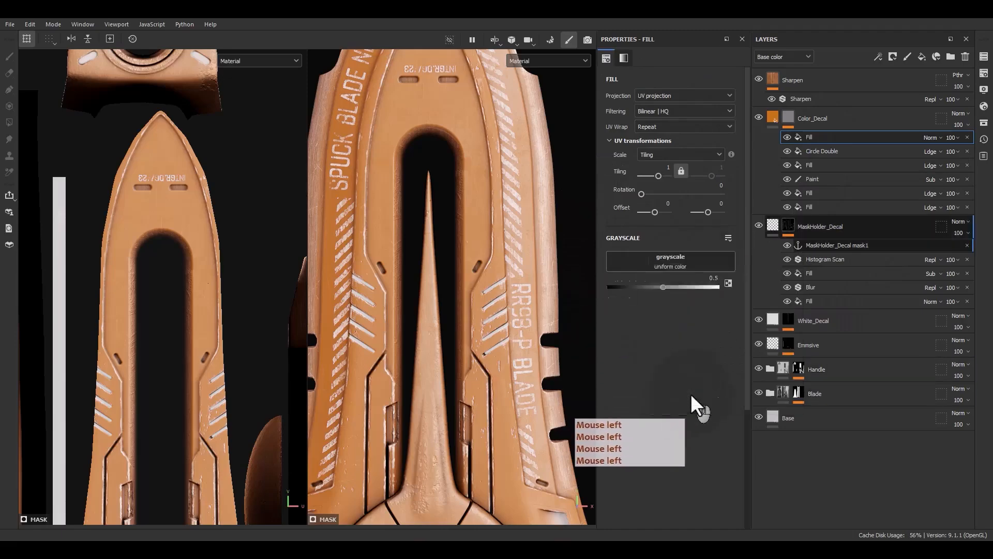
alt+drag(554, 277, 487, 370)
alt+middle_drag(487, 371, 475, 337)
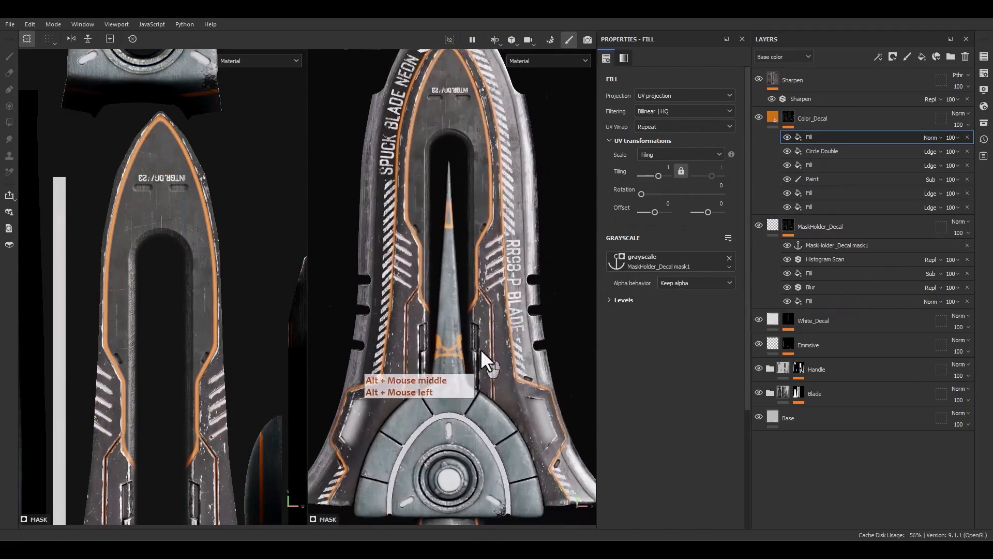
scroll(479, 349, up, 2)
alt+drag(479, 350, 421, 293)
scroll(439, 355, up, 3)
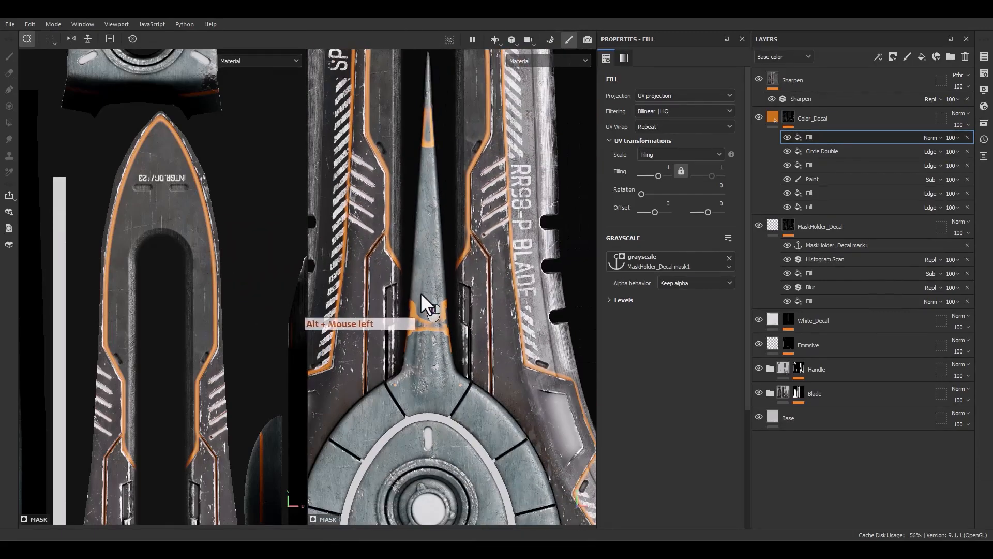
Add a paint effect above the Histogram Scan in Subtract mode, with a brush size of 2.56.
right_click(815, 264)
click(852, 420)
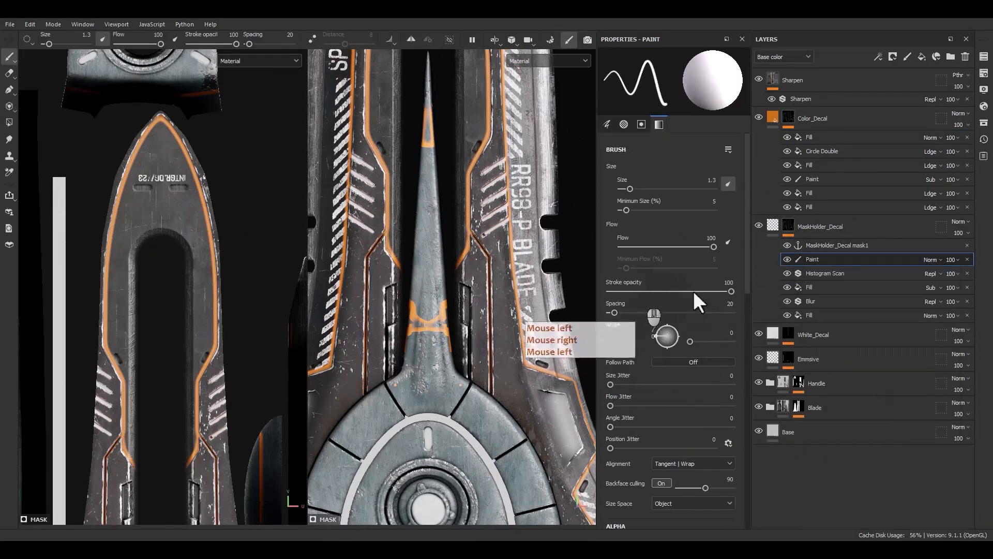
ctrl+right_drag(419, 318, 458, 317)
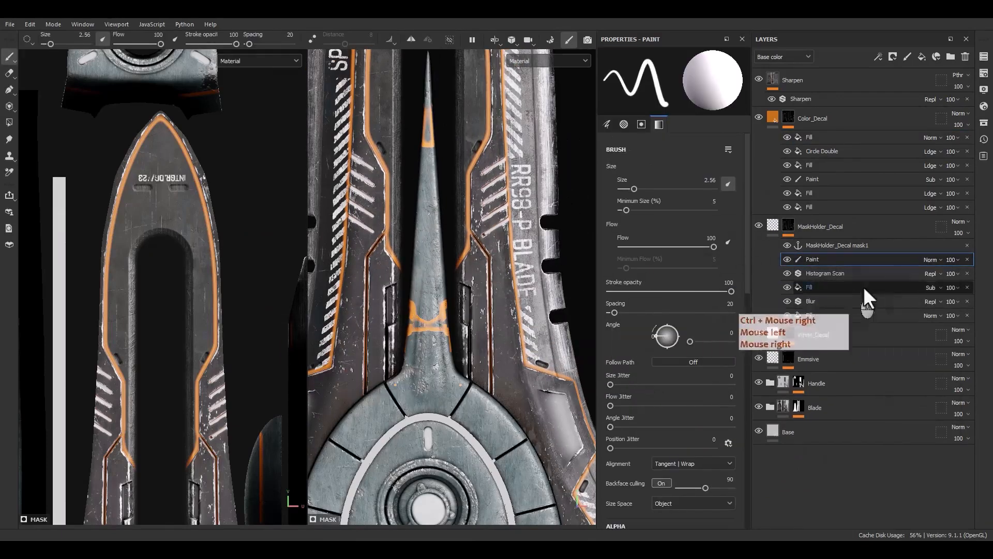
click(931, 260)
click(935, 363)
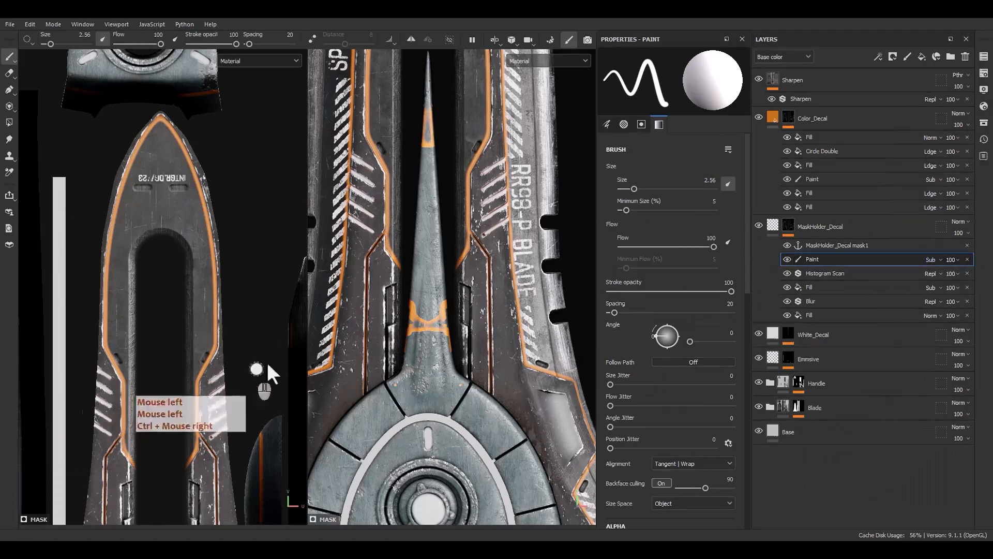
Paint out the unwanted orange lines on the blade's central spike.
scroll(369, 336, up, 4)
mouse_move(443, 325)
mouse_down()
mouse_move(460, 250)
mouse_move(499, 313)
mouse_move(471, 299)
mouse_up()
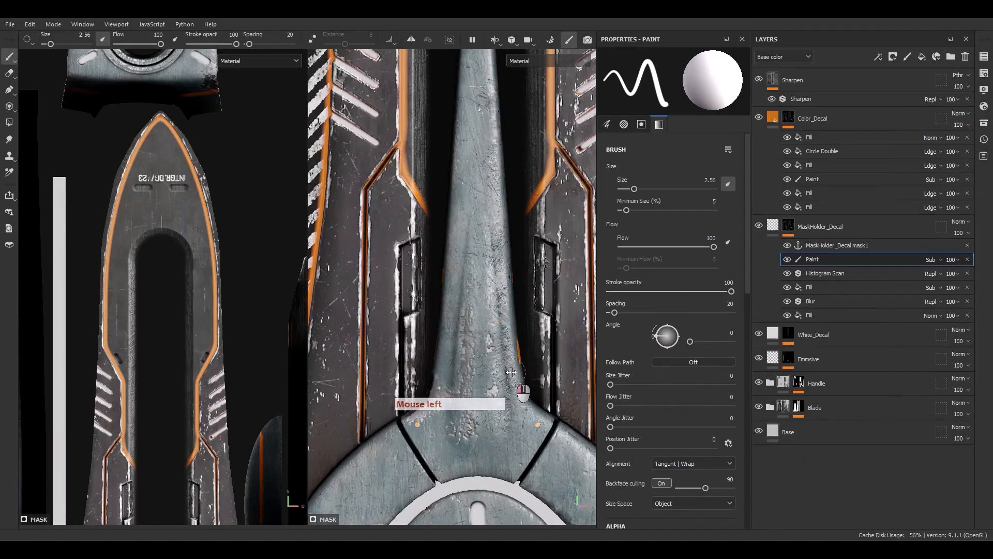
alt+drag(502, 368, 461, 390)
alt+right_drag(460, 390, 383, 249)
alt+right_drag(413, 259, 412, 181)
alt+drag(443, 314, 388, 310)
Subtract the orange lines from the whole dagger using the Polygon Fill tool in UV chunk mode with color 1.
click(8, 122)
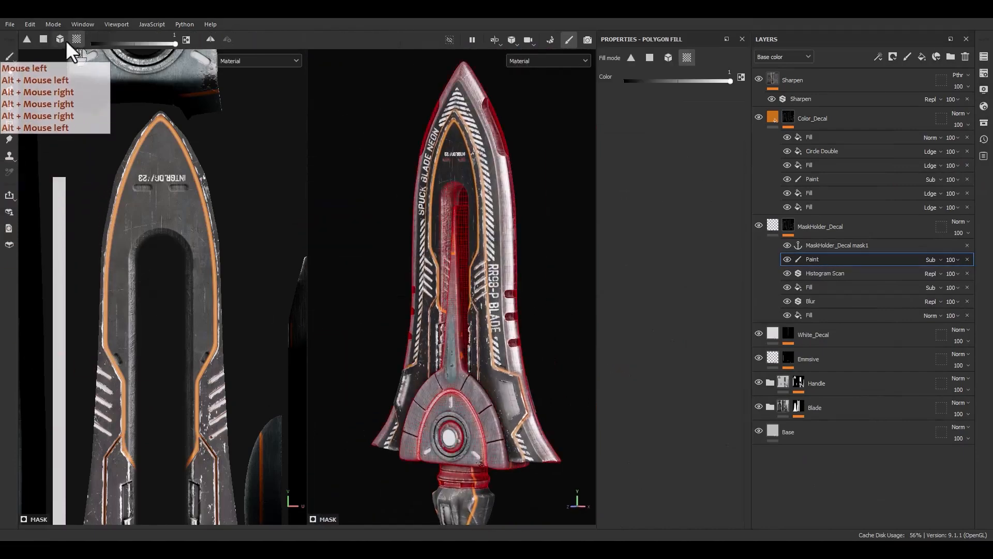
scroll(537, 129, down, 3)
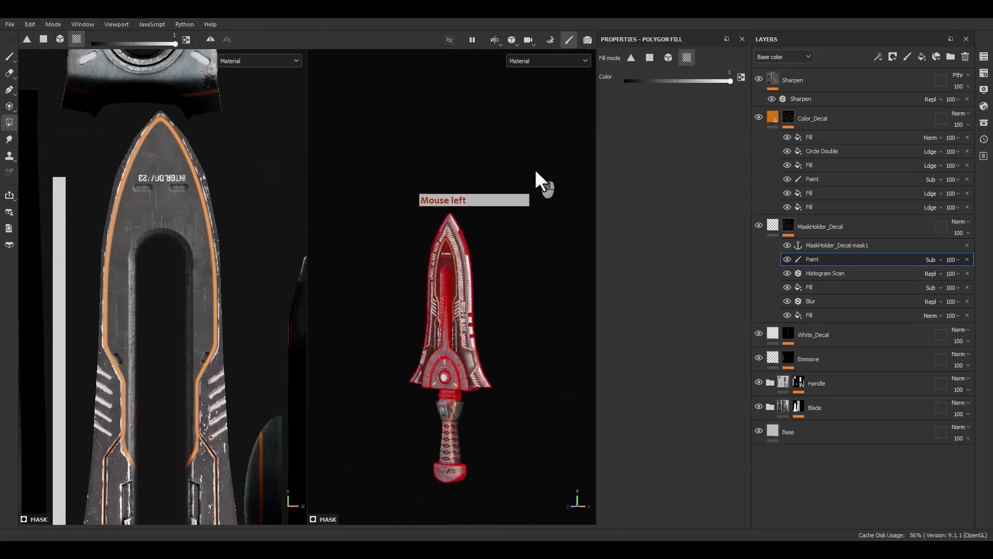
drag(536, 171, 316, 528)
scroll(439, 240, up, 4)
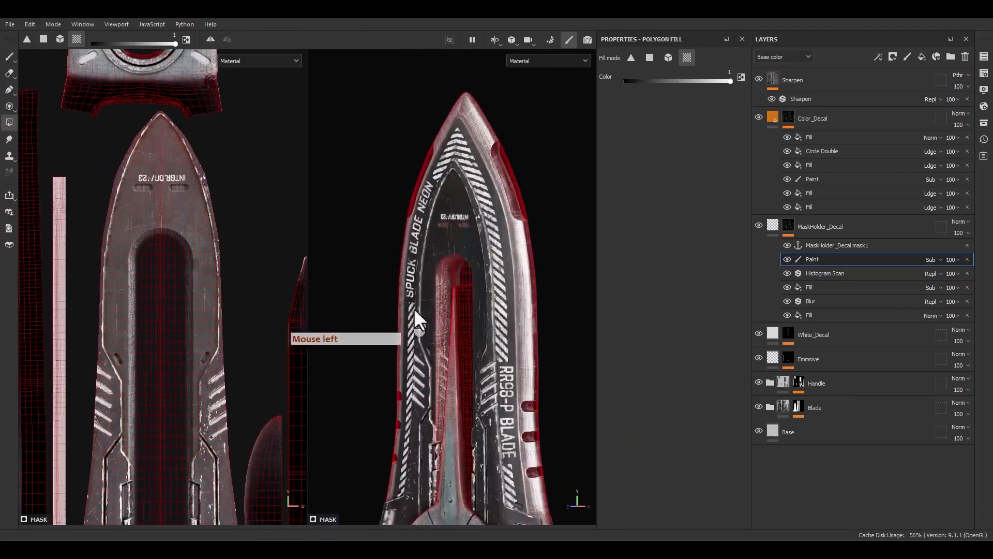
Restore the orange lines on the blade's inner plate and outer striped parts with a polygon fill of color 0.
alt+drag(415, 312, 482, 232)
key(x)
click(485, 203)
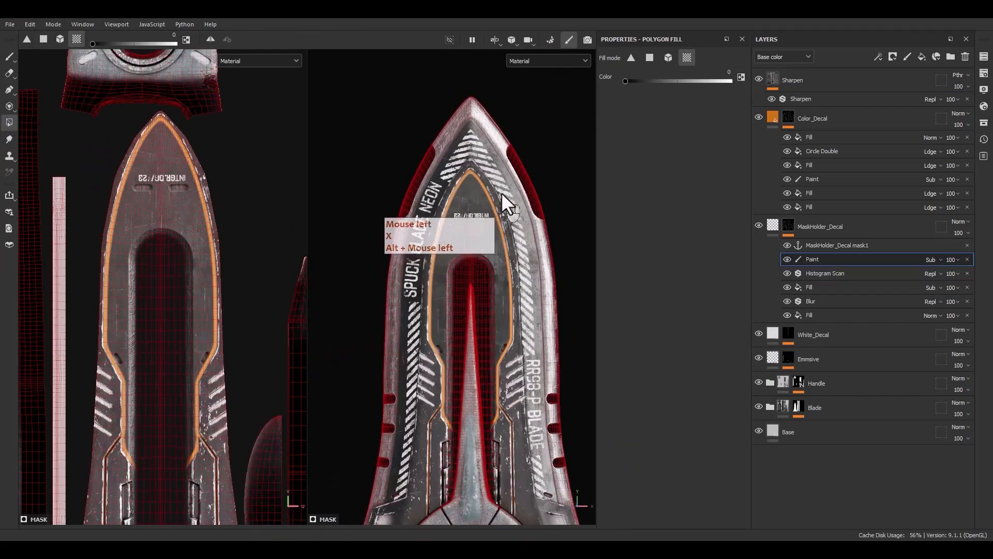
click(507, 207)
click(449, 177)
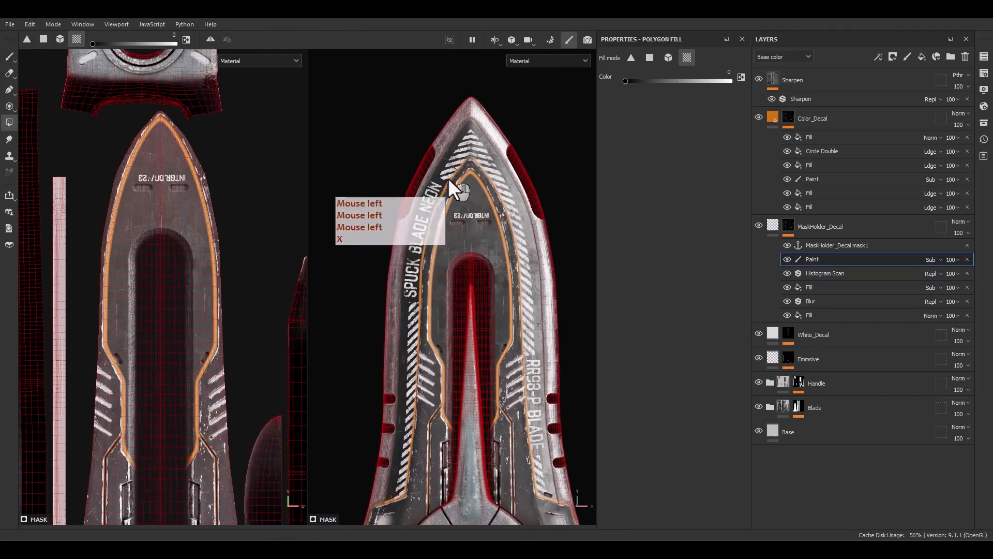
Examine the MaskHolder_Decal mask over the blade and return to the layer's material view.
alt+middle_drag(480, 330, 476, 212)
alt+click(788, 226)
alt+drag(433, 273, 451, 286)
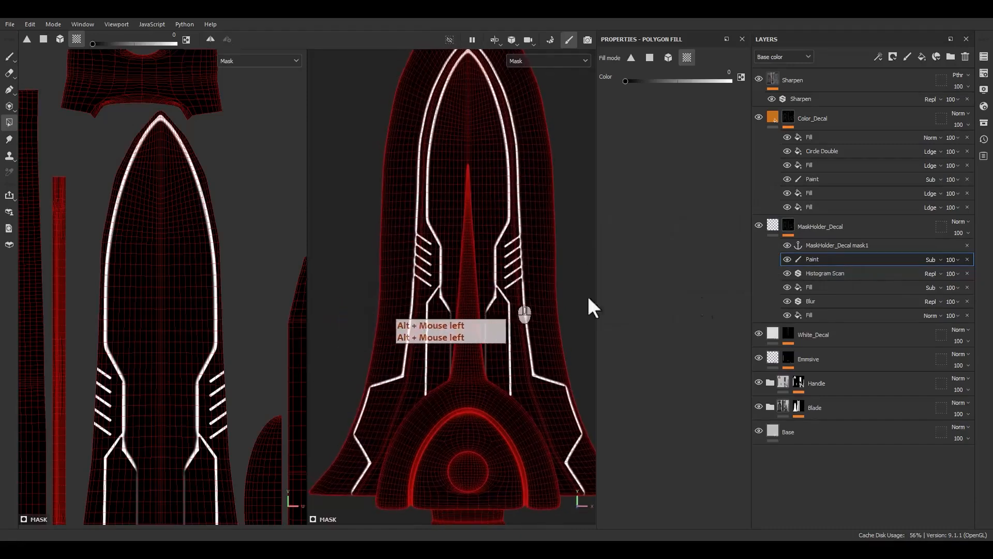
alt+click(777, 228)
click(768, 225)
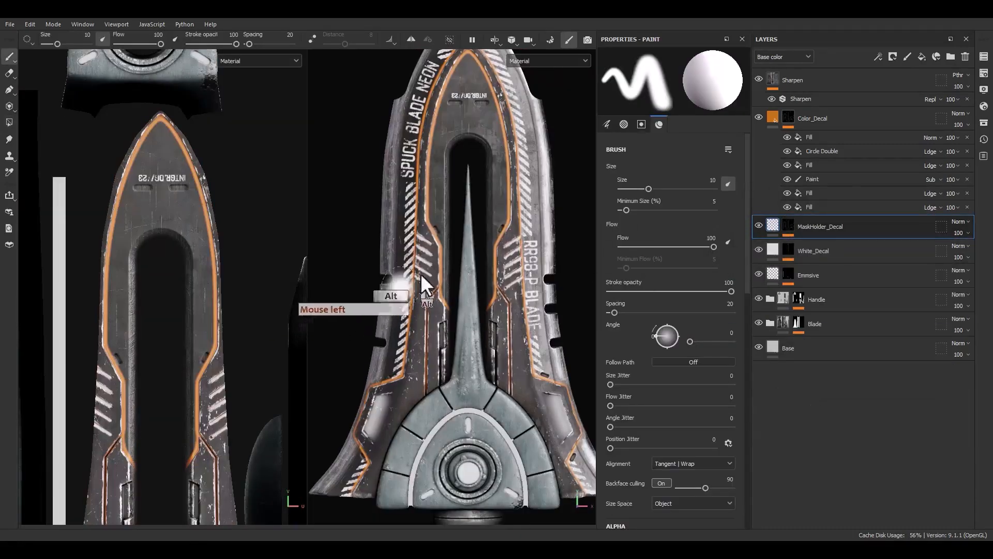
Set the Blur Intensity of the Blur filter in the MaskHolder_Decal mask to 1.48.
alt+drag(420, 274, 468, 229)
alt+middle_drag(468, 230, 451, 288)
alt+drag(451, 288, 452, 285)
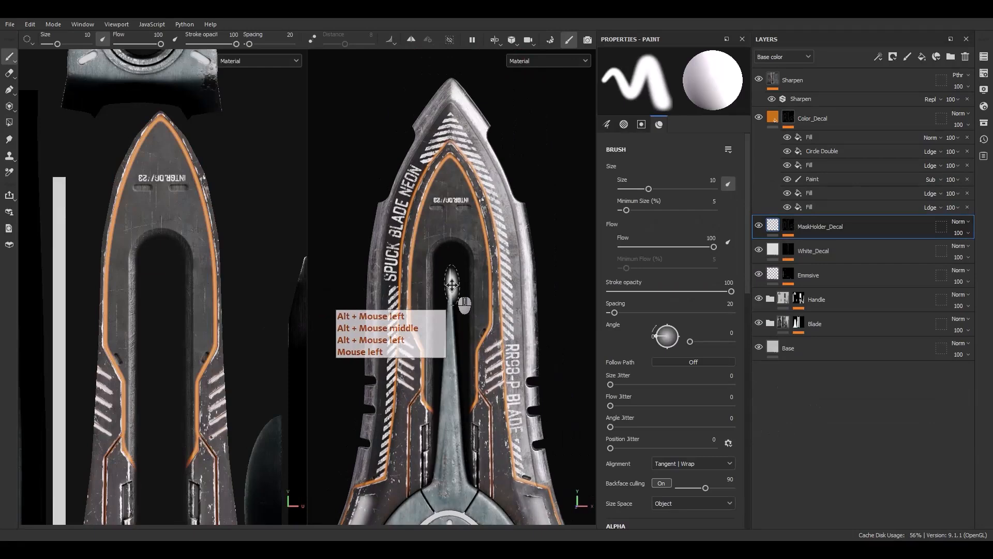
click(786, 226)
key(F9)
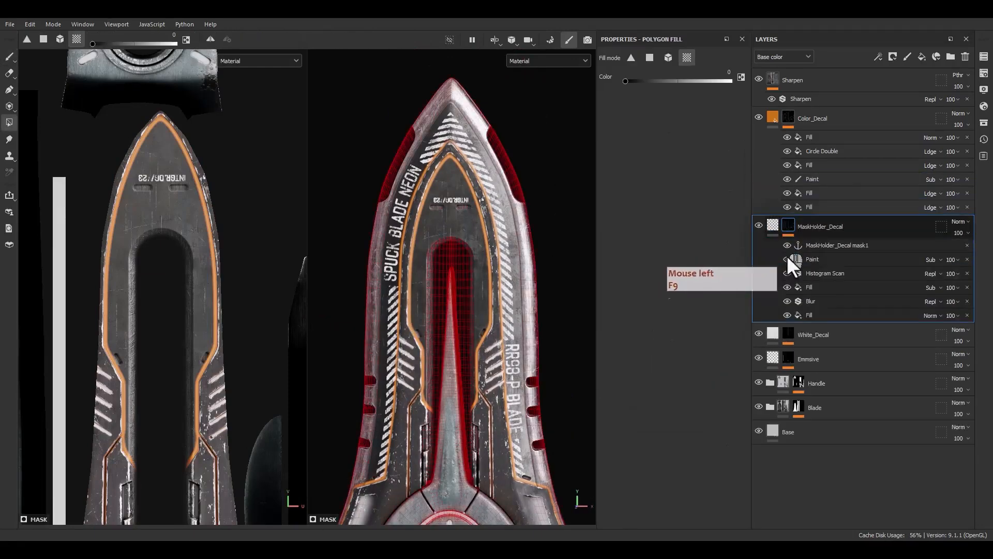
click(809, 301)
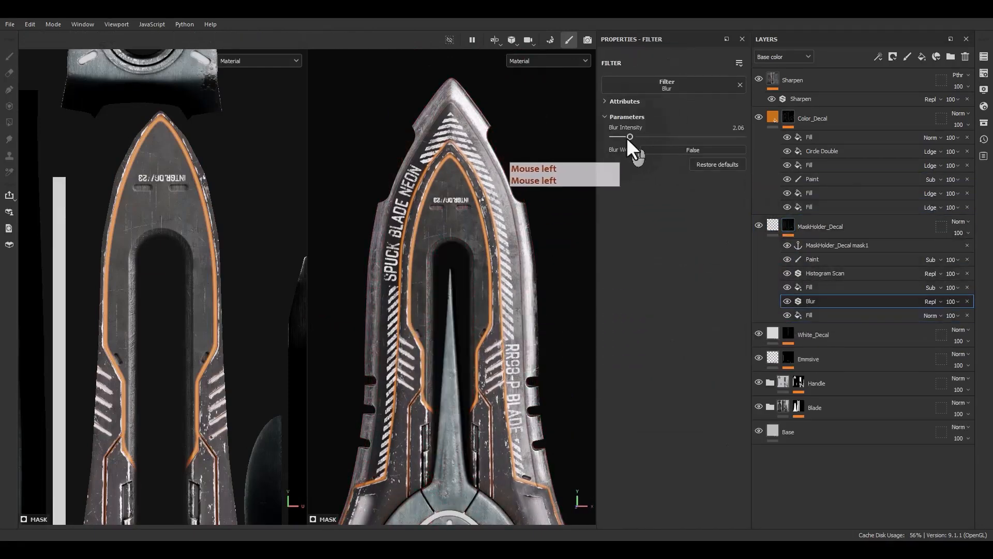
mouse_move(627, 138)
mouse_down()
mouse_move(617, 138)
mouse_move(625, 137)
mouse_up()
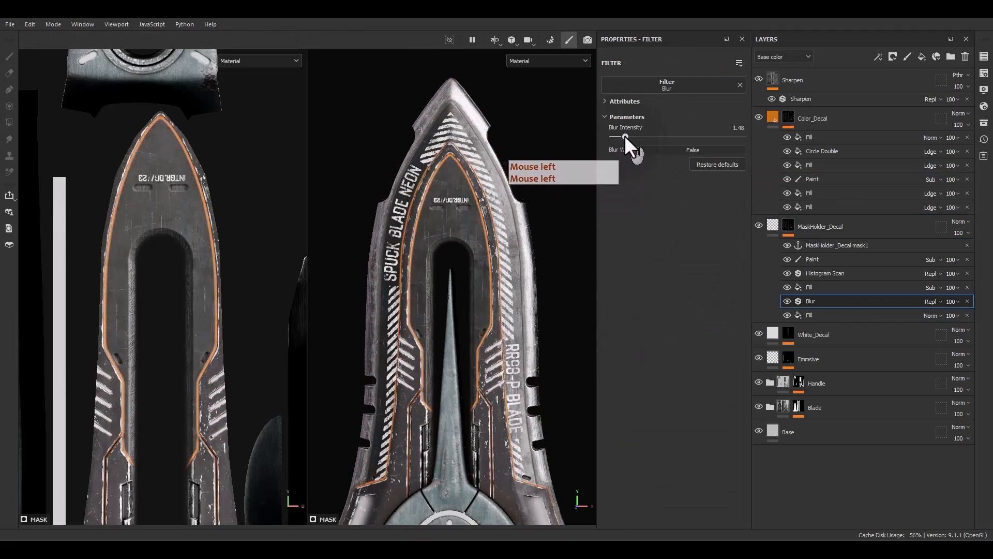
Adjust the Position of the Histogram Scan filter in the MaskHolder_Decal mask to thicken the orange lines.
click(822, 273)
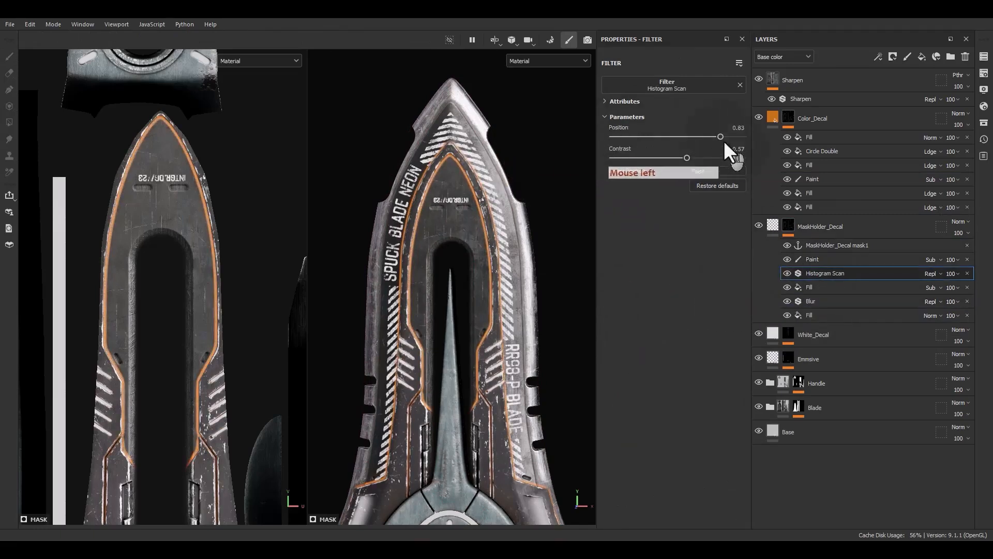
click(722, 137)
mouse_move(514, 297)
alt+mouse_down()
mouse_move(505, 280)
mouse_move(501, 309)
alt+mouse_up()
Check the references of the MaskHolder_Decal mask1 anchor point and examine the orange lines along the blade.
click(817, 245)
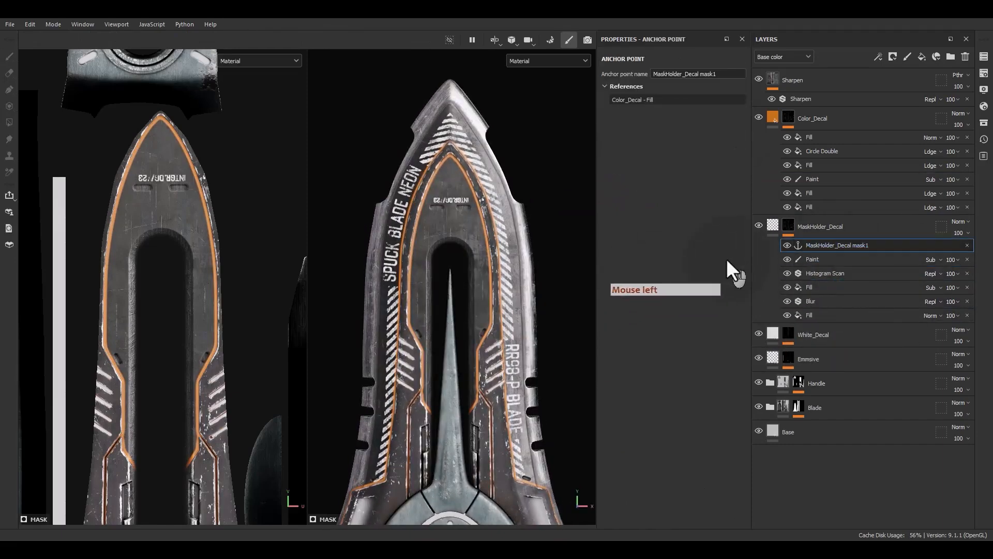
alt+middle_drag(467, 179, 423, 187)
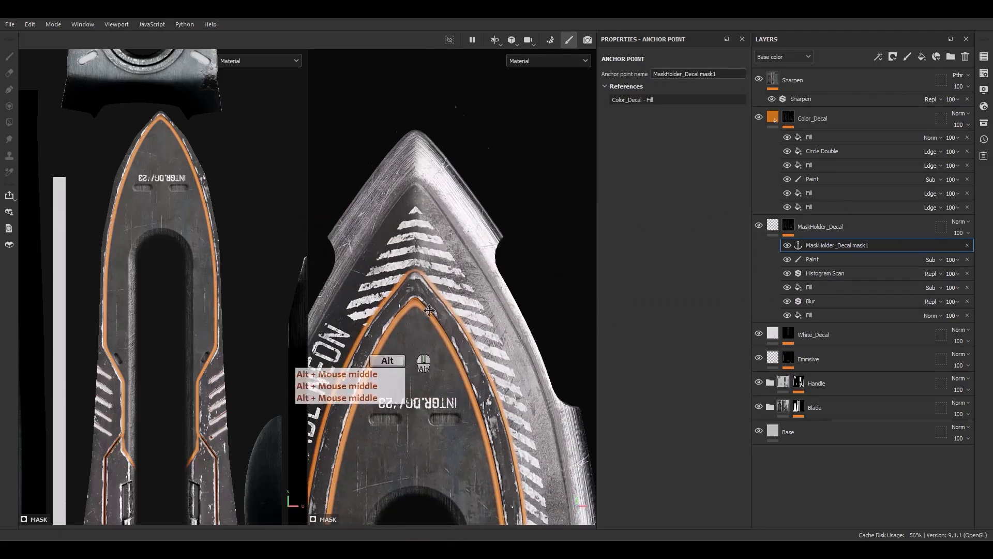
scroll(434, 361, up, 3)
alt+middle_drag(402, 414, 486, 70)
alt+middle_drag(465, 310, 469, 111)
alt+right_drag(466, 140, 467, 243)
alt+right_drag(475, 176, 486, 235)
alt+middle_drag(485, 235, 468, 259)
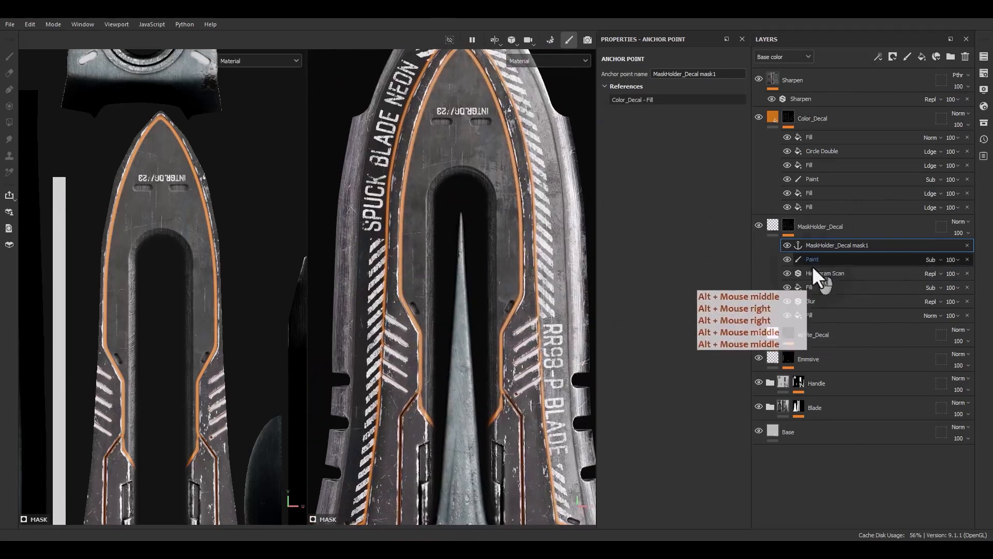
Add a fill effect above the anchor point in the MaskHolder_Decal mask.
right_click(818, 246)
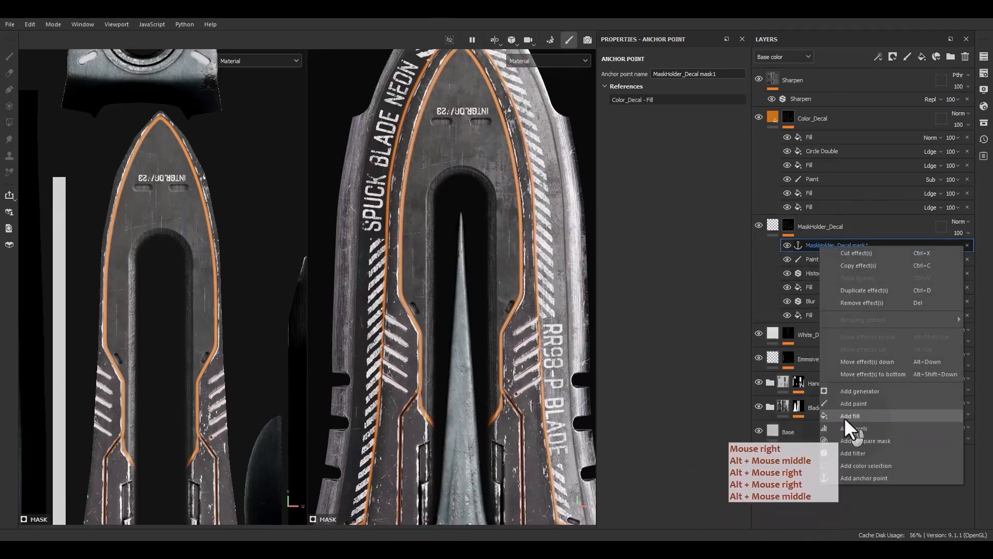
click(844, 417)
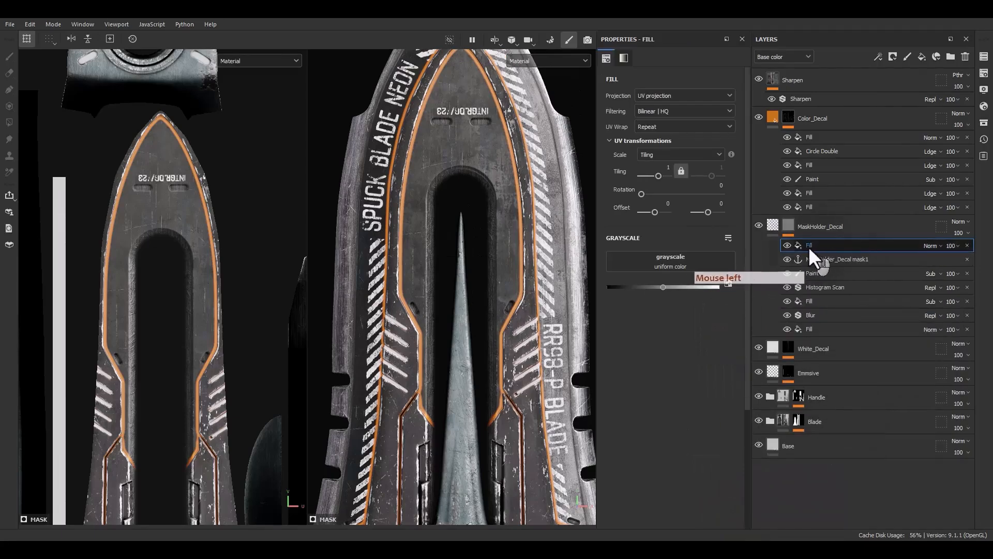
right_click(816, 246)
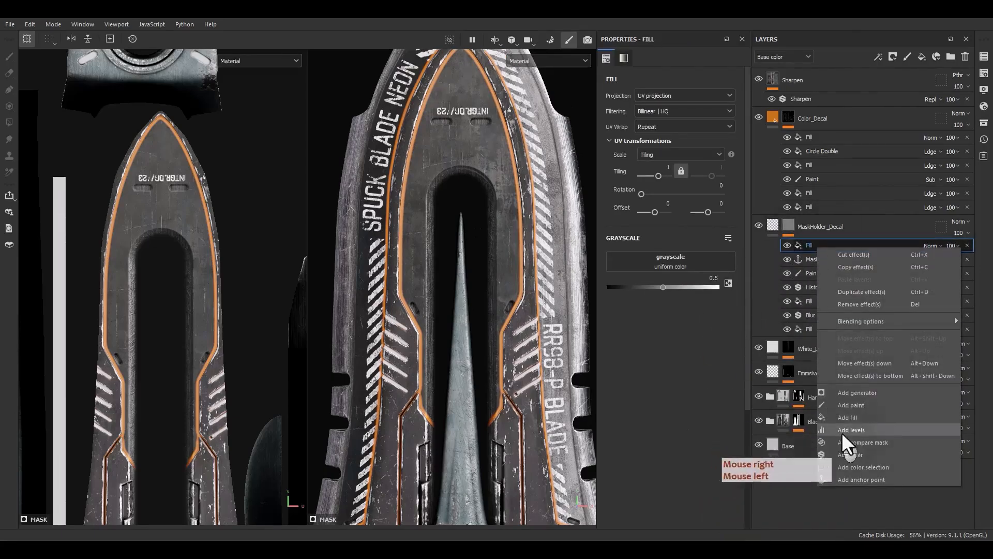
Display the MaskHolder_Decal mask on its own and toggle its top fill's visibility to compare the result.
alt+click(786, 225)
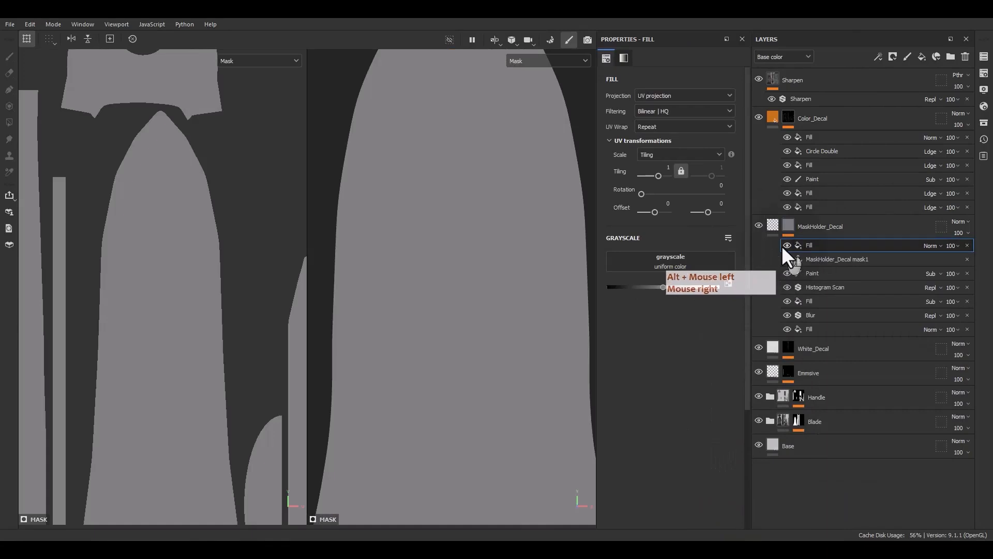
click(785, 245)
click(784, 245)
click(784, 245)
click(784, 245)
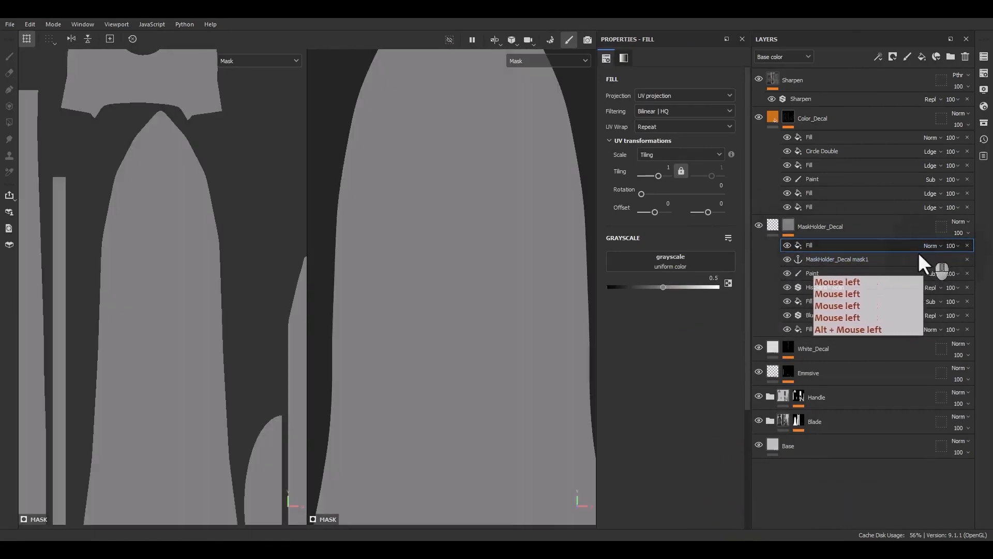
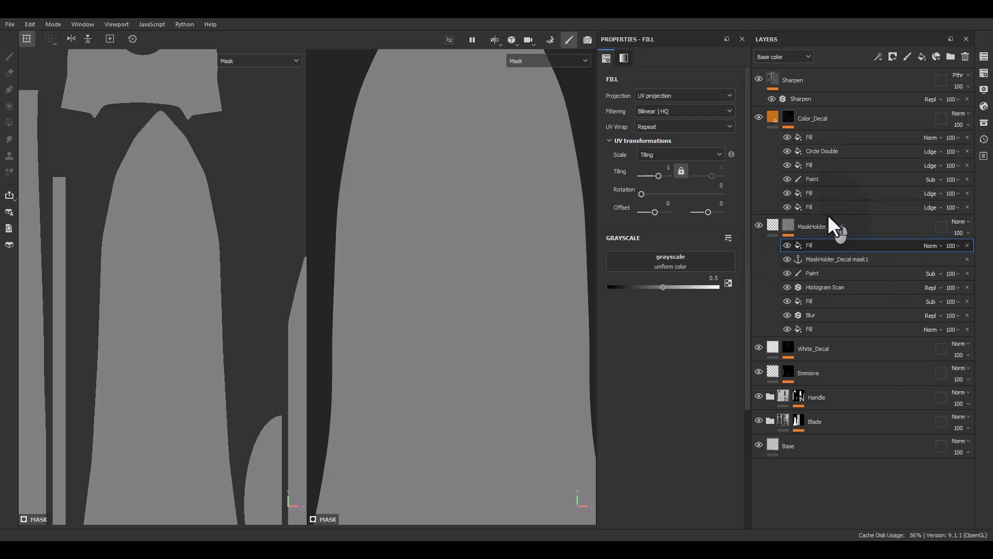
Set the top fill's grayscale in the MaskHolder_Decal mask to the Level2 mask anchor point.
click(664, 262)
click(737, 271)
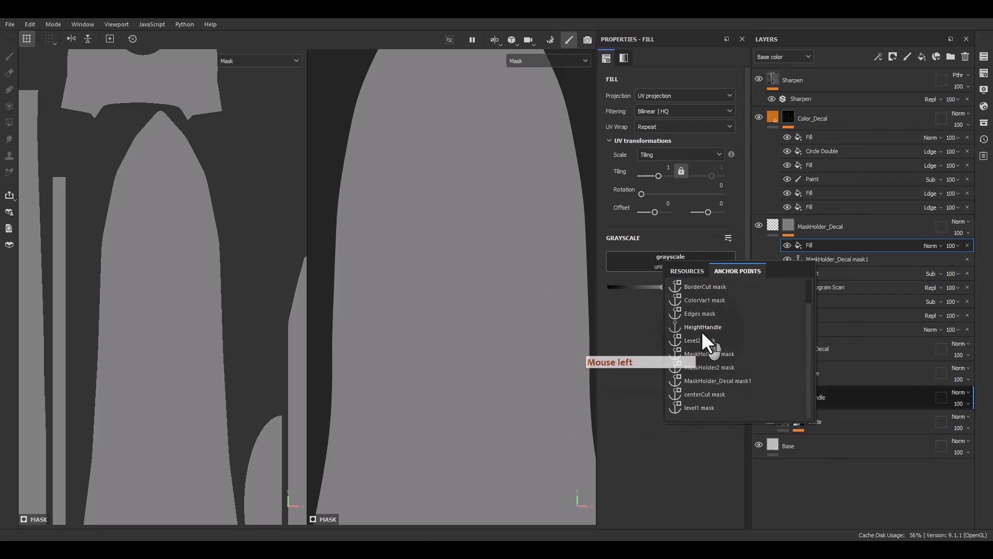
scroll(701, 334, up, 2)
click(702, 365)
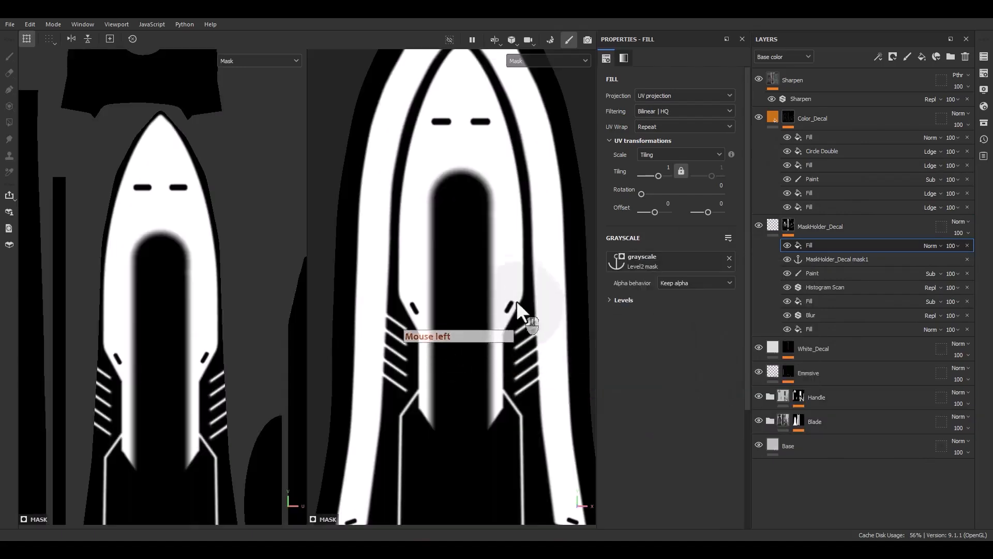
Duplicate the Blur, subtracting Fill and Histogram Scan effects of the MaskHolder_Decal mask above its top fill.
alt+drag(520, 319, 520, 272)
alt+right_drag(520, 271, 460, 140)
click(817, 312)
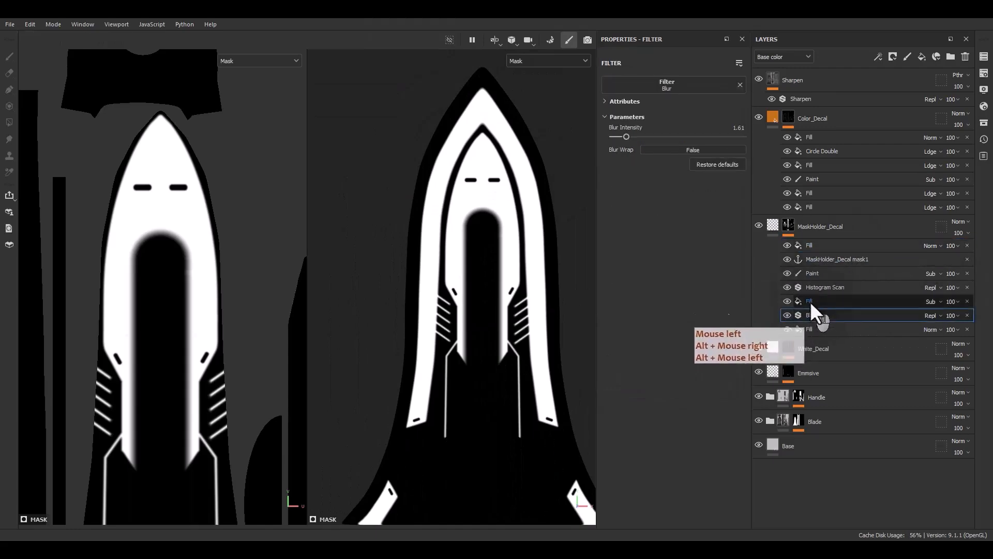
ctrl+click(811, 300)
ctrl+click(828, 288)
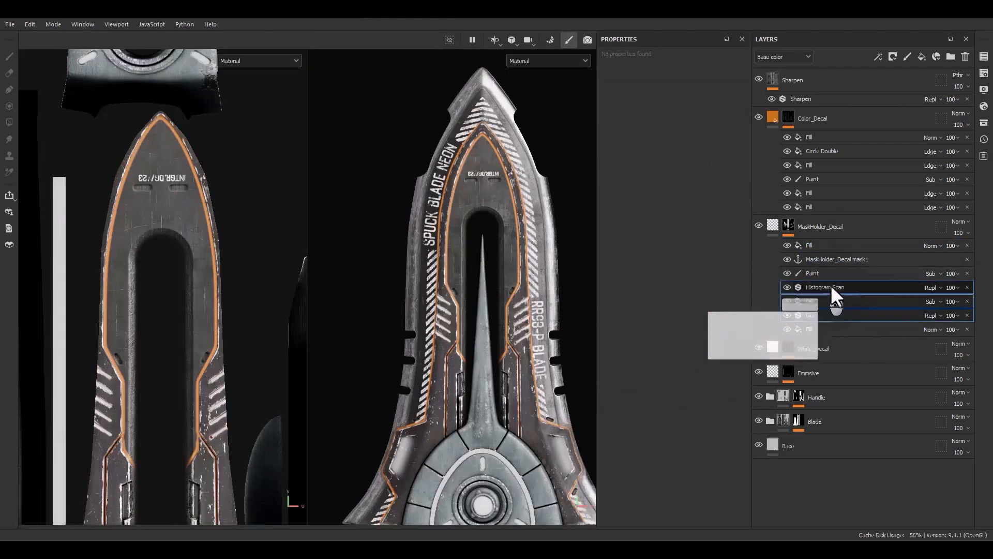
alt+drag(830, 284, 814, 241)
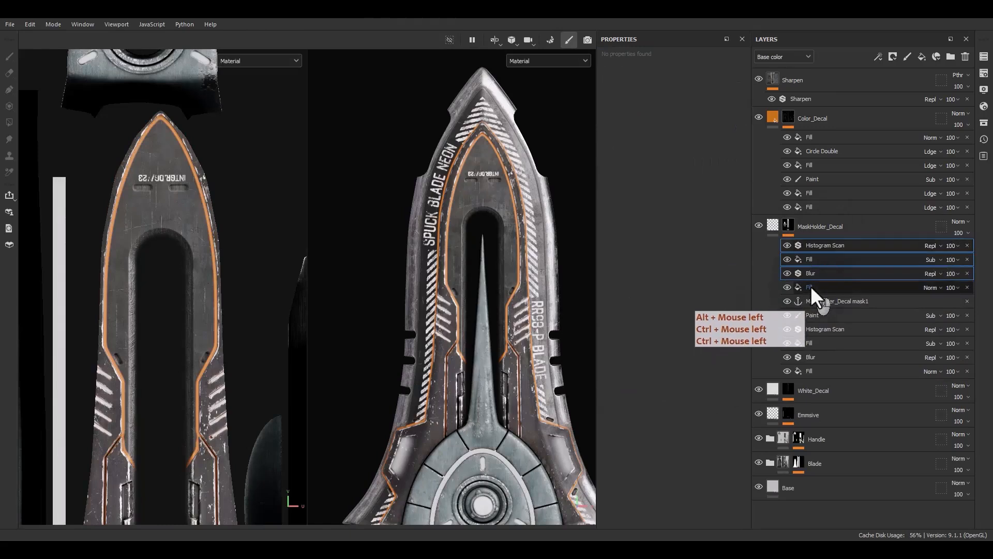
Link the duplicated subtracting fill to the Level2 mask anchor point and display the MaskHolder_Decal mask on its own.
click(812, 259)
click(714, 262)
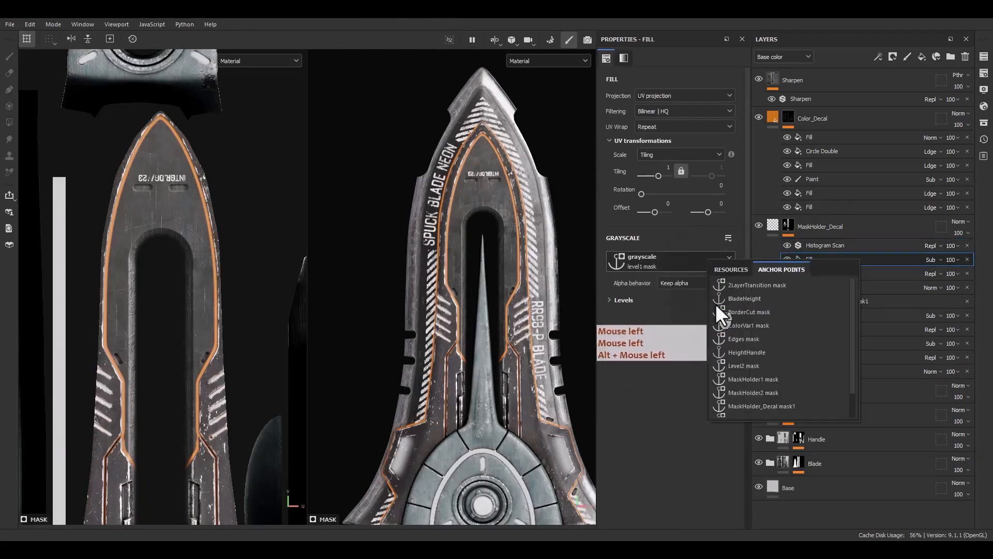
click(734, 365)
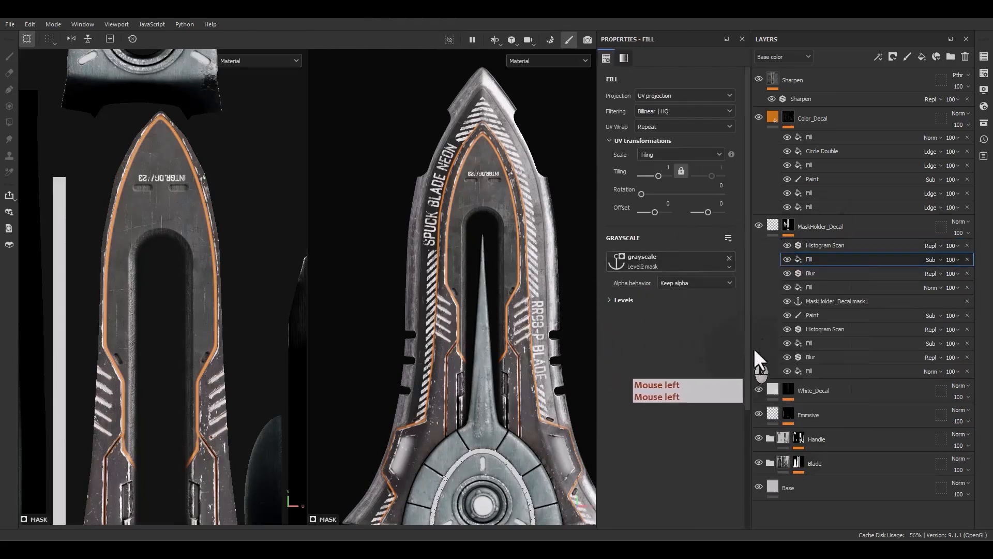
alt+click(787, 225)
alt+drag(523, 241, 589, 261)
click(786, 259)
click(786, 258)
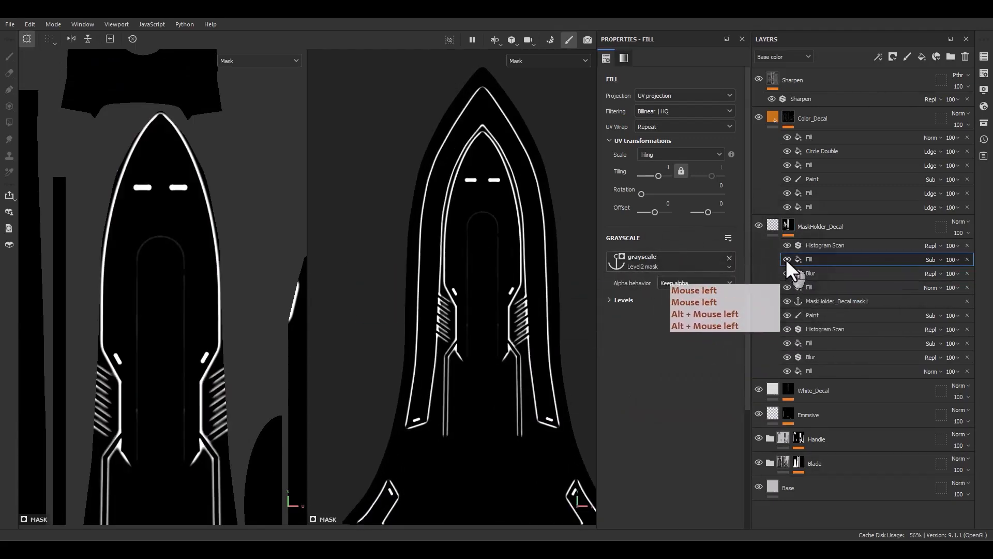
Add an anchor point above the top Histogram Scan and name it MaskHolder_Decal mask2.
click(808, 247)
right_click(819, 247)
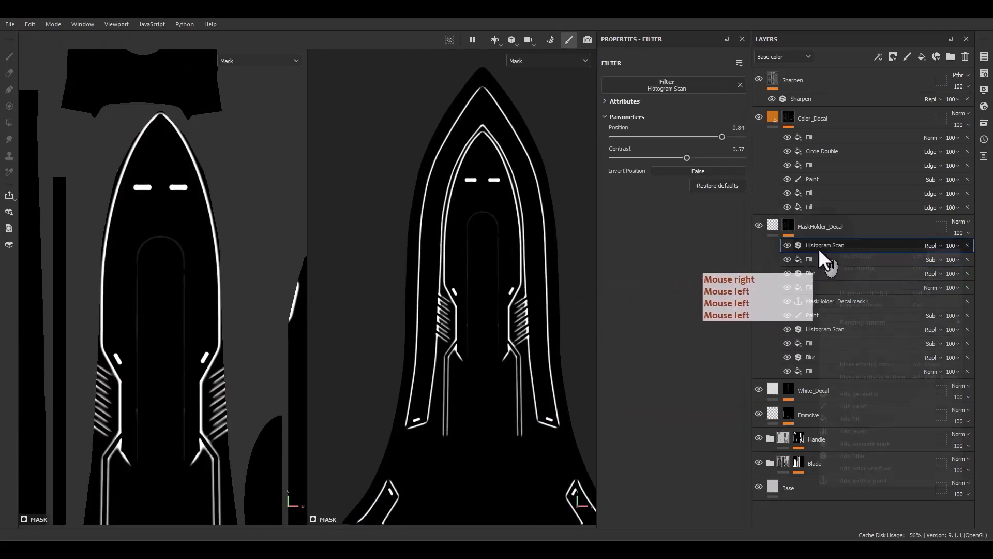
click(854, 480)
double_click(867, 248)
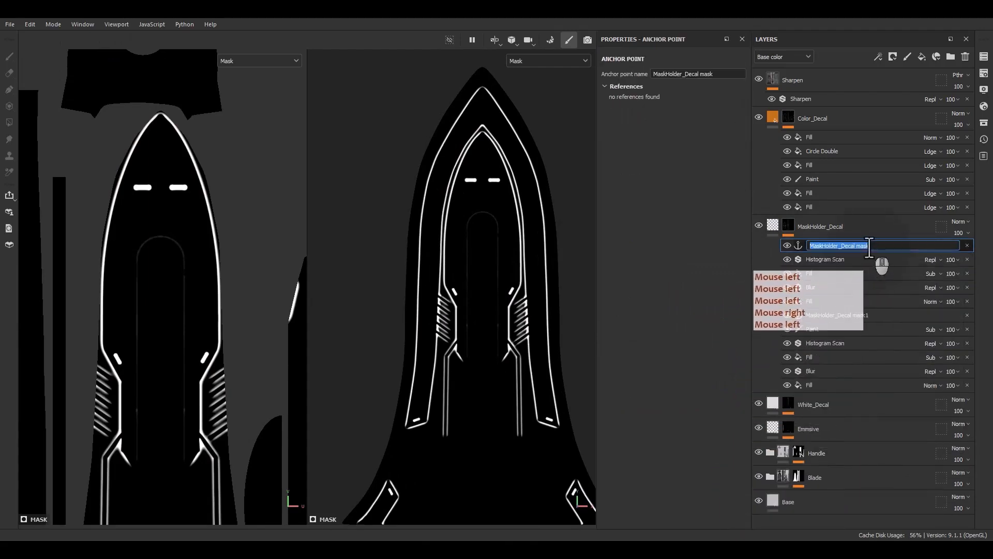
click(869, 246)
text(2)
Duplicate the top fill in the Color_Decal mask and link the copy to the MaskHolder_Decal mask2 anchor point.
click(815, 142)
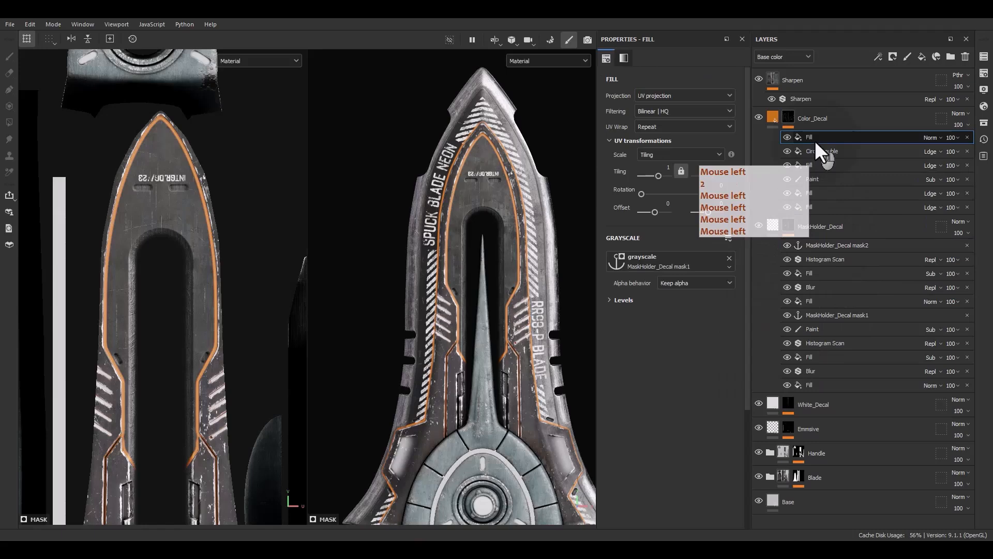
key(ctrl+d)
click(637, 301)
click(653, 265)
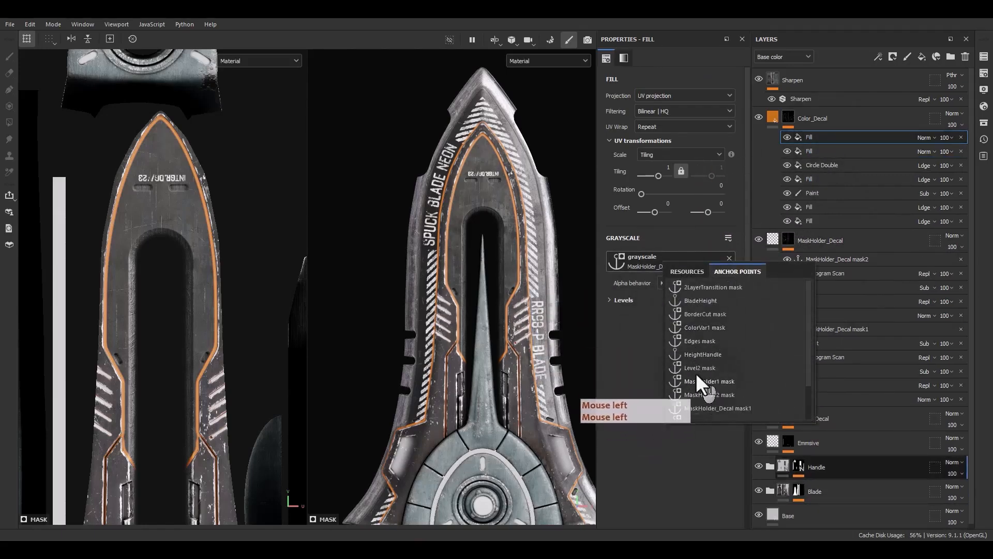
scroll(720, 393, down, 1)
click(729, 376)
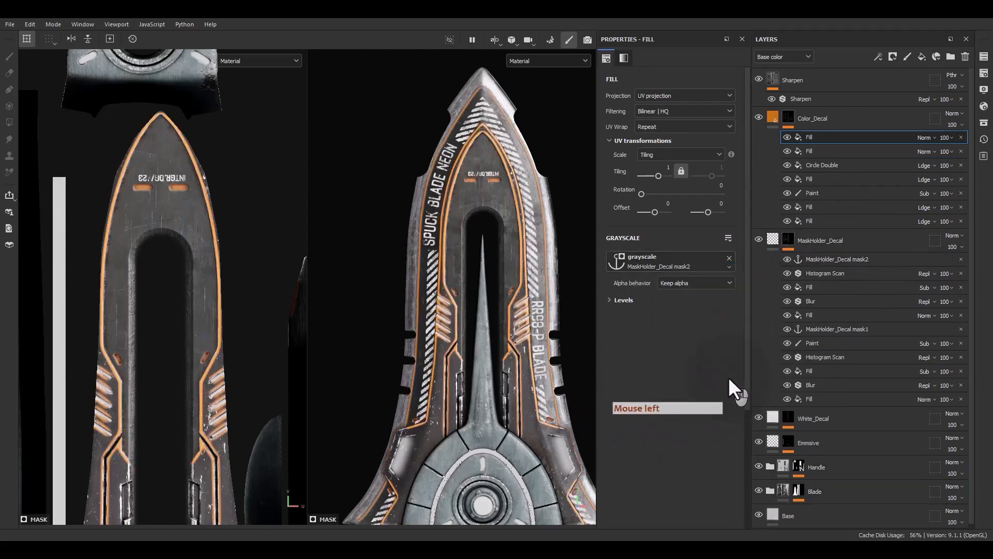
Set the blending mode of the two top fills in the Color_Decal mask to Linear dodge (Add).
click(923, 139)
click(923, 137)
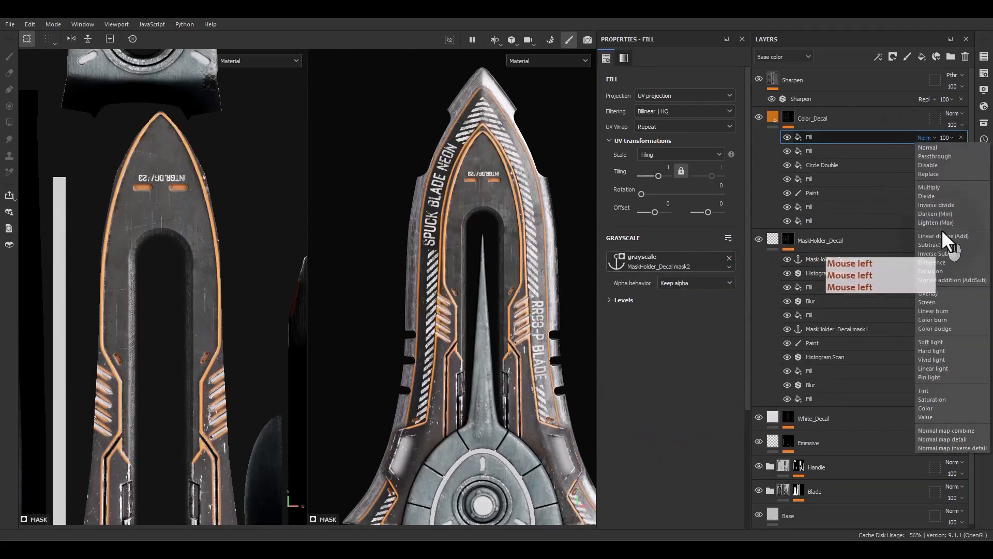
click(934, 236)
click(925, 151)
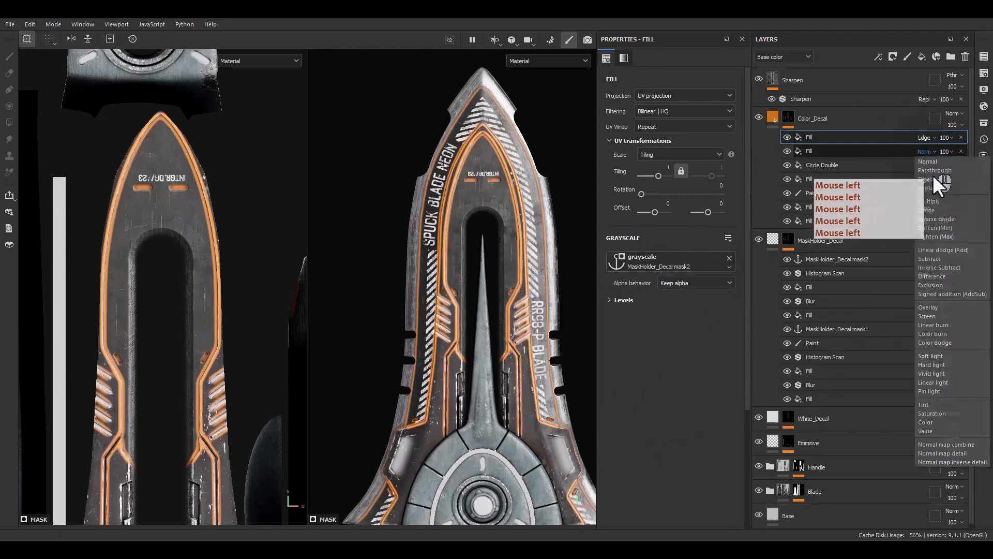
click(936, 251)
Toggle the top Color_Decal fill's visibility to compare the orange lines on the whole blade and close up at its tip.
alt+middle_drag(510, 300, 512, 217)
mouse_move(512, 217)
alt+mouse_down()
mouse_move(550, 241)
mouse_move(505, 232)
alt+mouse_up()
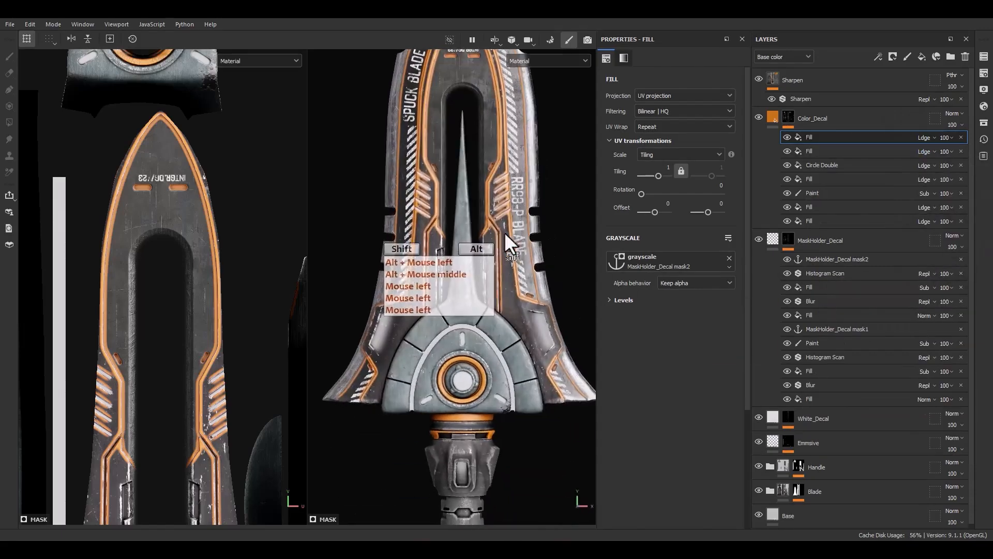
alt+middle_drag(493, 232, 476, 337)
click(784, 136)
click(783, 136)
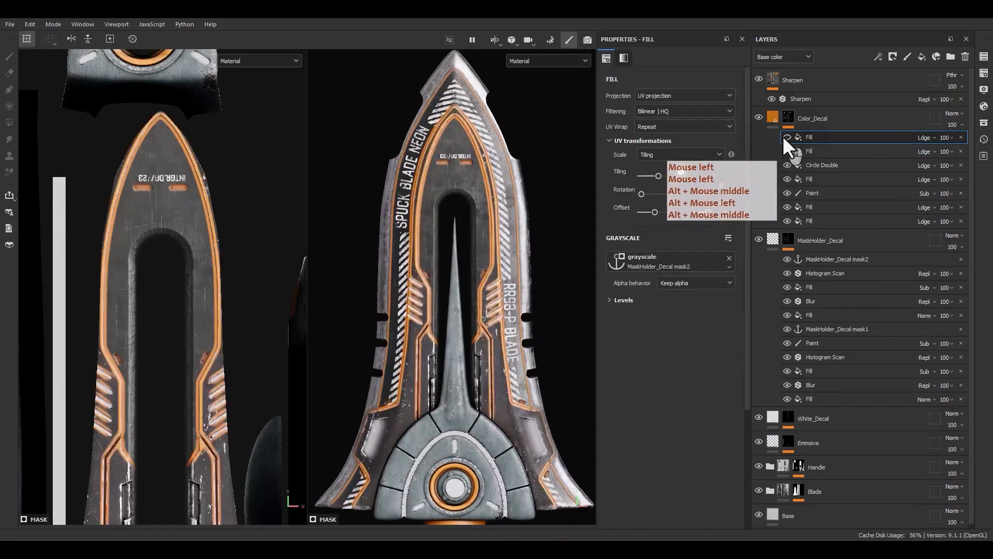
click(783, 136)
click(783, 136)
click(783, 135)
click(784, 135)
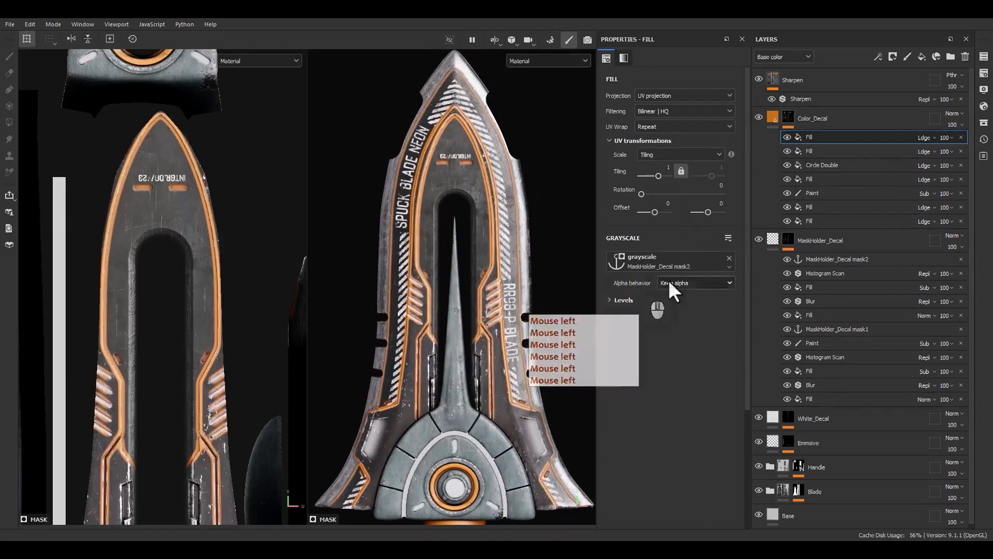
click(788, 136)
click(788, 136)
click(788, 136)
click(788, 137)
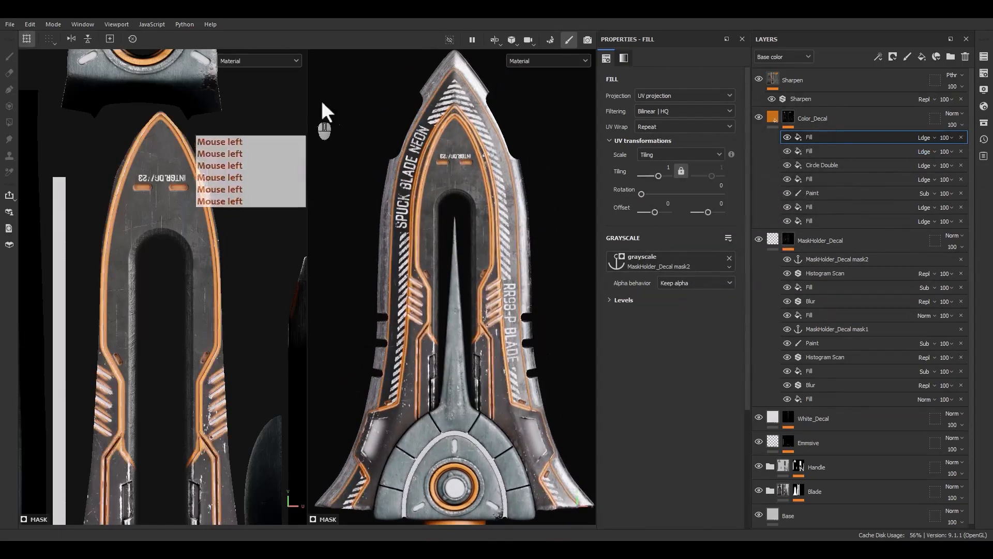
scroll(496, 122, up, 8)
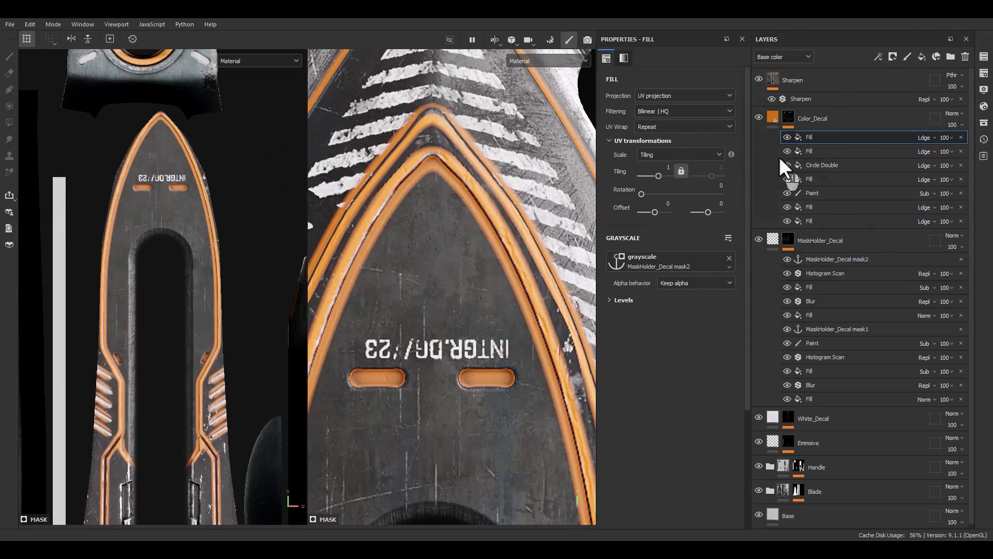
click(788, 137)
click(787, 137)
click(787, 137)
click(787, 137)
click(787, 137)
click(787, 137)
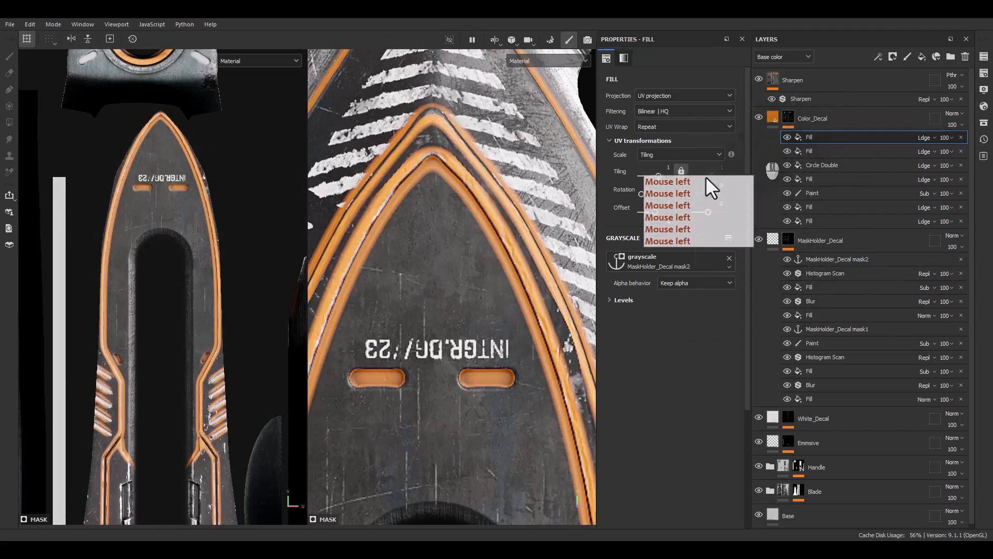
scroll(504, 243, down, 6)
alt+middle_drag(504, 243, 473, 258)
Display the MaskHolder_Decal mask on its own and add a paint effect between the top Histogram Scan and the mask2 anchor point.
alt+click(799, 259)
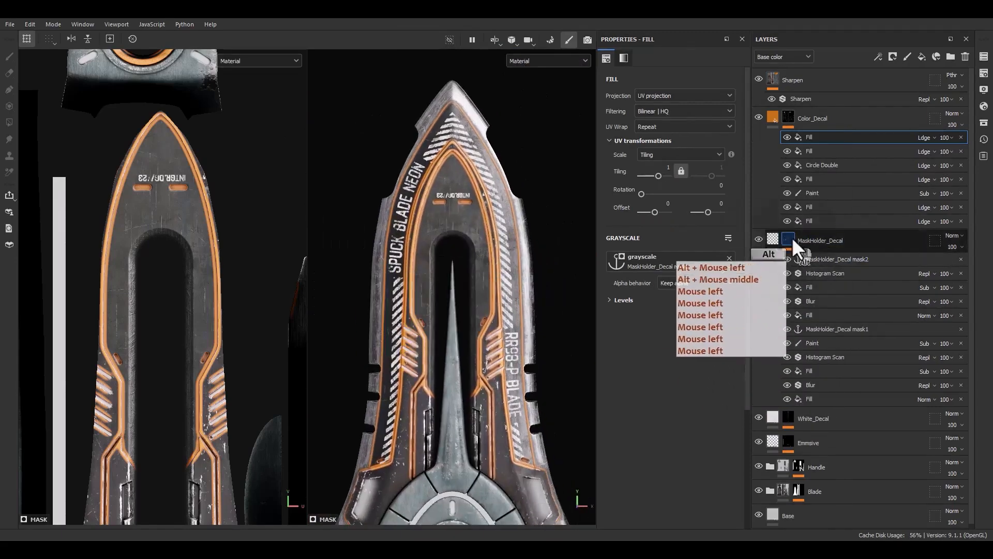
click(825, 261)
click(823, 274)
right_click(822, 275)
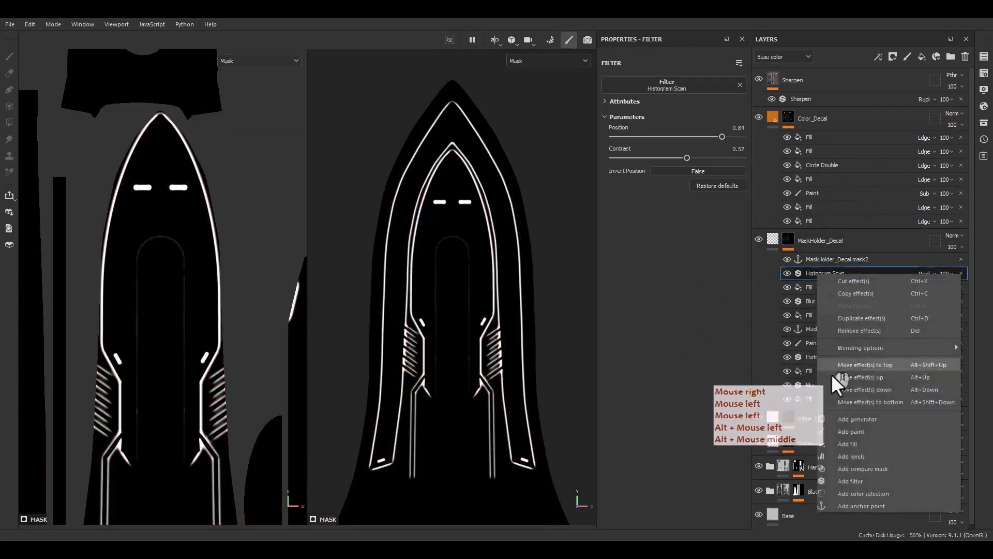
click(854, 433)
scroll(450, 142, up, 5)
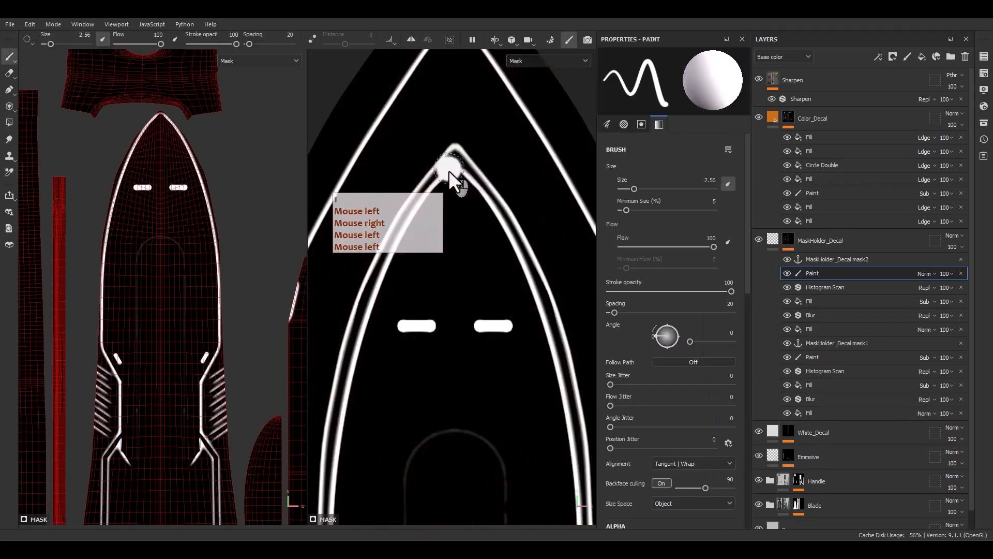
key(1)
Undo the trial brush stroke and set the new paint effect's blending mode to Subtract.
scroll(466, 184, down, 5)
mouse_move(488, 325)
alt+middle_down()
mouse_move(460, 233)
mouse_move(469, 329)
alt+middle_up()
scroll(468, 327, up, 5)
alt+middle_drag(419, 234, 468, 440)
alt+middle_drag(451, 254, 476, 357)
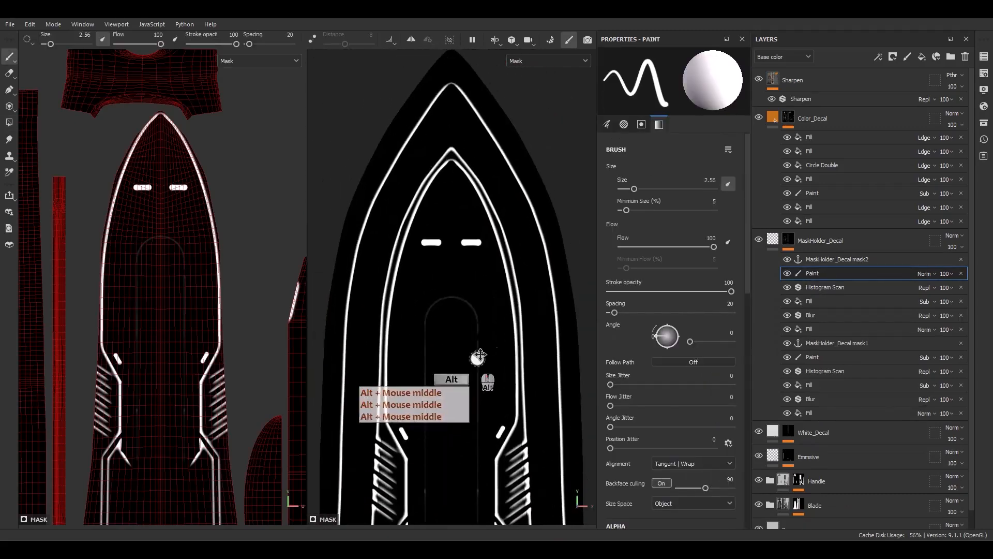
drag(527, 349, 503, 236)
key(ctrl+z)
click(926, 275)
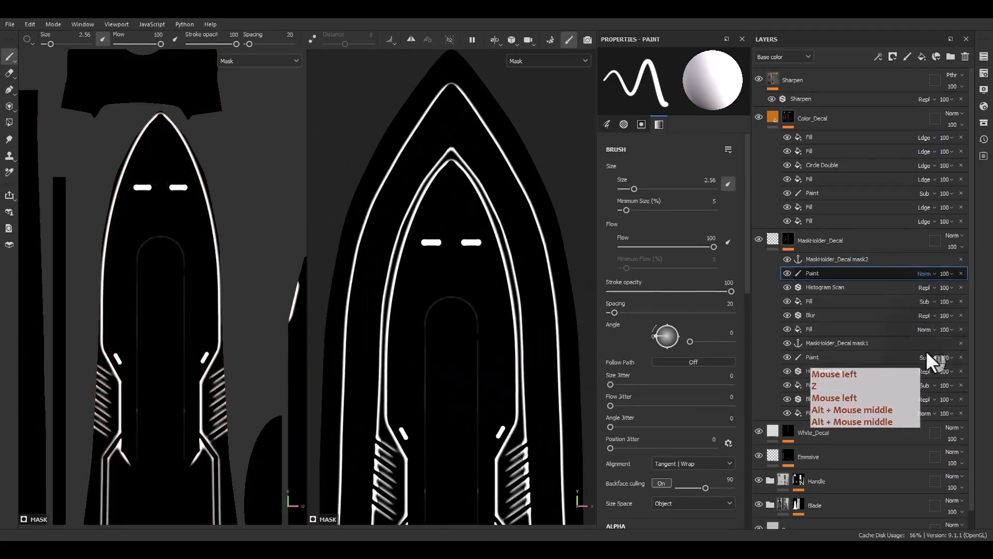
click(899, 169)
Paint out the inner outline around the blade's tip and the panel and slat lines down the blade's left side.
mouse_move(517, 397)
mouse_down()
mouse_move(519, 313)
mouse_move(511, 363)
mouse_move(507, 241)
mouse_move(492, 204)
mouse_up()
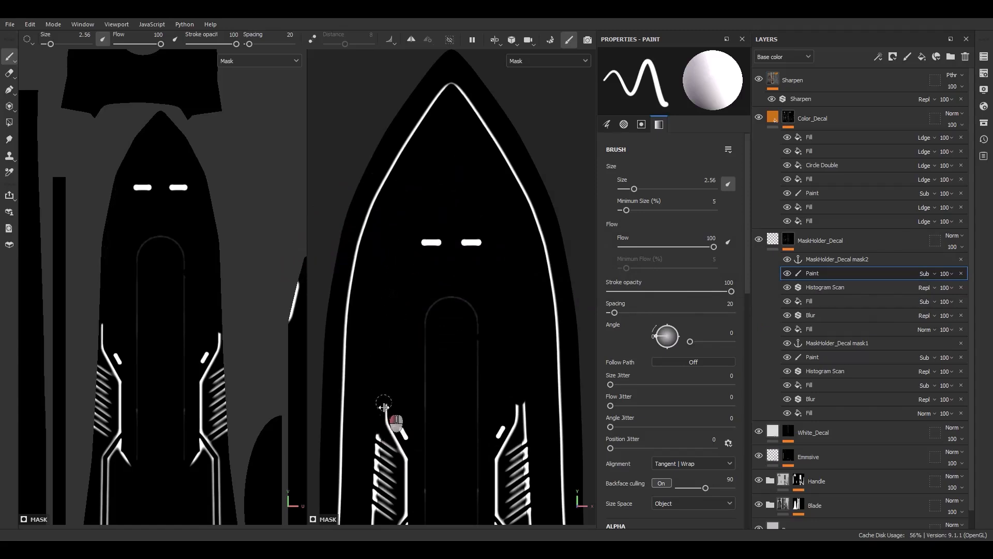
alt+middle_drag(396, 467, 383, 257)
mouse_move(388, 237)
mouse_down()
mouse_move(420, 276)
mouse_move(397, 264)
mouse_move(407, 351)
mouse_up()
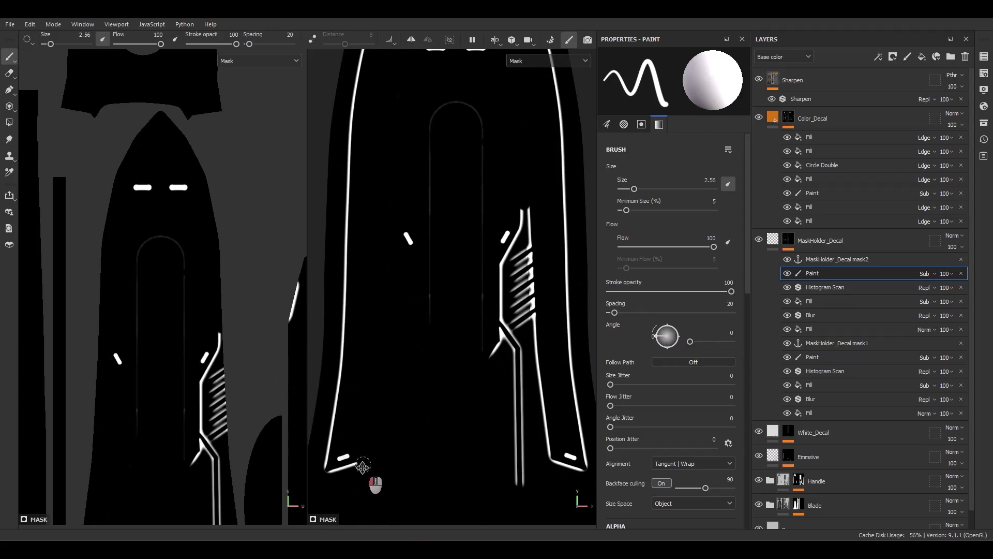
alt+middle_drag(375, 461, 429, 361)
Paint out the short end line at the lower end of the left outer outline and the inner and base lines on the left guard wing.
scroll(430, 362, up, 5)
drag(551, 355, 502, 360)
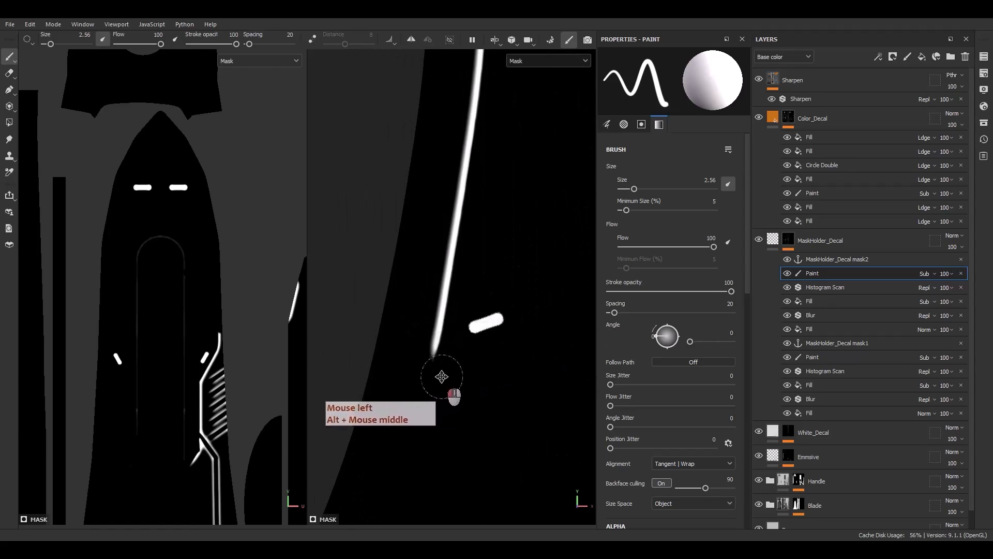
alt+middle_drag(428, 355, 462, 324)
mouse_move(462, 324)
mouse_down()
mouse_move(512, 406)
mouse_move(503, 486)
mouse_up()
alt+middle_drag(507, 497, 553, 228)
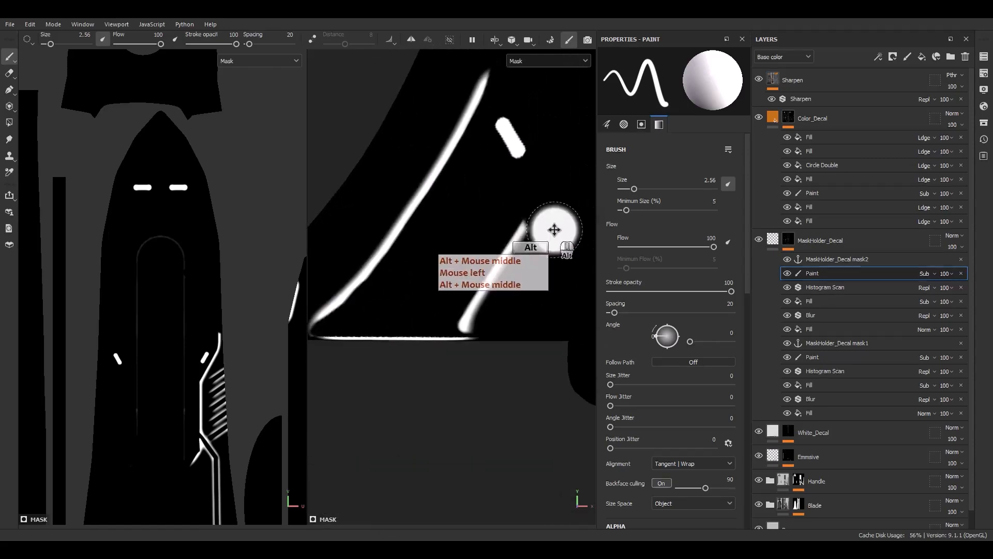
drag(553, 229, 469, 323)
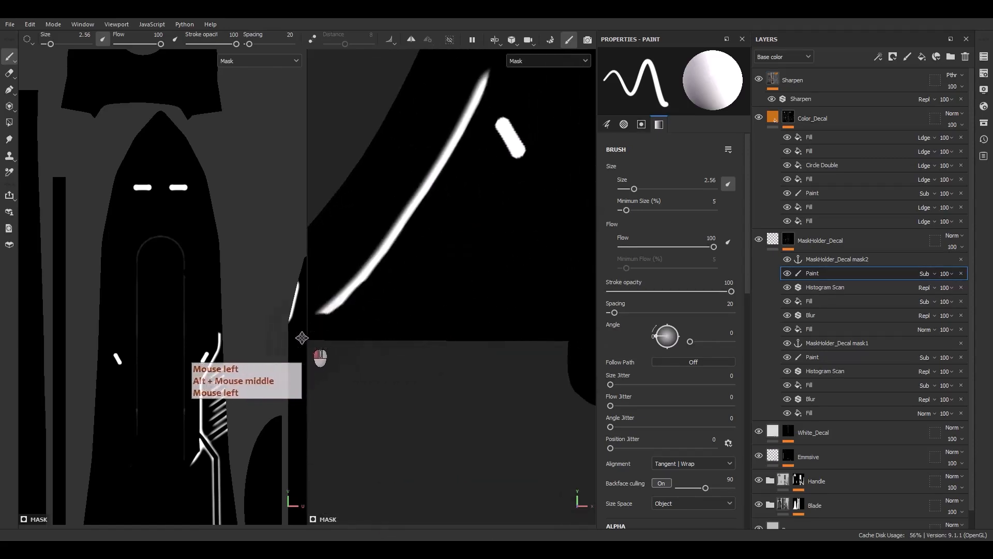
Paint out the slat panel outline and the inner groove lines along the blade's right side with a slightly larger brush.
scroll(377, 337, down, 10)
scroll(464, 190, up, 5)
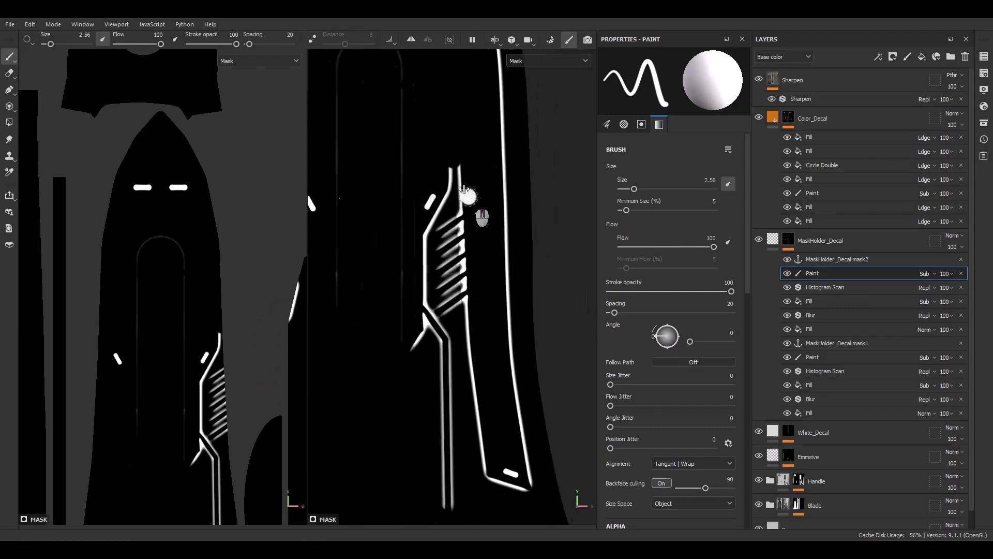
ctrl+right_drag(439, 172, 448, 171)
drag(448, 170, 468, 172)
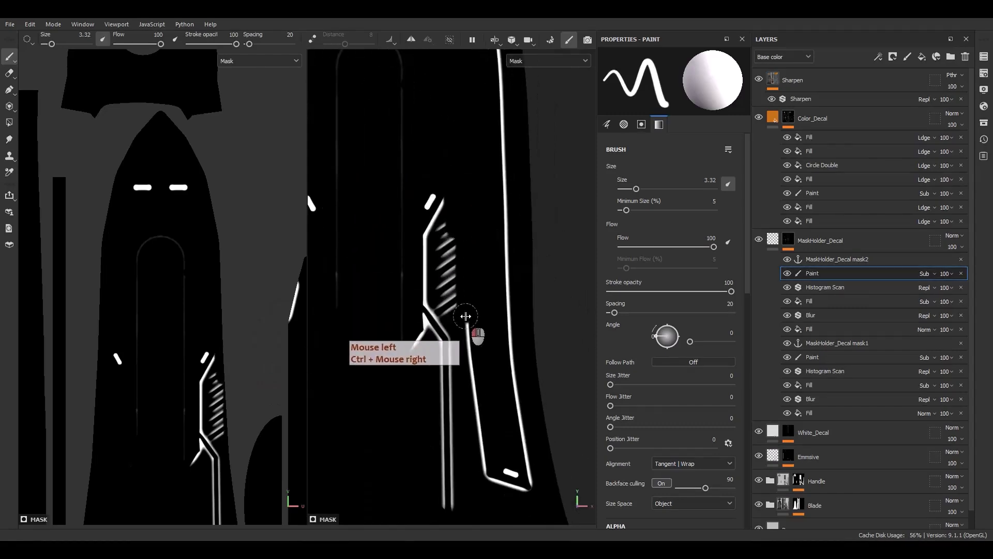
key(m)
click(461, 313)
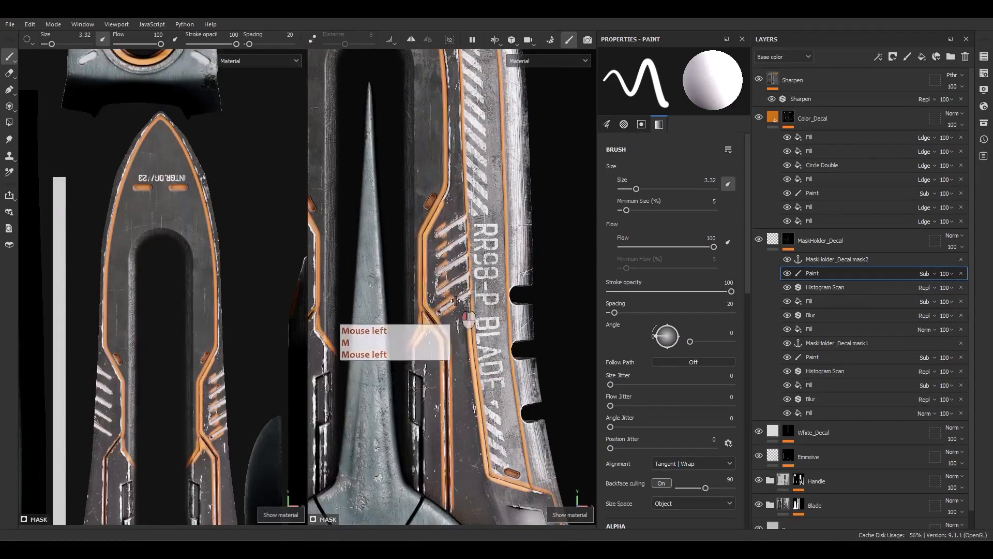
mouse_move(455, 300)
mouse_down()
mouse_move(456, 227)
mouse_move(425, 235)
mouse_move(426, 282)
mouse_move(410, 306)
mouse_up()
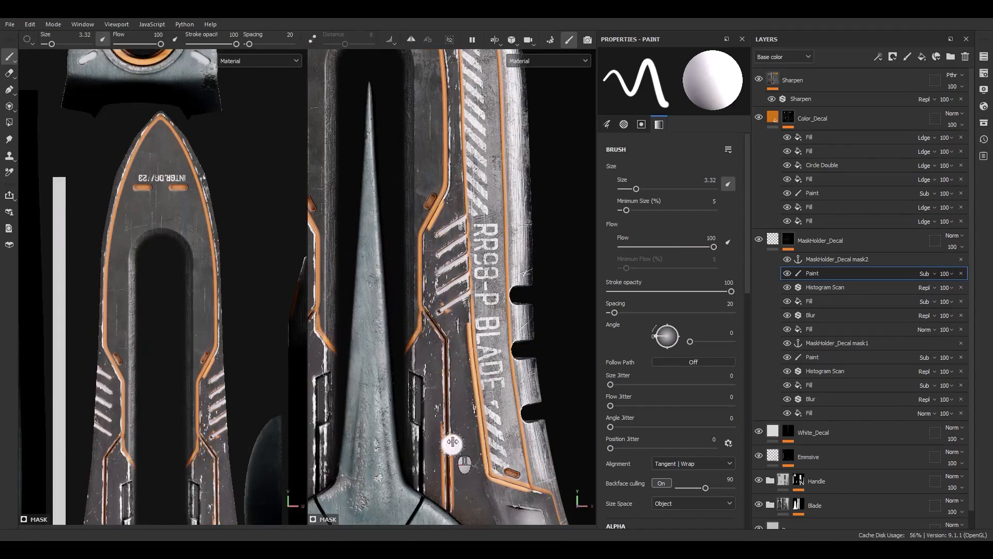
alt+middle_drag(453, 441, 421, 243)
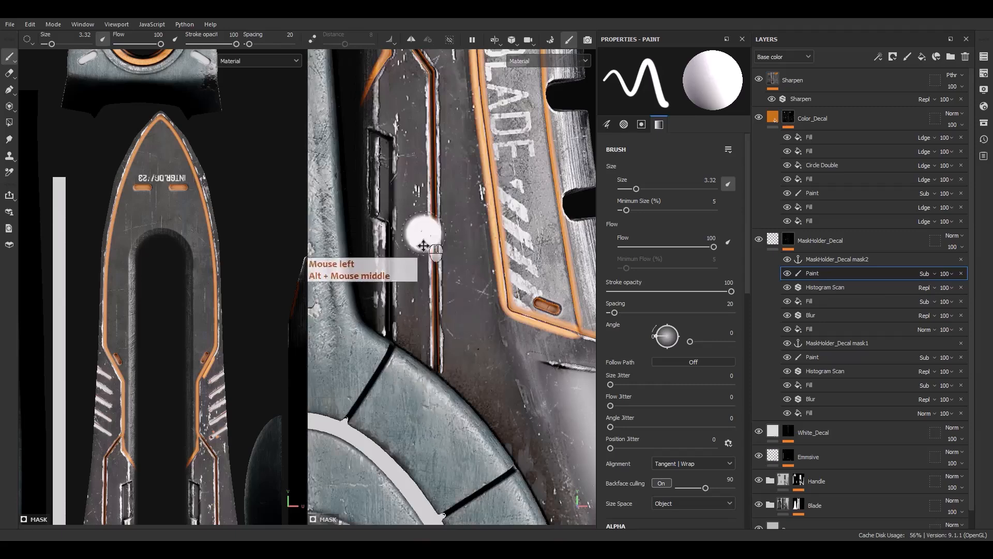
Paint out the panel, slat and base lines on the right guard wing while viewing the full material.
scroll(426, 254, down, 6)
alt+middle_drag(512, 376, 443, 321)
scroll(441, 320, up, 6)
click(458, 303)
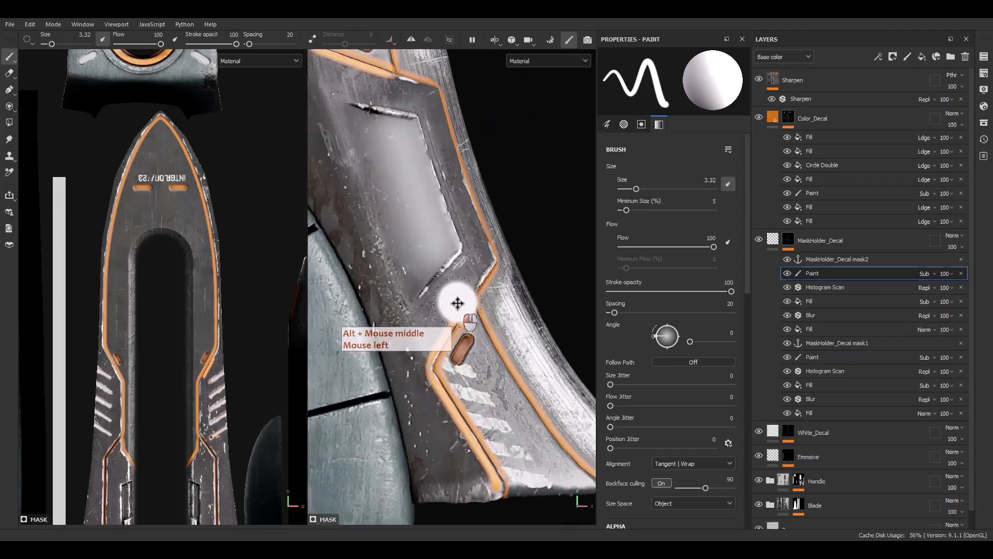
alt+middle_drag(473, 380, 316, 381)
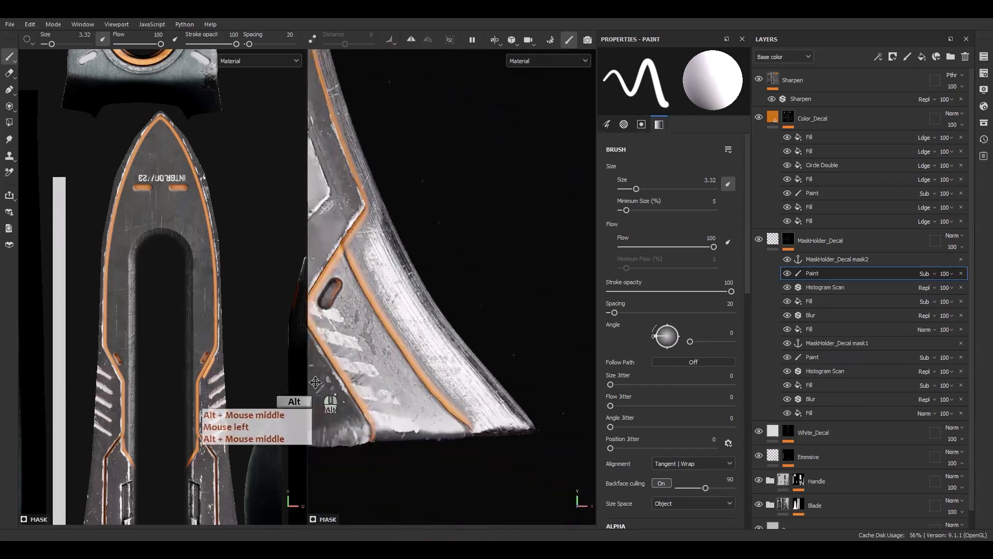
alt+drag(316, 381, 339, 436)
click(390, 429)
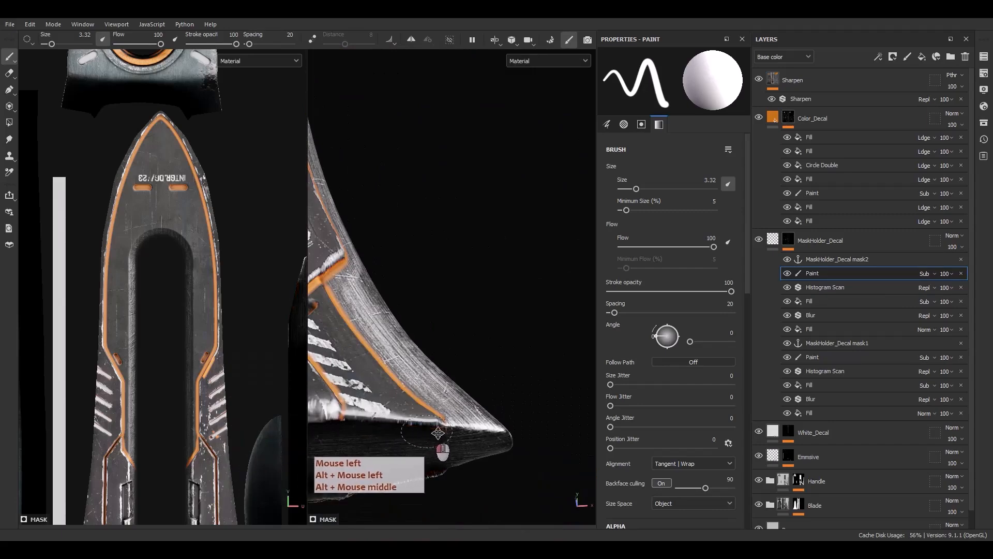
drag(438, 433, 506, 446)
scroll(432, 435, down, 5)
alt+middle_drag(445, 413, 479, 364)
alt+drag(479, 364, 424, 398)
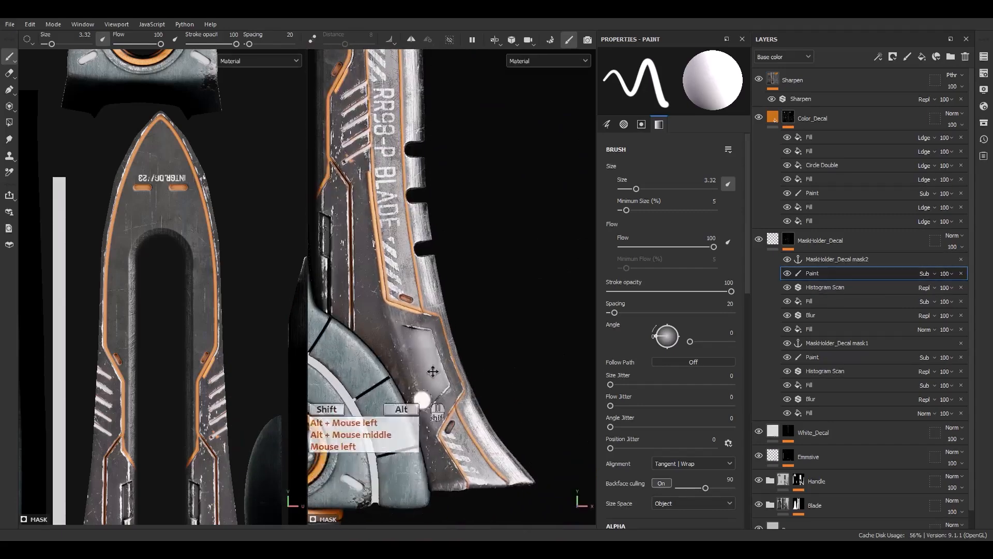
alt+middle_drag(433, 372, 456, 418)
Display the MaskHolder_Decal mask on its own and paint out the short end line at the lower end of the right outer outline.
alt+click(789, 241)
scroll(442, 355, up, 5)
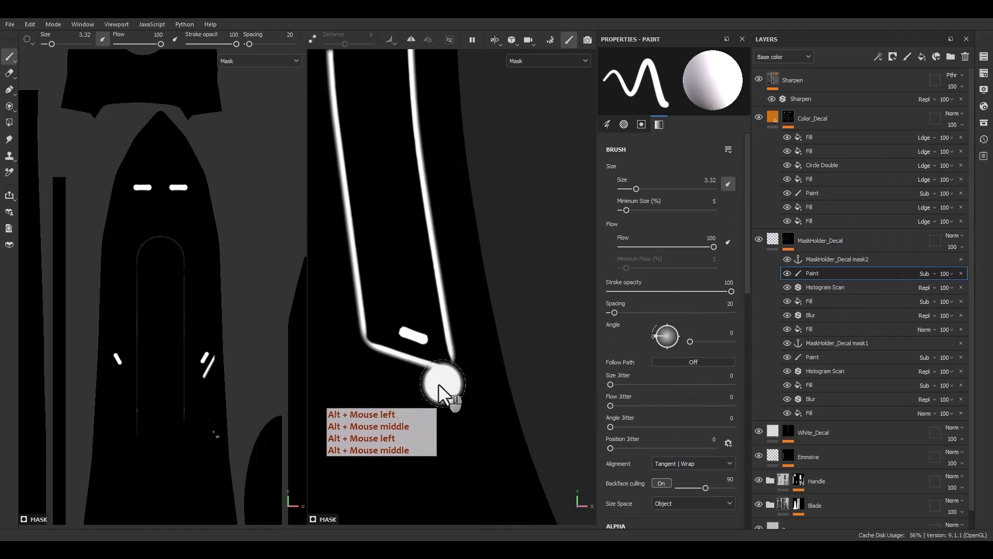
drag(438, 383, 350, 345)
scroll(368, 346, down, 5)
alt+middle_drag(381, 378, 420, 390)
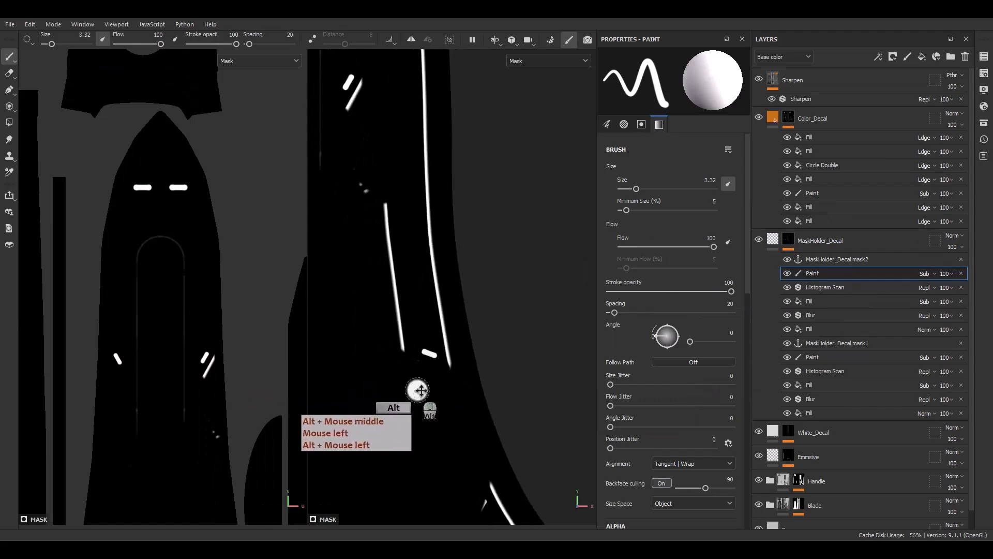
Restore the small slot shape on the right guard wing by painting it back in black with a 1.9 brush.
alt+middle_drag(464, 460, 457, 382)
scroll(474, 416, up, 5)
key(x)
ctrl+right_drag(472, 439, 455, 436)
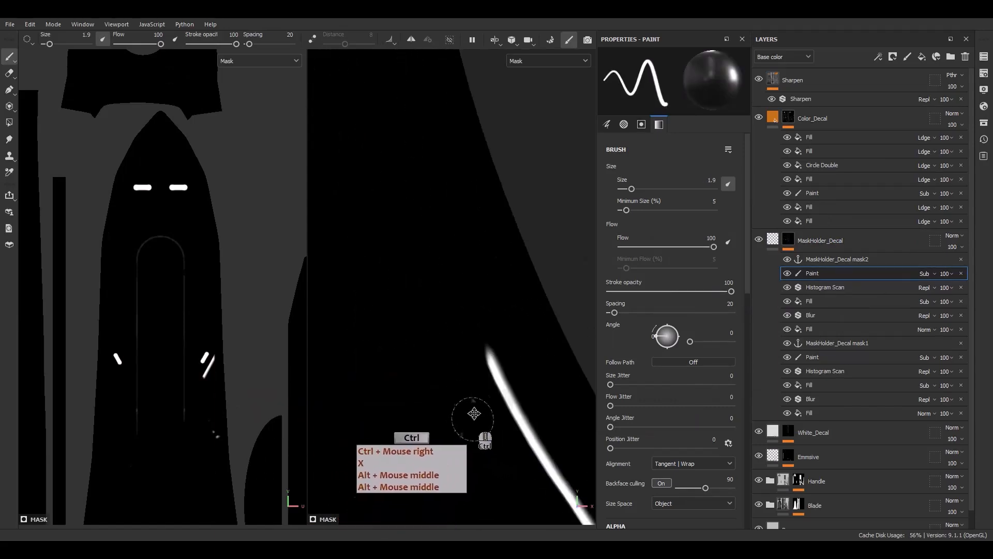
drag(468, 406, 455, 422)
alt+middle_drag(466, 437, 476, 383)
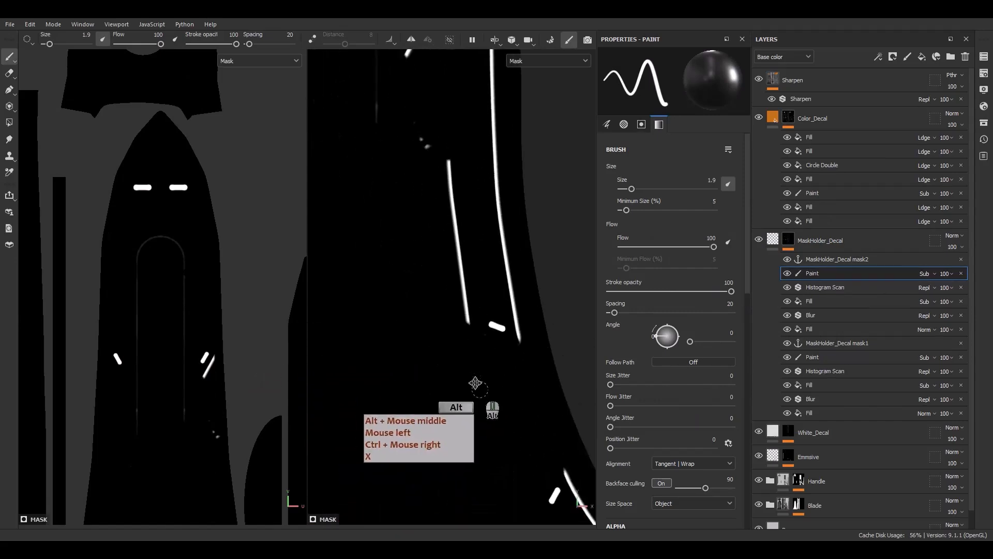
Switch the brush back to white and paint out the right inner vertical line, the stray specks and the slanted line beside the upper slot.
scroll(470, 351, up, 2)
key(x)
mouse_move(472, 334)
mouse_down()
mouse_move(462, 262)
mouse_move(495, 344)
mouse_move(445, 116)
mouse_up()
alt+middle_drag(421, 132, 422, 346)
drag(422, 341, 406, 199)
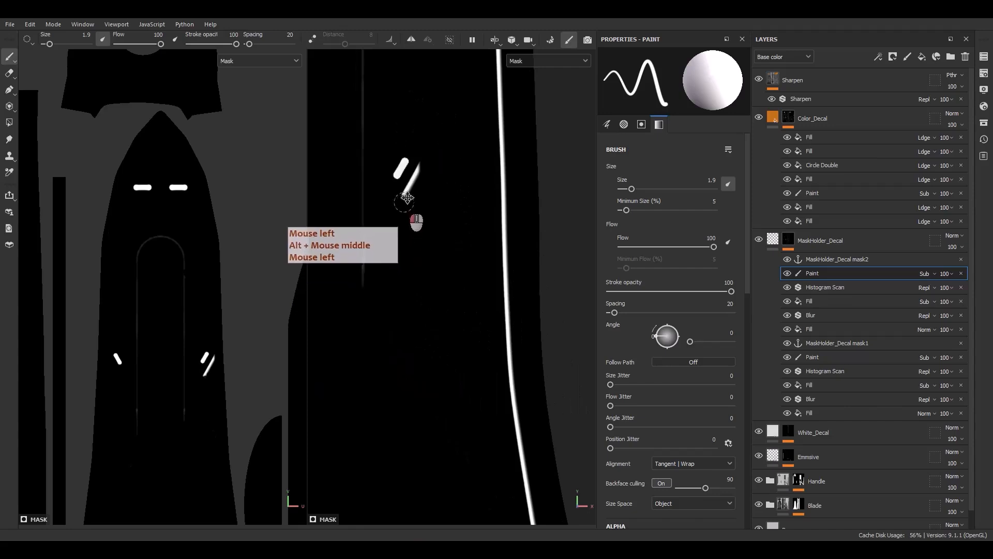
alt+middle_drag(419, 215, 392, 308)
Show all the mask2 effects in MaskHolder_Decal again and select the Color_Decal layer's fill.
scroll(396, 316, down, 5)
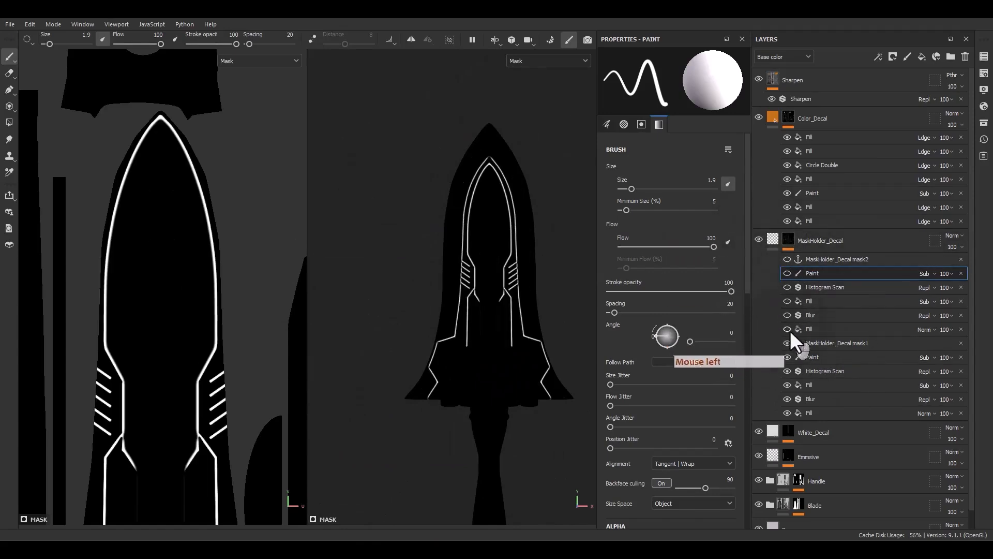
drag(788, 328, 789, 259)
click(773, 119)
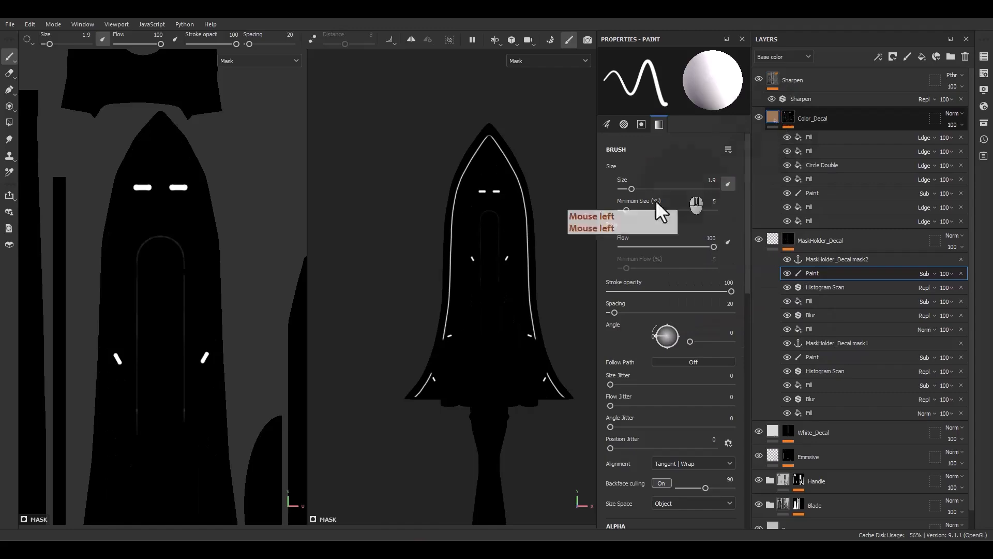
Examine the orange line decals across the blade up close and check them against the Color_Decal mask.
scroll(508, 208, up, 3)
alt+middle_drag(508, 209, 468, 244)
alt+drag(468, 243, 481, 265)
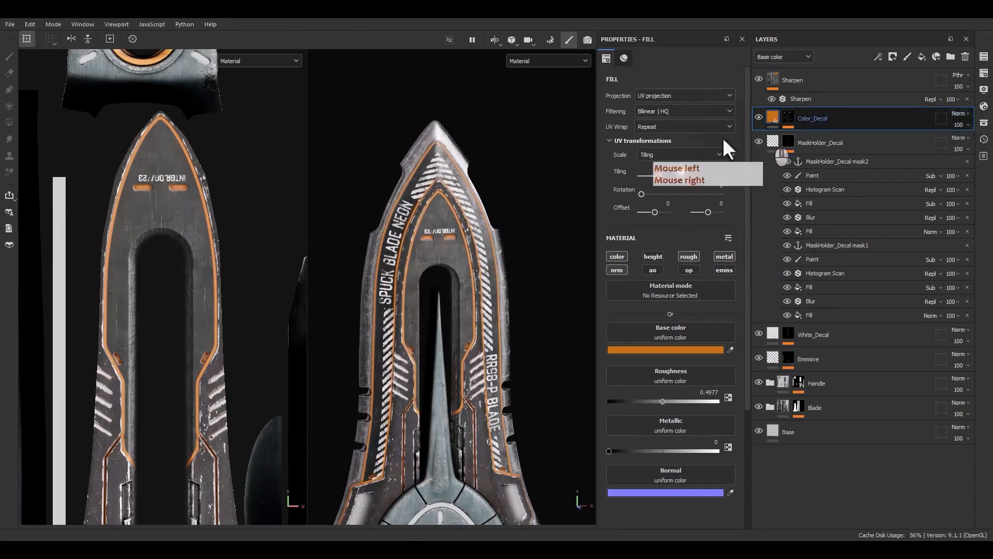
scroll(413, 227, up, 5)
alt+middle_drag(455, 362, 475, 212)
alt+drag(472, 202, 448, 171)
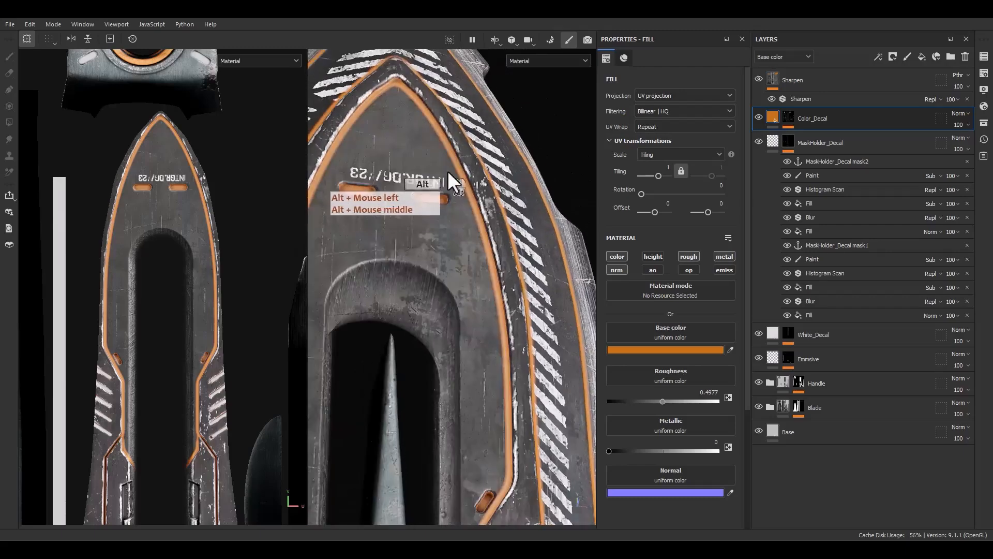
alt+middle_drag(500, 344, 509, 206)
alt+shift+drag(508, 207, 499, 278)
alt+click(787, 117)
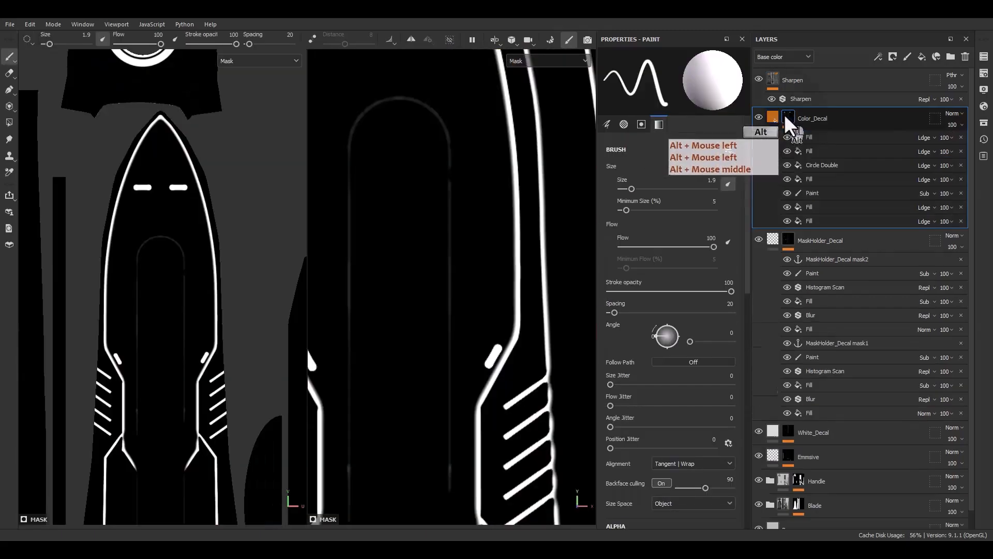
click(769, 112)
scroll(475, 291, down, 5)
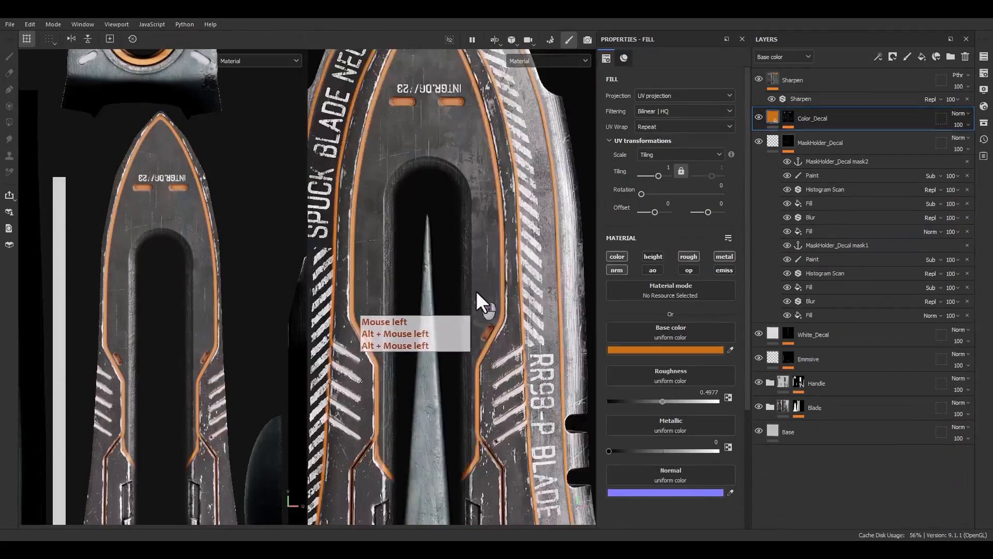
alt+middle_drag(490, 352, 476, 287)
mouse_move(477, 287)
alt+mouse_down()
mouse_move(531, 277)
mouse_move(469, 300)
alt+mouse_up()
alt+middle_drag(459, 203, 456, 373)
scroll(427, 210, up, 6)
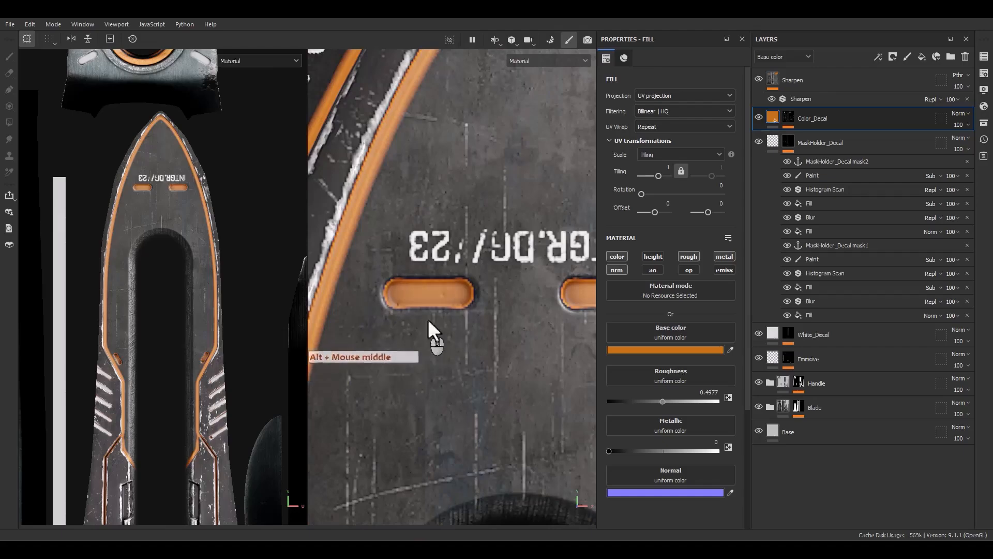
scroll(466, 326, down, 6)
alt+middle_drag(455, 332, 444, 73)
alt+right_drag(445, 72, 469, 284)
alt+middle_drag(470, 284, 519, 84)
alt+right_drag(511, 312, 415, 109)
alt+middle_drag(472, 271, 419, 394)
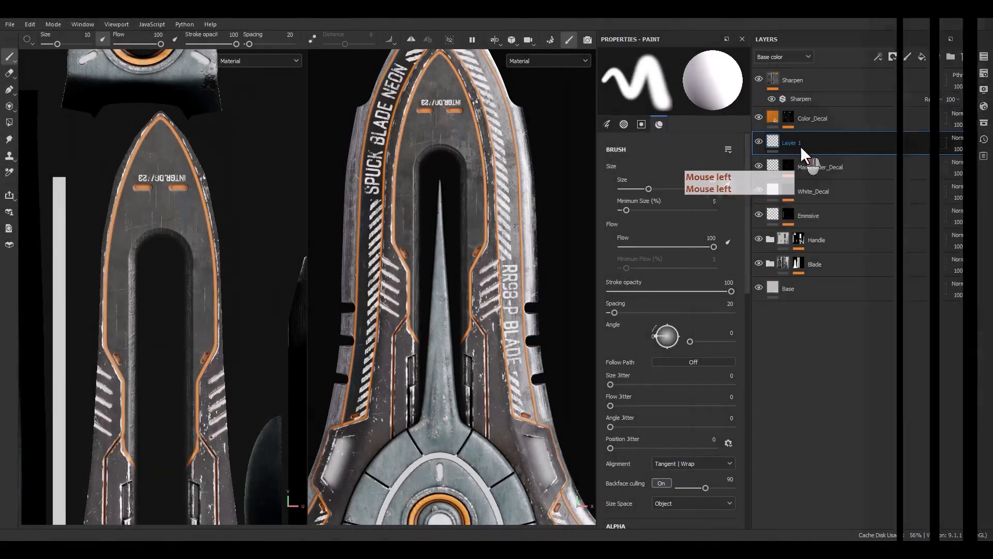
Rename the new paint layer above MaskHolder_Decal as MaskHolder_Decal_Symbol.
text(MaskHolder_Decal2)
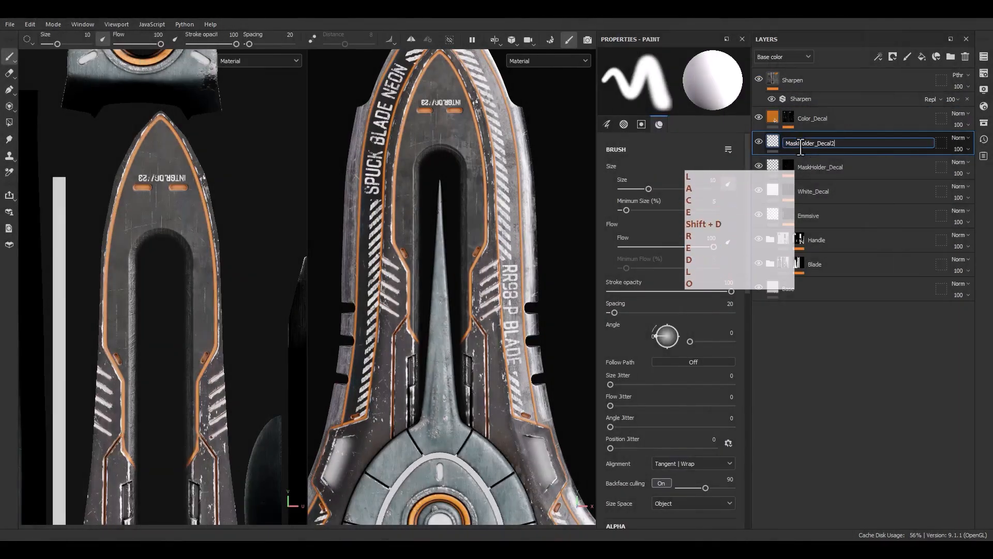
key(Return)
double_click(812, 142)
drag(830, 143, 849, 147)
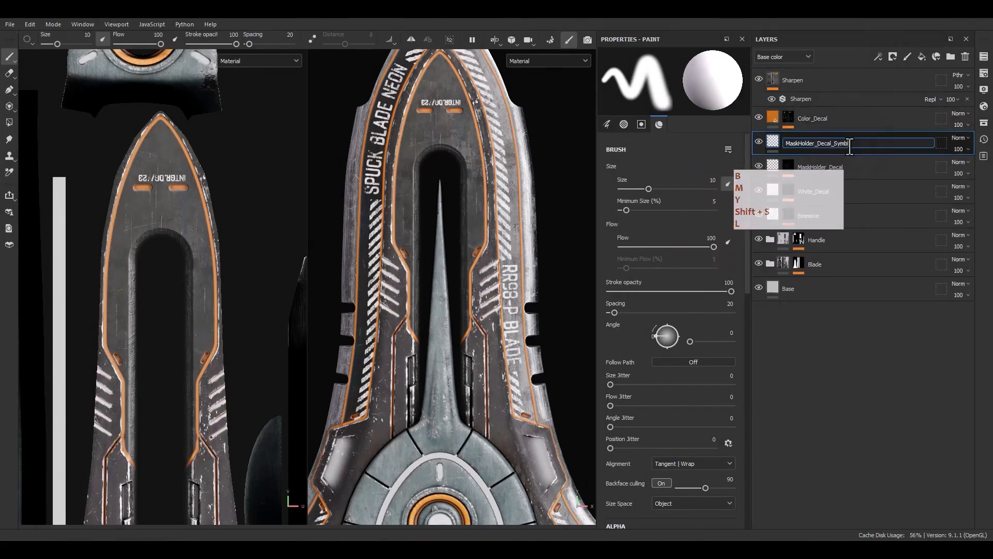
Give the MaskHolder_Decal_Symbol layer a black mask and add a fill effect to that mask.
right_click(849, 145)
click(855, 109)
right_click(786, 138)
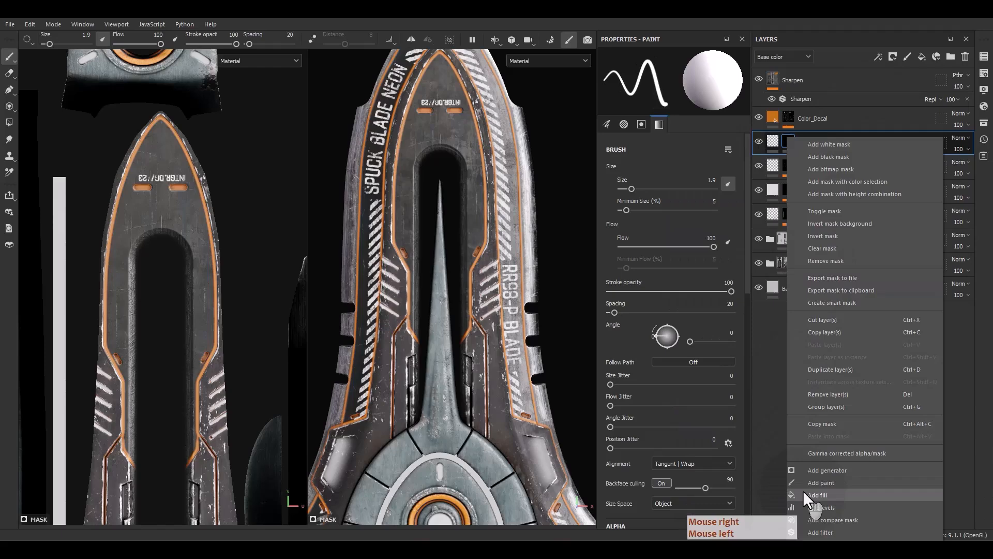
click(804, 493)
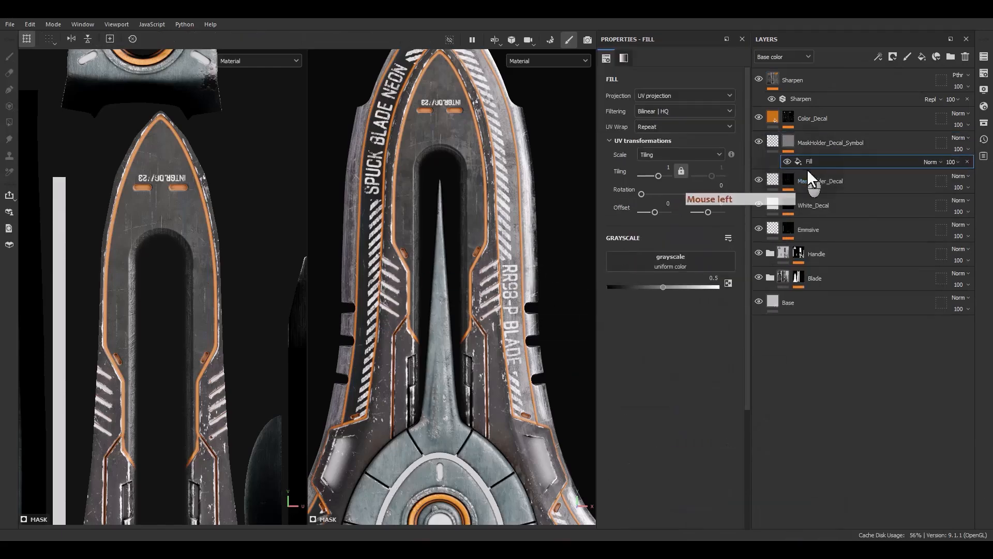
Search the assets for "dots" and assign Square Dots to the mask fill's grayscale.
click(984, 123)
drag(951, 114, 524, 124)
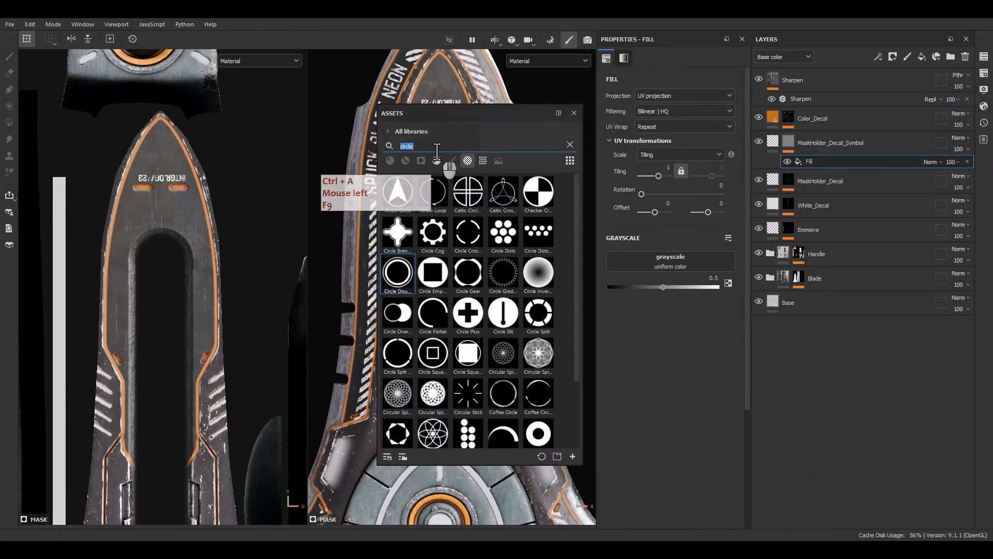
text(dots)
drag(466, 236, 700, 265)
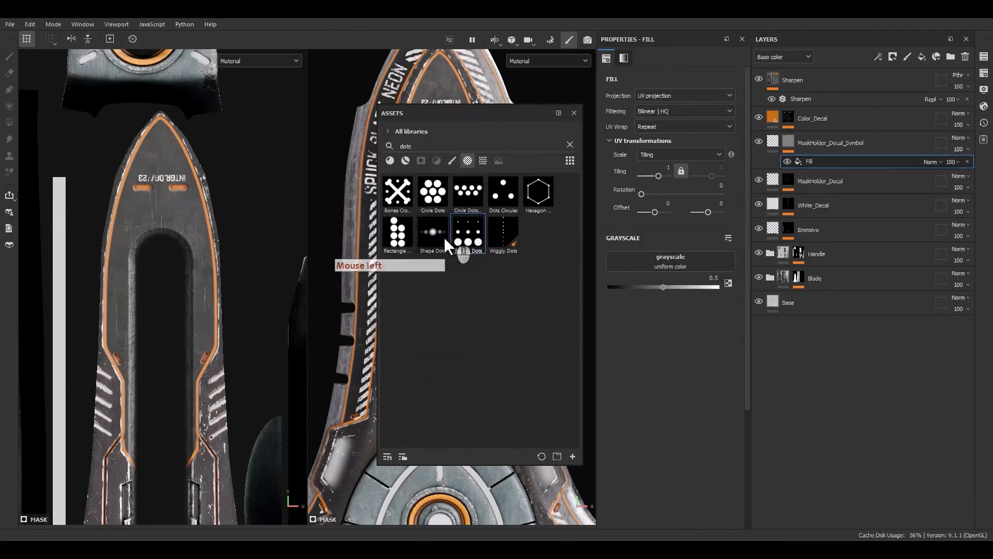
drag(455, 235, 682, 264)
click(574, 113)
Set the Square Dots fill's UV wrap to None, then scale it down and move it near the blade's tip.
click(657, 128)
click(662, 138)
scroll(263, 222, down, 6)
alt+middle_drag(267, 224, 213, 266)
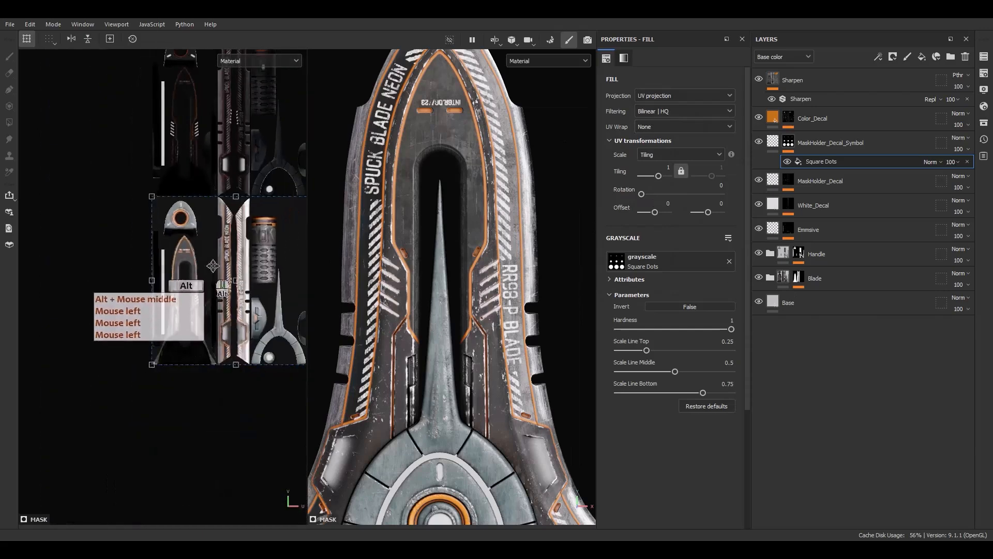
ctrl+shift+drag(151, 196, 149, 232)
scroll(235, 277, up, 3)
ctrl+shift+drag(168, 181, 131, 295)
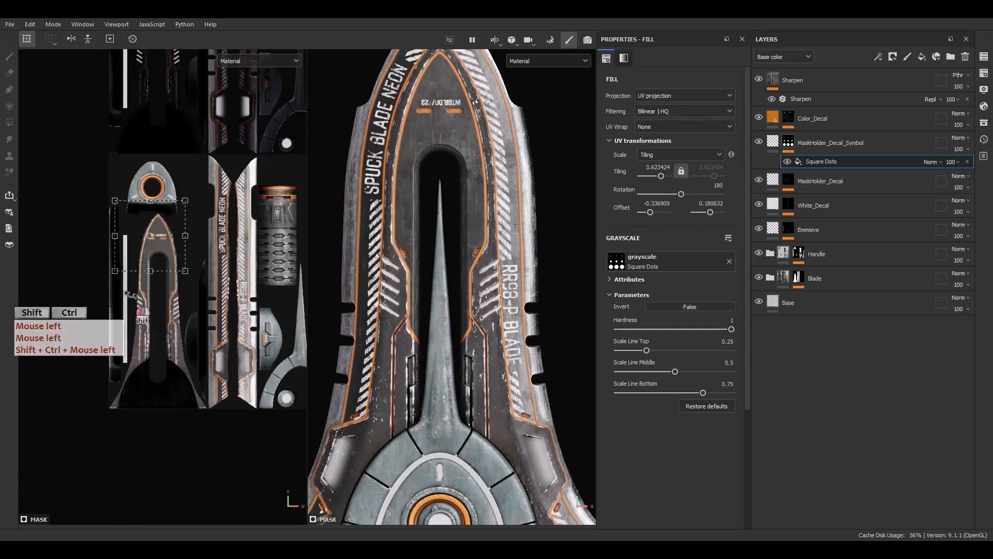
scroll(147, 222, up, 4)
ctrl+shift+drag(236, 178, 221, 304)
scroll(179, 267, up, 4)
ctrl+shift+drag(250, 244, 143, 234)
scroll(184, 304, up, 4)
Add a fill effect to the MaskHolder_Decal_Symbol layer's content with only the color channel active.
click(774, 144)
right_click(775, 146)
click(802, 265)
alt+click(612, 258)
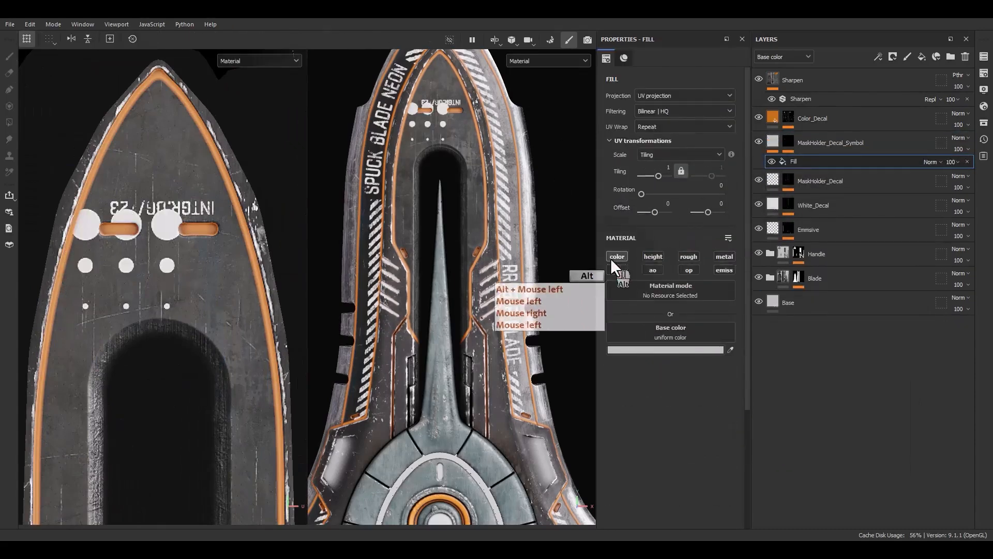
Shrink the Square Dots mask fill to fit beneath the left orange slot and set its Scale Line Bottom to 0.61.
click(788, 142)
click(812, 162)
scroll(185, 229, up, 4)
ctrl+shift+drag(110, 258, 109, 258)
scroll(97, 261, up, 3)
drag(105, 265, 87, 244)
alt+middle_drag(116, 310, 142, 299)
drag(701, 393, 688, 392)
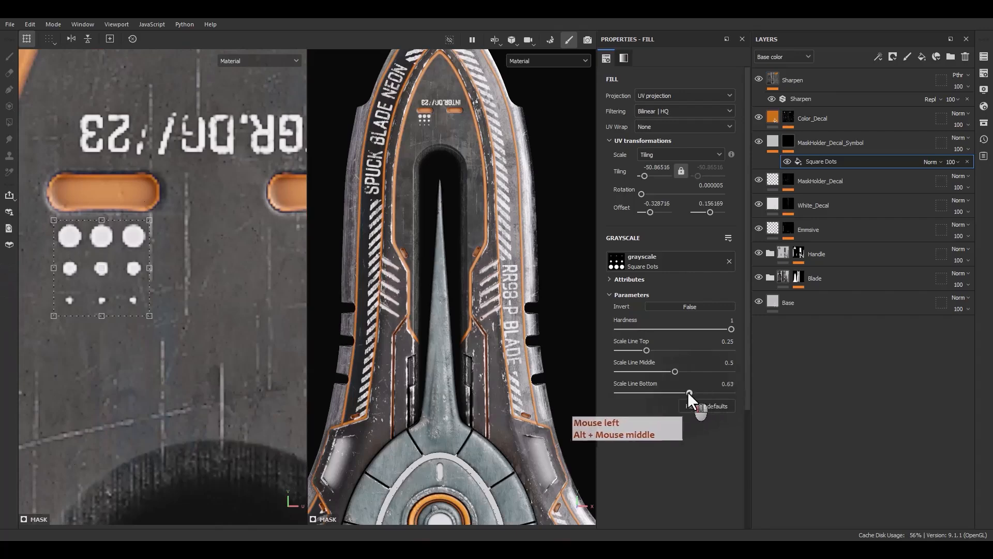
Duplicate the Square Dots fill and align the copy beneath the right orange slot.
click(874, 163)
key(ctrl+d)
scroll(116, 263, down, 1)
drag(115, 263, 313, 263)
alt+middle_drag(215, 271, 133, 268)
scroll(217, 266, up, 2)
shift+drag(239, 260, 222, 259)
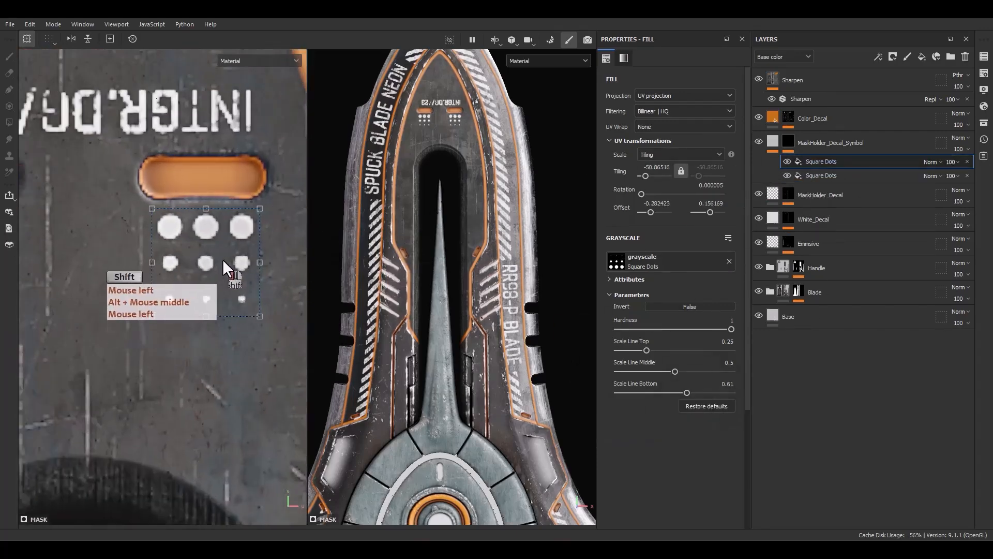
Duplicate the Square Dots mask fill and replace the copy's grayscale image with the Arrow Border Cut asset.
key(ctrl+d)
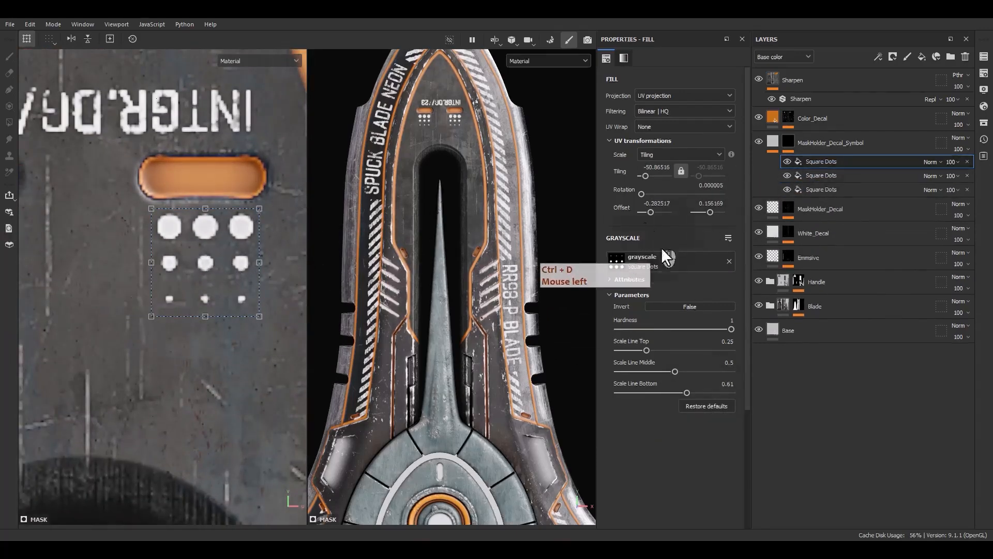
click(984, 122)
drag(882, 127, 460, 137)
drag(386, 170, 355, 169)
text(arow )
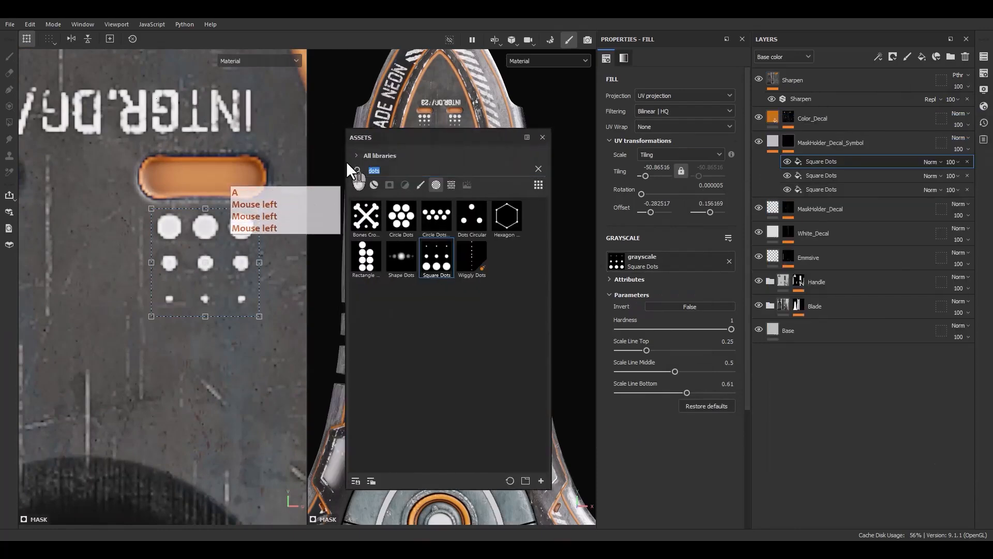
text(bord)
click(401, 170)
key(ctrl+a)
text(arrow bor)
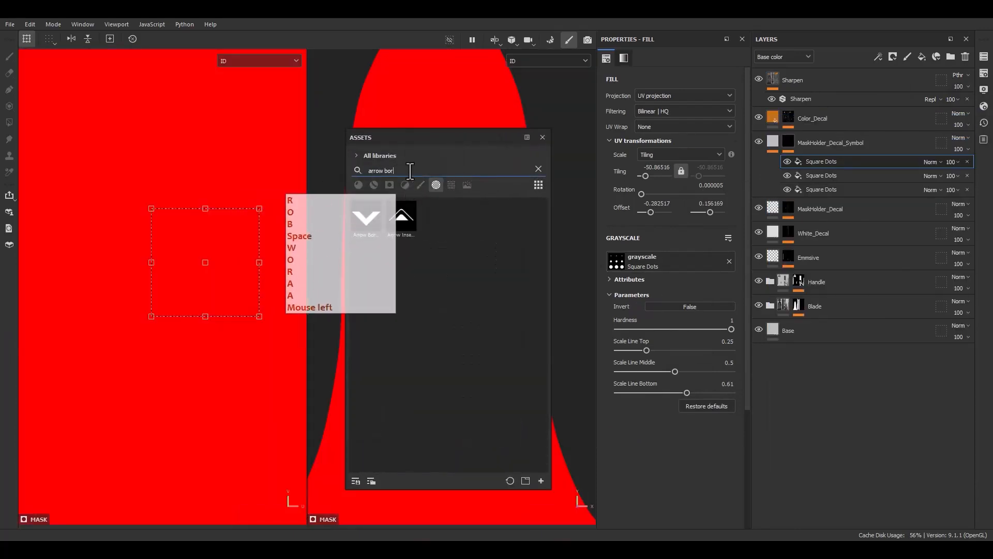
drag(366, 218, 823, 162)
key(m)
click(543, 137)
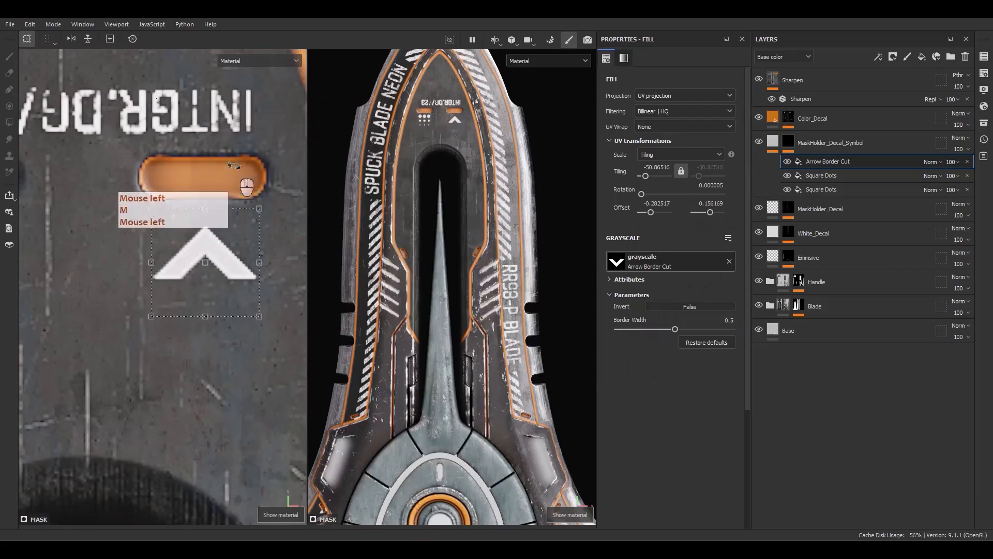
Set the blend mode of the Arrow Border Cut fill and both Square Dots fills to Linear Dodge.
click(931, 176)
click(938, 274)
click(931, 190)
click(938, 288)
click(931, 162)
click(939, 260)
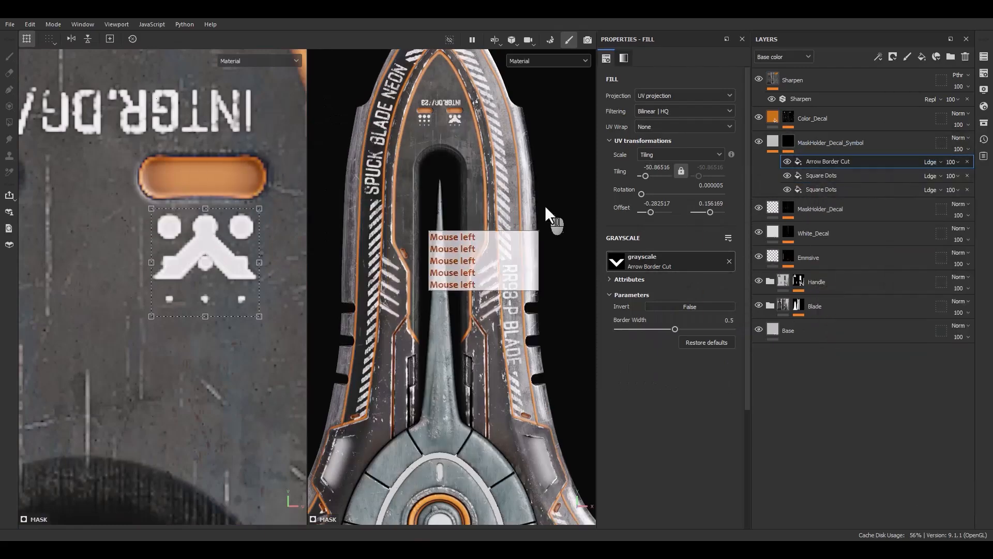
Shrink the arrow to a tiling of about -103, rotate it to about 57°, and place it beside the blade's right inner orange slot.
scroll(254, 251, down, 4)
drag(227, 262, 263, 324)
scroll(261, 322, down, 5)
alt+middle_drag(257, 313, 228, 155)
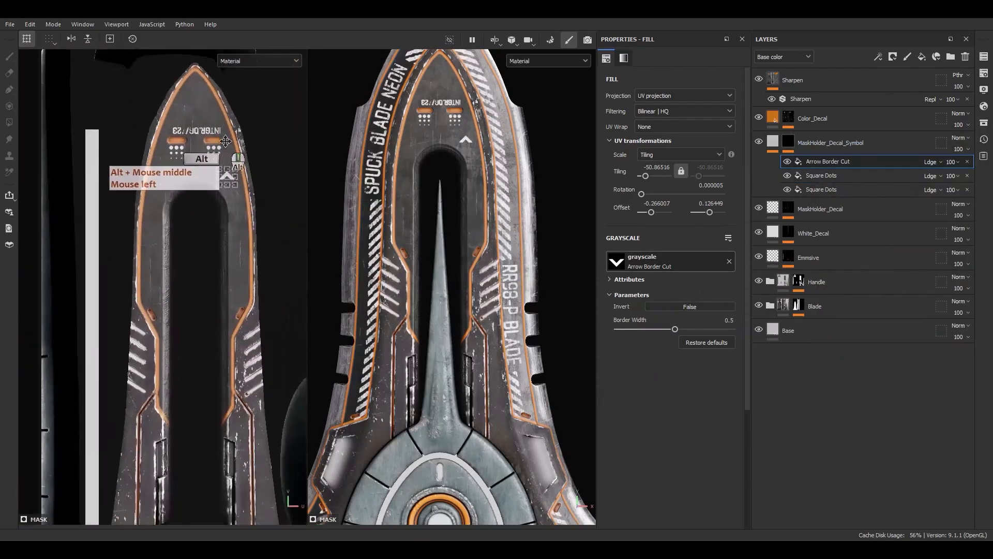
scroll(241, 163, up, 5)
drag(240, 194, 273, 391)
alt+middle_drag(273, 392, 264, 153)
drag(261, 150, 257, 296)
scroll(253, 258, up, 5)
shift+drag(300, 334, 248, 281)
scroll(251, 286, up, 2)
ctrl+shift+drag(171, 256, 179, 308)
drag(194, 344, 208, 355)
drag(230, 310, 224, 341)
scroll(203, 413, up, 3)
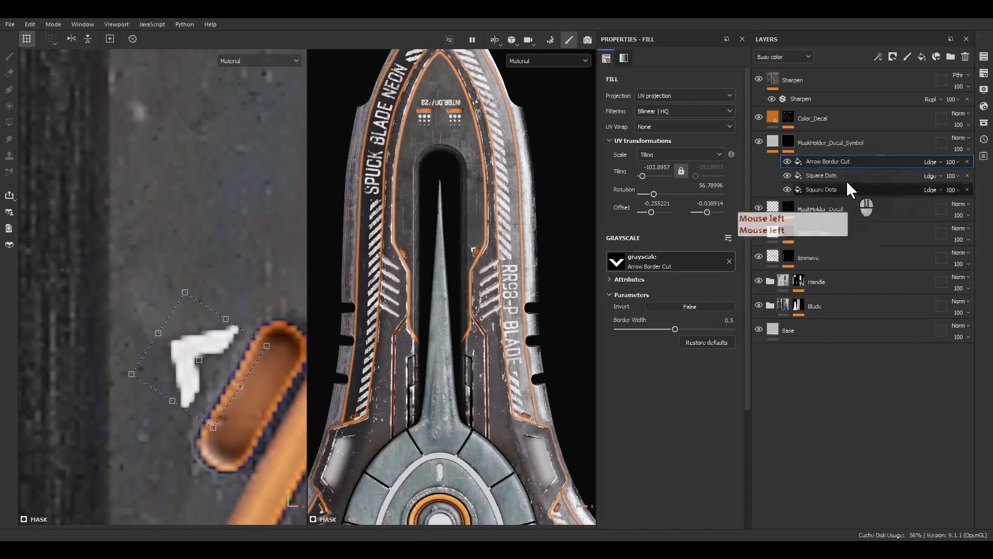
Duplicate the arrow fill and move the copy across to the blade's left inner orange slot.
click(828, 161)
key(ctrl+d)
scroll(277, 363, down, 5)
alt+middle_drag(281, 364, 280, 330)
scroll(264, 331, up, 2)
drag(256, 335, 2, 345)
alt+middle_drag(51, 344, 207, 310)
scroll(199, 303, up, 4)
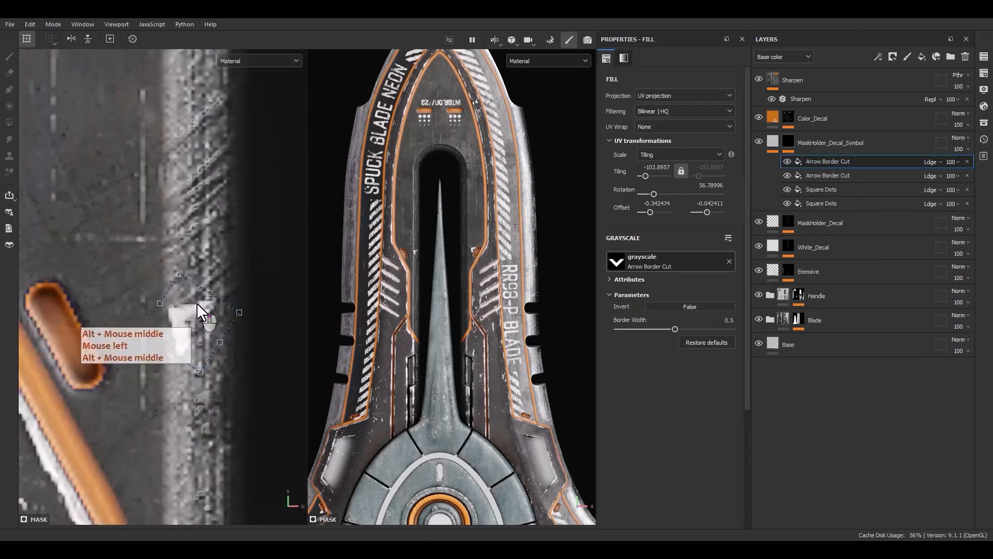
Rotate the copied arrow to about 300° and align it beside the left inner orange slot.
drag(198, 301, 133, 287)
drag(177, 260, 127, 383)
scroll(128, 318, up, 1)
drag(127, 316, 118, 318)
scroll(118, 319, down, 5)
alt+middle_drag(155, 331, 166, 280)
scroll(49, 284, up, 5)
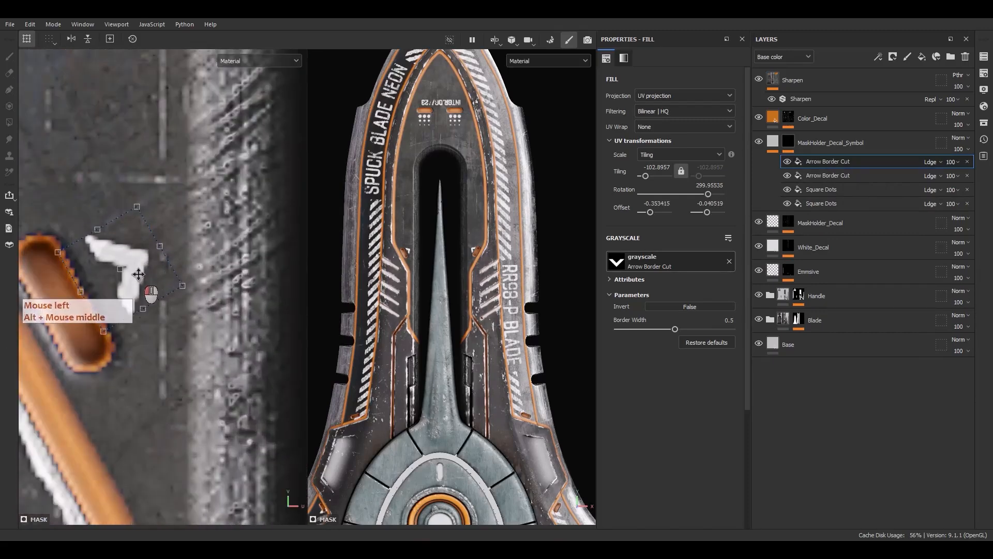
scroll(123, 231, down, 4)
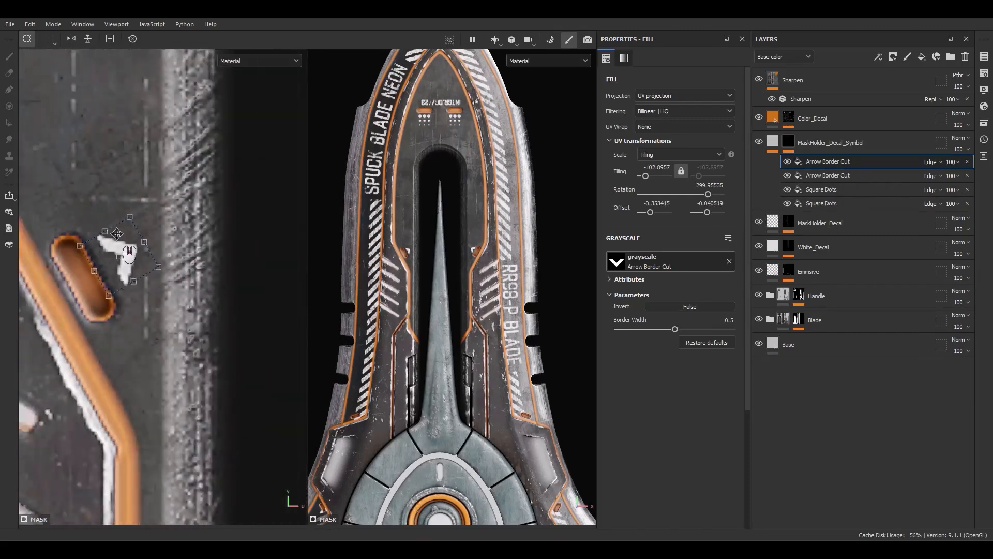
scroll(127, 263, up, 4)
drag(141, 248, 144, 244)
scroll(148, 246, down, 1)
scroll(149, 245, down, 5)
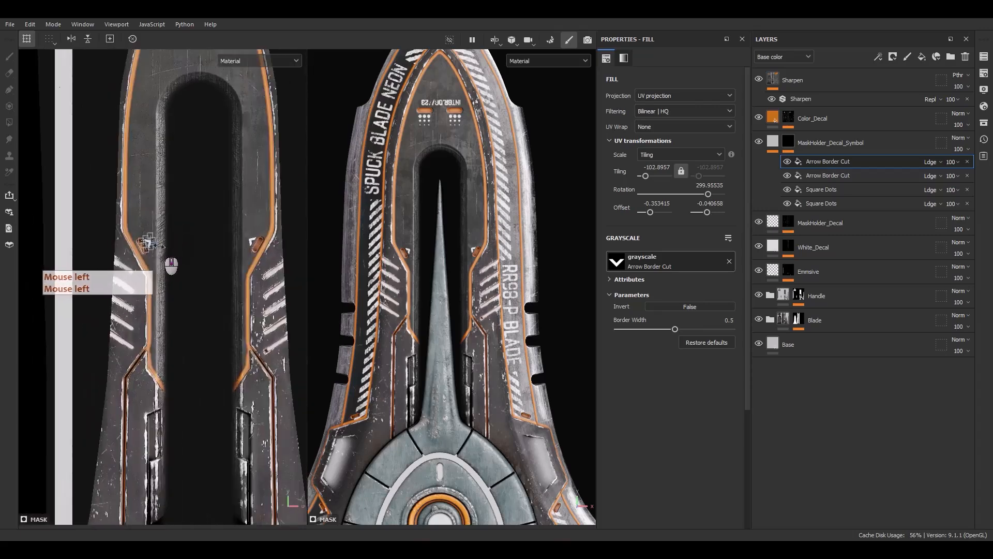
Set the Border Width of both Arrow Border Cut fills to 0.3.
scroll(196, 228, up, 5)
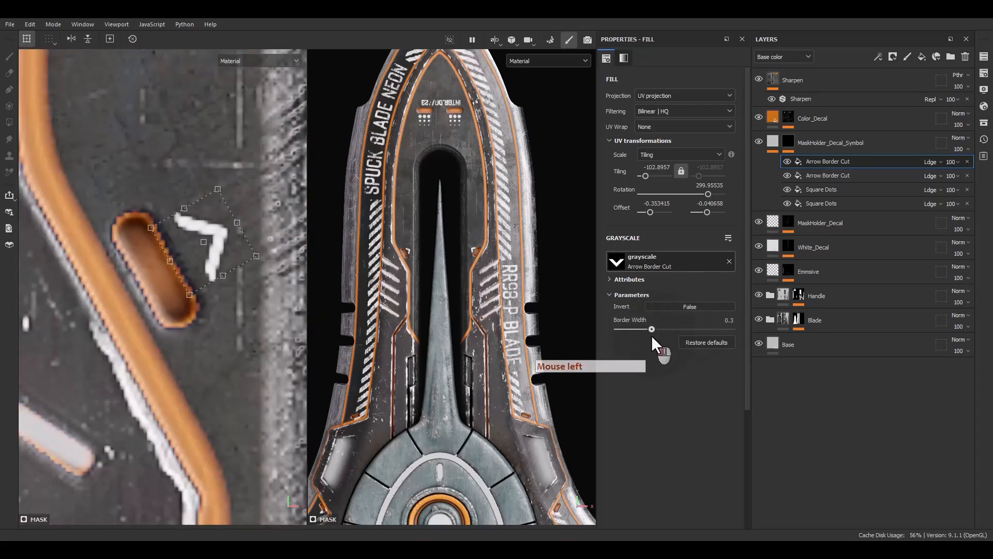
click(837, 176)
double_click(727, 320)
text(.3)
key(Return)
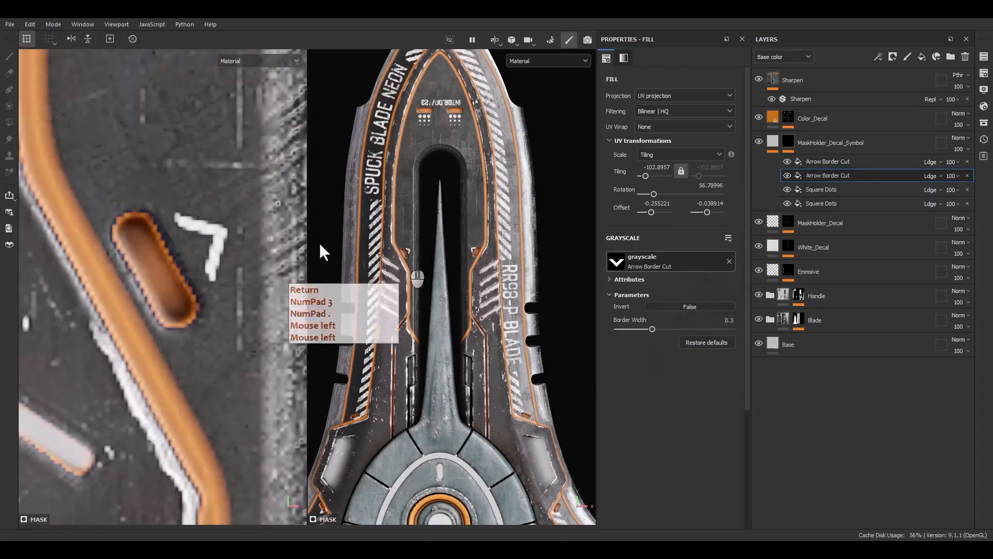
Duplicate the arrow fill, then shrink, rotate and place the copy above the orange slot ending the SPUCK BLADE NEON stripes.
click(830, 163)
click(830, 163)
key(ctrl+d)
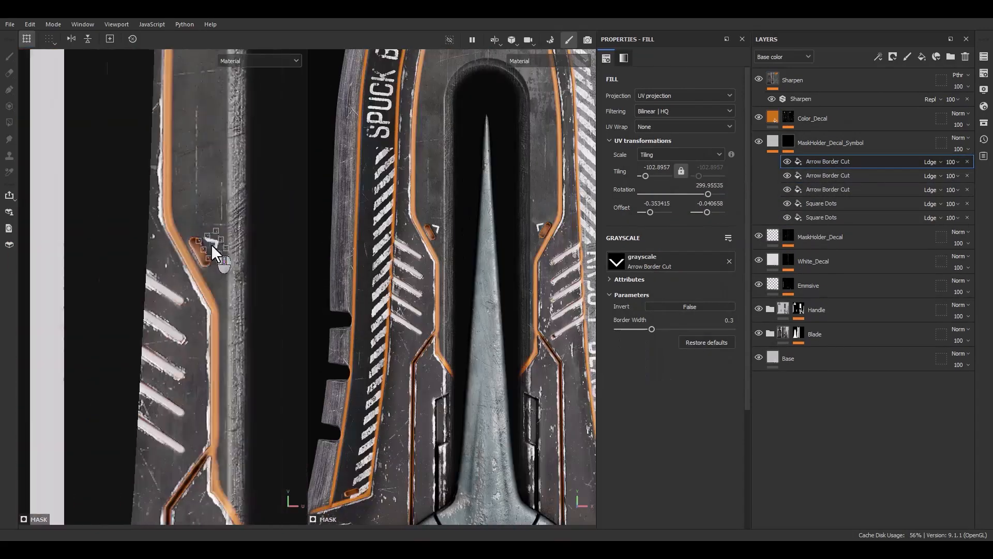
alt+middle_drag(211, 244, 202, 190)
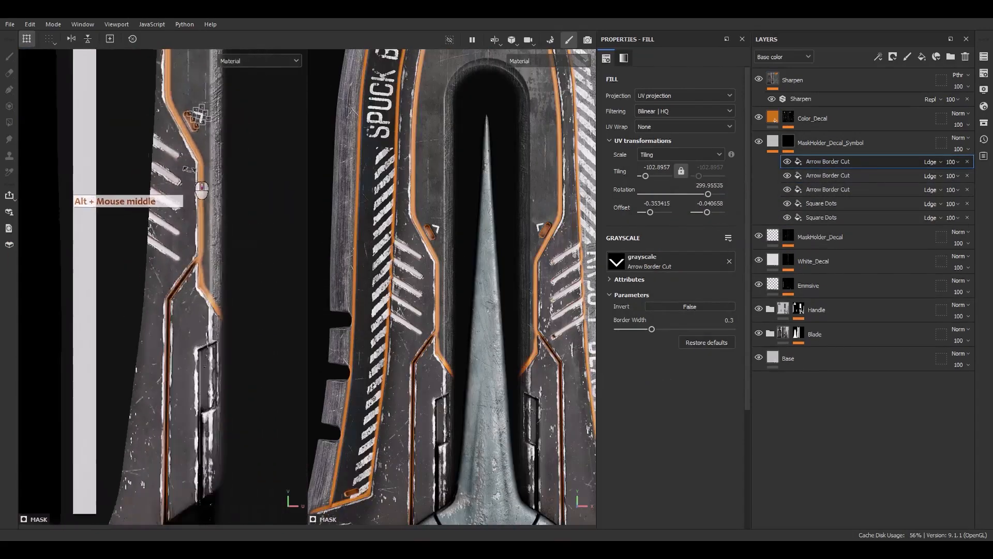
scroll(201, 117, up, 3)
scroll(186, 222, down, 8)
drag(200, 117, 289, 271)
scroll(250, 265, up, 5)
scroll(296, 269, up, 5)
scroll(259, 268, up, 2)
scroll(272, 286, up, 2)
scroll(190, 284, down, 4)
scroll(230, 295, up, 3)
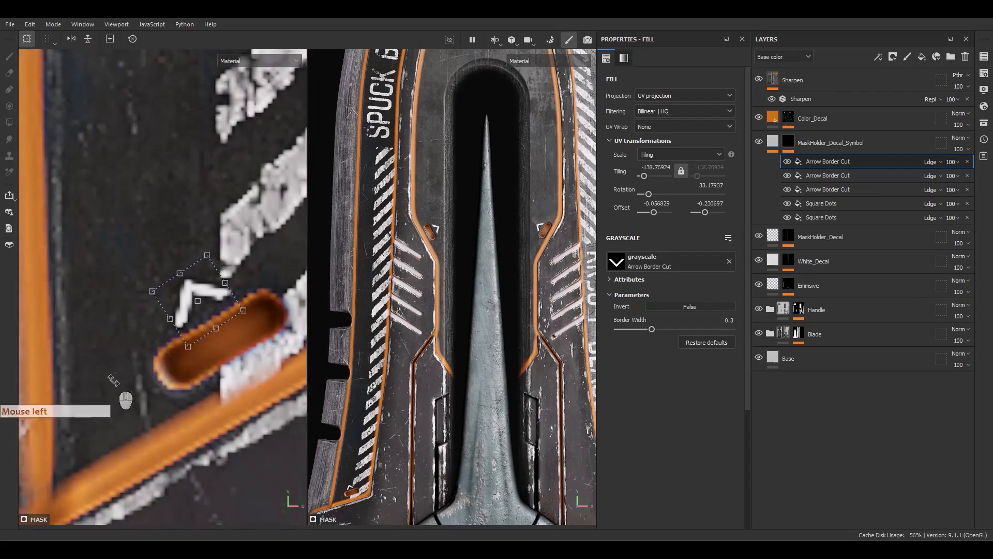
Set the copied arrow's tiling to 140 and rotate it to about 211° so it points away from the slot.
click(651, 171)
text(140)
key(Return)
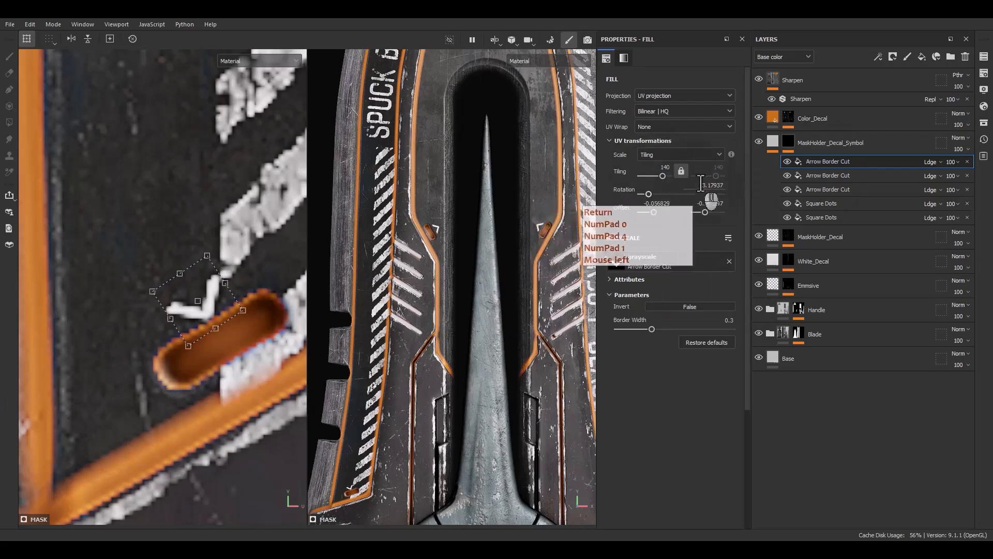
key(Return)
drag(251, 239, 203, 369)
scroll(209, 321, down, 5)
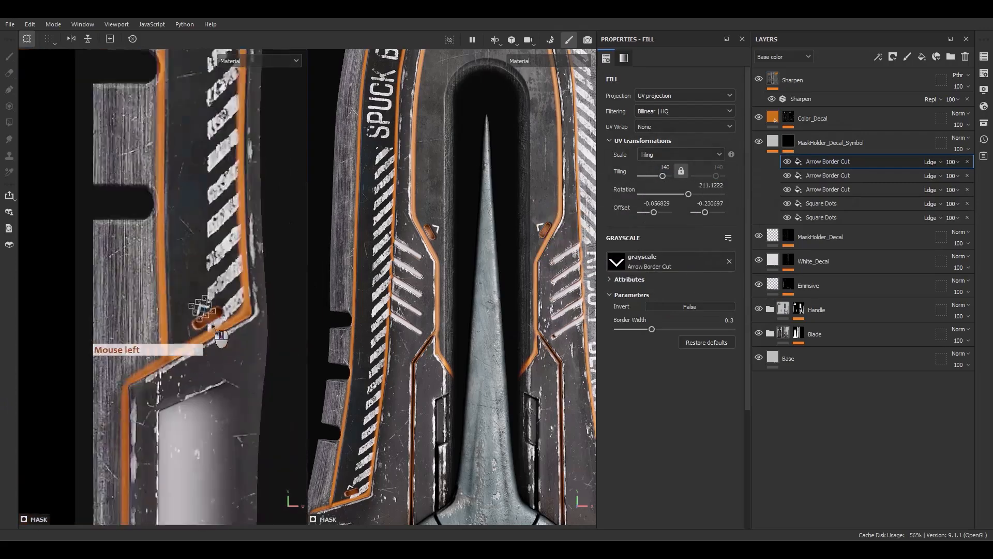
Duplicate this arrow fill and move the copy down to the orange slot on the blade's lower left wing.
alt+middle_drag(209, 319, 212, 181)
alt+middle_drag(213, 298, 222, 153)
double_click(824, 163)
key(ctrl+d)
alt+middle_drag(214, 119, 218, 207)
scroll(220, 171, up, 4)
alt+middle_drag(220, 129, 223, 147)
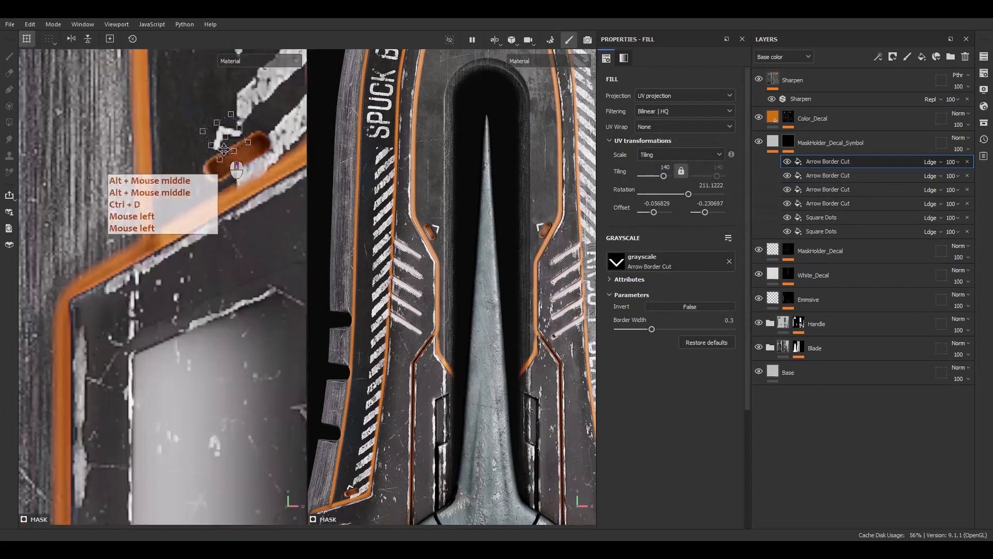
drag(223, 147, 197, 446)
alt+middle_drag(244, 345, 262, 63)
scroll(259, 73, down, 3)
drag(248, 97, 232, 507)
alt+middle_drag(232, 507, 210, 321)
Rotate the copied arrow to about 328° and align it beneath the lower left wing's orange slot.
scroll(207, 331, up, 5)
drag(204, 339, 181, 287)
scroll(207, 326, up, 3)
drag(227, 331, 248, 310)
scroll(217, 343, down, 3)
scroll(444, 357, down, 5)
alt+middle_drag(443, 367, 501, 257)
scroll(496, 259, up, 3)
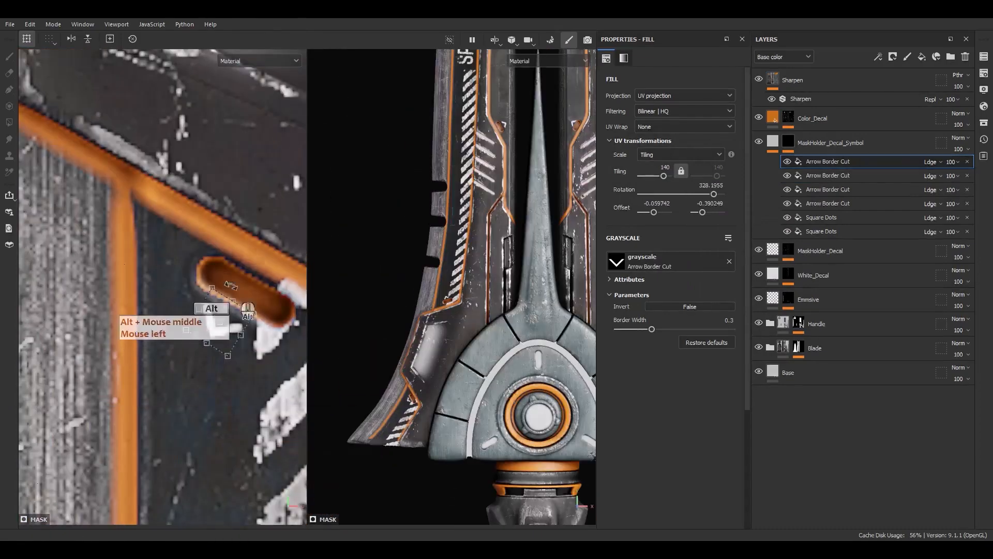
alt+middle_drag(234, 291, 220, 294)
Duplicate the arrow fill and move the copy across to the orange slot on the lower right wing.
alt+right_drag(220, 290, 191, 170)
alt+right_drag(192, 171, 164, 78)
alt+middle_drag(164, 78, 151, 159)
alt+right_drag(151, 160, 135, 108)
click(820, 165)
key(ctrl+d)
scroll(181, 352, up, 4)
alt+middle_drag(171, 393, 92, 318)
drag(92, 318, 308, 313)
alt+middle_drag(308, 313, 149, 285)
Rotate the copied arrow to about 31° and align it beneath the lower right wing's orange slot.
scroll(155, 293, up, 3)
drag(139, 274, 251, 301)
alt+middle_drag(248, 303, 209, 305)
drag(258, 310, 228, 284)
scroll(242, 256, up, 2)
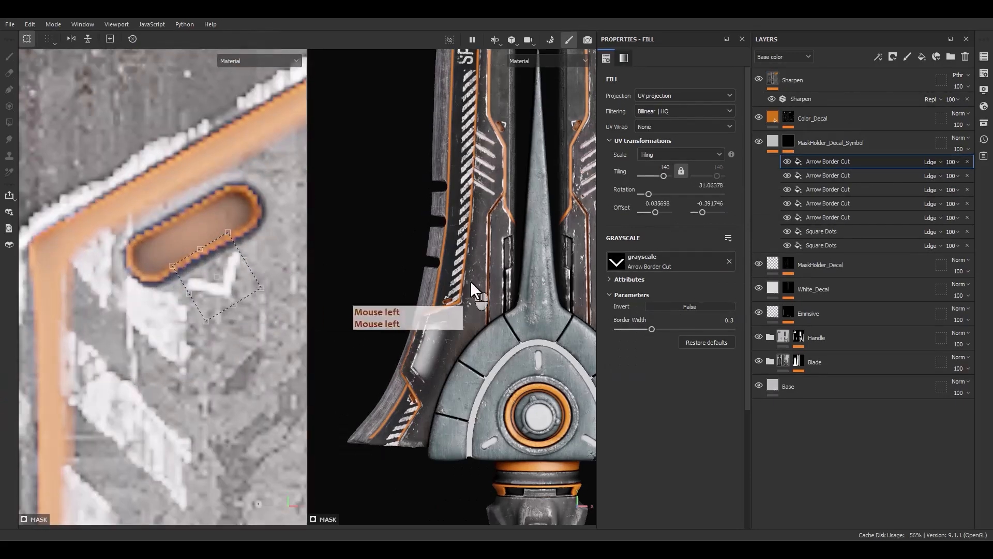
Duplicate the arrow fill and move the copy up to the orange slot ending the RR98-P BLADE stripes.
alt+middle_drag(470, 281, 414, 280)
click(828, 162)
key(ctrl+d)
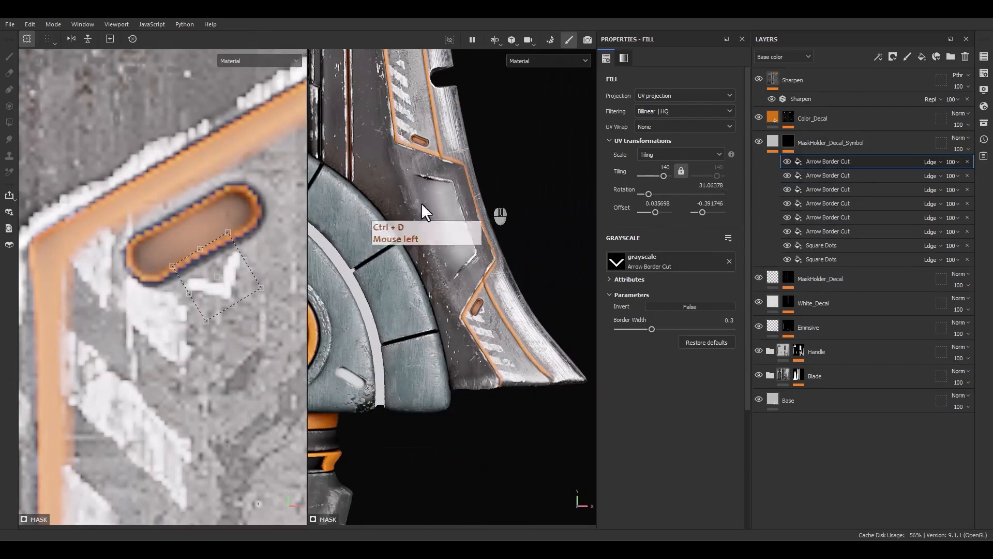
scroll(223, 282, down, 4)
alt+middle_drag(222, 290, 217, 398)
drag(217, 398, 208, 93)
alt+middle_drag(208, 94, 192, 489)
drag(182, 425, 201, 90)
alt+middle_drag(200, 90, 198, 221)
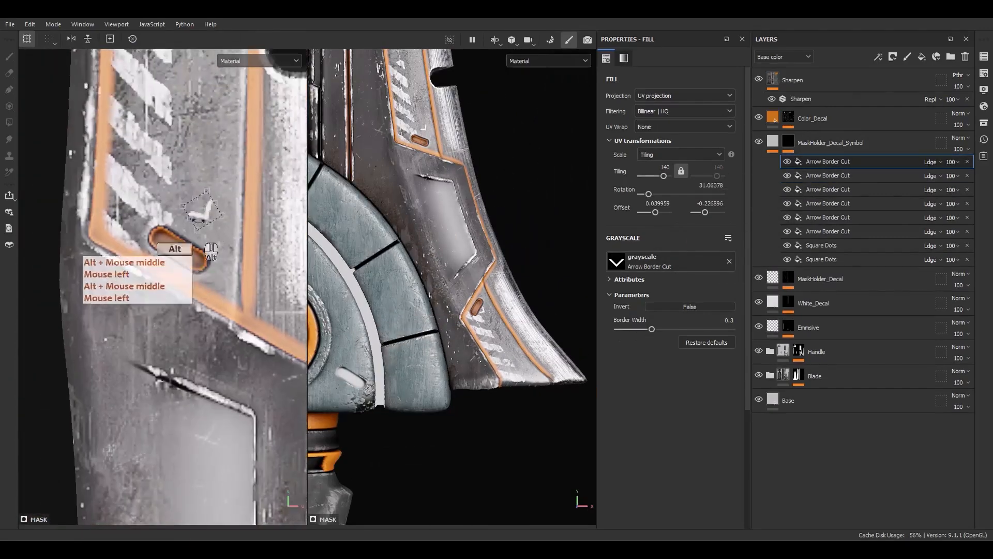
Rotate the copied arrow to about 150° and align it above the orange slot below the RR98-P BLADE stripes.
scroll(199, 221, up, 4)
drag(251, 227, 201, 158)
drag(219, 209, 210, 245)
drag(227, 199, 197, 264)
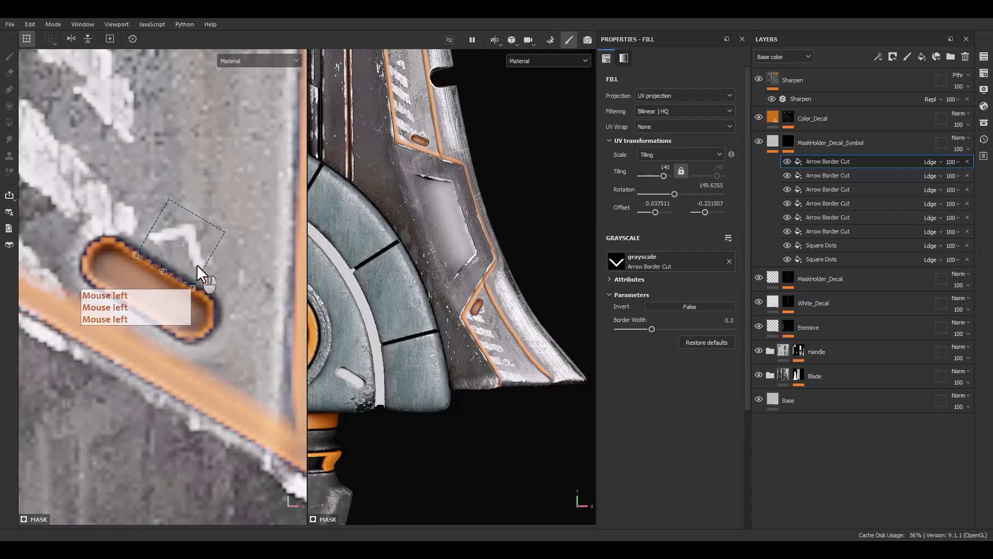
scroll(450, 352, down, 5)
scroll(368, 317, up, 2)
scroll(157, 344, down, 5)
alt+middle_drag(155, 417, 167, 288)
Duplicate the Arrow Border Cut fill that sits beside the blade's right inner orange slot.
click(834, 231)
scroll(478, 215, up, 2)
click(826, 233)
key(ctrl+d)
scroll(444, 198, up, 3)
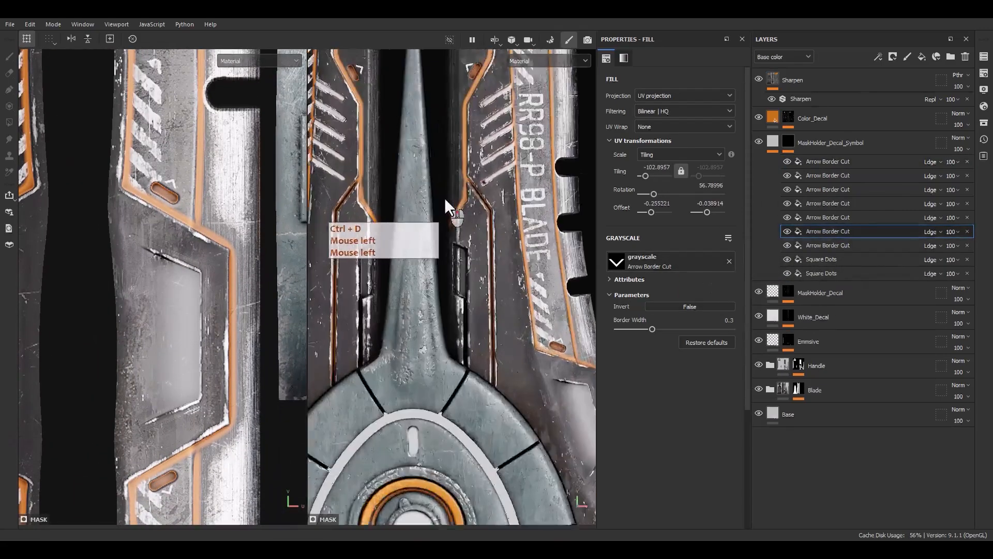
Move the duplicated arrow beside the right recessed cutout near the blade's base and rotate it to 270°.
scroll(445, 199, up, 1)
alt+middle_drag(445, 199, 466, 231)
scroll(207, 290, down, 4)
scroll(127, 190, up, 2)
alt+middle_drag(128, 190, 135, 248)
alt+middle_drag(142, 207, 150, 266)
scroll(156, 259, down, 4)
alt+middle_drag(161, 150, 171, 253)
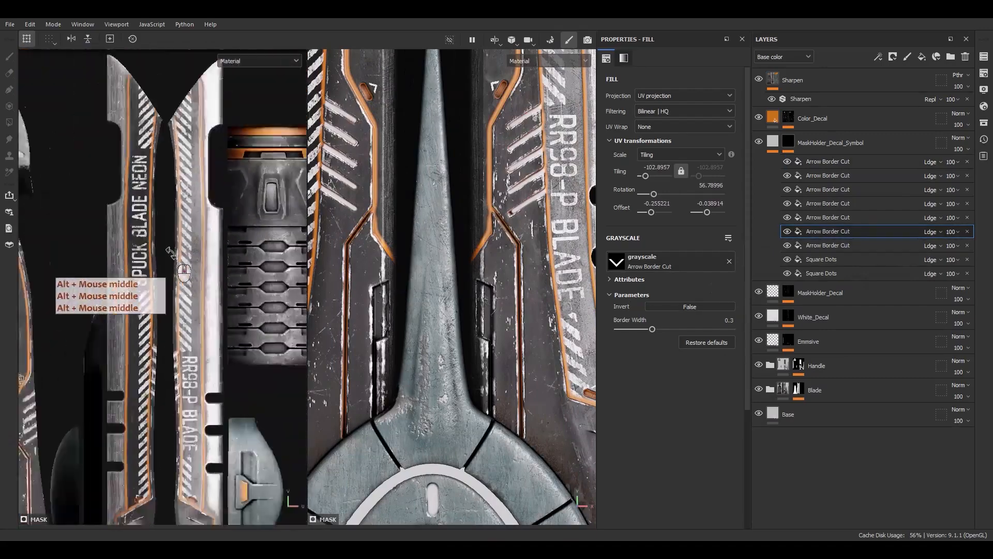
scroll(78, 331, up, 2)
alt+middle_drag(65, 347, 173, 240)
scroll(150, 230, up, 4)
drag(145, 228, 178, 447)
alt+middle_drag(178, 447, 160, 106)
scroll(157, 116, down, 1)
drag(157, 122, 150, 402)
alt+middle_drag(151, 402, 161, 168)
scroll(162, 168, up, 2)
drag(162, 168, 169, 258)
drag(186, 230, 174, 355)
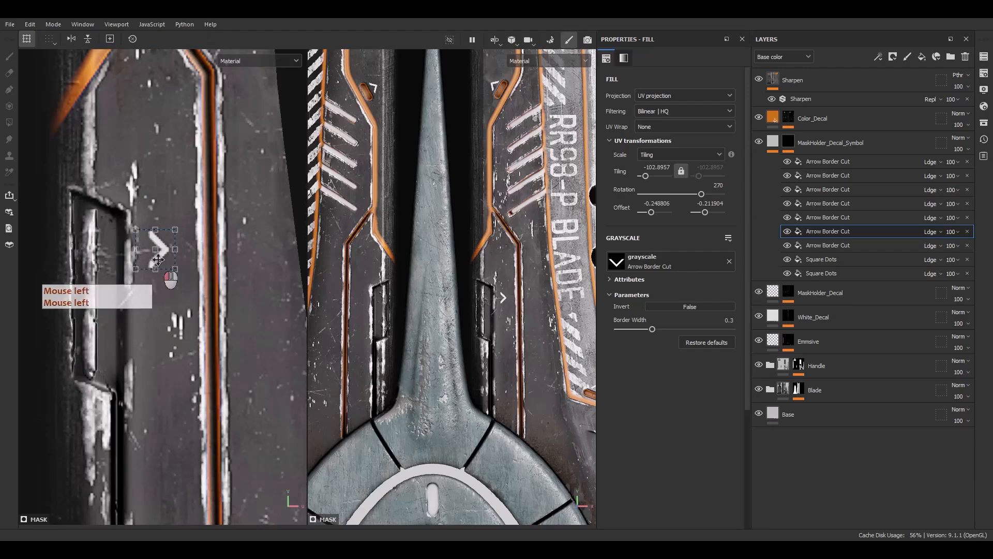
Set the tiling of the arrow beside the recessed cutout to 100 and its rotation to 0.
text(100)
key(Return)
click(703, 182)
text(0)
key(Return)
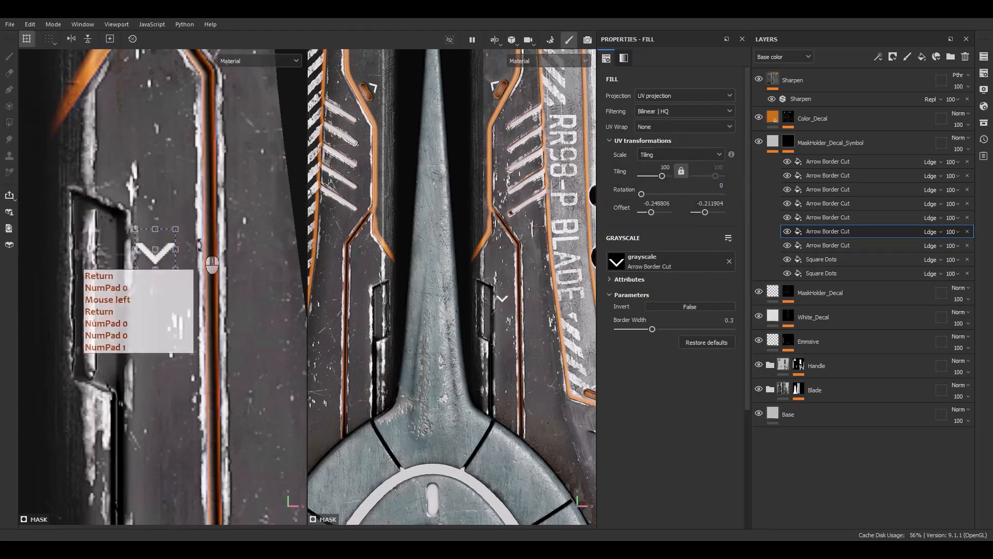
Rotate the arrow beside the right recessed cutout to 90°, pointing away from it, and set its border width to 0.5.
shift+drag(198, 244, 160, 184)
text(.5)
key(Return)
scroll(165, 269, up, 1)
click(166, 269)
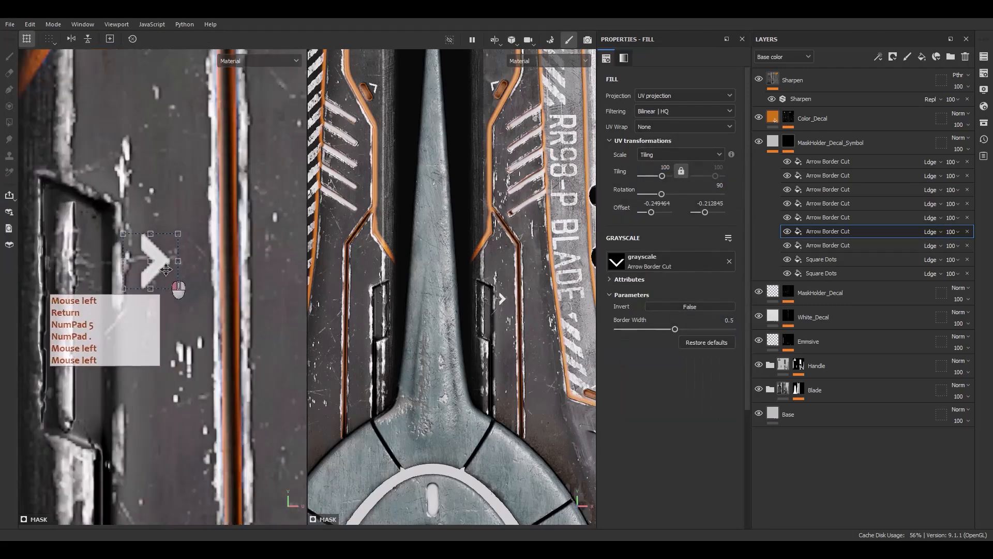
scroll(166, 270, down, 2)
alt+middle_drag(165, 269, 189, 144)
Duplicate that arrow and move the copy straight down beside the lower end of the right recessed cutout.
click(818, 229)
key(ctrl+d)
click(820, 232)
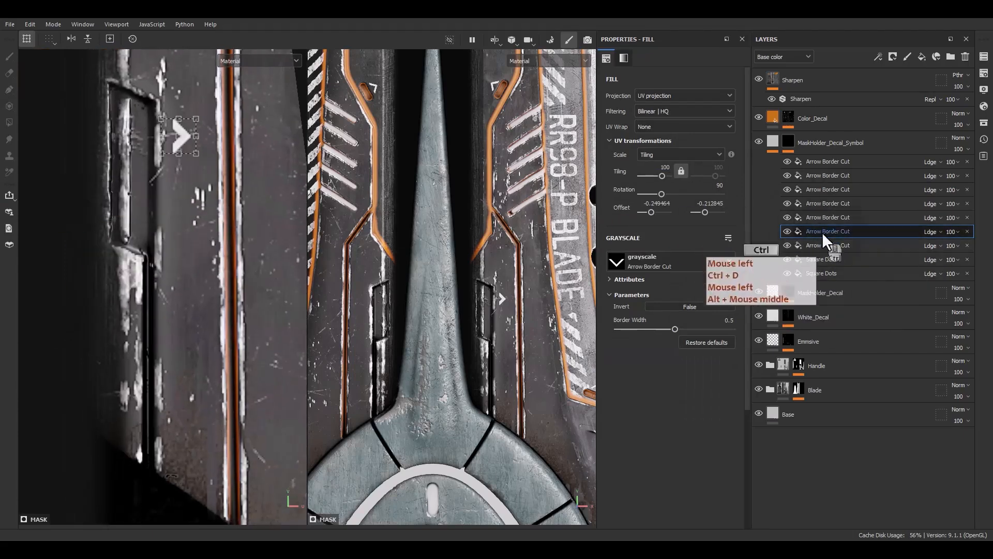
key(ctrl+d)
shift+drag(189, 147, 196, 306)
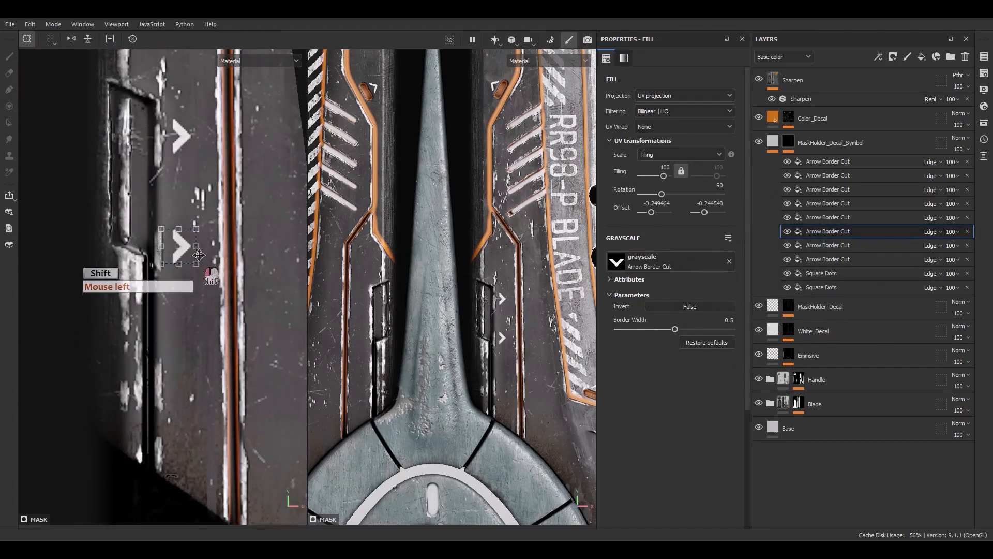
scroll(198, 240, up, 1)
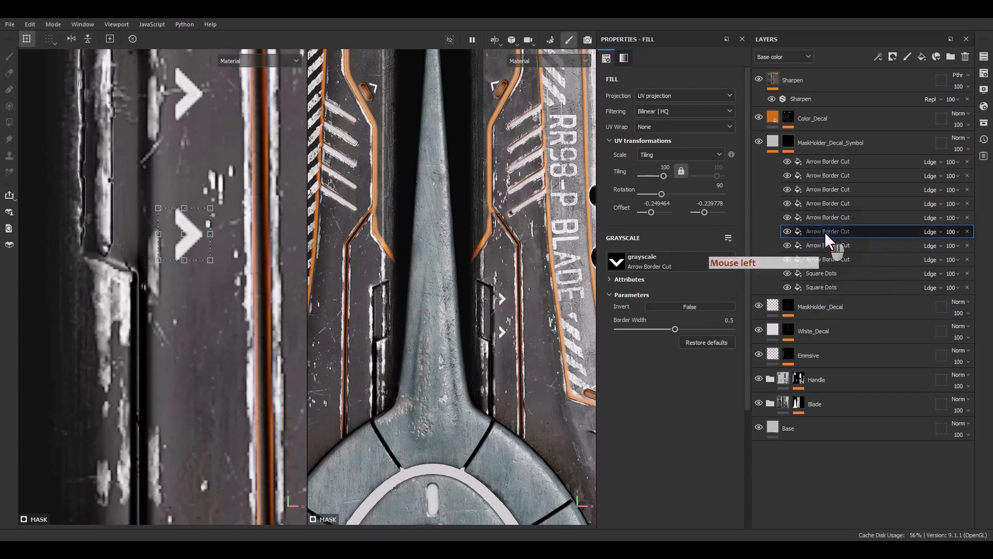
Duplicate the lower arrow, move the copy across beside the left recessed cutout and rotate it to 270°.
key(ctrl+d)
scroll(129, 330, down, 3)
alt+middle_drag(128, 334, 258, 312)
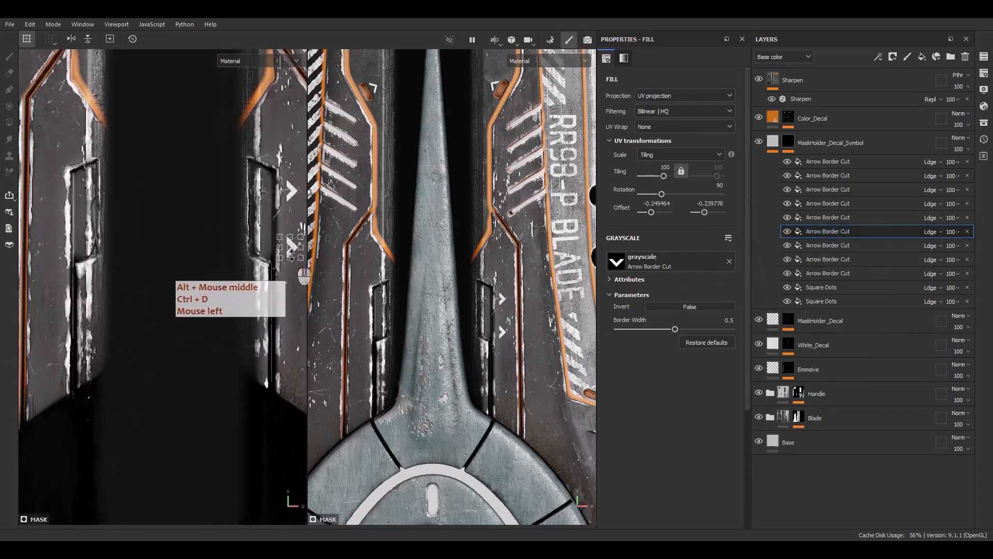
shift+drag(292, 258, 86, 260)
scroll(62, 224, up, 3)
alt+middle_drag(35, 330, 65, 339)
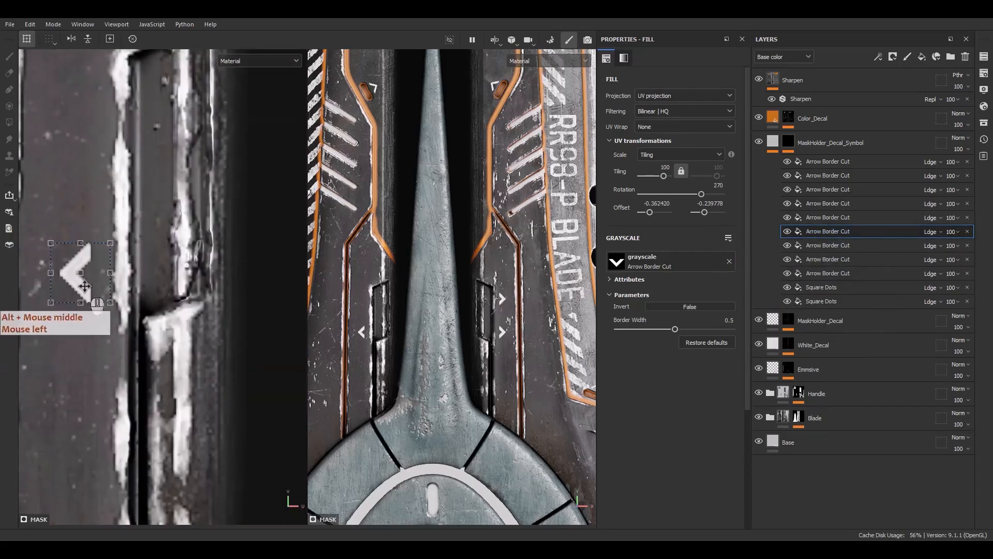
shift+drag(87, 291, 90, 290)
Duplicate the left arrow and move the copy straight up beside the upper part of the left recessed cutout.
click(841, 231)
click(841, 232)
key(ctrl+d)
key(ctrl+d)
alt+middle_drag(98, 274, 118, 375)
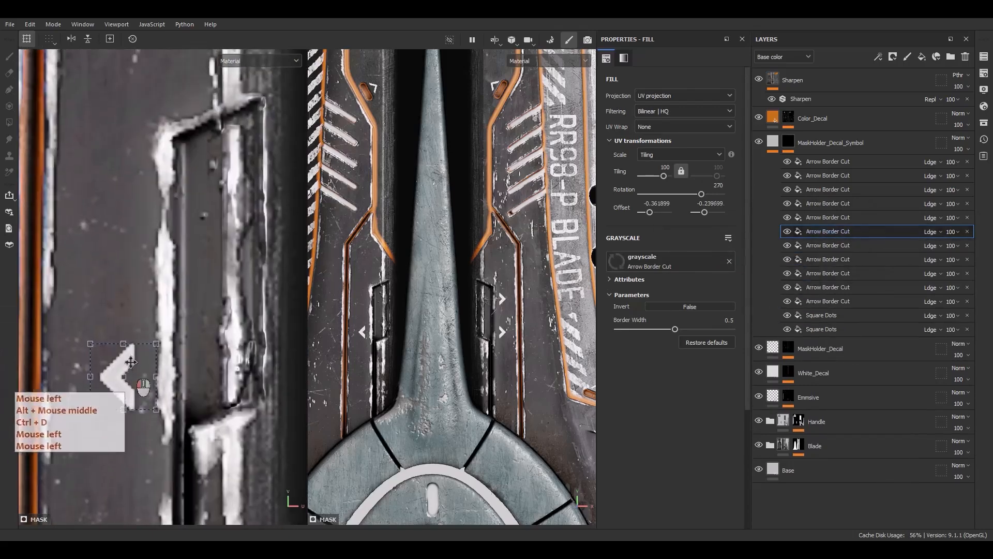
shift+drag(118, 375, 119, 201)
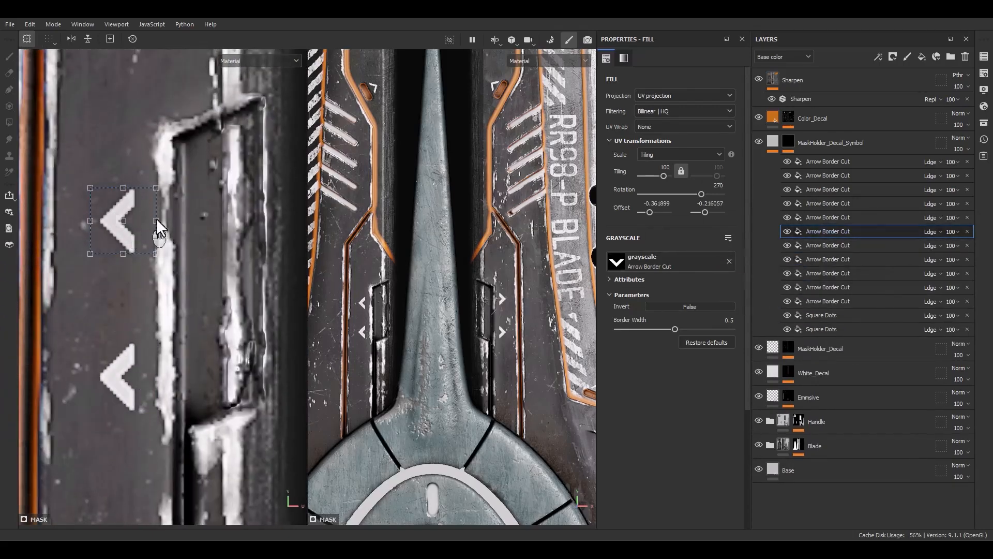
scroll(198, 336, down, 10)
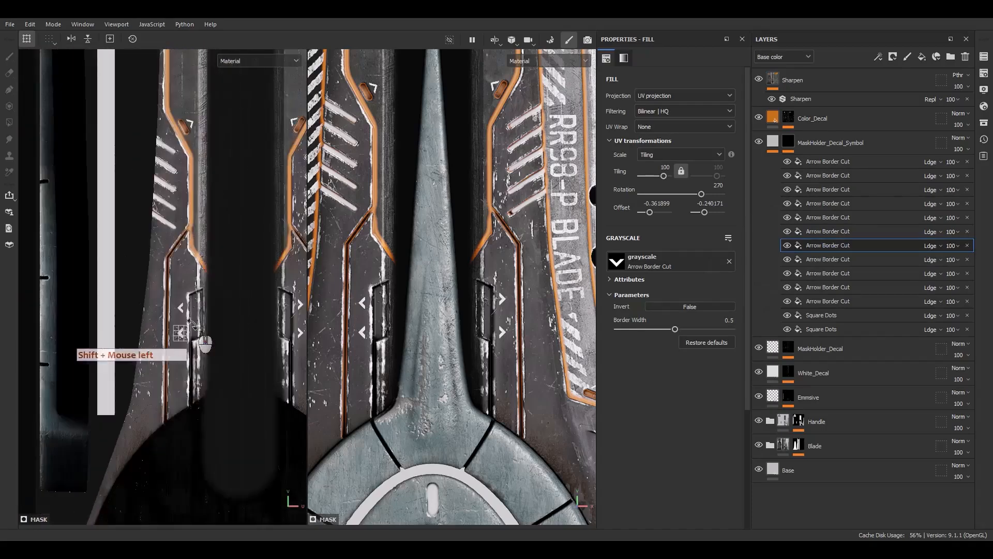
Duplicate the topmost Arrow Border Cut fill in the MaskHolder_Decal_Symbol mask.
alt+middle_drag(197, 333, 59, 250)
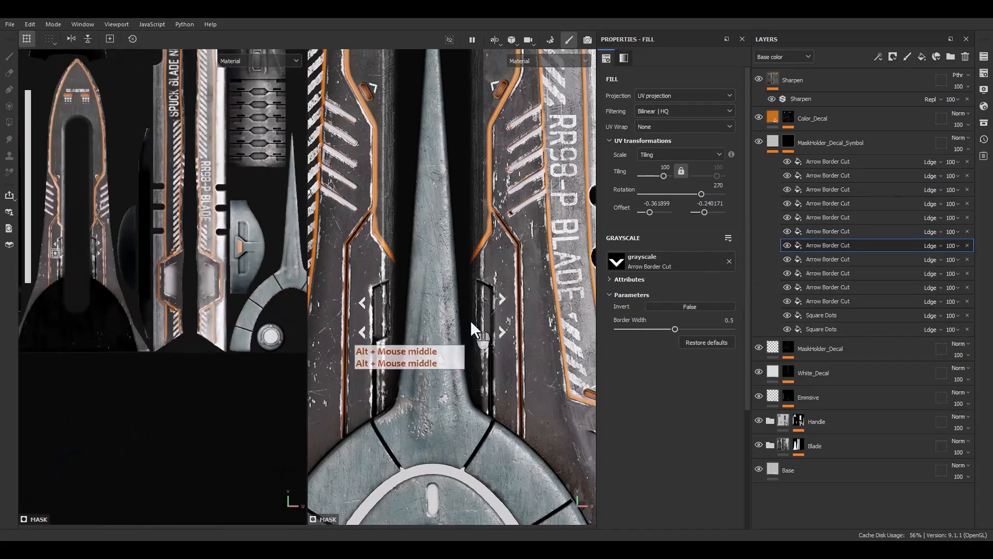
scroll(470, 321, up, 2)
click(825, 164)
click(820, 161)
key(ctrl+d)
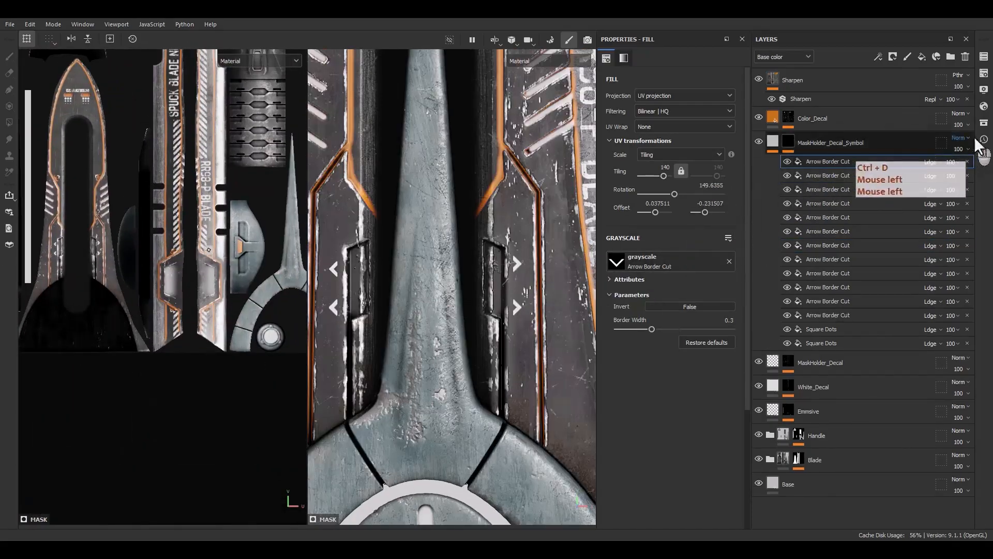
Search the assets for "arrow split" and replace the duplicated fill's grayscale with Arrow Simple Split.
click(983, 123)
drag(786, 122, 426, 175)
drag(446, 207, 485, 209)
key(BackSpace)
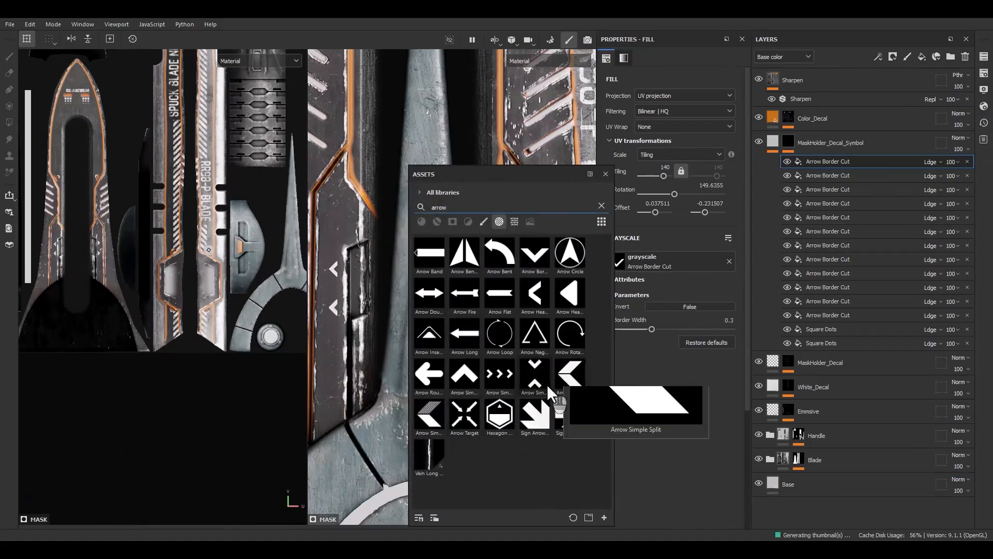
mouse_move(533, 337)
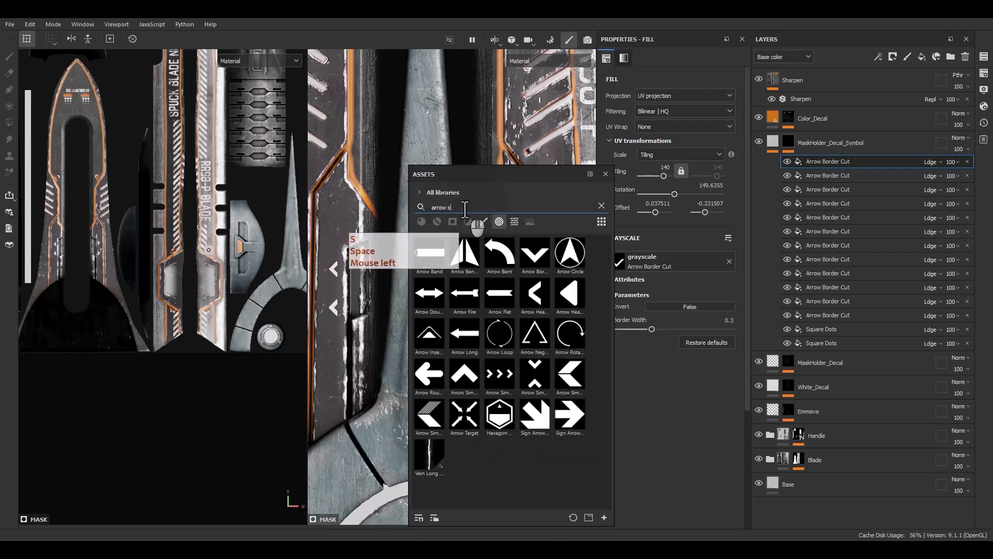
text(split)
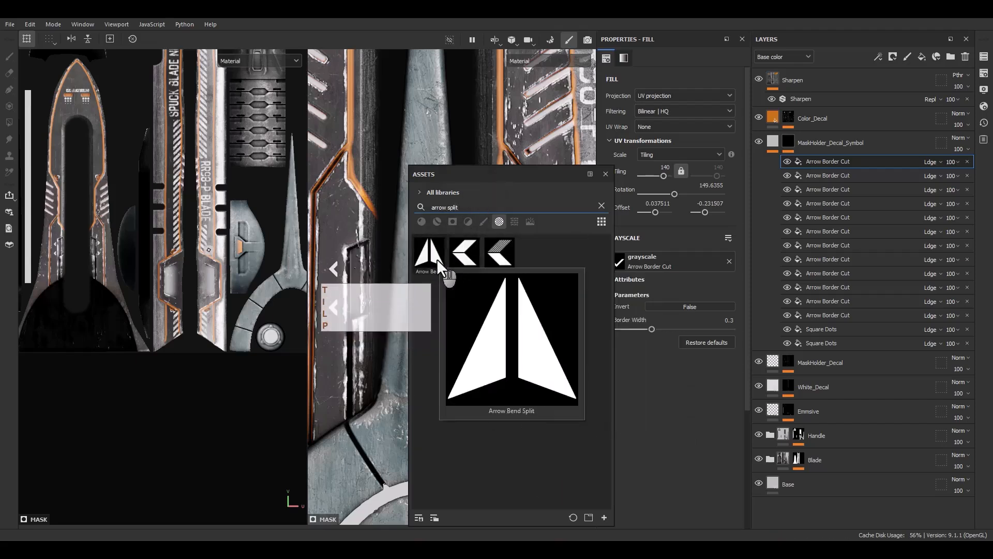
mouse_move(458, 260)
drag(458, 260, 670, 261)
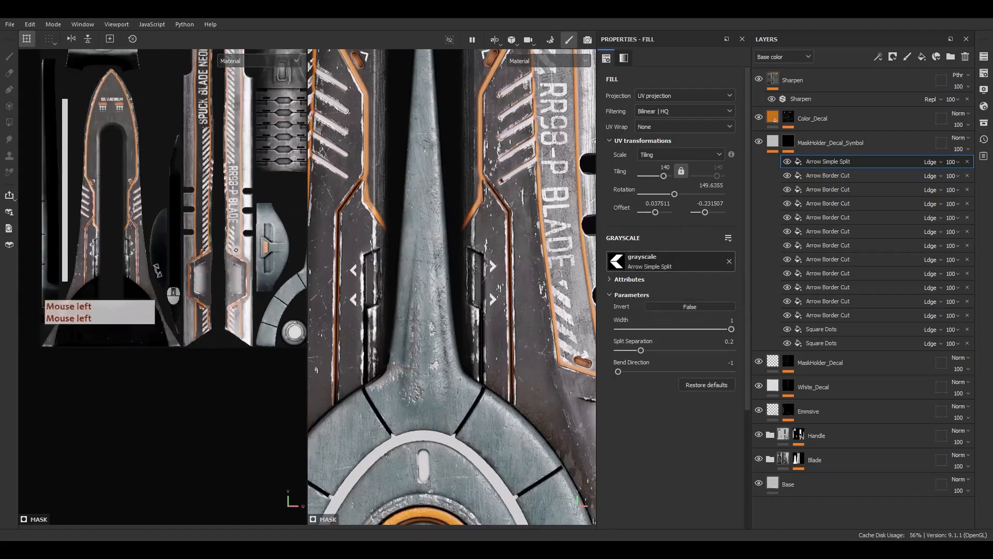
Enlarge the split arrow to a tiling of about -23.6 and move it from the blade to the handle's collar.
scroll(229, 243, up, 6)
ctrl+shift+drag(262, 228, 245, 233)
scroll(231, 245, down, 7)
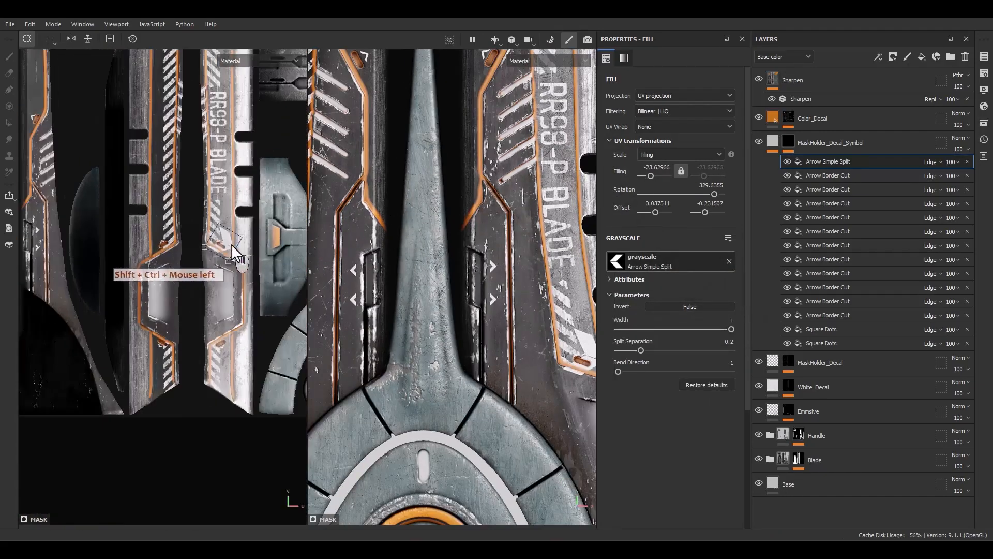
alt+middle_drag(289, 141, 192, 332)
scroll(192, 332, up, 4)
drag(217, 338, 192, 99)
alt+middle_drag(192, 100, 206, 257)
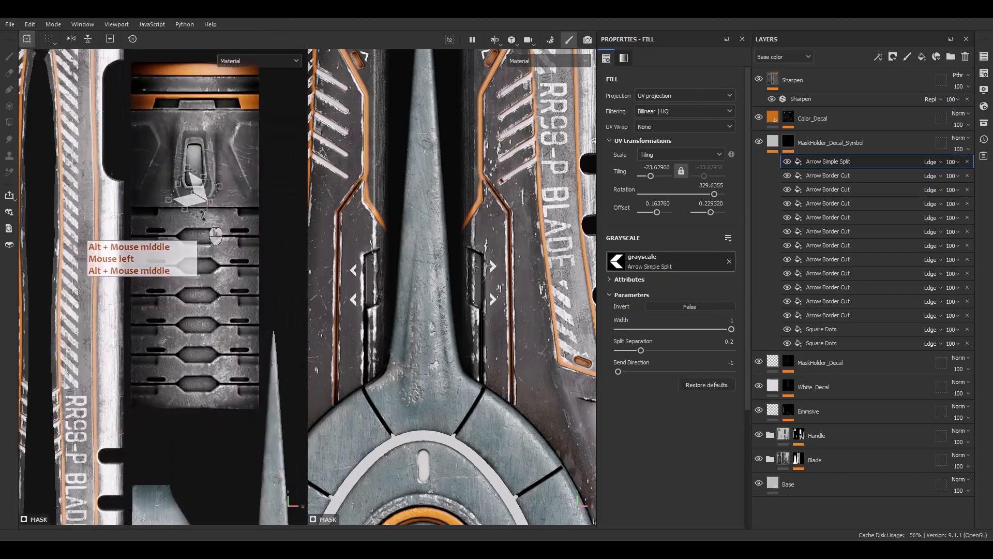
Rotate the split arrow to 270° and center it on the first grip segment below the handle's collar.
scroll(203, 225, up, 3)
drag(268, 177, 239, 225)
drag(228, 176, 238, 356)
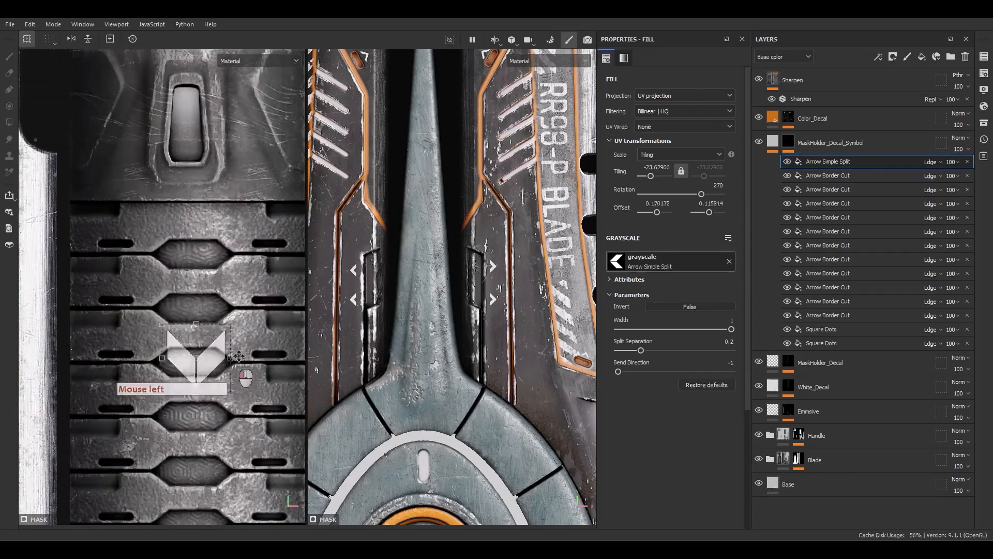
scroll(202, 200, up, 1)
scroll(461, 470, down, 5)
alt+middle_drag(461, 471, 470, 233)
Set the split arrow's width to 0.35, split separation to 1 and bend direction to 1.
scroll(470, 233, up, 4)
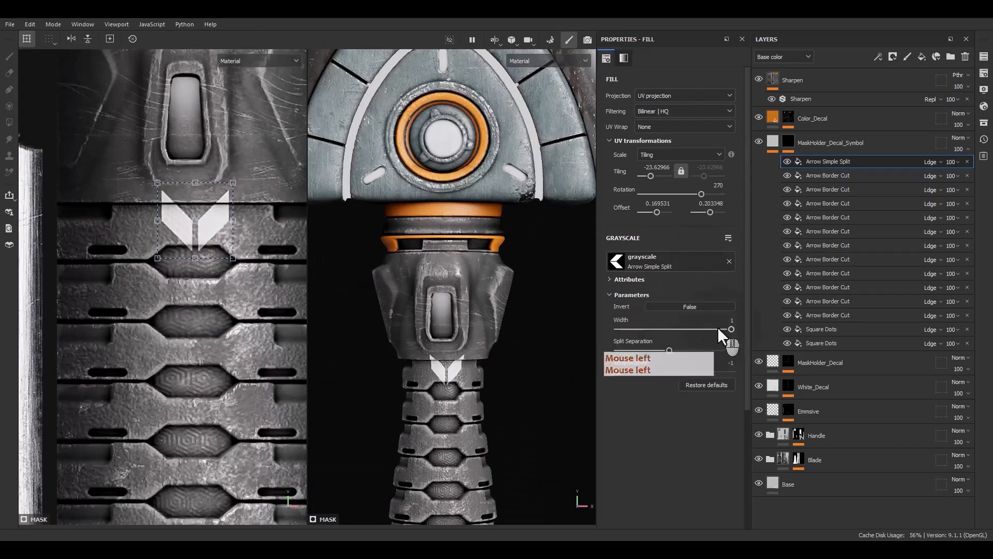
drag(731, 329, 620, 350)
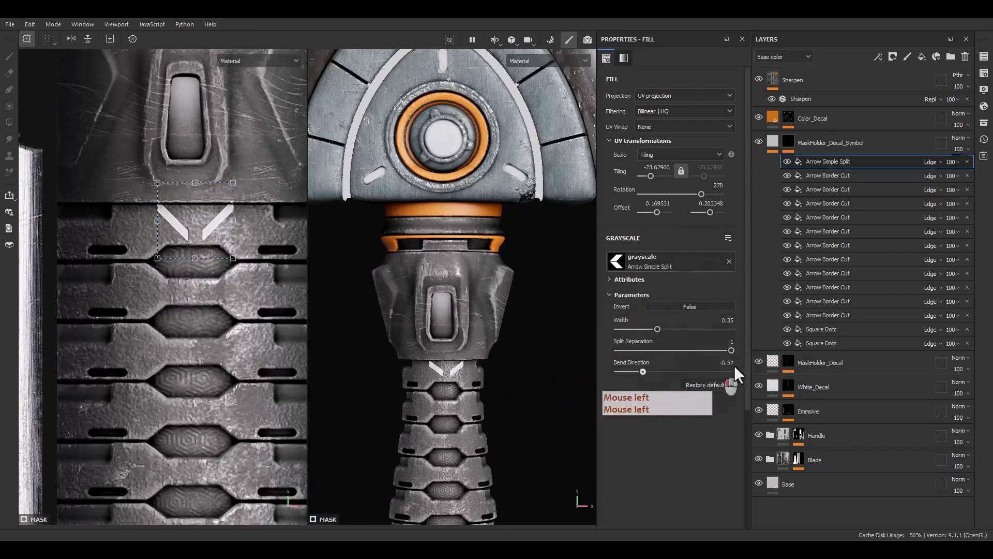
click(734, 366)
Delete the Arrow Simple Split fill from the symbol mask and search the assets for "split".
click(984, 123)
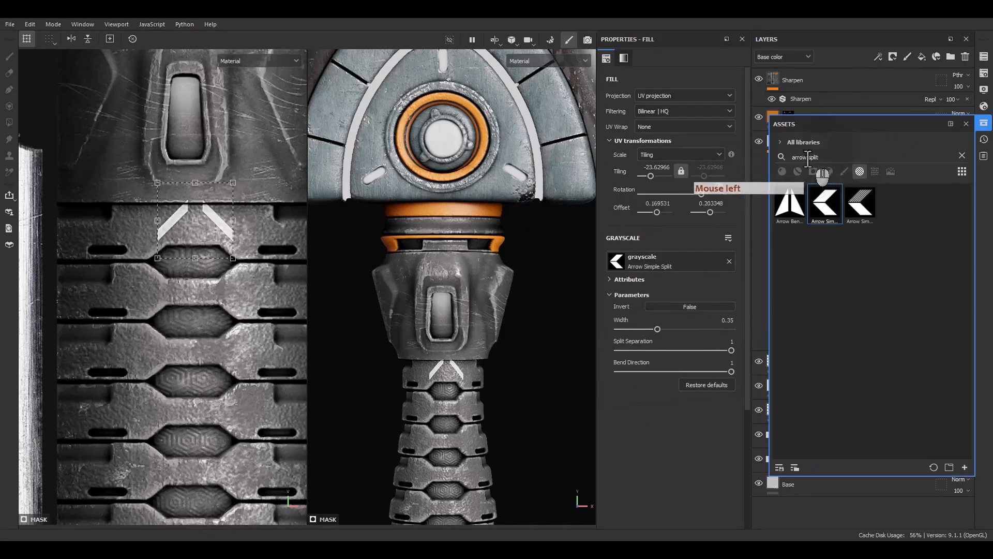
key(BackSpace)
drag(808, 158, 768, 158)
click(806, 156)
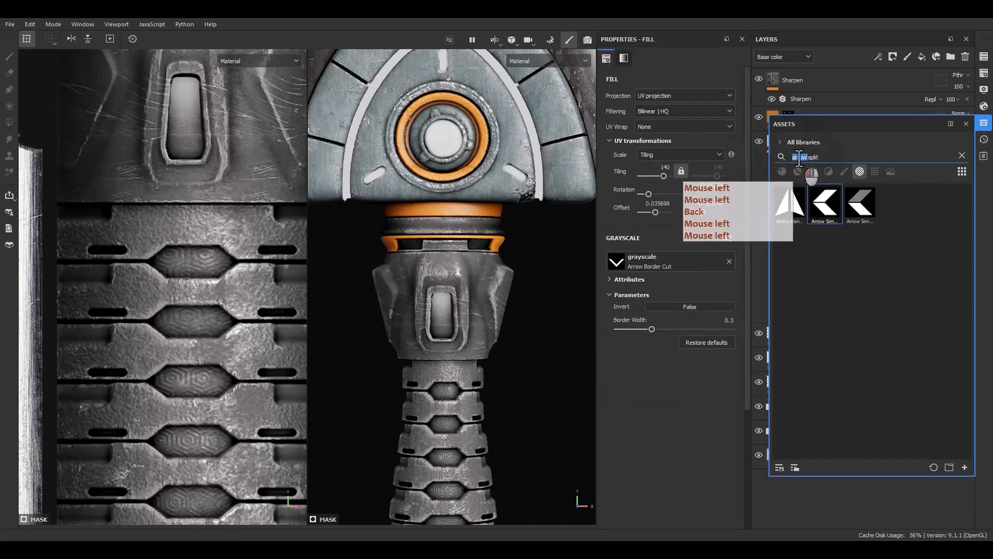
key(BackSpace)
click(646, 399)
key(ctrl+z)
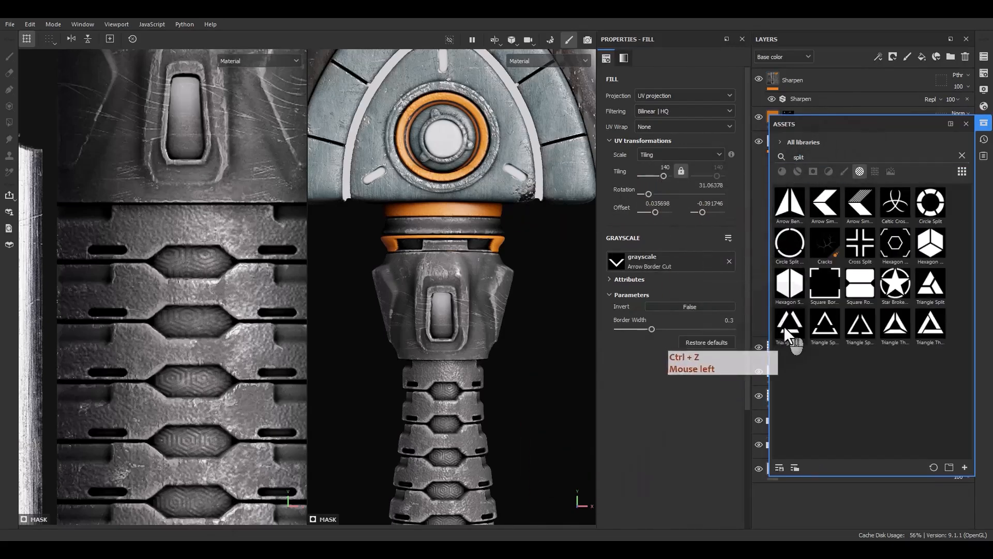
Try Triangle Split Vertical as the grayscale of the second Arrow Border Cut fill, and undo the replacement.
drag(852, 129, 432, 147)
drag(662, 266, 661, 264)
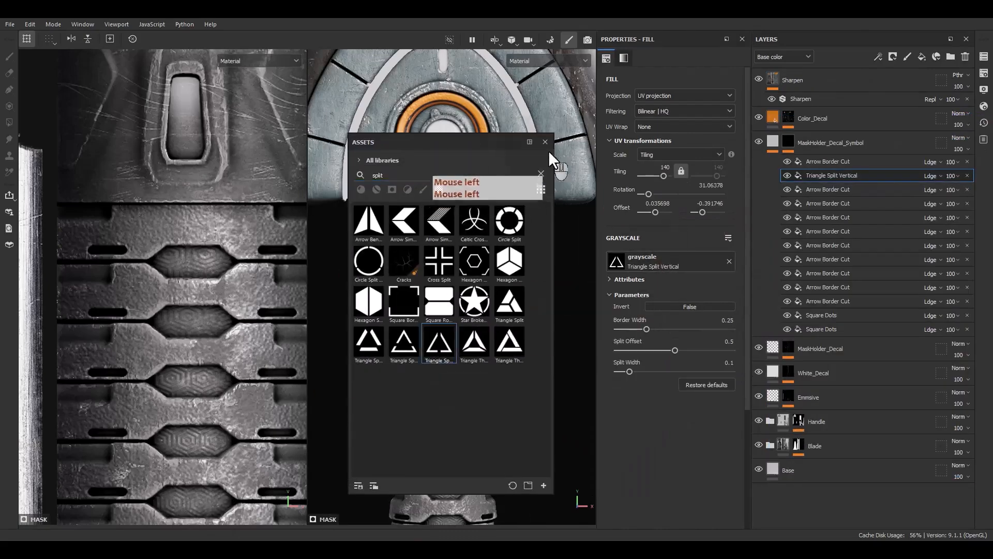
click(545, 142)
scroll(465, 202, down, 2)
scroll(231, 274, down, 8)
alt+middle_drag(98, 362, 176, 247)
scroll(122, 318, up, 2)
scroll(119, 322, up, 2)
alt+middle_drag(217, 347, 48, 314)
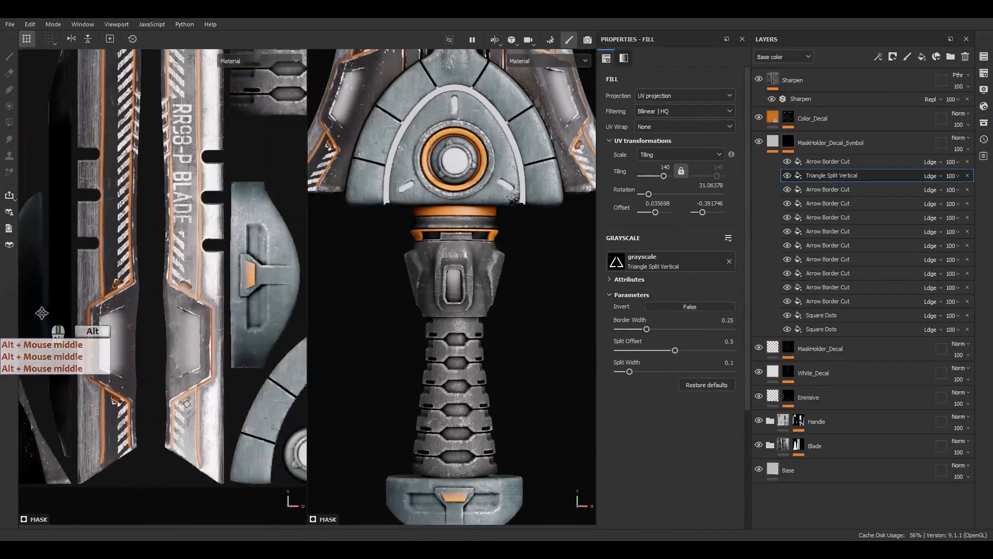
scroll(207, 414, up, 8)
key(ctrl+z)
Duplicate the Arrow Border Cut fill that sits above the orange slot below the RR98-P BLADE text.
click(822, 163)
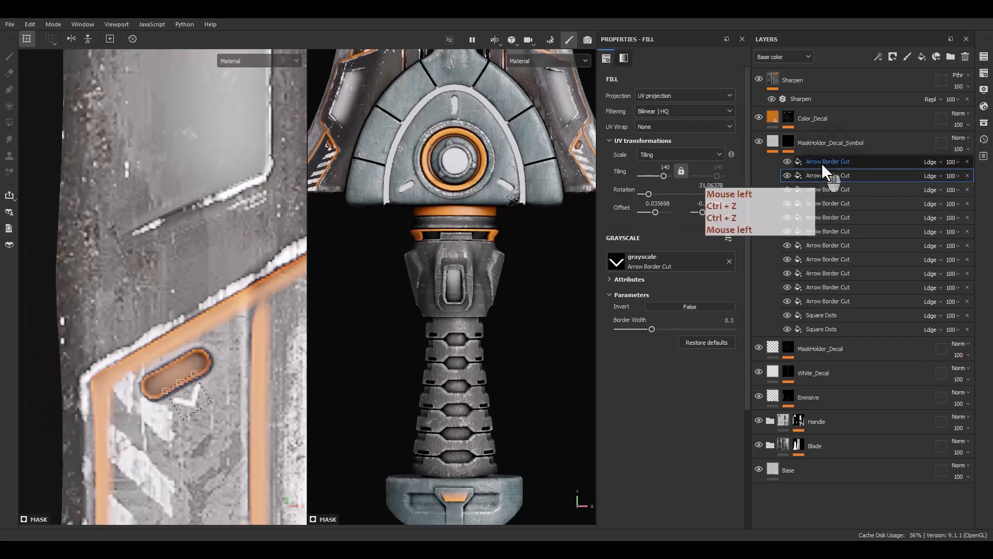
scroll(118, 399, down, 8)
alt+middle_drag(216, 310, 217, 357)
scroll(197, 393, down, 2)
alt+middle_drag(136, 455, 177, 355)
scroll(225, 408, down, 4)
key(f)
scroll(181, 348, up, 8)
click(822, 175)
key(ctrl+d)
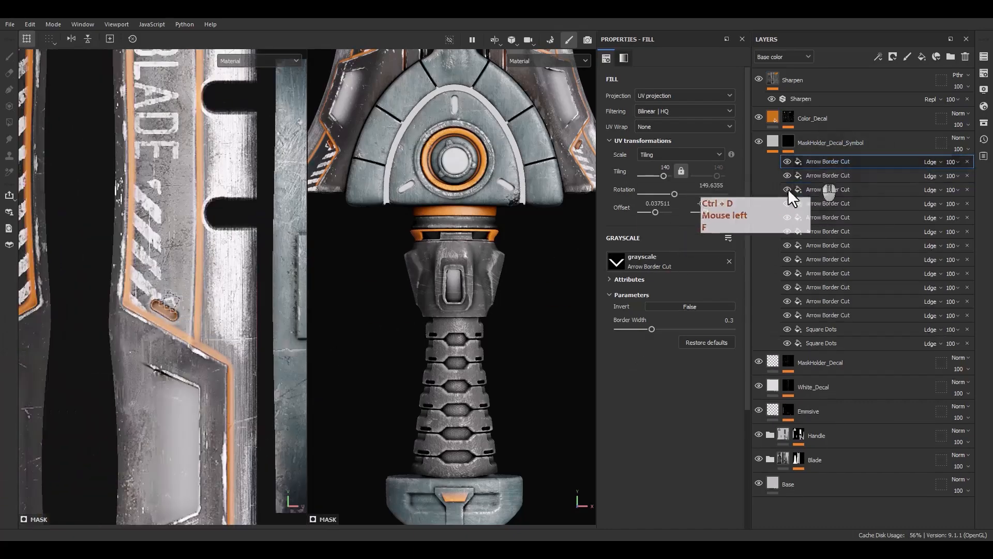
Enlarge the copied arrow to a tiling of about -22.8, move it onto the lower handle grip and rotate it to 180°.
ctrl+shift+drag(164, 304, 257, 310)
scroll(188, 307, down, 6)
alt+middle_drag(259, 310, 140, 305)
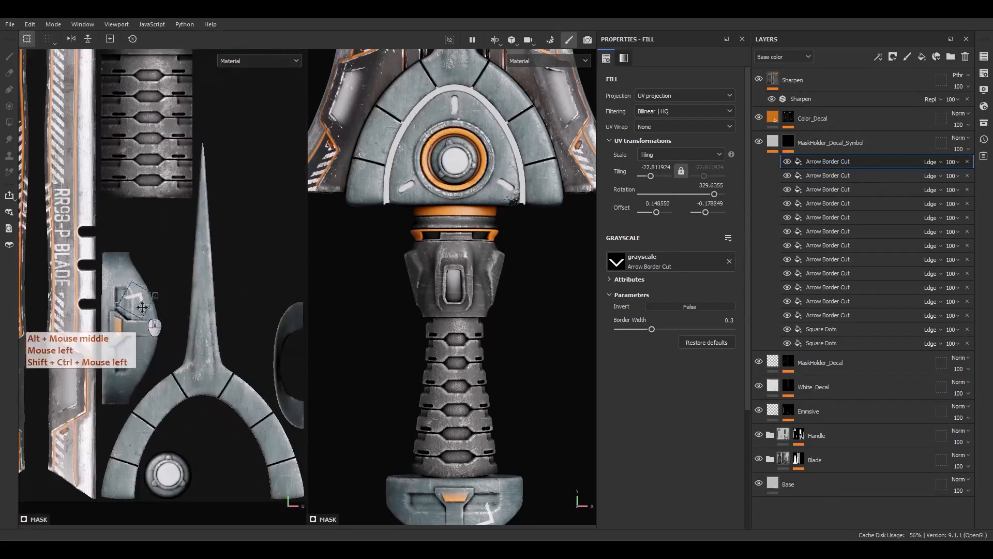
drag(139, 304, 164, 134)
scroll(137, 155, up, 3)
scroll(126, 126, up, 3)
alt+middle_drag(127, 126, 117, 225)
shift+drag(240, 145, 192, 295)
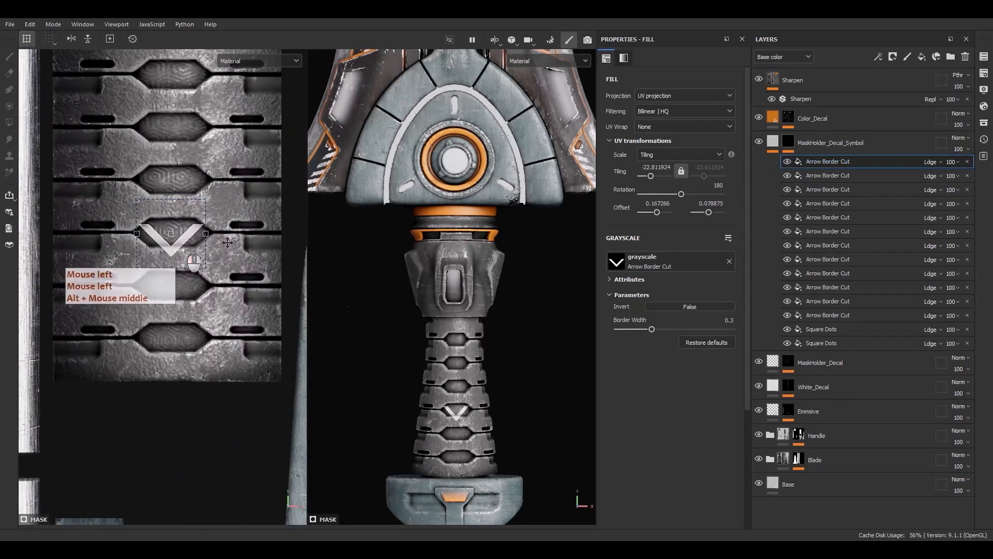
Replace the grip arrow's grayscale with Triangle Split Vertical and orient it at 180° with a tiling of 22.
click(982, 126)
drag(862, 325, 650, 262)
click(967, 125)
drag(237, 181, 175, 339)
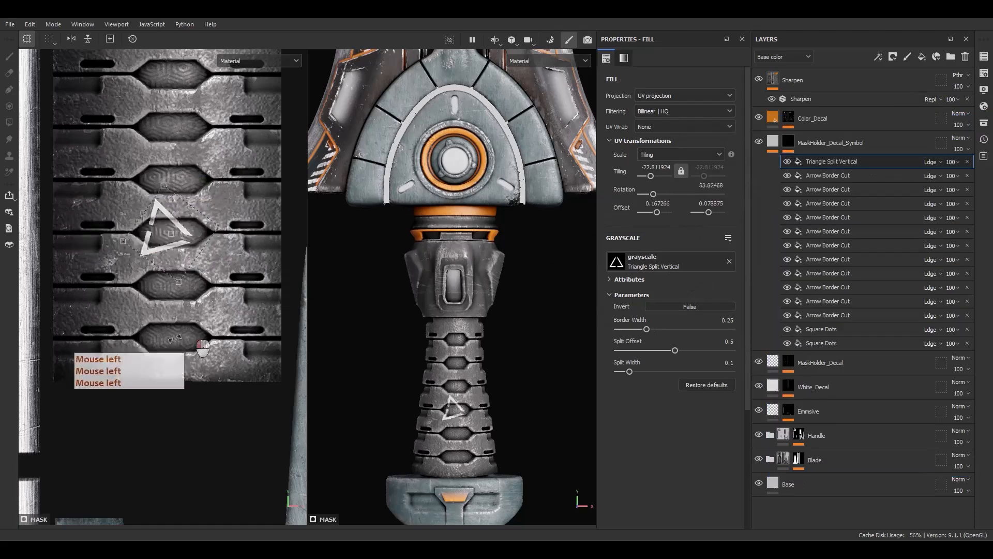
shift+drag(254, 177, 138, 320)
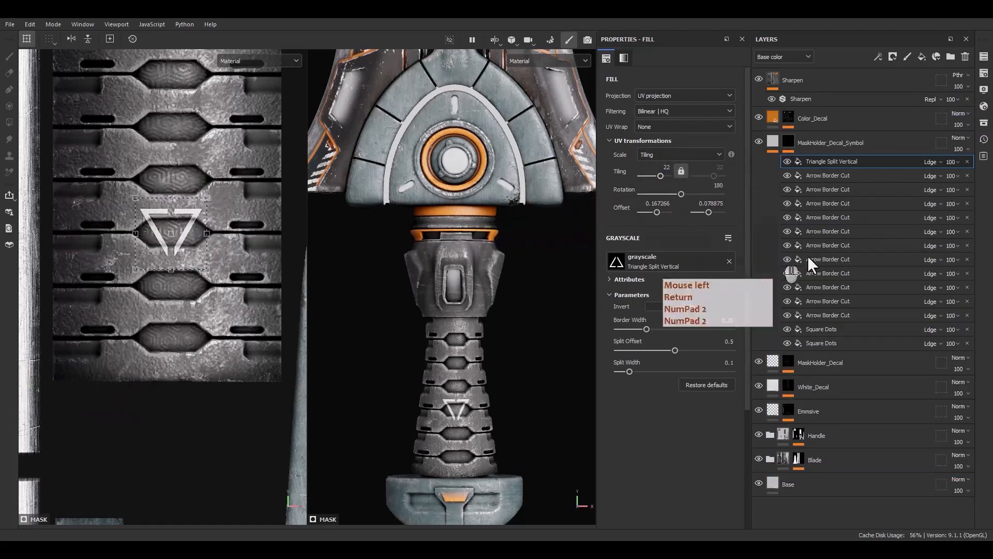
Set the triangle's border width to 0.32 and split width to 0.24, and enlarge it to a tiling of about -12.6.
drag(647, 329, 666, 328)
click(644, 370)
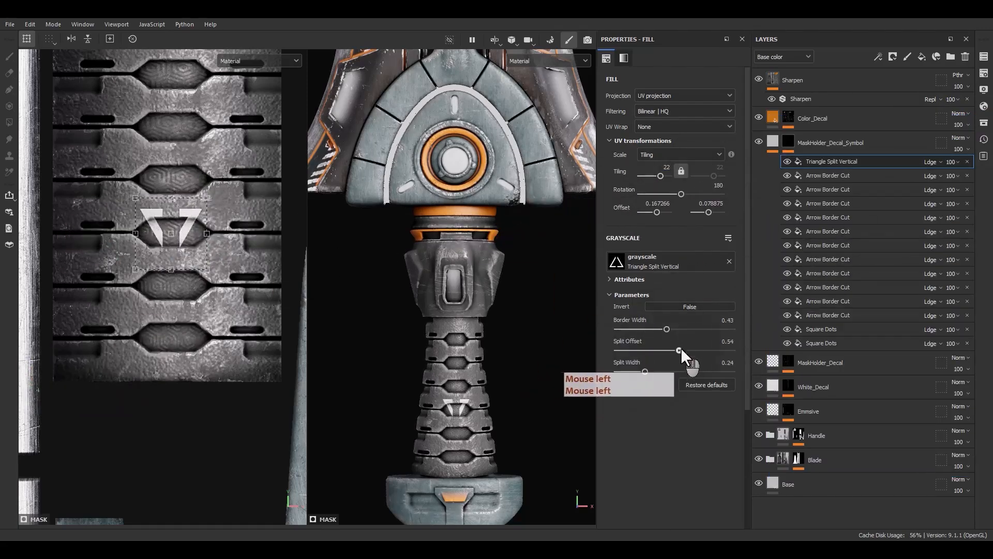
ctrl+shift+drag(206, 269, 239, 298)
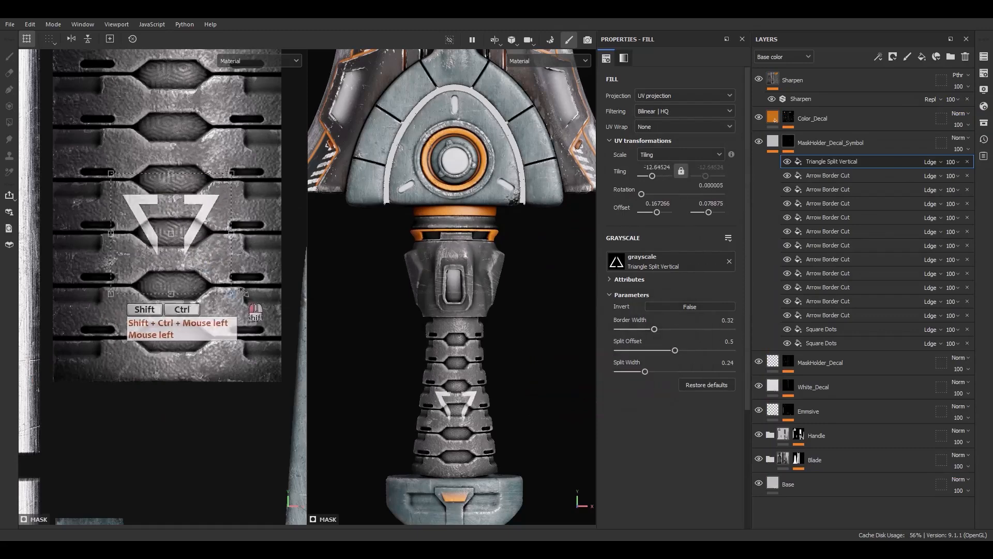
Reshape the split triangle to a tiling of about -13.6 by -10.1 and center it across the lower grip segments.
drag(209, 252, 237, 313)
scroll(212, 269, up, 2)
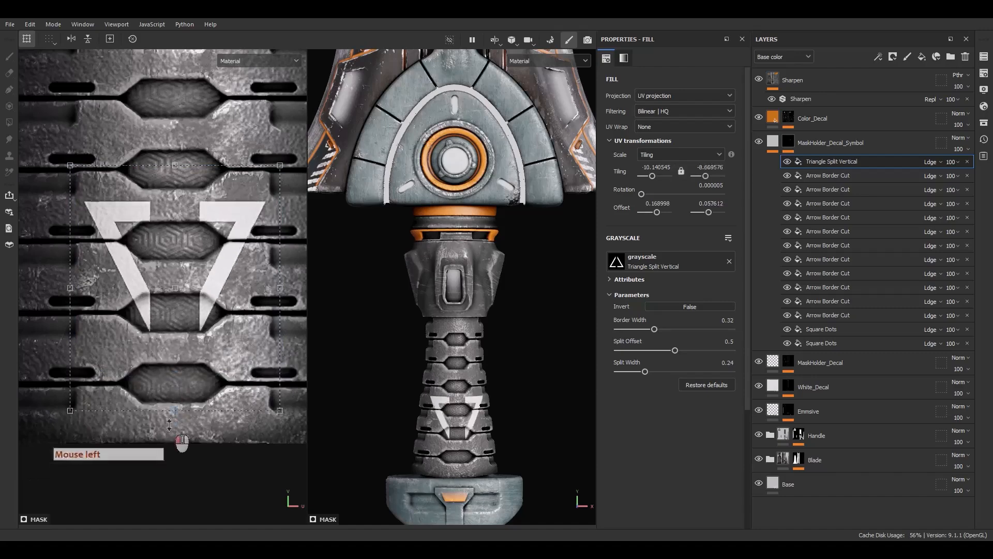
drag(169, 424, 168, 456)
ctrl+shift+drag(283, 168, 256, 204)
drag(201, 287, 202, 255)
scroll(455, 385, up, 5)
alt+middle_drag(465, 383, 469, 351)
scroll(473, 344, up, 4)
alt+drag(466, 341, 432, 331)
scroll(86, 201, up, 2)
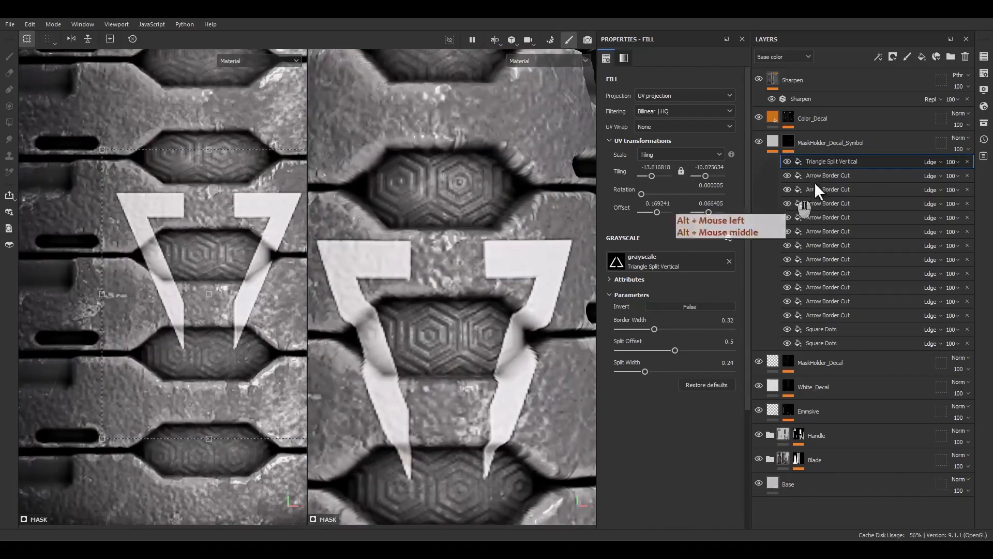
Add a paint effect in Subtract mode above the split triangle and try erasing its right arm over the hexagonal grip inset.
right_click(841, 165)
click(874, 323)
click(932, 162)
click(936, 273)
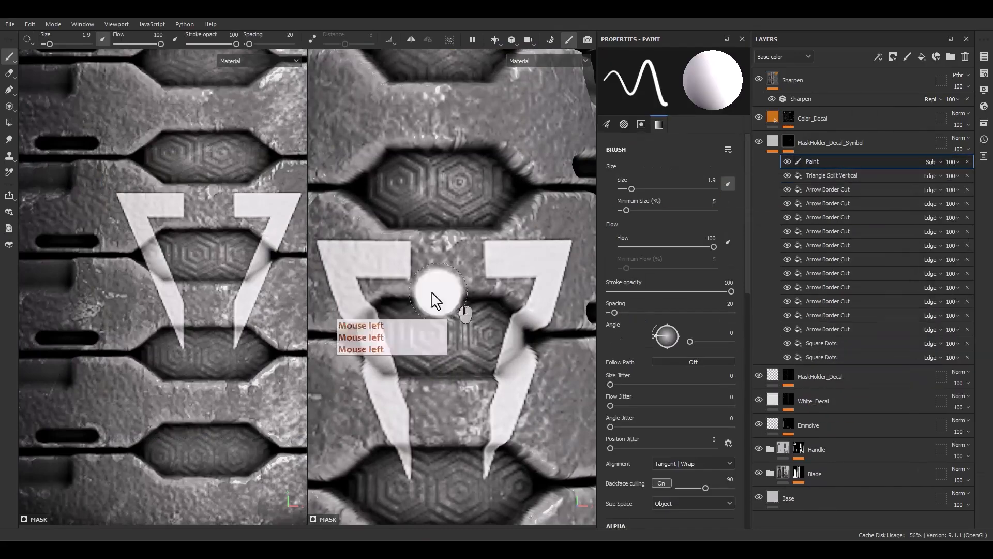
scroll(432, 298, up, 2)
ctrl+right_drag(451, 349, 431, 349)
scroll(292, 222, up, 3)
alt+middle_drag(292, 222, 185, 259)
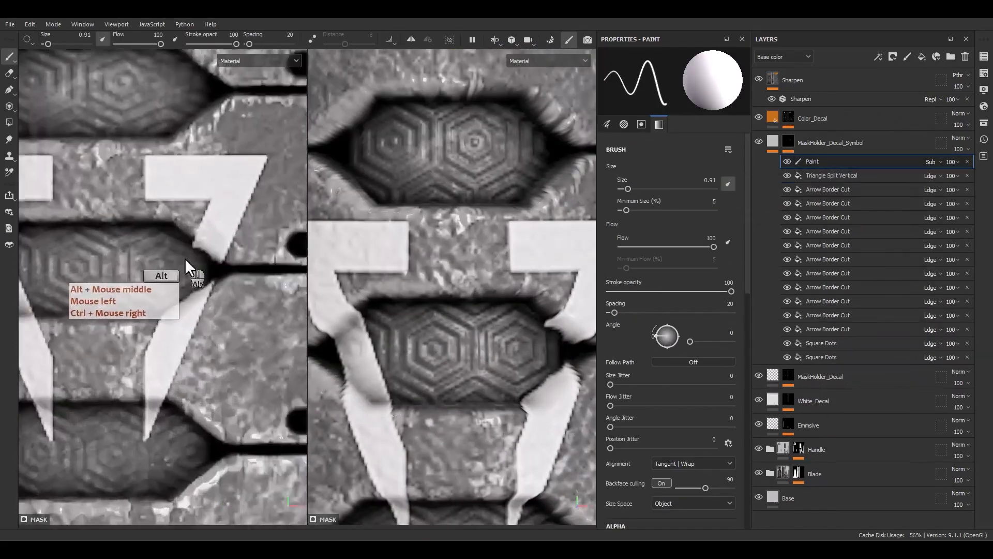
scroll(192, 263, up, 4)
ctrl+right_drag(244, 277, 231, 277)
click(182, 245)
shift+click(233, 279)
click(234, 285)
shift+click(120, 351)
scroll(129, 346, down, 5)
alt+middle_drag(129, 346, 194, 339)
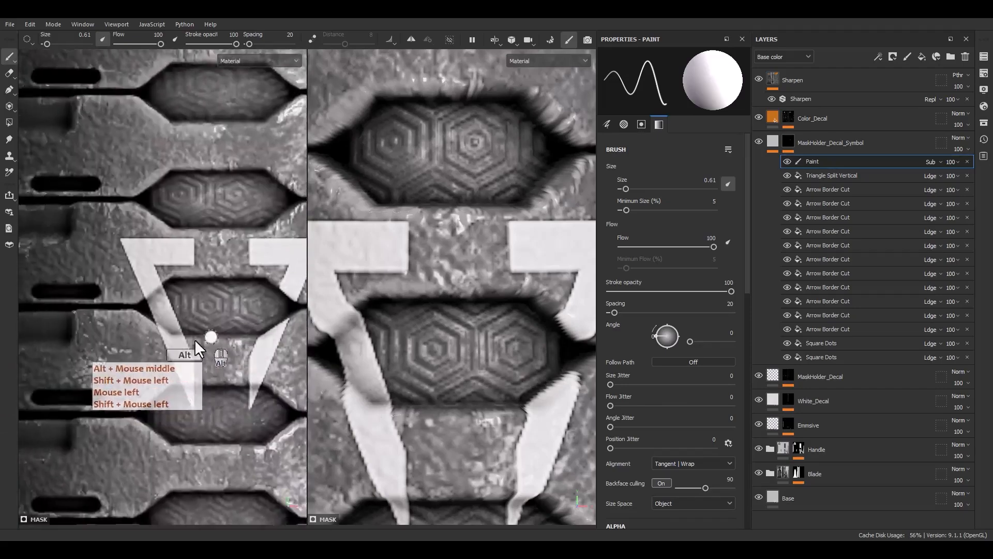
Try erasing the split triangle's left arm and lower tips where they cross the hexagonal grip insets.
scroll(194, 339, up, 3)
click(189, 329)
shift+click(167, 329)
shift+click(132, 303)
mouse_move(177, 312)
mouse_down()
mouse_move(116, 281)
mouse_move(154, 284)
mouse_move(166, 311)
mouse_up()
click(117, 281)
shift+click(161, 252)
scroll(410, 352, down, 2)
scroll(410, 353, down, 5)
mouse_move(410, 352)
alt+mouse_down()
mouse_move(430, 382)
mouse_move(357, 362)
alt+mouse_up()
mouse_move(198, 419)
alt+middle_down()
mouse_move(153, 379)
mouse_move(124, 328)
alt+middle_up()
drag(242, 336, 231, 341)
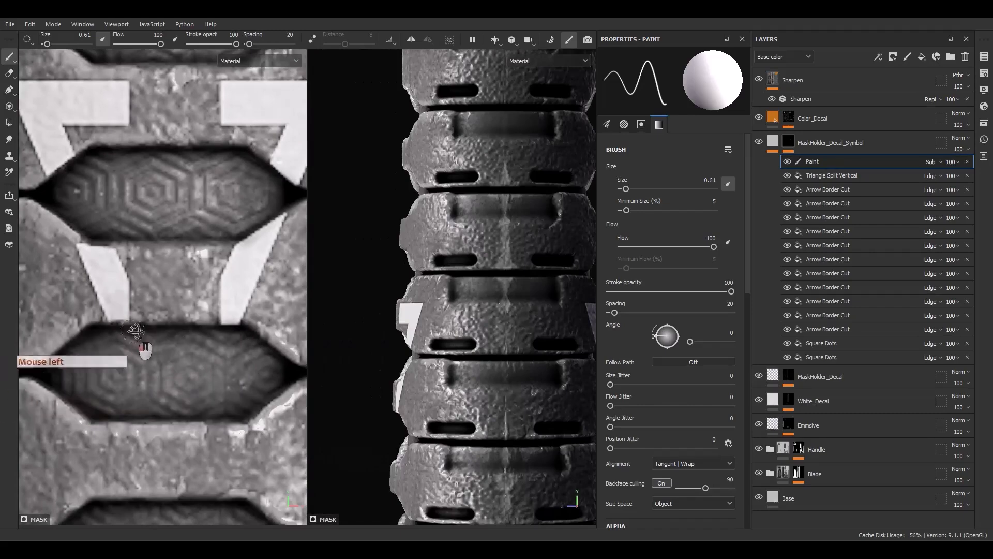
Delete the subtractive paint effect from the symbol mask.
mouse_move(492, 391)
alt+shift+mouse_down()
mouse_move(530, 356)
mouse_move(449, 436)
mouse_move(398, 406)
alt+shift+mouse_up()
scroll(522, 373, down, 2)
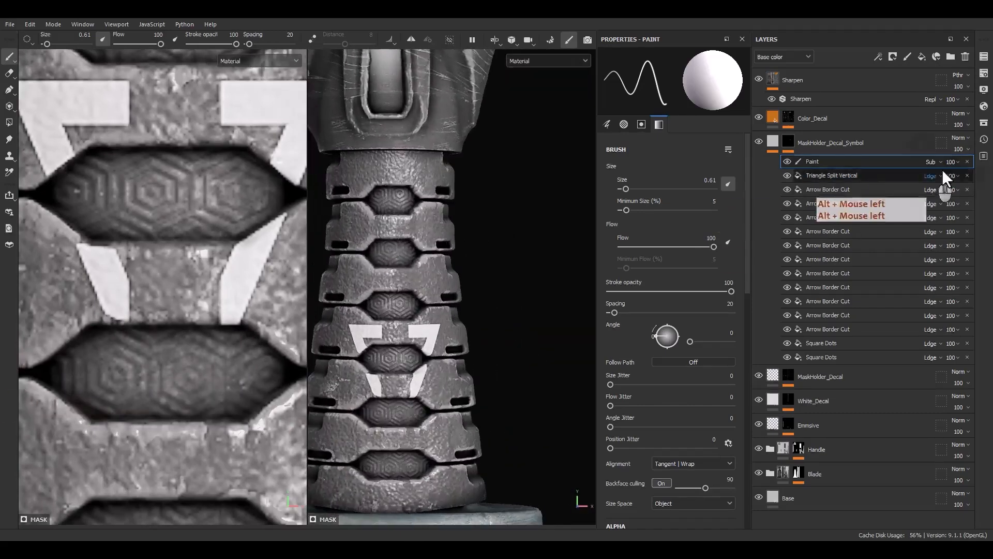
click(967, 161)
Move the split triangle onto the uppermost grip segment and shrink it to a tiling of about -35.5 by -27.4.
click(848, 162)
scroll(169, 261, down, 3)
scroll(408, 394, down, 4)
scroll(174, 307, down, 3)
ctrl+shift+drag(259, 164, 220, 218)
drag(208, 281, 205, 31)
alt+middle_drag(182, 98, 195, 336)
scroll(207, 274, up, 2)
drag(214, 259, 216, 213)
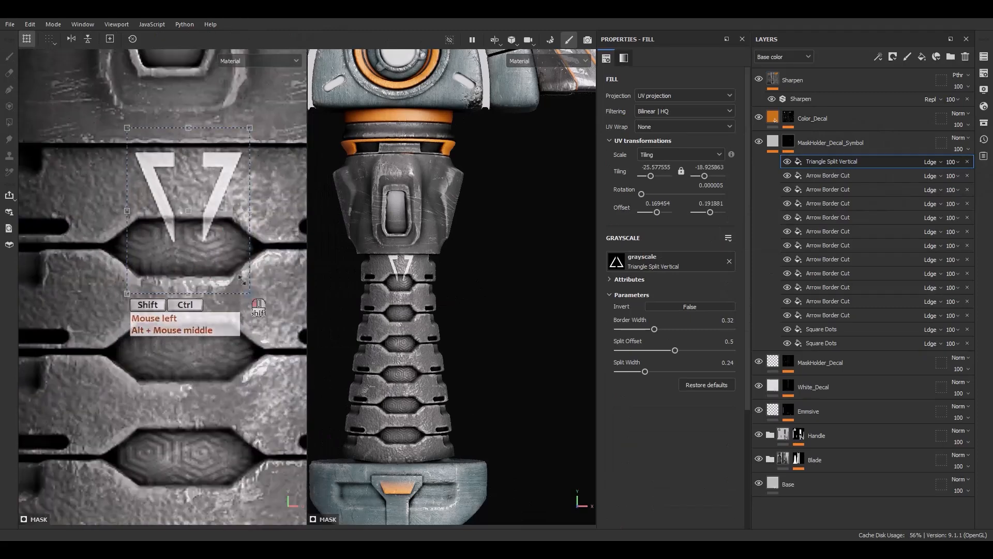
ctrl+shift+drag(242, 280, 223, 230)
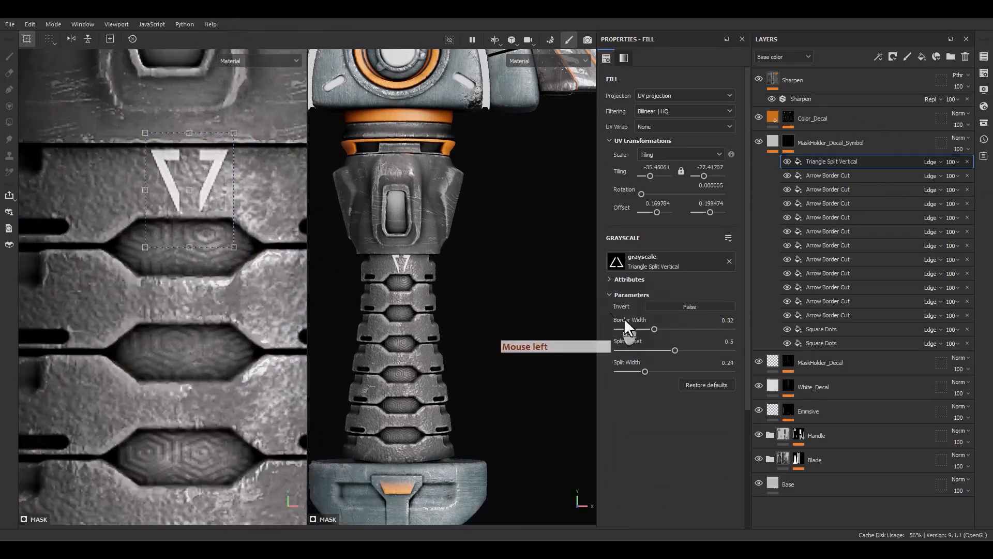
Set the small grip triangle's border width to 0.42 and center it on the segment.
drag(654, 329, 665, 328)
alt+middle_drag(445, 386, 463, 366)
mouse_move(464, 366)
alt+mouse_down()
mouse_move(439, 352)
mouse_move(456, 321)
mouse_move(452, 293)
alt+mouse_up()
scroll(173, 160, up, 3)
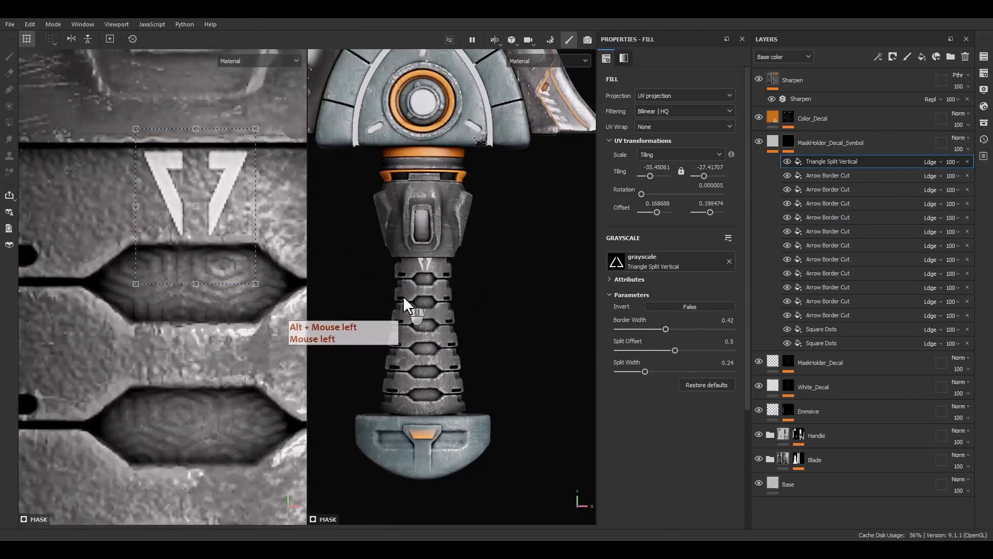
Duplicate the split triangle, move it onto the side of the collar above the grip, and enlarge it to a tiling of about -15.3 by -11.8.
scroll(425, 369, down, 2)
alt+drag(425, 369, 360, 371)
scroll(167, 267, down, 5)
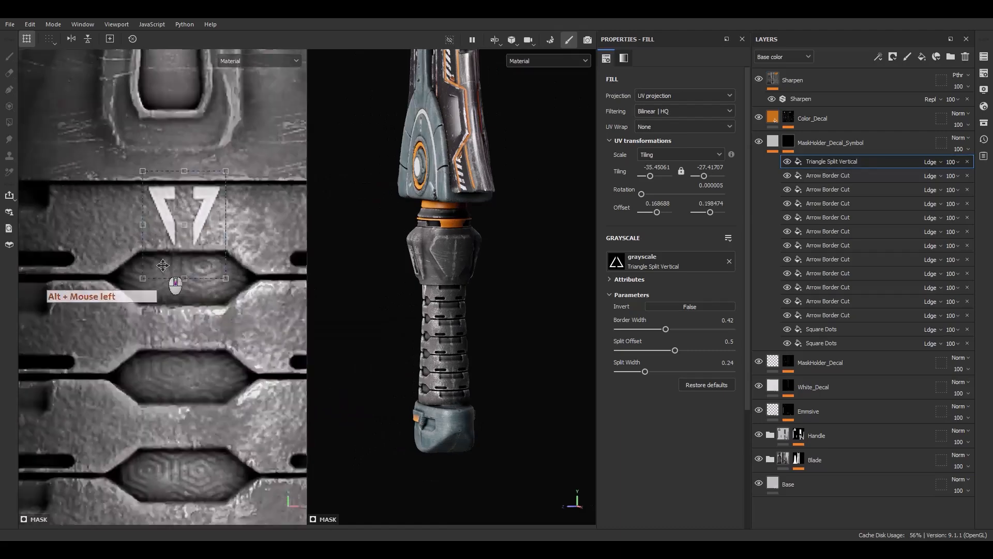
click(829, 163)
key(ctrl+d)
scroll(187, 272, down, 3)
scroll(186, 271, up, 4)
alt+middle_drag(186, 271, 163, 308)
drag(163, 310, 316, 244)
alt+middle_drag(294, 267, 244, 293)
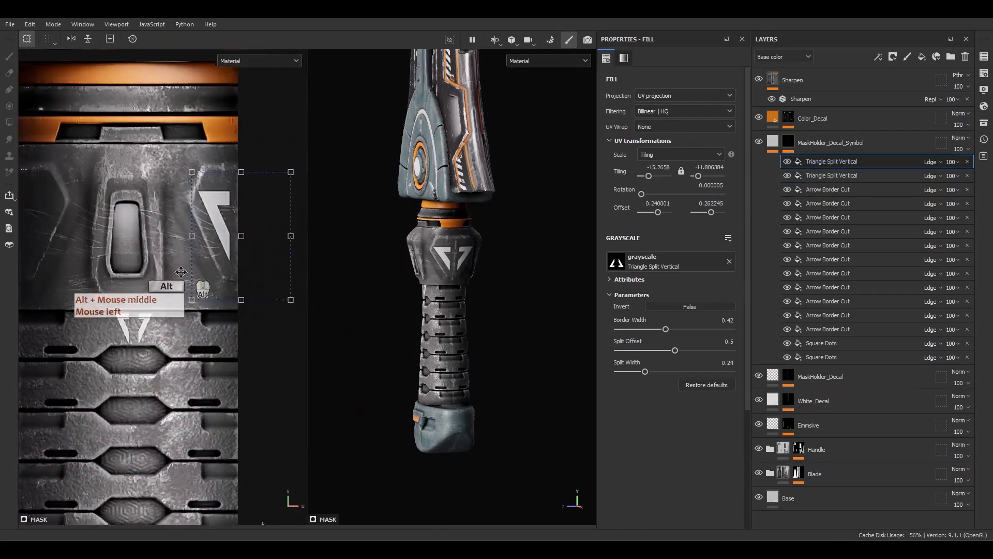
Set the collar triangle's tiling to a locked 15 and its rotation to 180°.
click(658, 167)
text(15)
key(Return)
text(0)
key(Return)
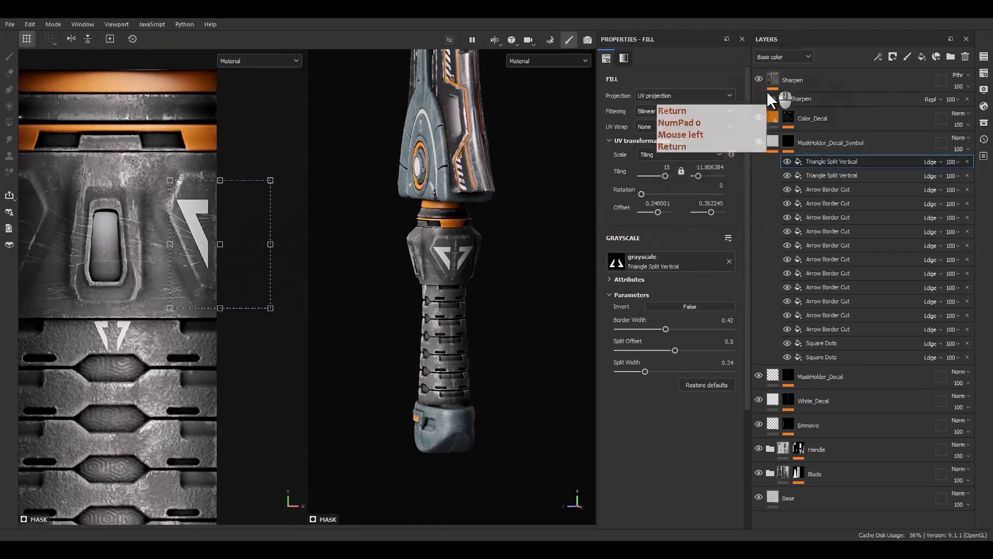
click(680, 170)
drag(187, 345, 246, 274)
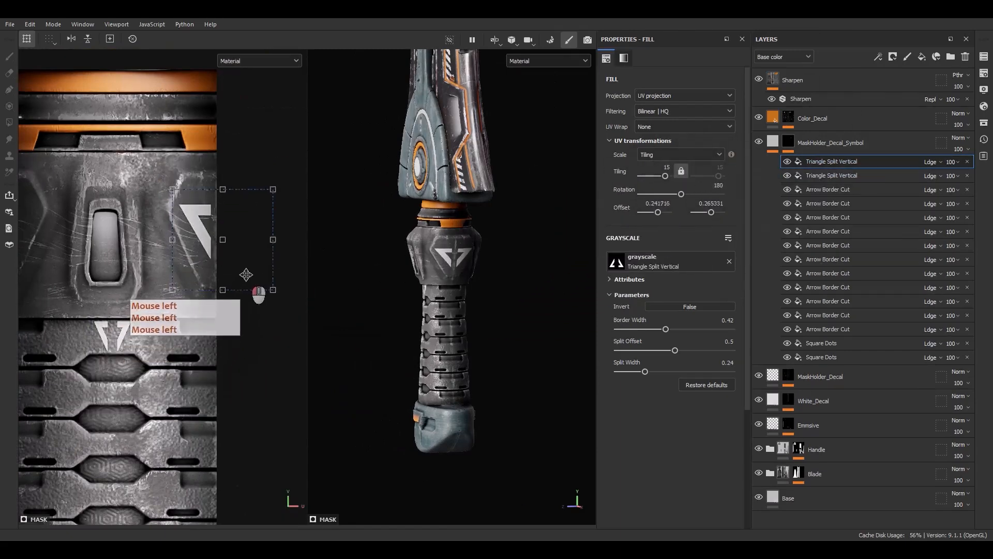
Stretch the collar triangle to a tiling of about -15 by -9.8, with border width 0.25 and split offset 0.41.
scroll(216, 297, up, 2)
drag(663, 329, 663, 330)
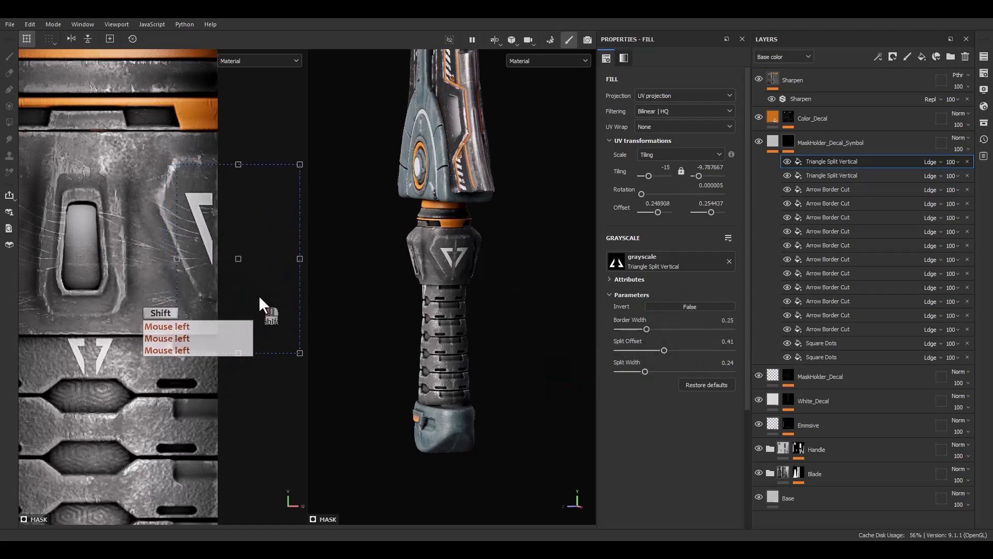
drag(260, 298, 255, 298)
drag(645, 372, 662, 368)
Duplicate the collar triangle and move the copy to the opposite edge of the collar in the UV layout.
click(846, 168)
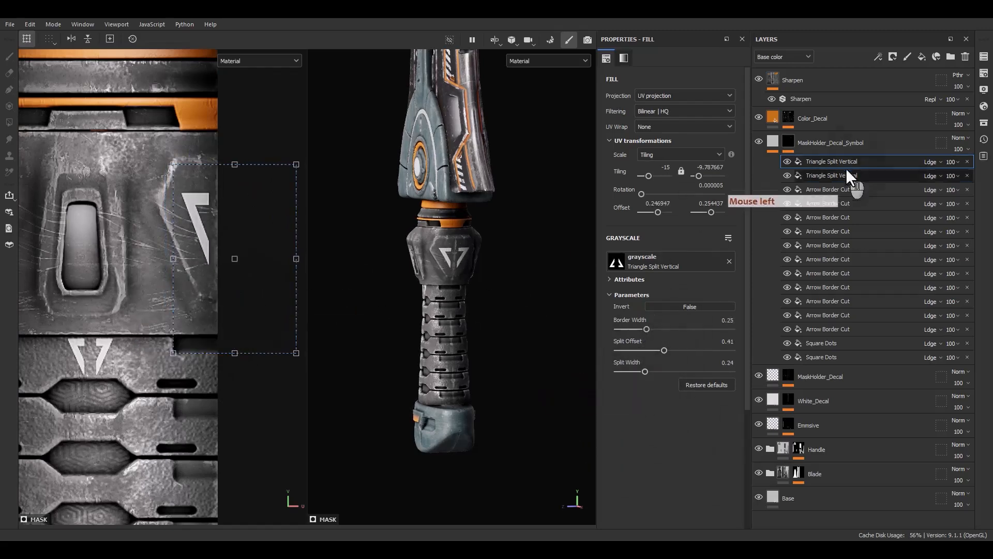
key(ctrl+d)
alt+middle_drag(77, 259, 185, 251)
shift+drag(279, 266, 87, 253)
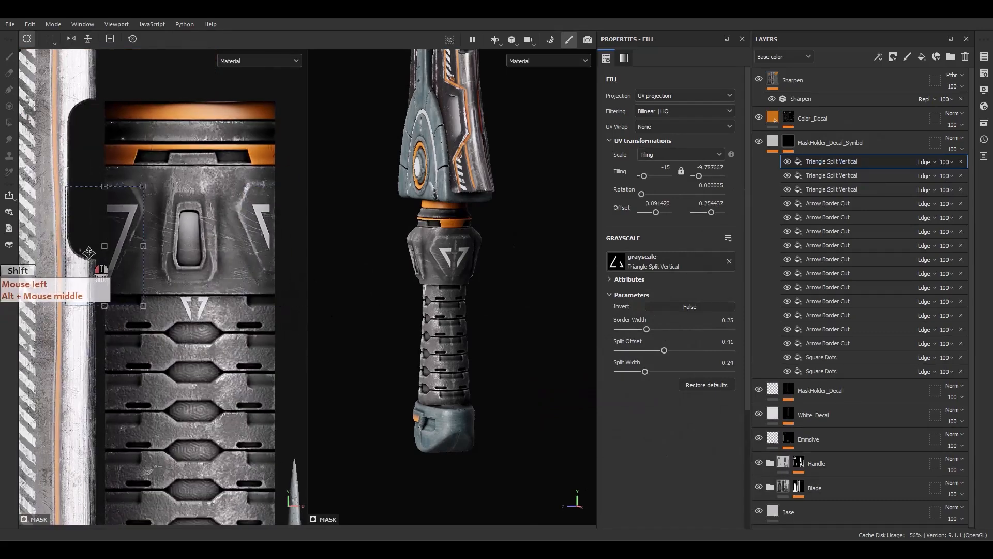
alt+middle_drag(107, 330, 136, 334)
scroll(137, 300, up, 2)
drag(136, 285, 190, 276)
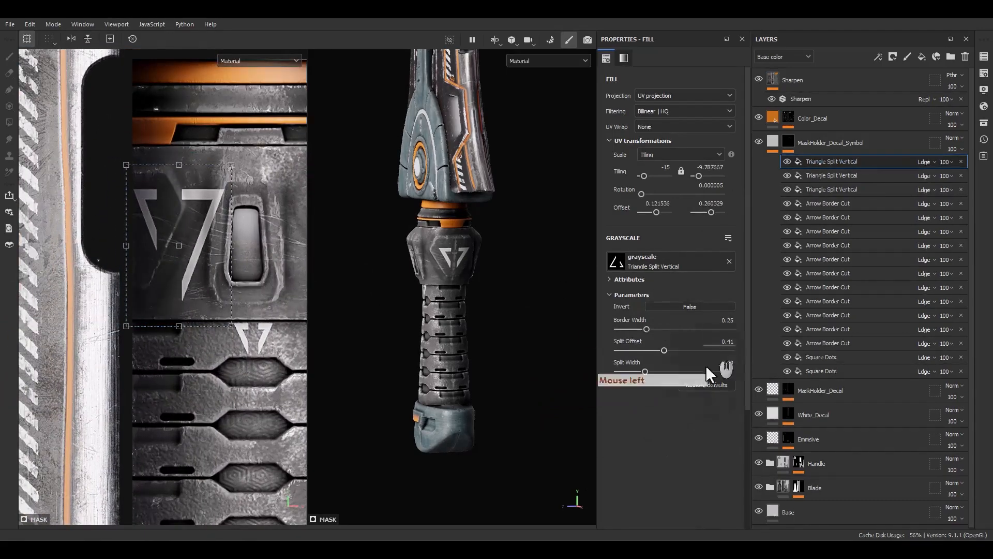
Set the copied triangle's split offset to 0.56 and shift it across the UV edge to align with its other half.
drag(685, 349, 686, 349)
shift+drag(217, 296, 160, 297)
alt+drag(413, 282, 593, 288)
scroll(152, 259, up, 2)
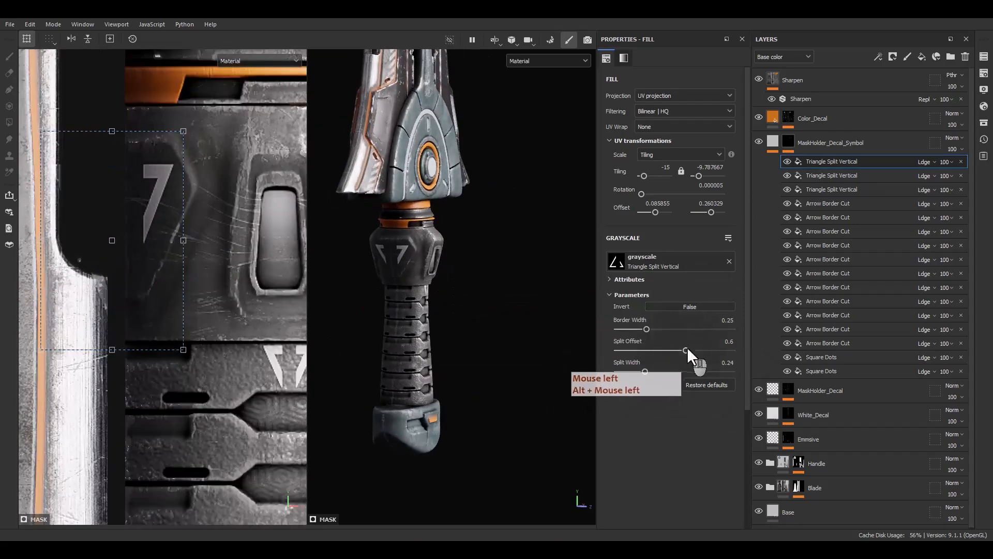
drag(687, 346, 680, 346)
click(152, 290)
scroll(152, 289, down, 2)
Add a paint effect in Subtract mode above the triangles and erase the part spilling onto the neighboring blade UV island.
right_click(832, 161)
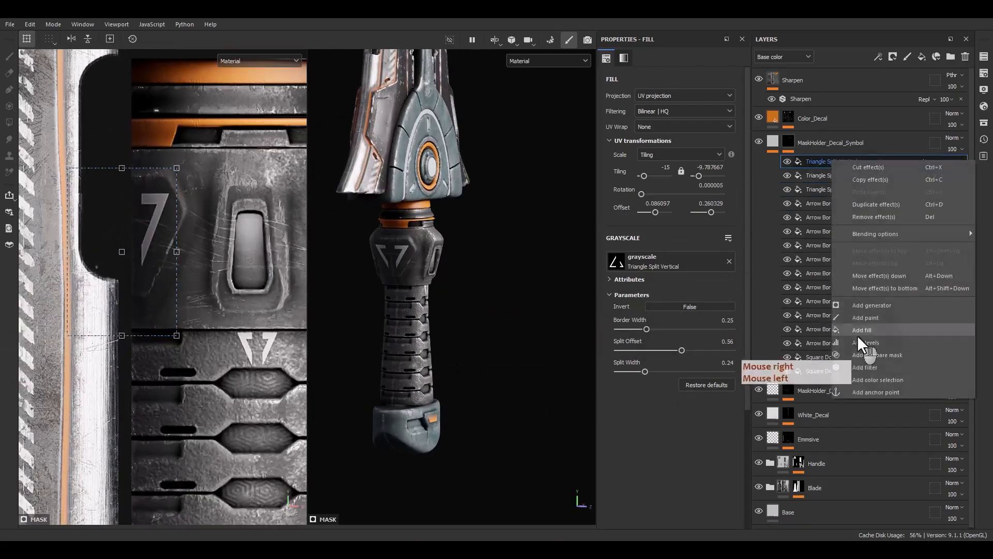
click(863, 318)
click(929, 162)
click(935, 291)
ctrl+right_drag(118, 285, 153, 276)
mouse_move(118, 284)
mouse_down()
mouse_move(95, 225)
mouse_move(88, 284)
mouse_up()
Display the MaskHolder_Decal_Symbol mask alone and check it for stray marks around the collar triangles.
alt+click(787, 142)
drag(40, 209, 102, 209)
scroll(89, 283, down, 2)
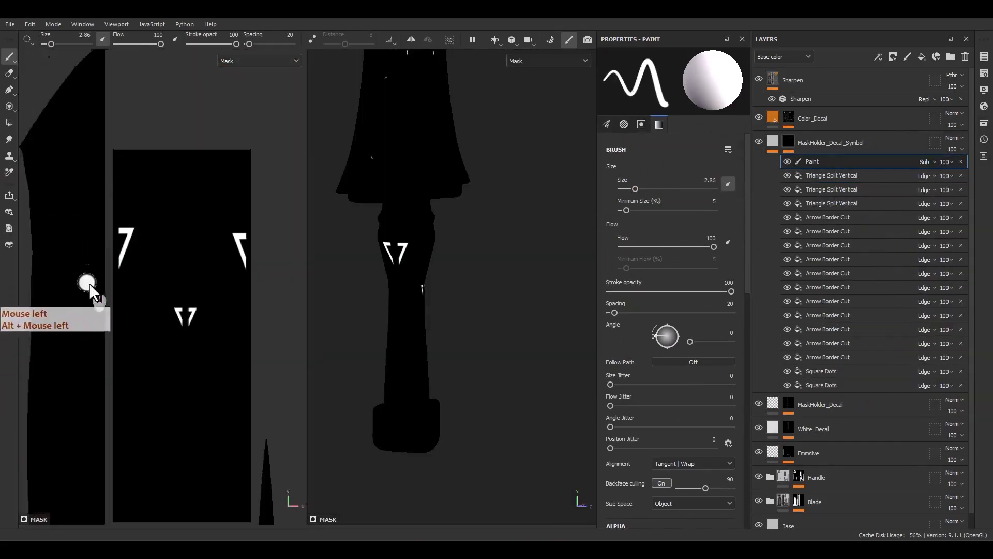
scroll(89, 284, down, 4)
alt+middle_drag(171, 281, 238, 220)
click(773, 141)
scroll(176, 217, up, 4)
alt+middle_drag(173, 172, 119, 197)
Lower the topmost Triangle Split Vertical fill slightly on the collar and bring the whole dagger into the 3D view.
click(788, 141)
click(827, 176)
scroll(197, 226, up, 3)
drag(119, 197, 117, 209)
alt+drag(435, 315, 383, 295)
alt+middle_drag(404, 220, 410, 295)
alt+right_drag(414, 303, 439, 218)
alt+right_drag(445, 223, 470, 140)
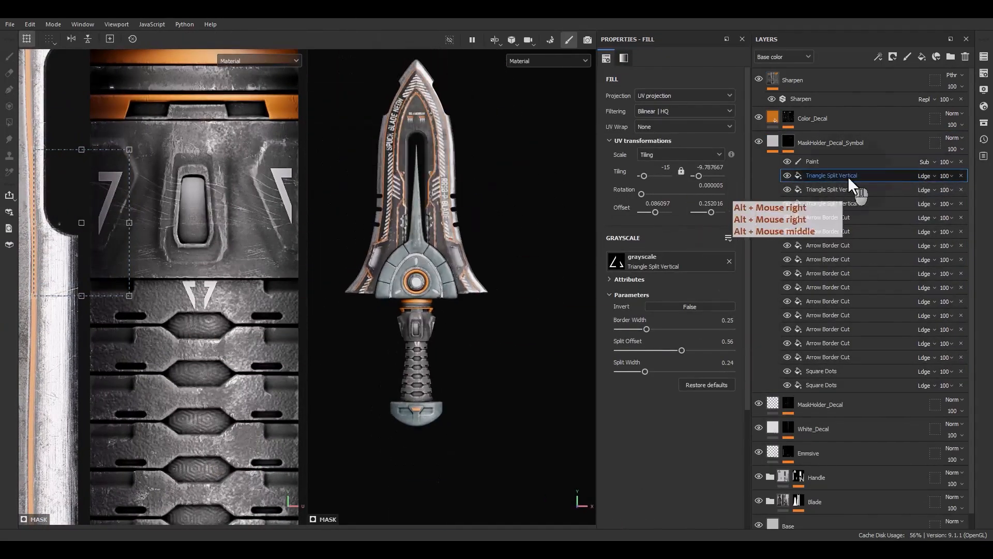
Duplicate the triangle fill, search the assets for "triangle", and replace the copy's grayscale with Triangle Cut Border.
key(ctrl+d)
click(983, 106)
drag(812, 129, 496, 140)
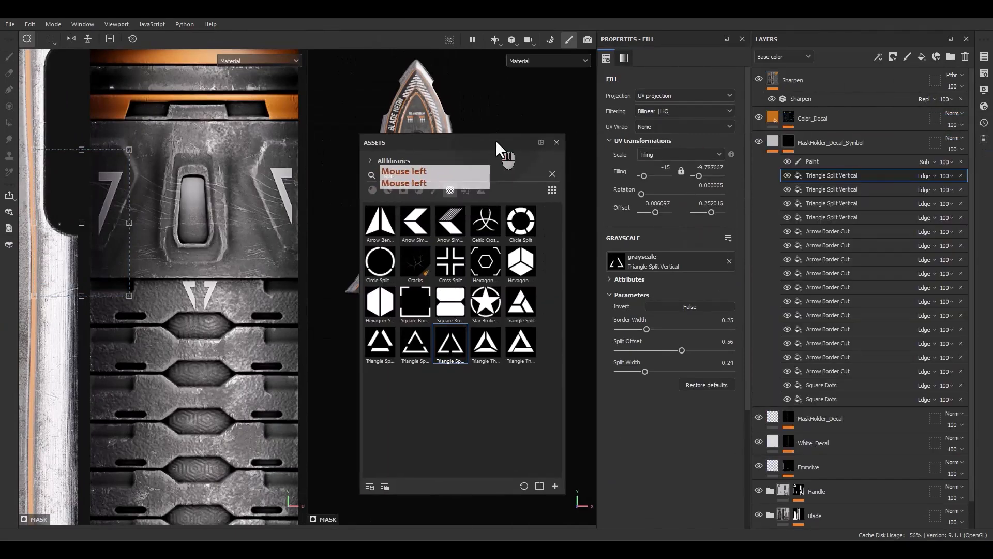
click(366, 174)
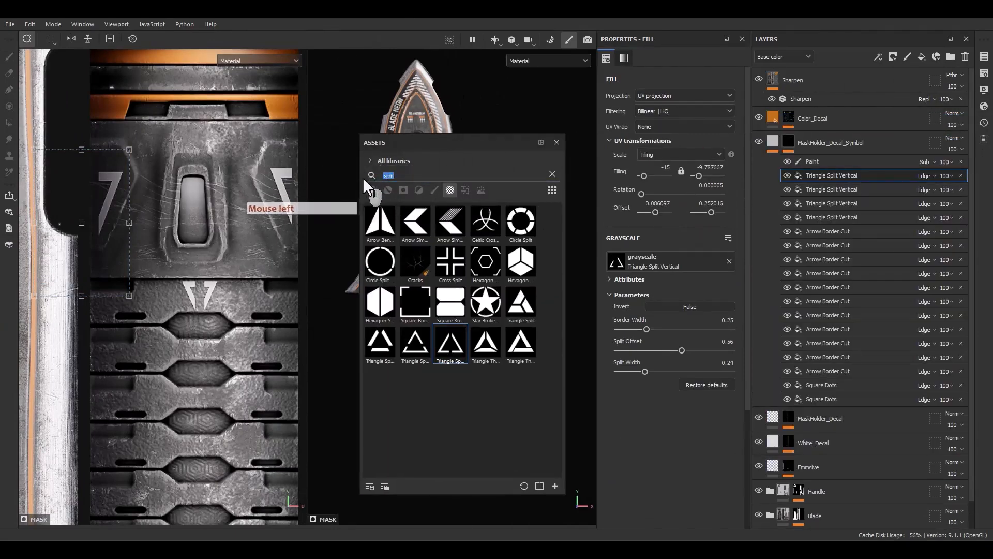
text(tr)
text(ai)
key(BackSpace)
key(BackSpace)
text(iangle)
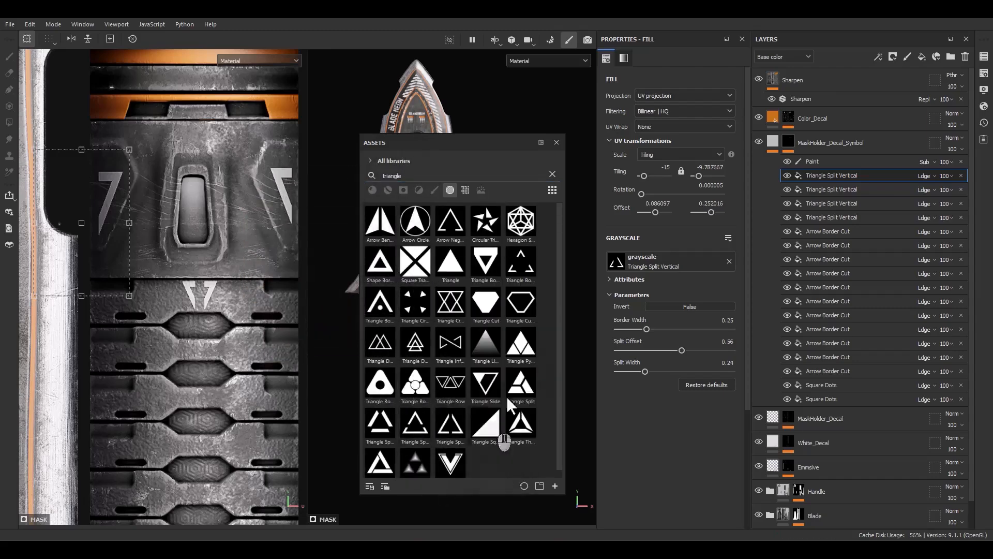
drag(694, 261, 694, 261)
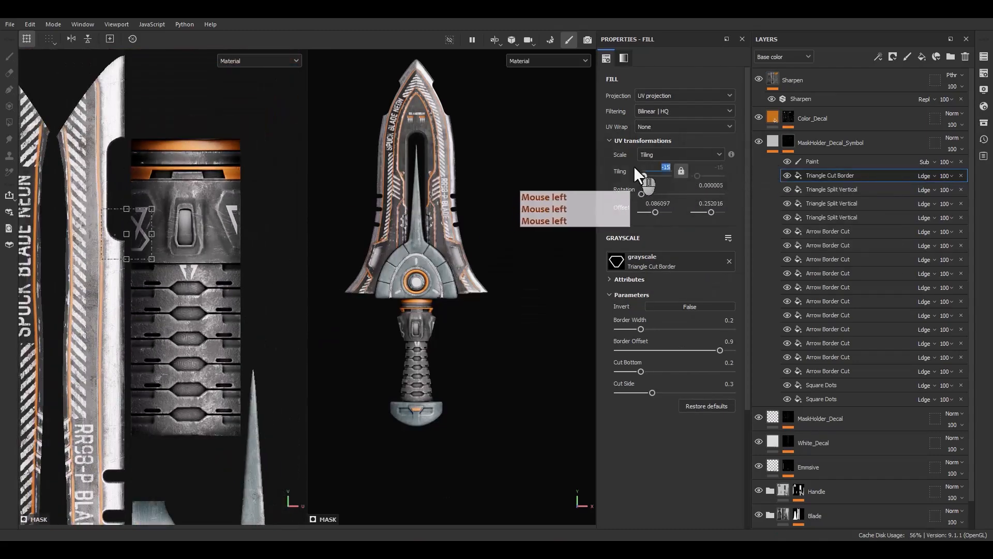
Set the cut triangle's tiling to 15 and move it beside the rounded guard piece in the UV layout.
text(15)
key(Return)
drag(128, 233, 164, 390)
scroll(164, 391, down, 2)
alt+middle_drag(150, 388, 192, 393)
drag(196, 388, 58, 235)
alt+middle_drag(58, 235, 290, 344)
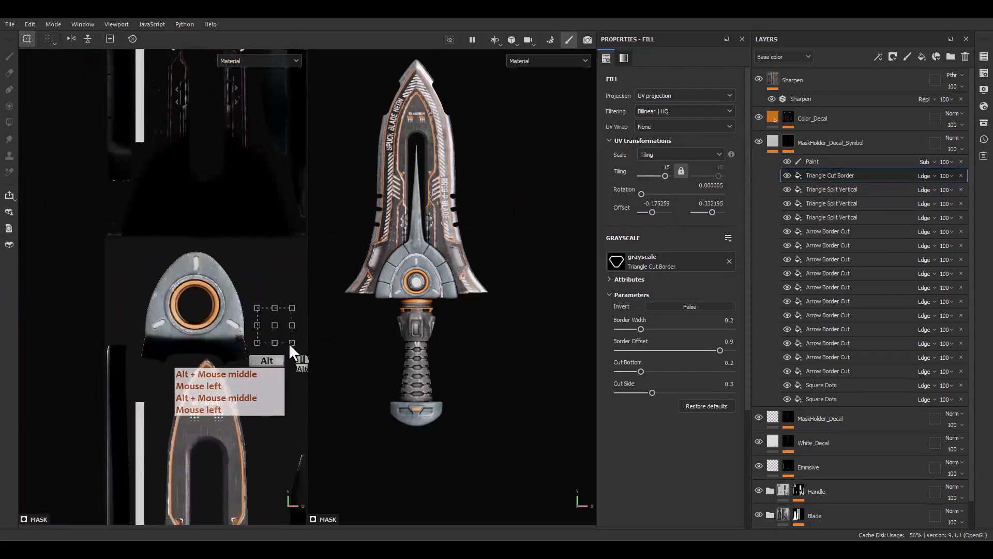
Place the cut triangle above the guard's left slot, shrink it to a tiling of about -38.5, and rotate it to 45°.
scroll(289, 344, up, 1)
drag(274, 325, 132, 324)
scroll(131, 320, up, 5)
drag(168, 249, 139, 321)
scroll(138, 325, up, 4)
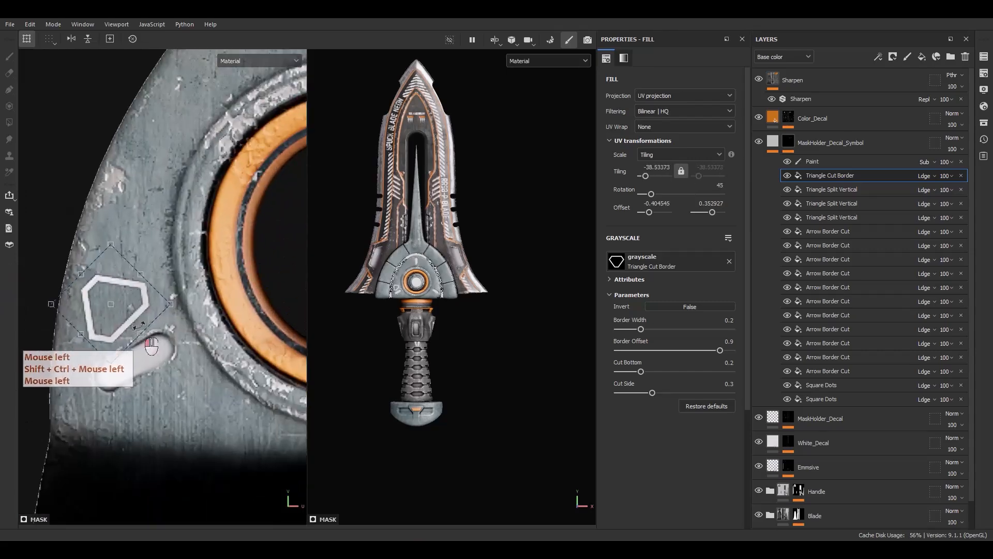
Fit the cut triangle along the slot with a tiling of about -56.3, rotation of about 27.8°, and border width of 0.46.
drag(156, 273, 163, 285)
scroll(133, 312, up, 2)
drag(139, 325, 145, 339)
ctrl+shift+drag(128, 244, 127, 271)
drag(125, 321, 127, 330)
drag(668, 327, 670, 329)
scroll(110, 329, up, 2)
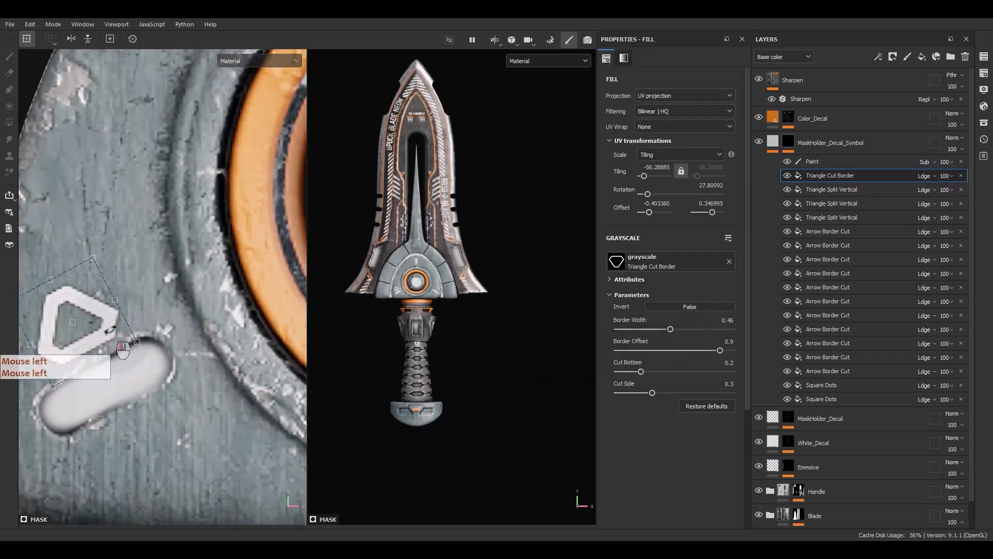
Duplicate the cut triangle, move the copy above the guard's right slot, and rotate it to about 328.6°.
click(817, 175)
key(ctrl+d)
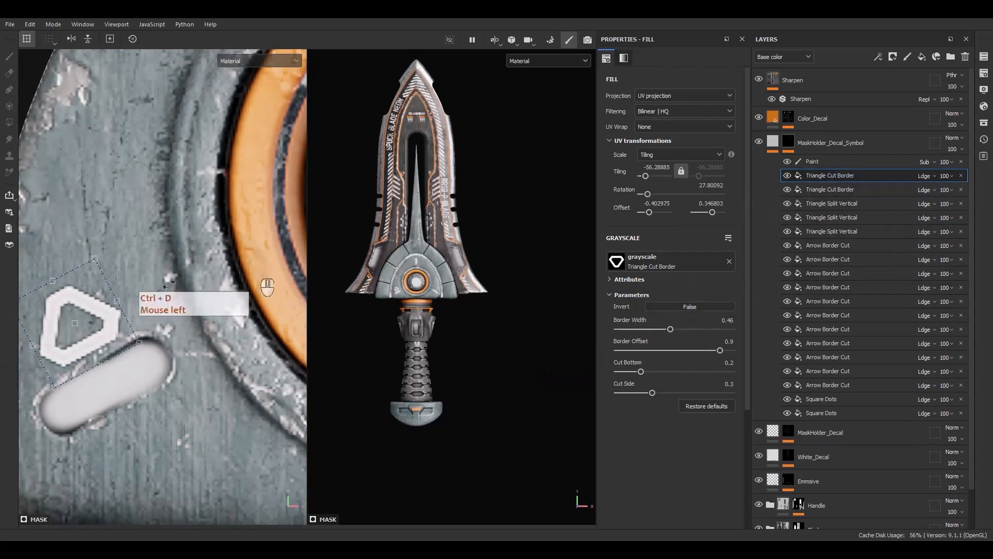
scroll(98, 315, down, 2)
drag(86, 319, 343, 279)
alt+middle_drag(304, 280, 106, 285)
drag(122, 285, 275, 286)
alt+middle_drag(275, 286, 179, 289)
scroll(181, 290, up, 1)
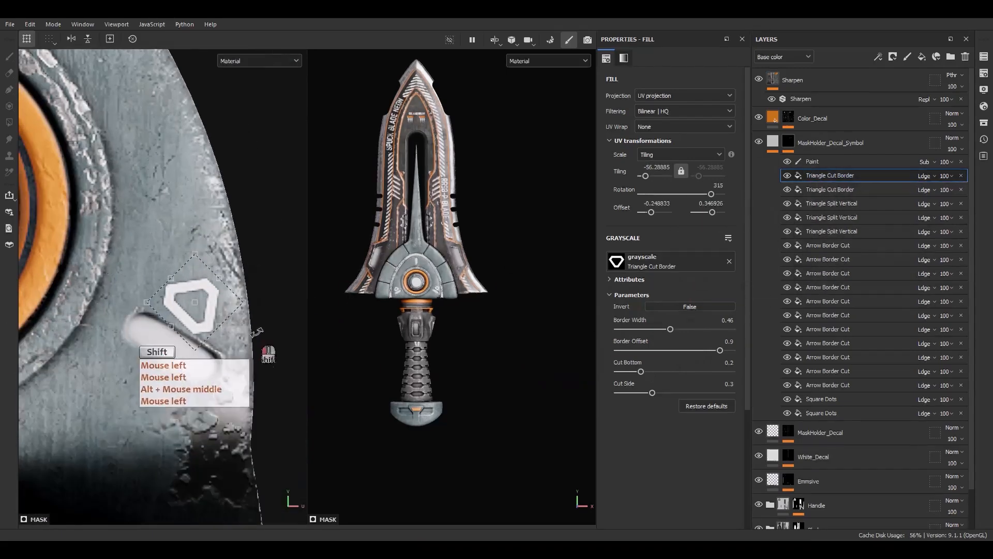
scroll(212, 332, down, 3)
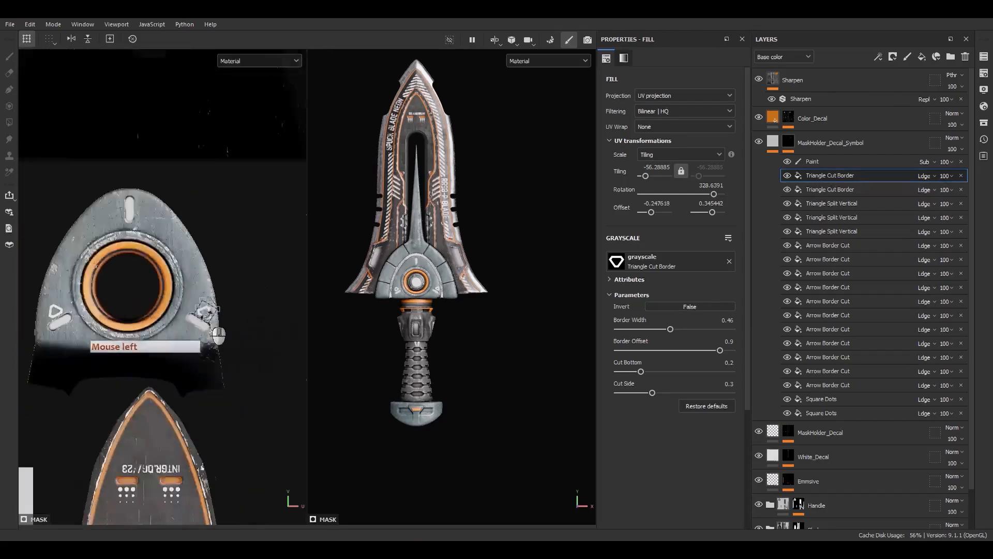
Duplicate an Arrow Border Cut decal and move the copy across the blade, at a tiling of about -123.4 and rotation of about 329.6°.
alt+middle_drag(212, 332, 155, 212)
click(828, 259)
key(ctrl+d)
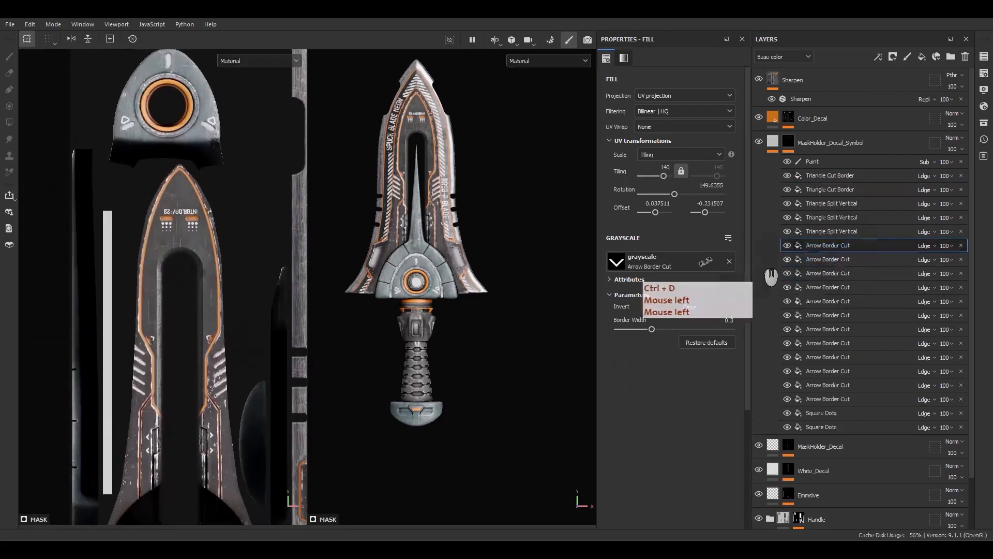
scroll(207, 424, up, 1)
alt+middle_drag(222, 426, 103, 310)
scroll(246, 354, up, 4)
drag(246, 354, 41, 68)
alt+middle_drag(41, 67, 175, 325)
scroll(179, 325, down, 1)
drag(190, 353, 37, 78)
alt+middle_drag(37, 78, 157, 231)
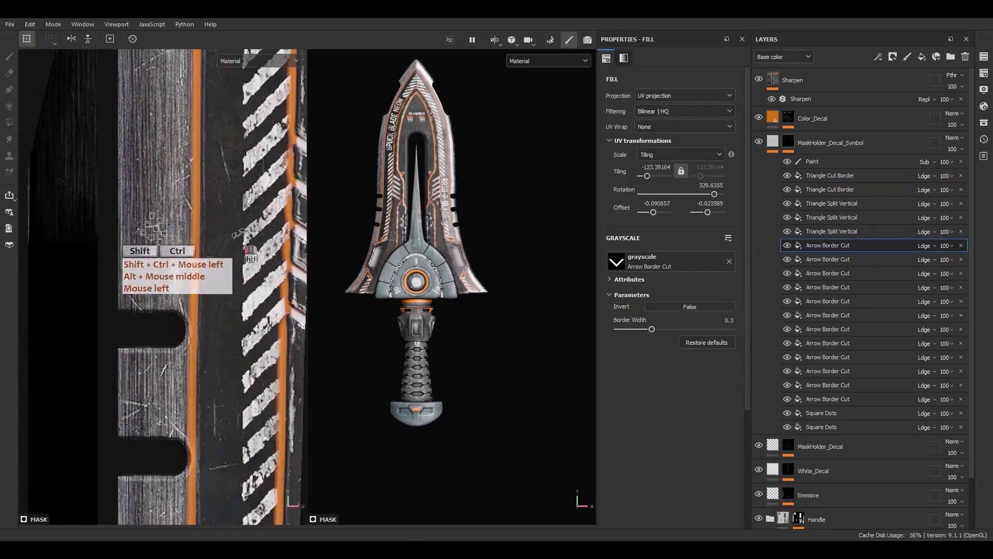
ctrl+shift+drag(238, 233, 243, 239)
Move the arrow beside the guard's upper slot, enlarge it to a tiling of about -50.3, and rotate it to 270°.
scroll(225, 236, down, 1)
drag(201, 238, 101, 96)
alt+middle_drag(101, 97, 293, 323)
scroll(293, 323, down, 3)
drag(293, 322, 202, 96)
alt+middle_drag(202, 96, 221, 345)
drag(221, 345, 234, 213)
scroll(198, 182, up, 2)
scroll(190, 257, up, 2)
drag(190, 257, 184, 222)
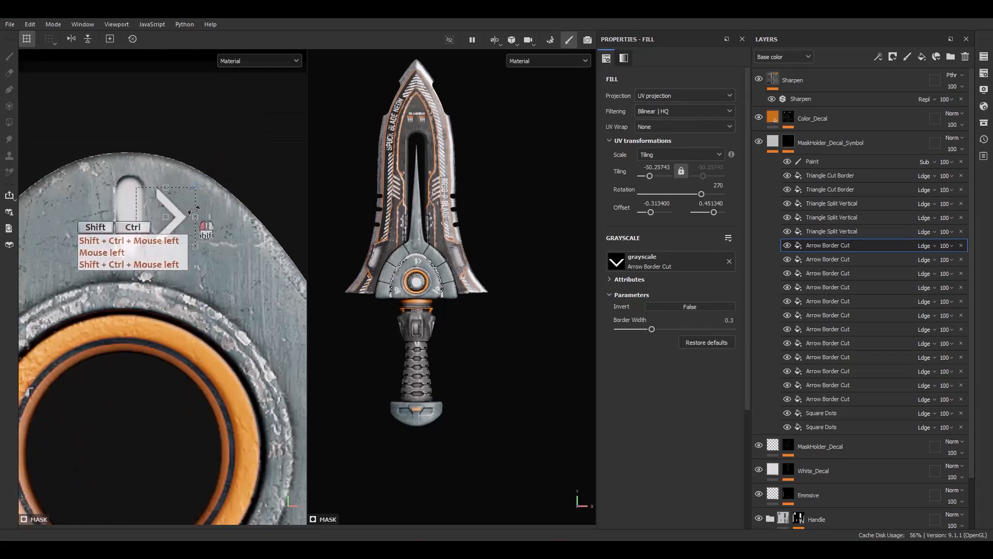
Set the arrow's border width to 0.5 and shrink it slightly to a tiling of about -54.1.
drag(651, 329, 657, 328)
scroll(183, 227, up, 2)
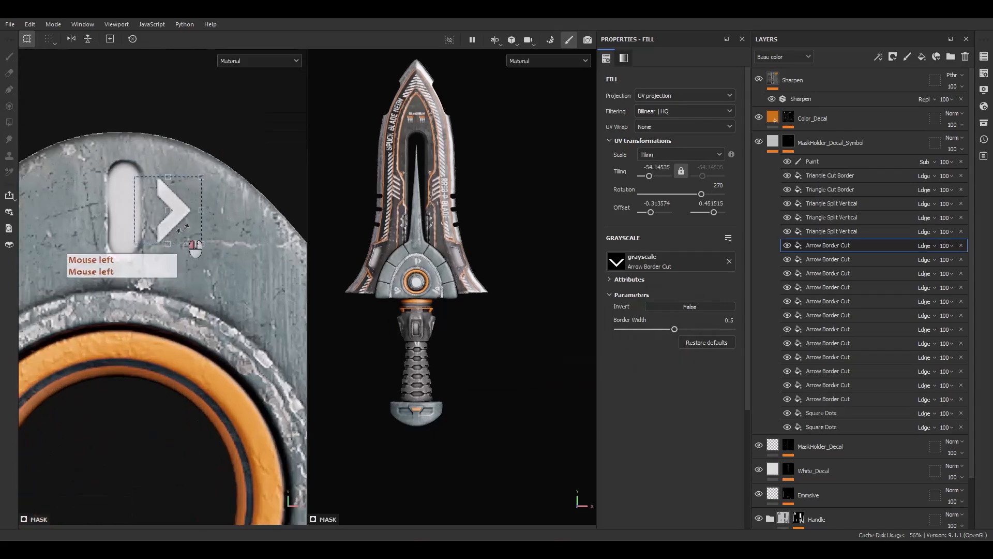
alt+middle_drag(160, 231, 225, 254)
Replace the arrow with a copy on the slot's left side, at a tiling of about 82.1 and rotation of 270°.
click(851, 248)
key(ctrl+d)
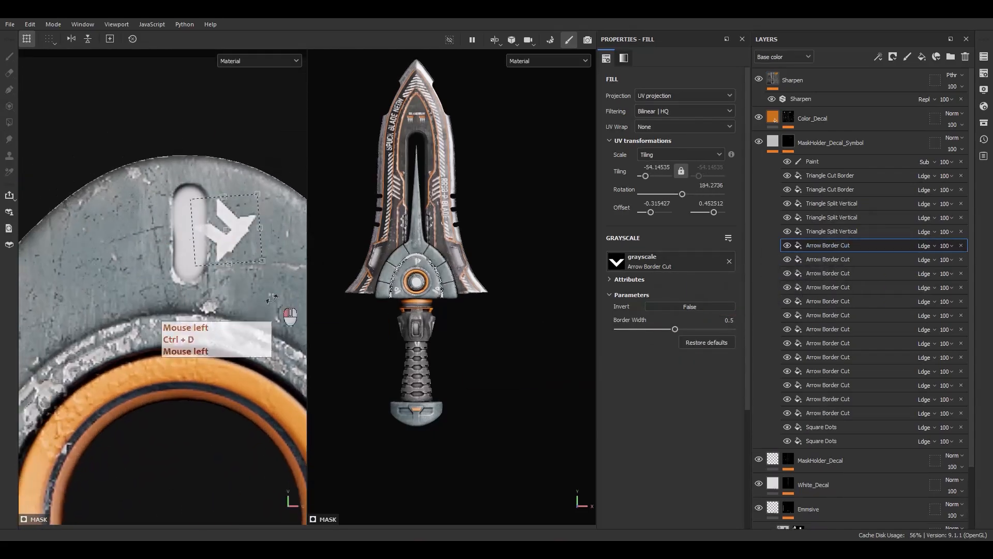
drag(272, 299, 232, 252)
scroll(154, 235, up, 2)
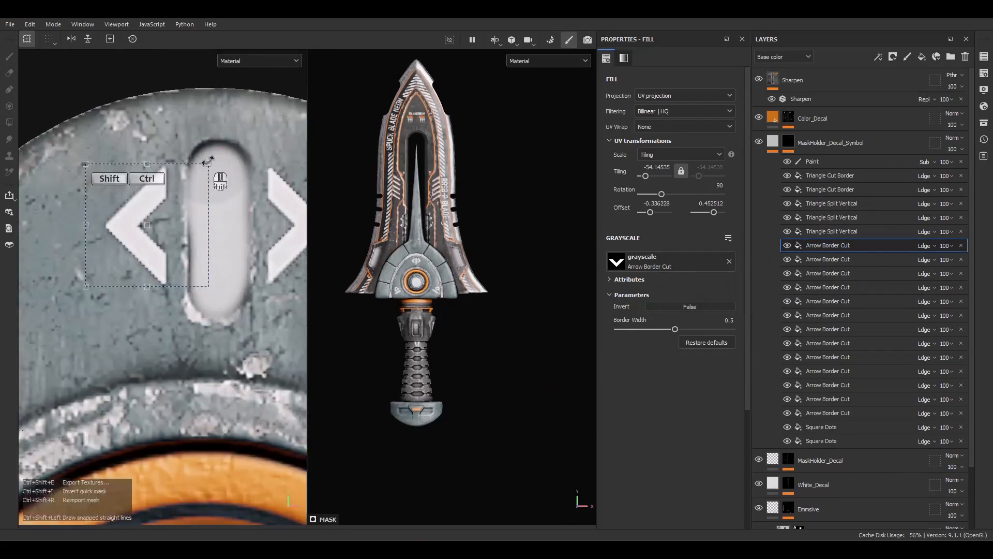
click(961, 259)
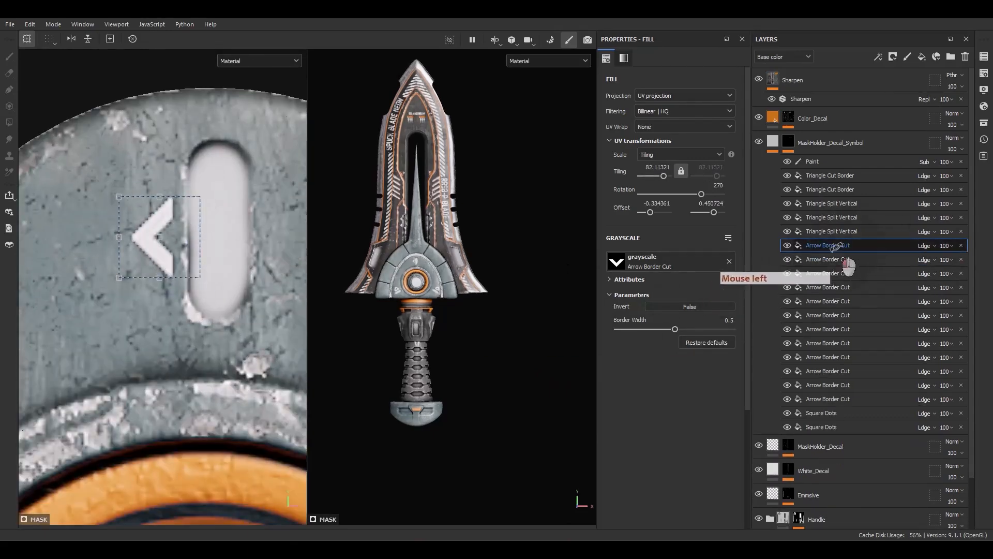
Duplicate the left arrow, move the copy to the slot's right side, and rotate it to 90°.
click(834, 247)
key(ctrl+d)
drag(189, 253, 305, 253)
drag(283, 181, 270, 293)
alt+middle_drag(221, 249, 204, 248)
scroll(246, 274, up, 2)
shift+drag(265, 265, 269, 264)
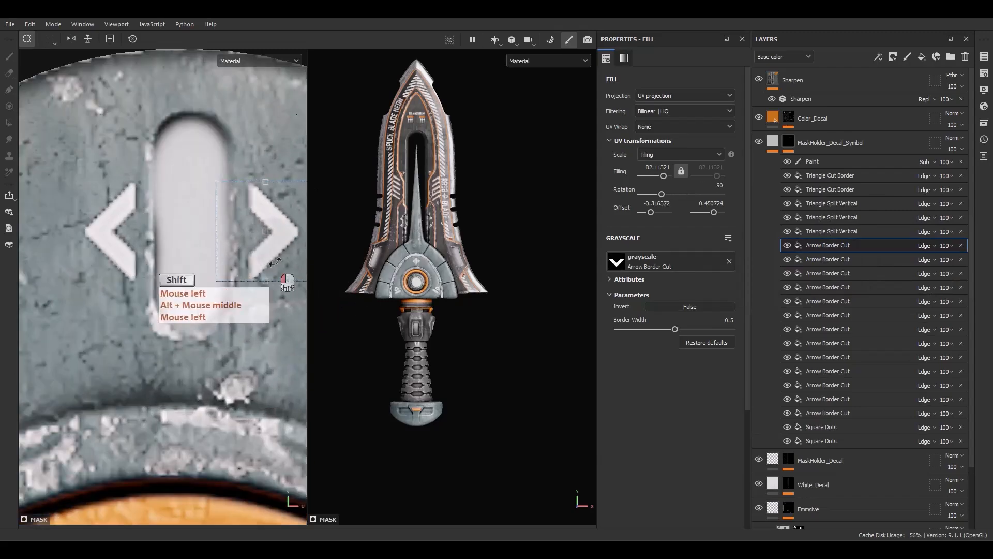
scroll(420, 272, up, 10)
alt+middle_drag(424, 222, 442, 275)
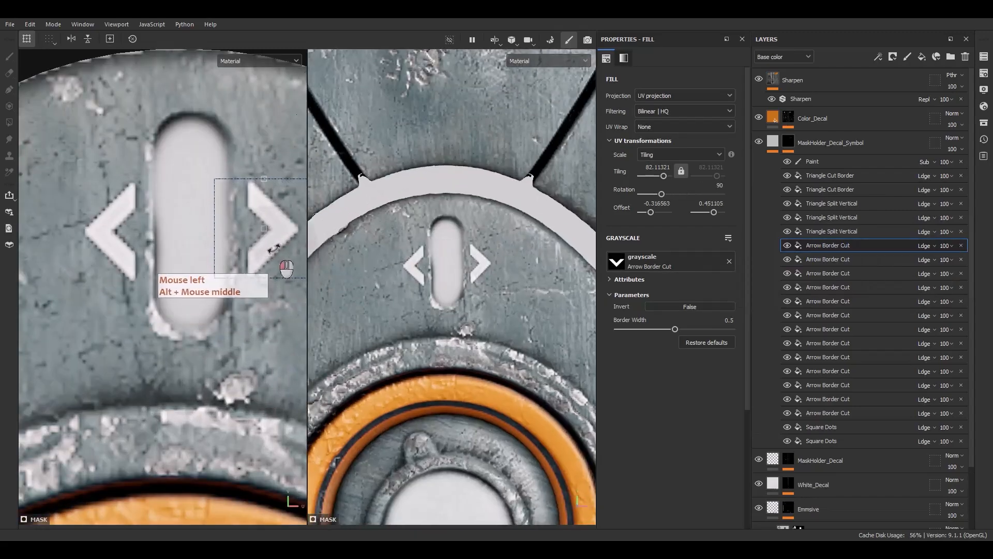
Fine-tune both arrows around the guard's upper slot, rotating the left one slightly and the right one to about 88.7°.
click(828, 260)
click(135, 283)
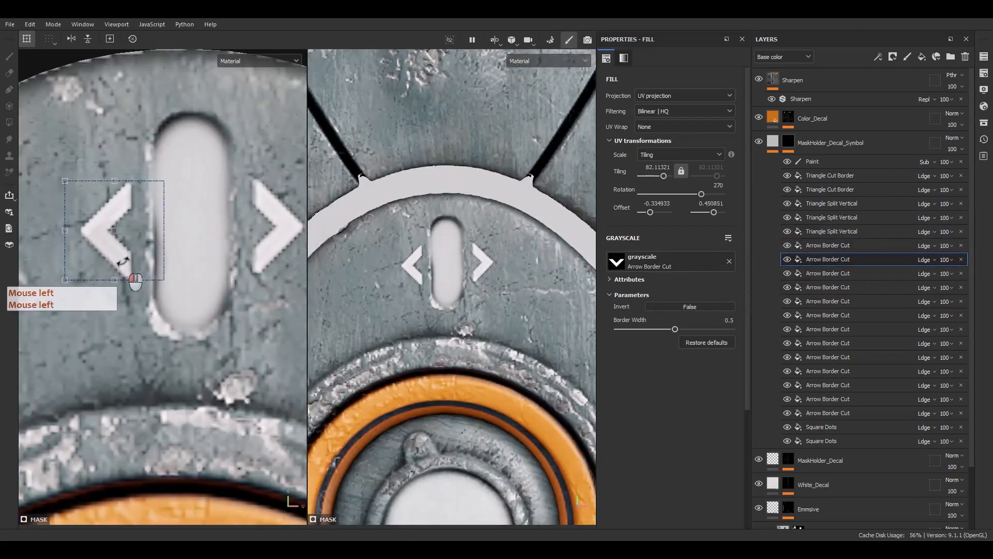
alt+drag(425, 315, 445, 325)
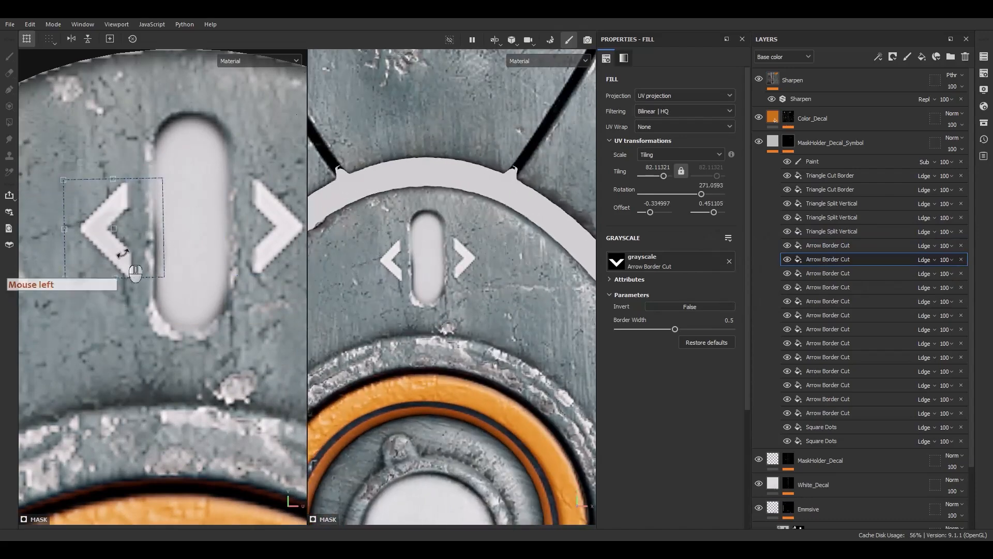
drag(122, 254, 126, 258)
click(842, 245)
drag(277, 154, 271, 253)
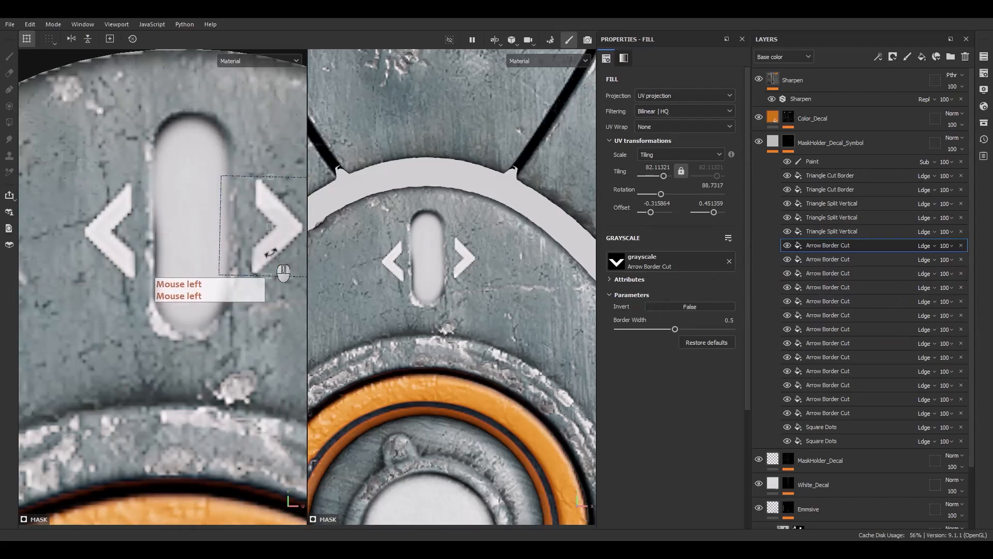
scroll(267, 258, down, 5)
scroll(436, 331, down, 8)
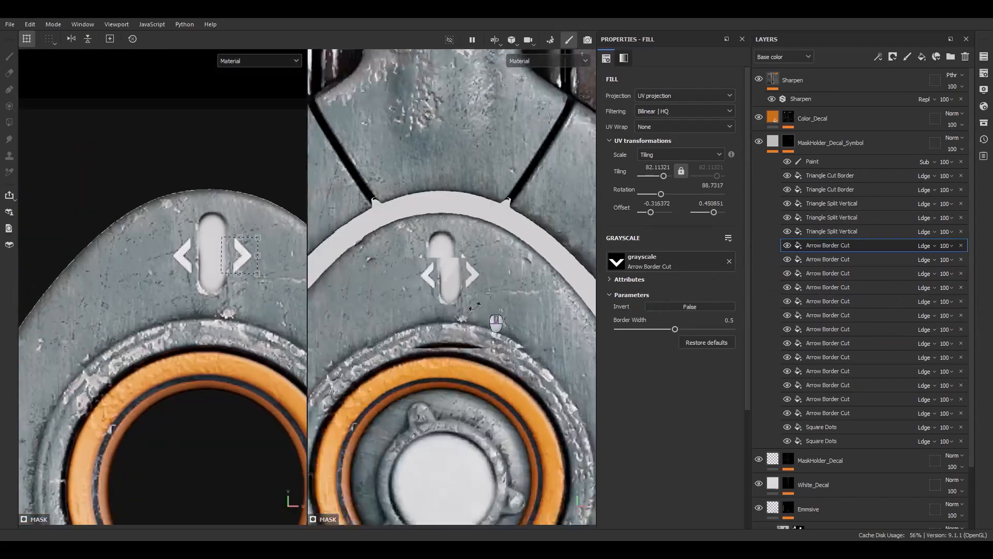
alt+middle_drag(440, 357, 442, 234)
mouse_move(442, 234)
alt+mouse_down()
mouse_move(445, 225)
mouse_move(433, 247)
alt+mouse_up()
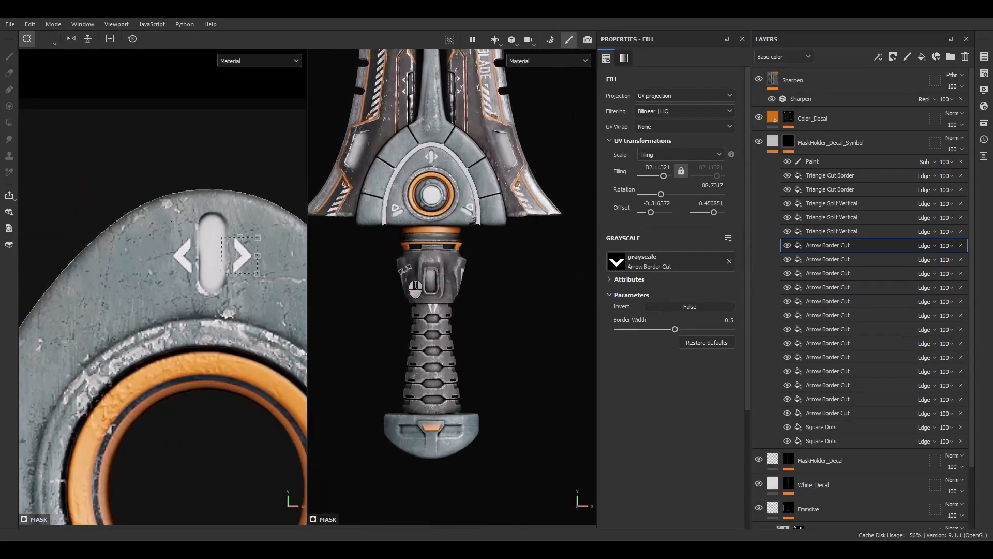
scroll(405, 270, down, 5)
alt+middle_drag(426, 269, 418, 359)
alt+drag(418, 358, 432, 342)
Remove the stray fill from the MaskHolder_Decal_Symbol layer and add a fill to the Color_Decal layer's mask.
click(774, 143)
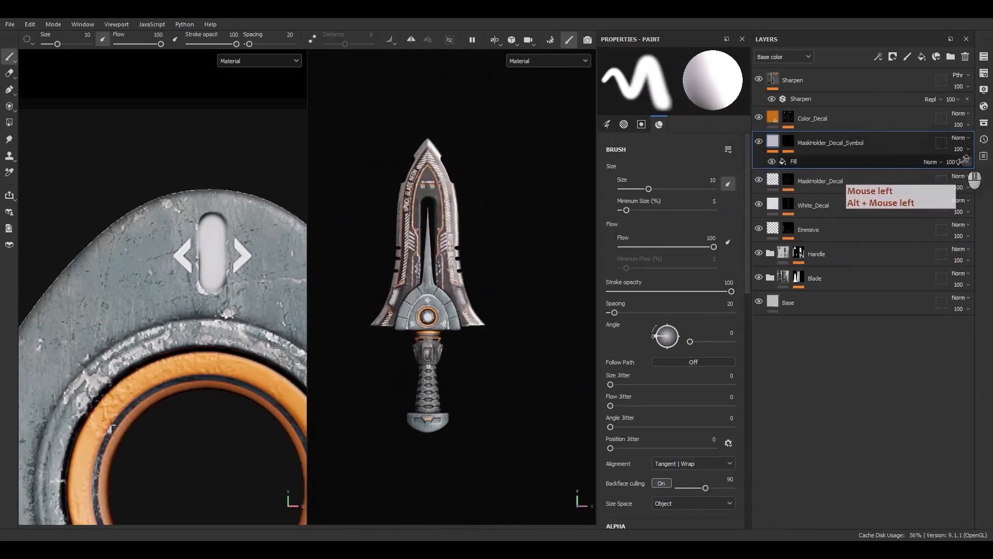
click(967, 160)
click(788, 117)
right_click(820, 138)
click(849, 312)
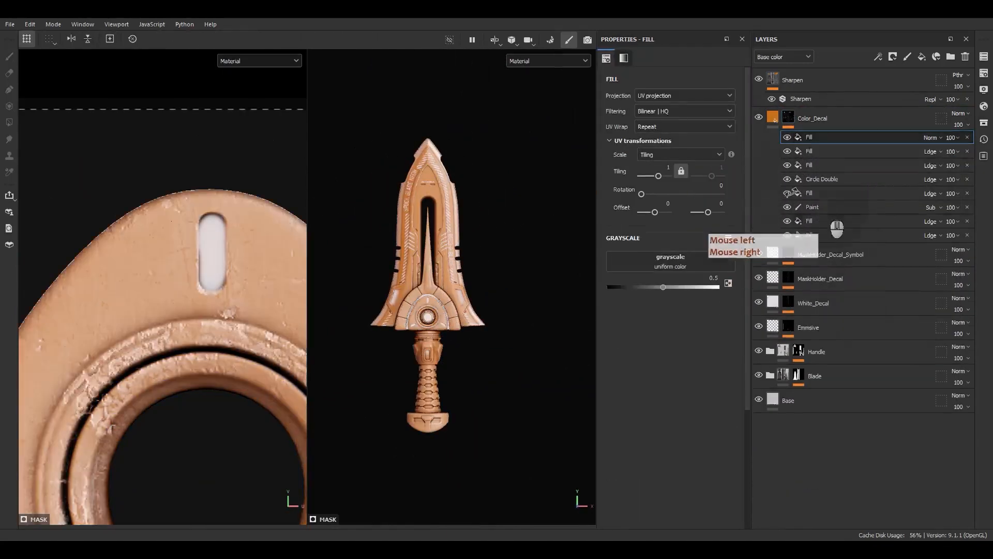
click(671, 261)
click(722, 264)
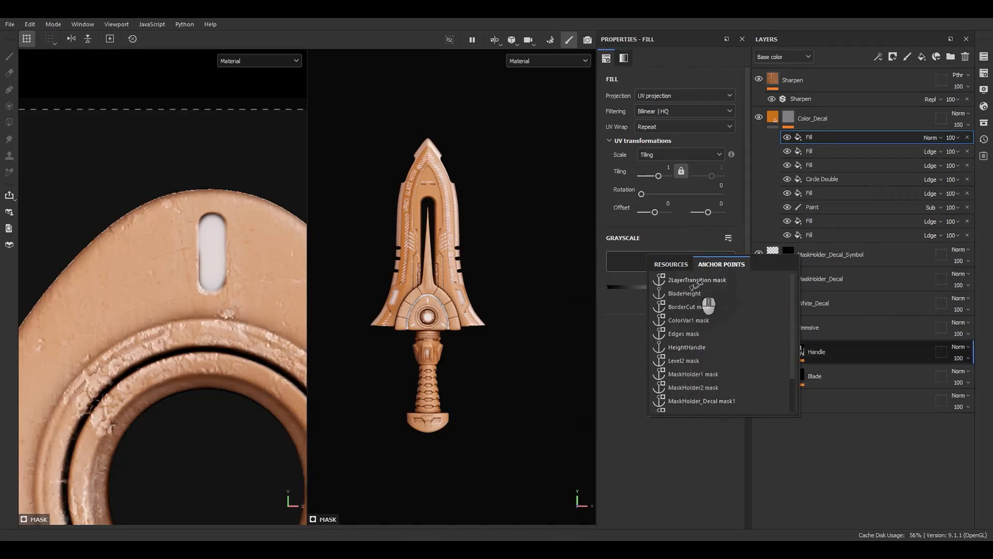
Add an anchor point to the MaskHolder_Decal_Symbol layer's mask.
click(785, 251)
click(787, 252)
right_click(825, 270)
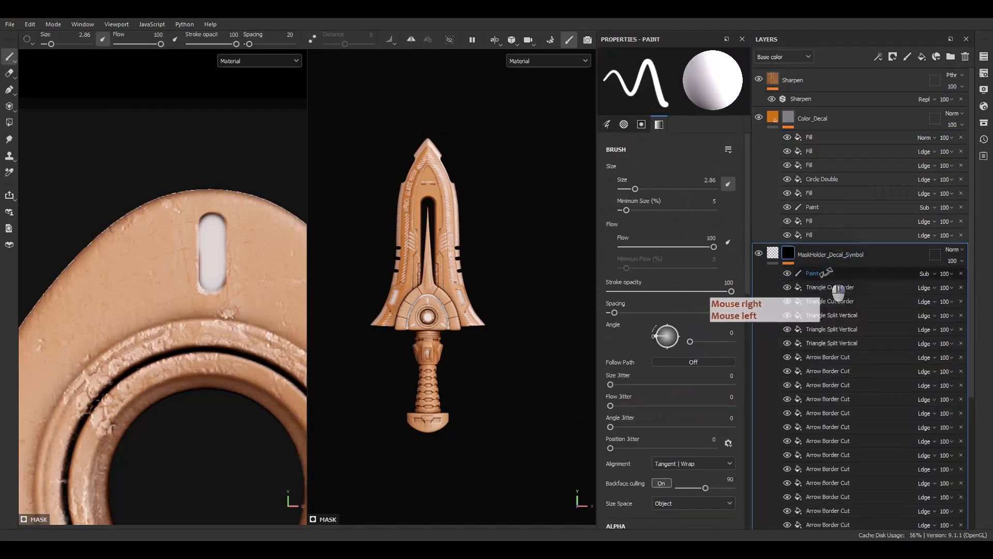
click(849, 486)
Set the new Color_Decal mask fill to Linear Dodge blending and use the MaskHolder_Decal_Symbol mask anchor as its grayscale source.
click(819, 137)
click(926, 138)
click(938, 235)
click(675, 263)
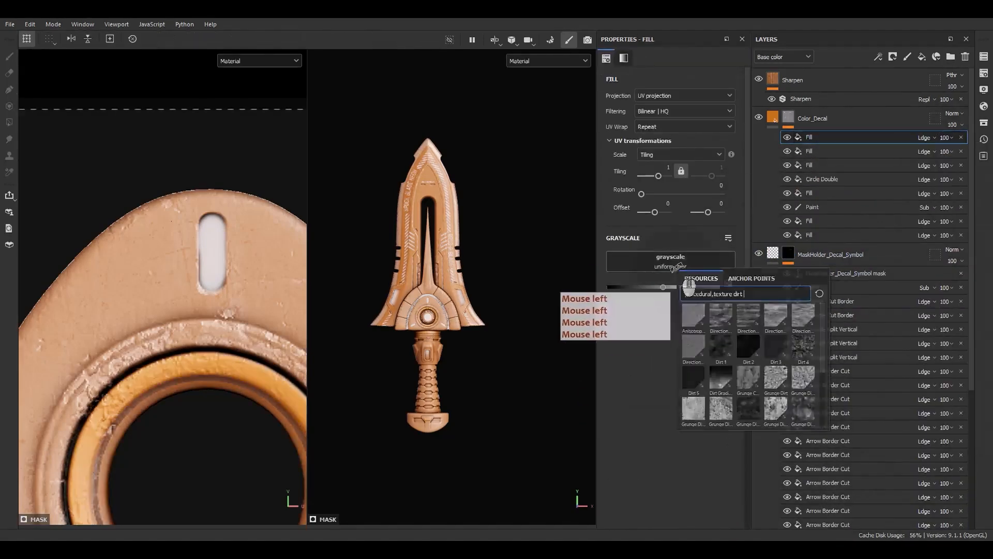
click(750, 278)
click(722, 388)
Add a Warp filter above the fills in the Color_Decal layer's mask.
scroll(223, 282, up, 4)
scroll(416, 284, up, 6)
alt+middle_drag(444, 181, 450, 290)
right_click(821, 139)
click(839, 329)
click(654, 84)
click(694, 96)
text(صش)
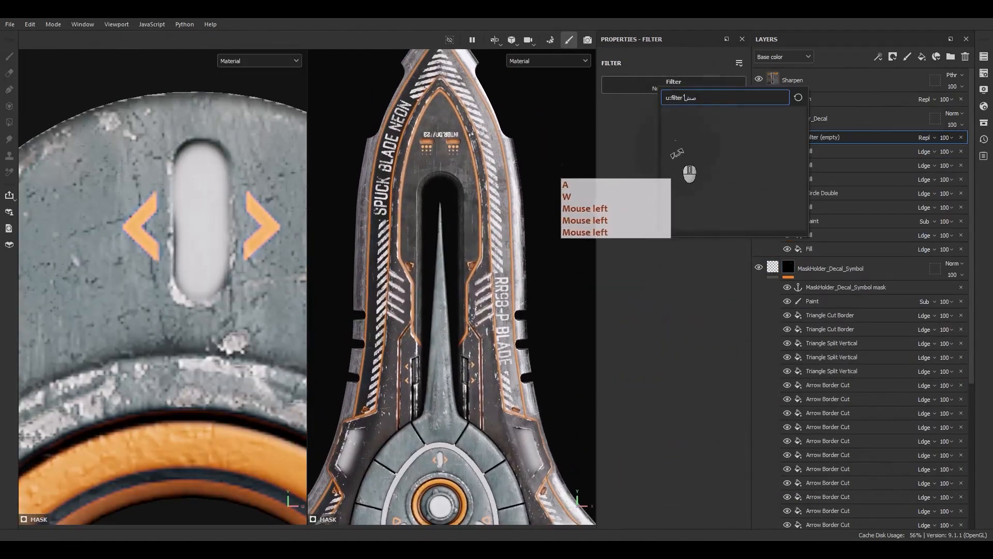
text(wa)
click(707, 116)
Set the Warp filter's intensity divider to 100 and its intensity to about 0.12.
scroll(460, 153, up, 4)
click(693, 182)
click(674, 223)
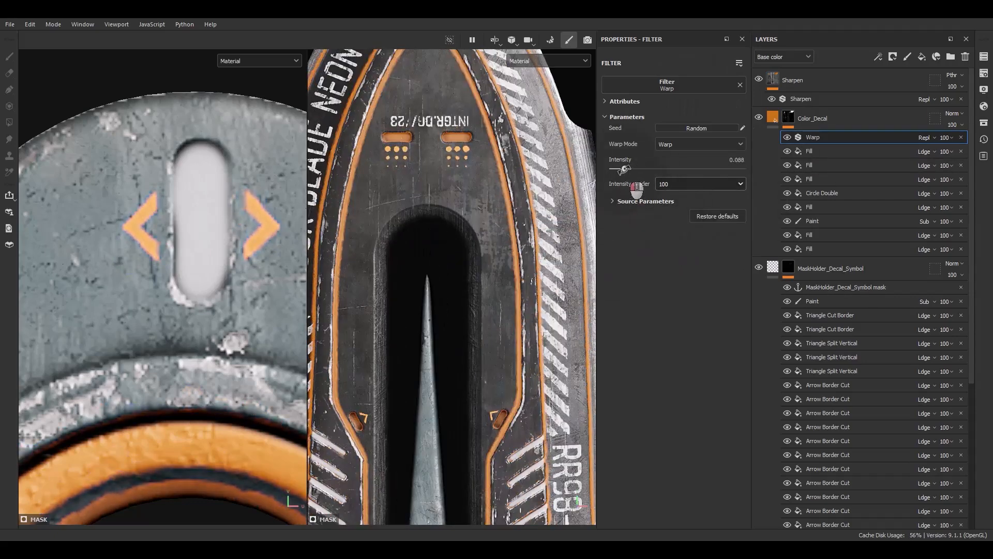
drag(626, 169, 629, 169)
Examine the warped orange decals along the blade and guard.
scroll(188, 244, down, 4)
alt+middle_drag(188, 244, 177, 95)
alt+middle_drag(380, 362, 380, 147)
alt+middle_drag(398, 302, 401, 155)
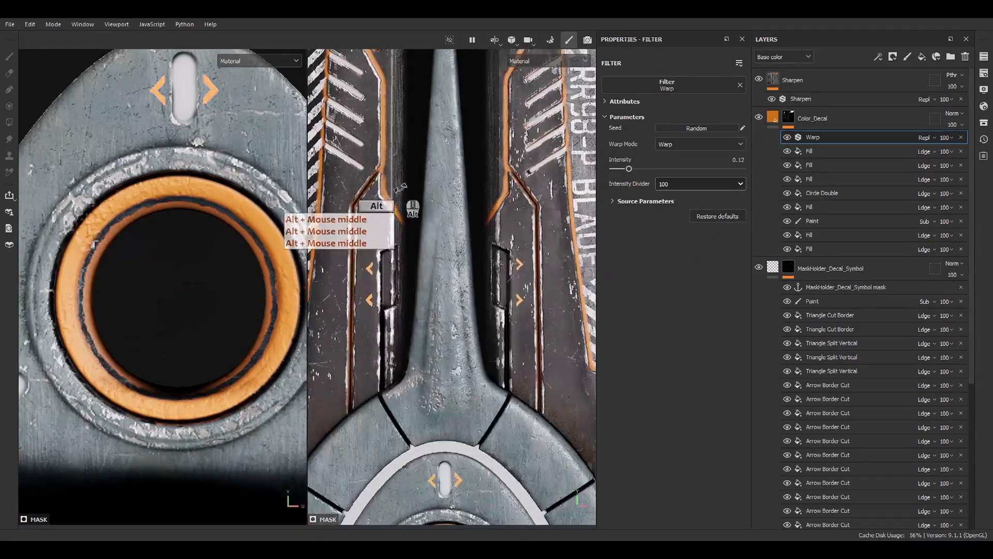
alt+middle_drag(424, 290, 429, 158)
alt+middle_drag(458, 288, 447, 156)
alt+right_drag(445, 155, 398, 217)
alt+right_drag(408, 233, 382, 280)
alt+drag(440, 290, 487, 250)
alt+middle_drag(487, 187, 484, 311)
alt+shift+drag(484, 310, 512, 285)
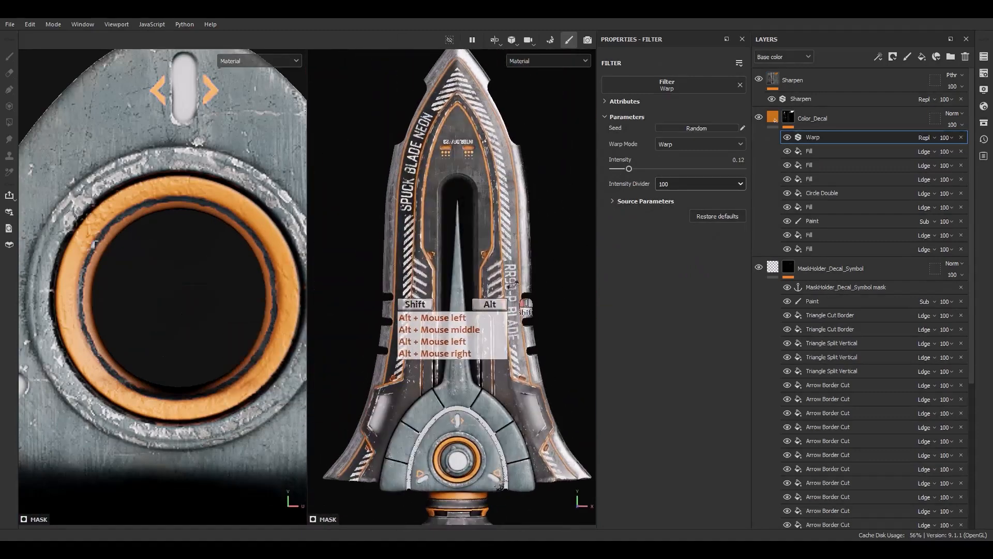
Add a Blur Slope filter above the Warp filter in the Color_Decal layer's mask.
right_click(827, 135)
click(856, 206)
click(671, 93)
drag(708, 105, 692, 106)
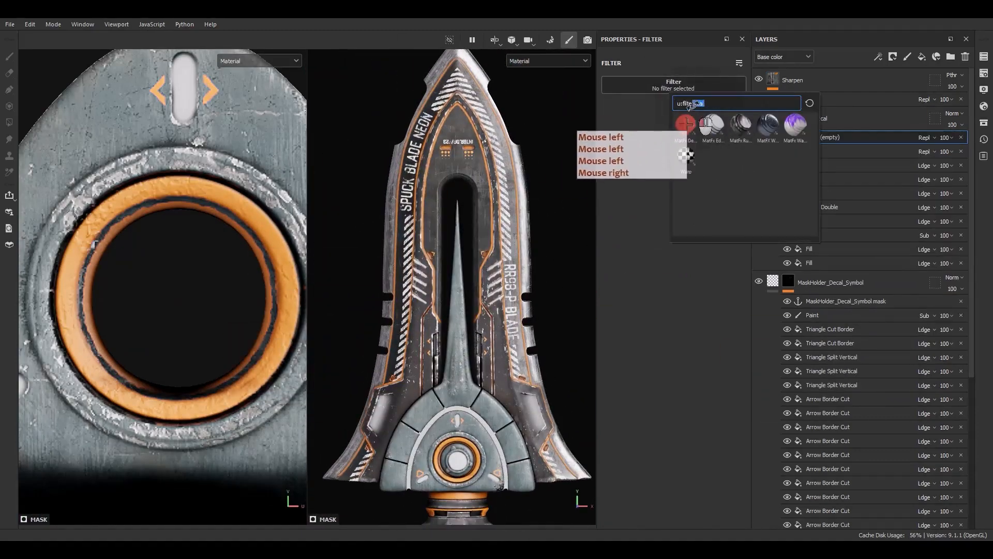
key(BackSpace)
key(BackSpace)
key(alt+shift)
text(blu)
click(738, 123)
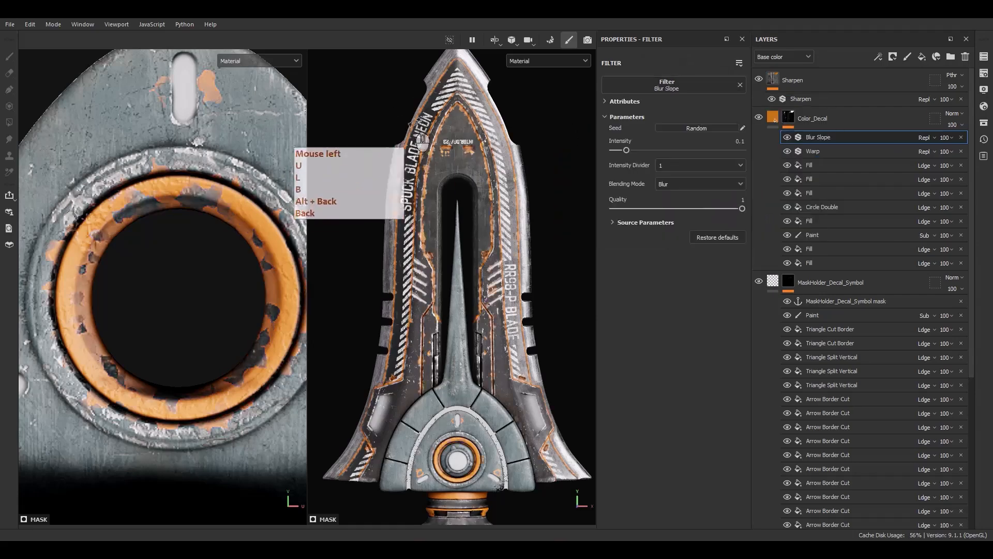
Set the Blur Slope filter to Max blending, intensity divider 100, intensity about 0.33, source blur 2.65, and source tiling 16.
scroll(451, 91, up, 4)
click(674, 182)
click(671, 209)
alt+middle_drag(457, 103, 462, 223)
scroll(466, 223, up, 4)
alt+middle_drag(468, 78, 447, 232)
click(668, 166)
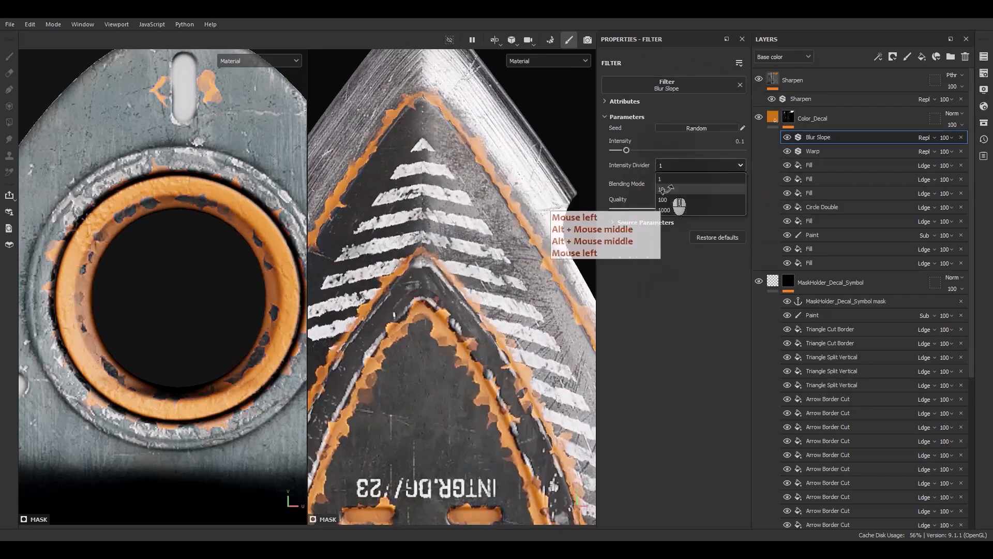
click(666, 189)
drag(626, 150, 643, 150)
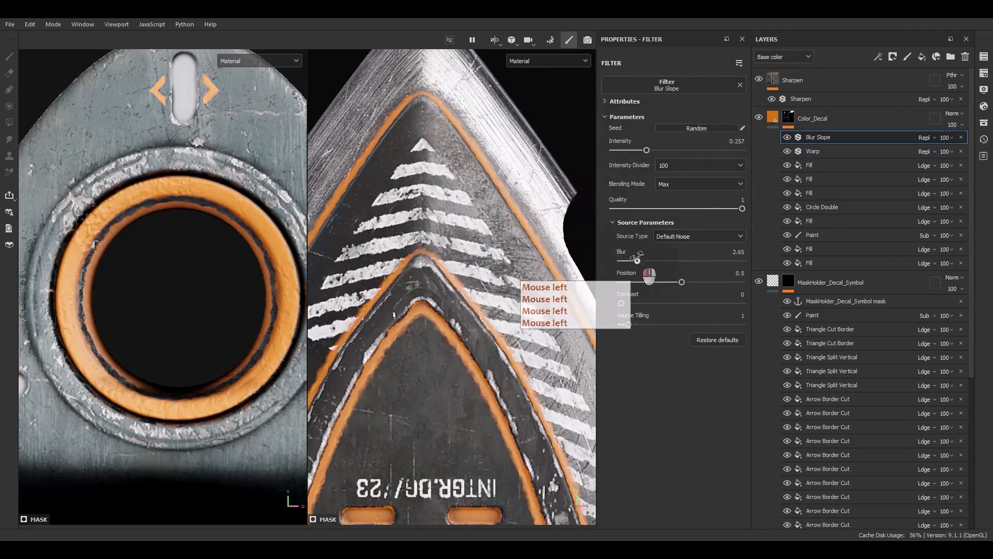
drag(628, 324, 742, 325)
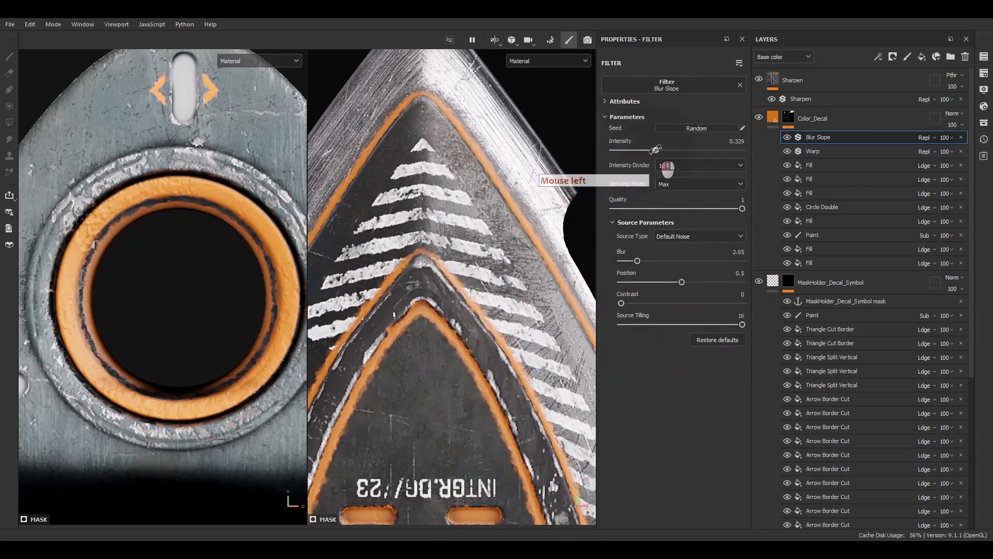
Add a Blur filter beneath the anchor point in the MaskHolder_Decal_Symbol mask and lower its blur intensity.
alt+drag(517, 207, 512, 302)
click(814, 313)
right_click(813, 312)
click(832, 516)
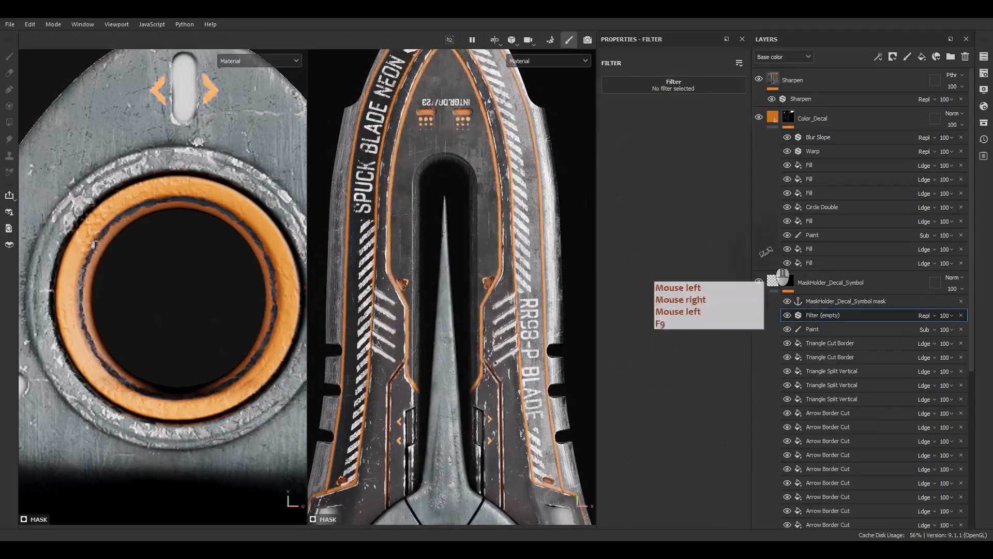
click(659, 84)
click(674, 118)
scroll(450, 107, up, 10)
drag(618, 137, 613, 138)
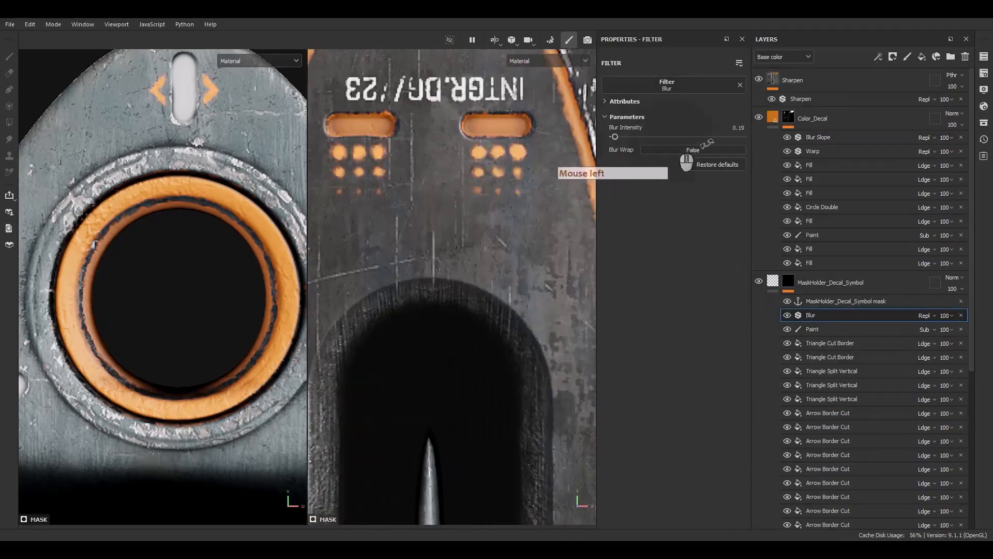
key(Return)
key(KP_5)
key(KP_1)
Toggle the Color_Decal mask's Warp and Blur Slope filters to compare them, and set the opacity of both to 50.
click(786, 150)
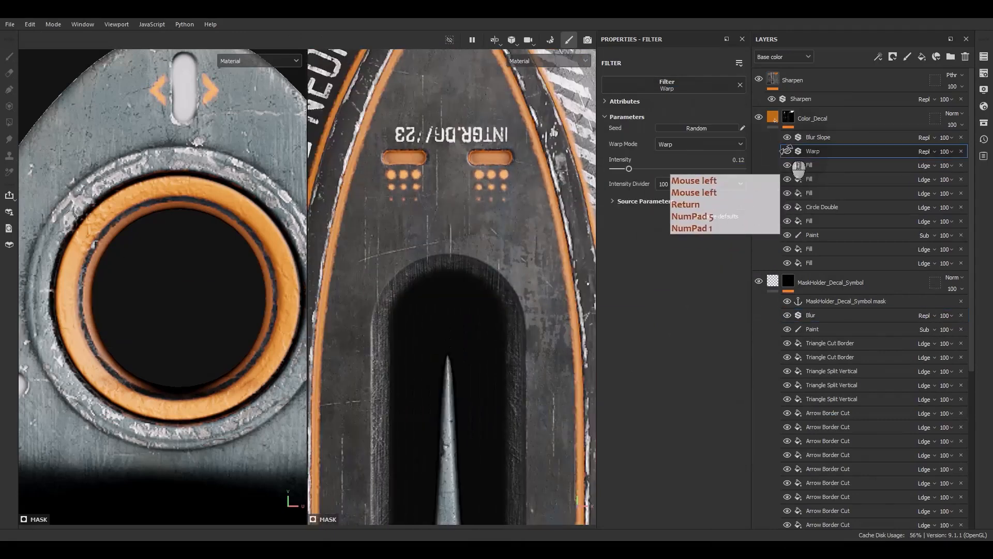
click(787, 137)
click(786, 137)
click(945, 137)
click(969, 147)
text(50)
key(Return)
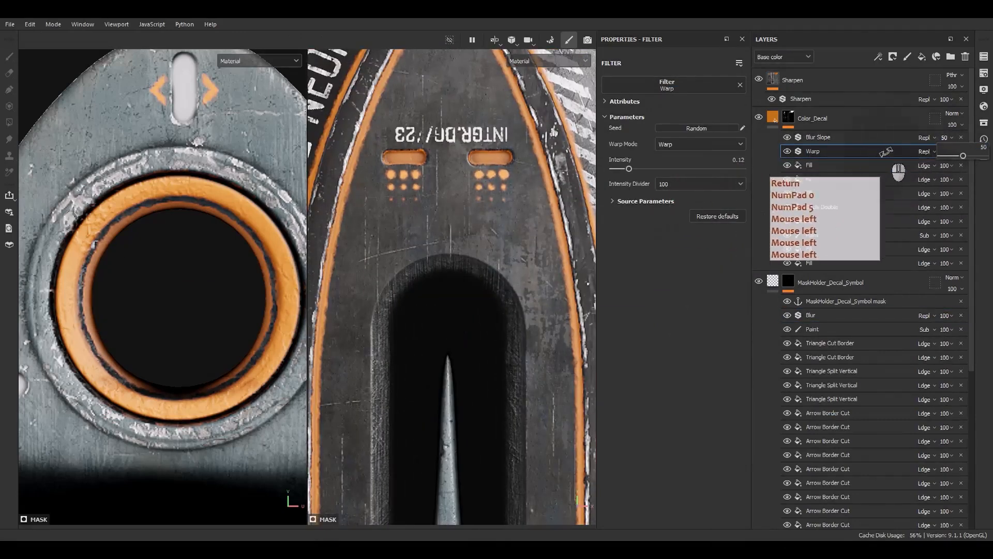
click(944, 151)
click(945, 152)
click(974, 162)
text(50)
key(Return)
Add a Blur filter beneath the second anchor point in the MaskHolder_Decal mask and set its blur intensity to 0.2.
drag(972, 280, 971, 437)
alt+click(788, 387)
click(817, 421)
right_click(819, 421)
click(844, 388)
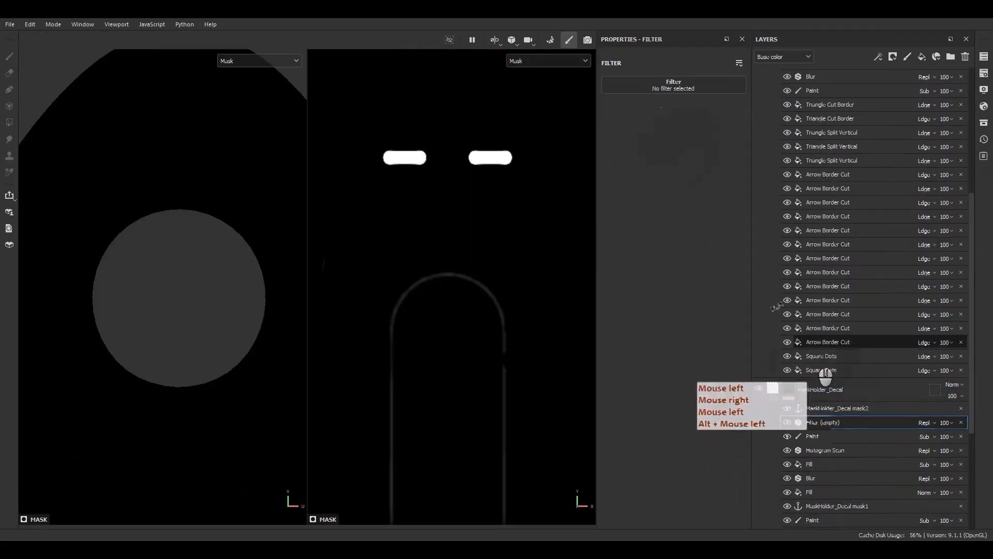
click(668, 86)
click(652, 173)
double_click(724, 128)
Copy the Blur filter from the MaskHolder_Decal mask to the top of the White_Decal layer's mask effects.
scroll(818, 360, down, 3)
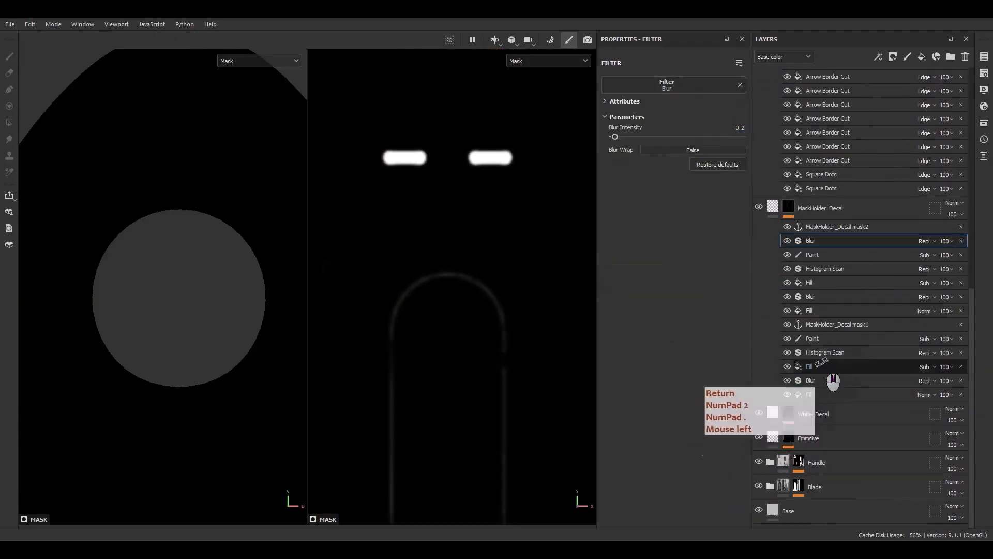
click(788, 412)
scroll(823, 227, down, 1)
alt+drag(804, 180, 810, 366)
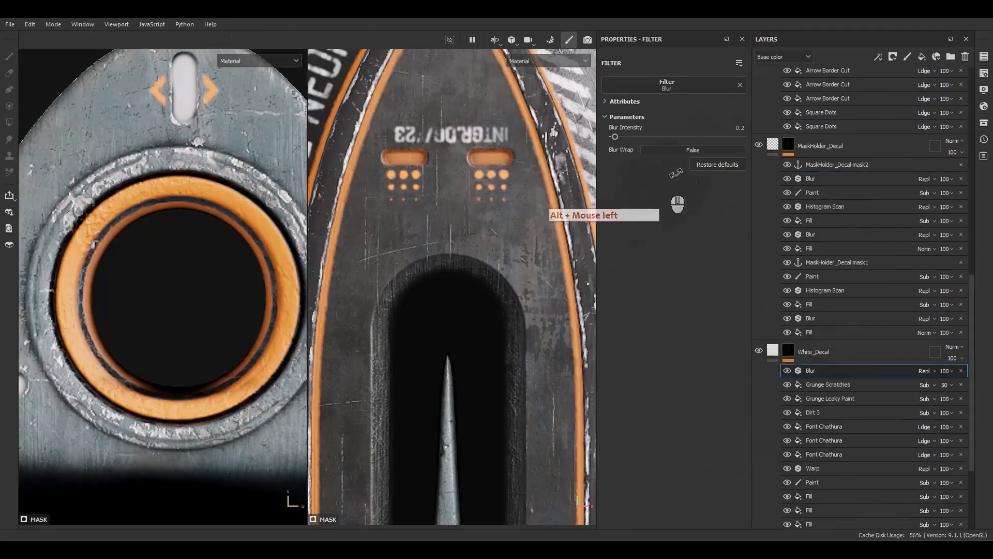
Set the blur intensity of the Blur filter in the White_Decal mask to 0.12.
text(.12)
key(Return)
Inspect the softened white lettering and stripe decals along the blade from several angles and distances.
scroll(432, 228, down, 5)
alt+middle_drag(448, 372, 460, 270)
alt+drag(459, 269, 516, 231)
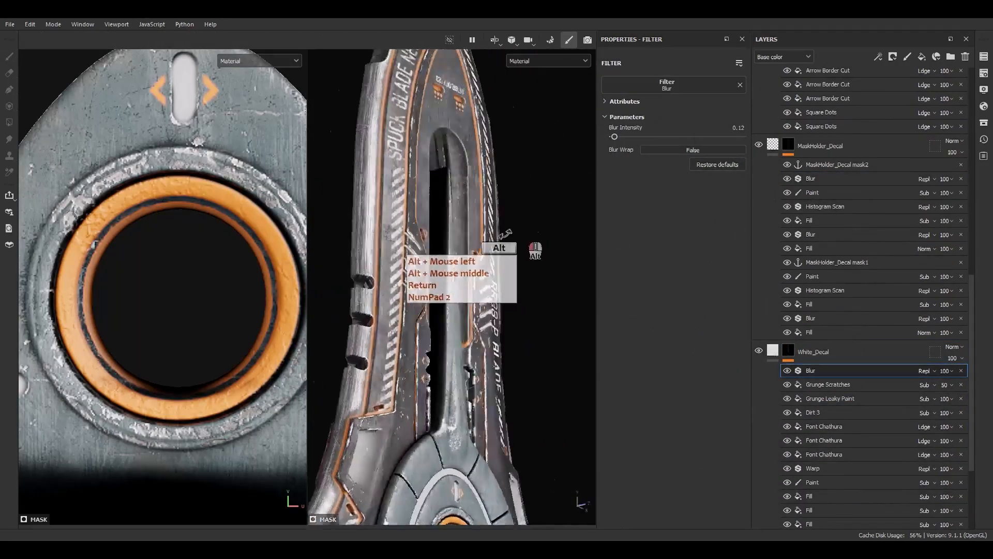
alt+middle_drag(516, 231, 504, 213)
alt+drag(504, 212, 446, 223)
alt+right_drag(446, 223, 468, 32)
alt+middle_drag(467, 32, 473, 155)
alt+drag(474, 155, 481, 289)
alt+middle_drag(481, 290, 509, 356)
alt+drag(510, 357, 595, 288)
scroll(457, 388, up, 5)
mouse_move(468, 382)
alt+mouse_down()
mouse_move(464, 305)
mouse_move(494, 327)
mouse_move(470, 388)
alt+mouse_up()
alt+right_drag(471, 388, 472, 129)
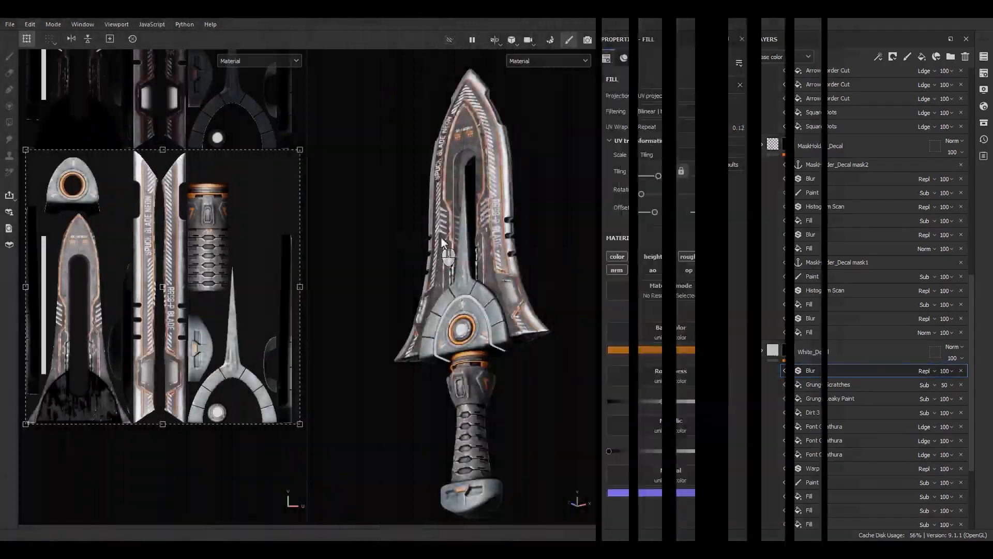
Review the finished decals across the whole dagger, checking the blade, guard and handle up close and from afar.
alt+shift+drag(470, 221, 535, 230)
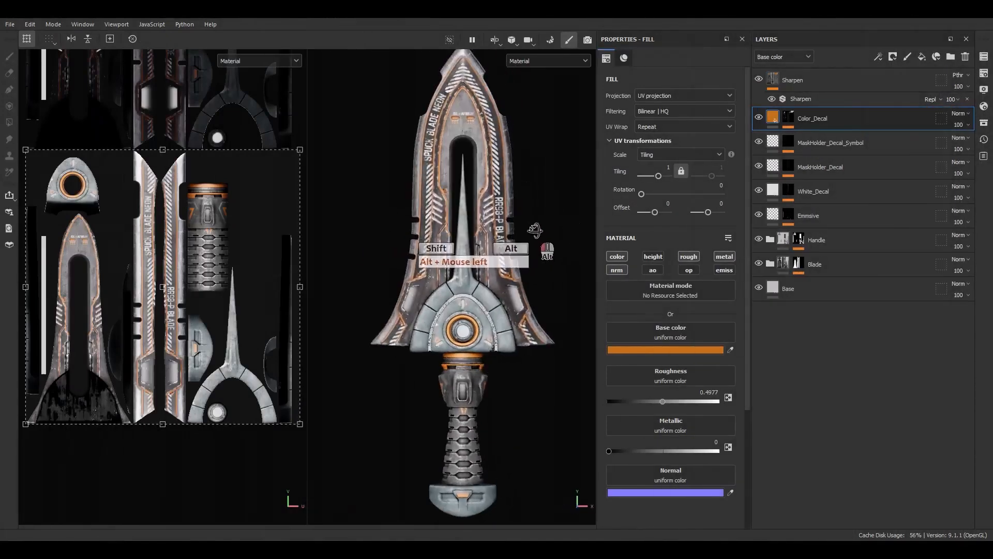
alt+right_drag(474, 83, 524, 307)
alt+middle_drag(495, 178, 494, 216)
alt+drag(494, 217, 495, 361)
alt+right_drag(495, 361, 543, 496)
alt+middle_drag(543, 496, 503, 402)
alt+drag(503, 402, 437, 423)
alt+right_drag(438, 423, 412, 206)
alt+middle_drag(412, 207, 451, 414)
alt+drag(451, 413, 458, 300)
alt+middle_drag(459, 299, 483, 383)
alt+drag(483, 383, 483, 250)
alt+right_drag(484, 250, 434, 58)
alt+right_drag(461, 351, 452, 248)
alt+middle_drag(452, 248, 448, 128)
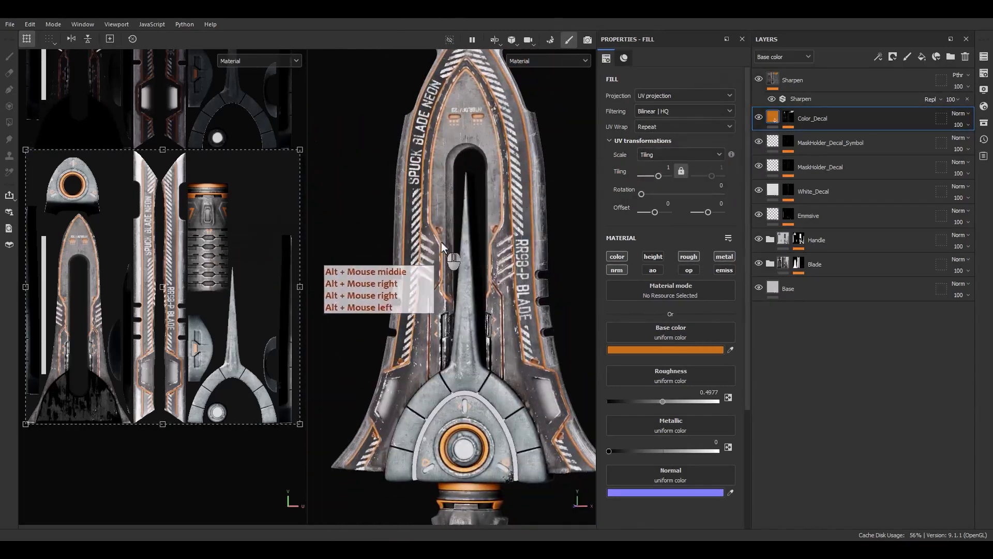
scroll(442, 240, down, 3)
alt+middle_drag(505, 368, 478, 269)
alt+drag(478, 270, 437, 332)
alt+middle_drag(456, 284, 463, 336)
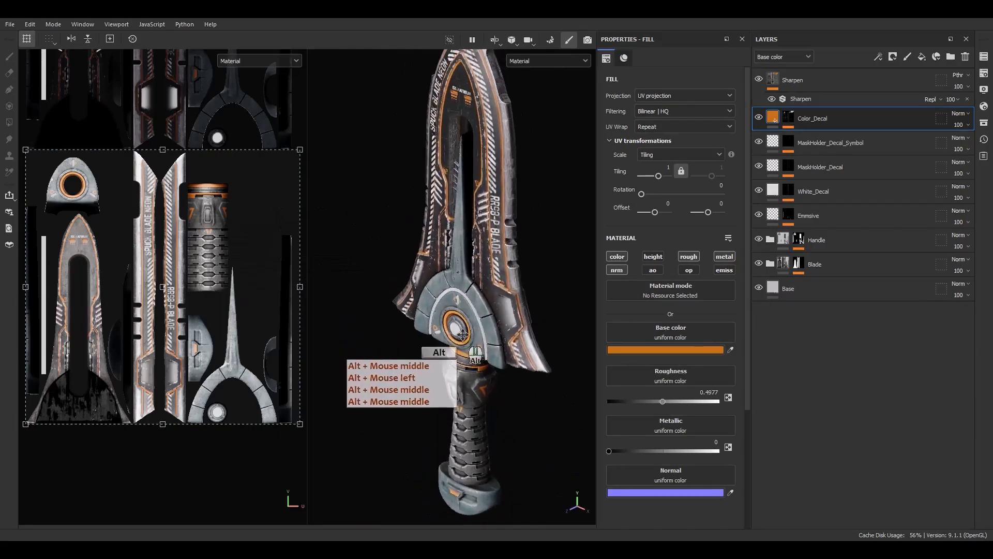
alt+right_drag(463, 336, 453, 238)
alt+drag(453, 241, 494, 222)
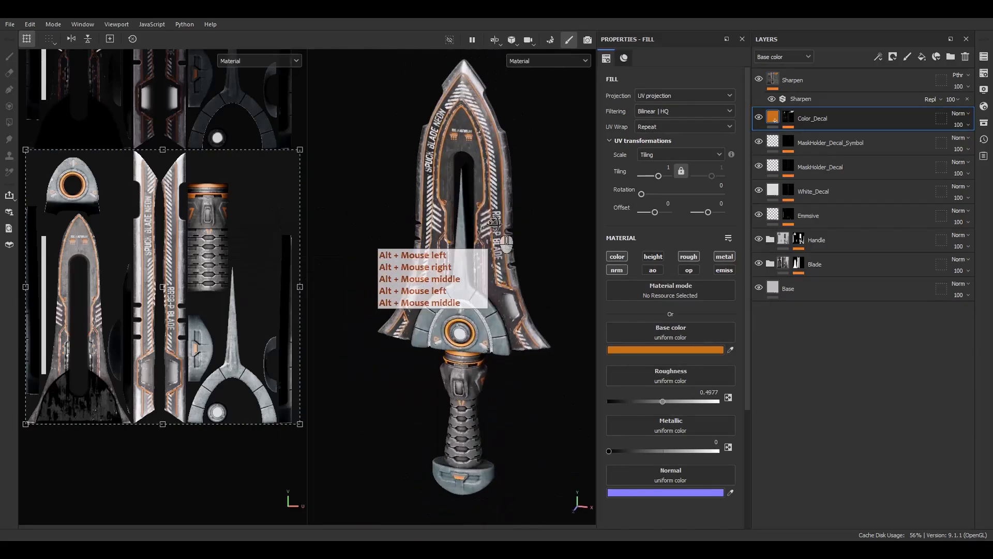